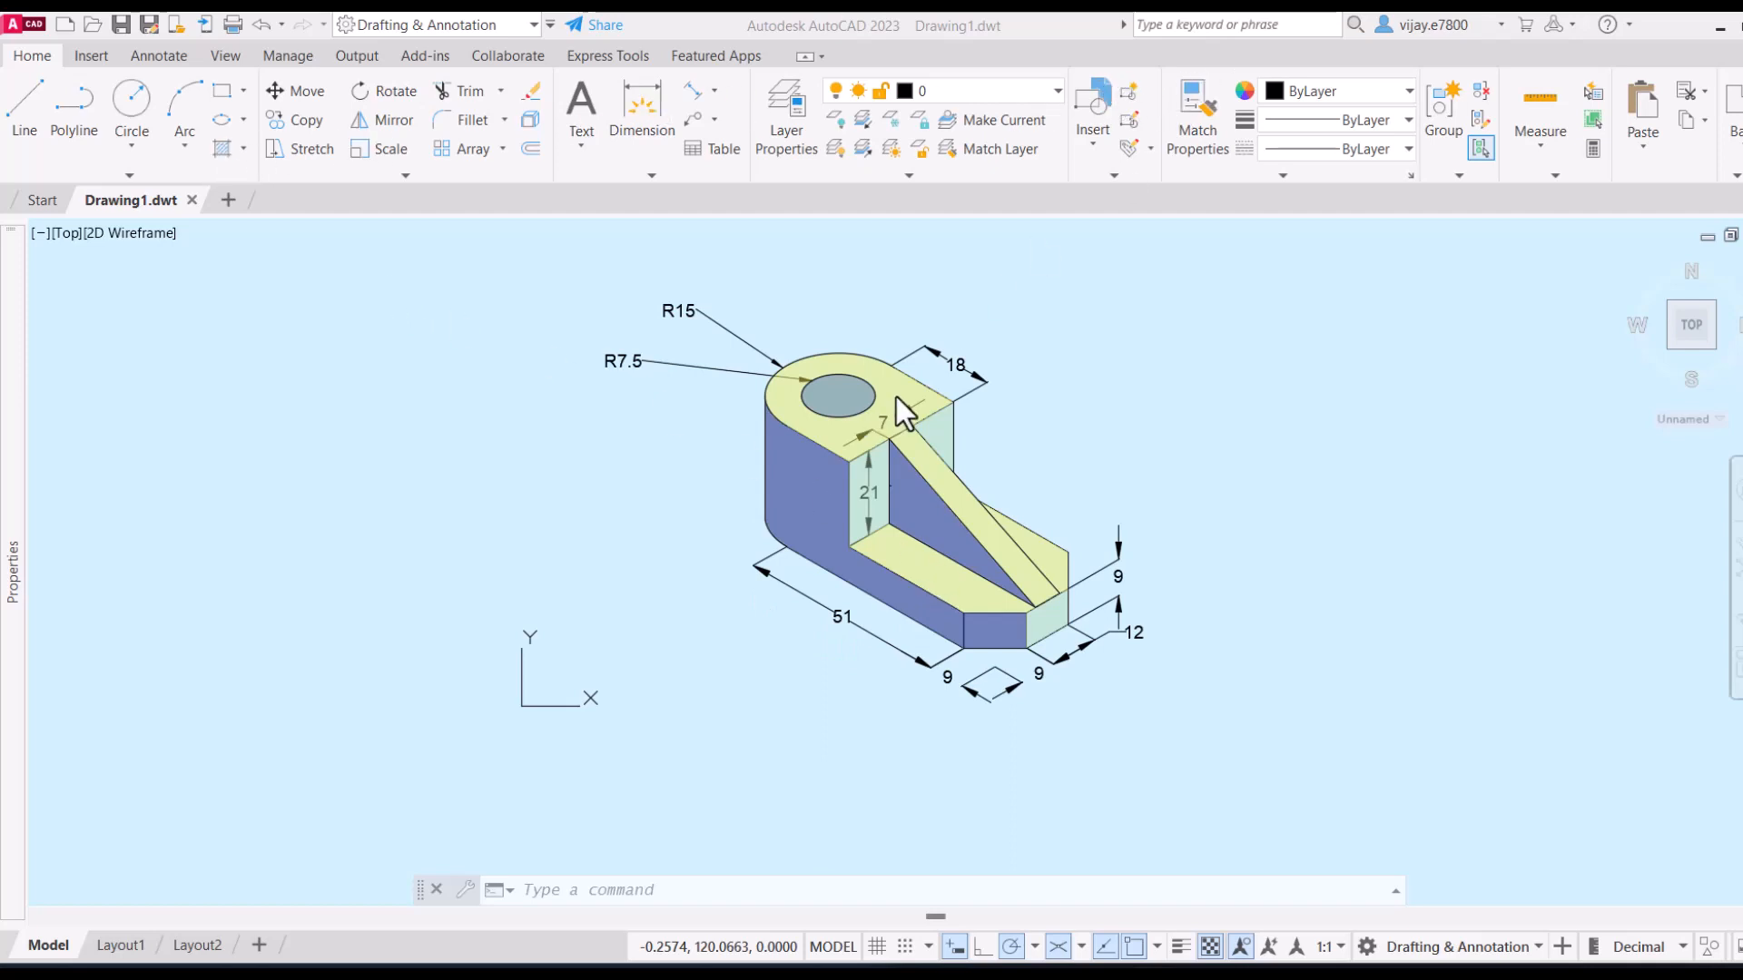
- Examine the dimensioned isometric bracket drawing, including its hole, rib, chamfer and overall dimensions
scroll(972, 525, up, 2)
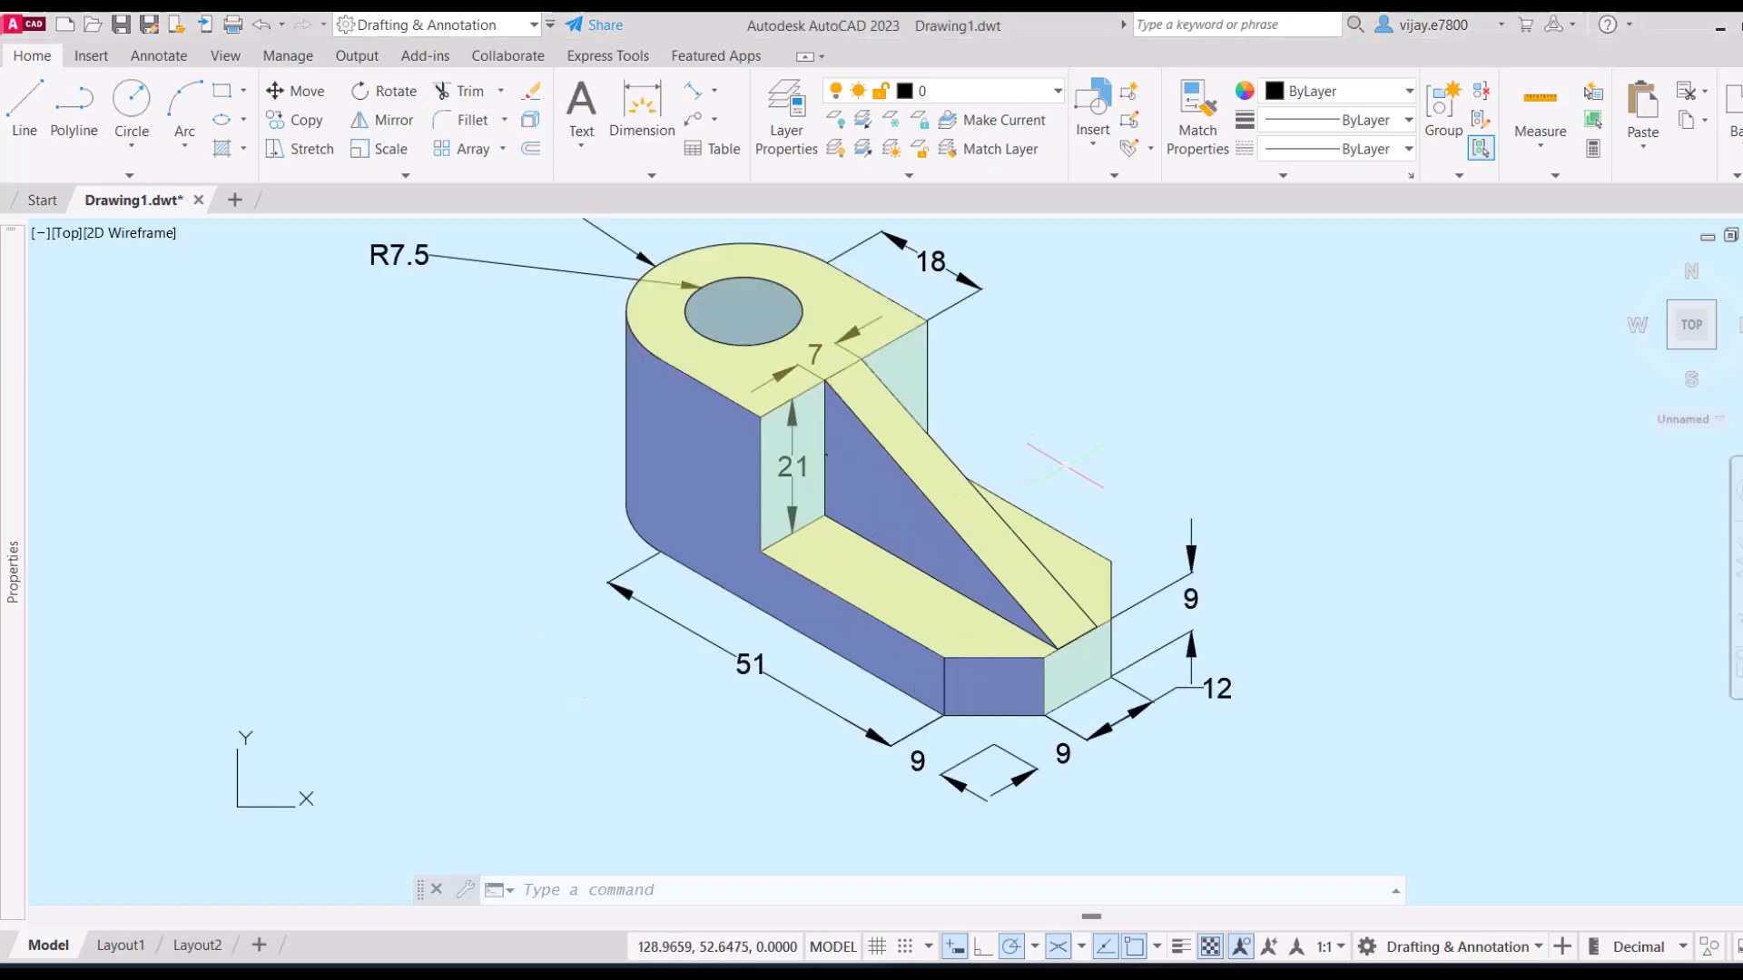
scroll(1039, 454, down, 2)
middle_drag(1035, 433, 1052, 445)
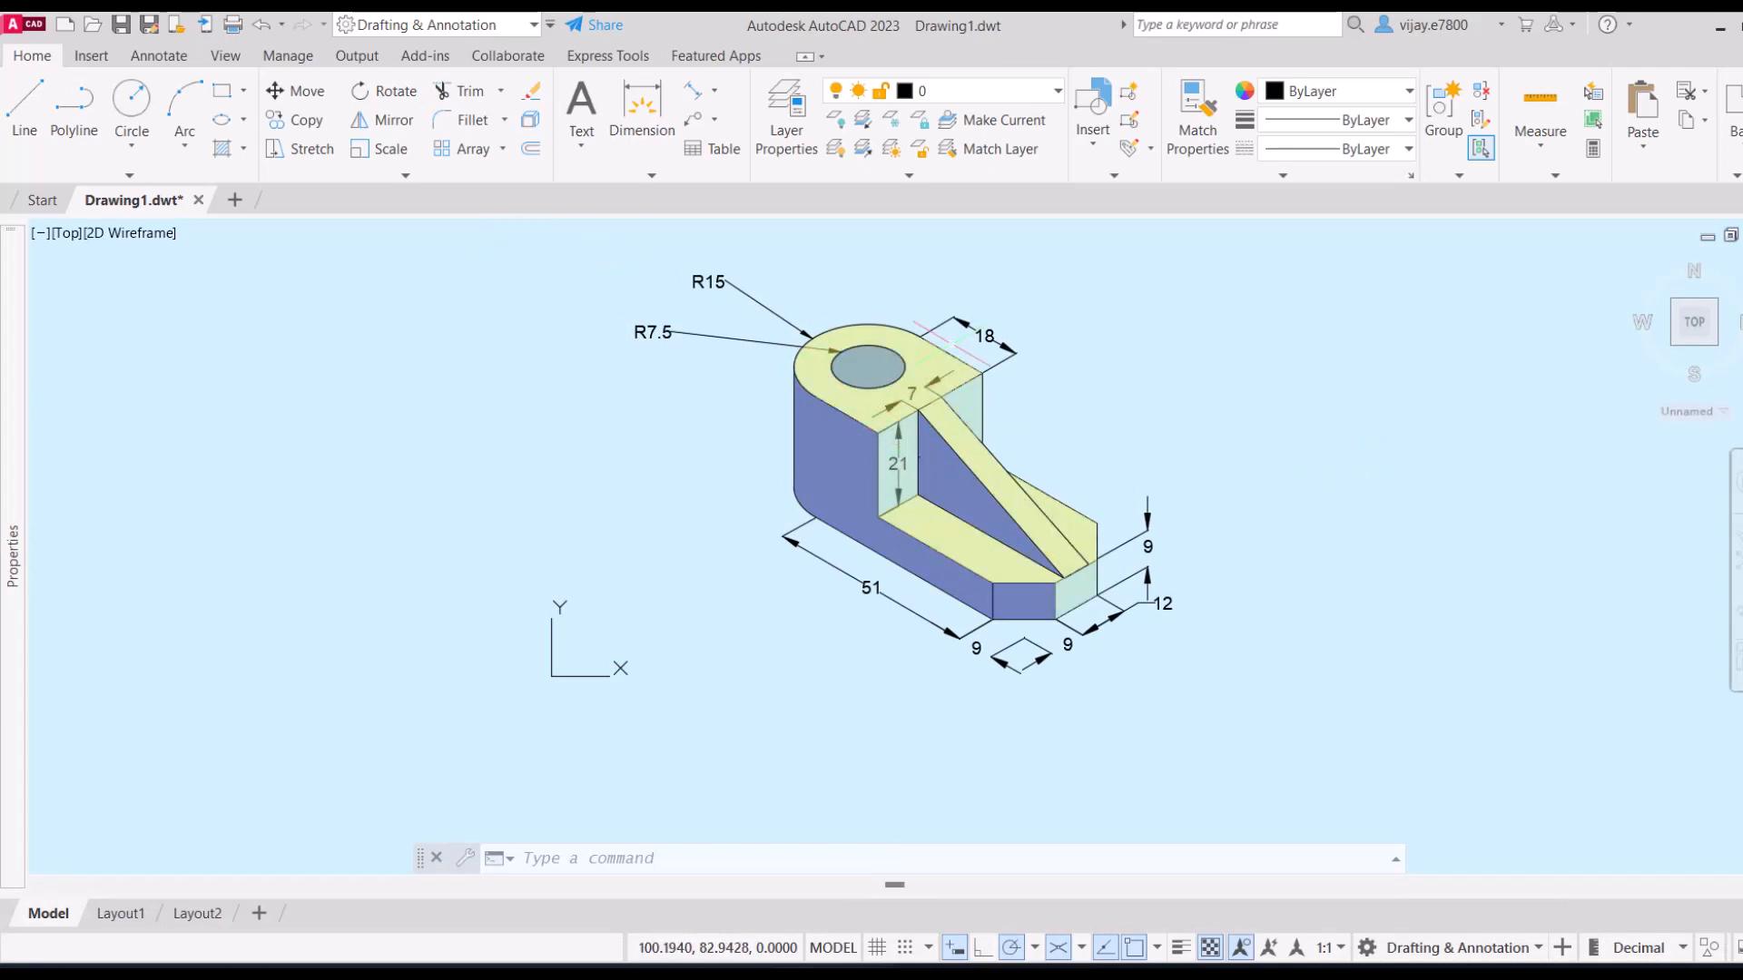
mouse_move(929, 348)
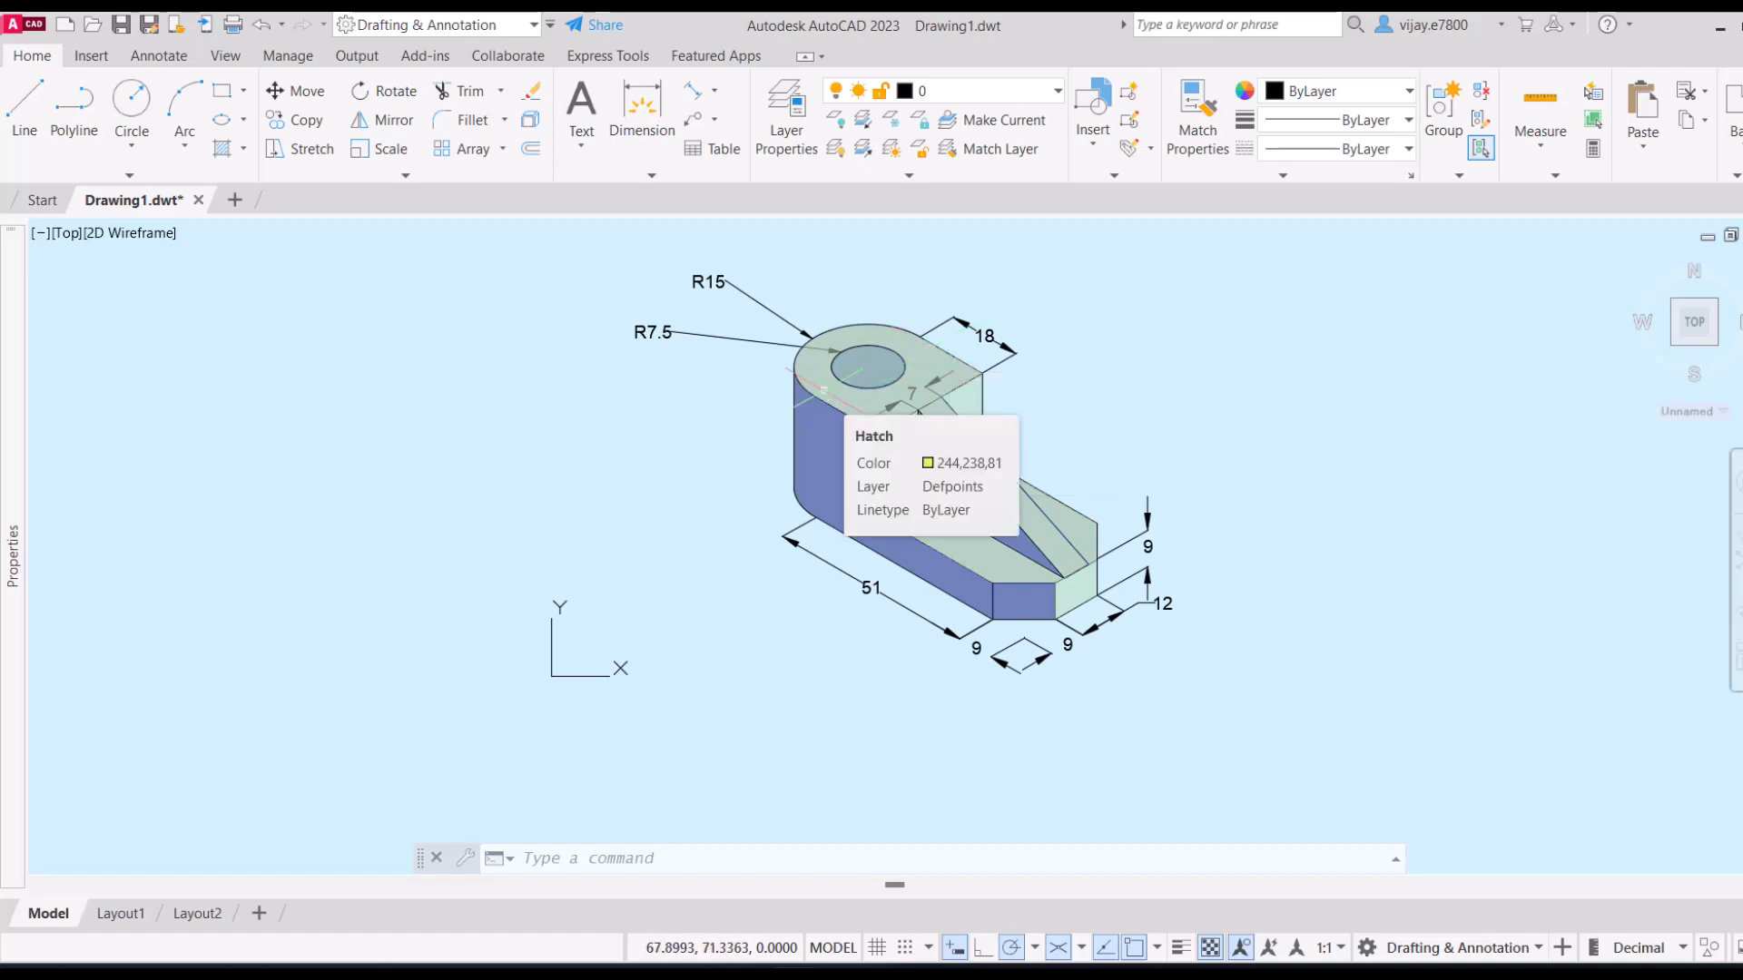
mouse_move(825, 388)
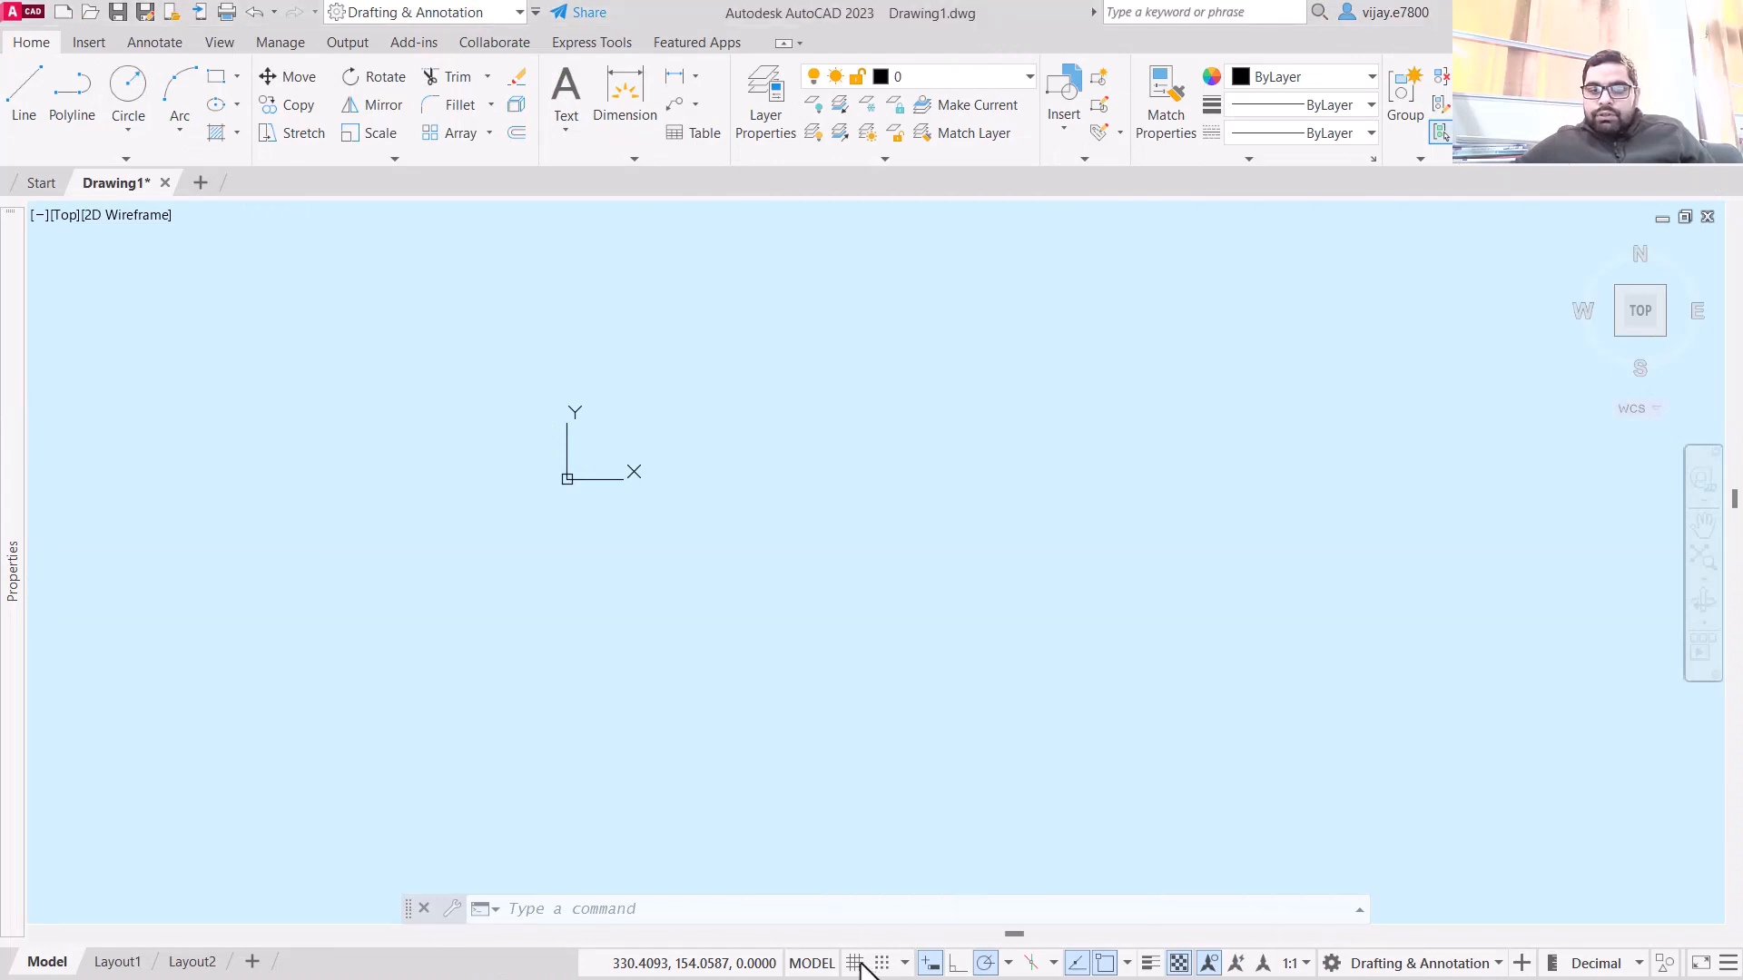
- Turn on the drawing grid and enable isometric drafting on the left isoplane
click(855, 964)
scroll(684, 493, up, 3)
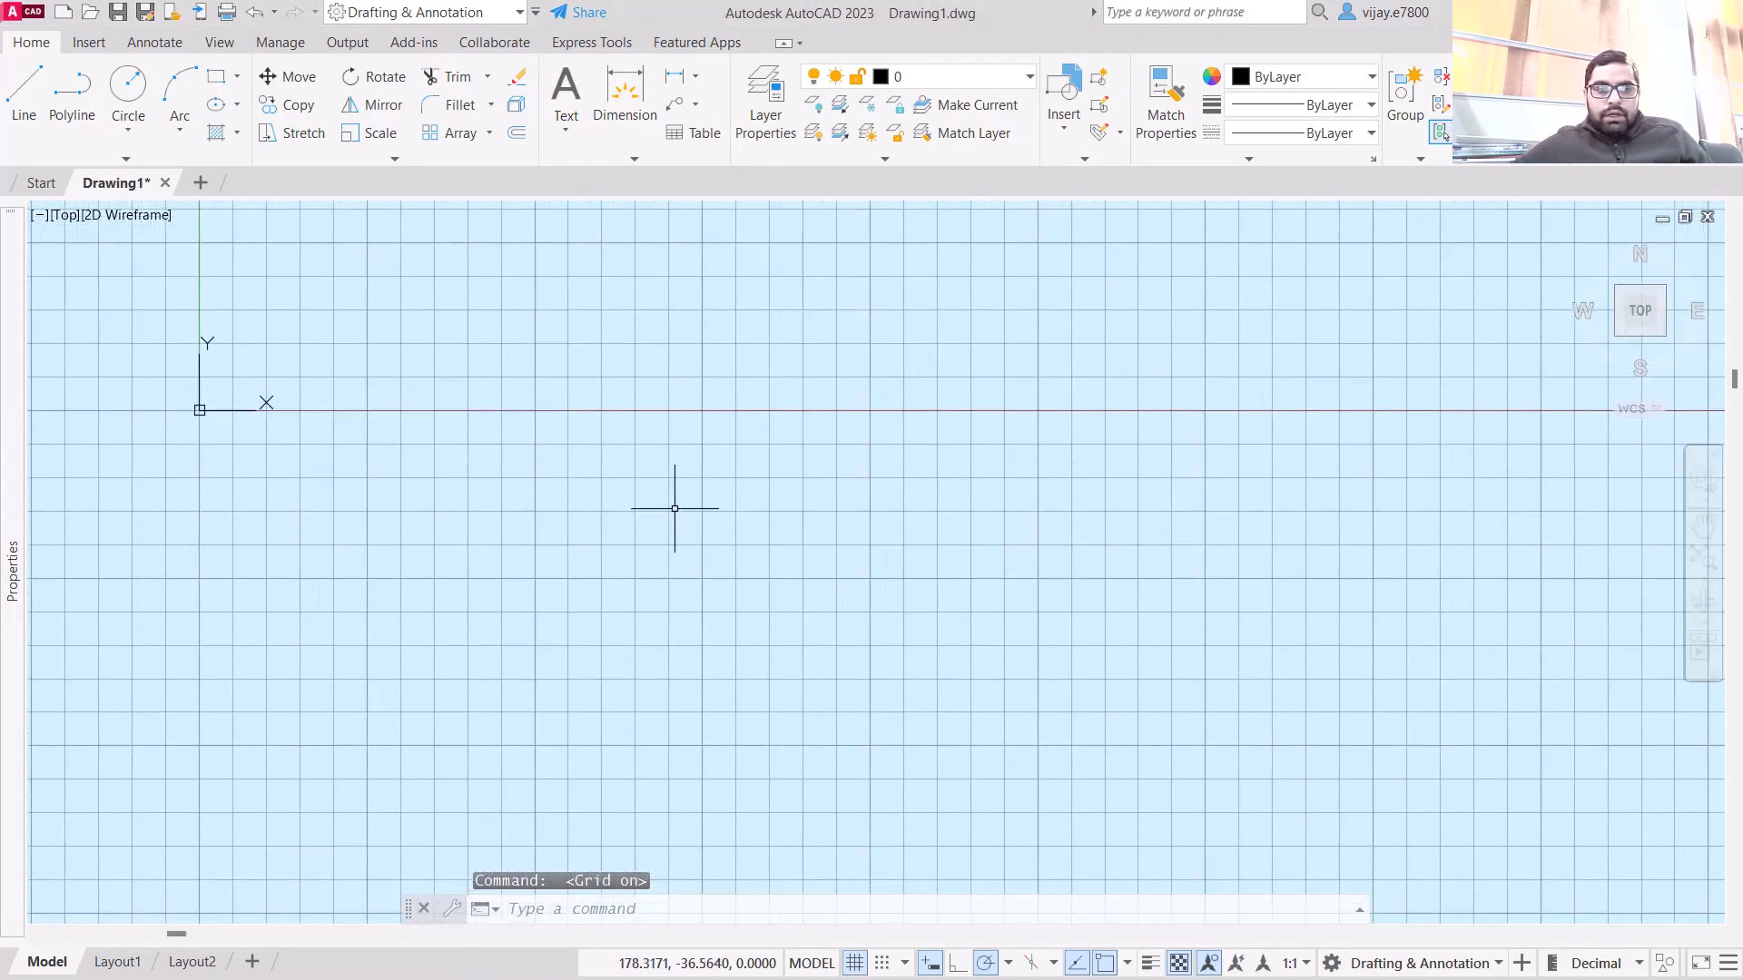
mouse_move(678, 505)
middle_down()
mouse_move(907, 771)
mouse_move(1019, 747)
mouse_move(1013, 728)
middle_up()
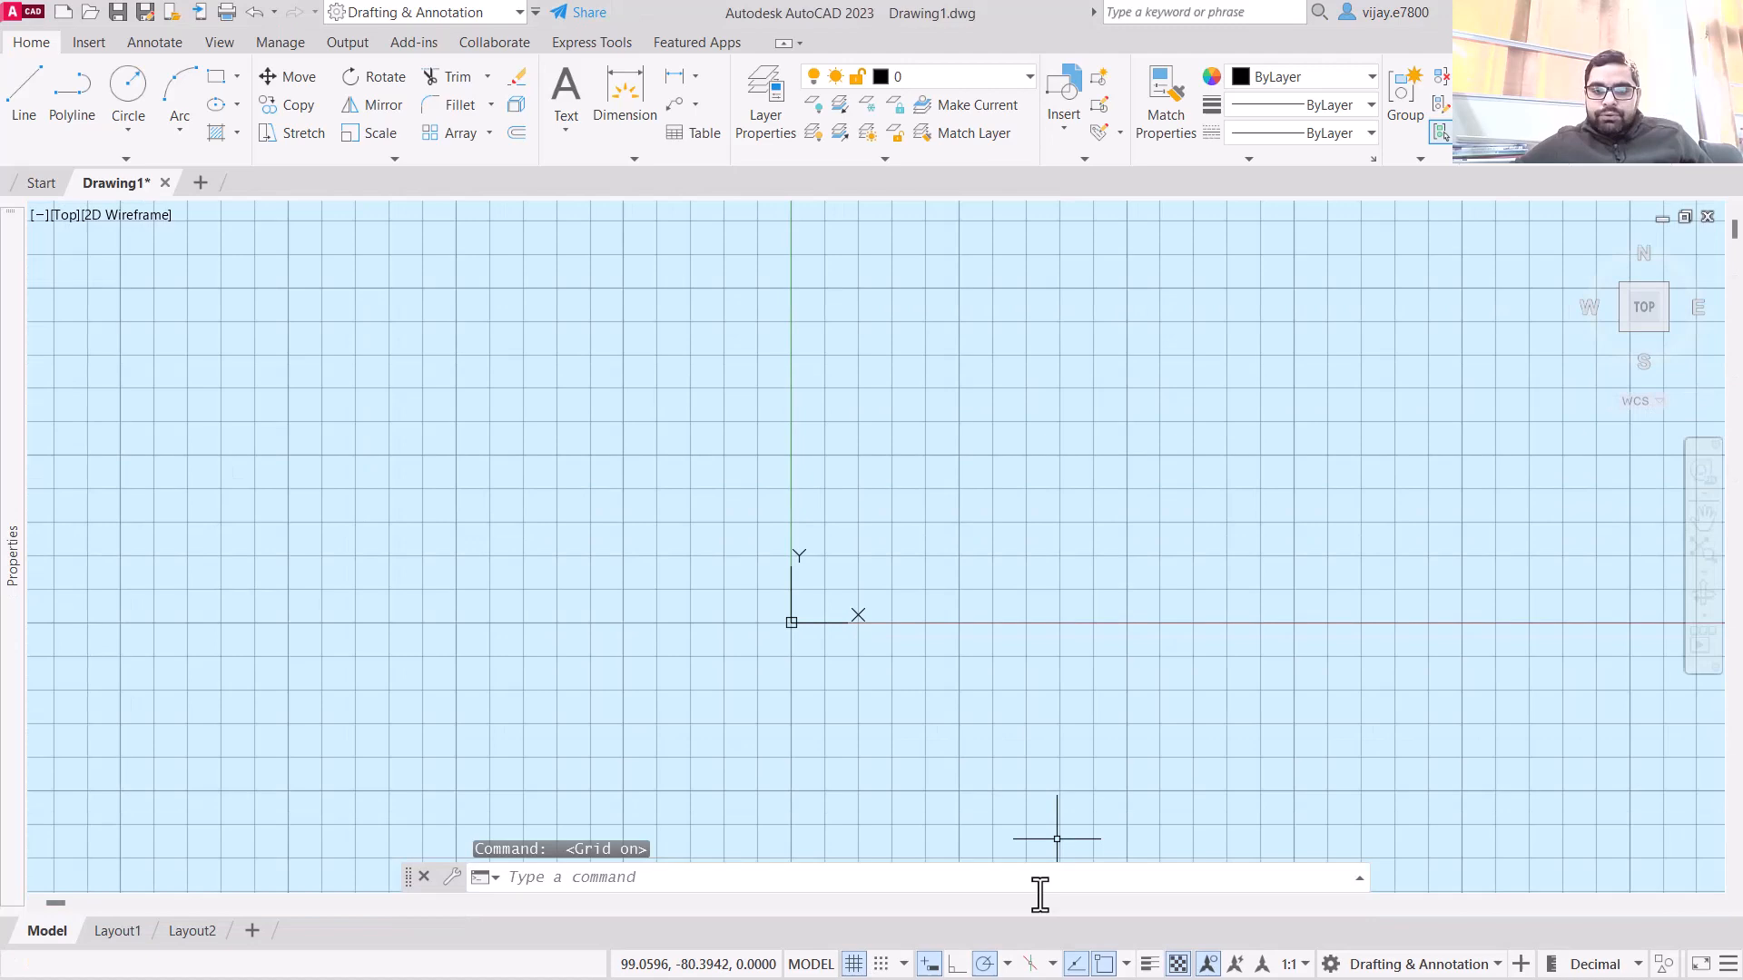
click(1030, 964)
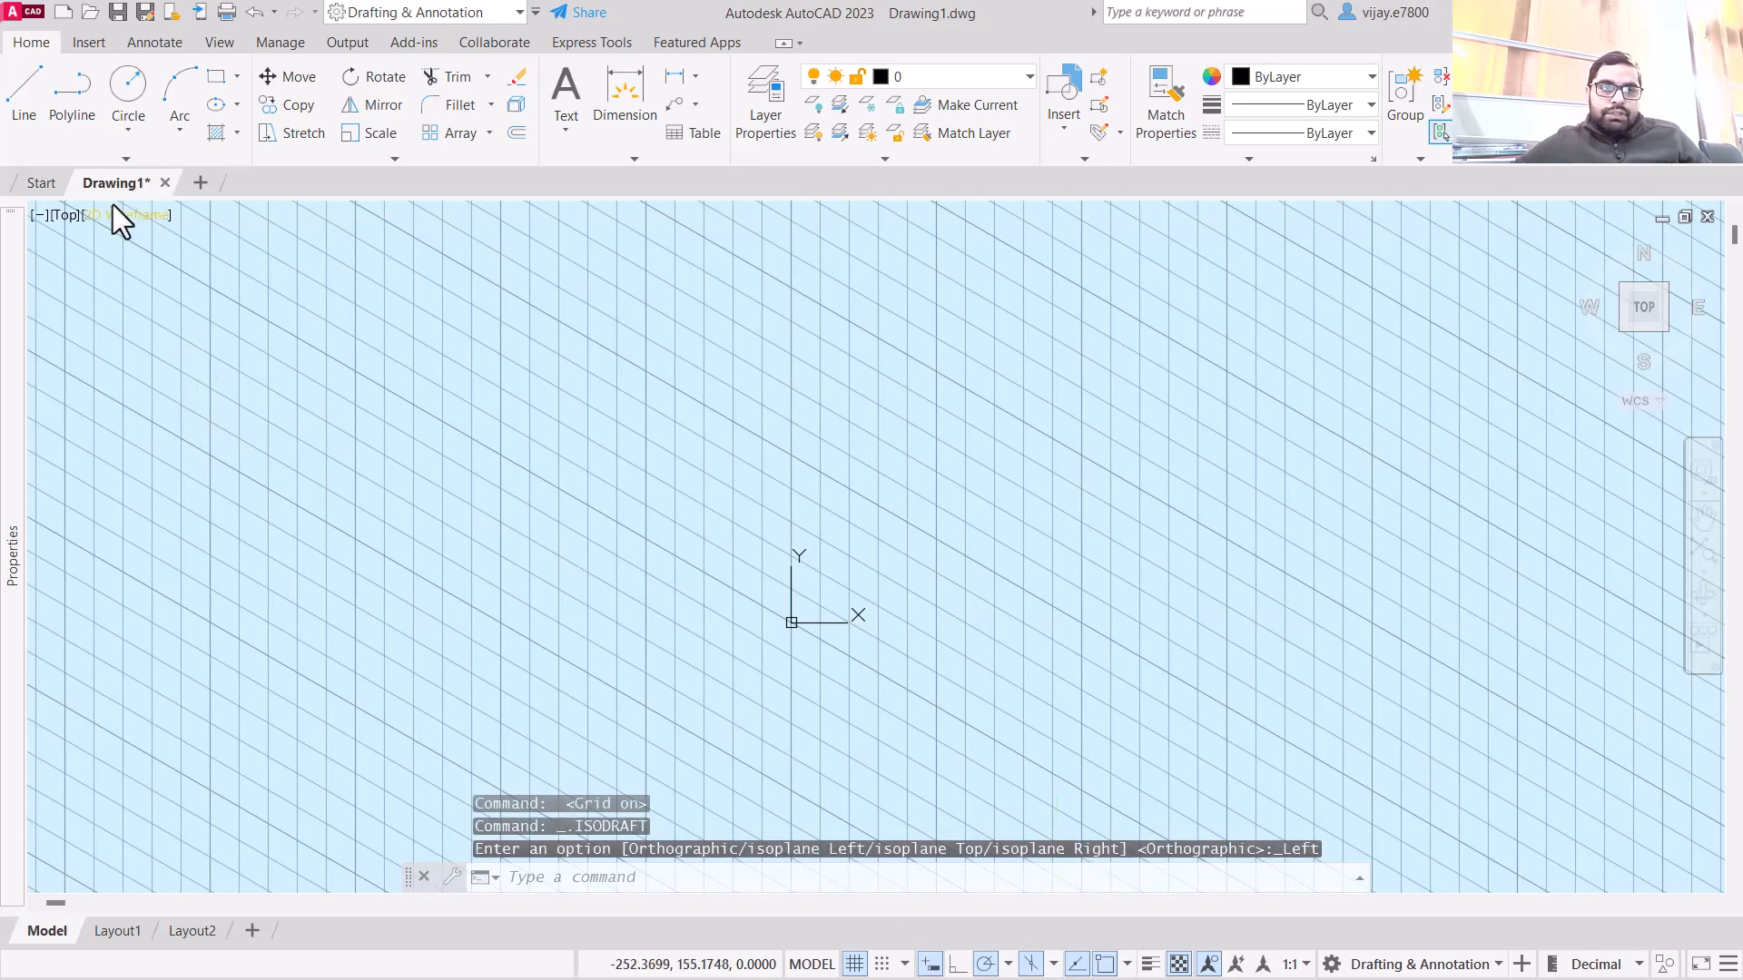
- Start a line at the origin 0,0 and draw the base's lower edge 60 units long at 150°
click(29, 96)
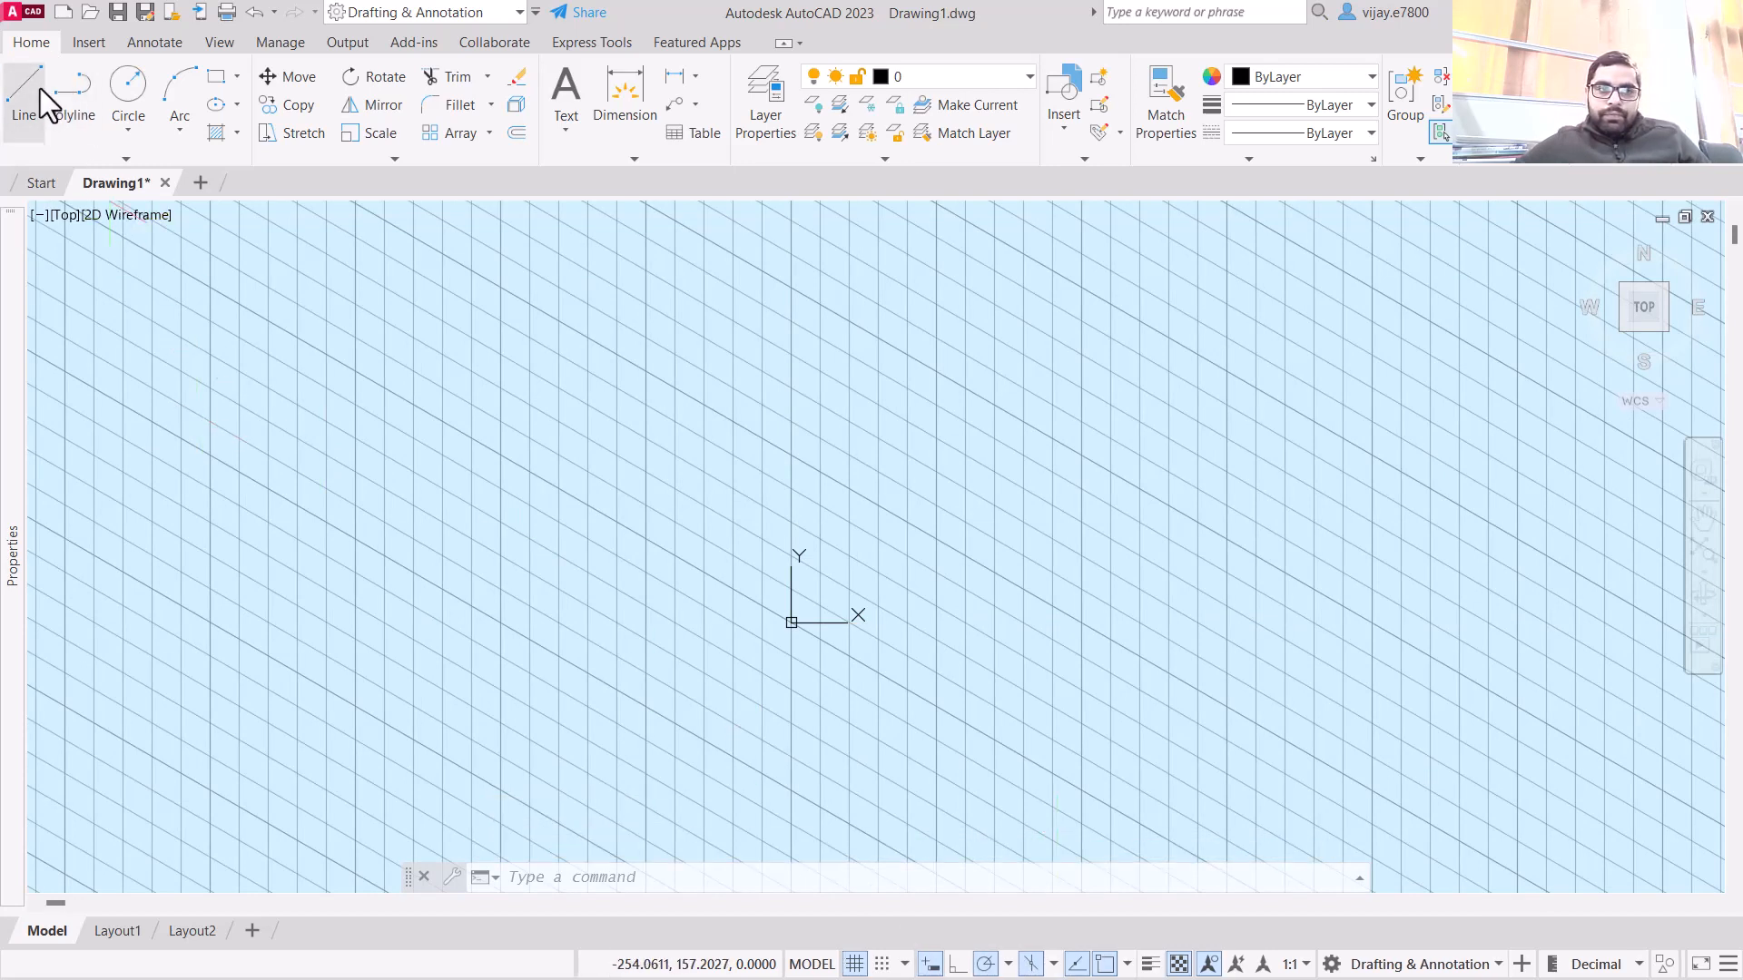
click(1053, 965)
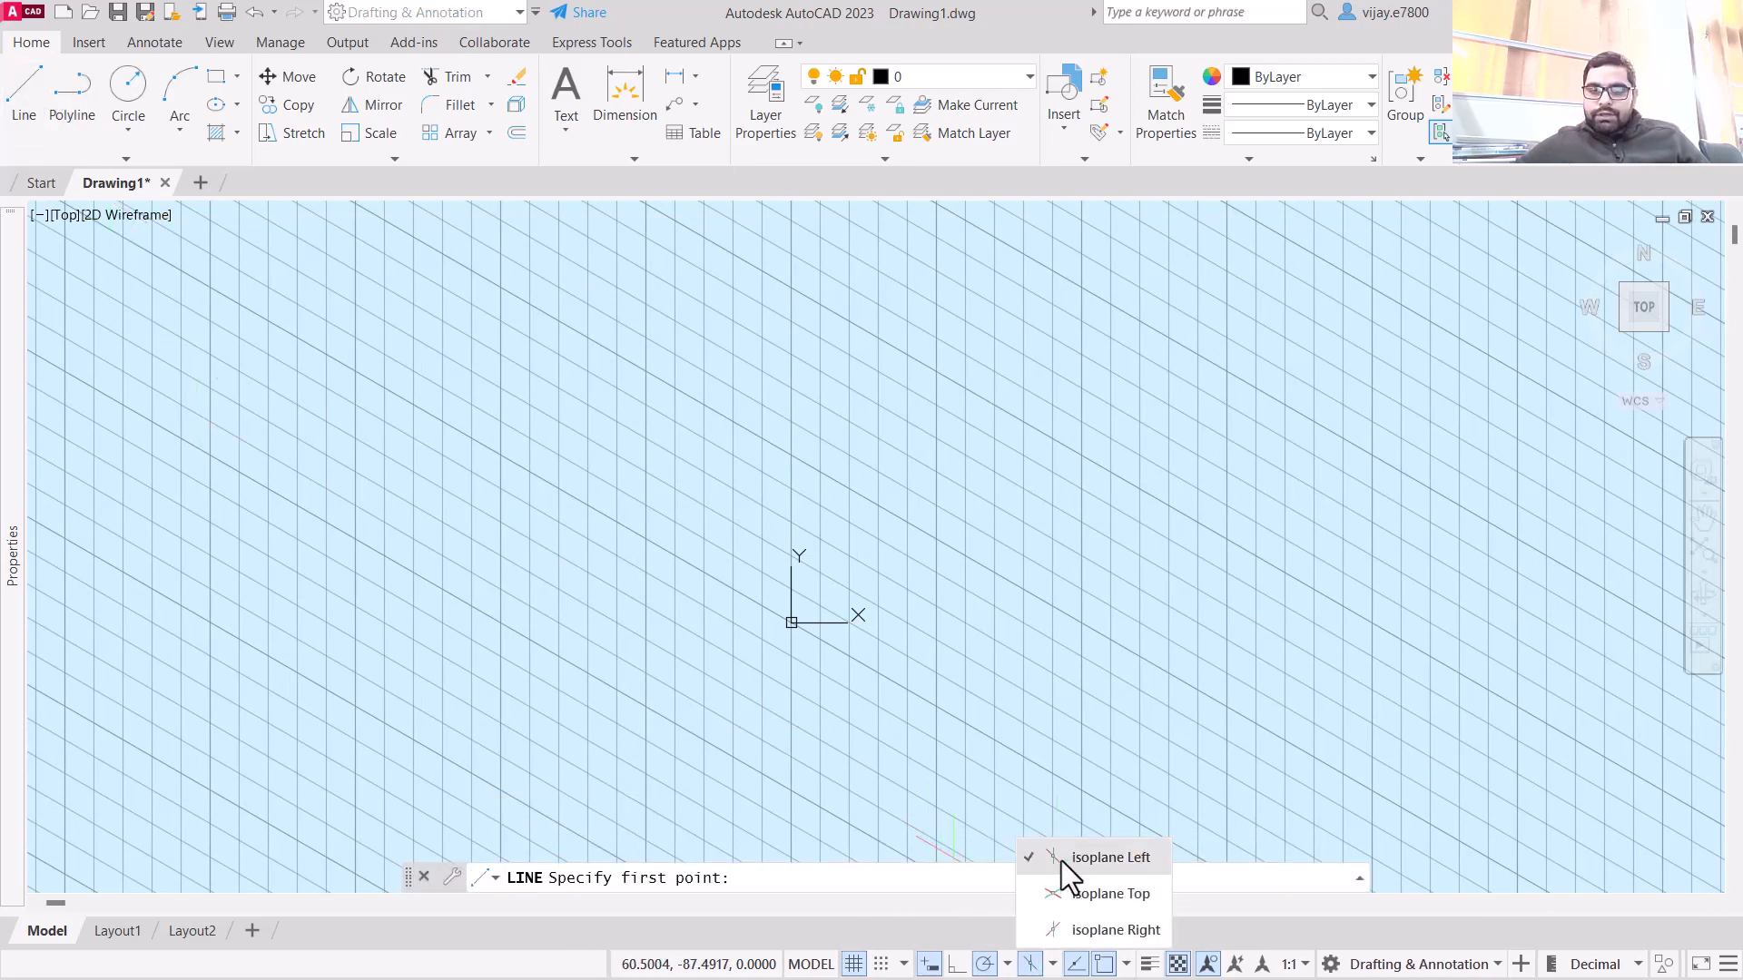
click(777, 648)
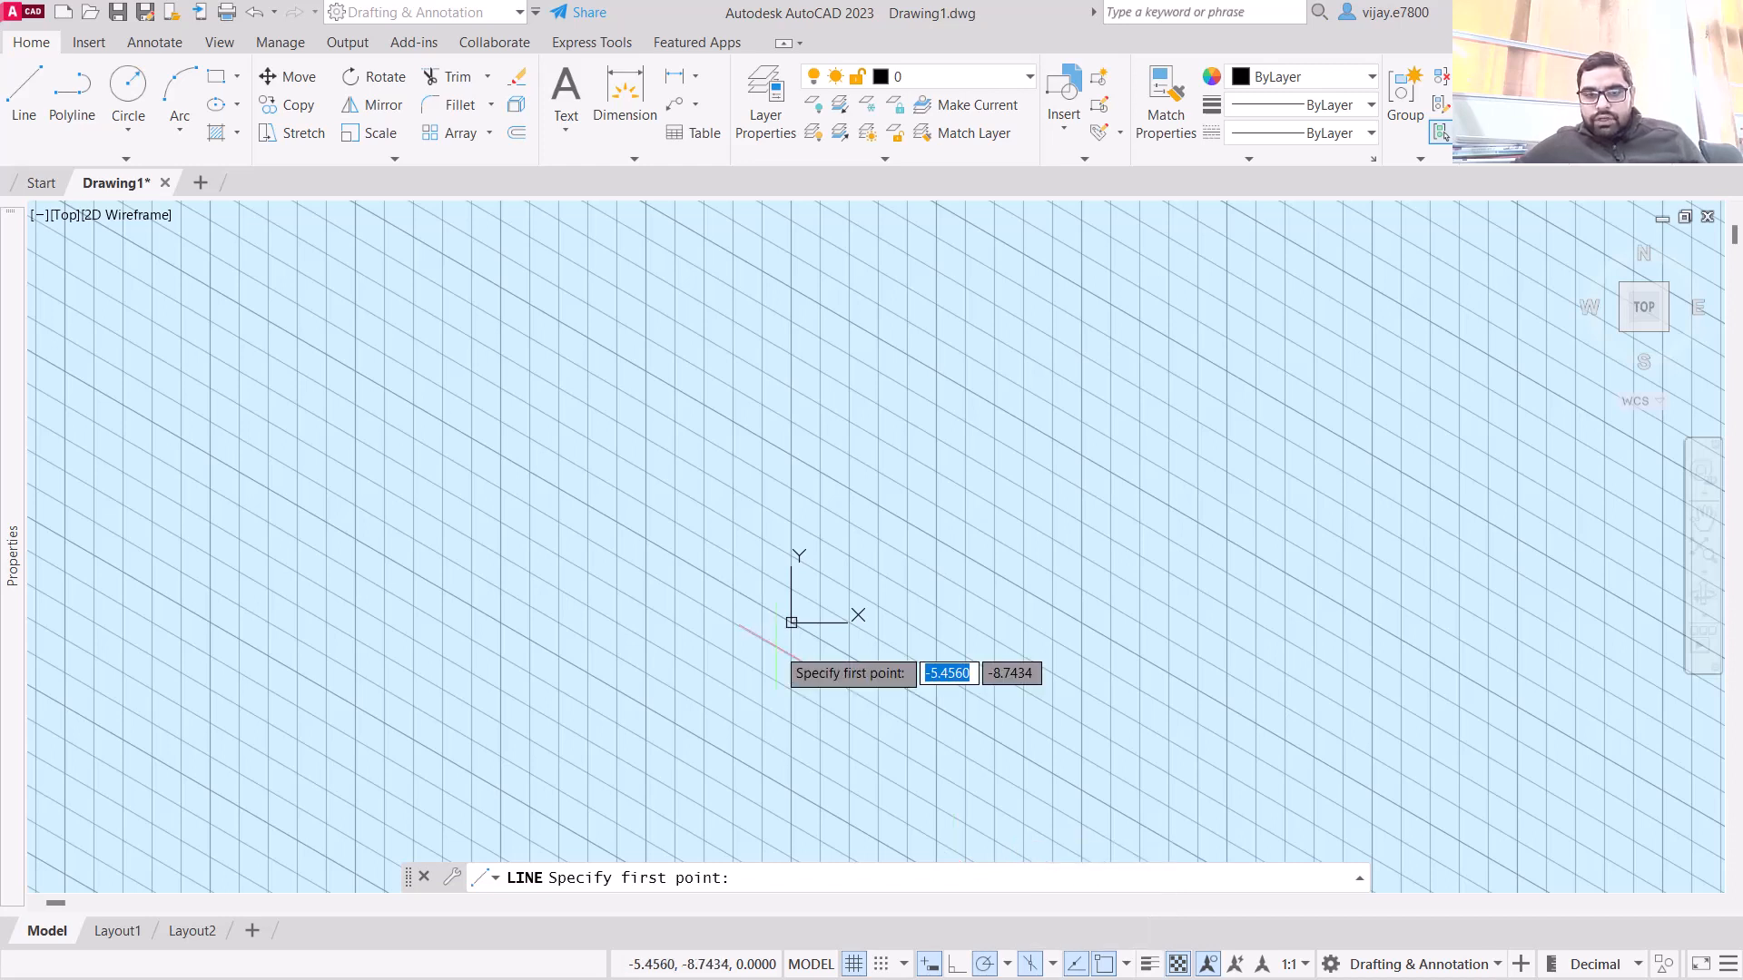
text(0)
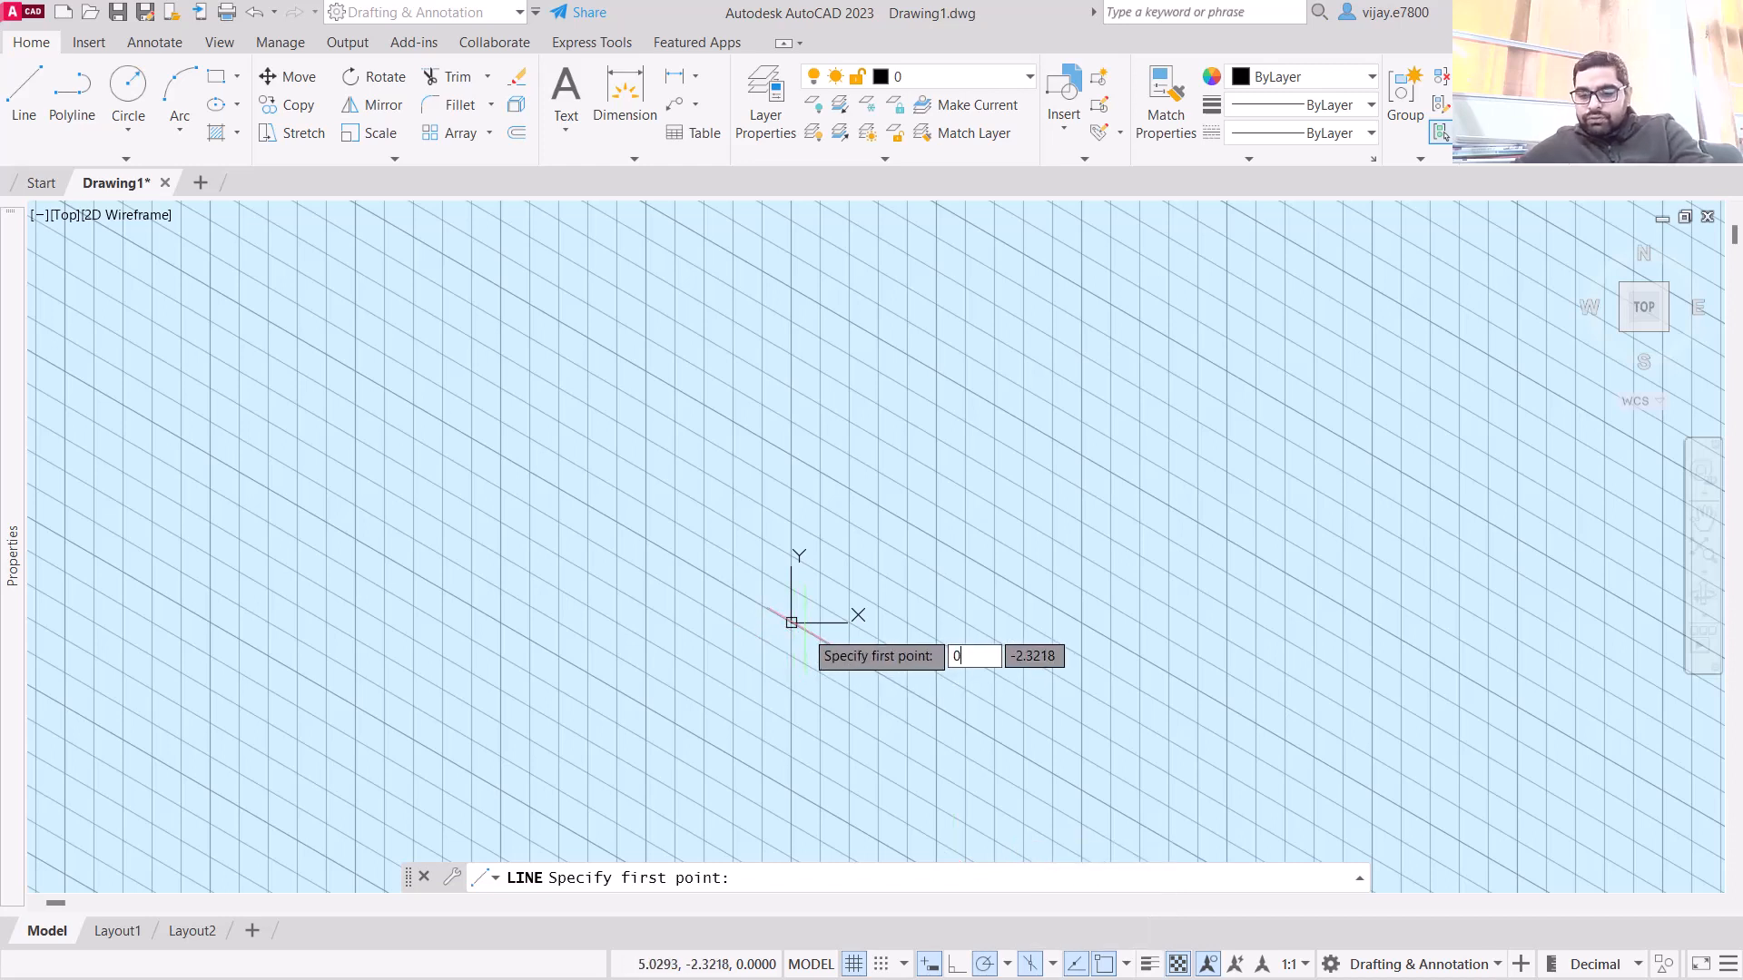
text(,0)
key(Return)
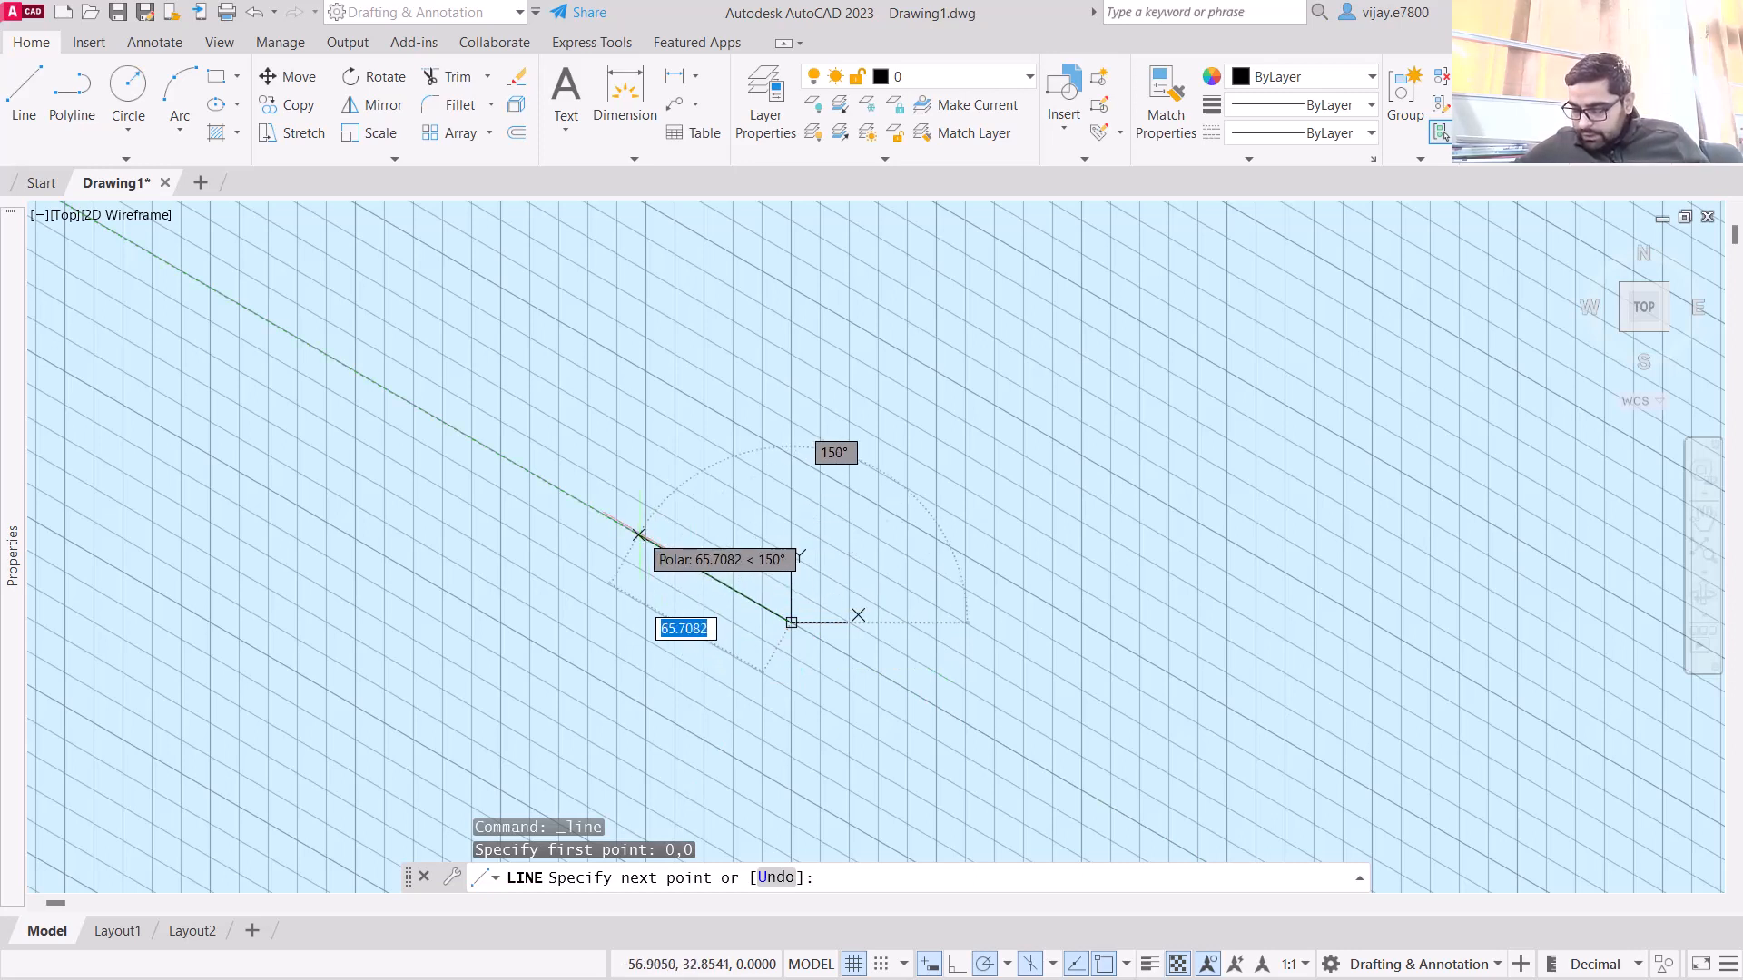
text(60)
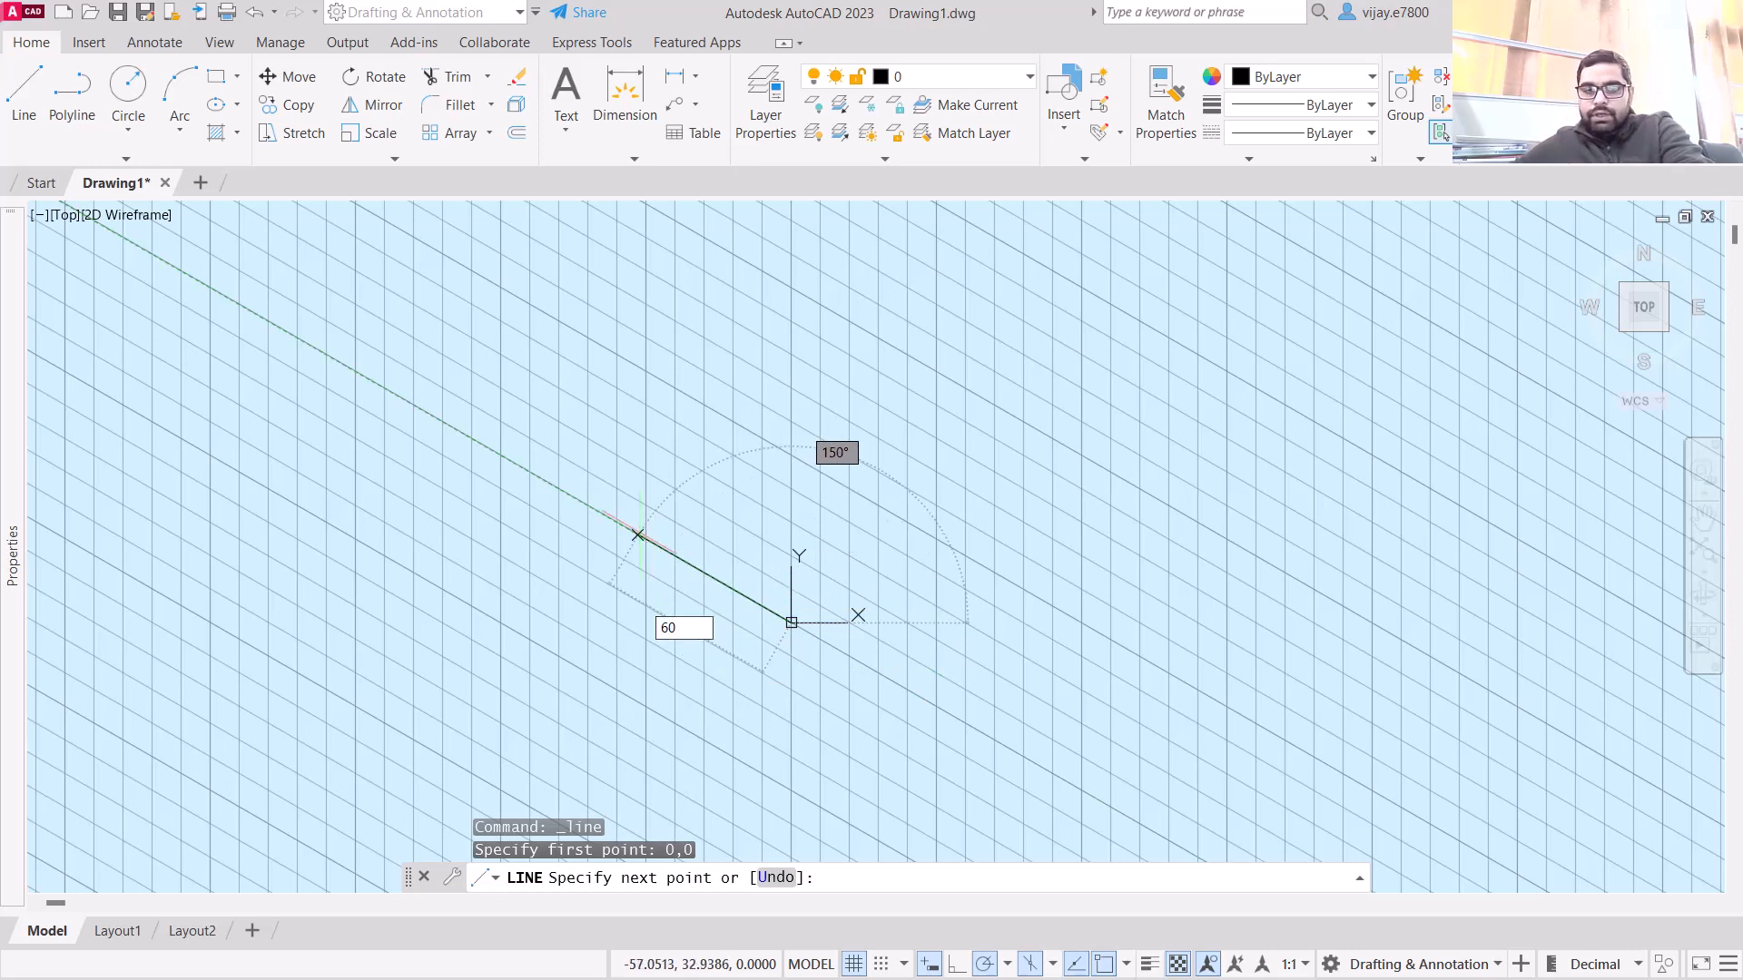
key(Return)
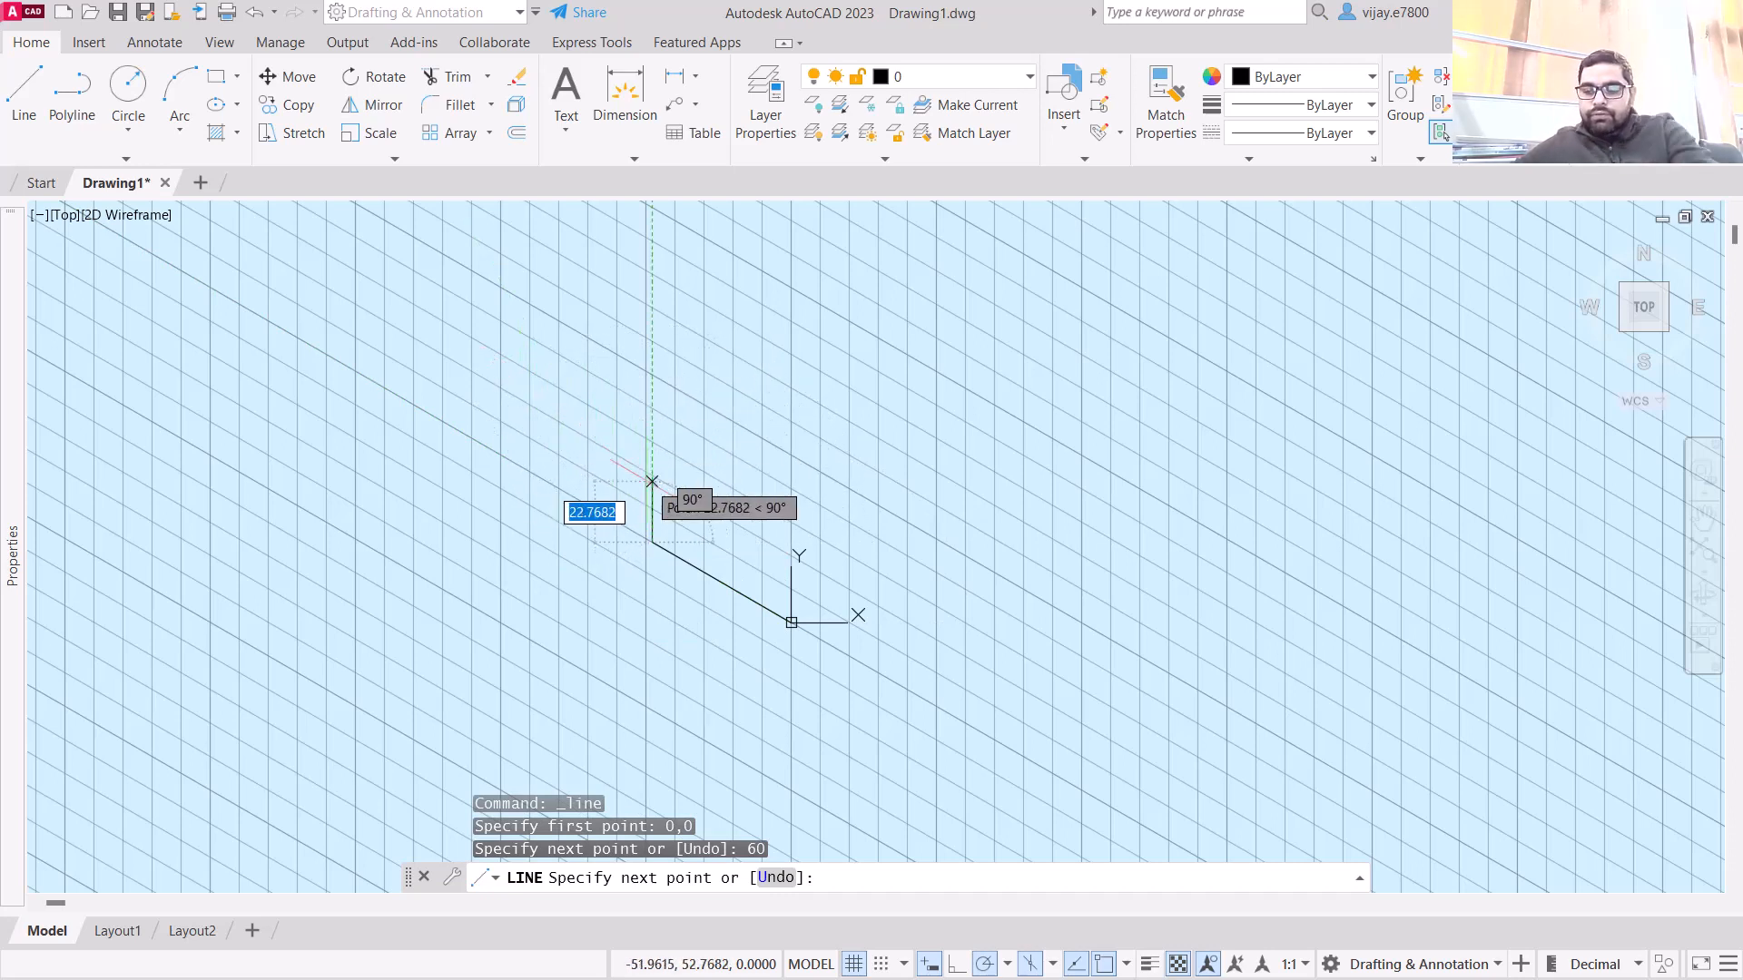
- Complete the base's side face with a 9-unit vertical edge, a 60-unit upper edge at 330° and a closing edge to the origin
text(9)
key(Return)
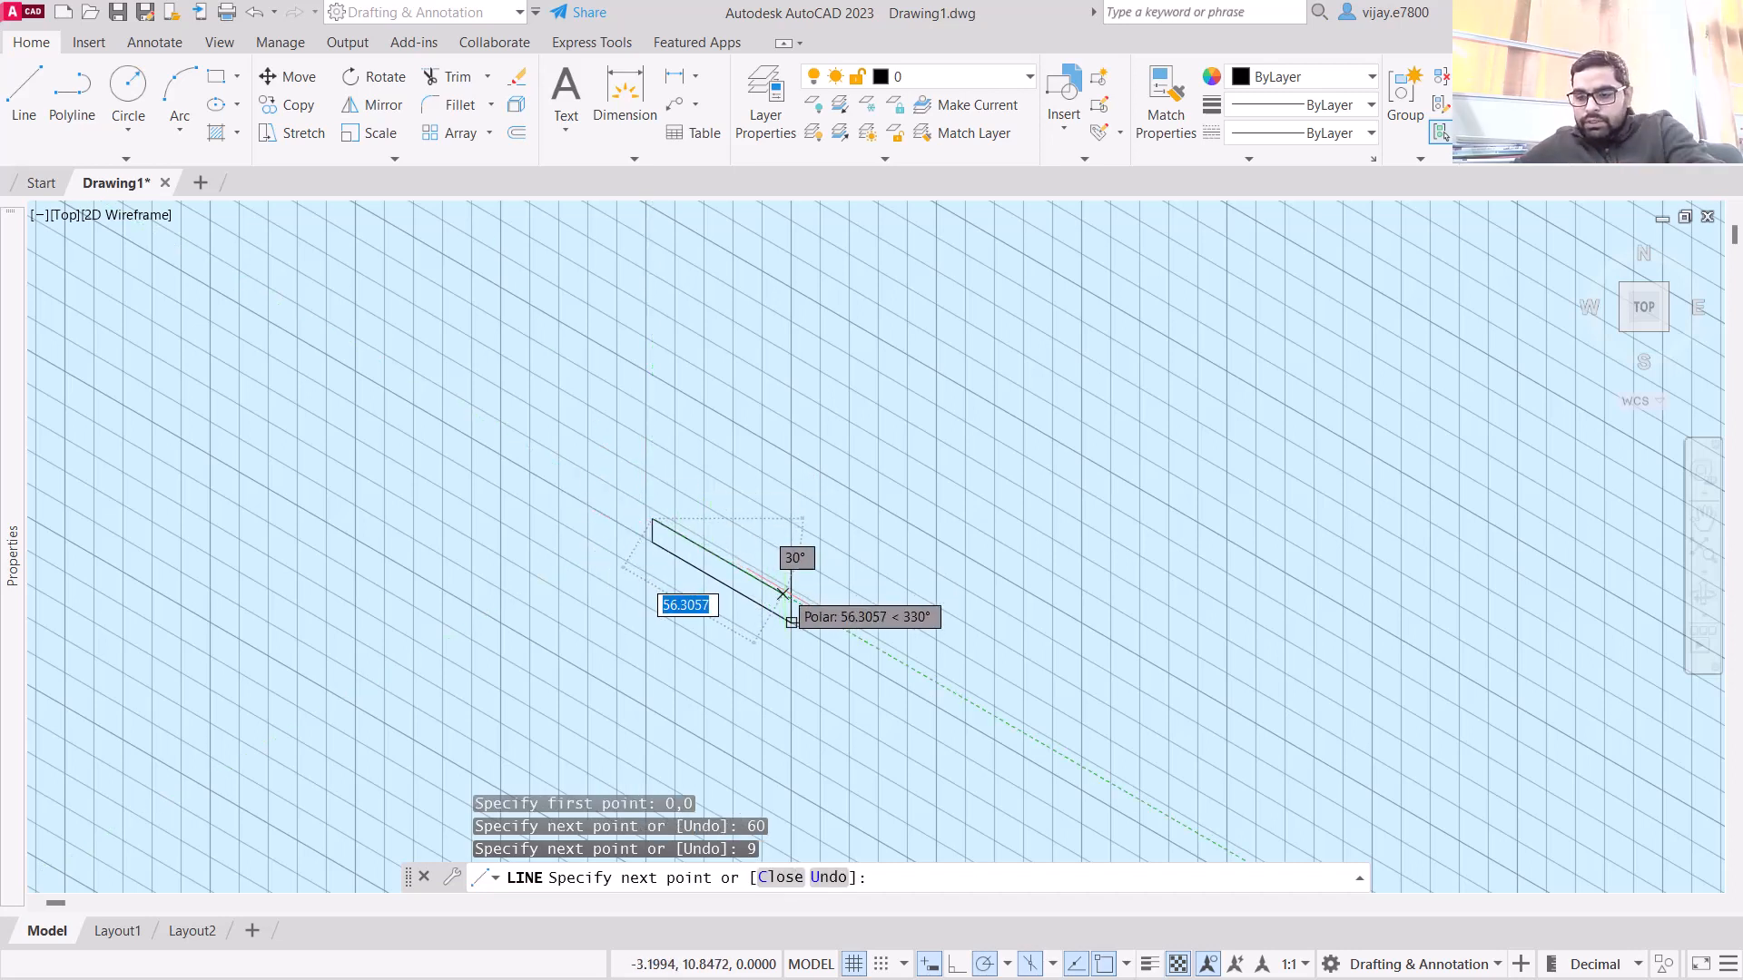
text(60)
key(Return)
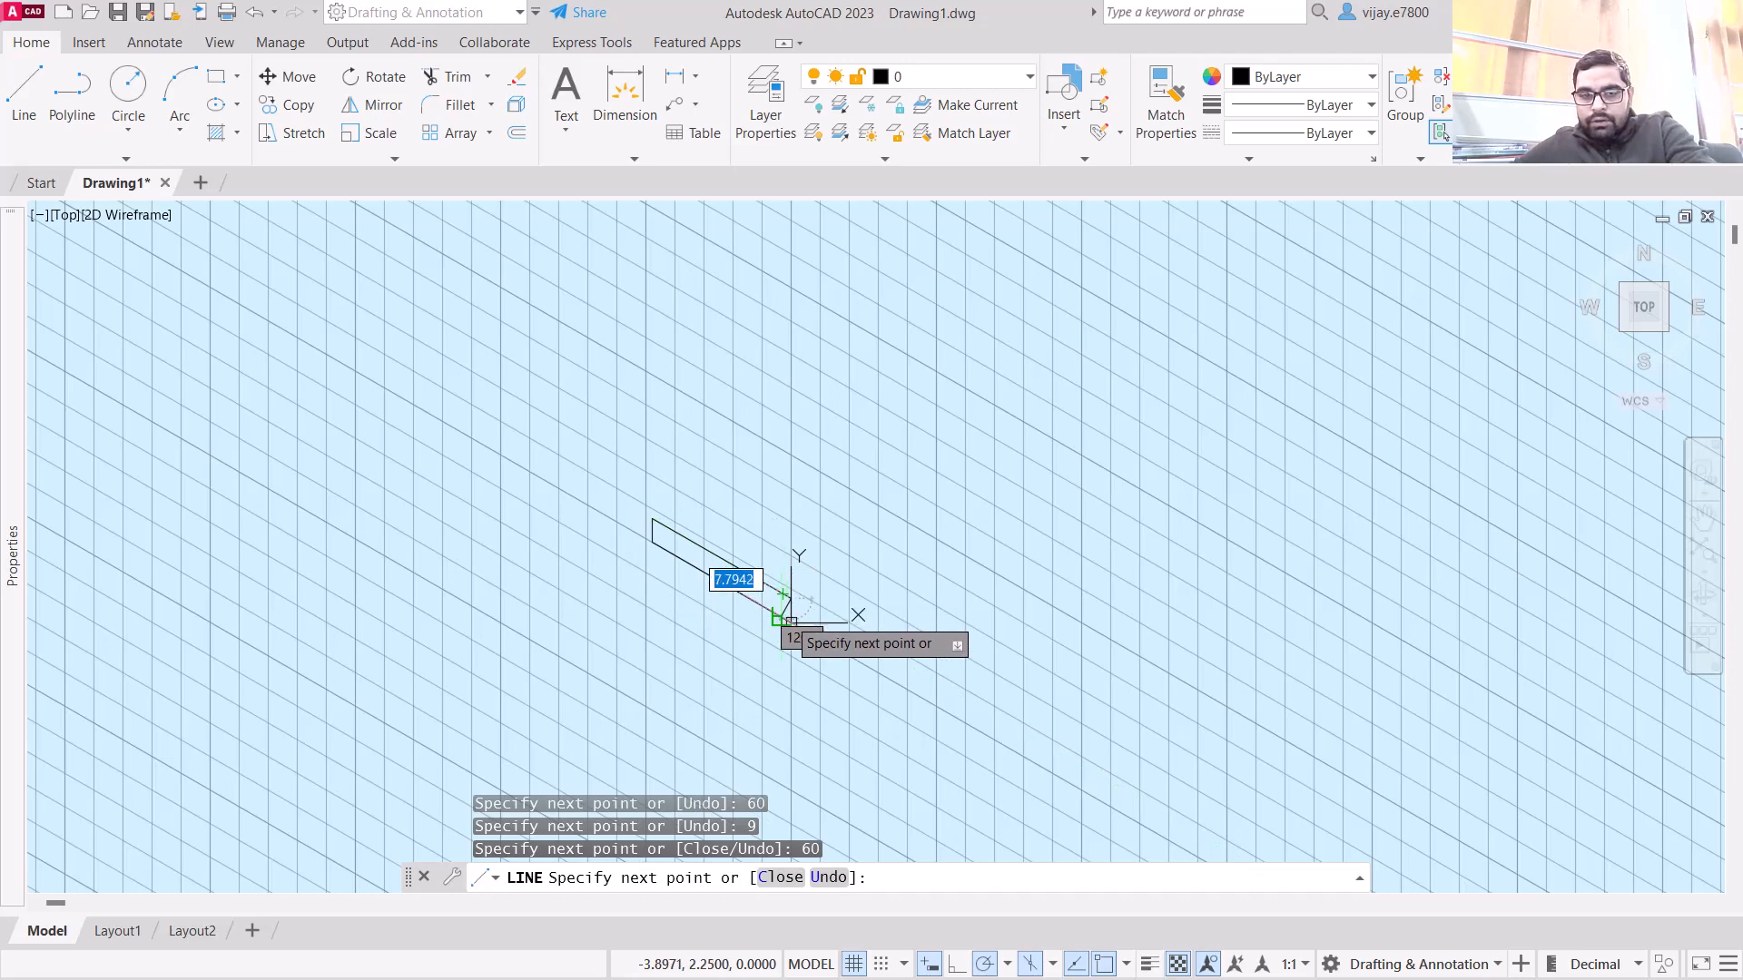
right_click(1023, 517)
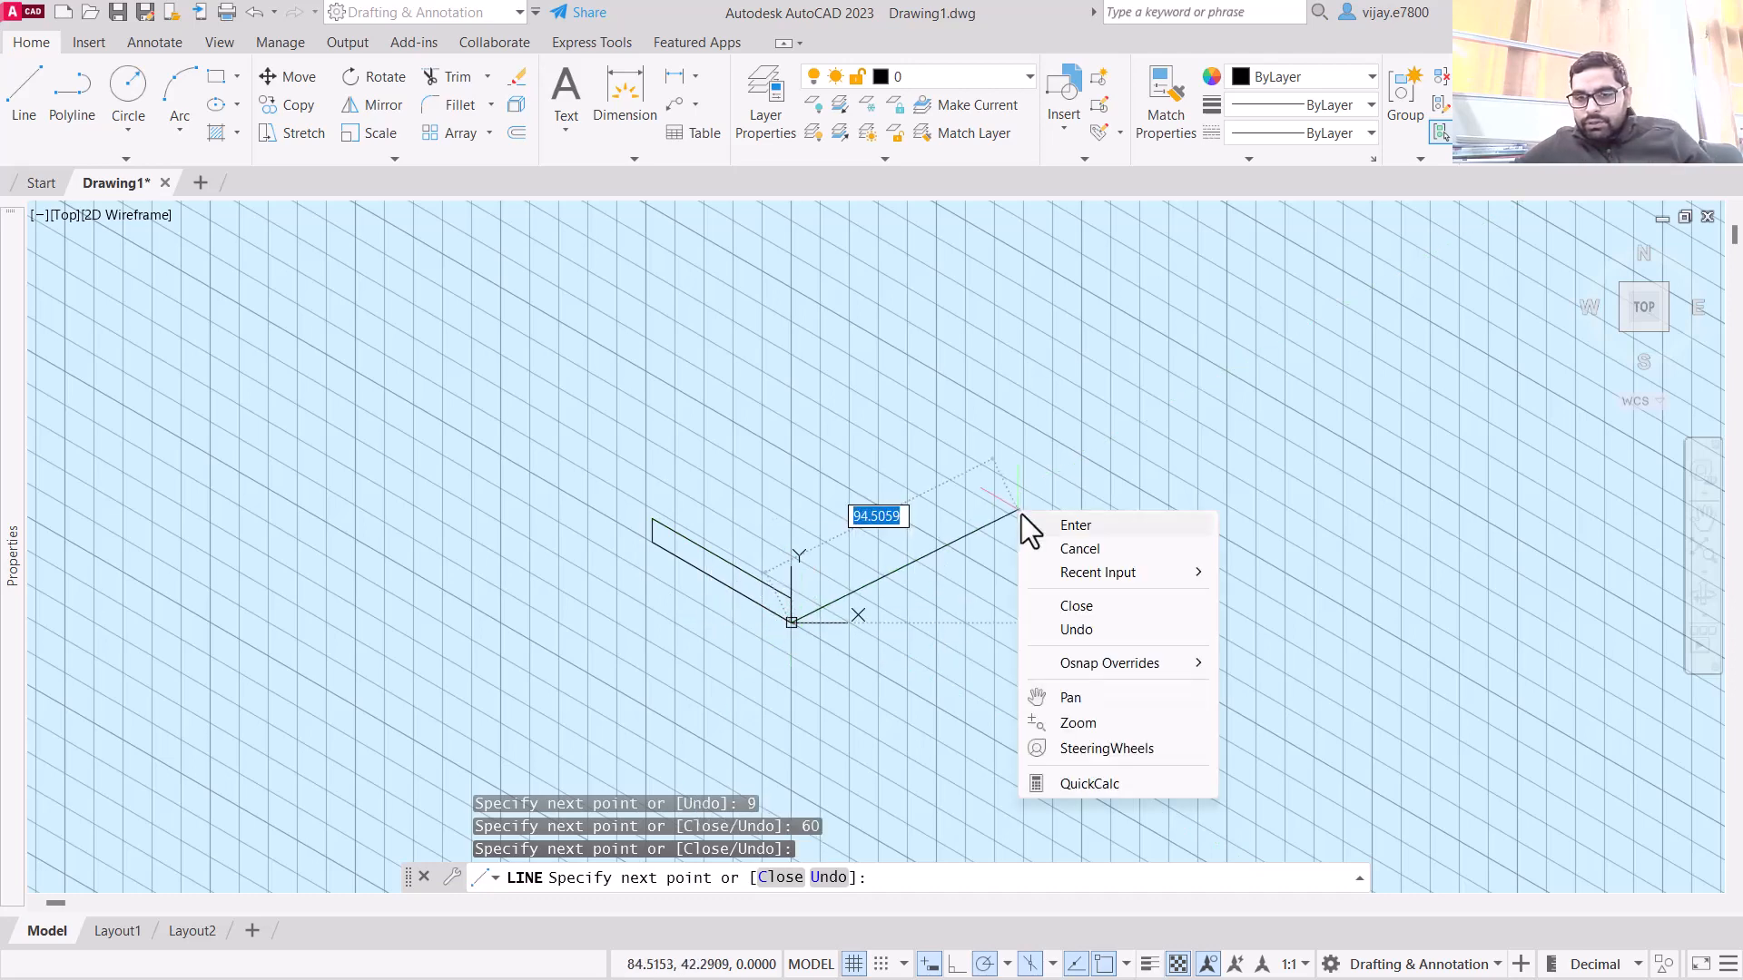
click(1032, 523)
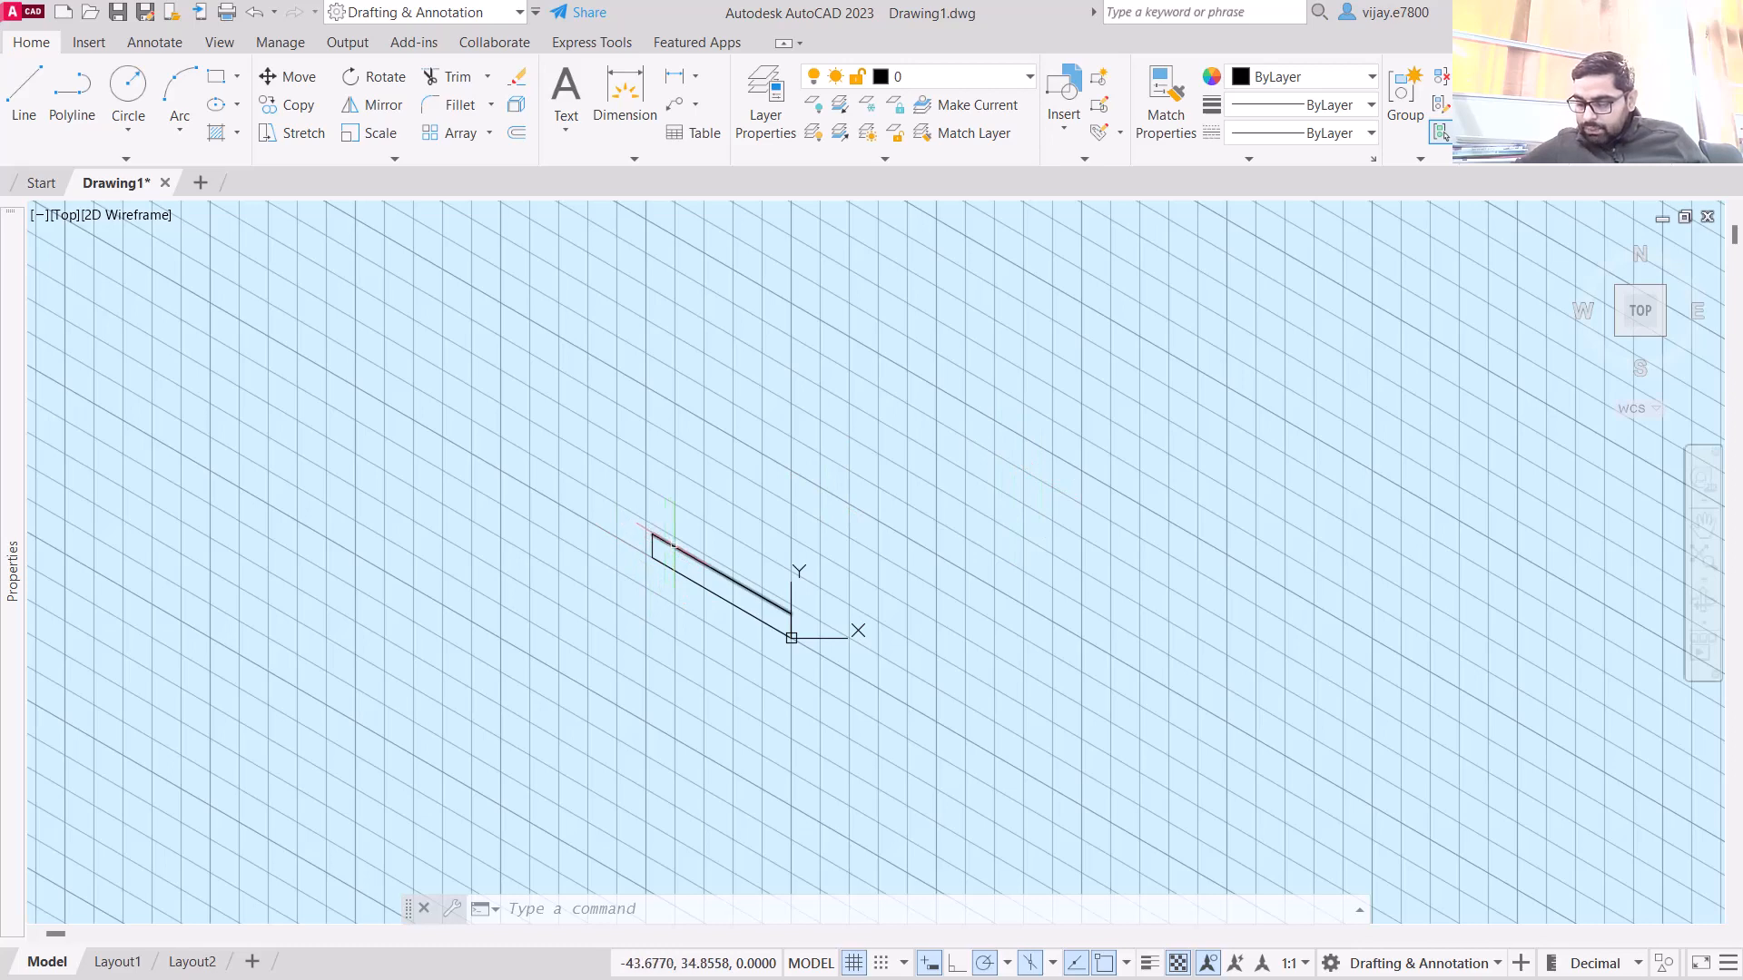
- Draw the upright's side outline from the base's upper-left corner: 21 units up, 18 units at 330°, and straight down to the base's upper edge
mouse_move(676, 545)
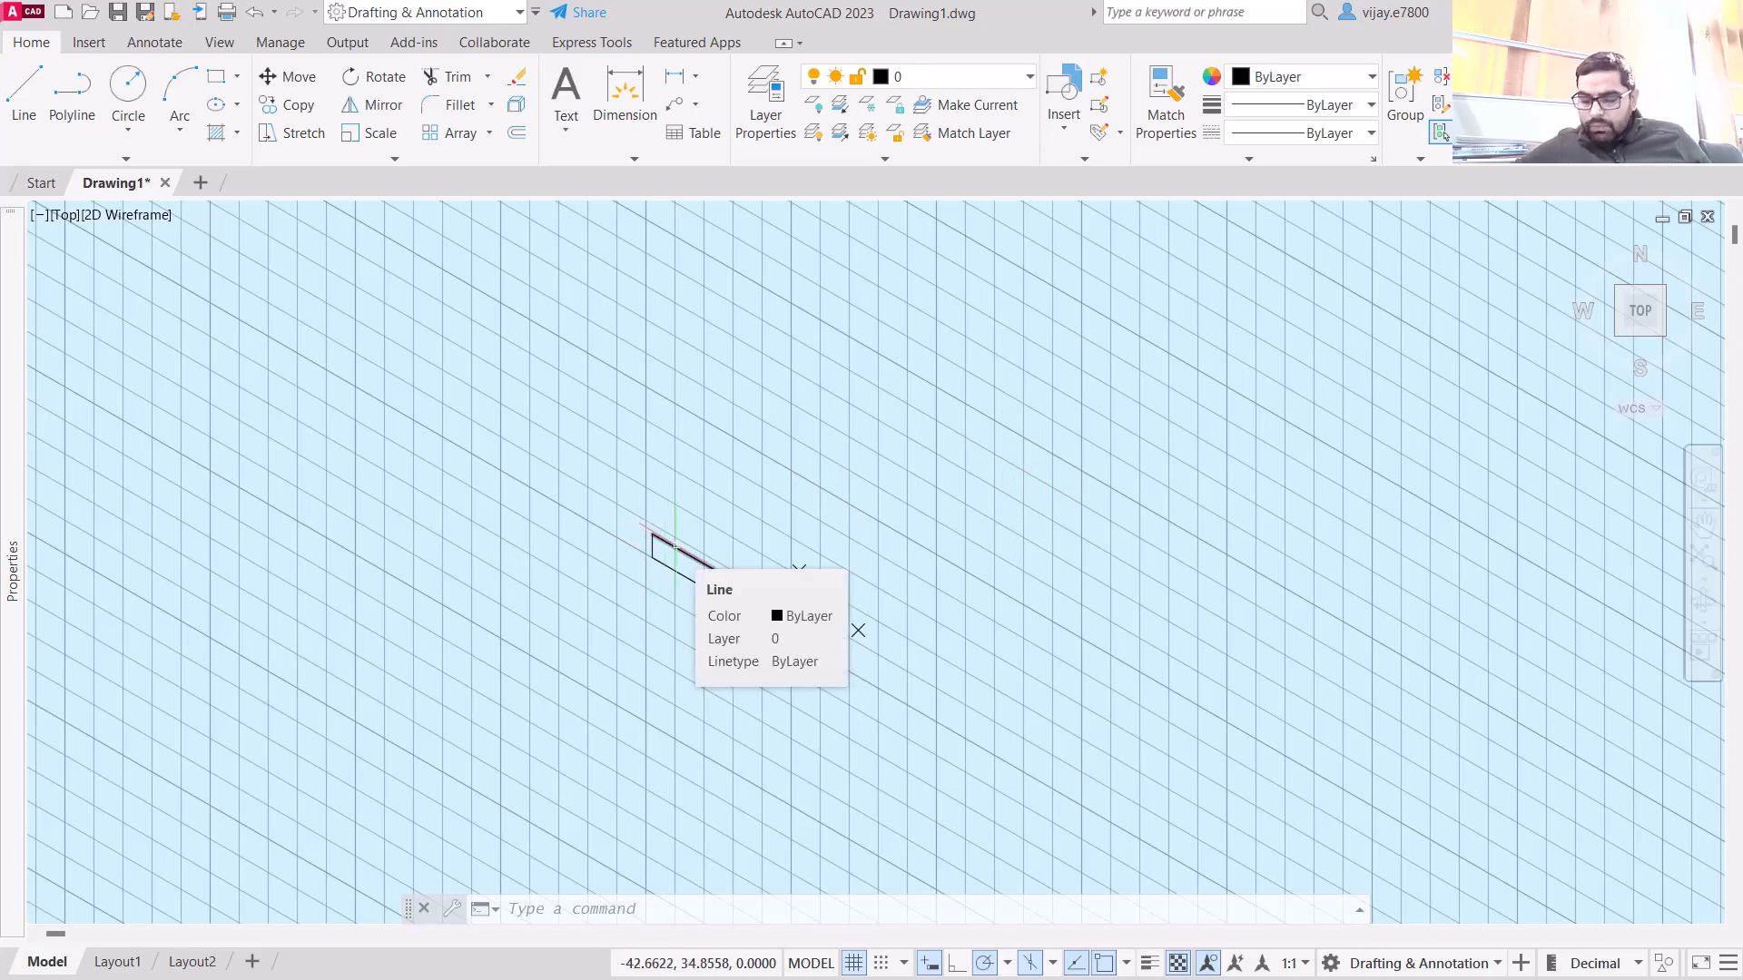
scroll(672, 543, up, 8)
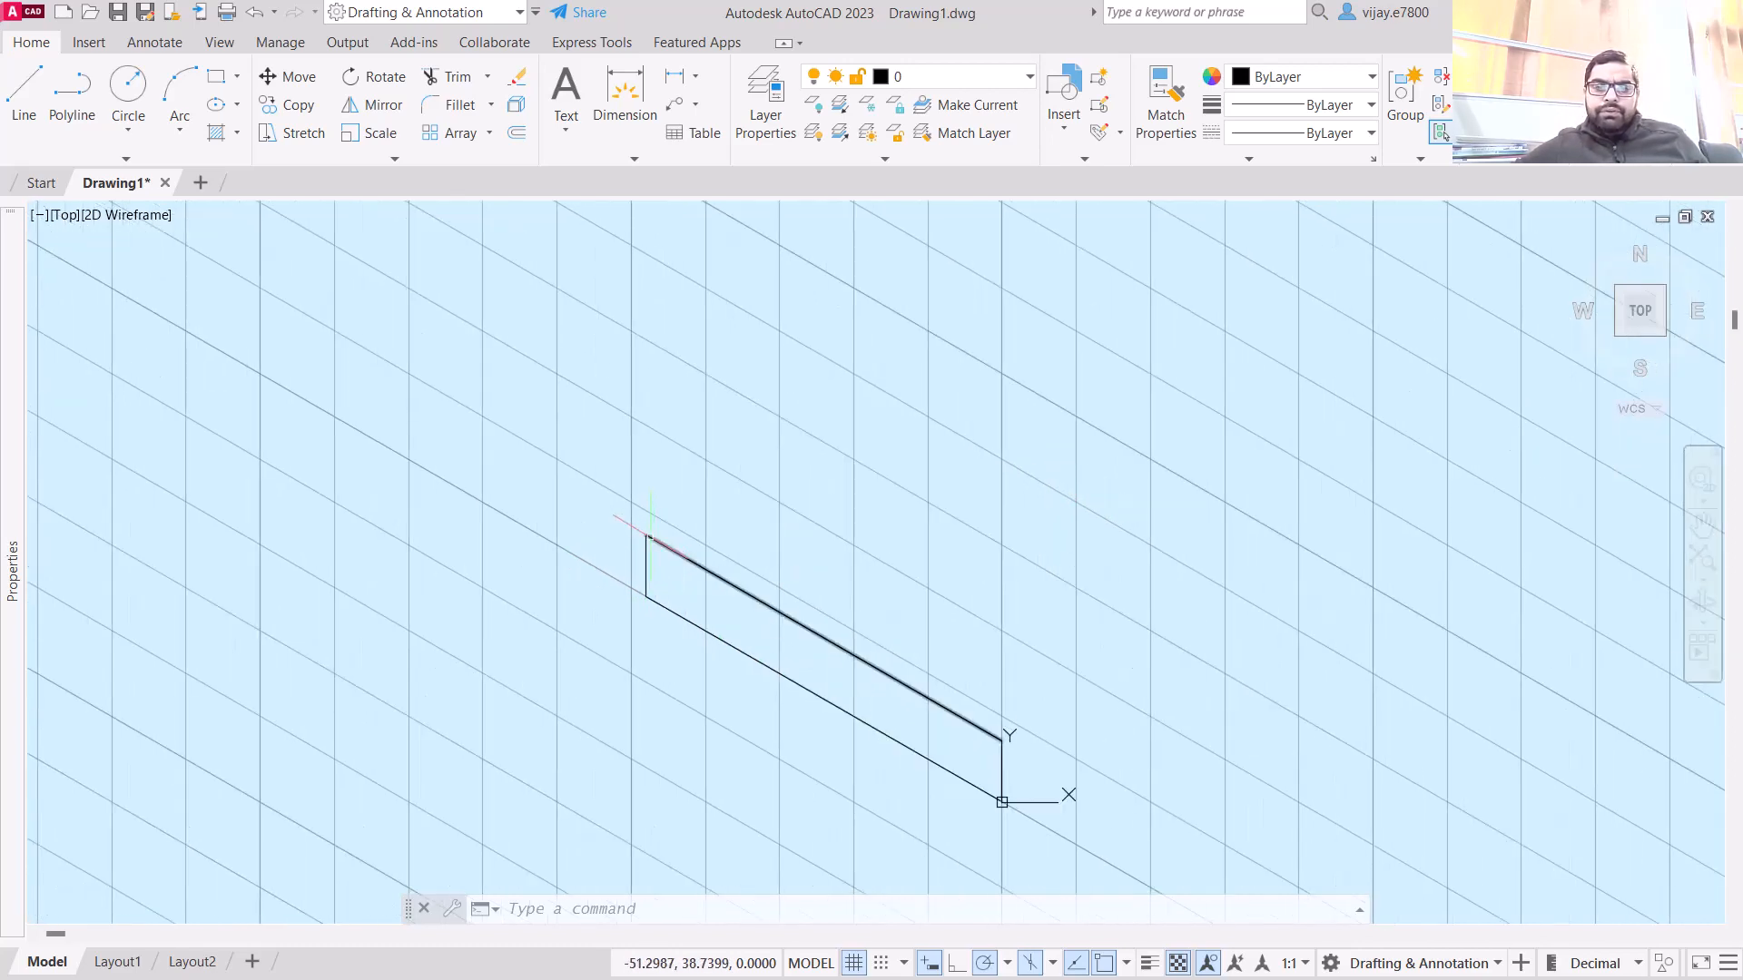
click(35, 98)
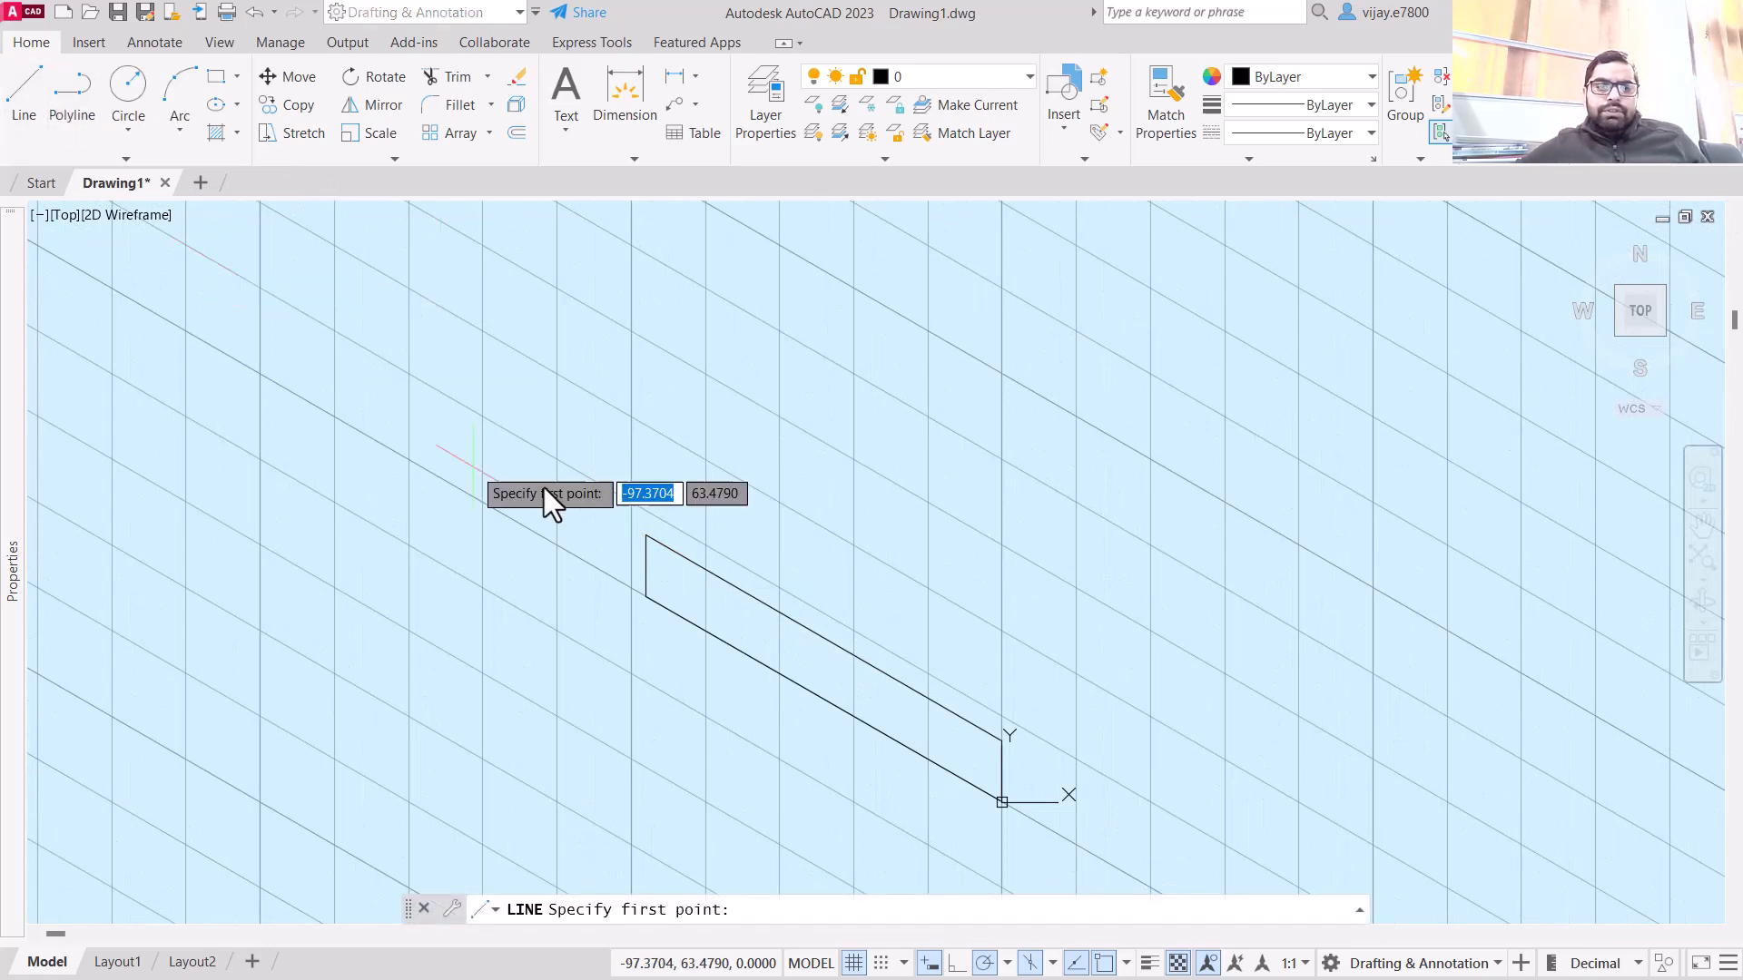
click(645, 536)
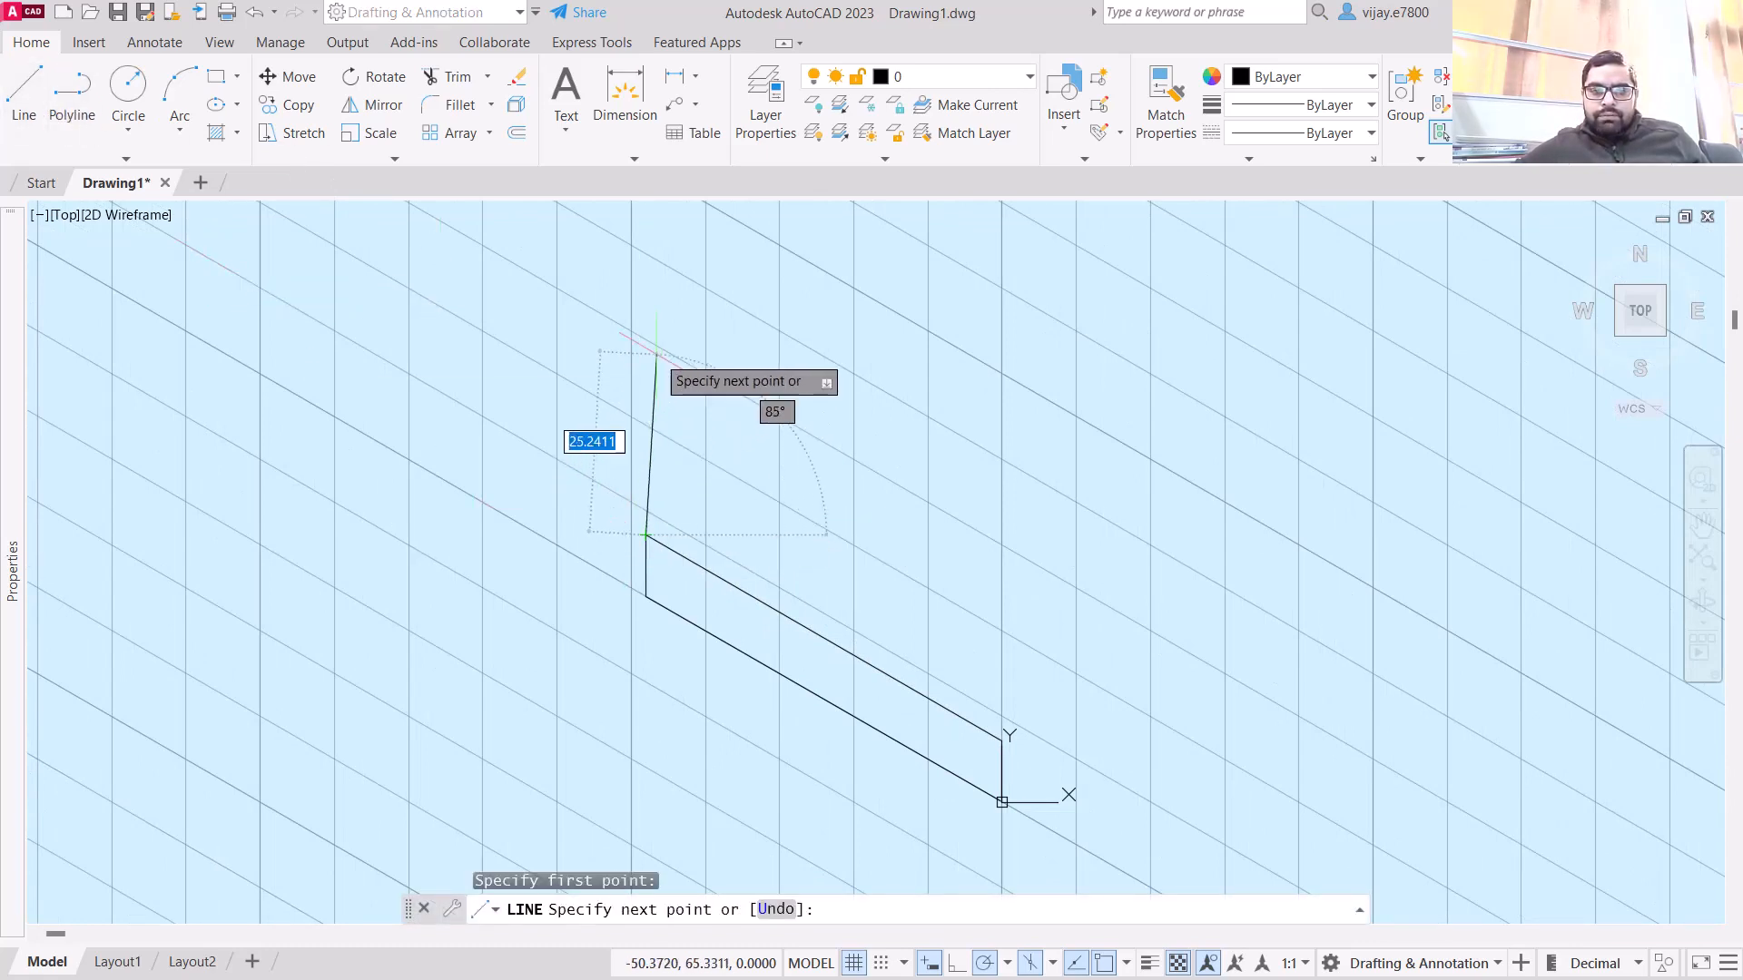
text(21)
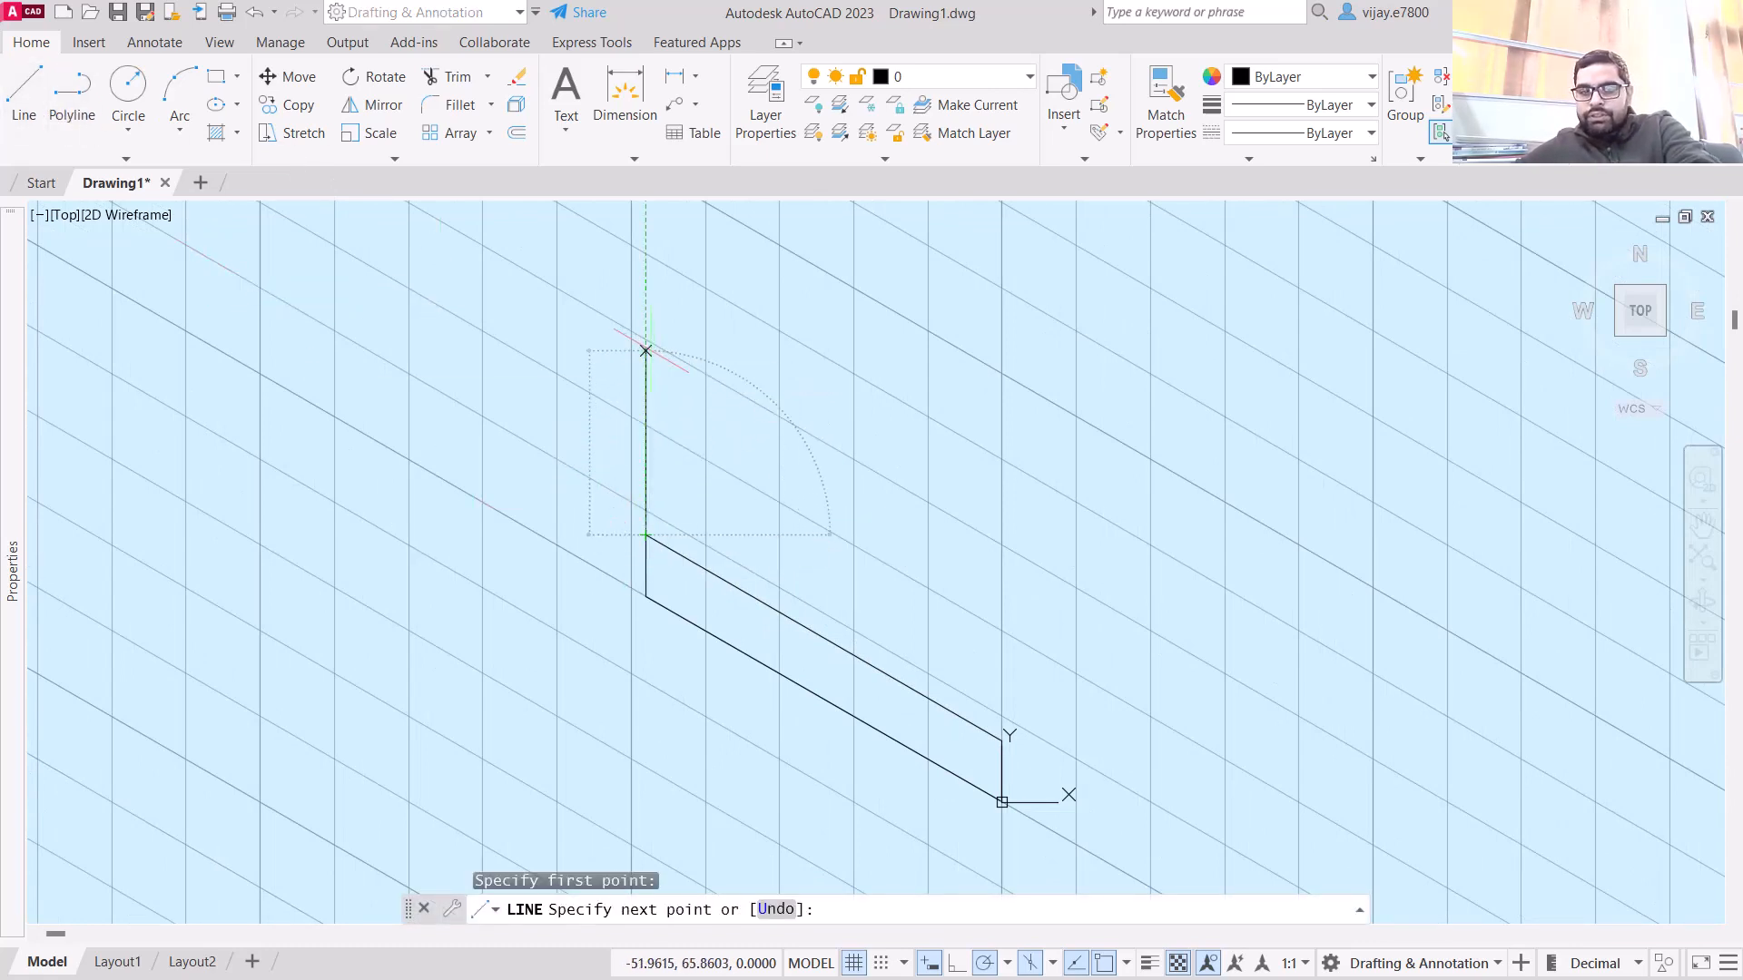
key(Return)
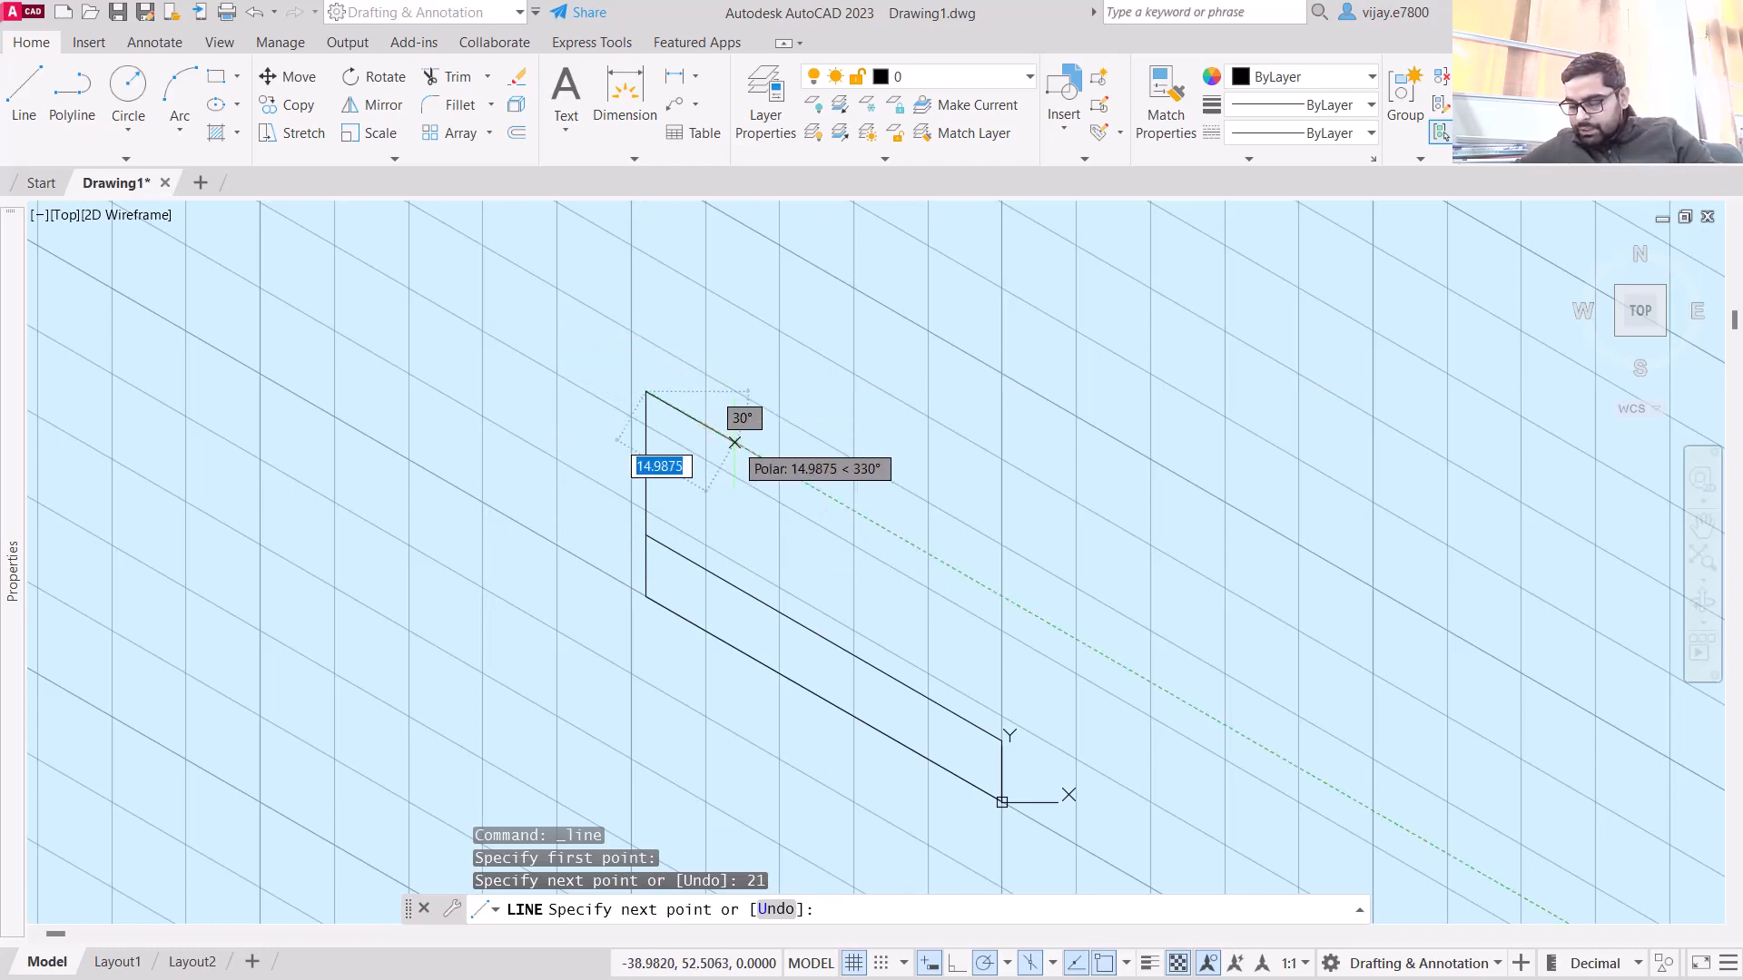
text(18)
key(Return)
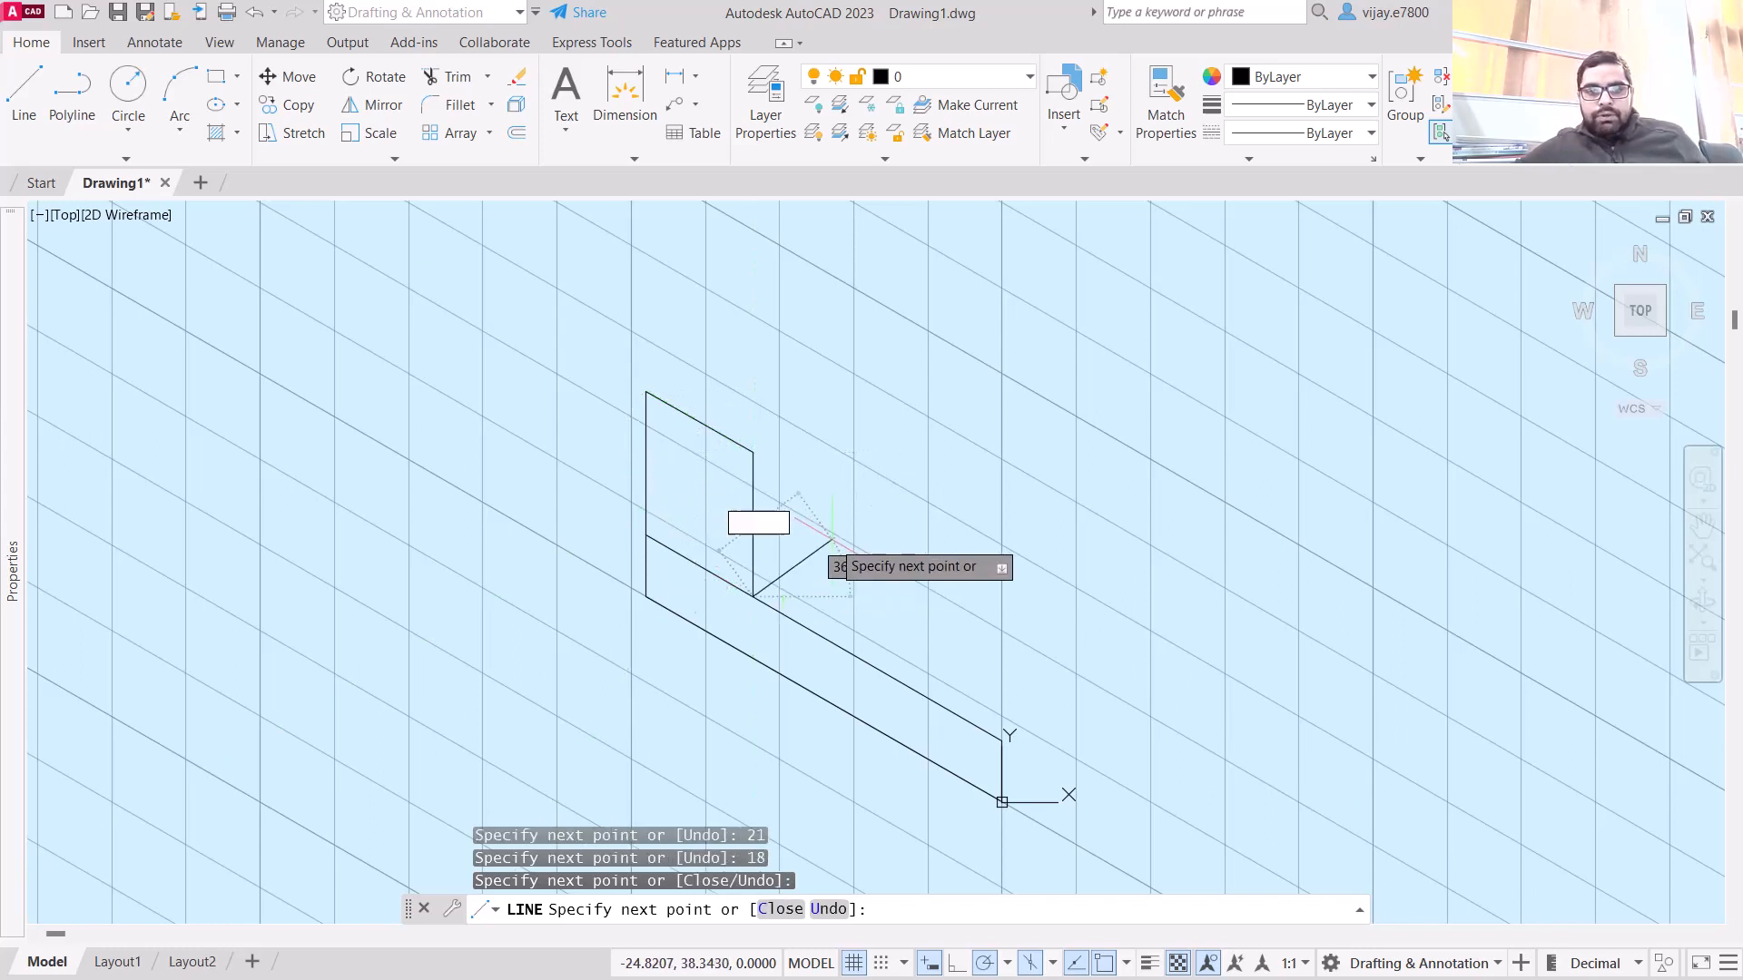
right_click(875, 526)
click(917, 542)
- Switch the isometric drafting plane to isoplane Top
scroll(817, 499, up, 2)
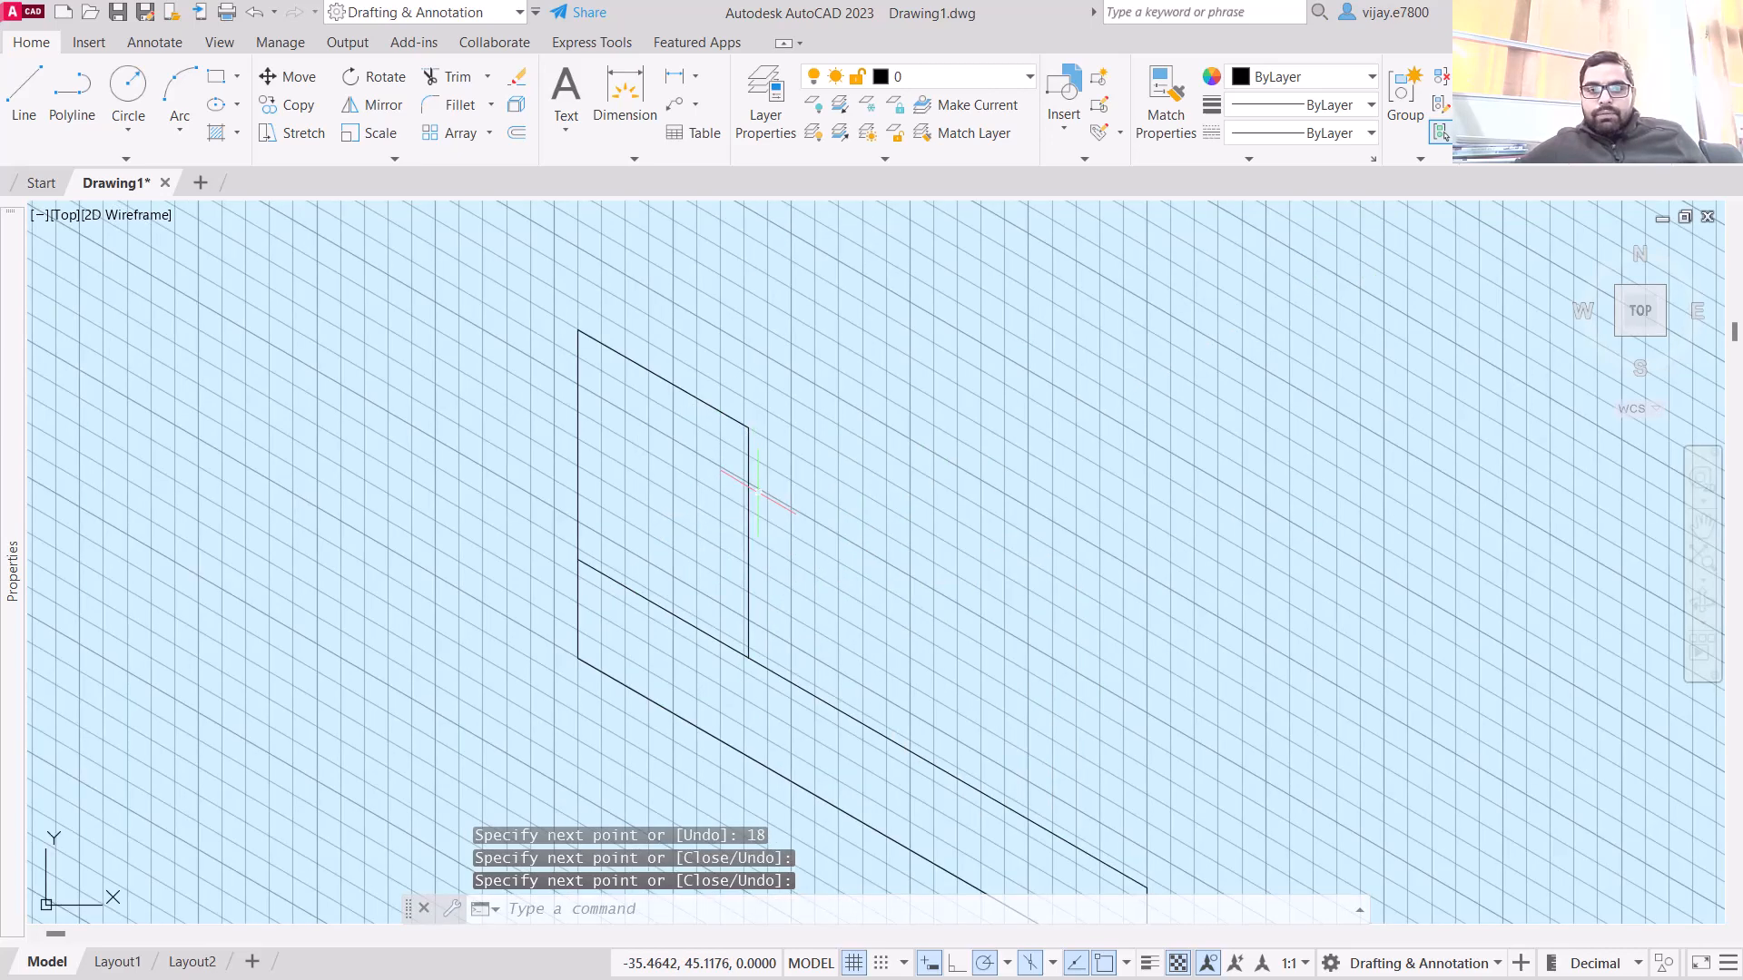
scroll(817, 499, down, 2)
middle_drag(1112, 463, 835, 449)
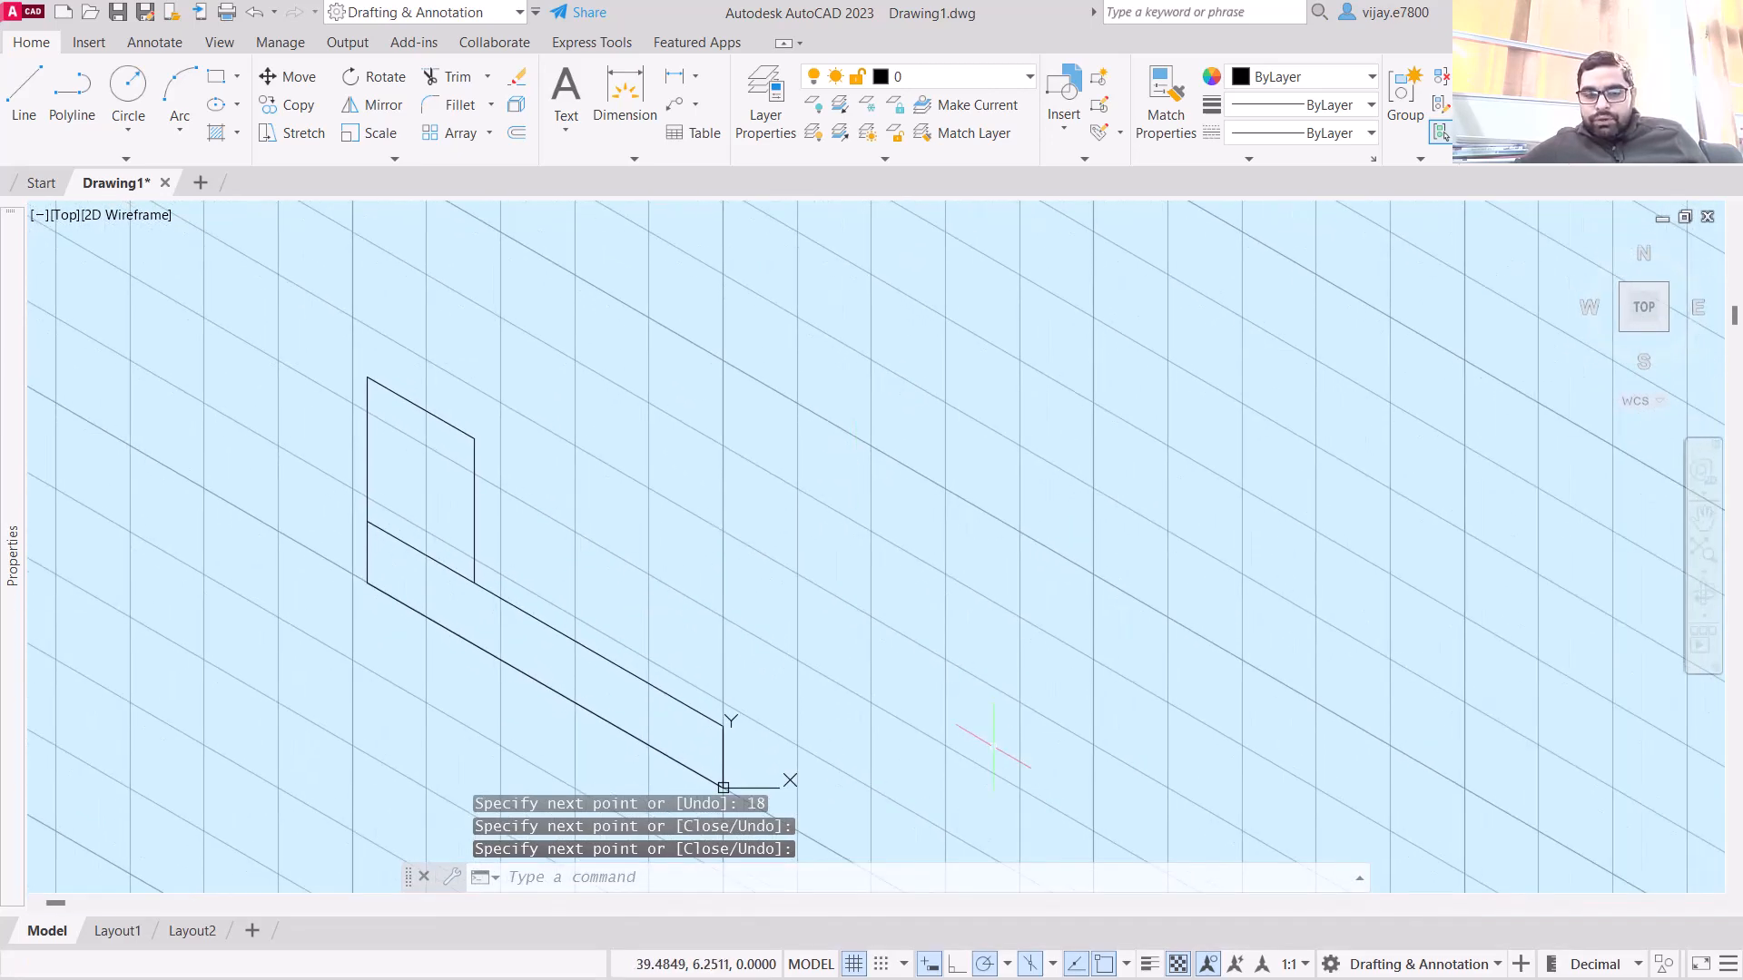
click(1053, 964)
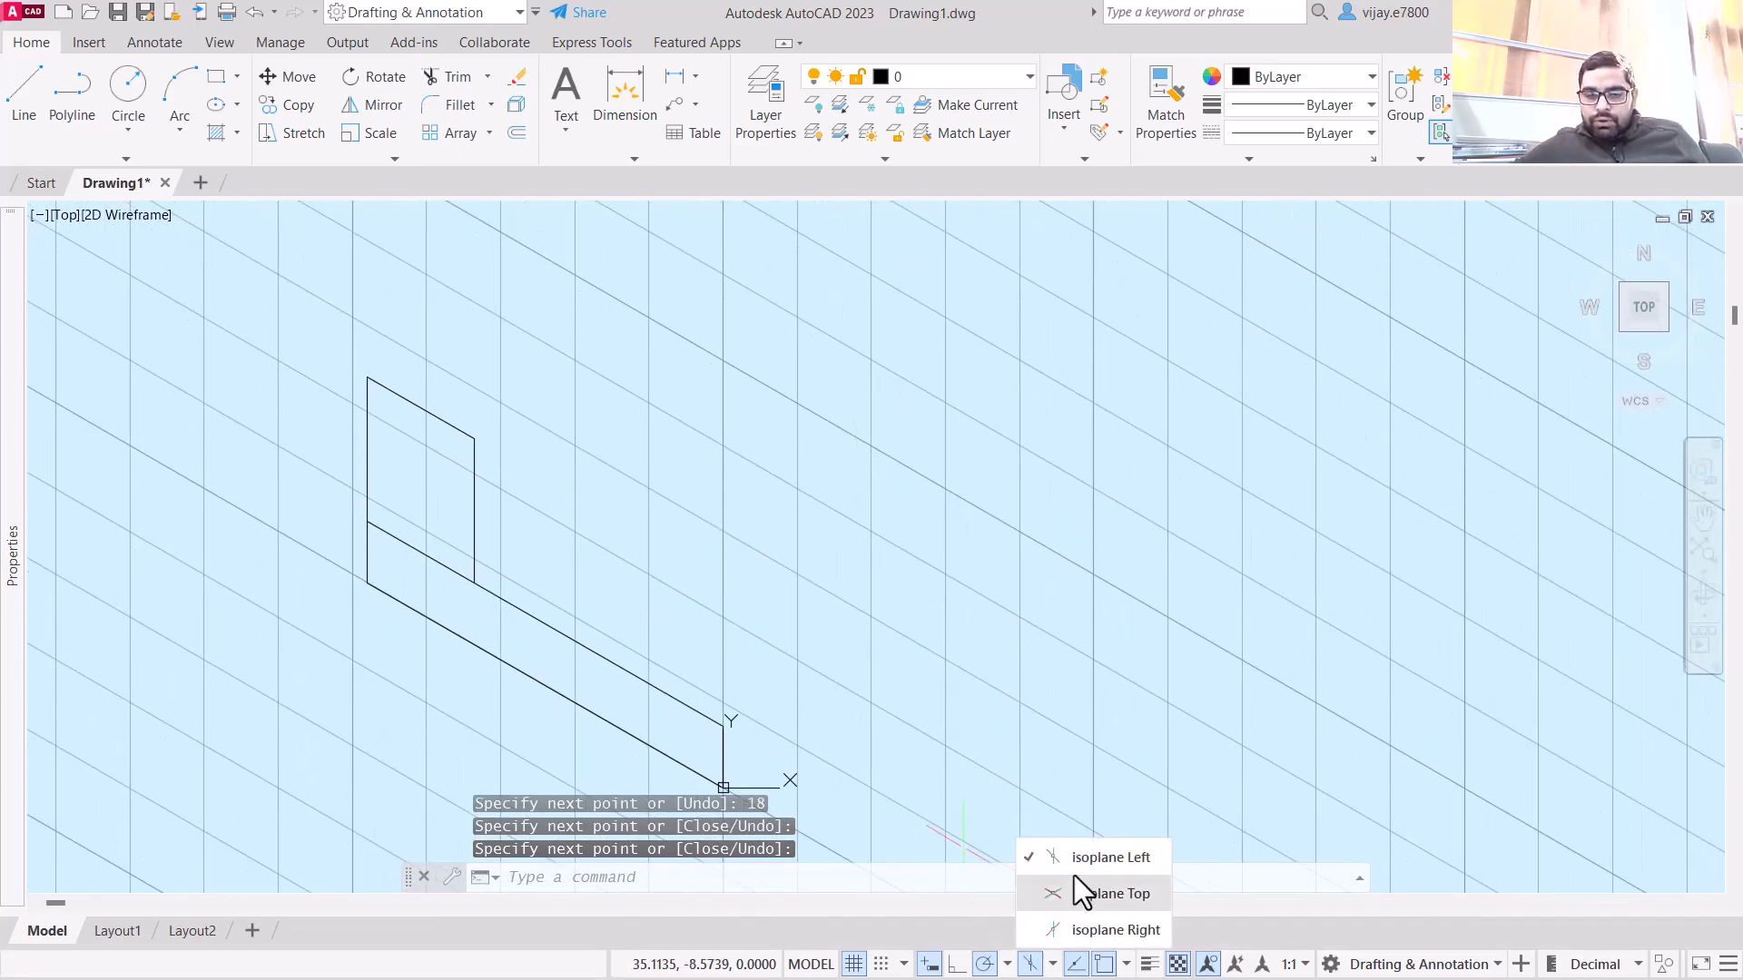
click(1074, 894)
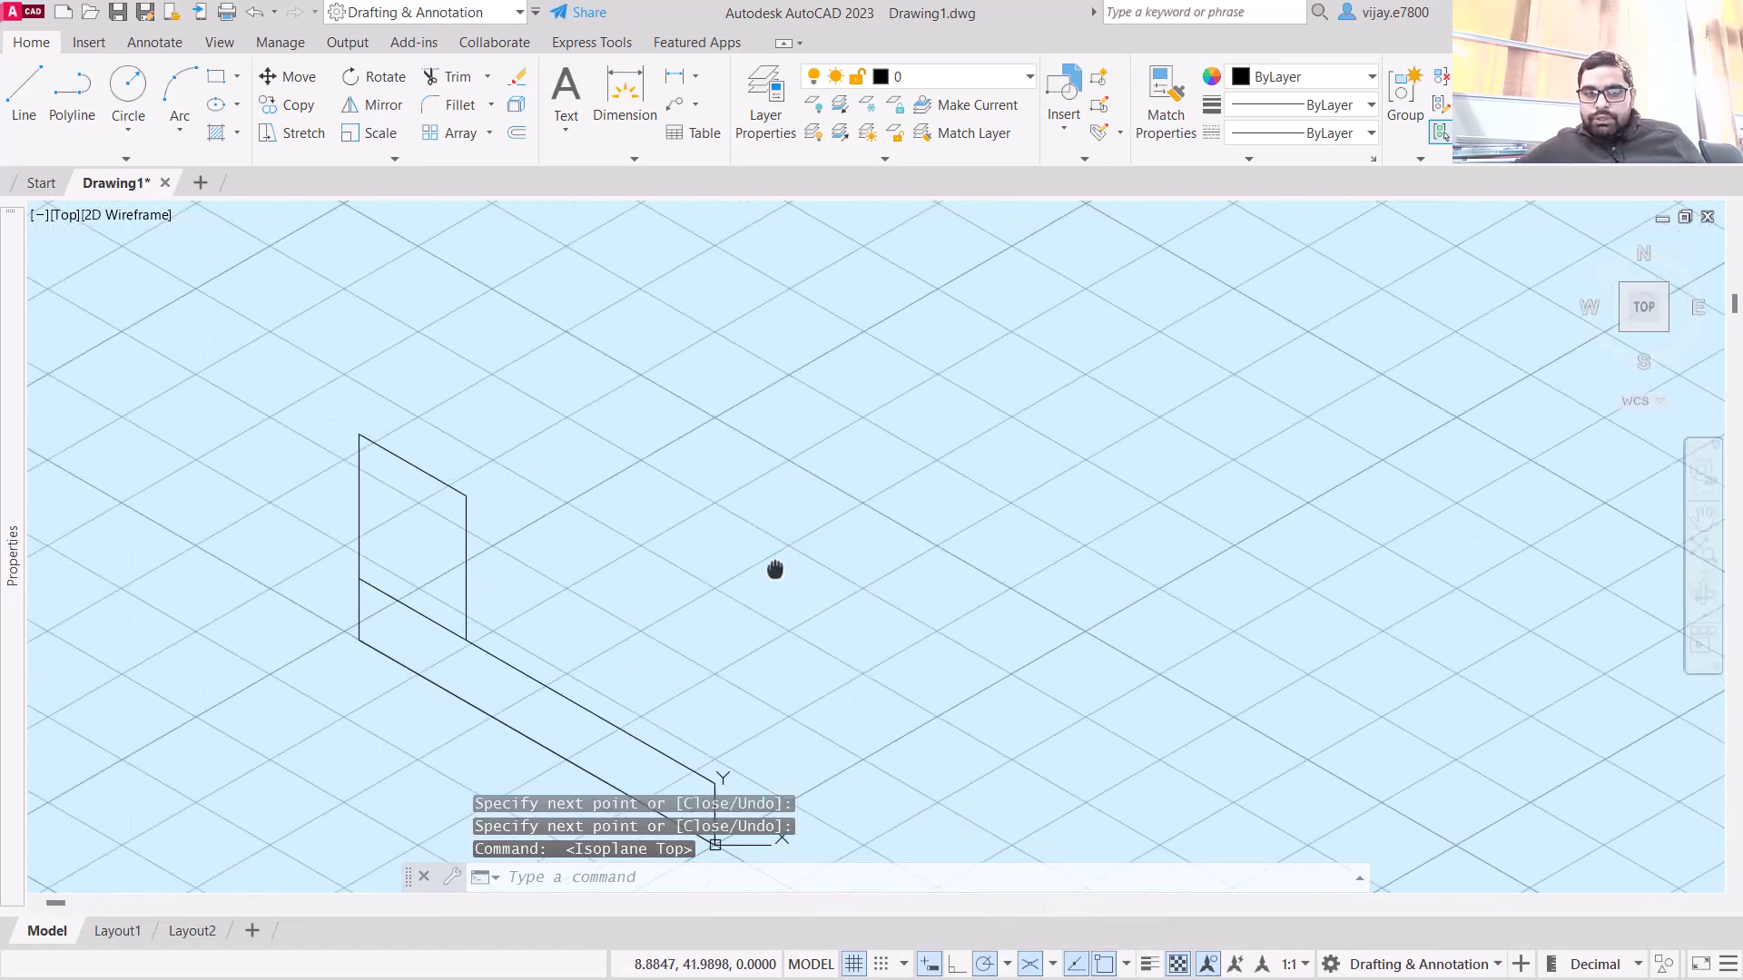
- Draw the upright's top face from its upper front corner: 30 units at 30°, 18 units at 150°, and back to the outline's upper-left corner
scroll(775, 572, up, 2)
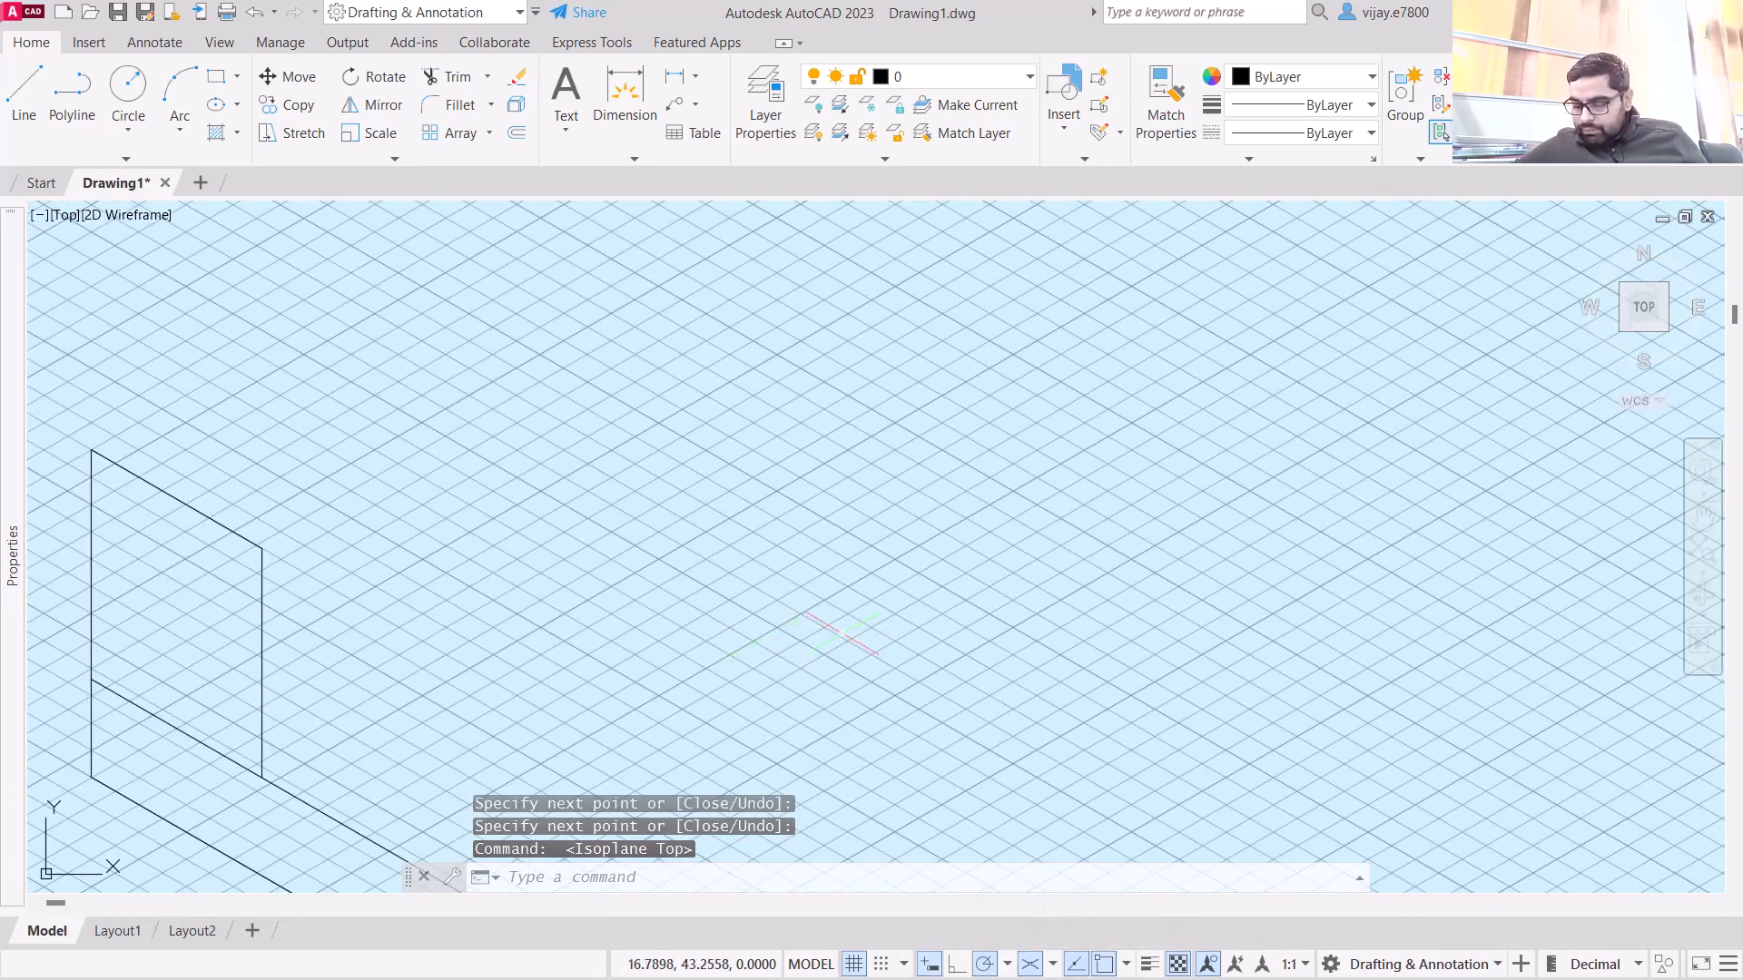
mouse_move(581, 572)
middle_down()
mouse_move(677, 591)
mouse_move(753, 562)
middle_up()
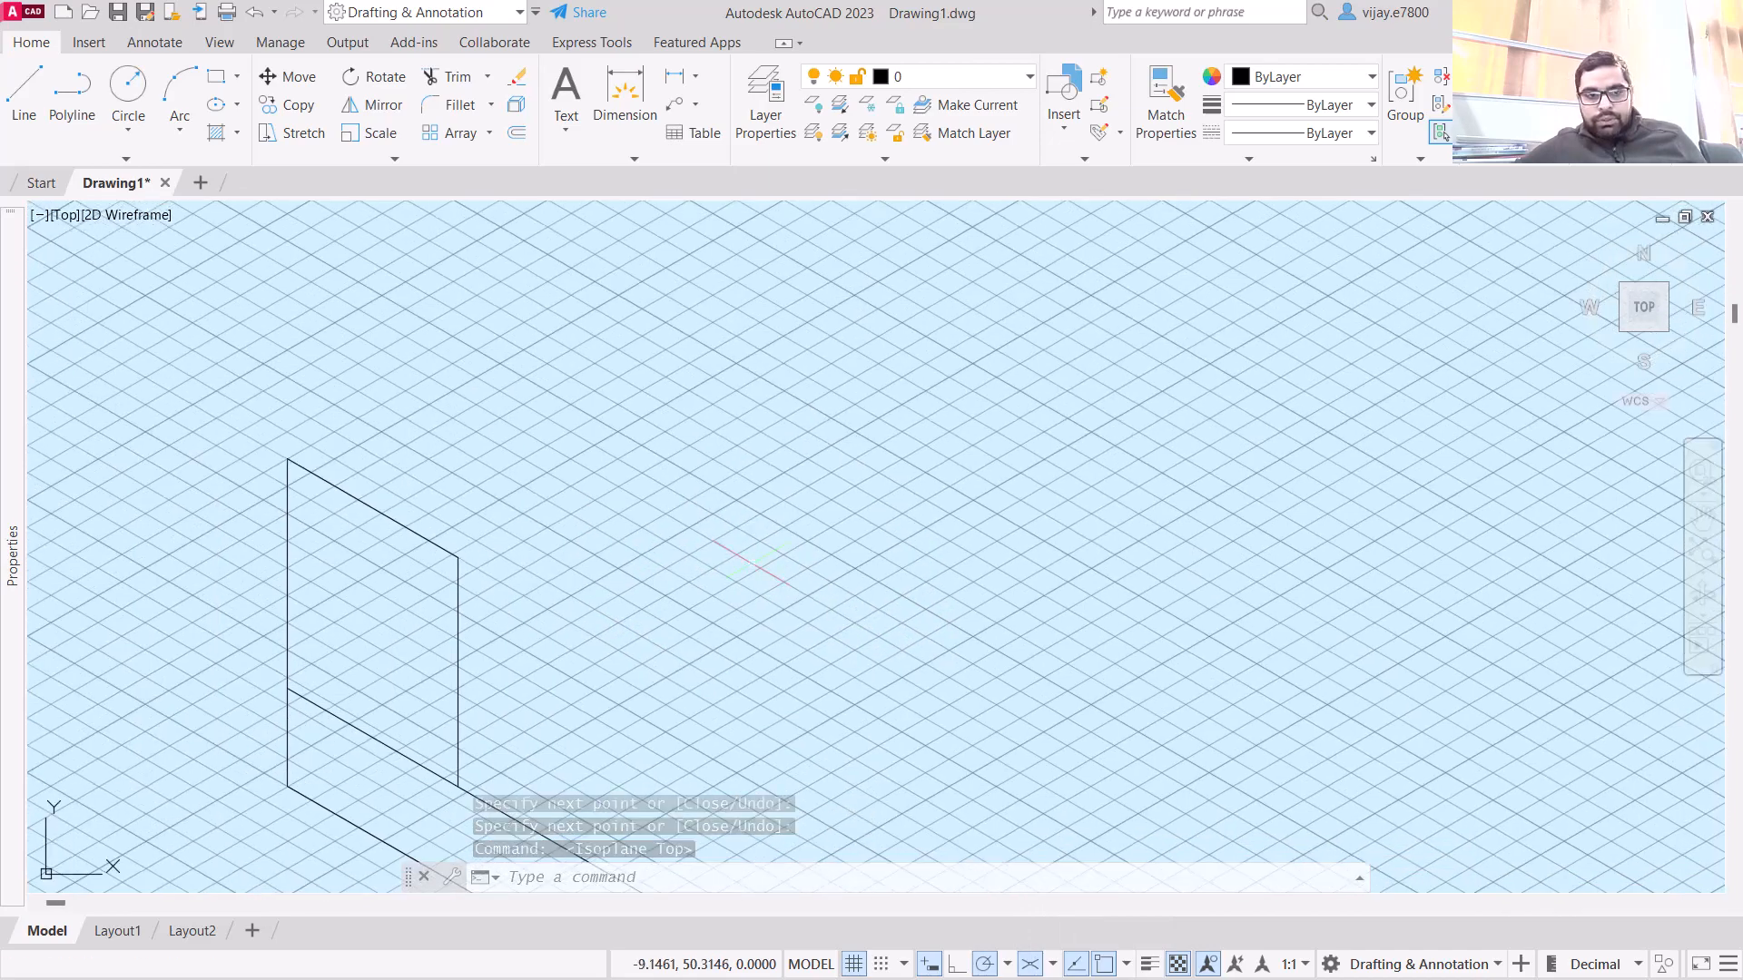
click(35, 102)
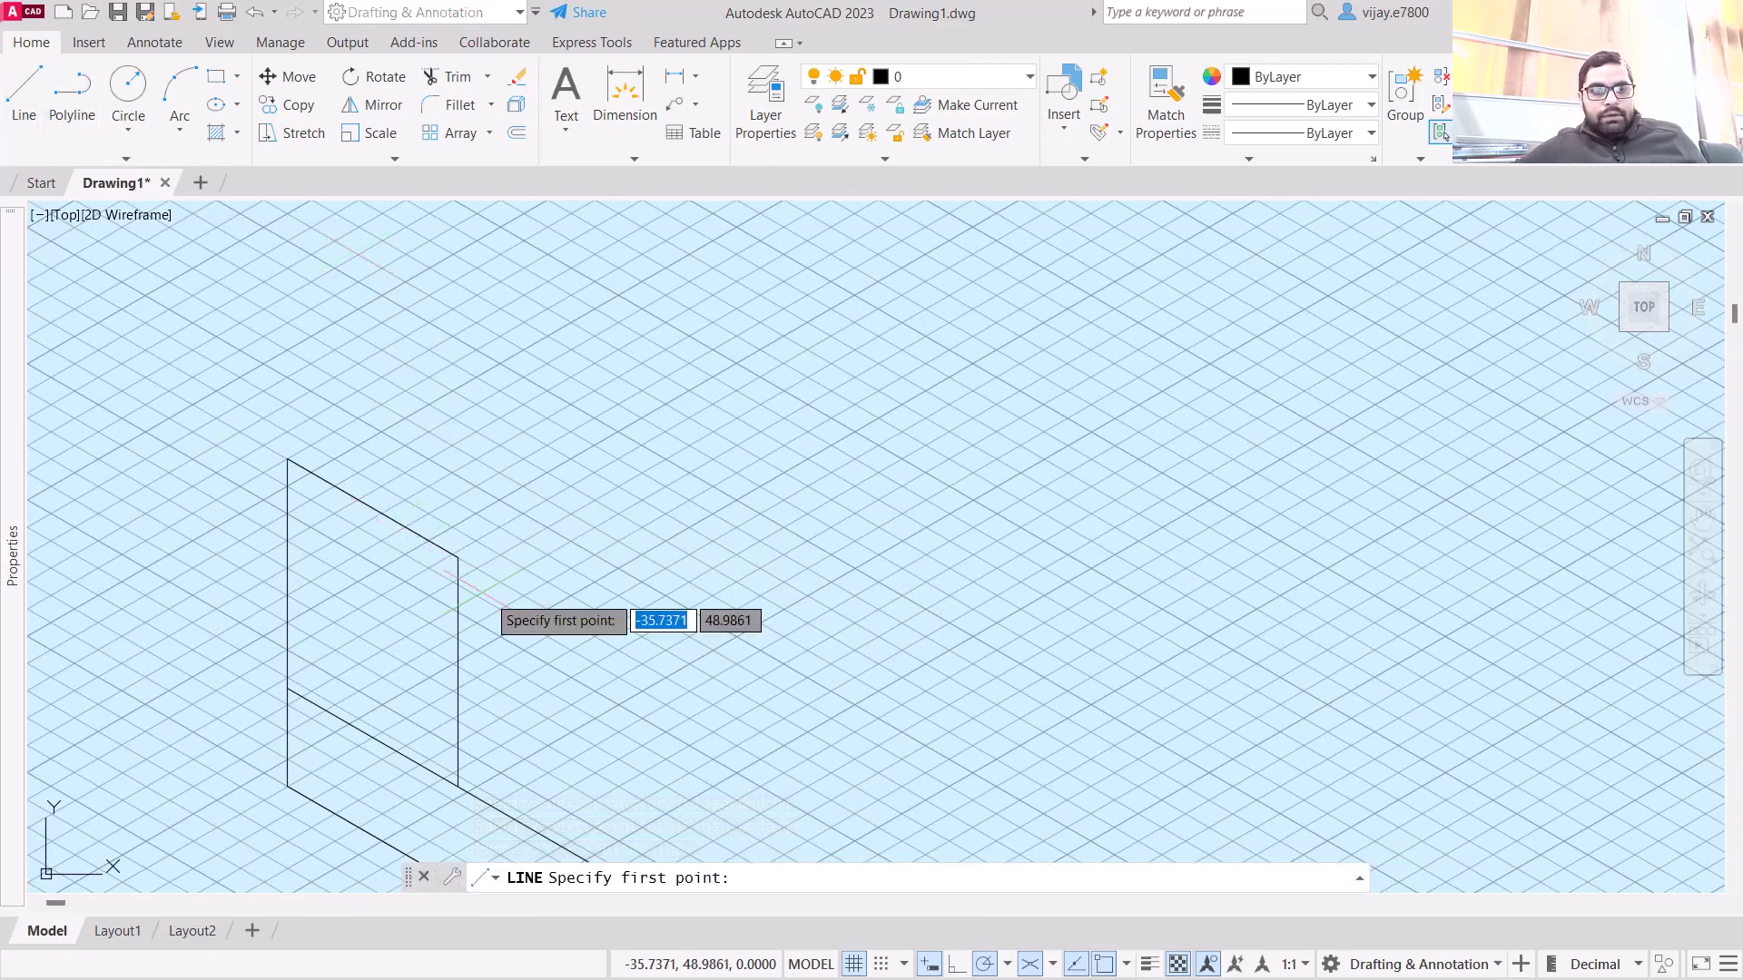
click(458, 557)
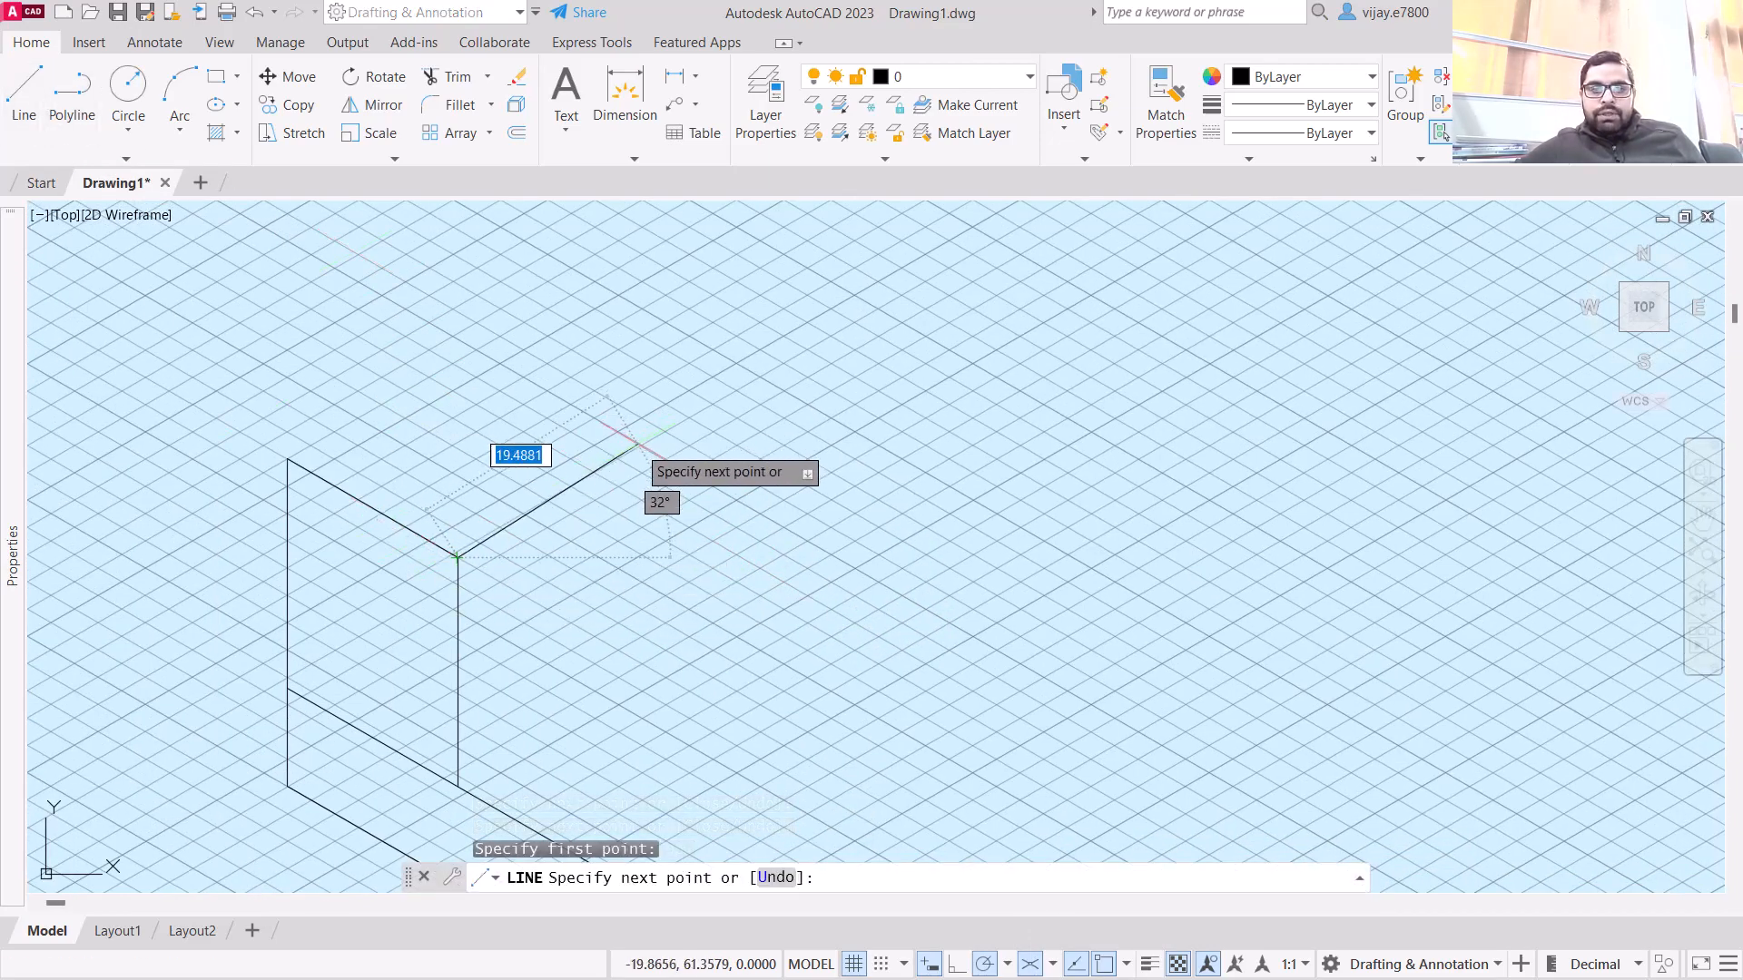
text(30)
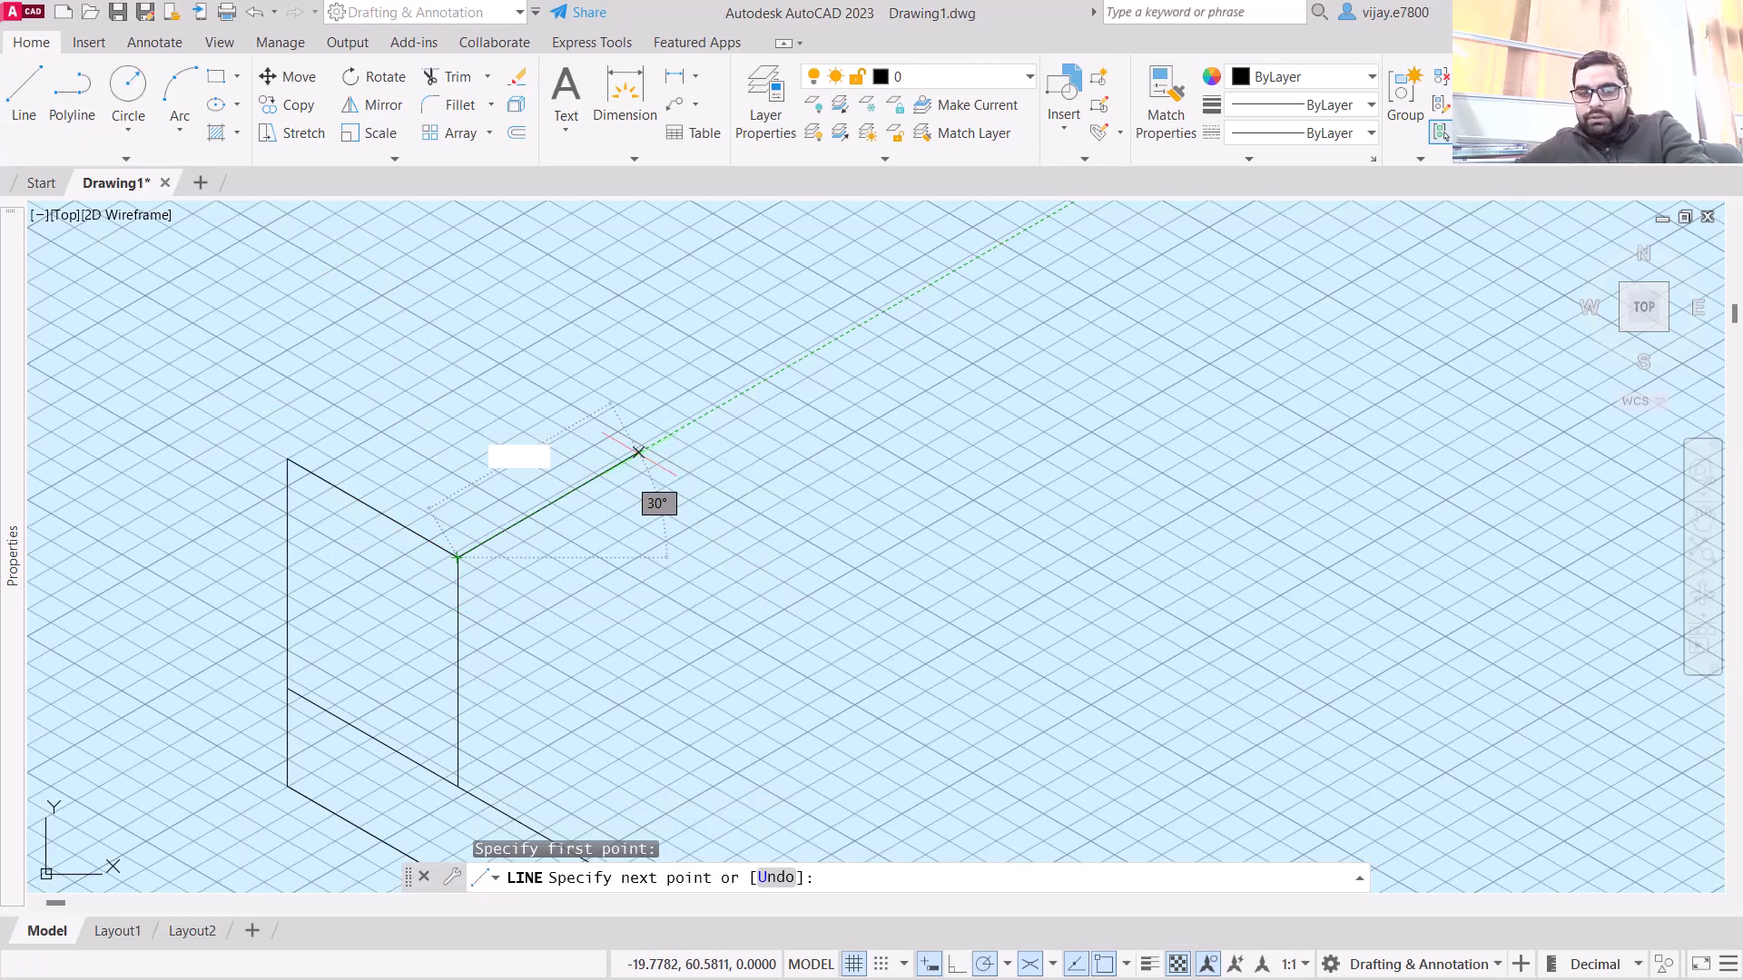
key(Return)
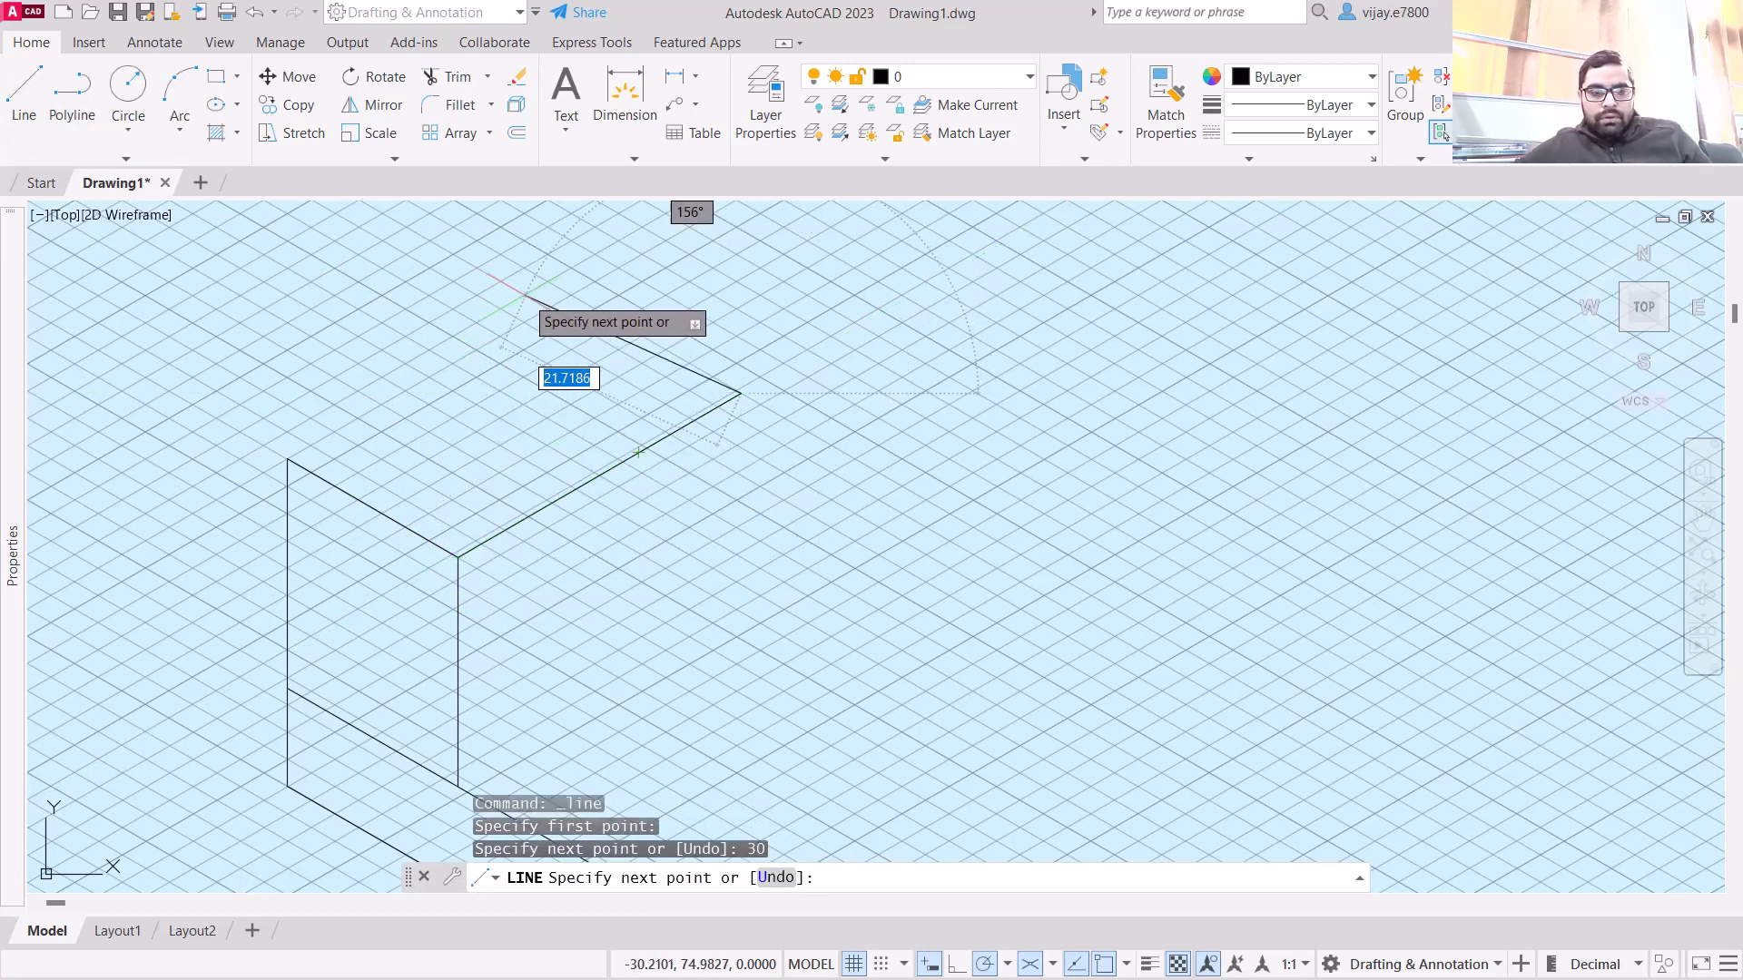
scroll(638, 451, down, 2)
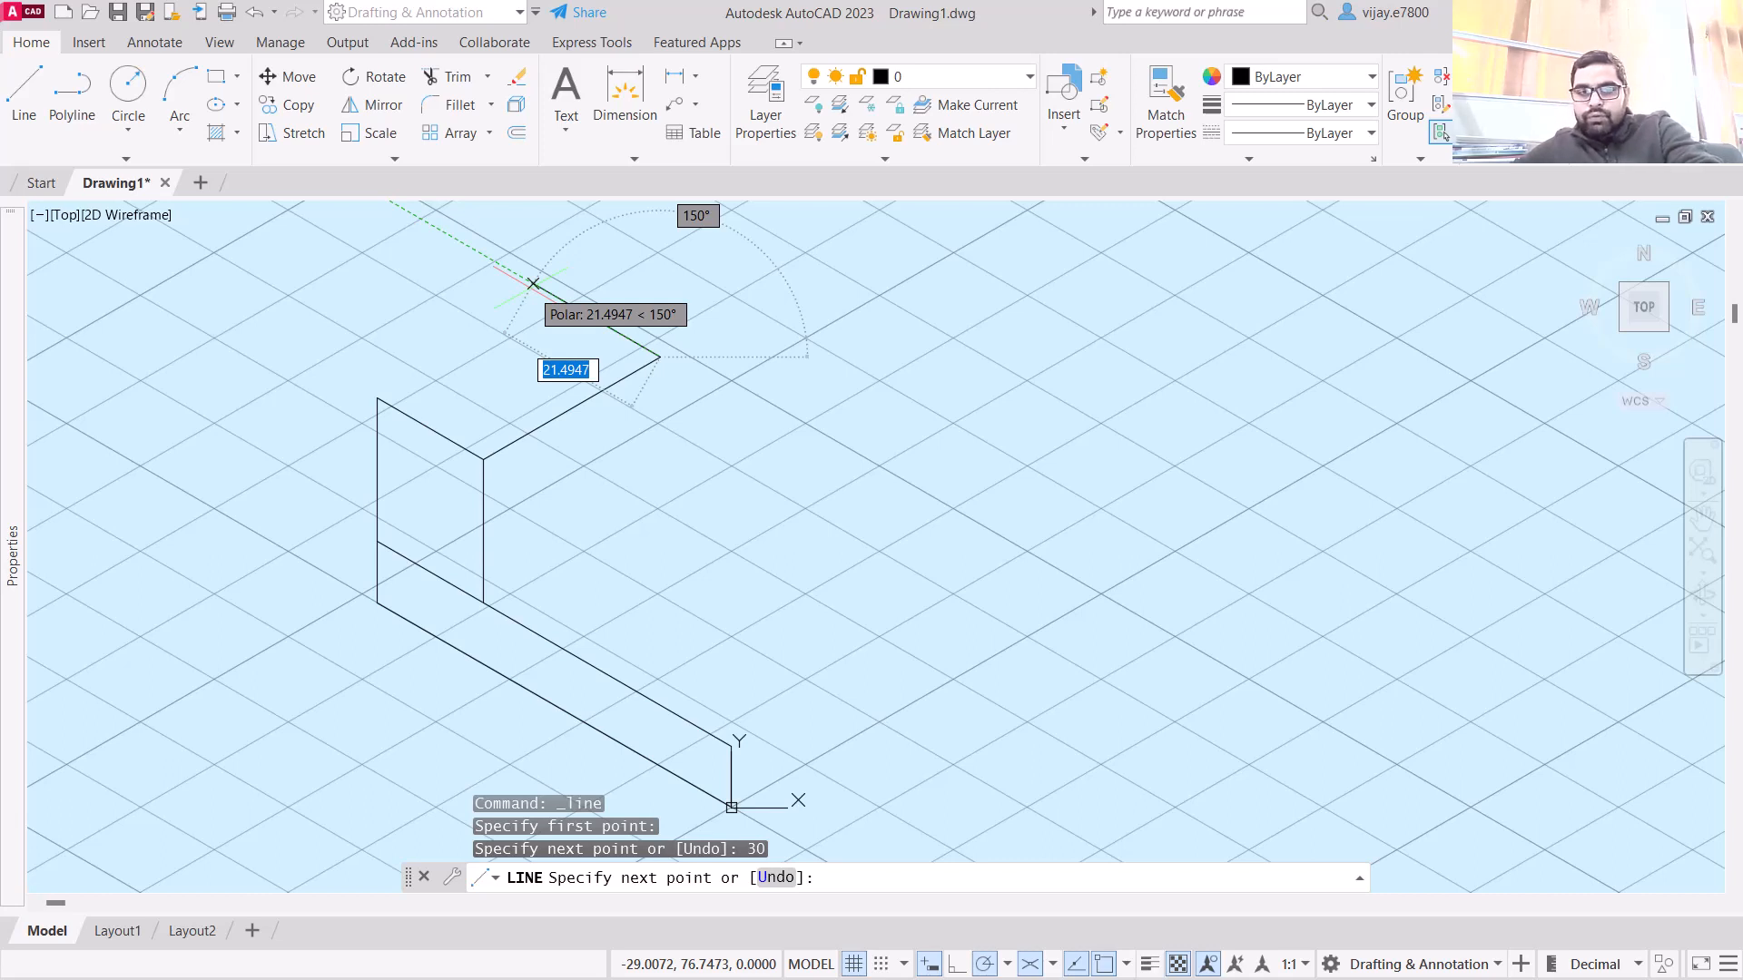
text(18)
key(Return)
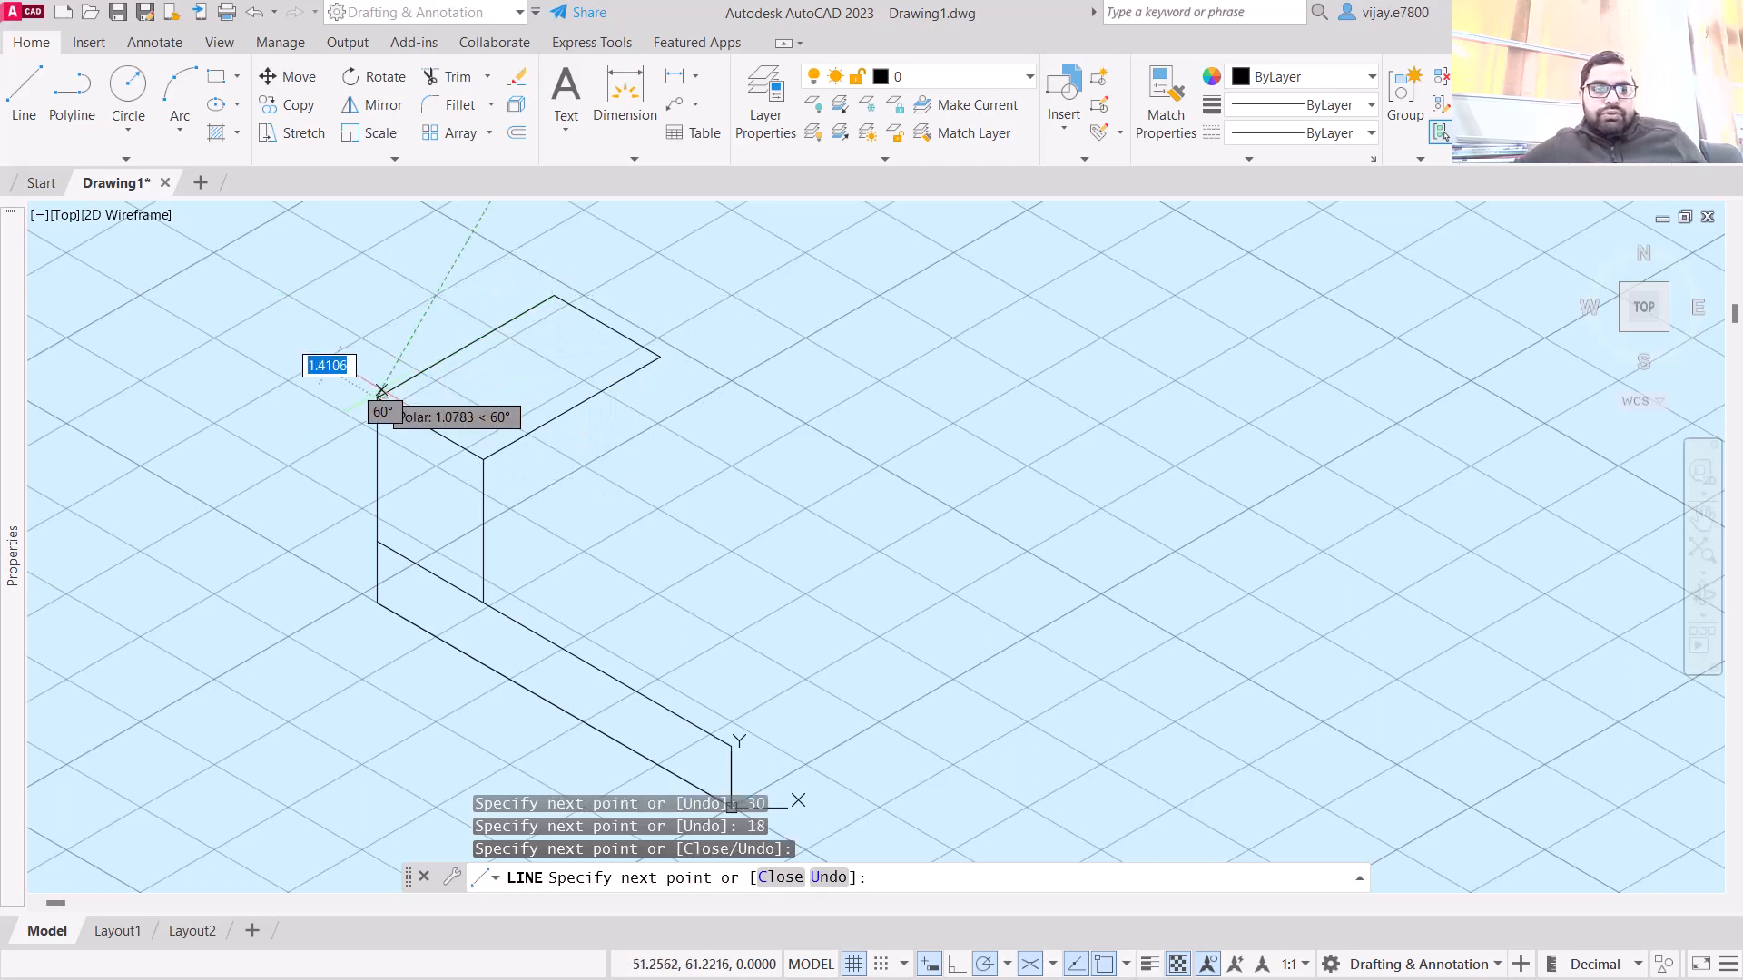
right_click(577, 394)
click(595, 404)
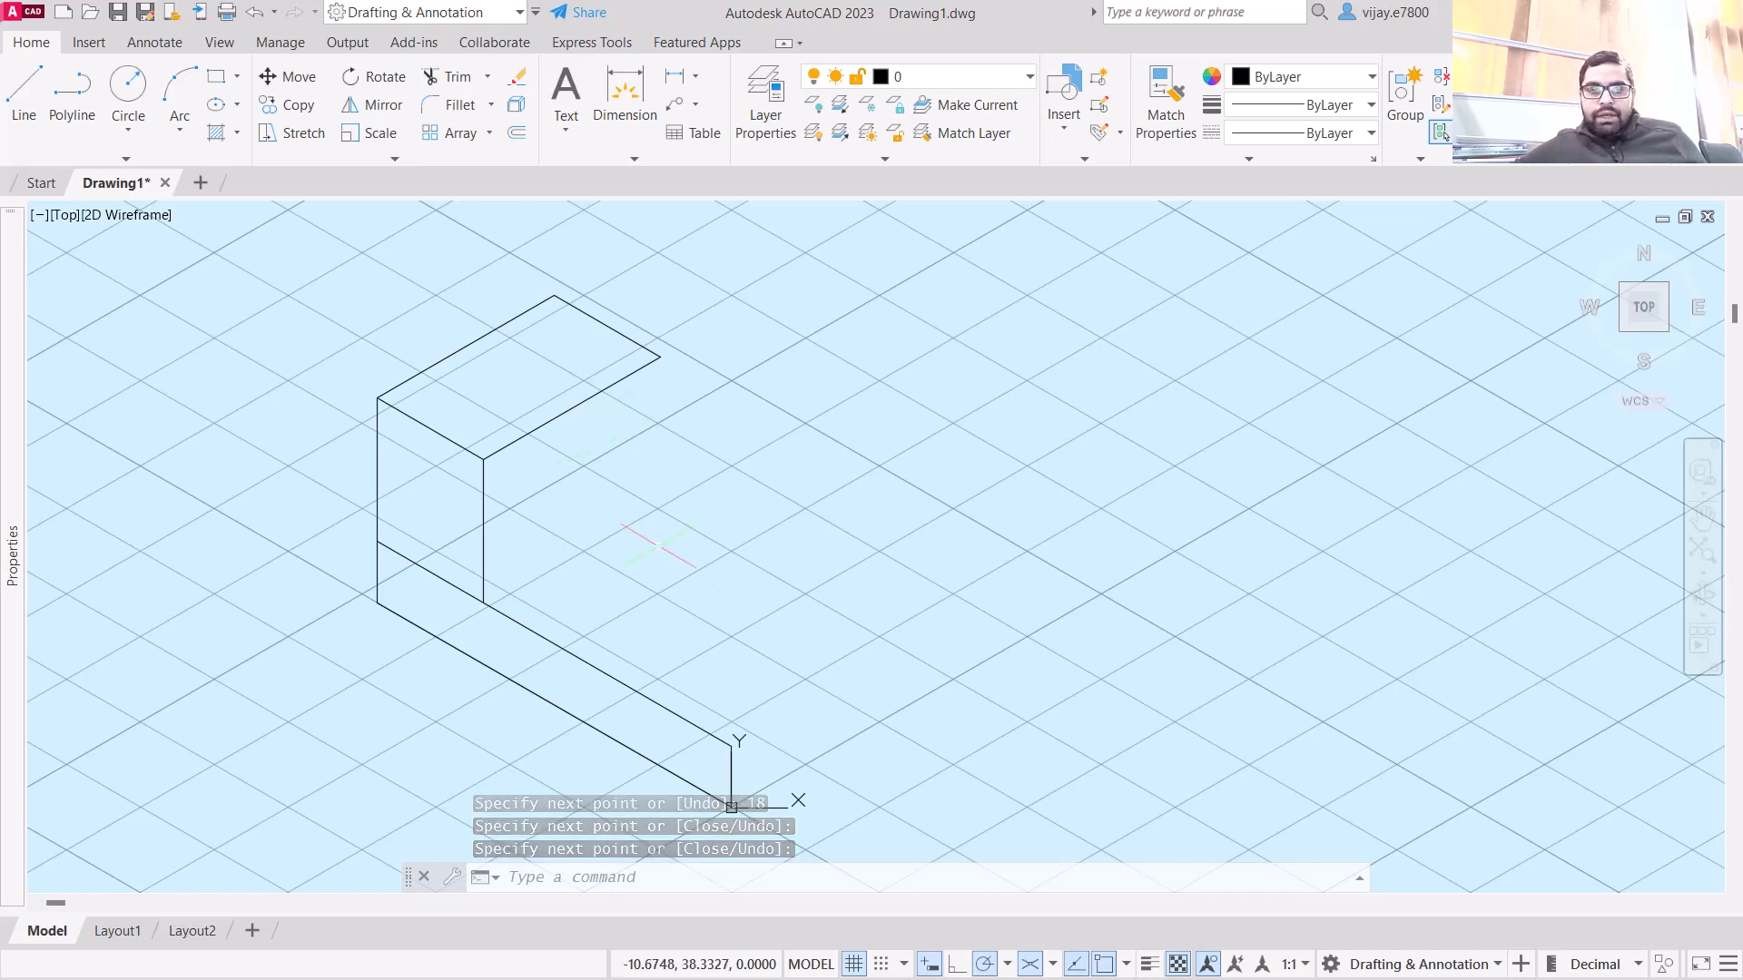
- Draw an isocircle centred on the midpoint of the top face's back edge through that edge's endpoint, and trim off its front half
middle_drag(646, 518, 455, 509)
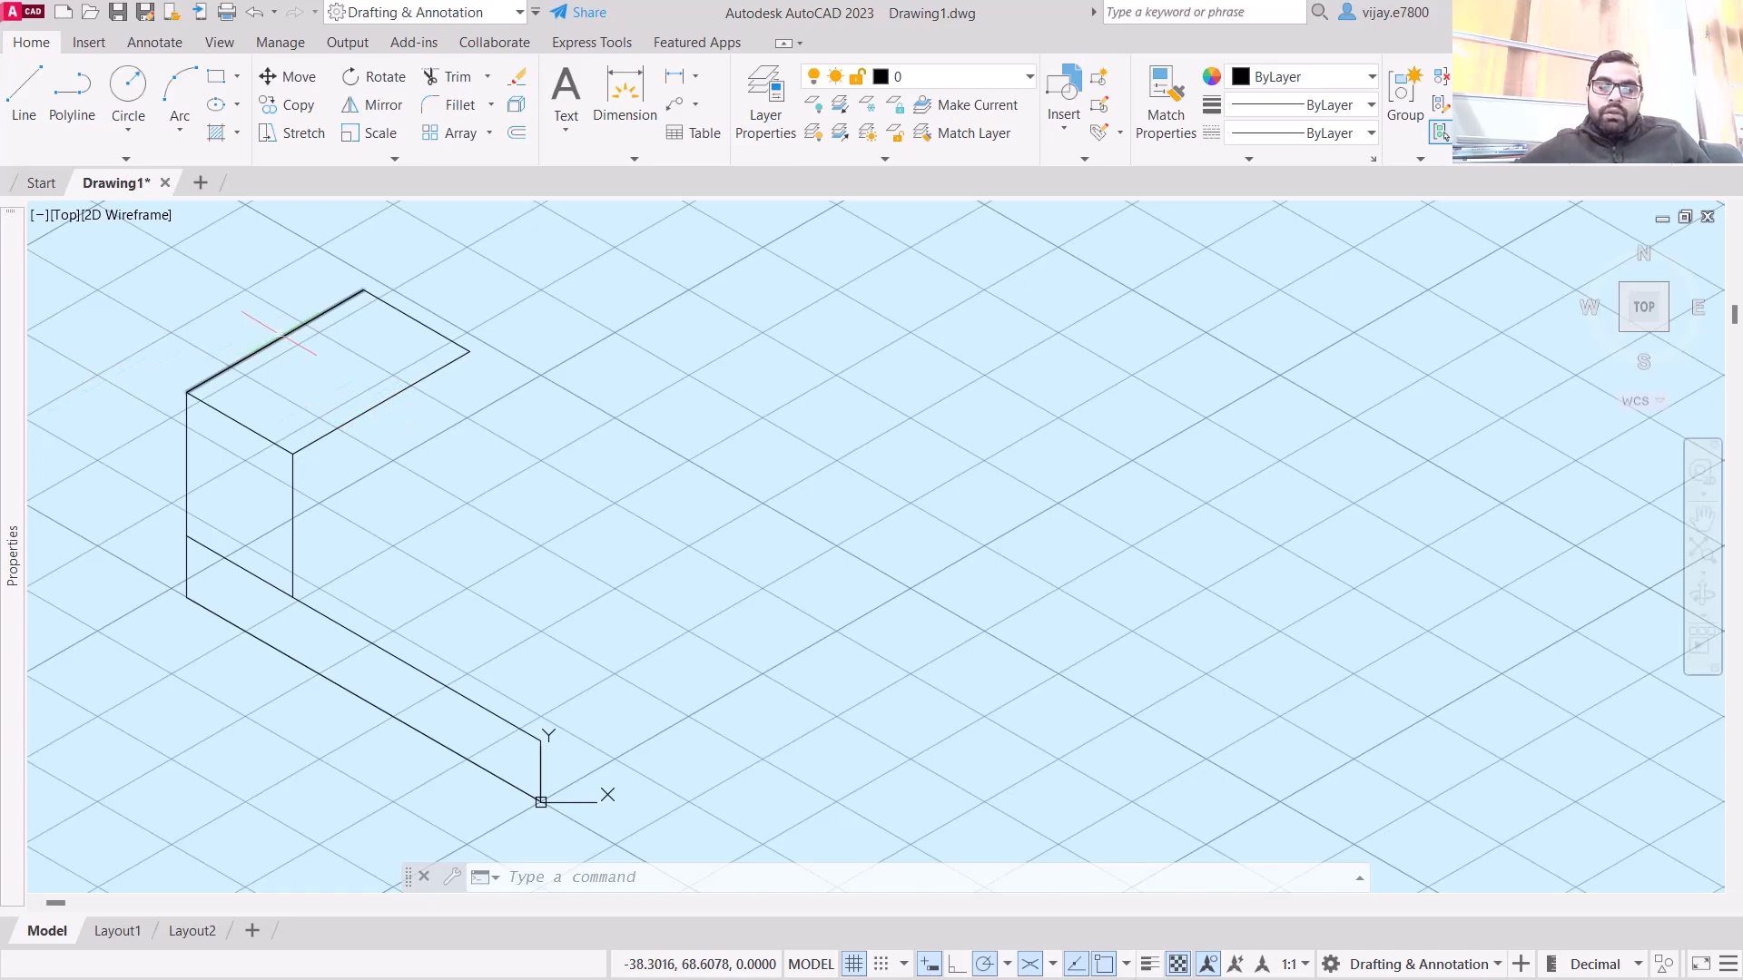
middle_drag(327, 381, 473, 447)
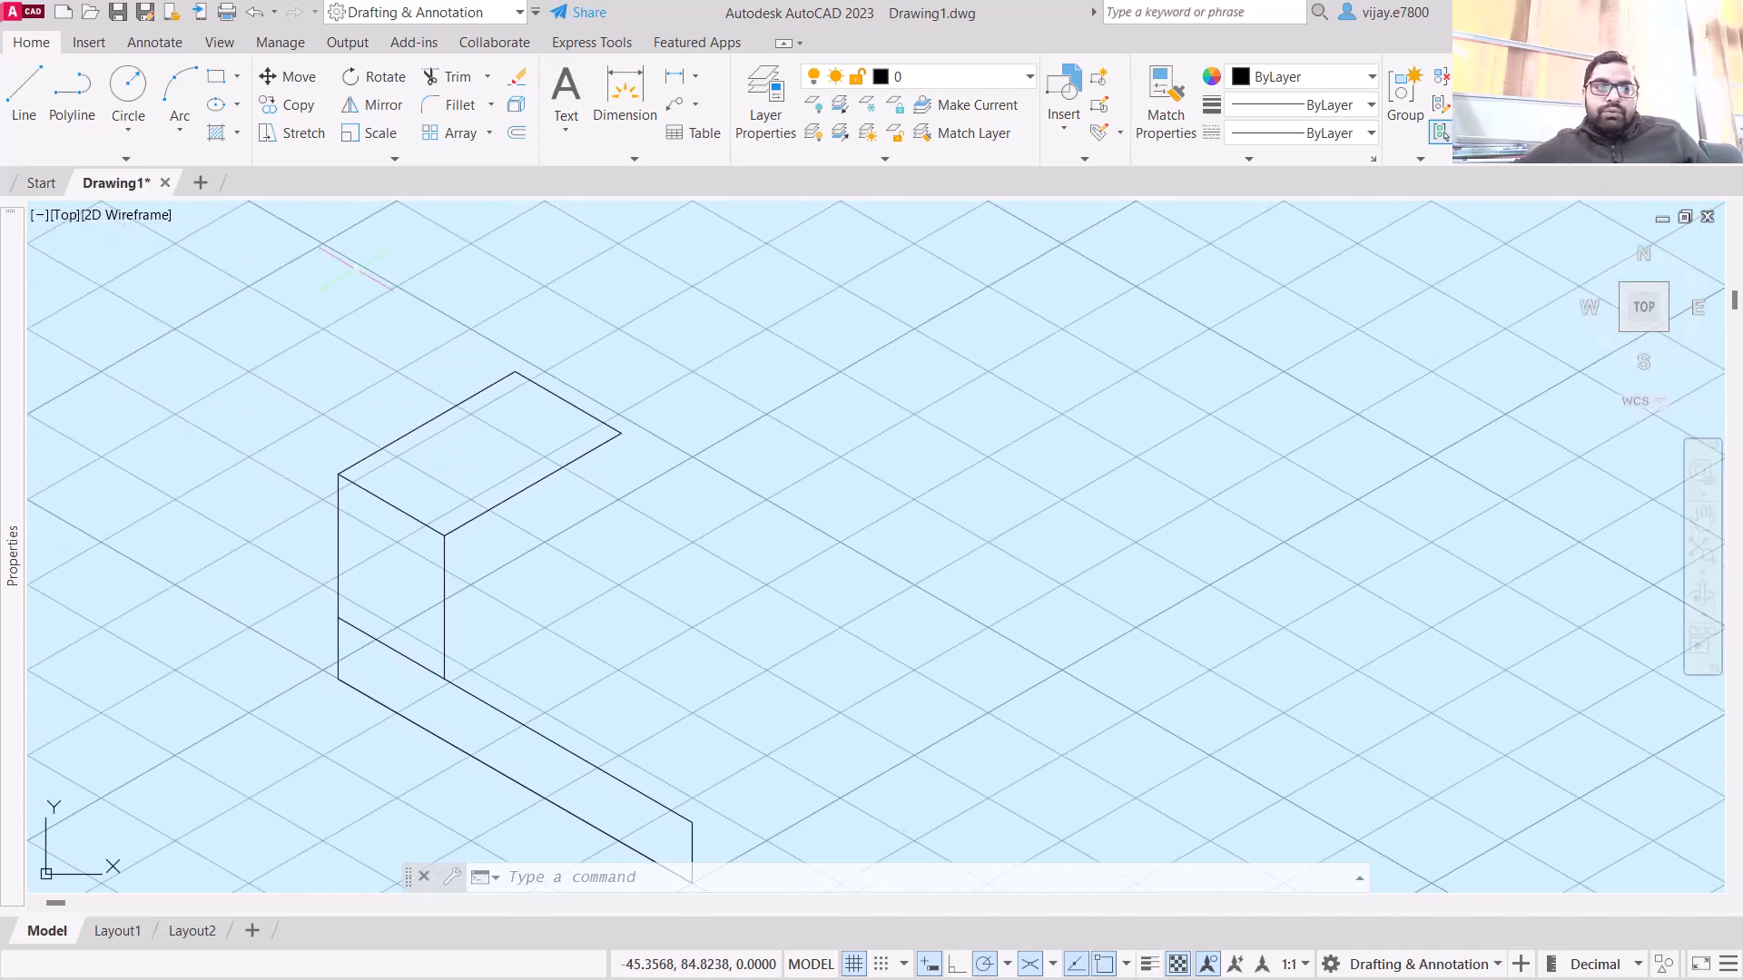
click(218, 114)
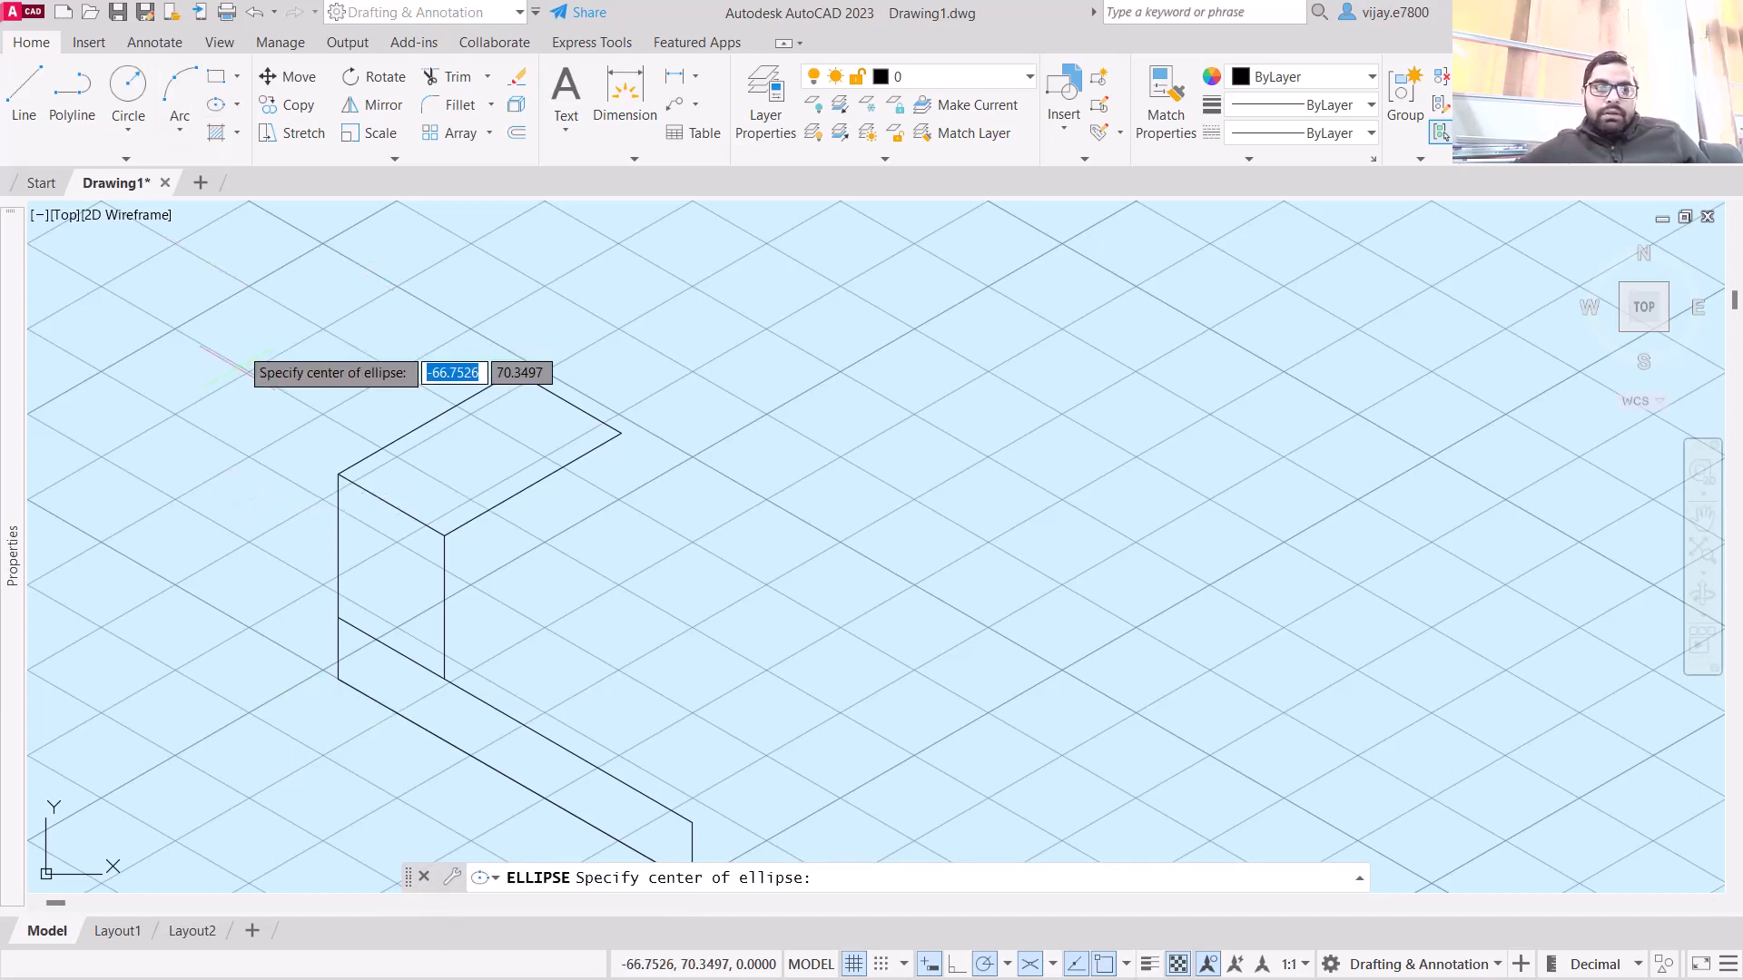
click(237, 106)
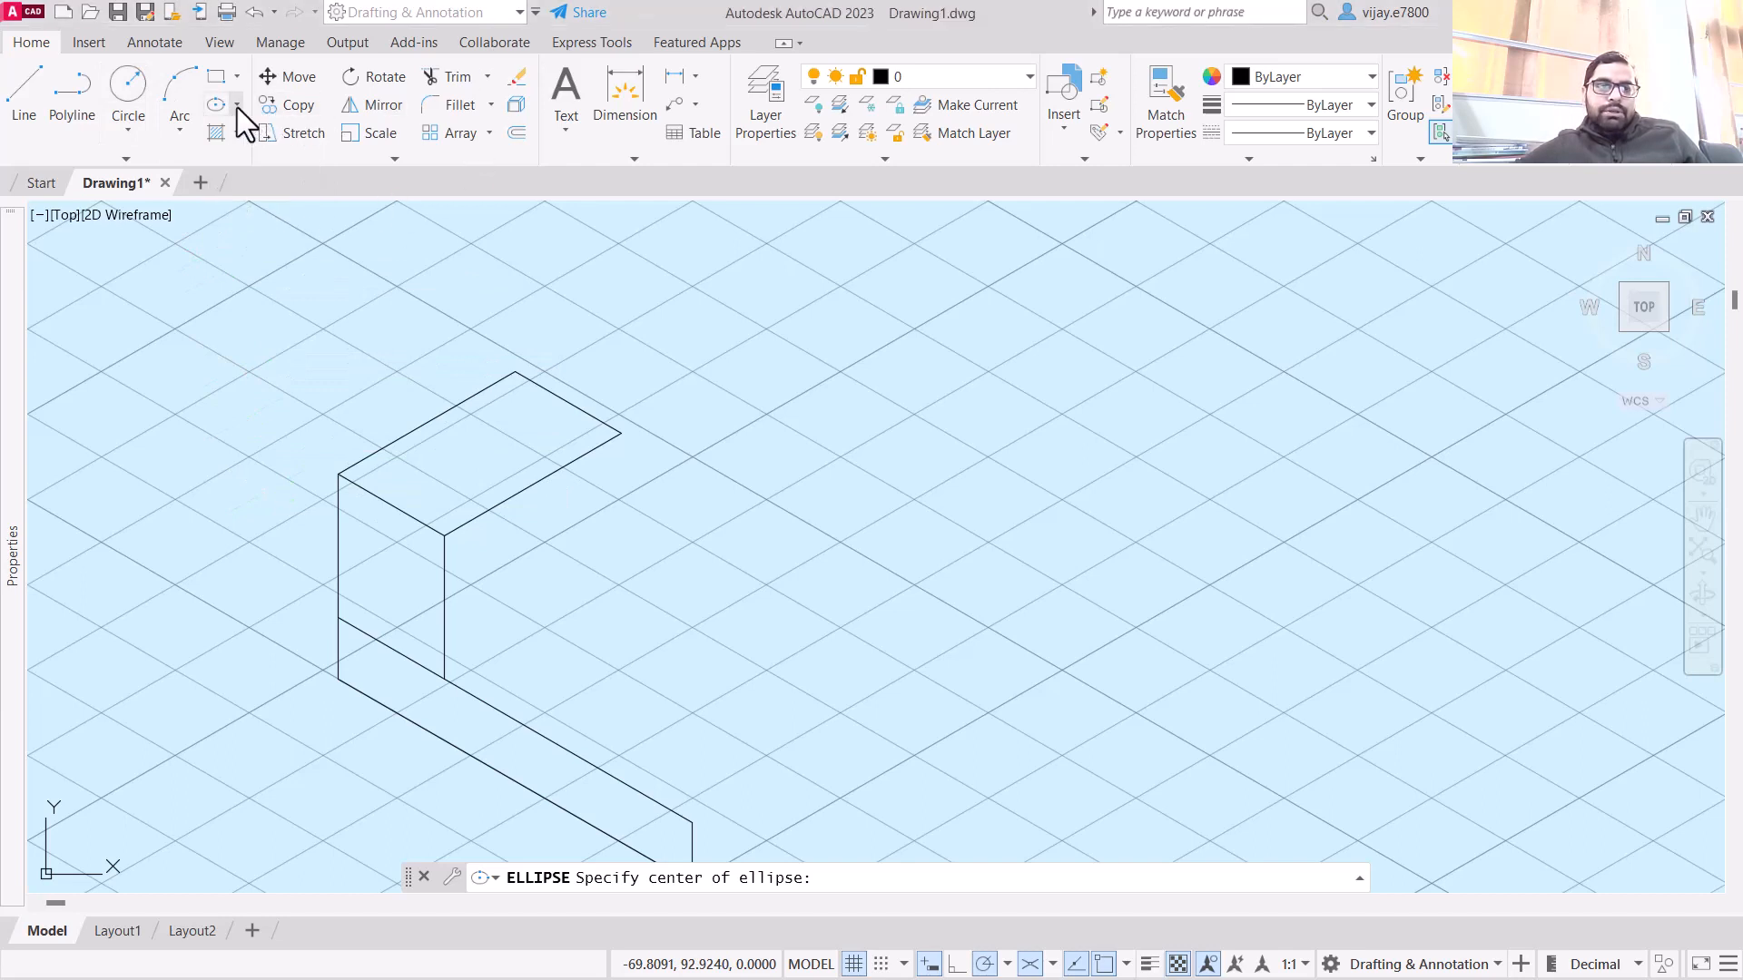
click(237, 107)
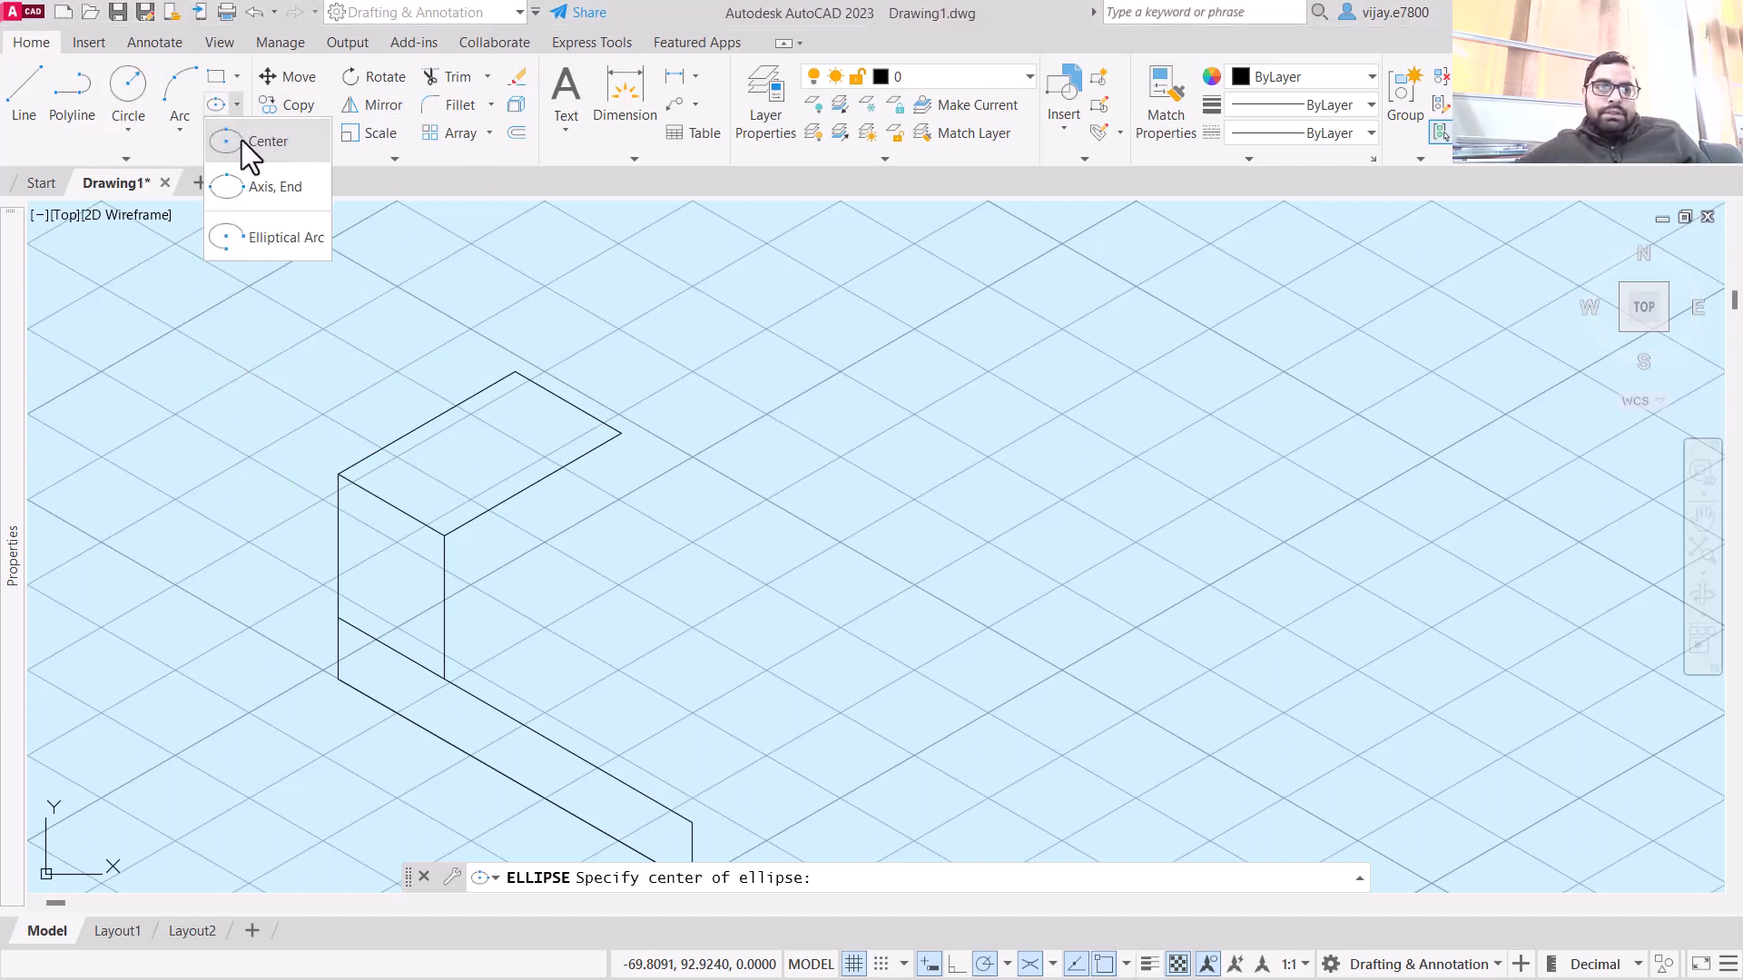
click(244, 187)
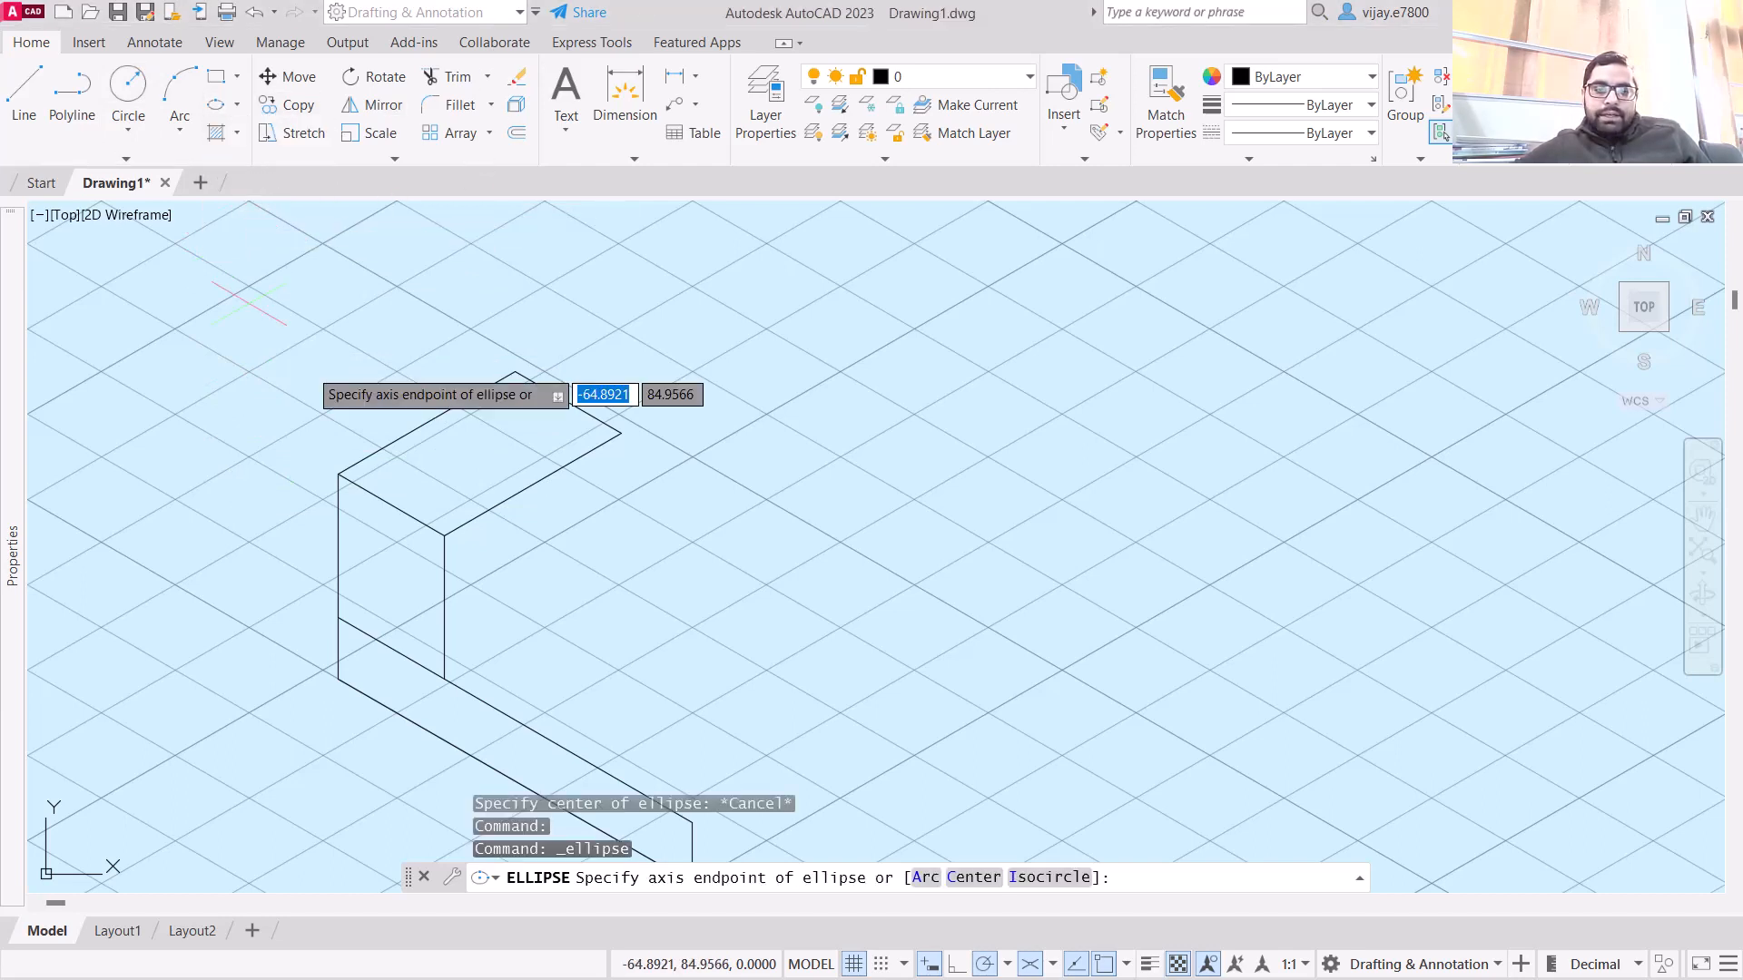
click(1035, 877)
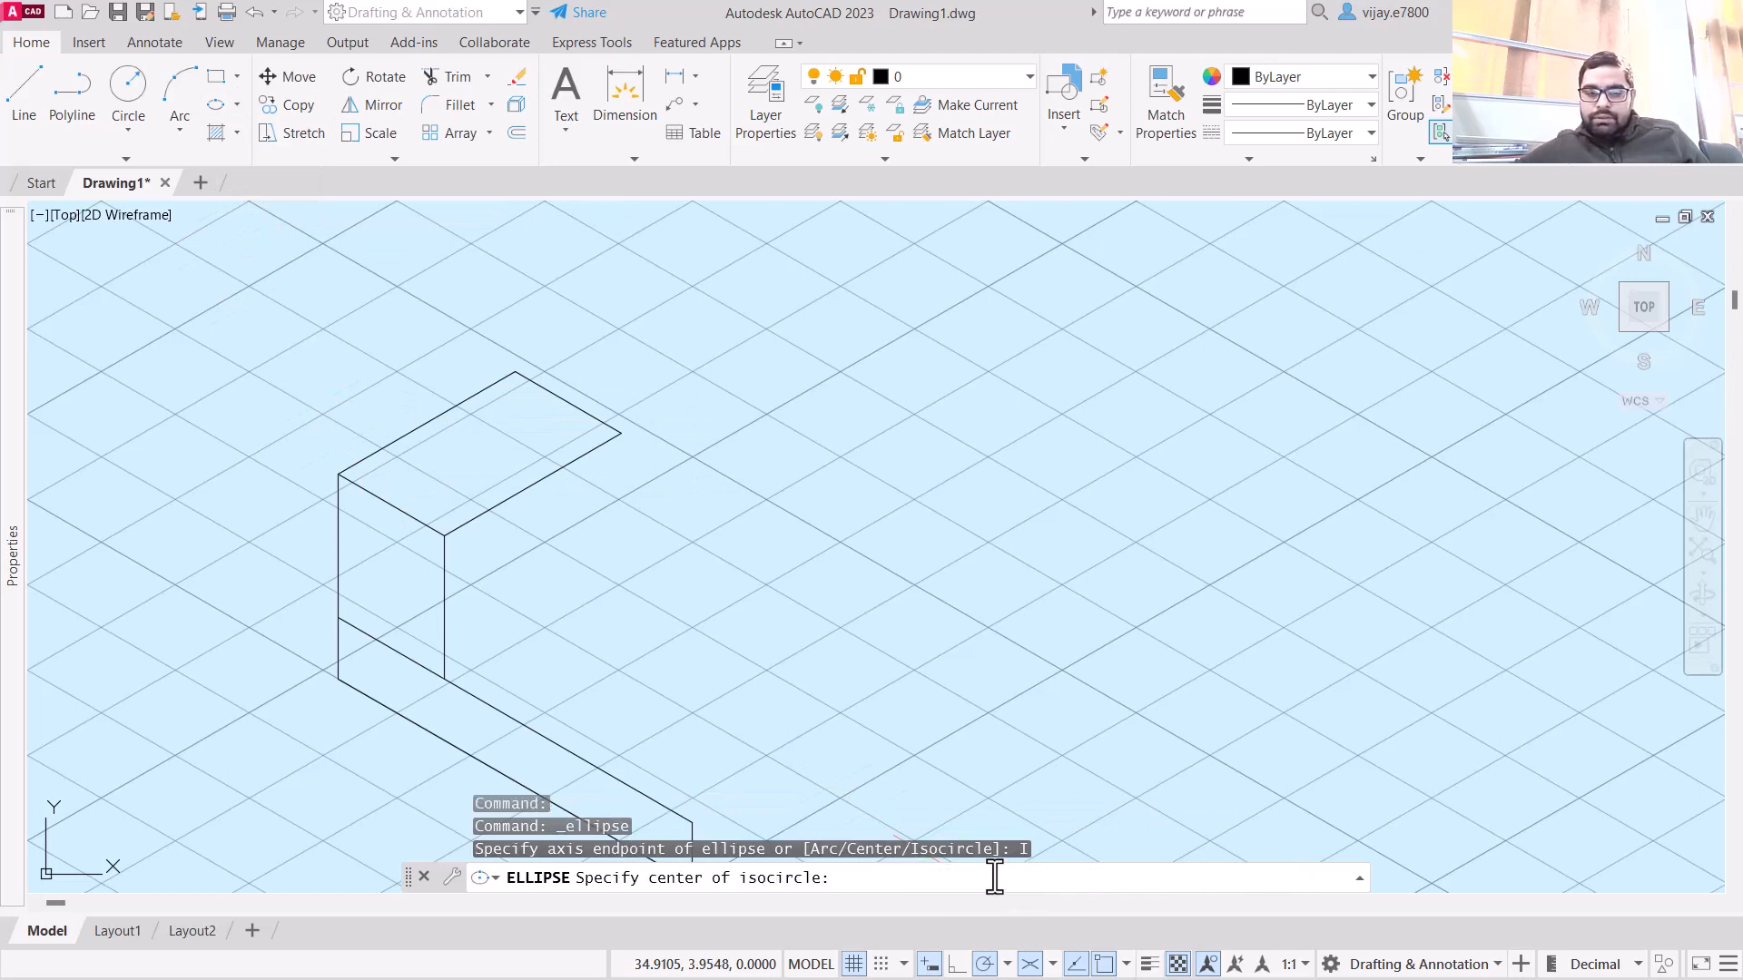
click(426, 420)
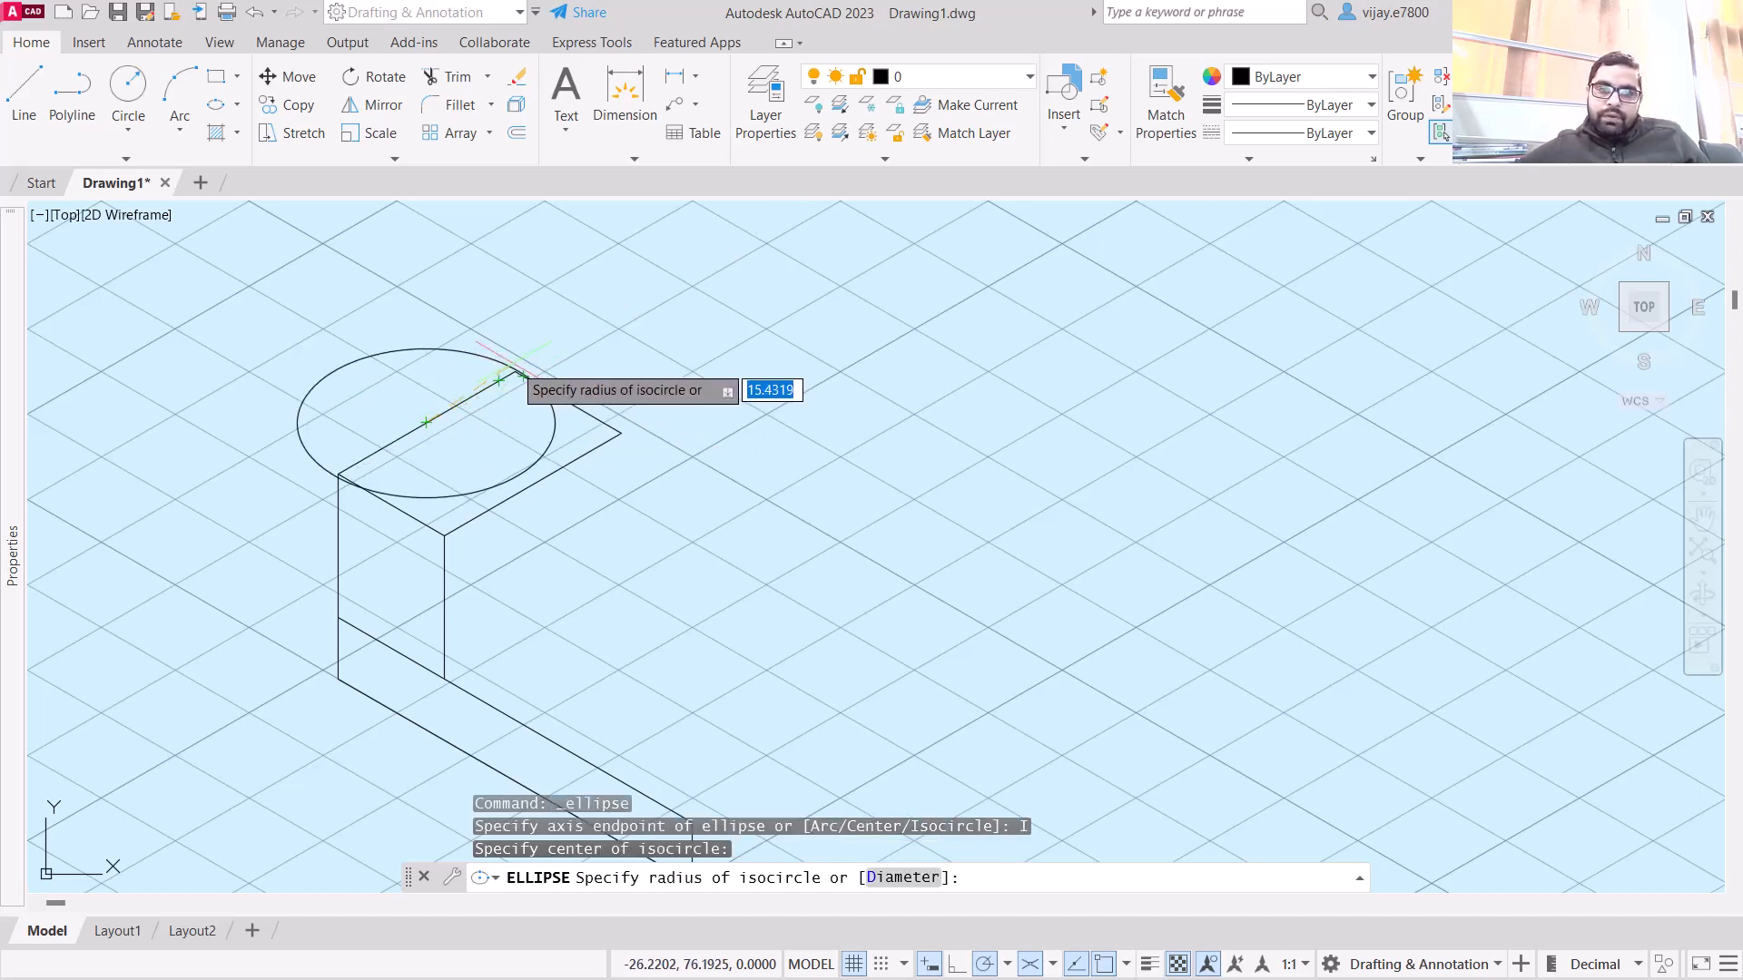
click(515, 372)
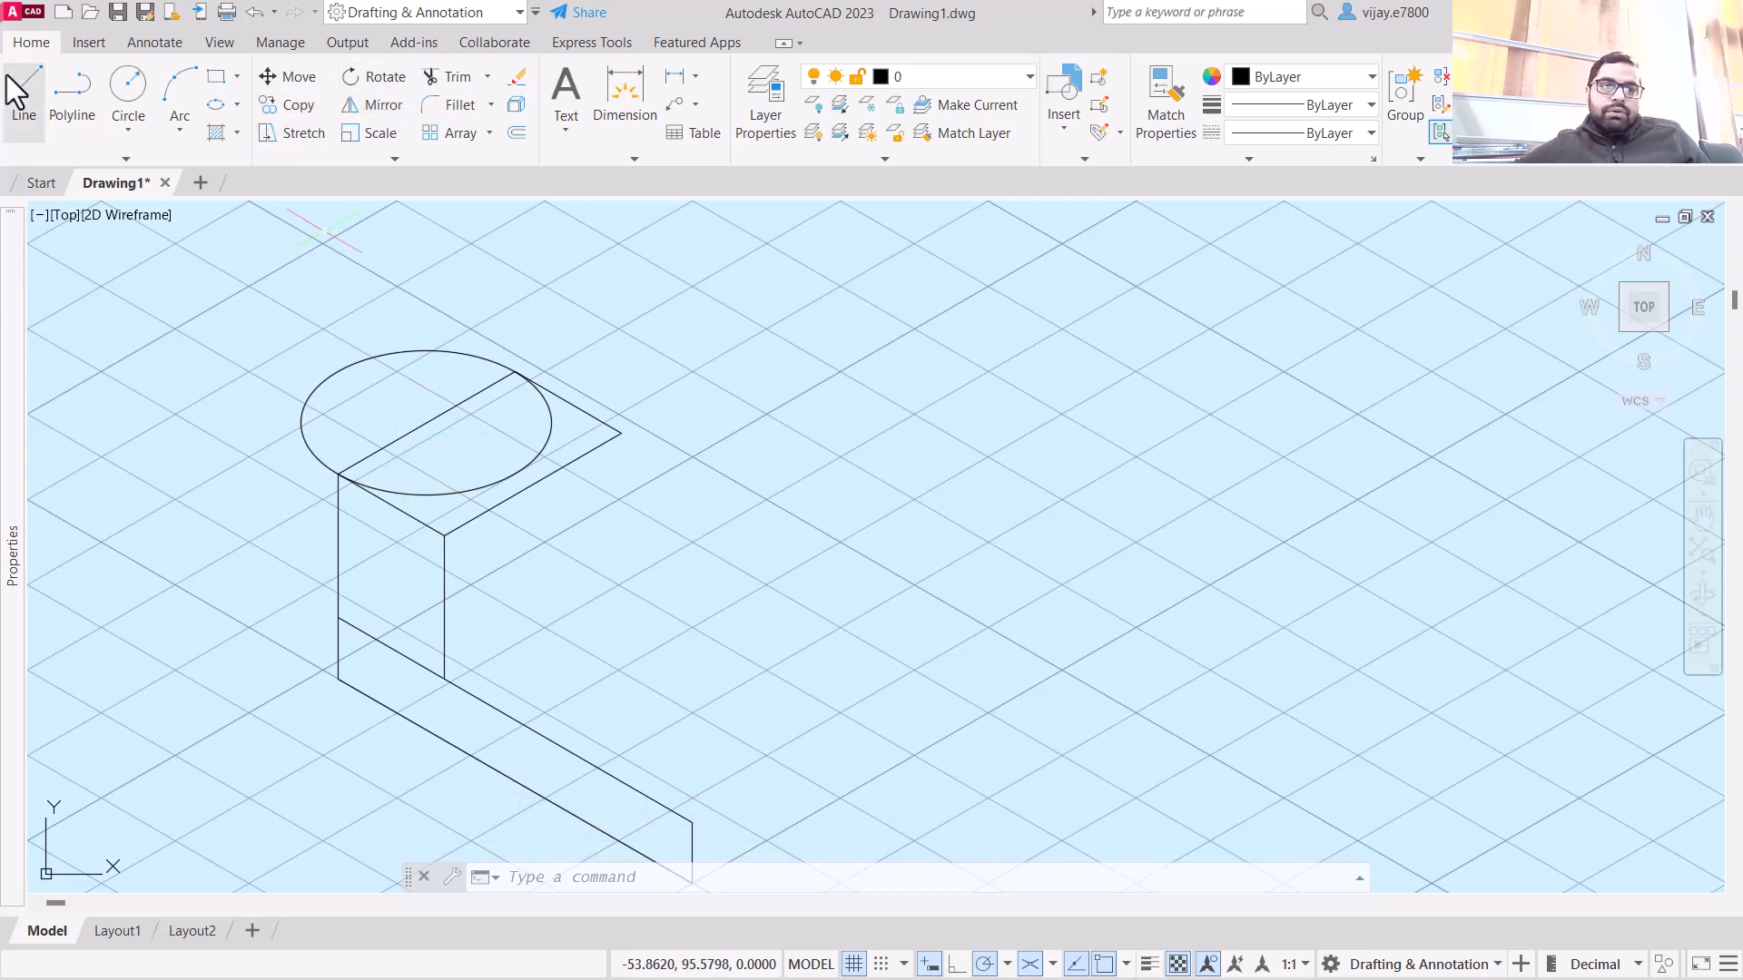
click(427, 76)
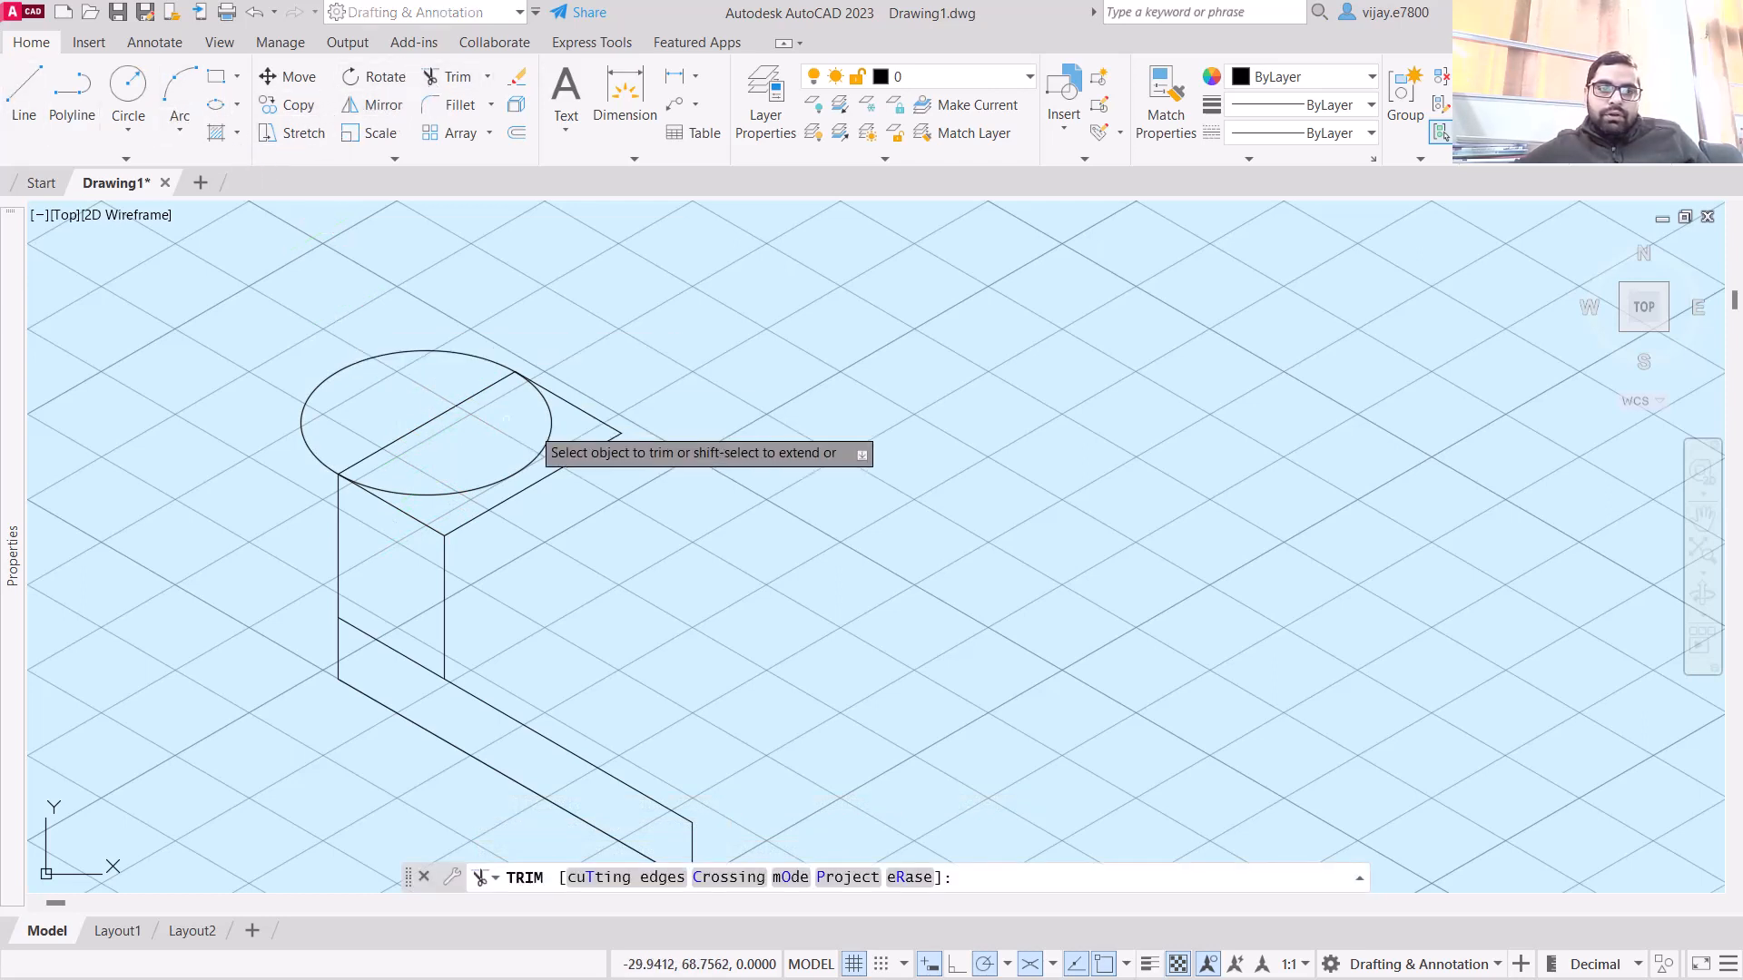
click(550, 420)
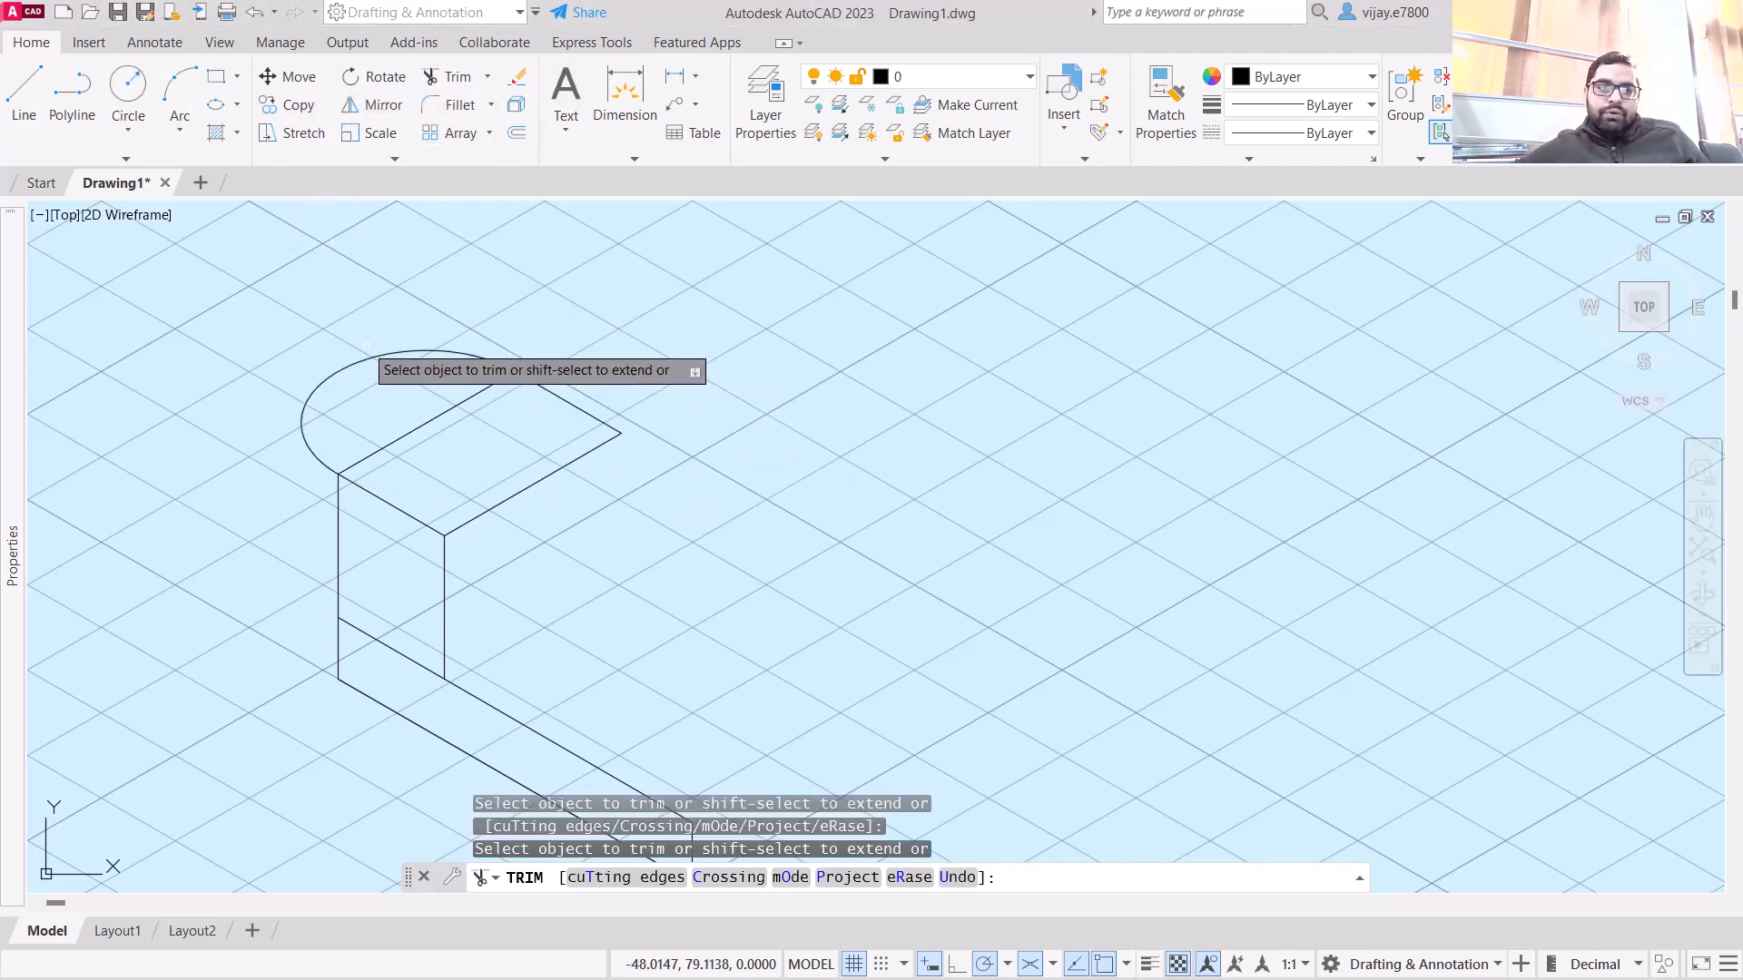
- Copy the upright's top arc 30 units straight down at -90°, using the arc's centre as the base point
click(300, 106)
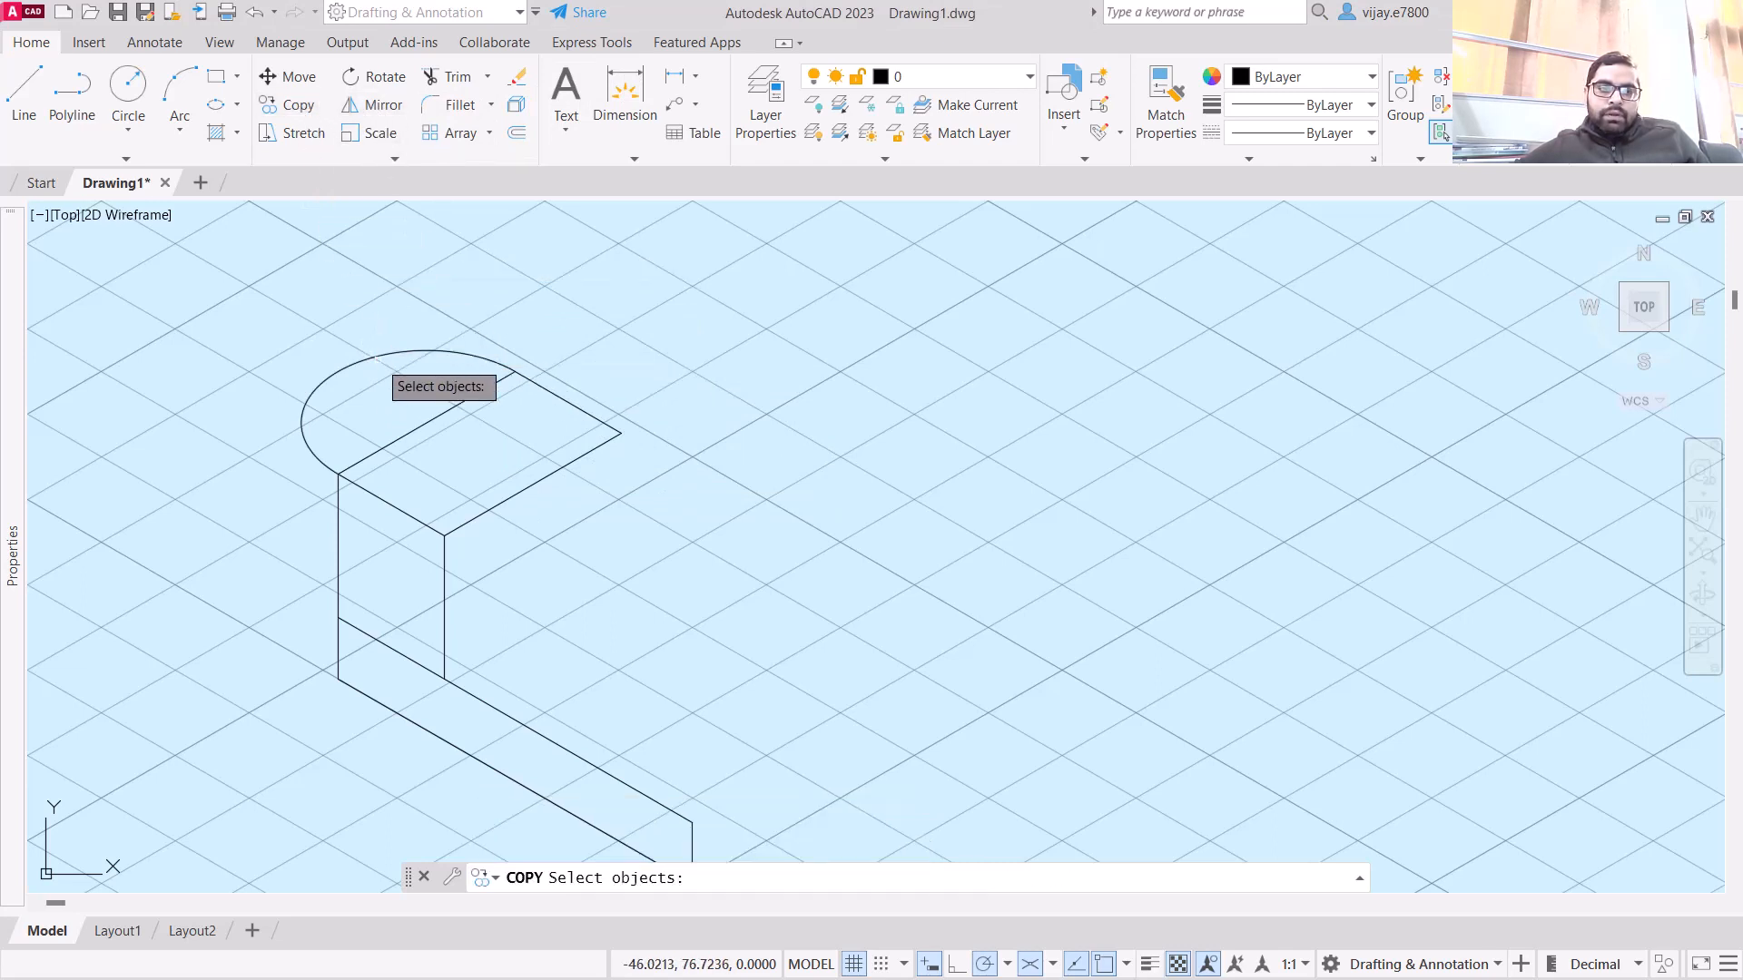
click(364, 361)
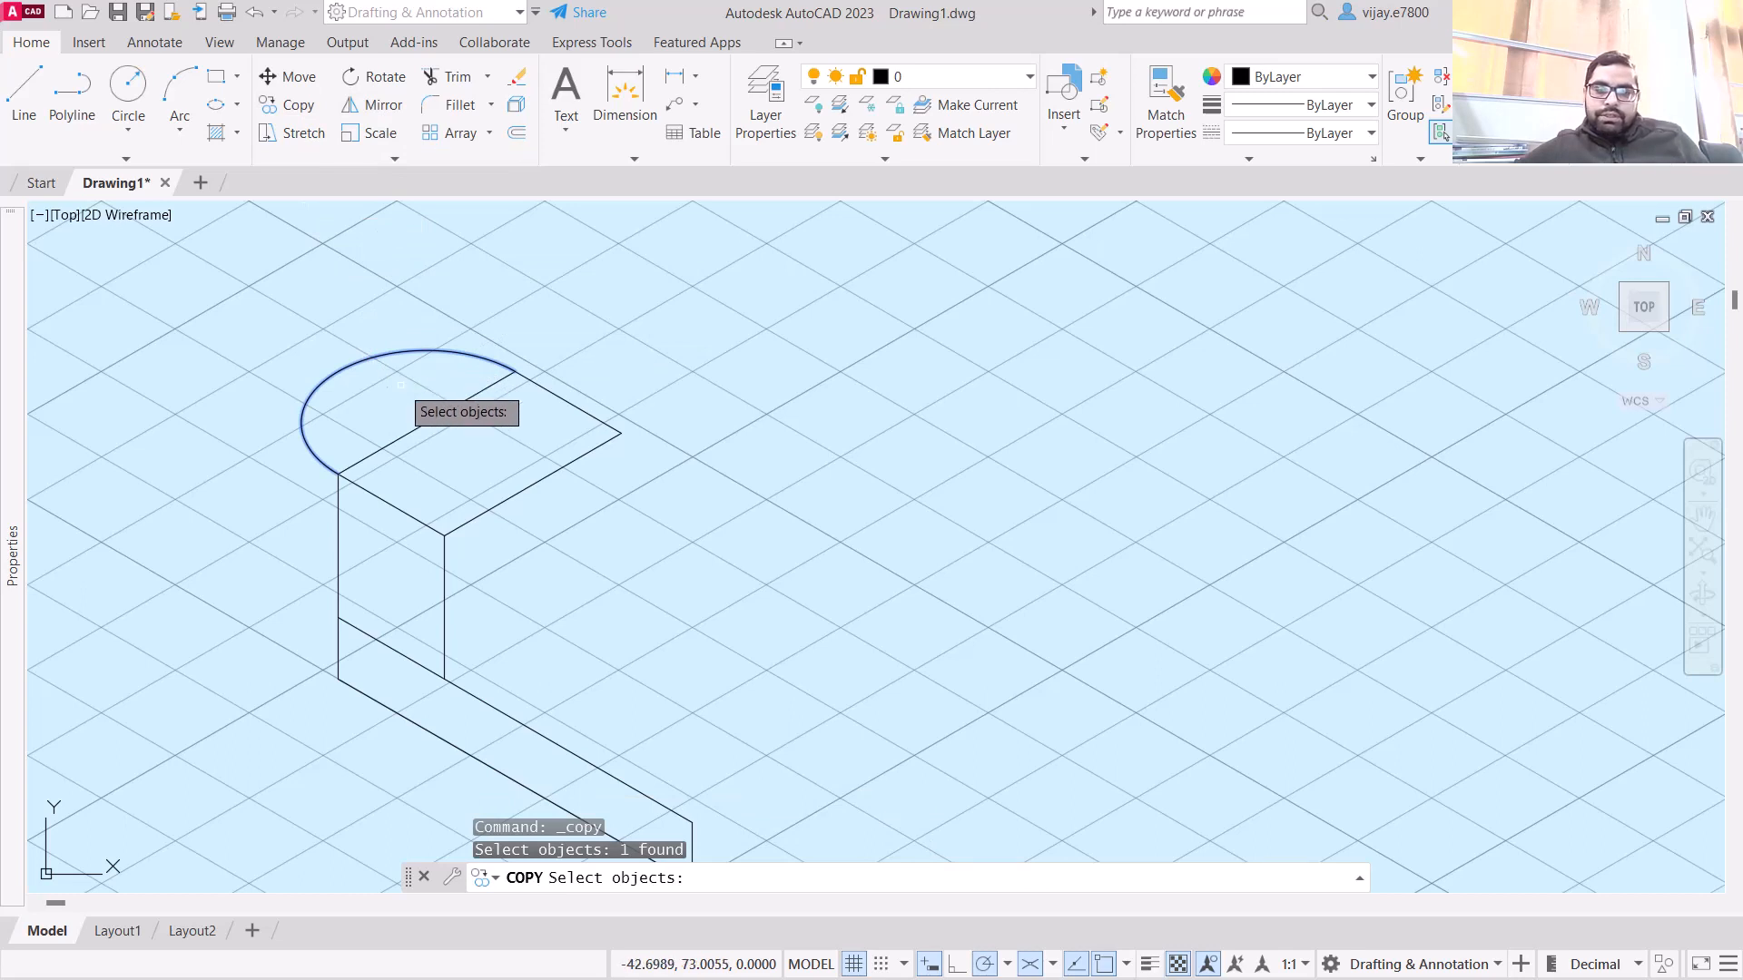
key(Return)
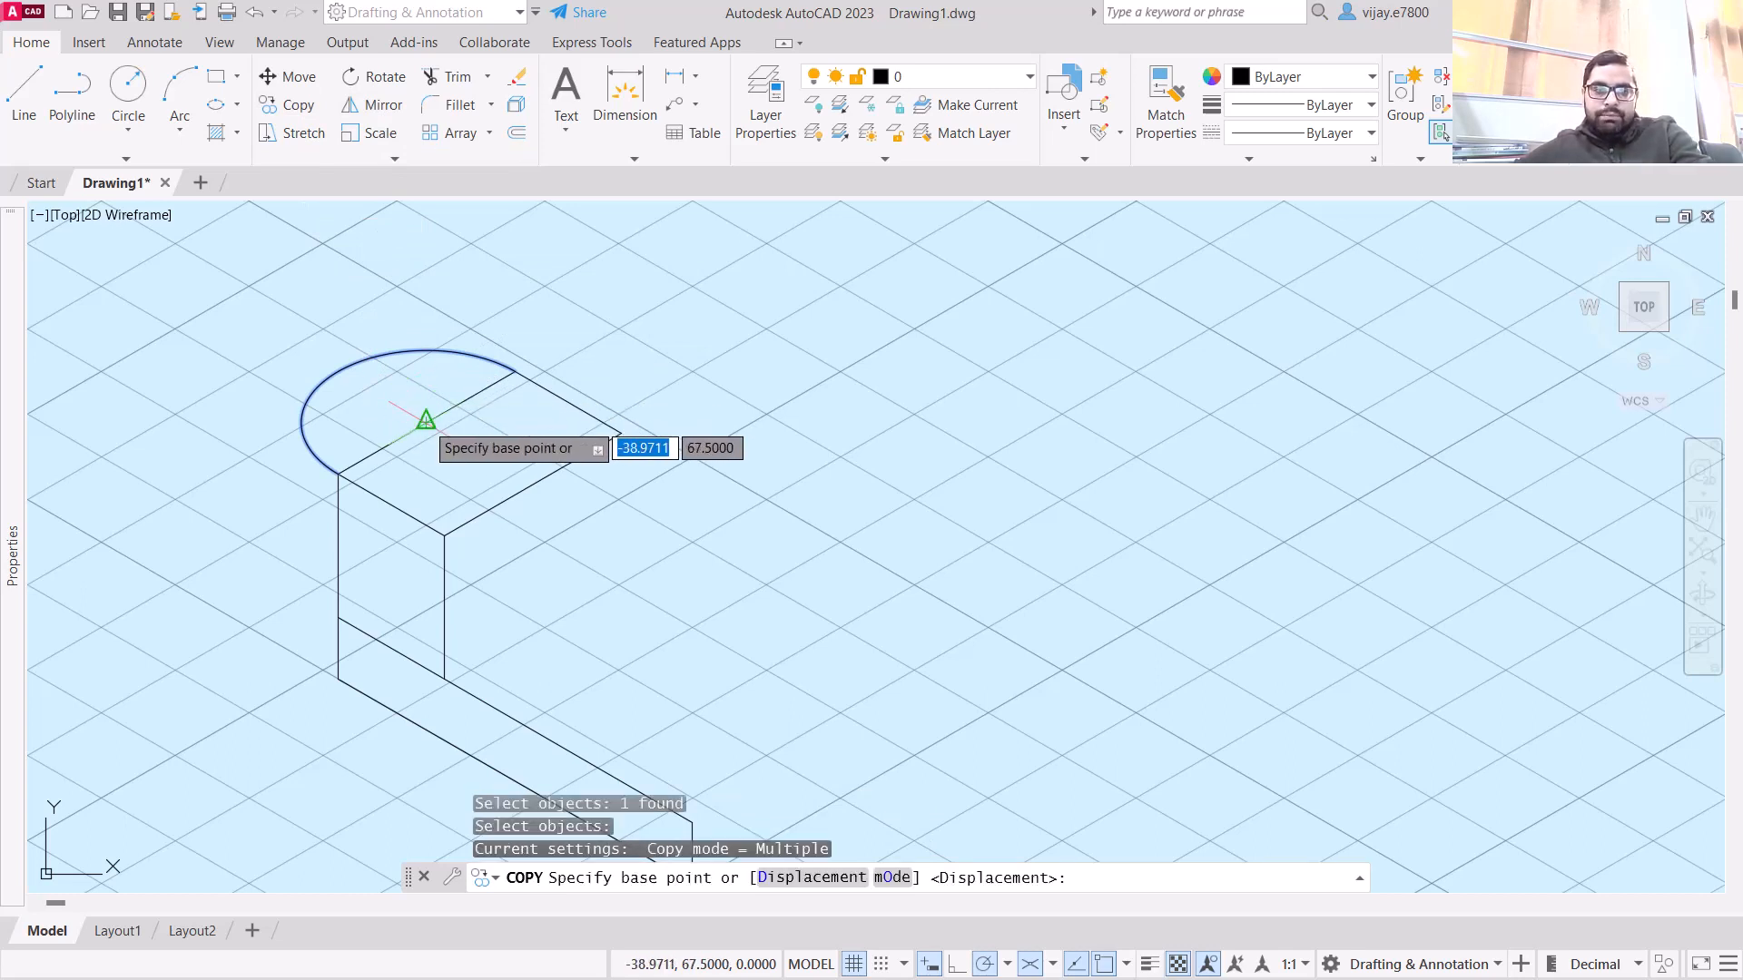
click(426, 420)
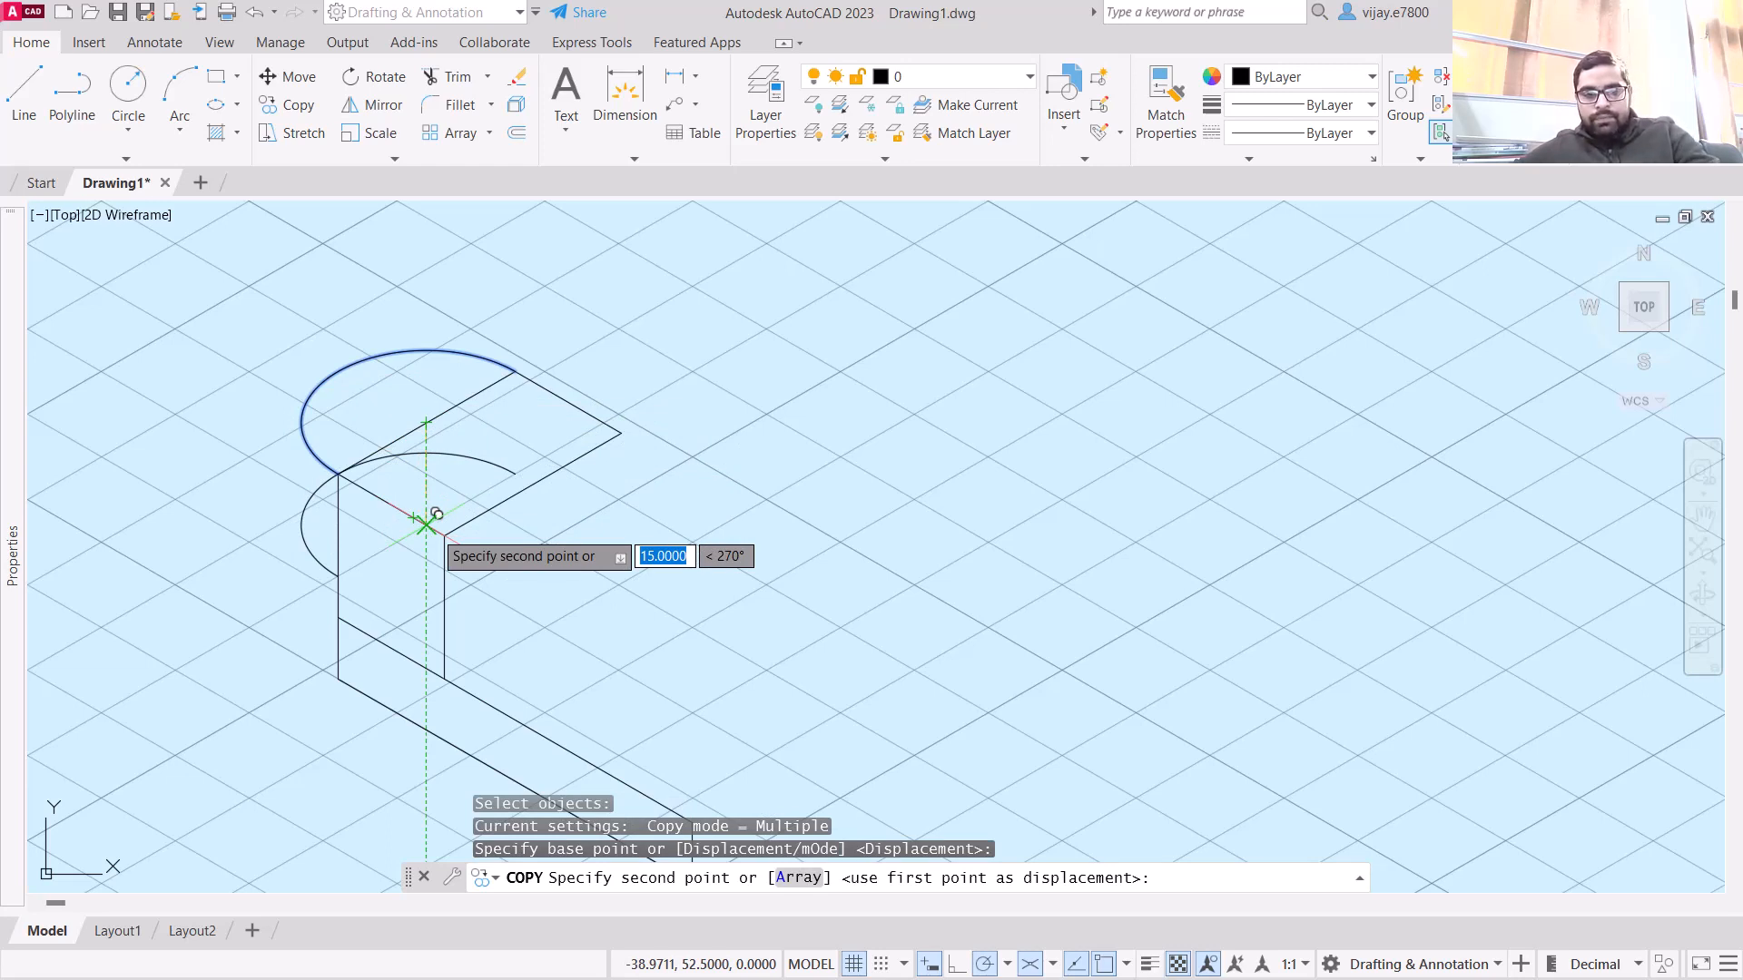
text(@)
text(30)
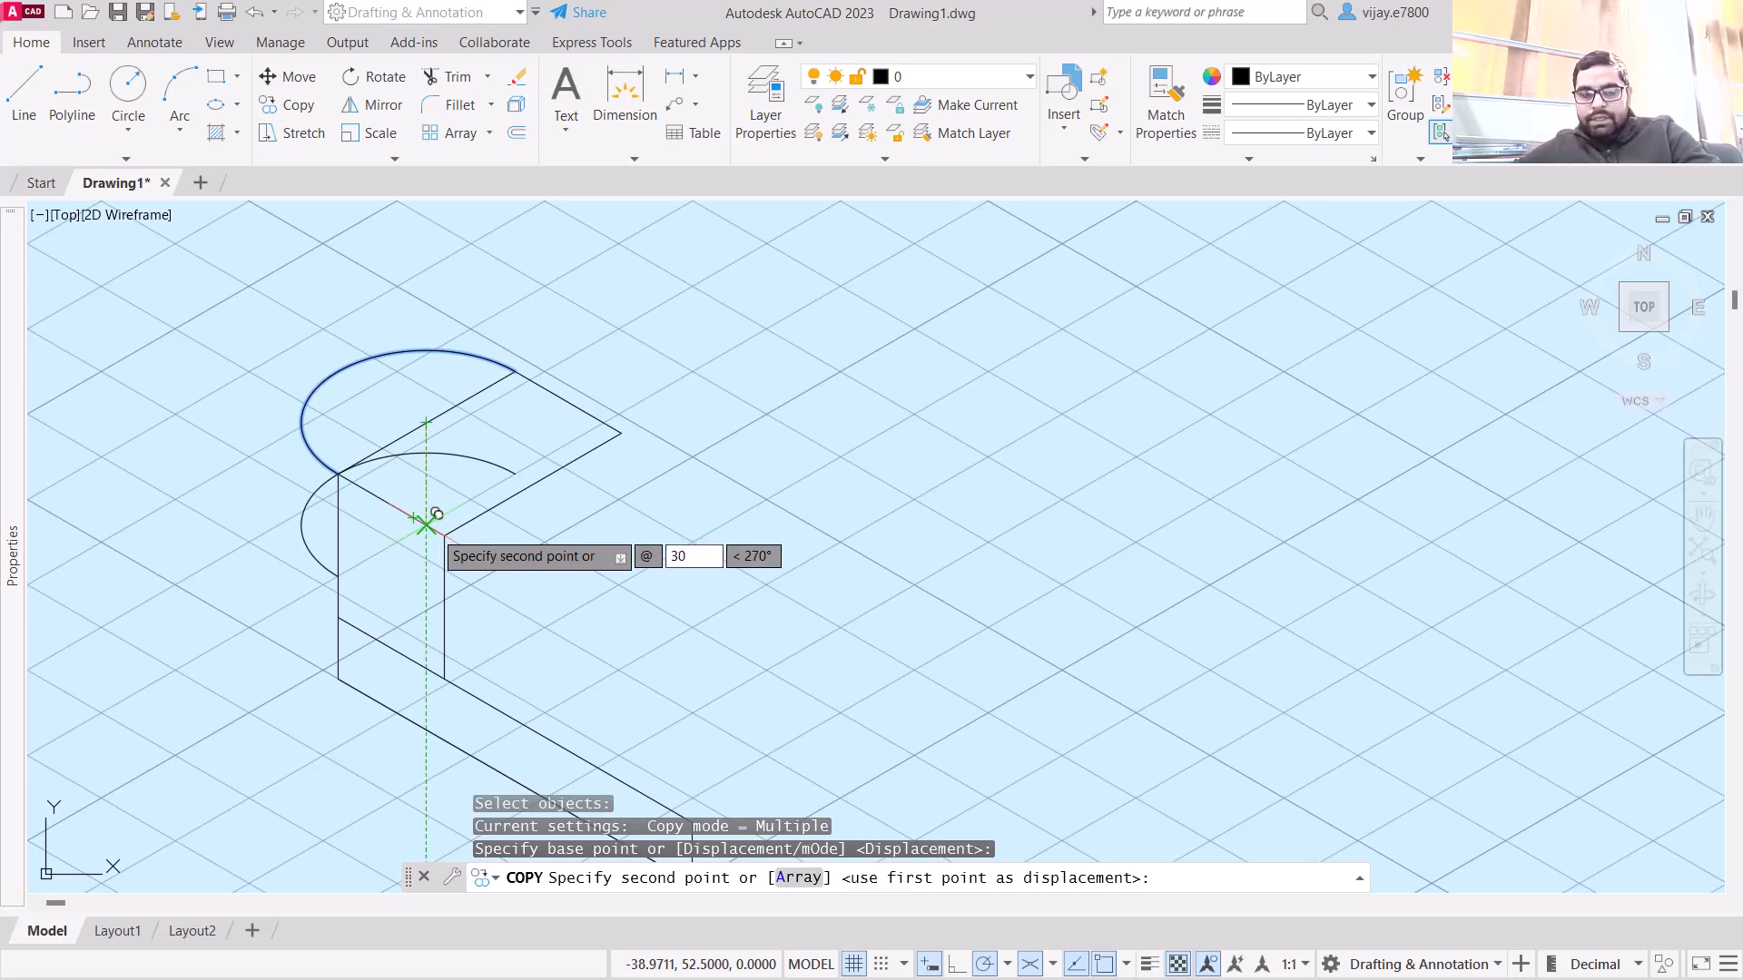
key(Tab)
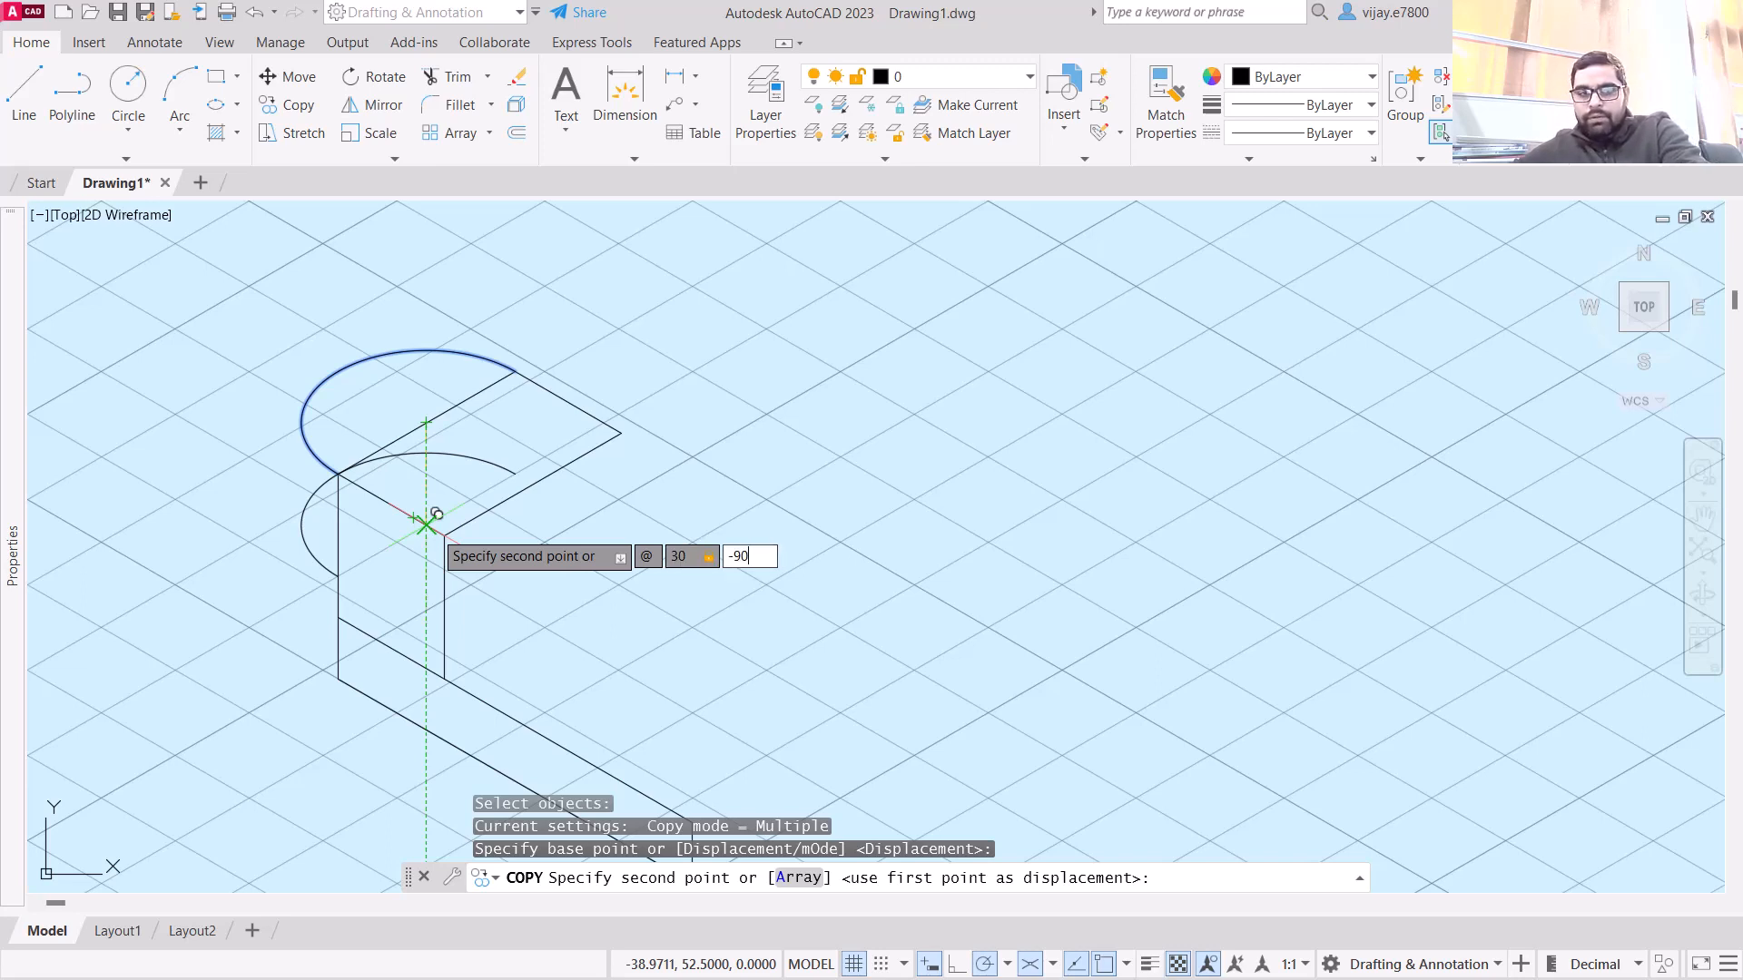
text(-90)
key(Return)
mouse_move(13, 474)
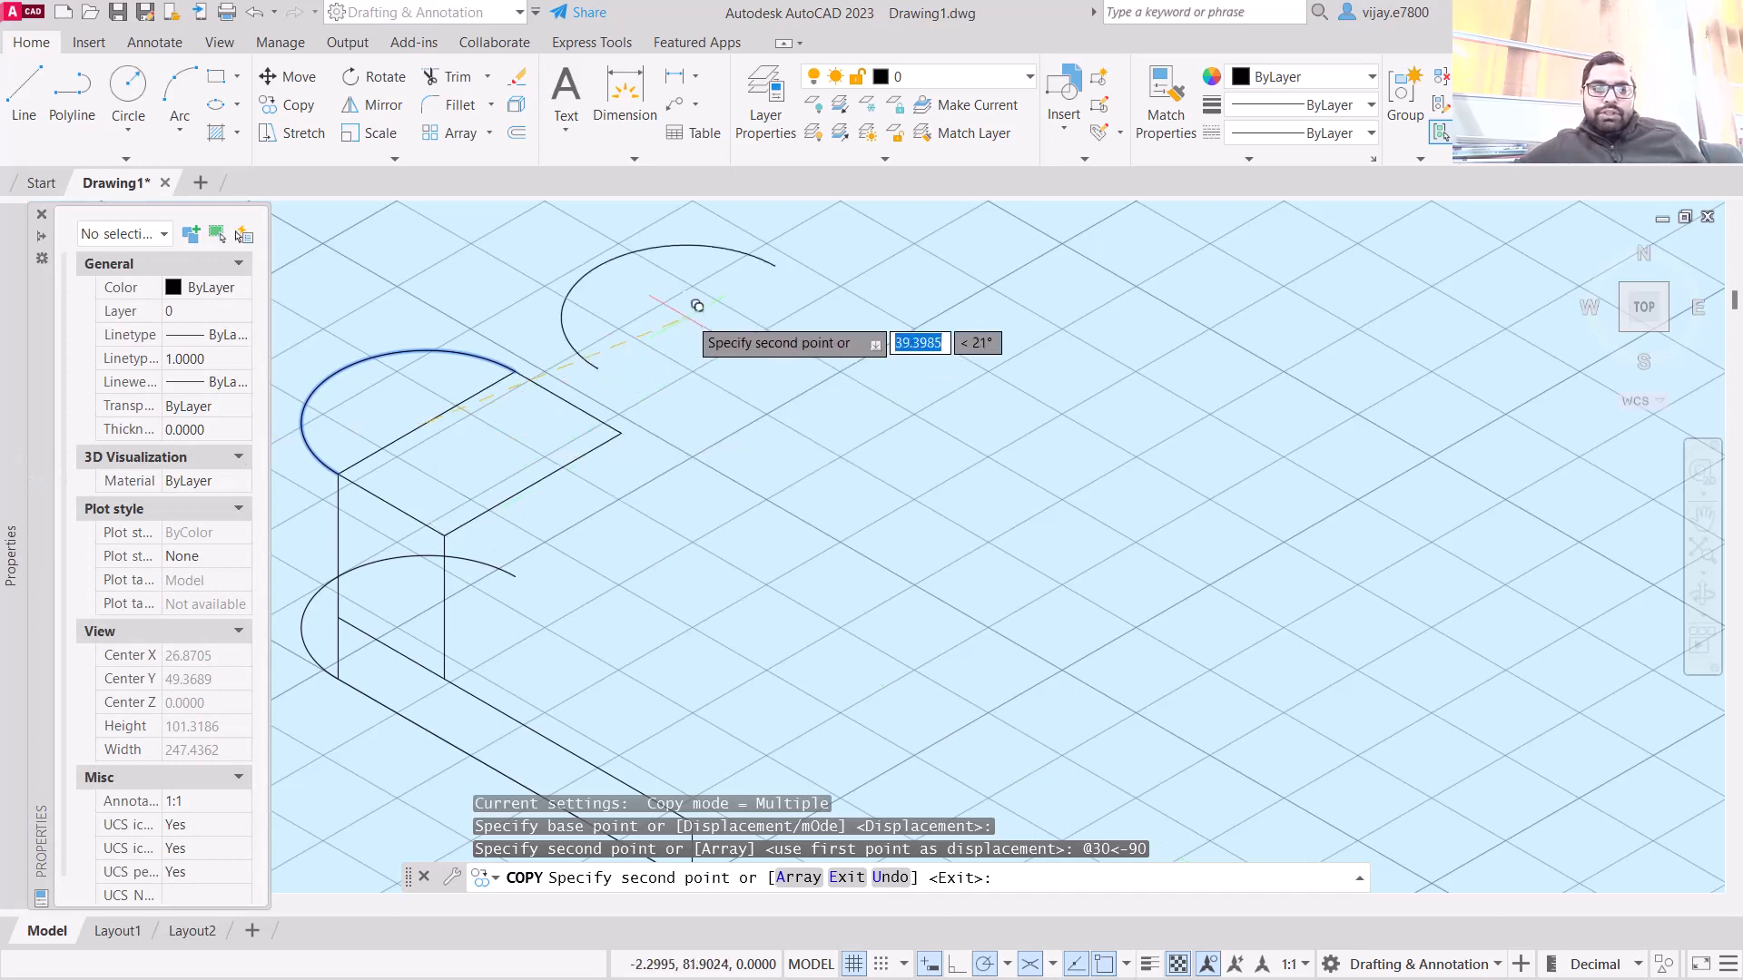
right_click(700, 309)
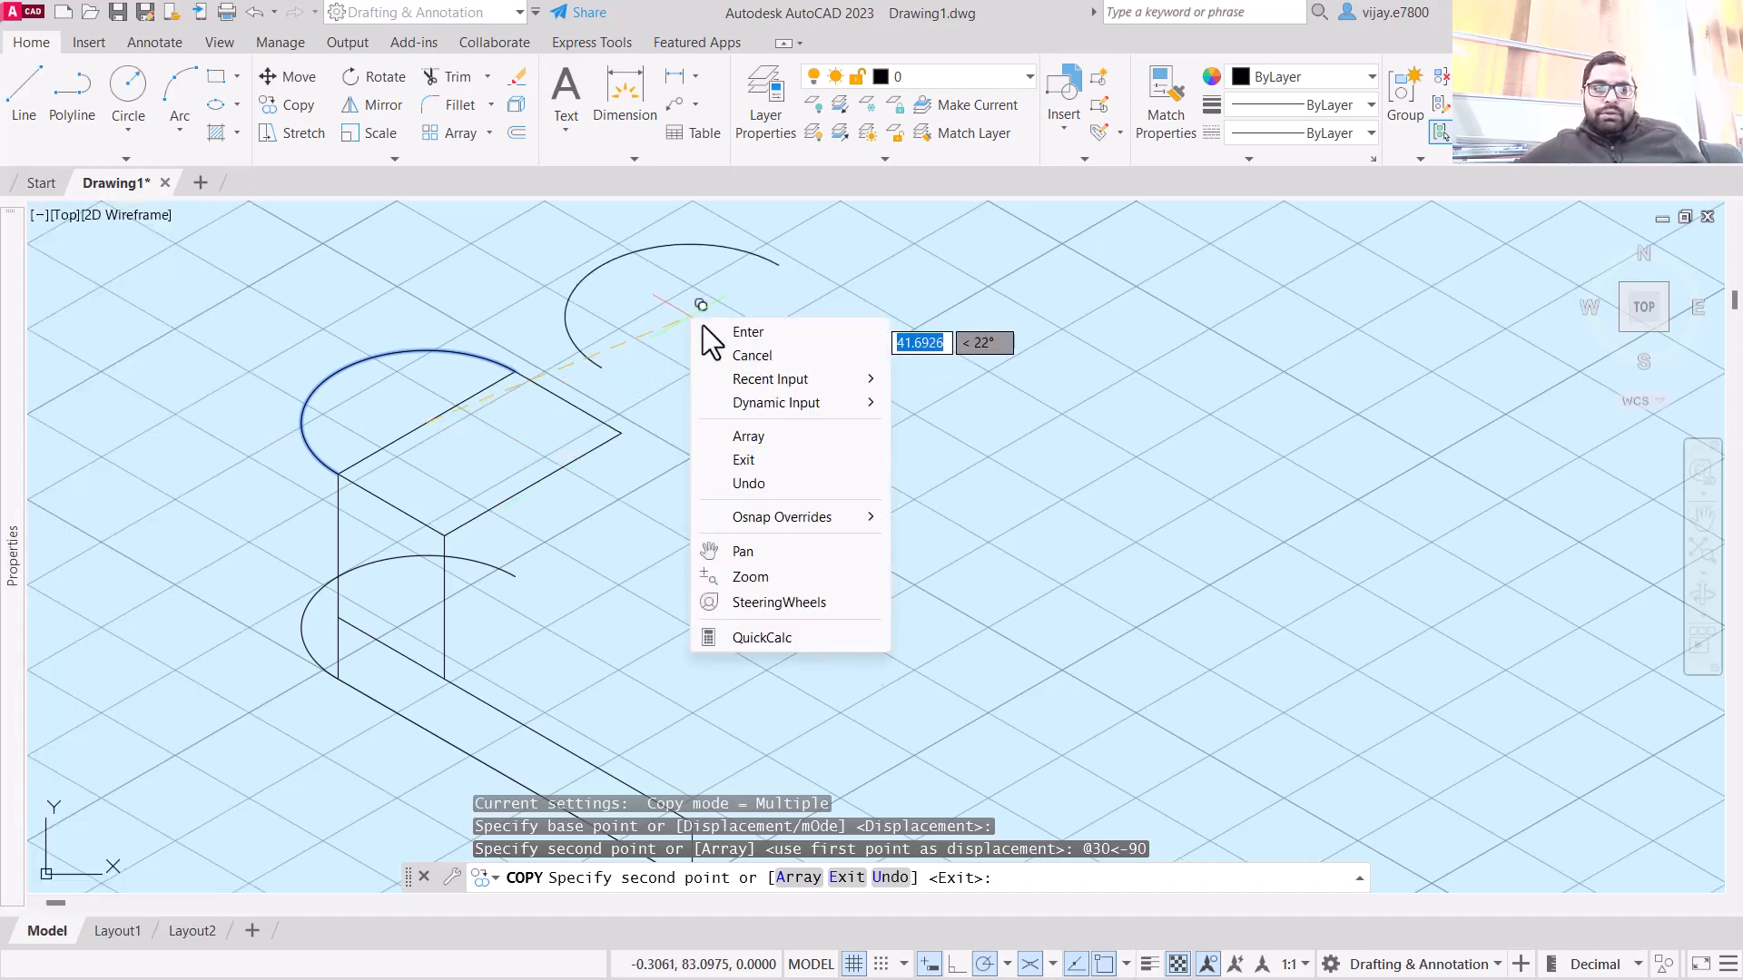
click(746, 352)
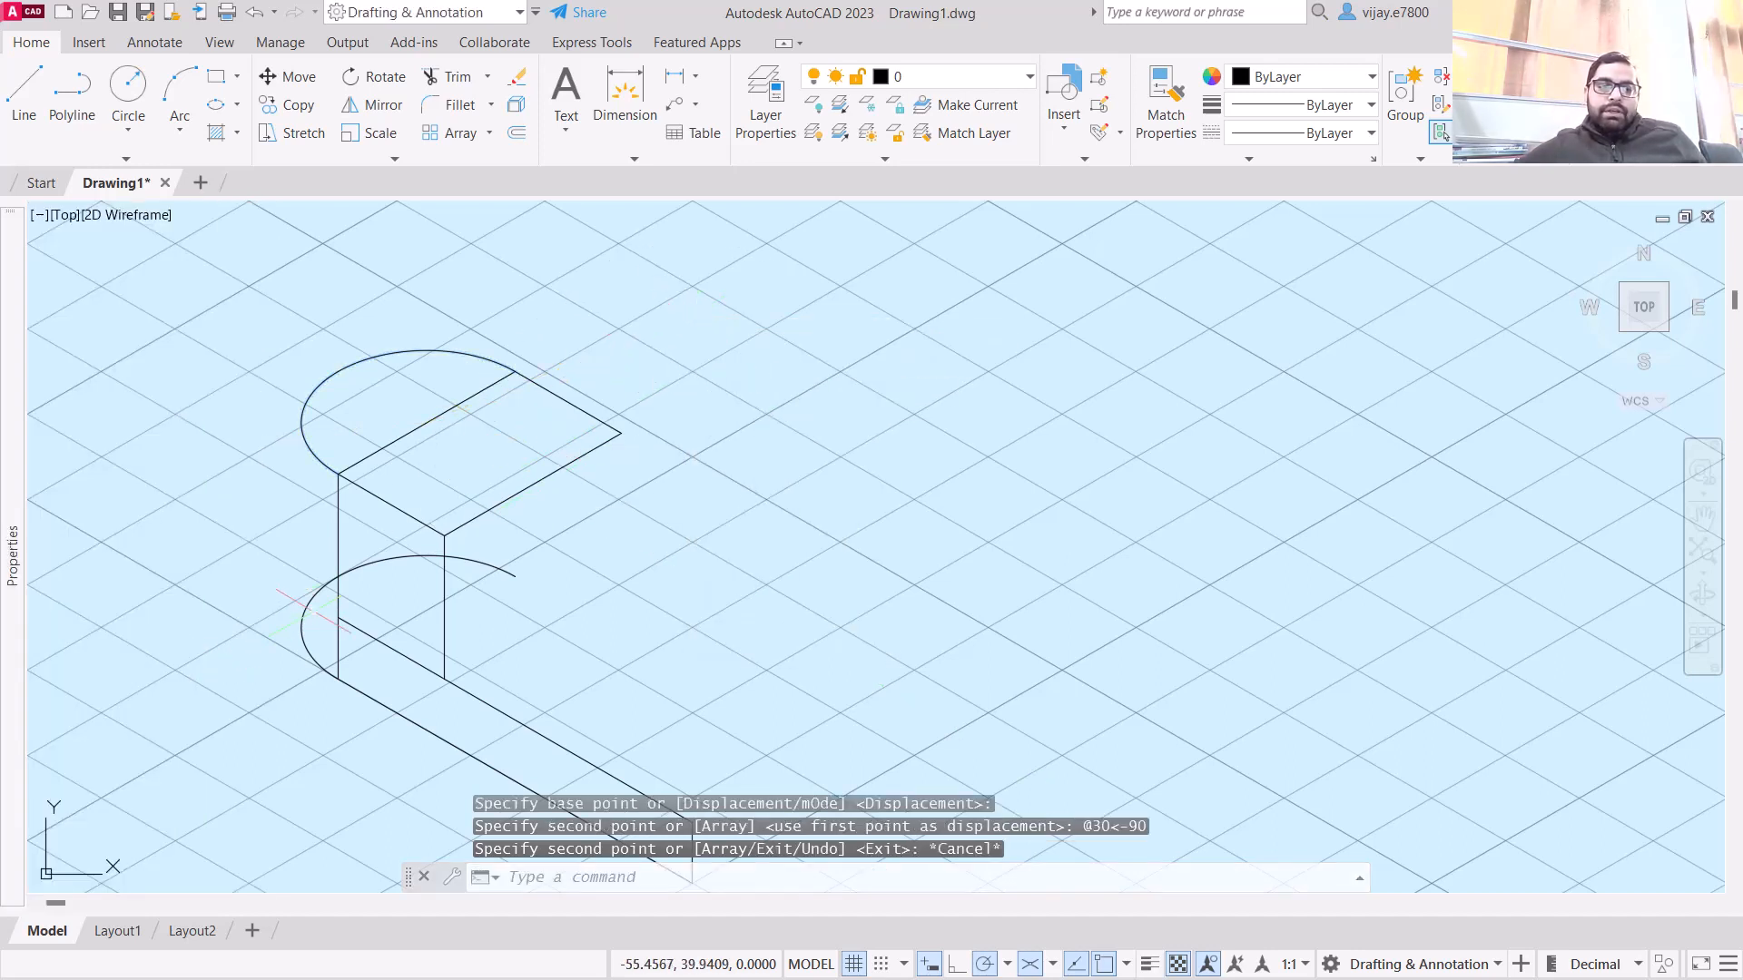
- Draw a vertical line joining the left quadrant points of the upper and lower arcs
click(28, 110)
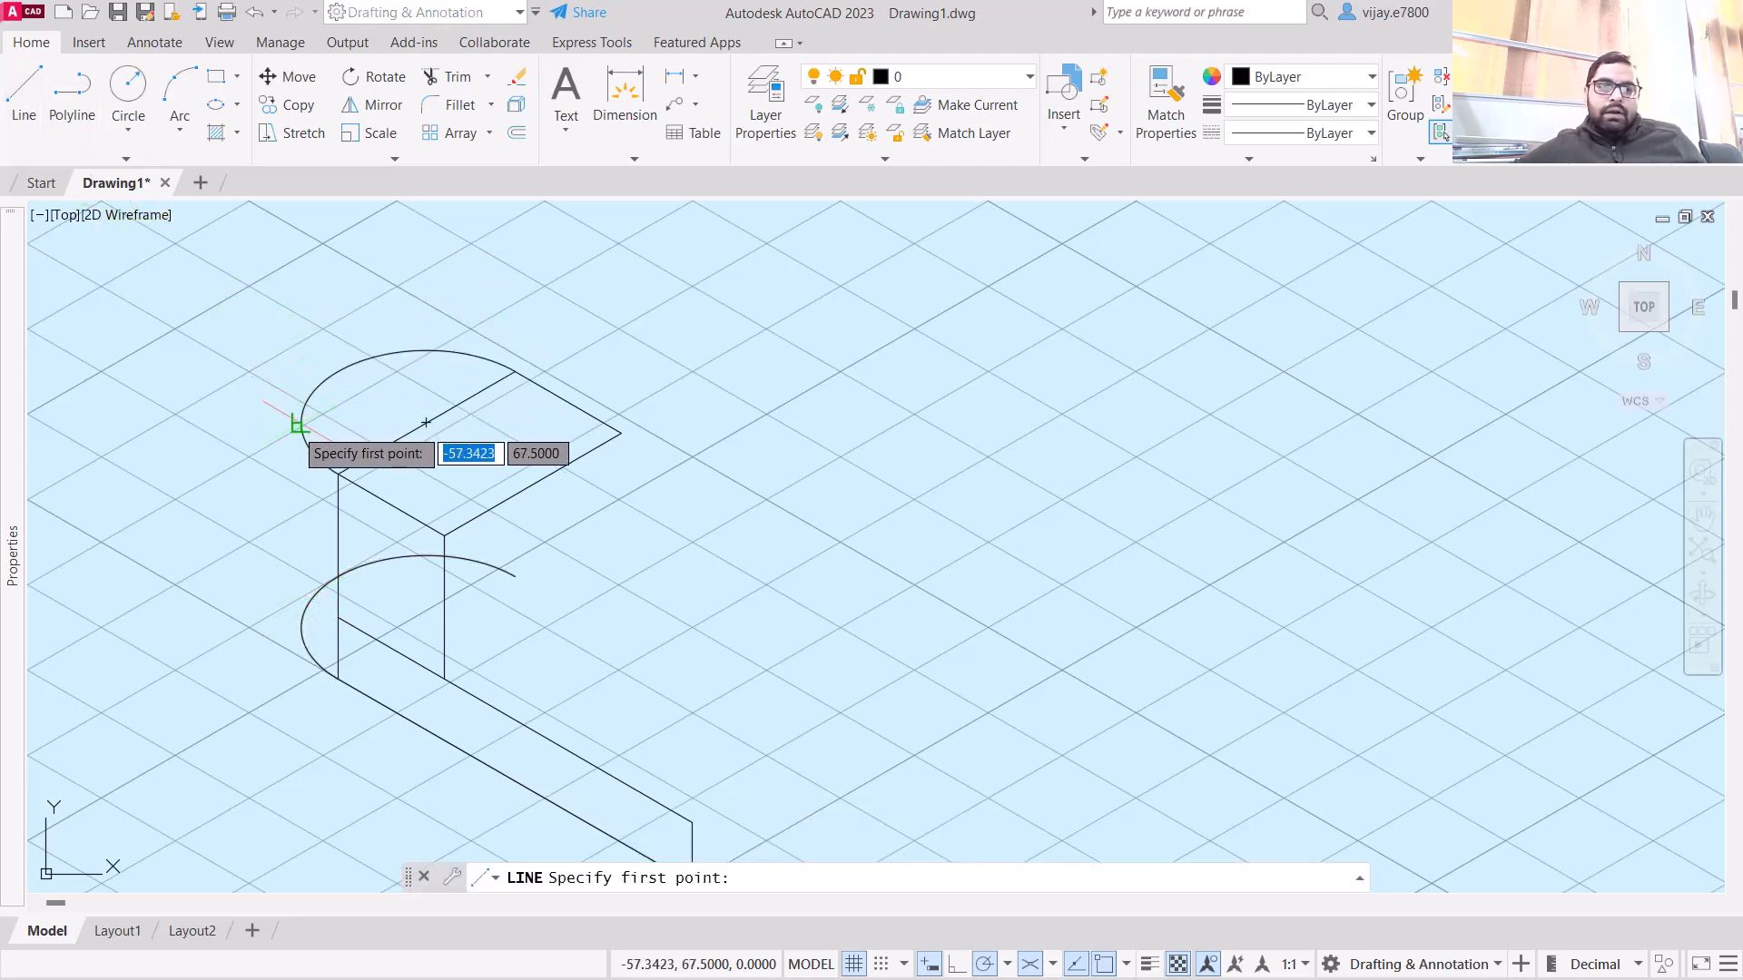
click(297, 429)
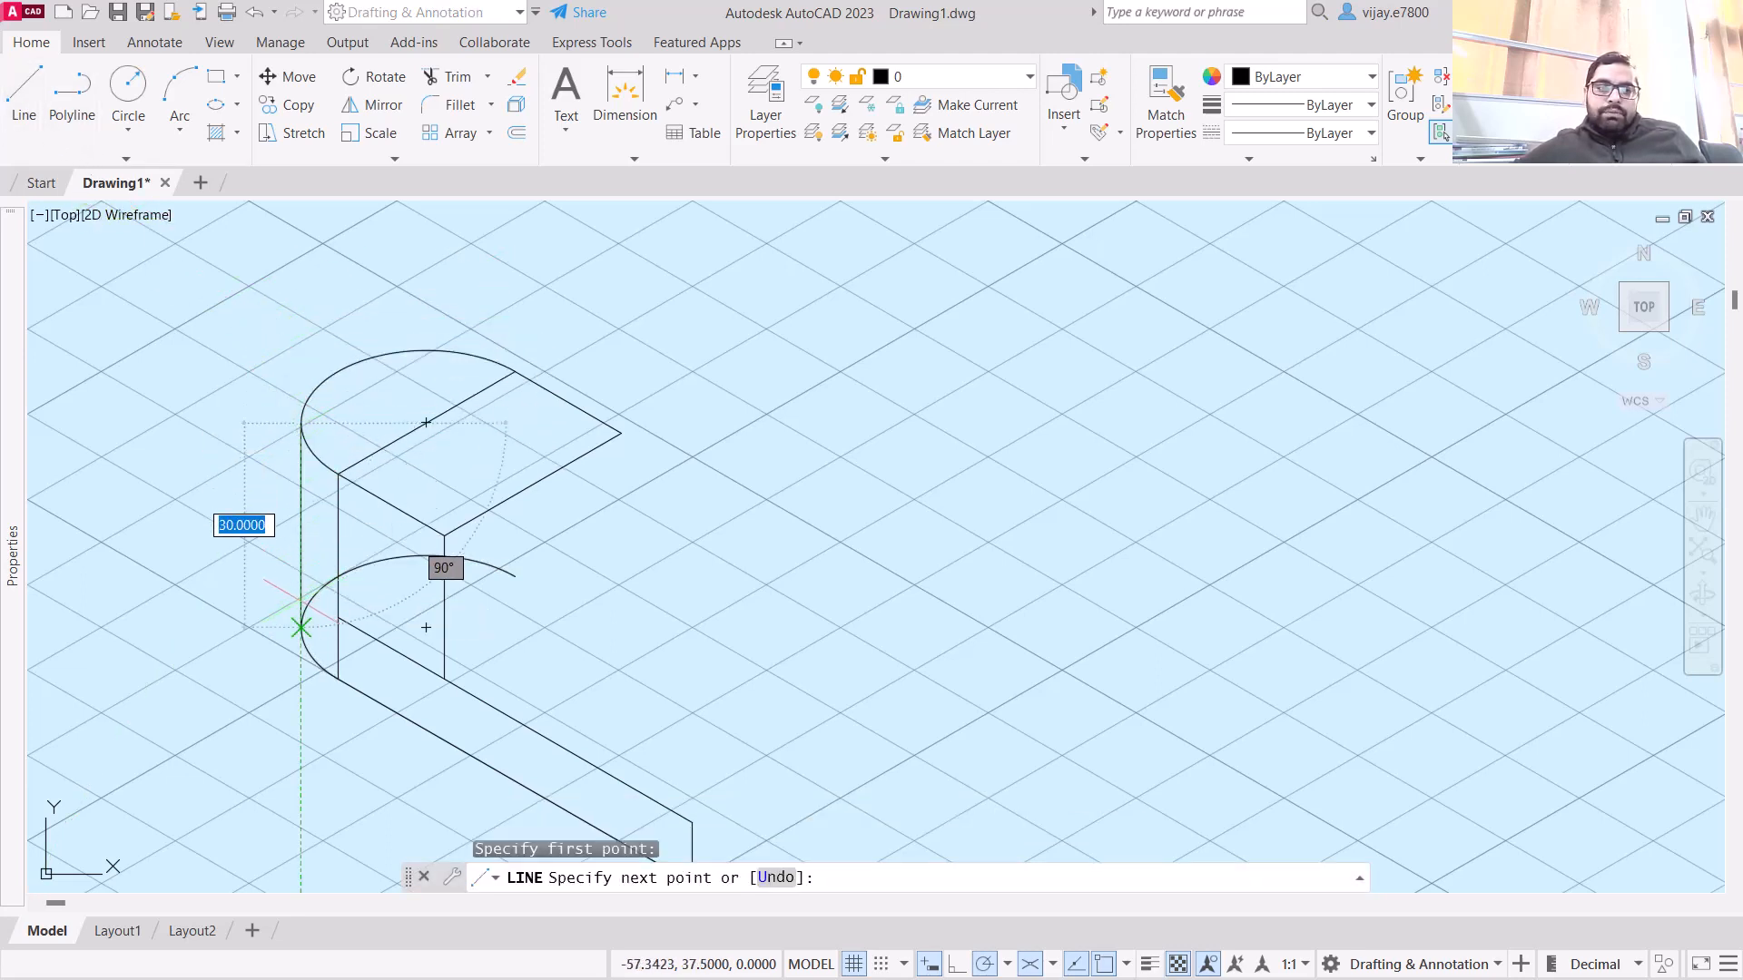
click(300, 628)
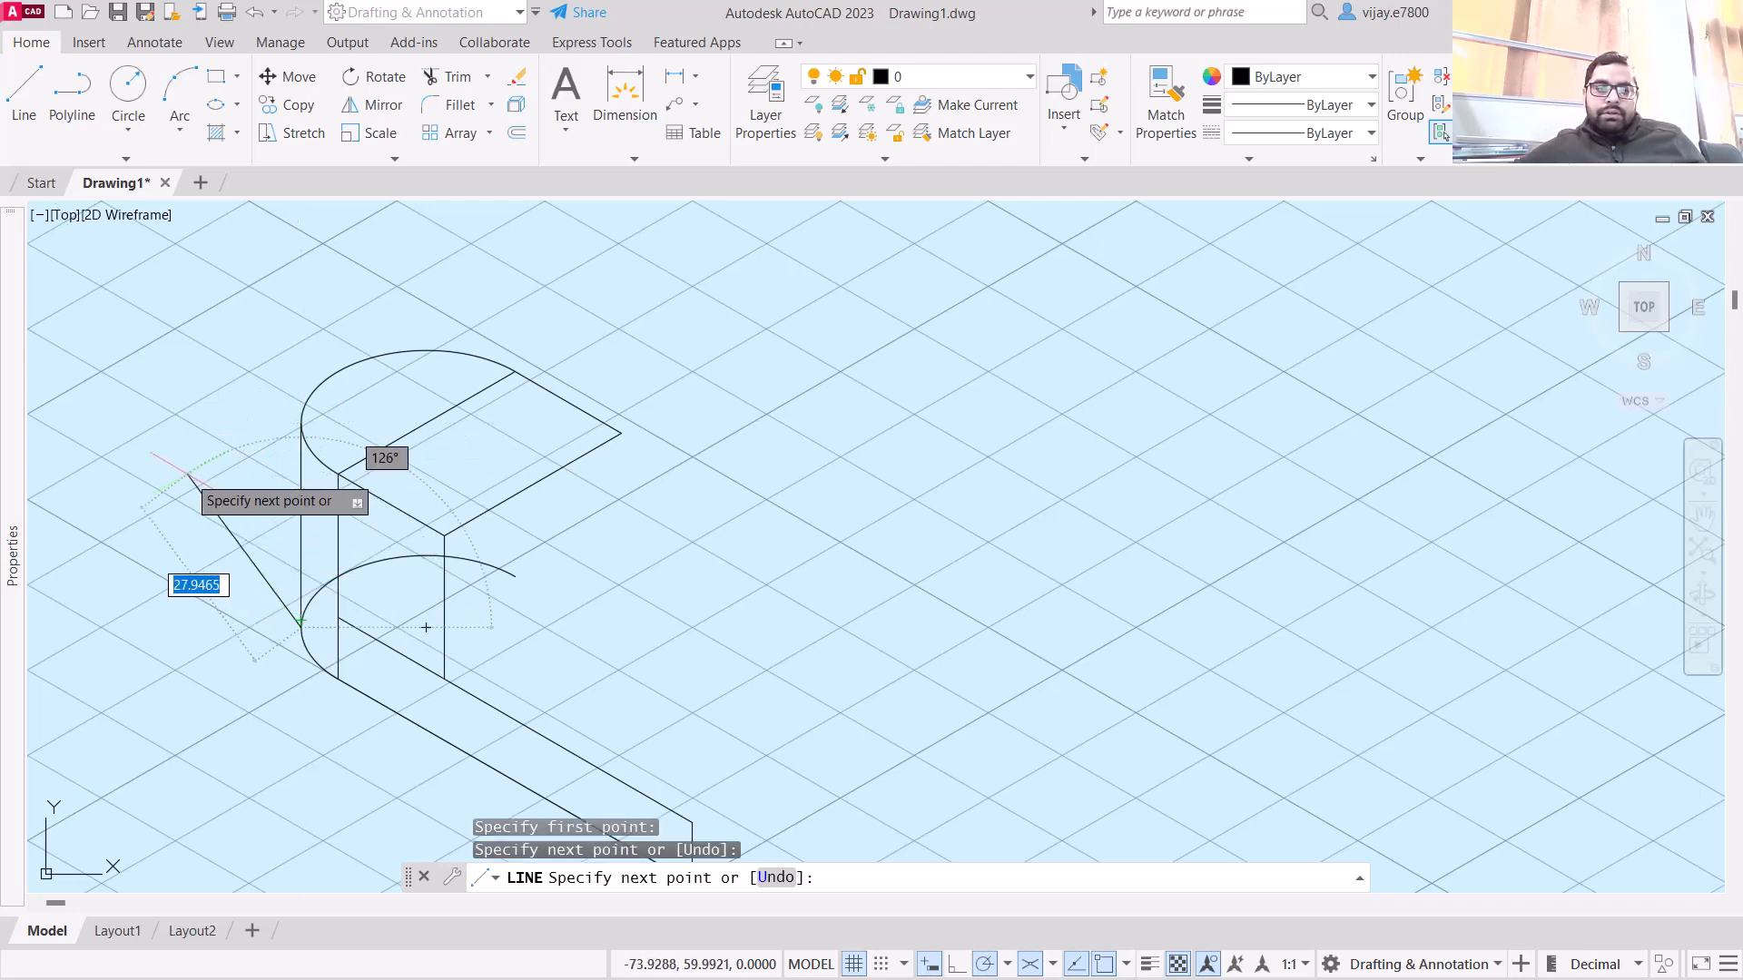
right_click(205, 476)
click(232, 492)
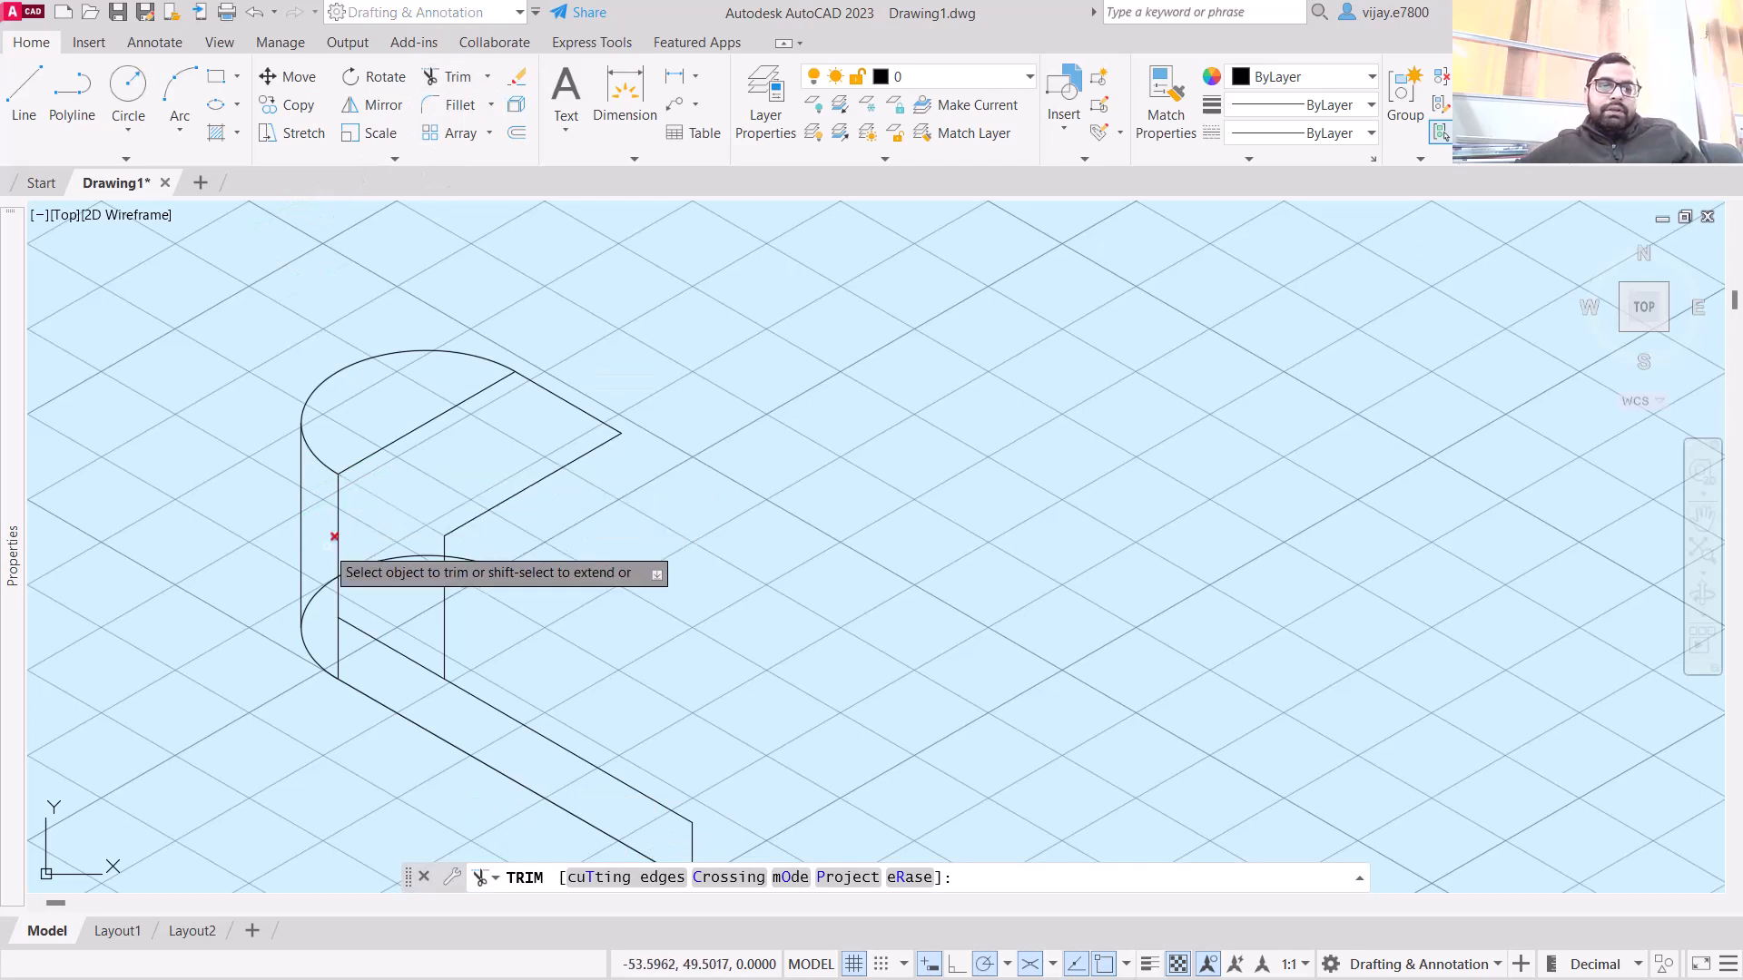
- Trim away the old vertical corner edge, the hidden back part of the lower arc and the leftover base lines inside the upright
click(316, 599)
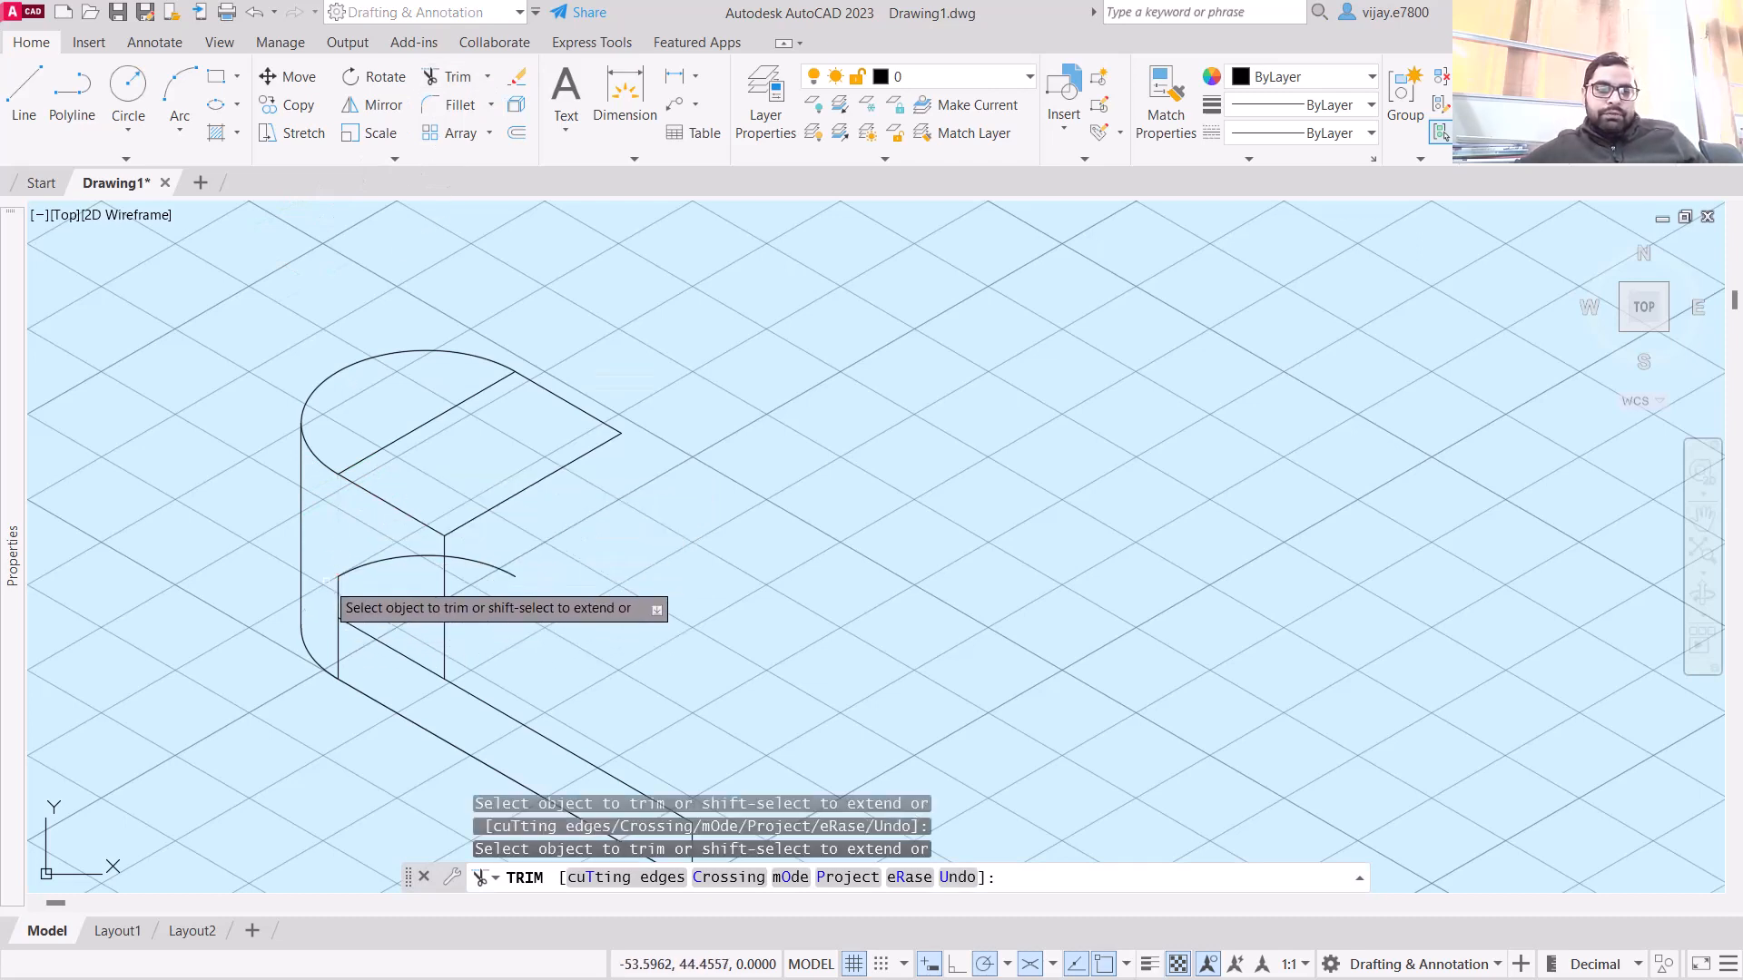
click(338, 594)
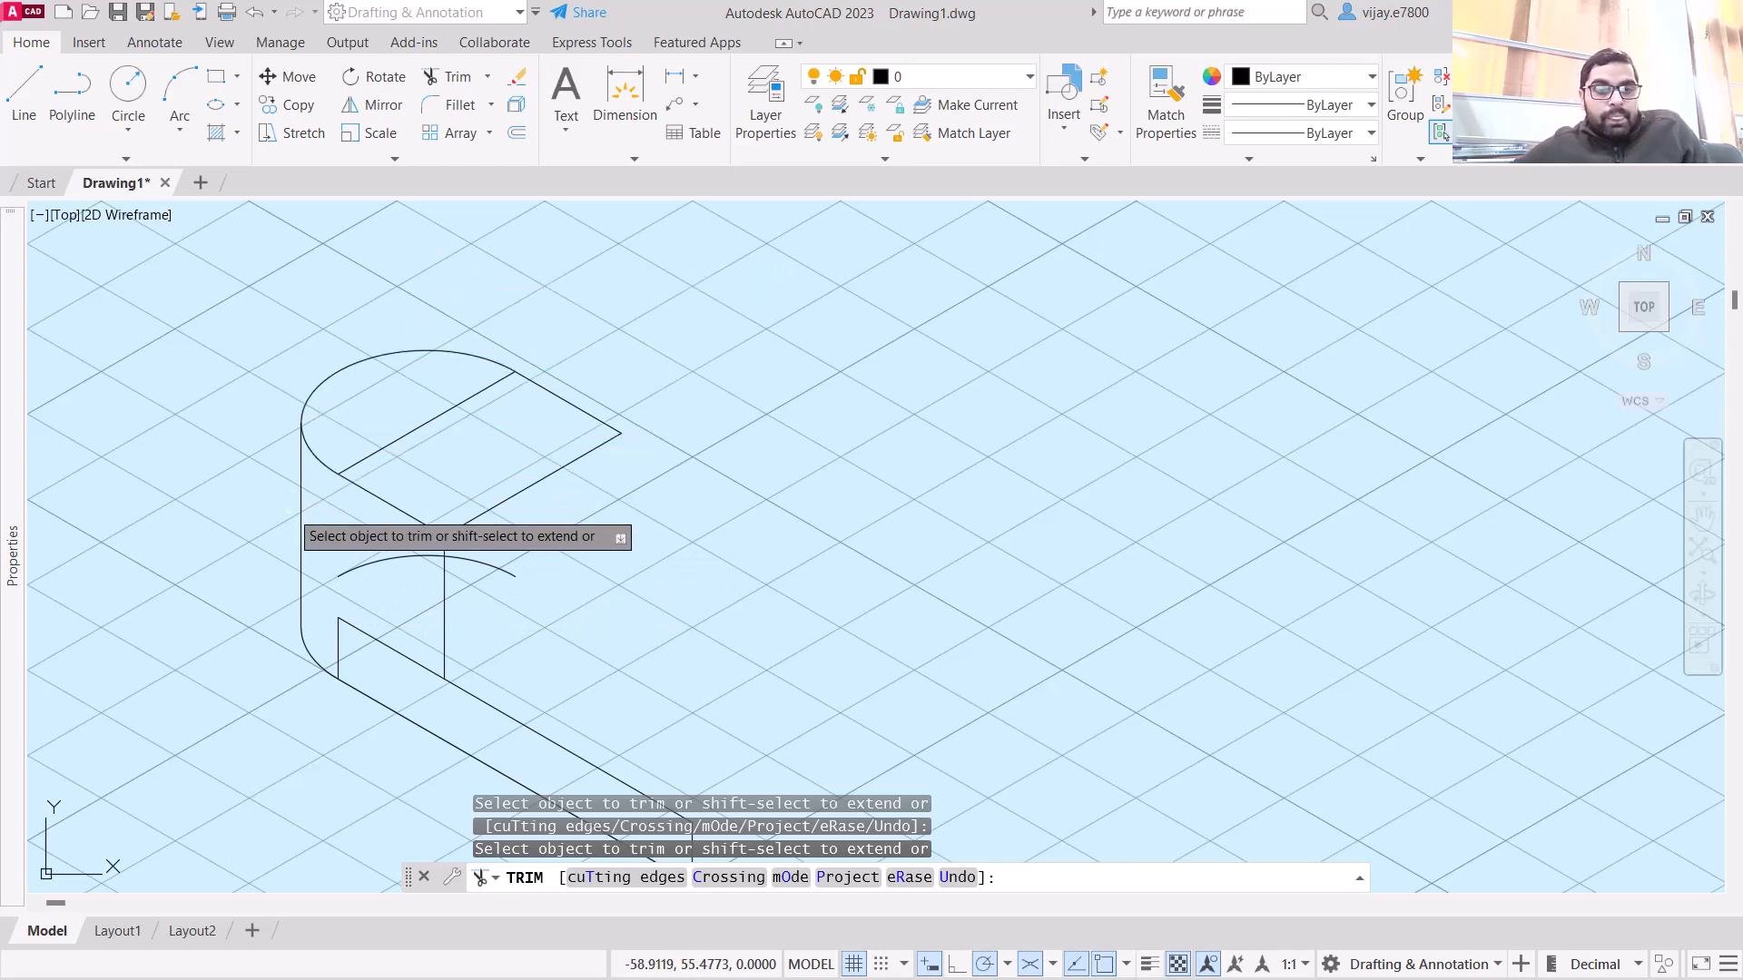
click(362, 567)
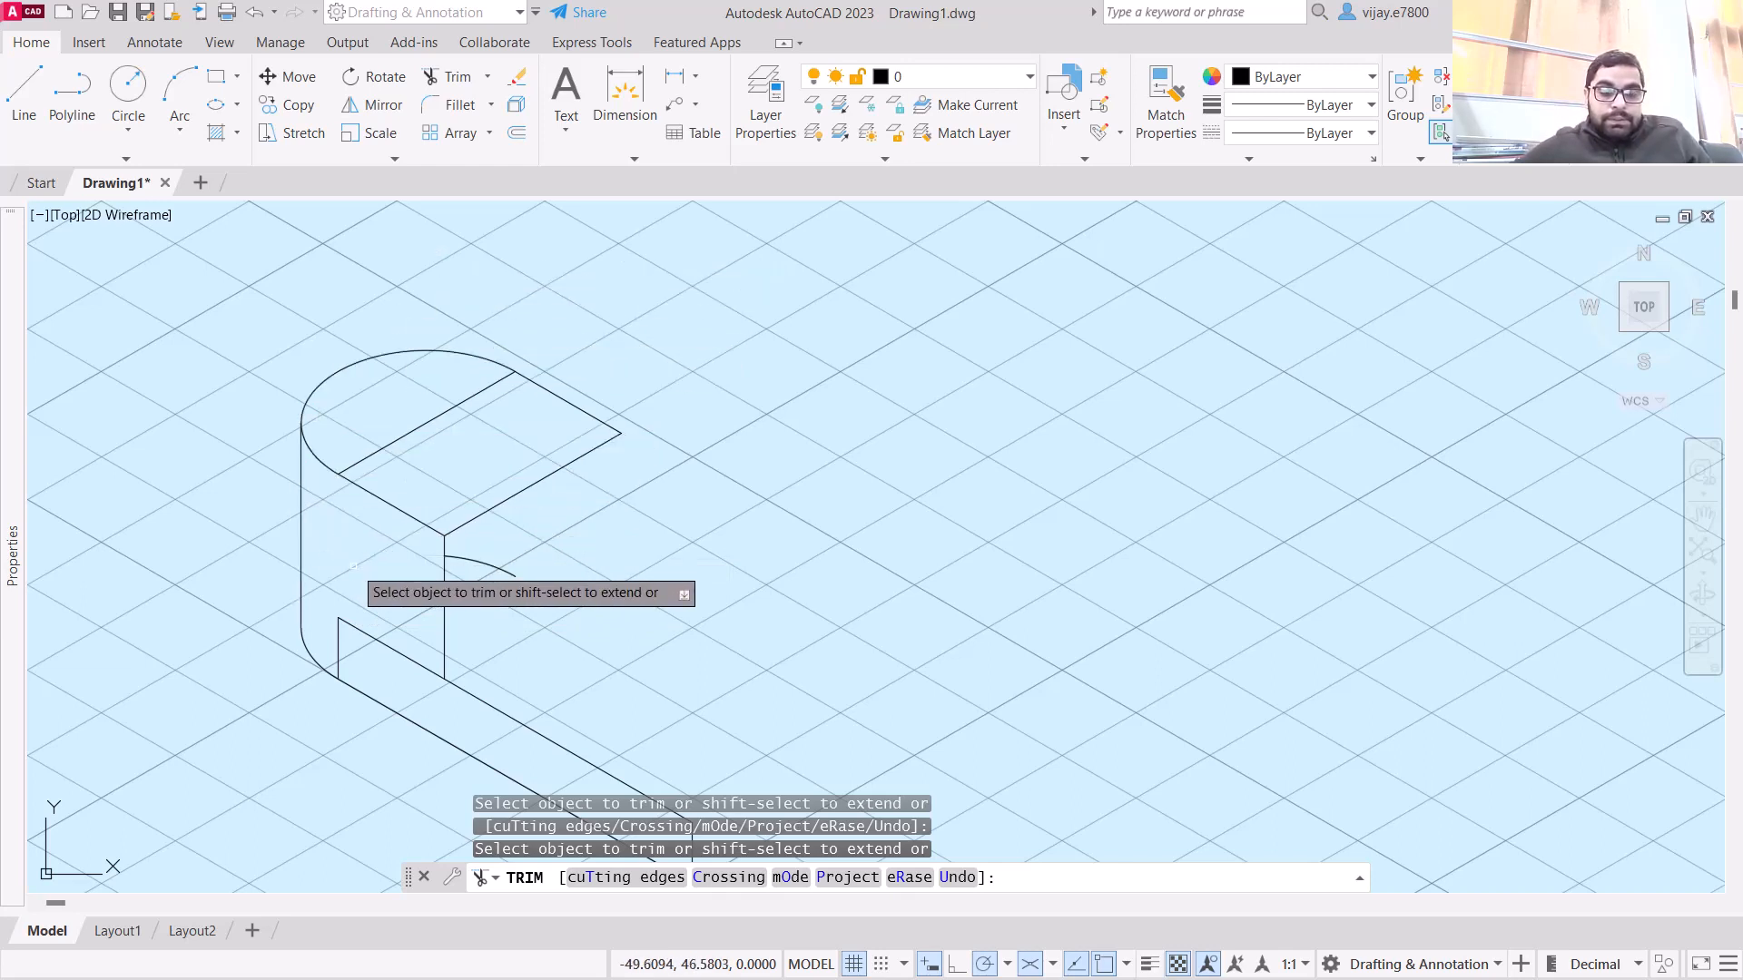
click(494, 556)
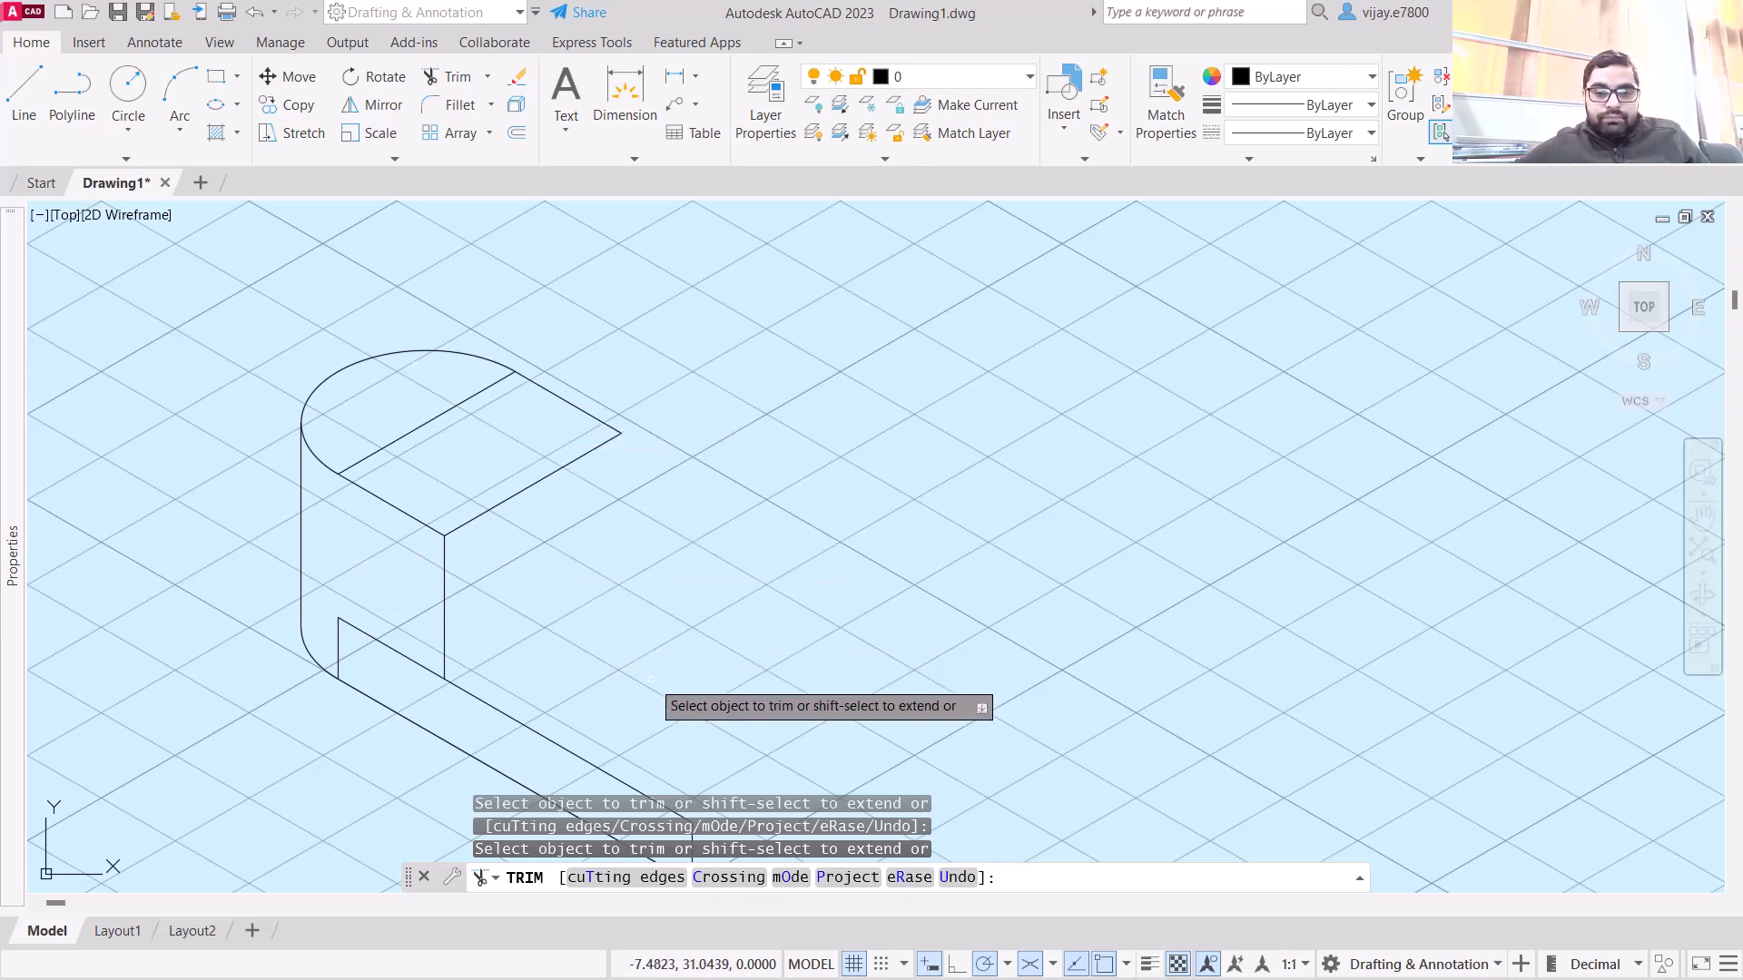
click(366, 637)
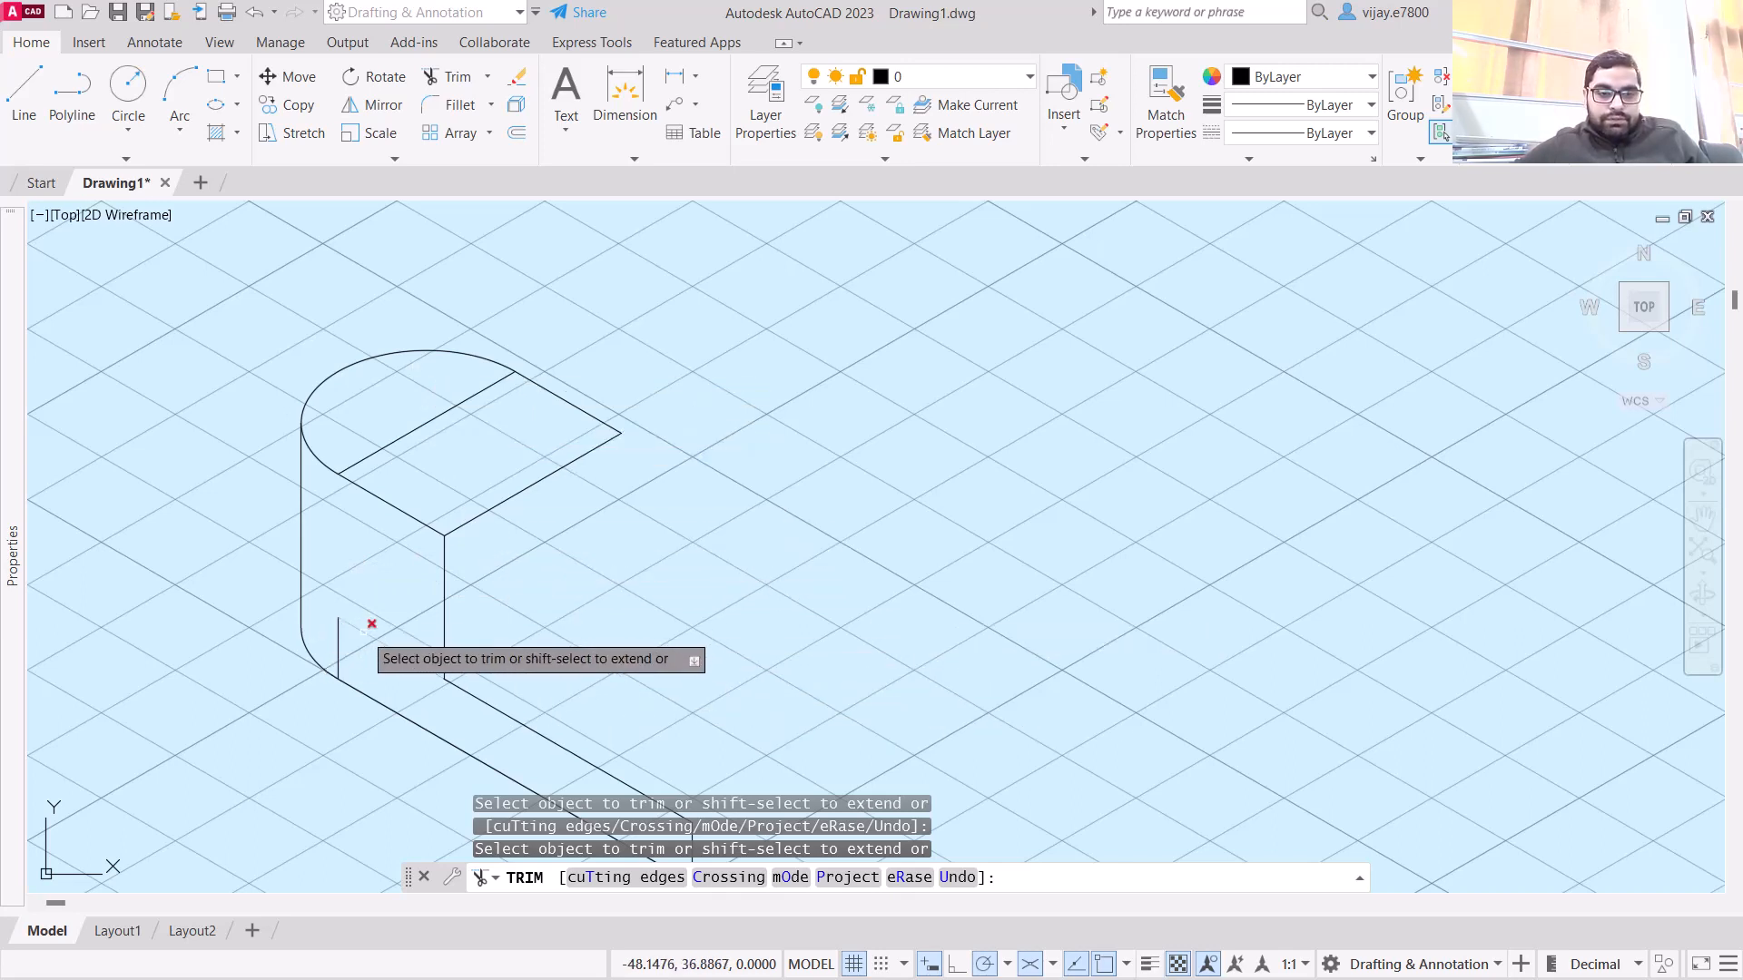
click(339, 631)
scroll(778, 544, up, 3)
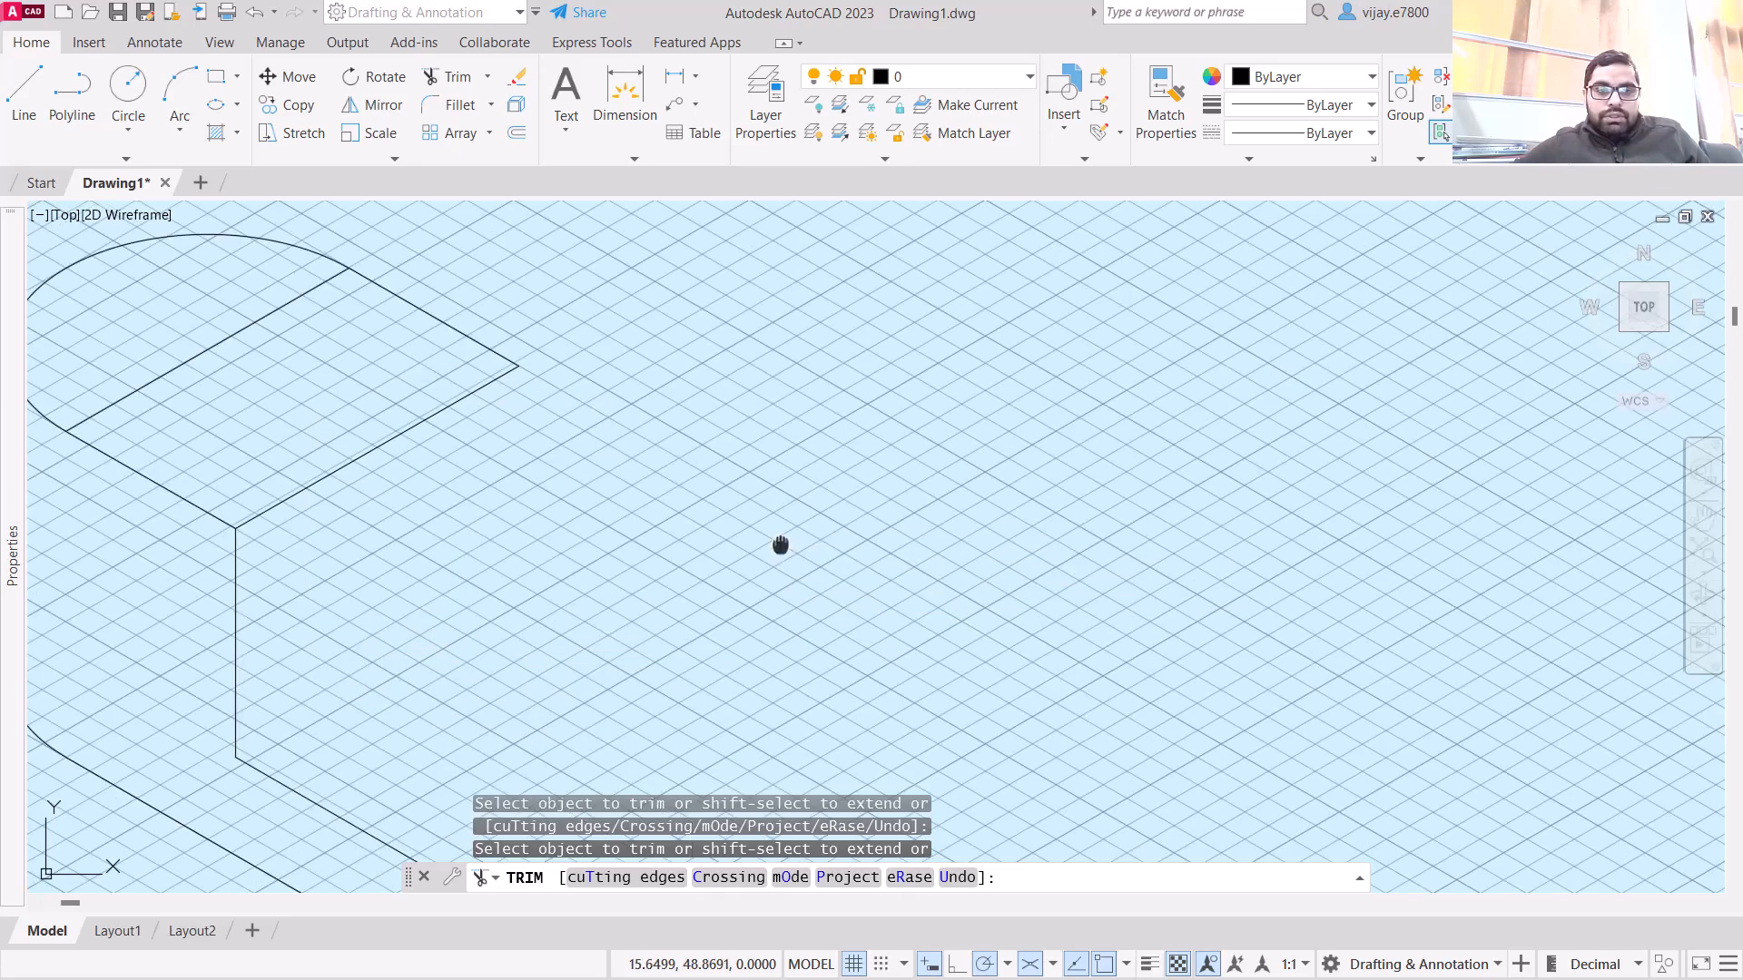
scroll(645, 472, down, 3)
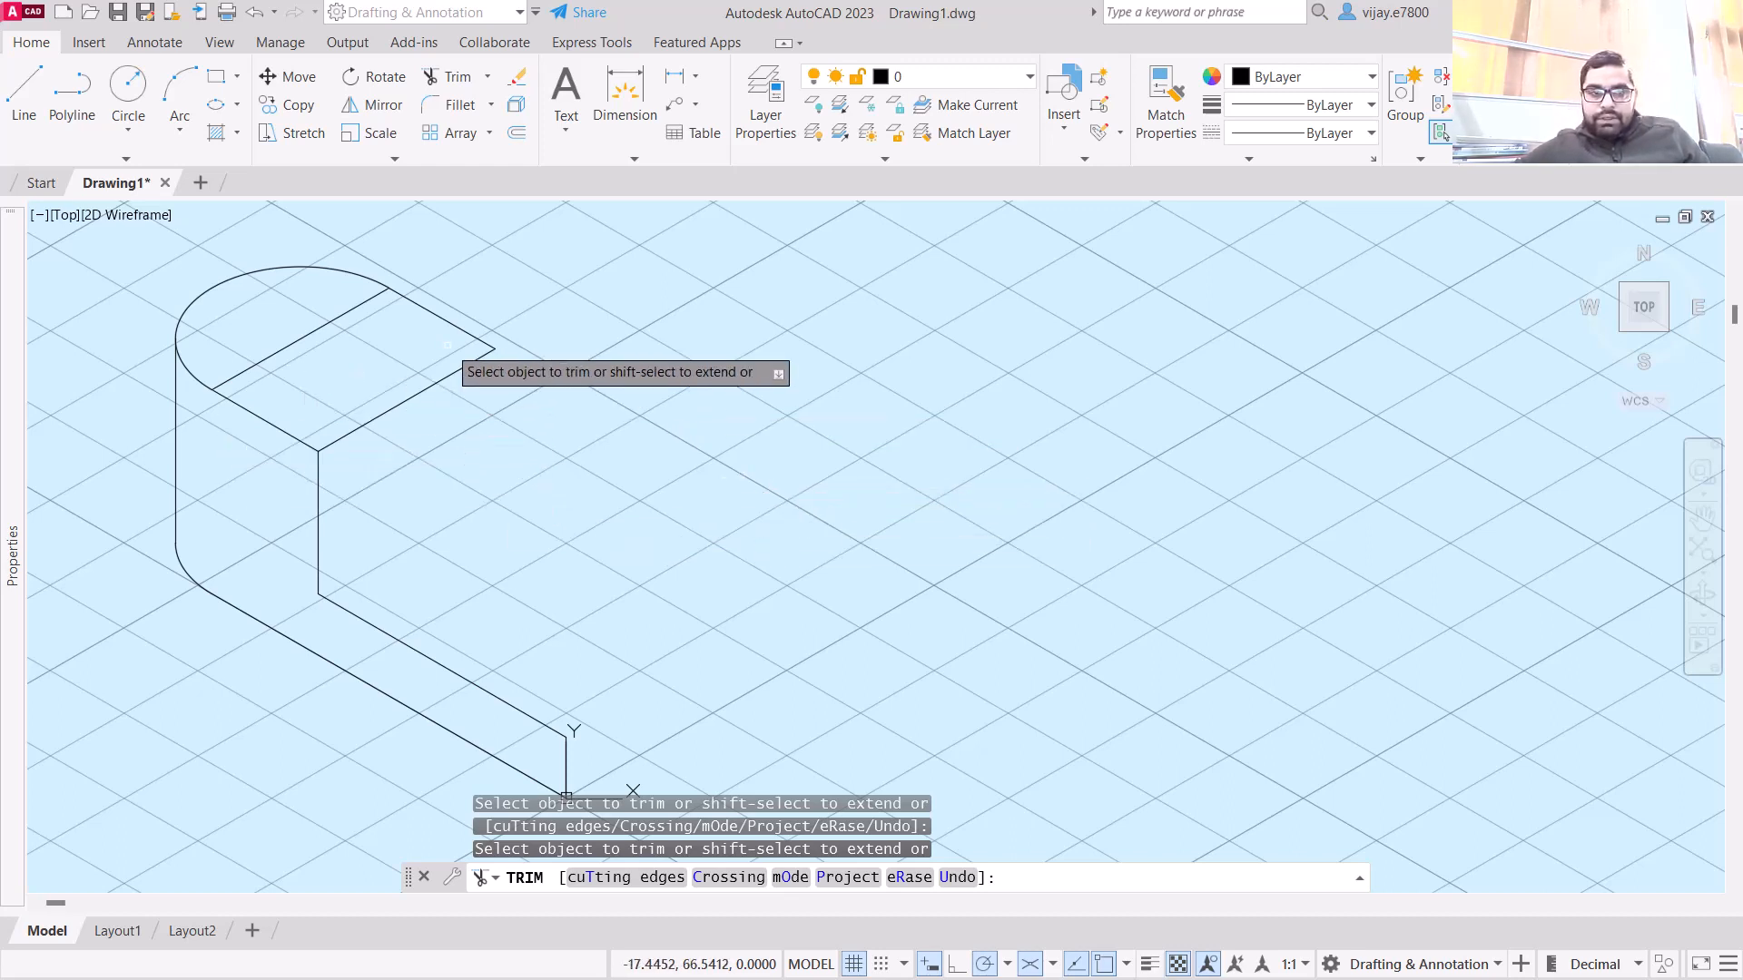
- Draw a line 21 units straight down from the right corner of the upright's top face
click(38, 101)
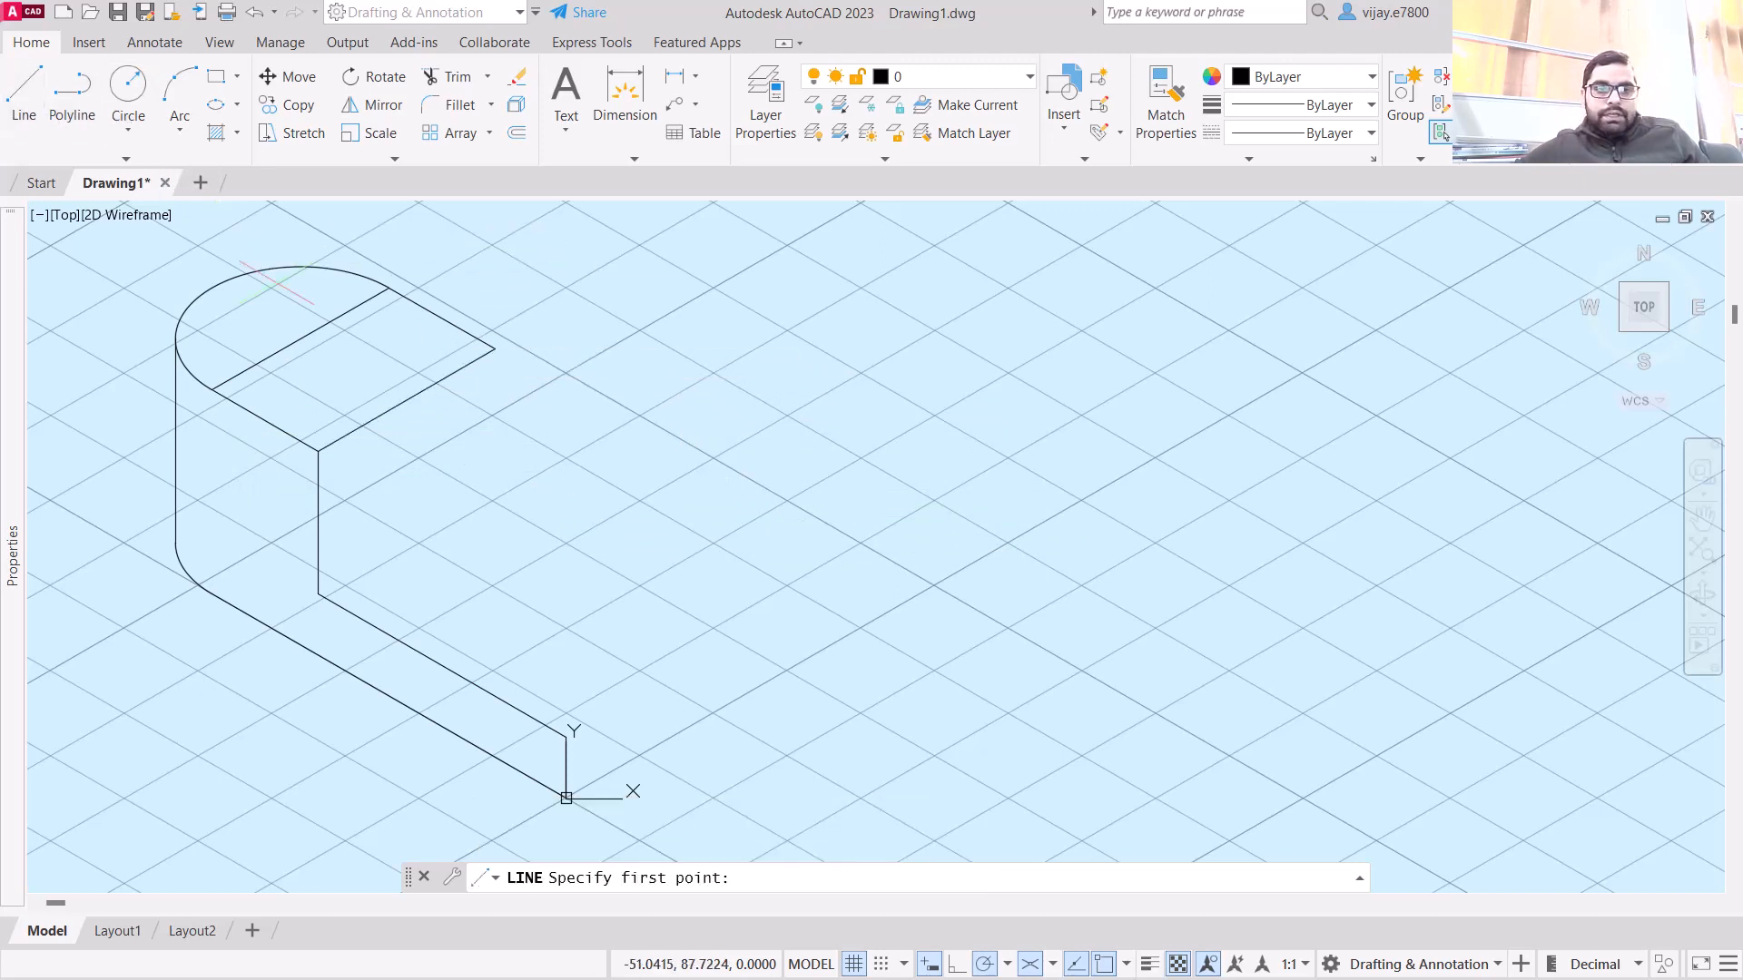
click(494, 348)
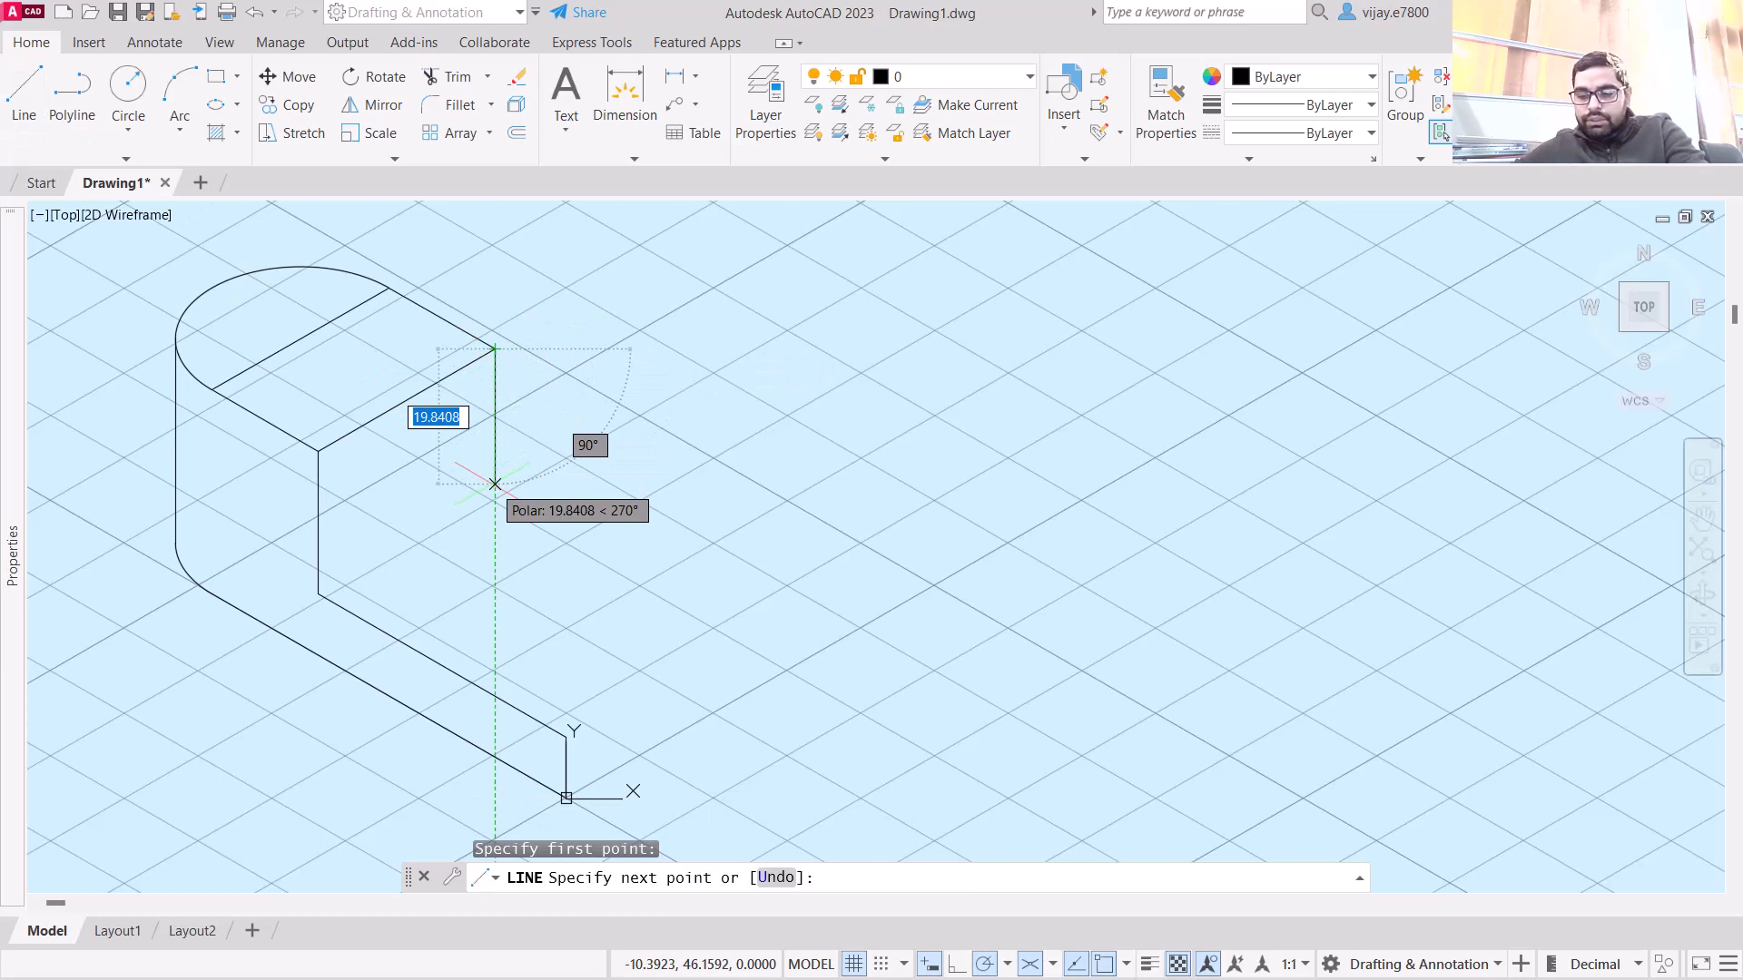
text(21)
key(Return)
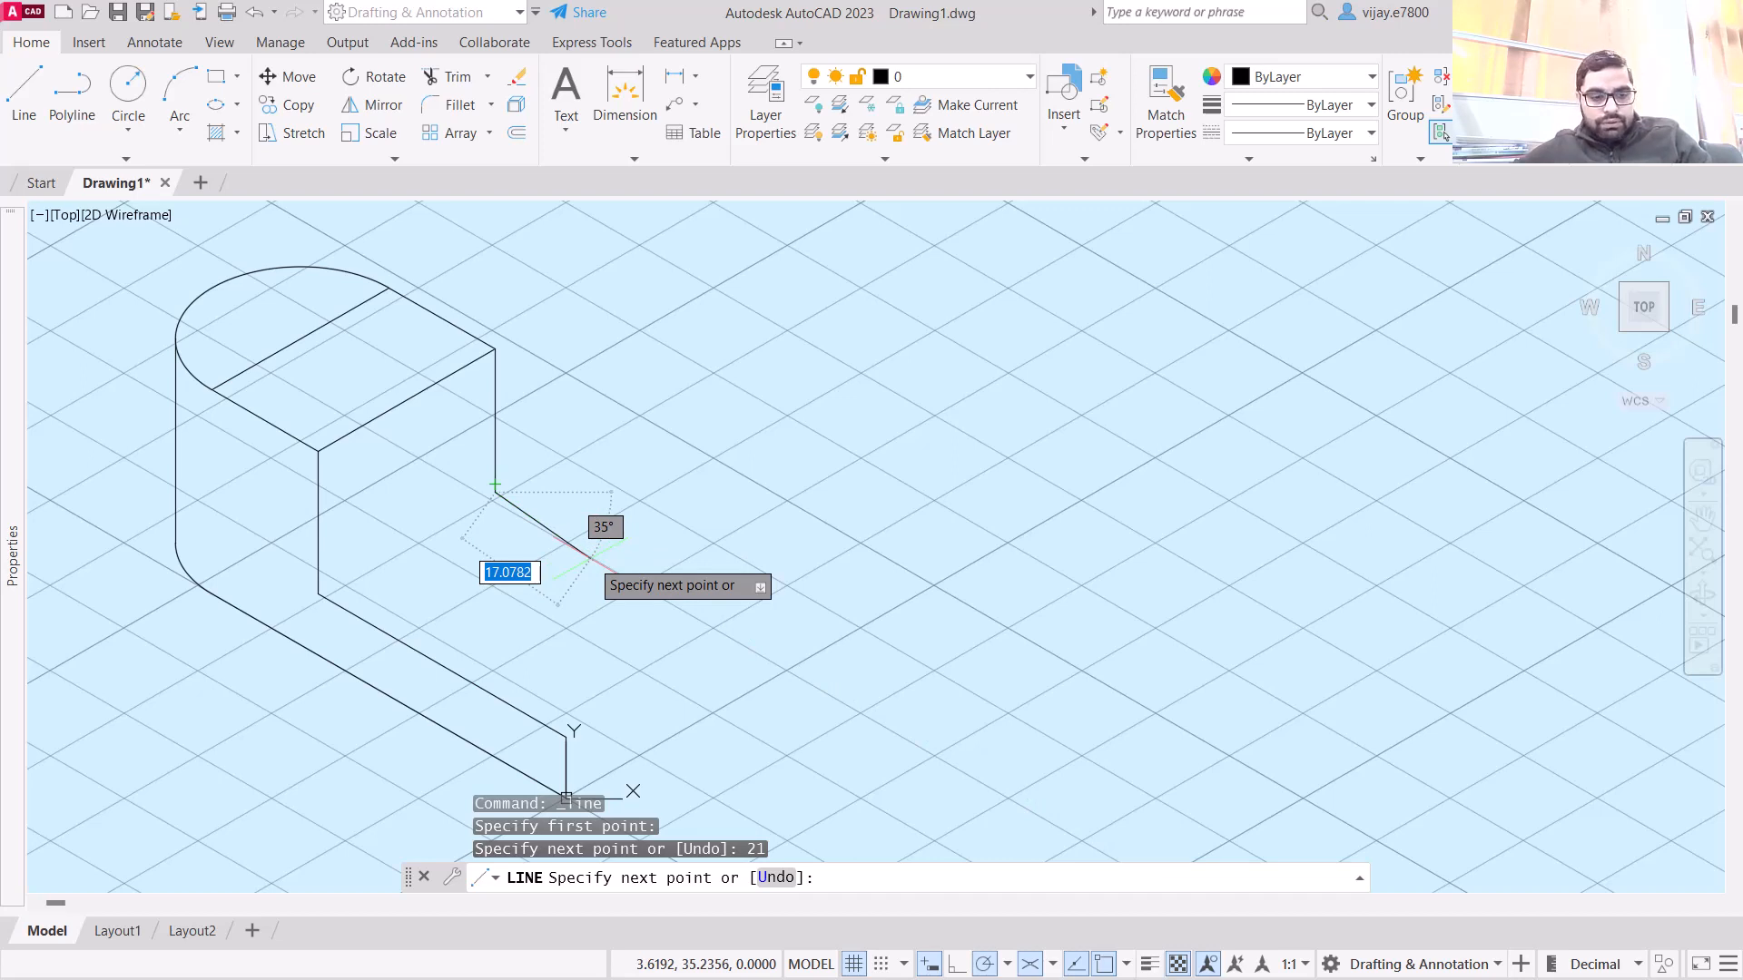
key(Escape)
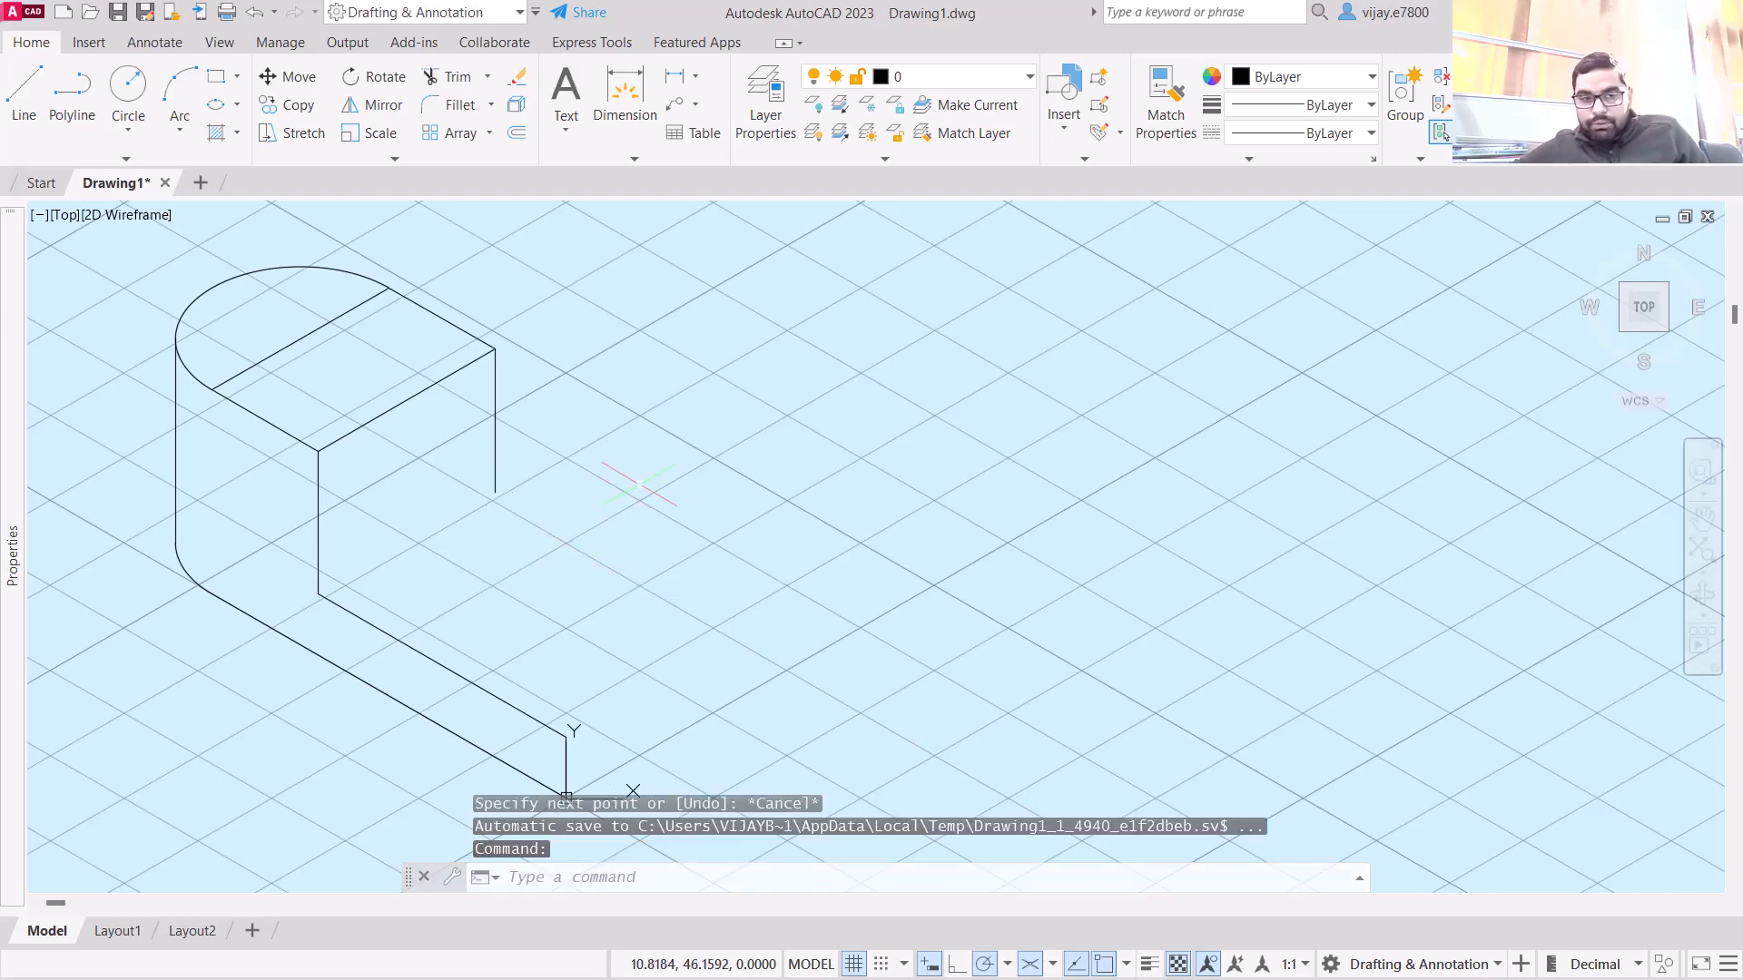
- Close the upright's front face with a line from the new edge's lower end to the corner where the upright meets the base
right_click(658, 490)
click(706, 513)
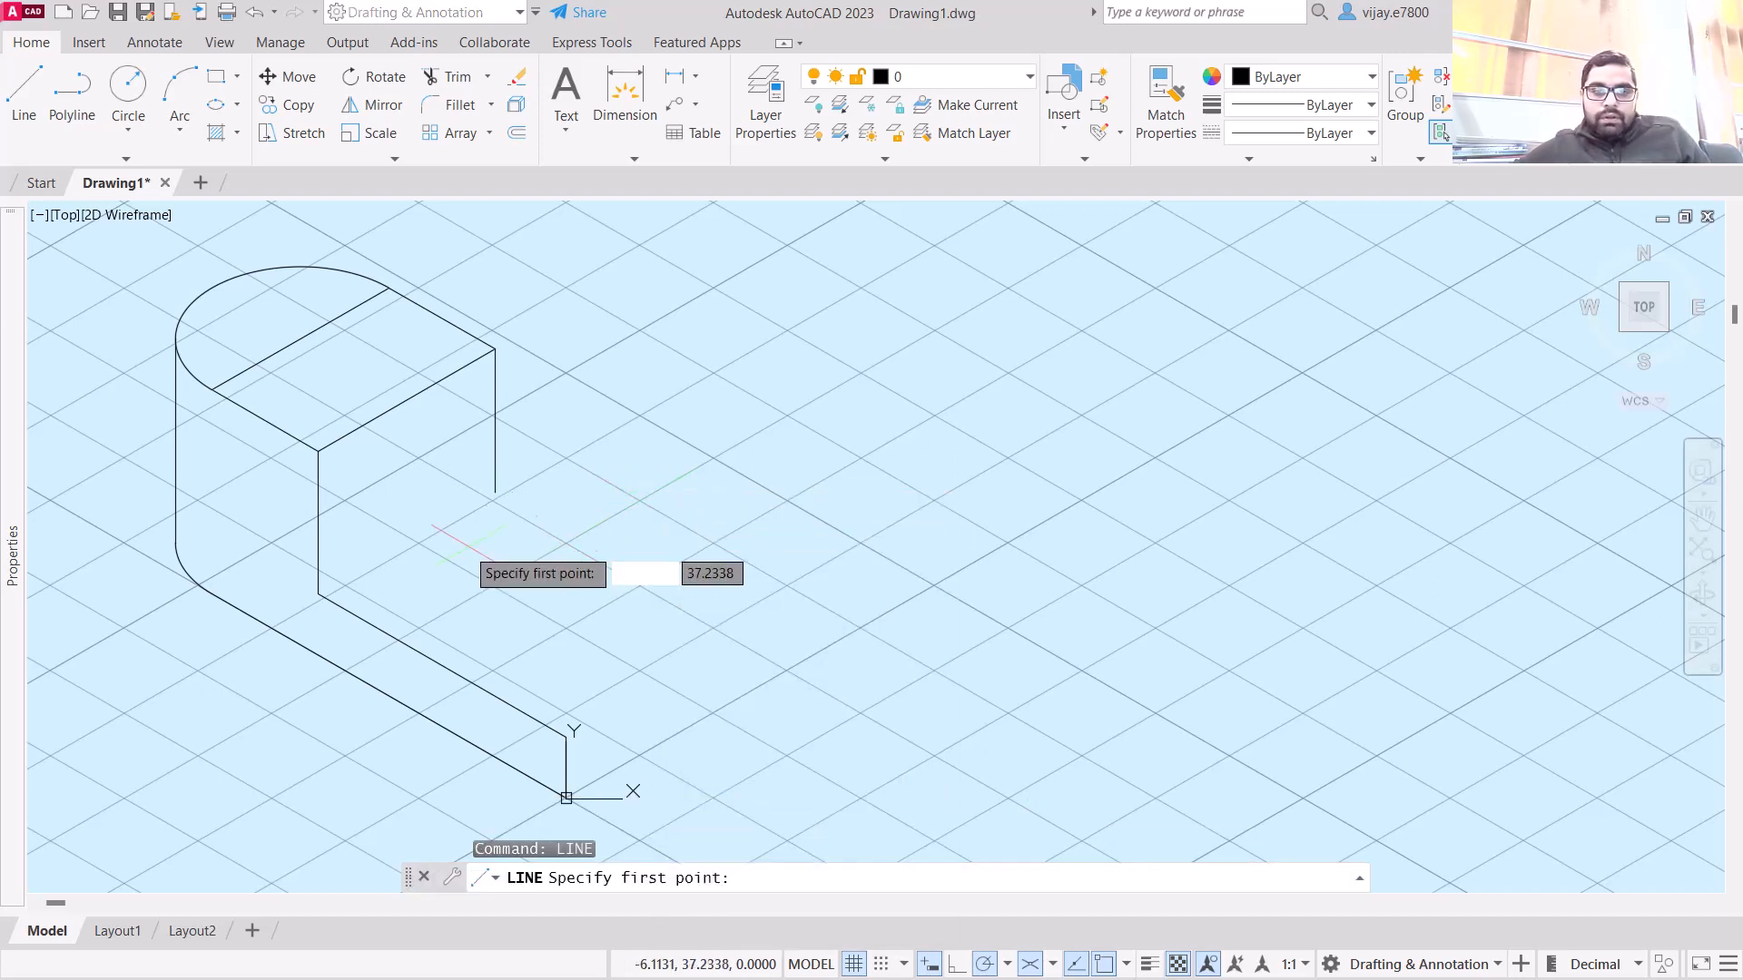
click(495, 491)
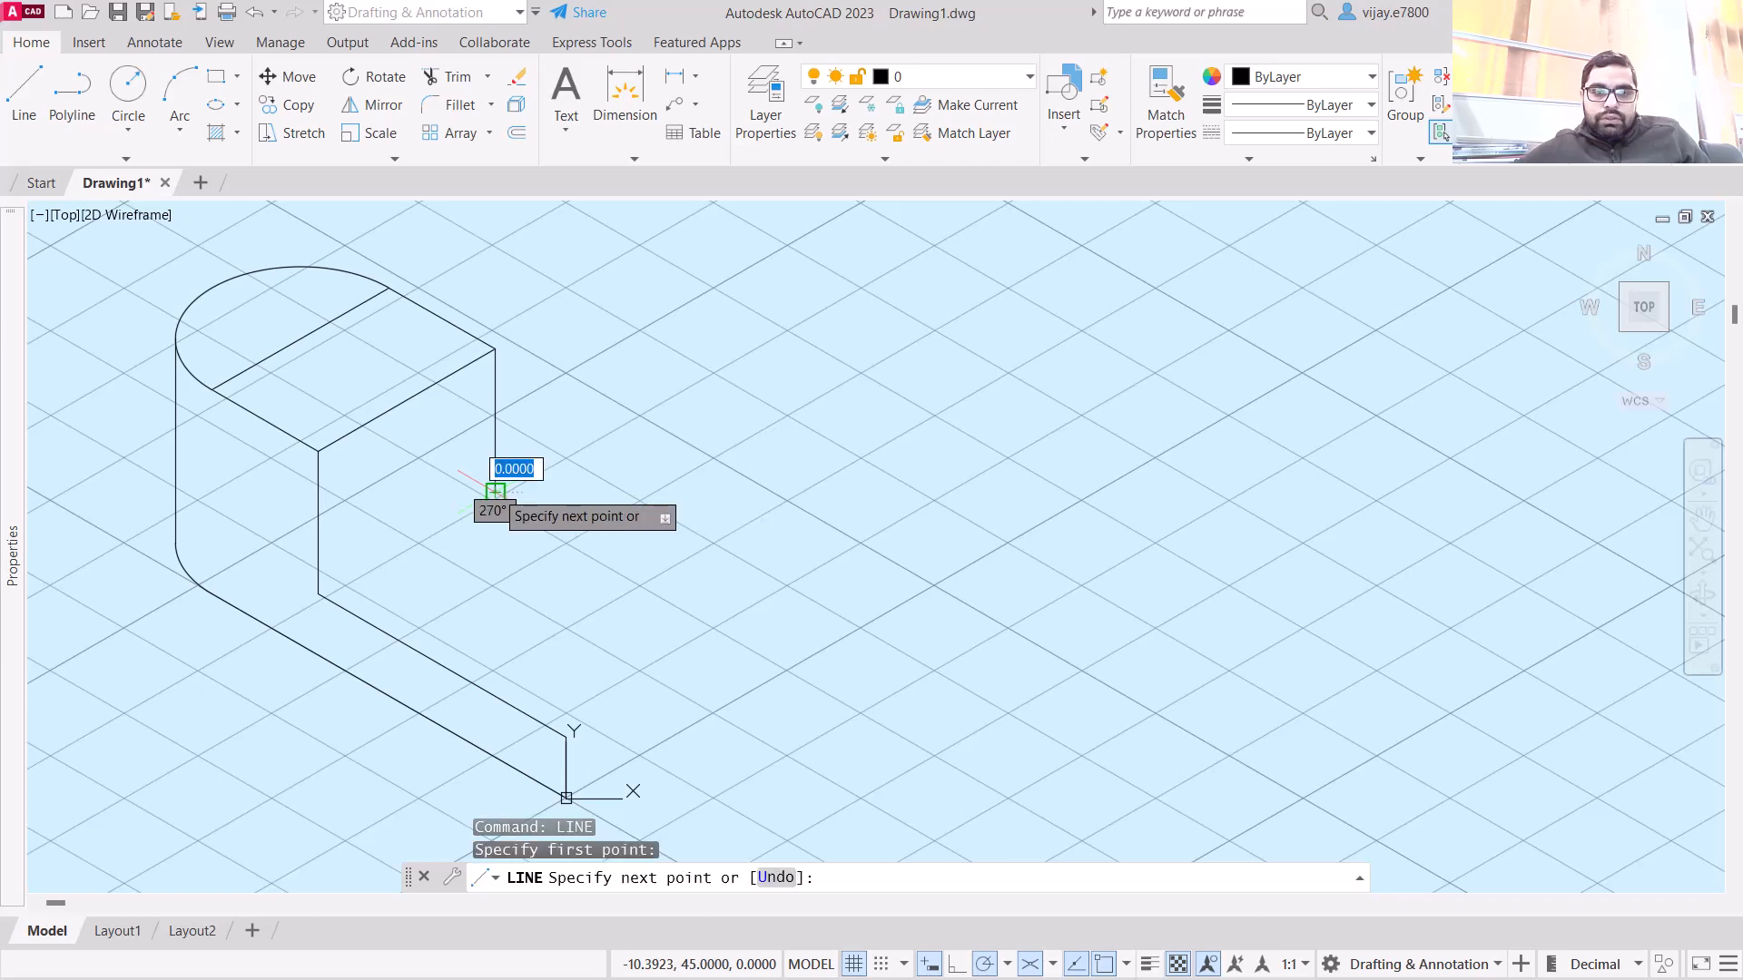
click(318, 594)
right_click(648, 574)
click(659, 572)
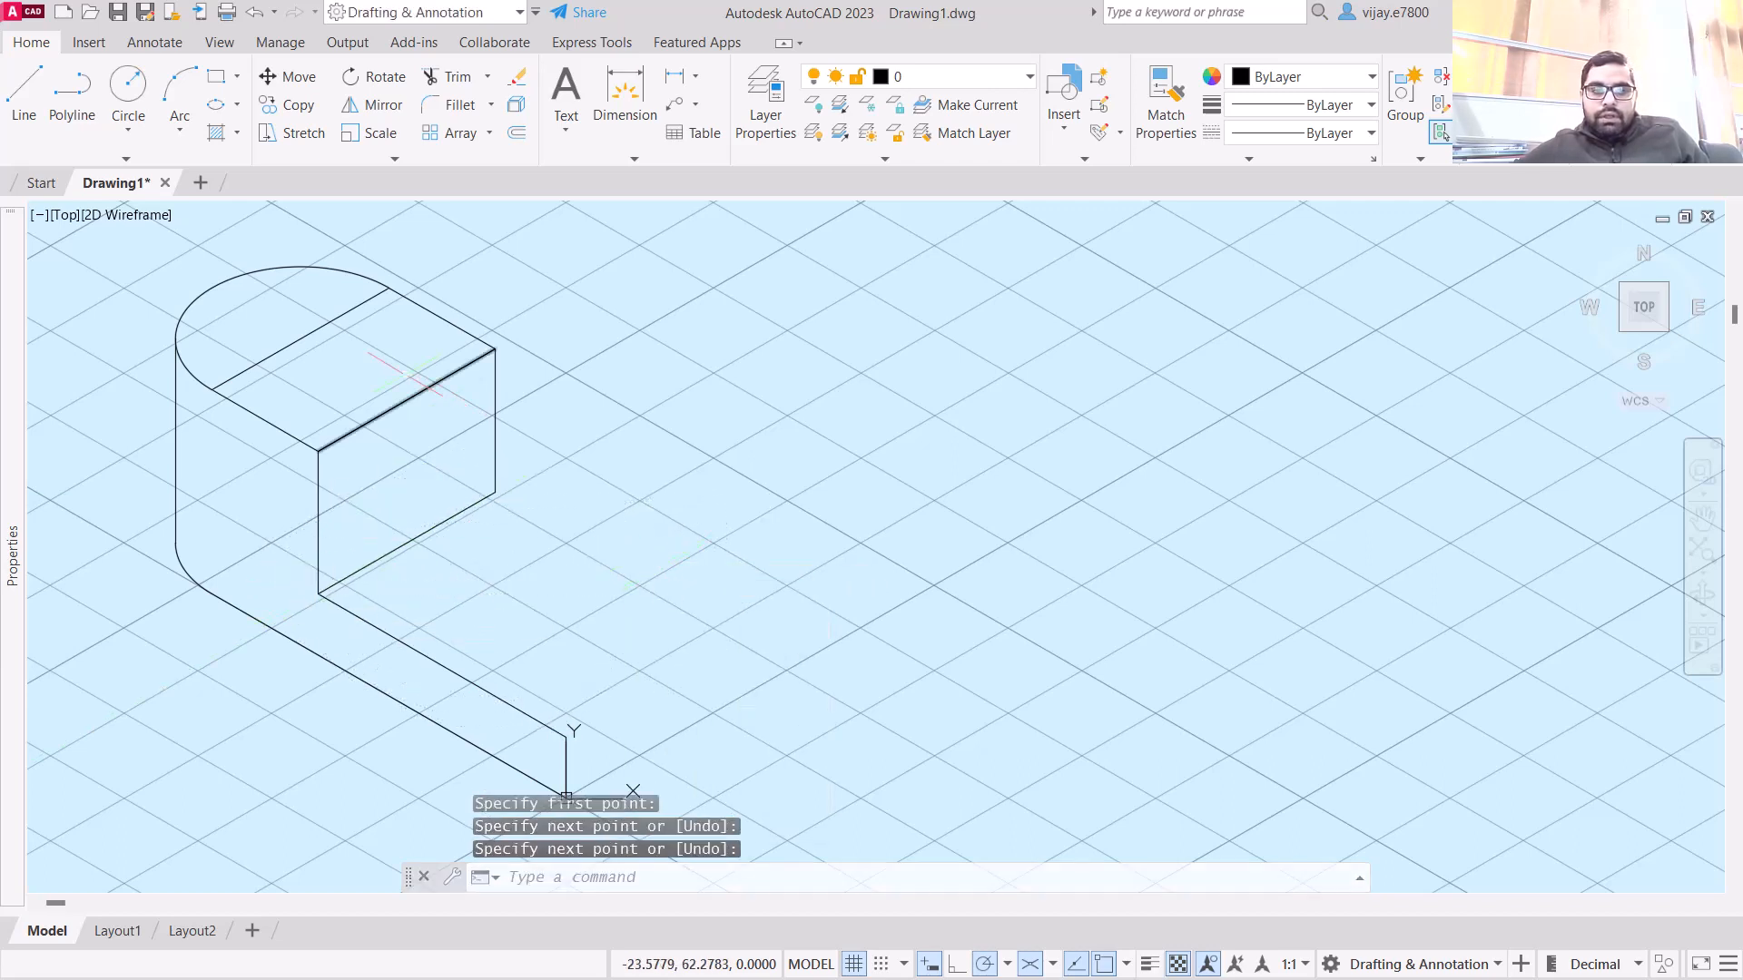
- Mark the rib's width on the upright's top front edge: from its midpoint, draw 3.5 units at 210°, then 7 units at 30°
click(25, 91)
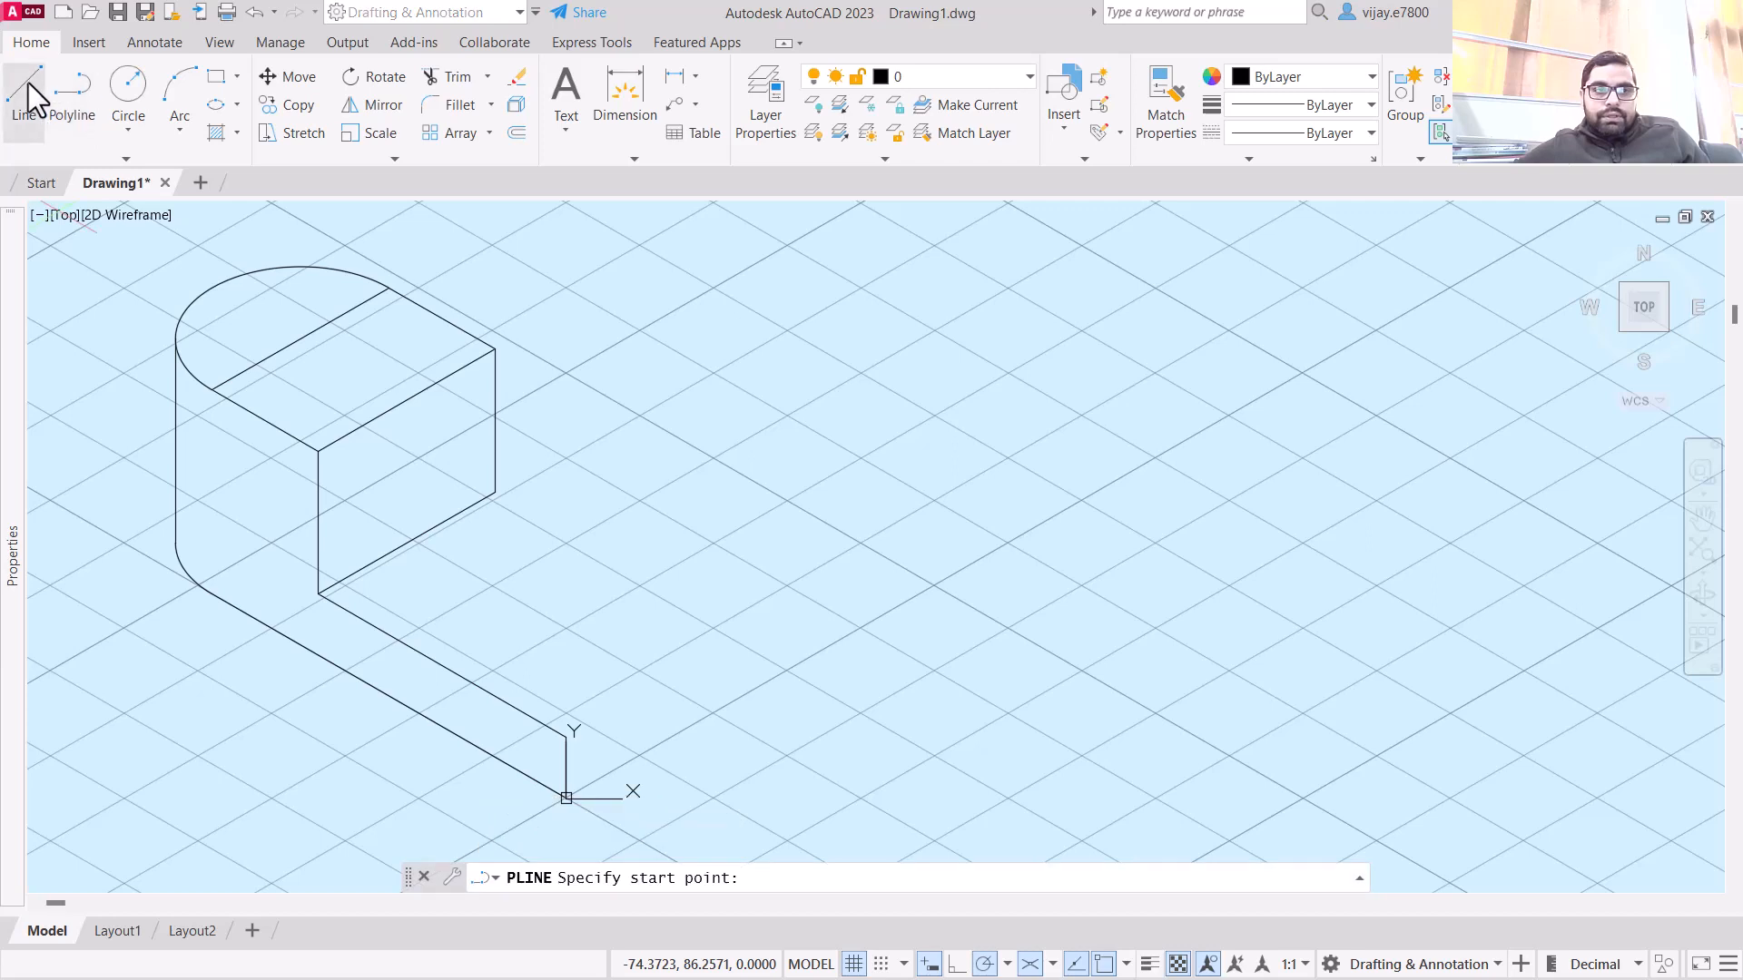
click(406, 396)
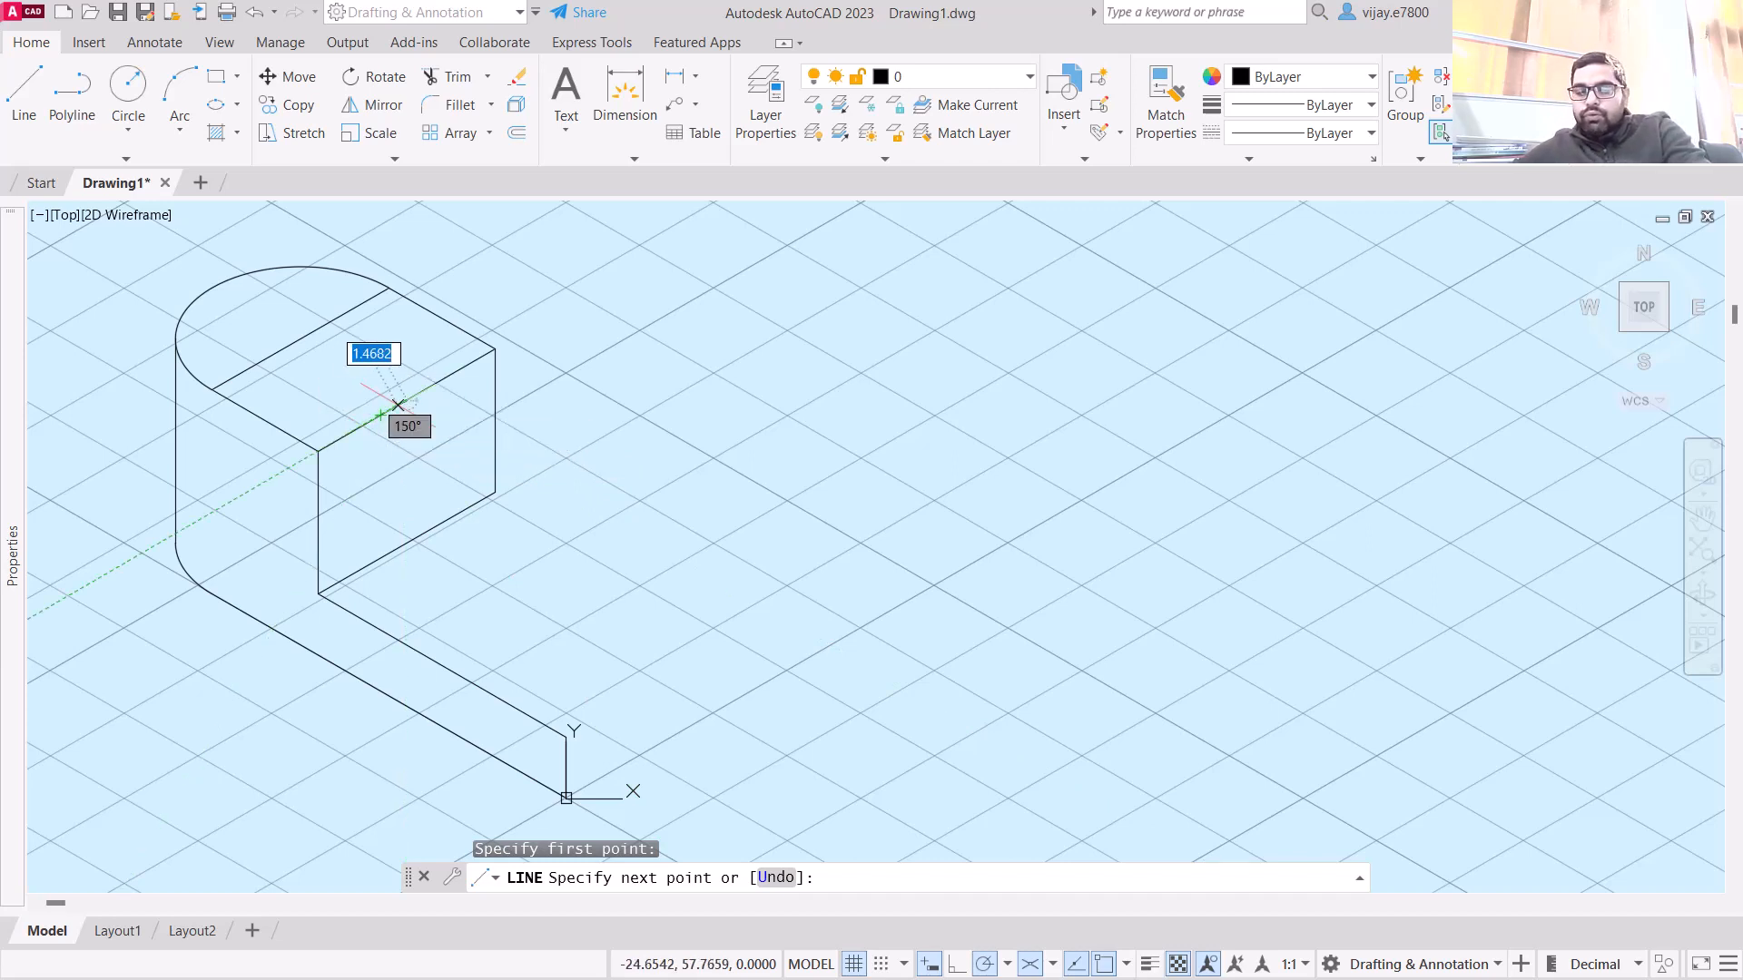
key(Return)
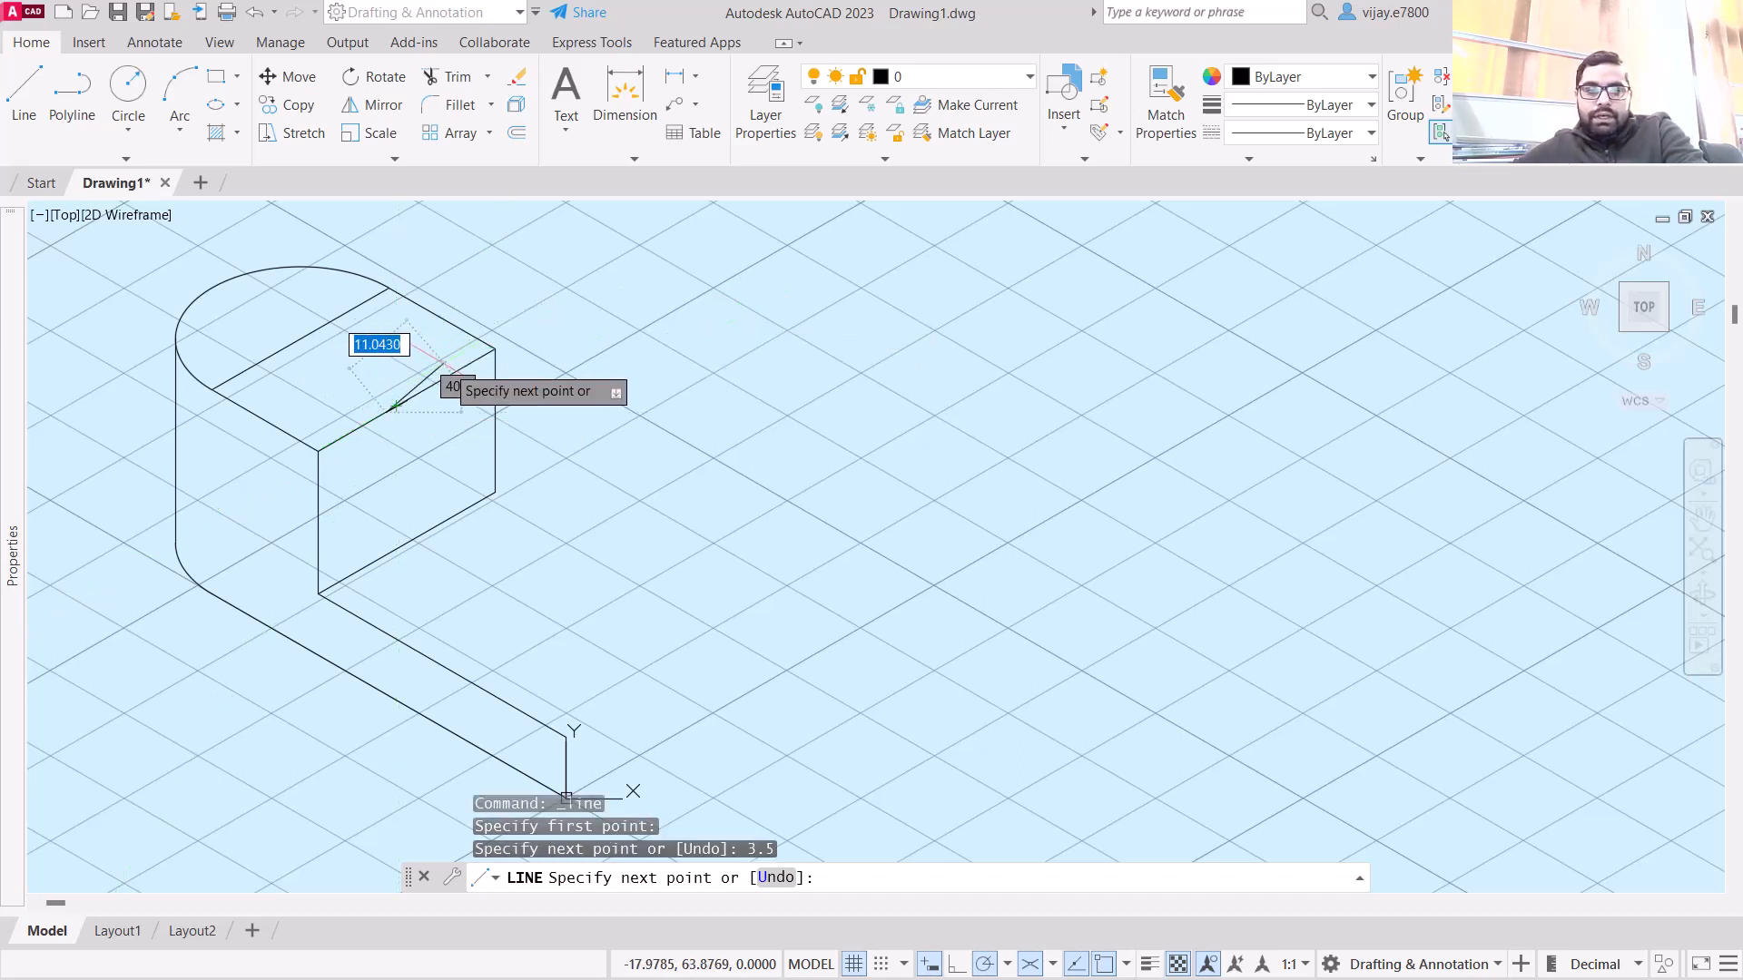
text(7)
key(Return)
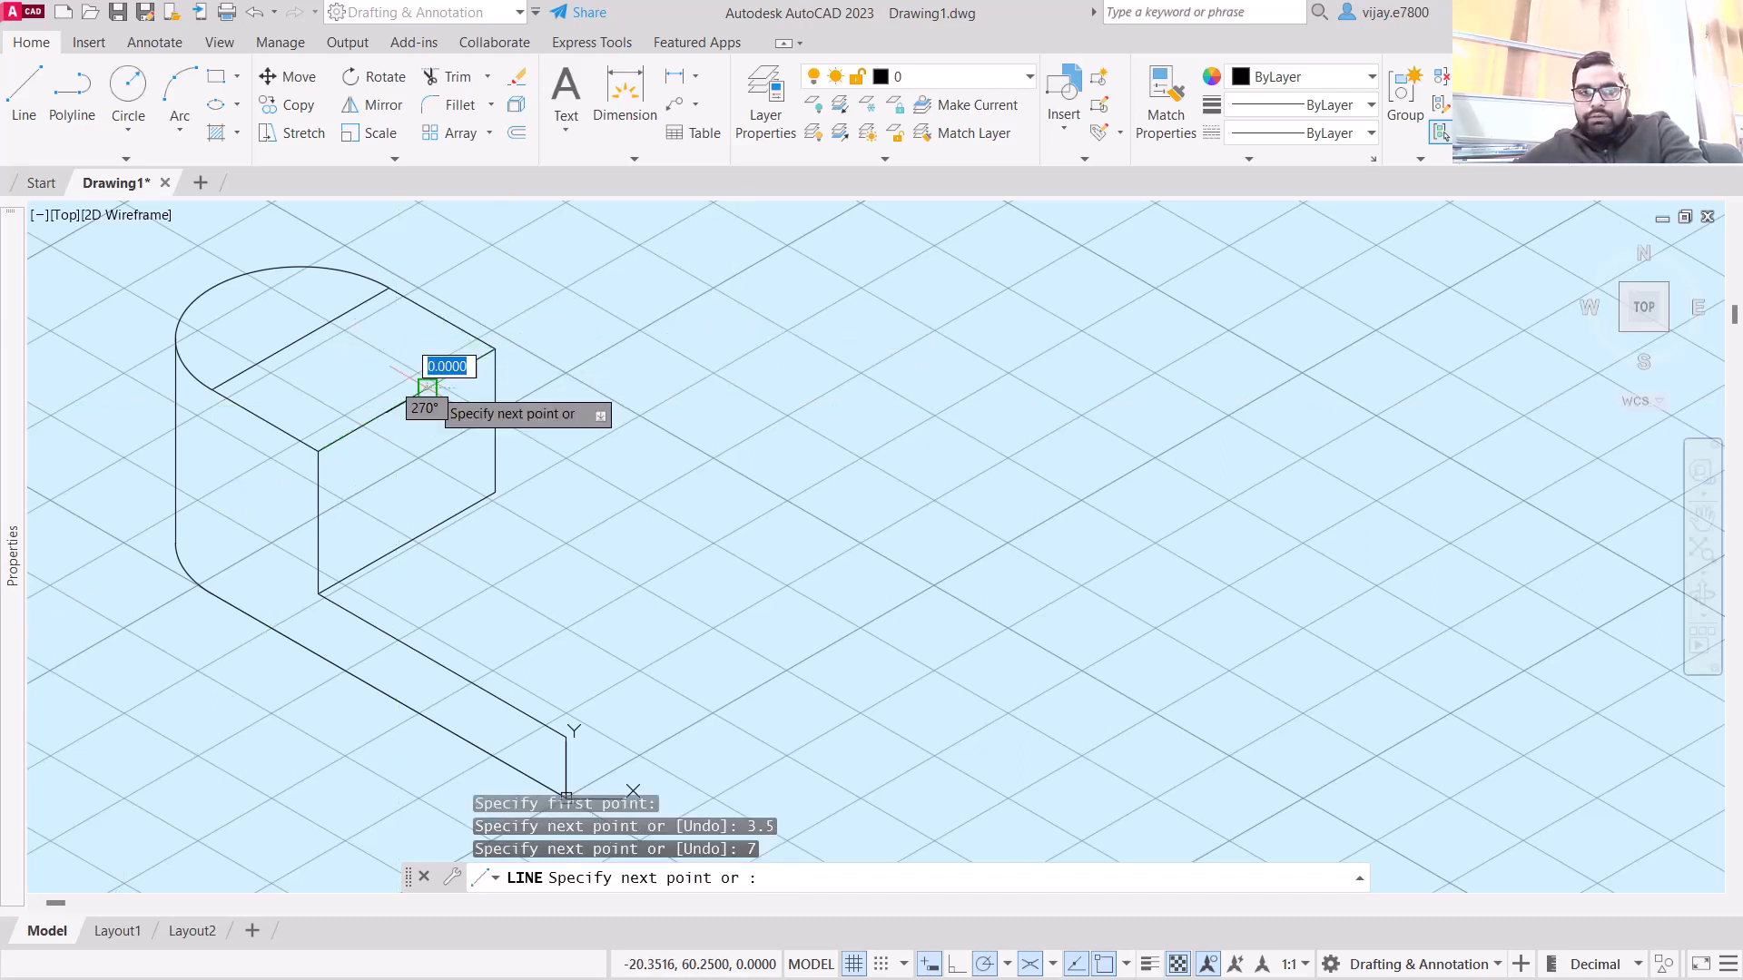
right_click(449, 417)
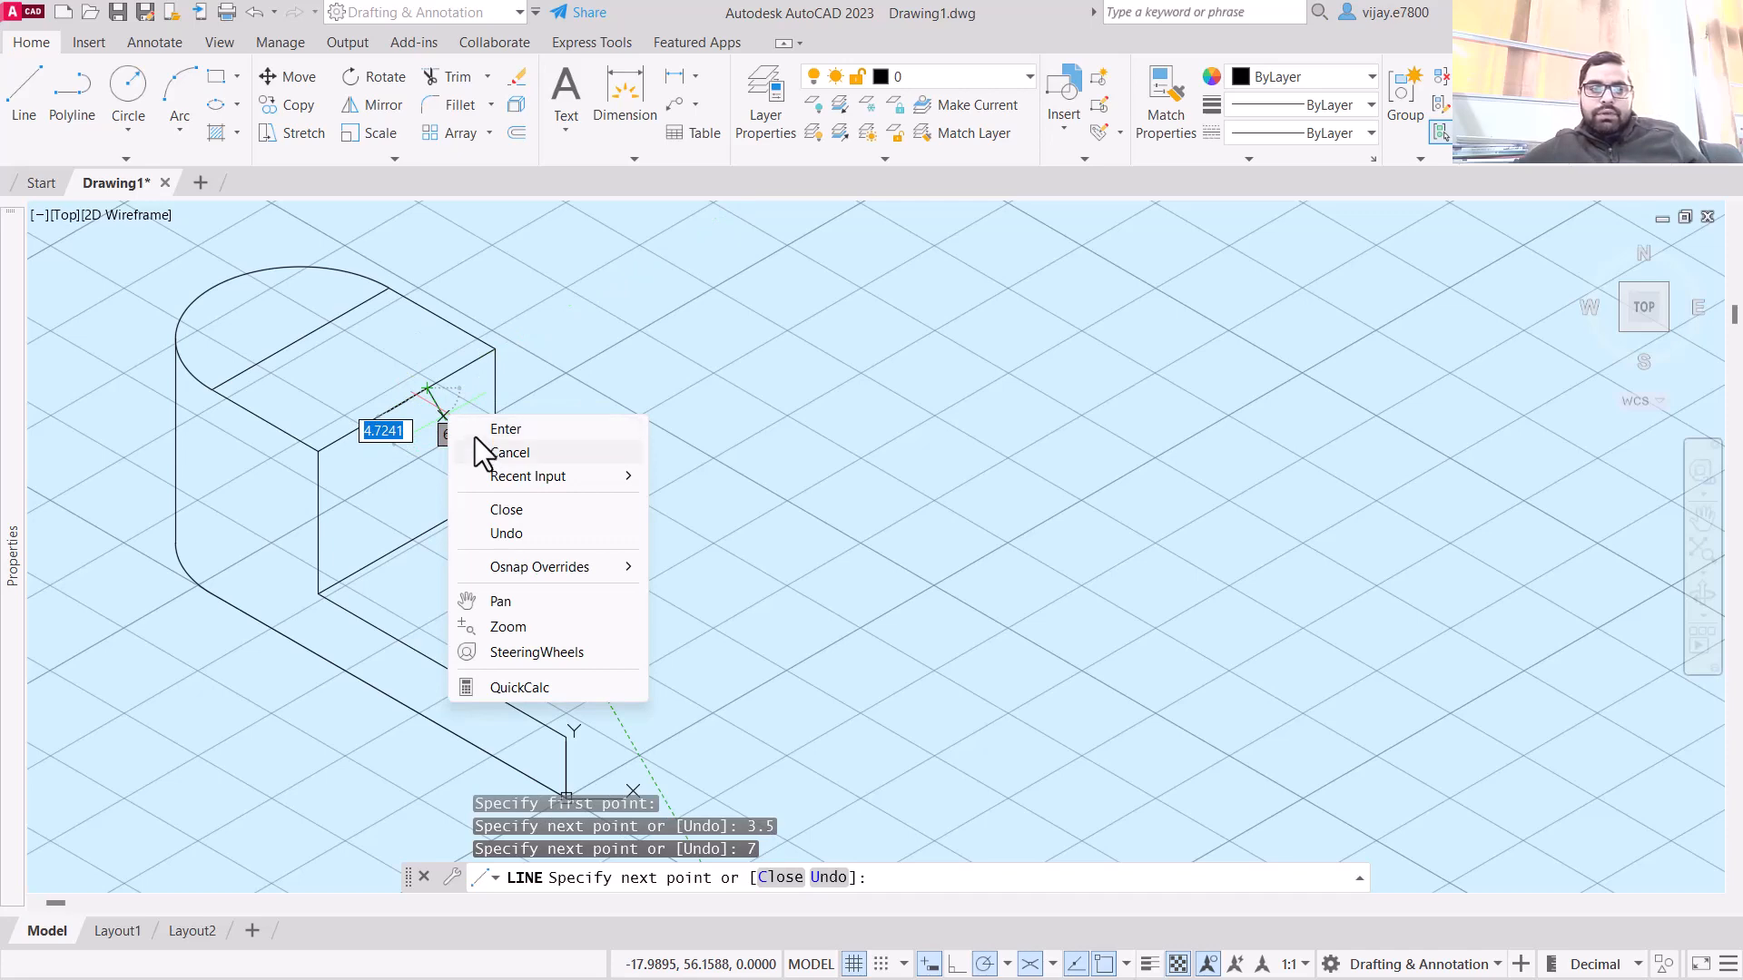
click(476, 430)
- From the base's upper front corner, draw a line 9 units at 150° along the top edge, then straight down to the bottom edge
scroll(475, 417, up, 4)
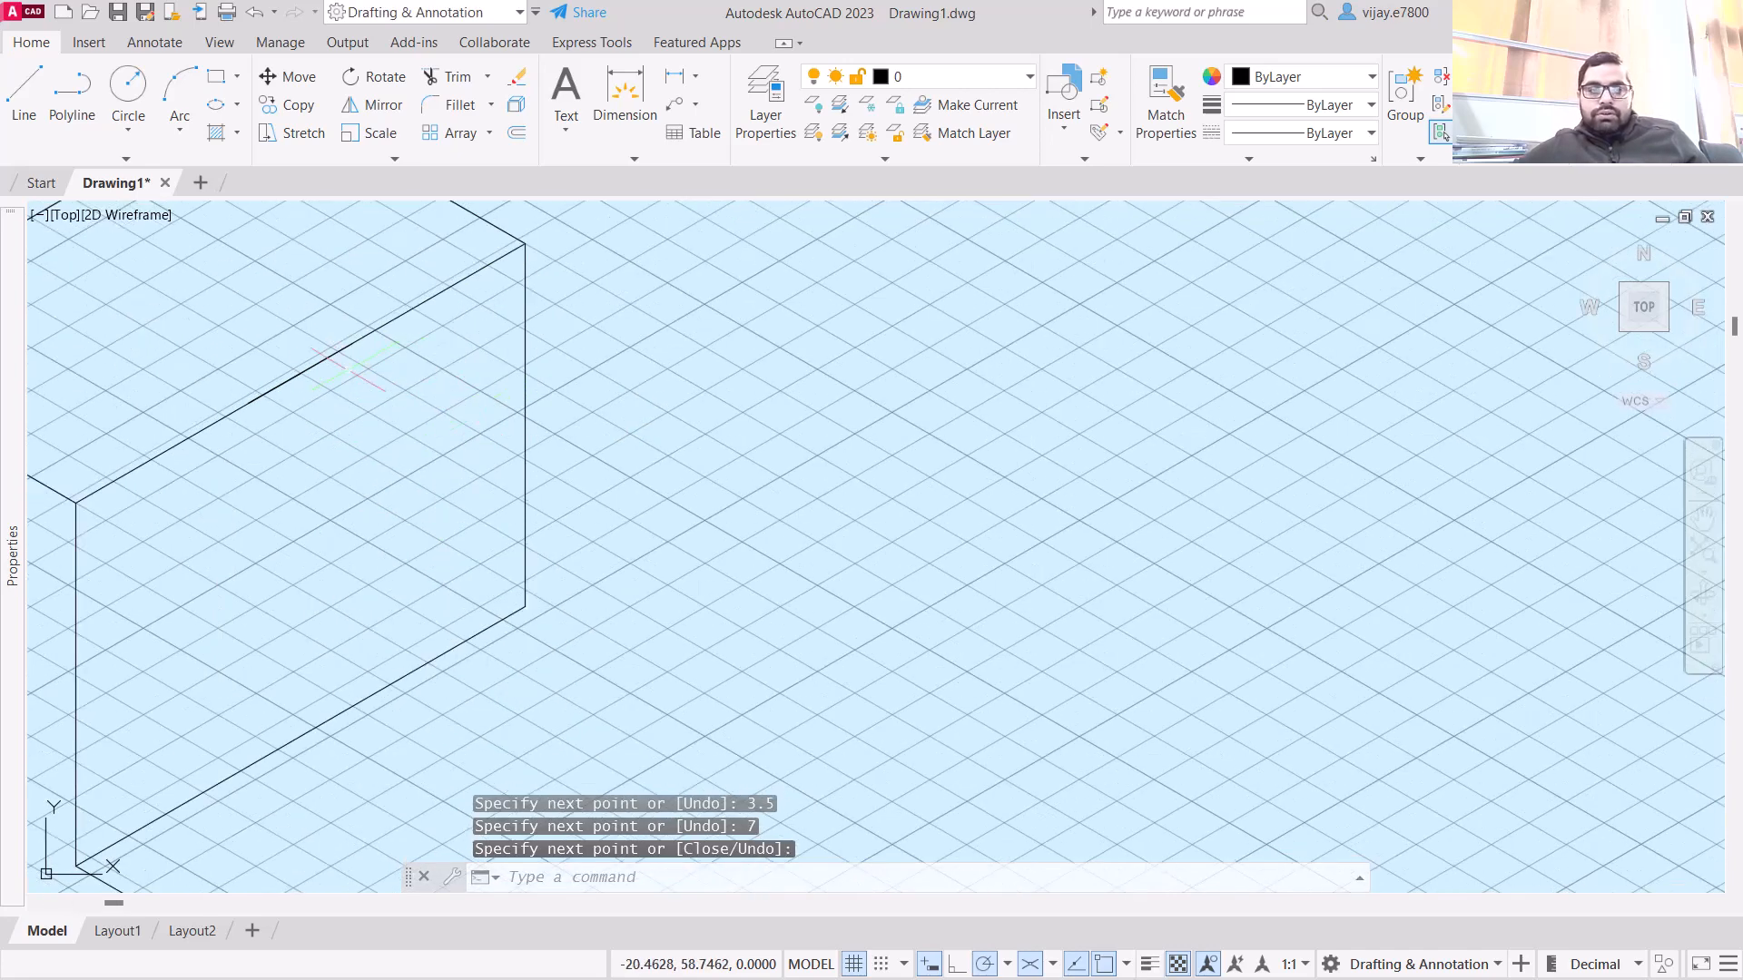
scroll(322, 360, down, 5)
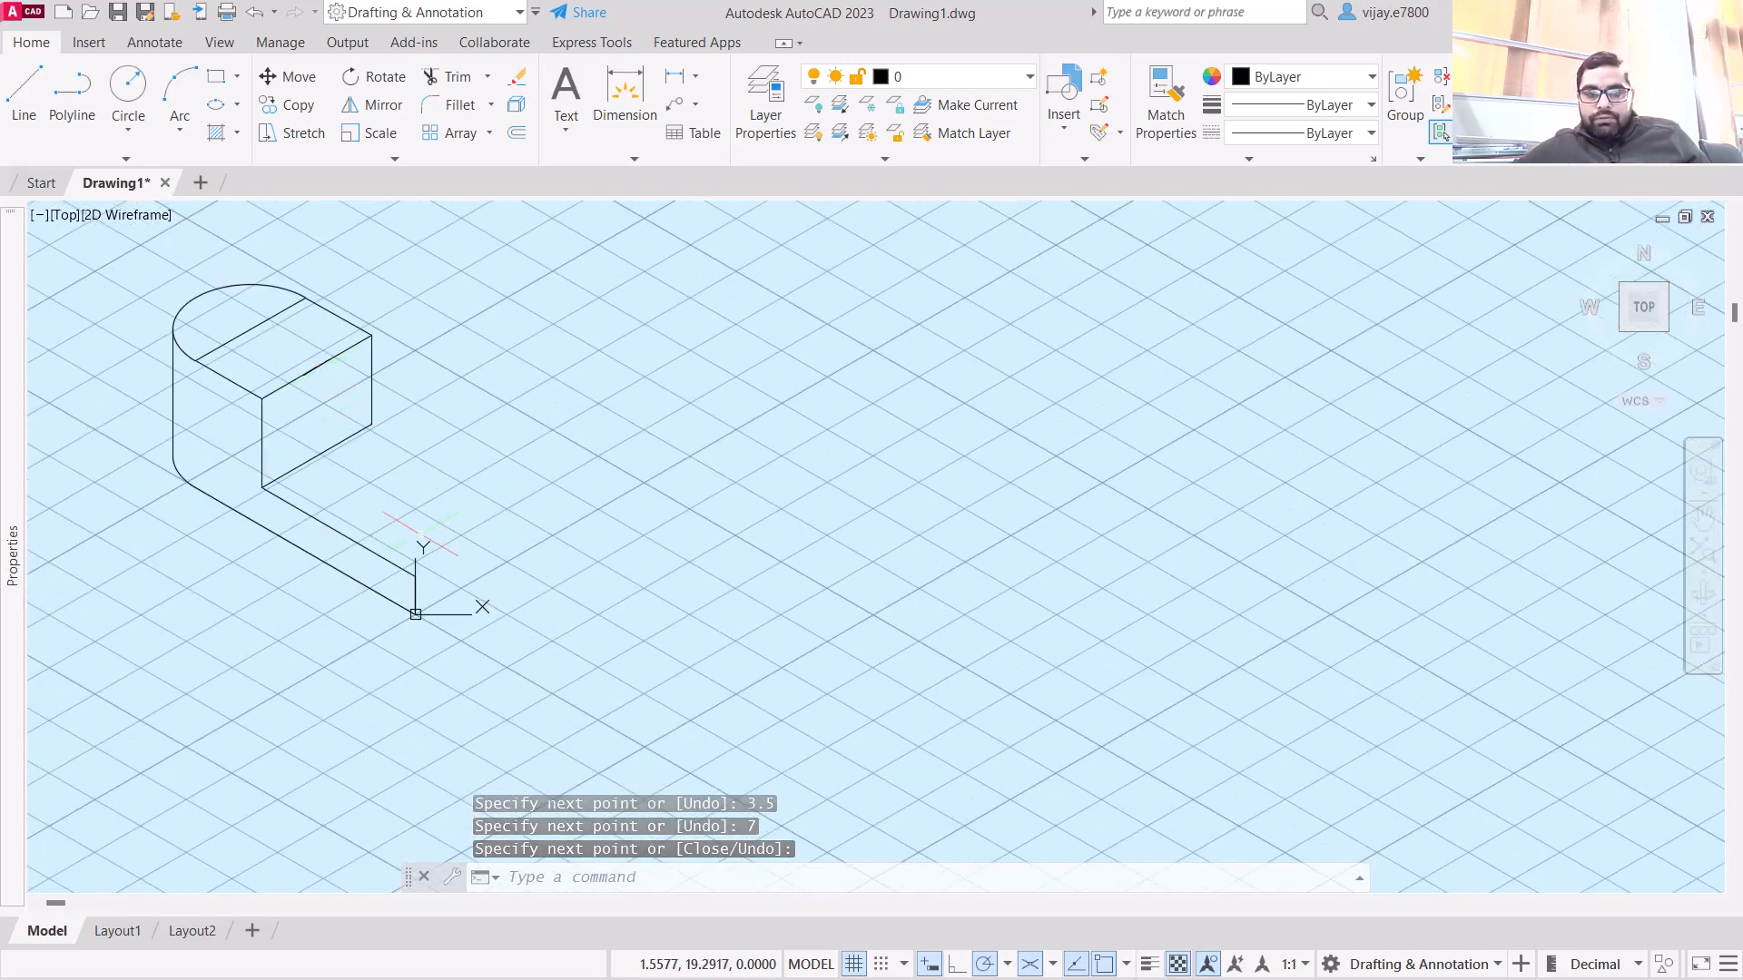
scroll(415, 590, up, 4)
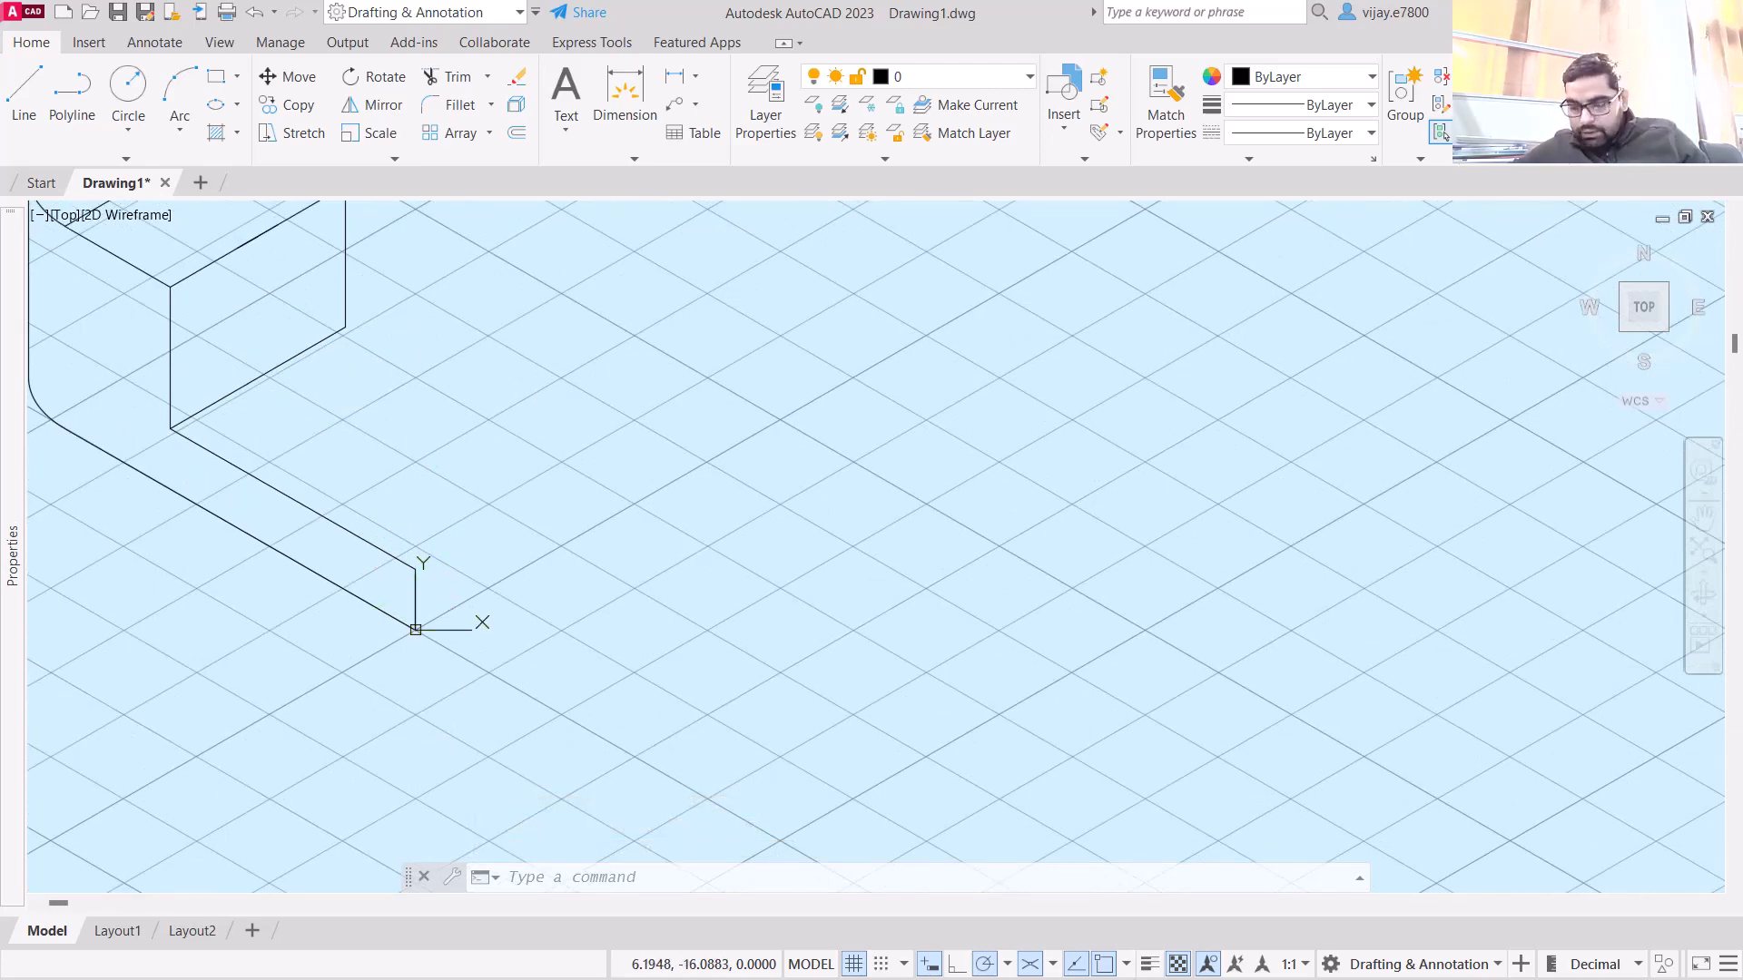
scroll(400, 721, up, 2)
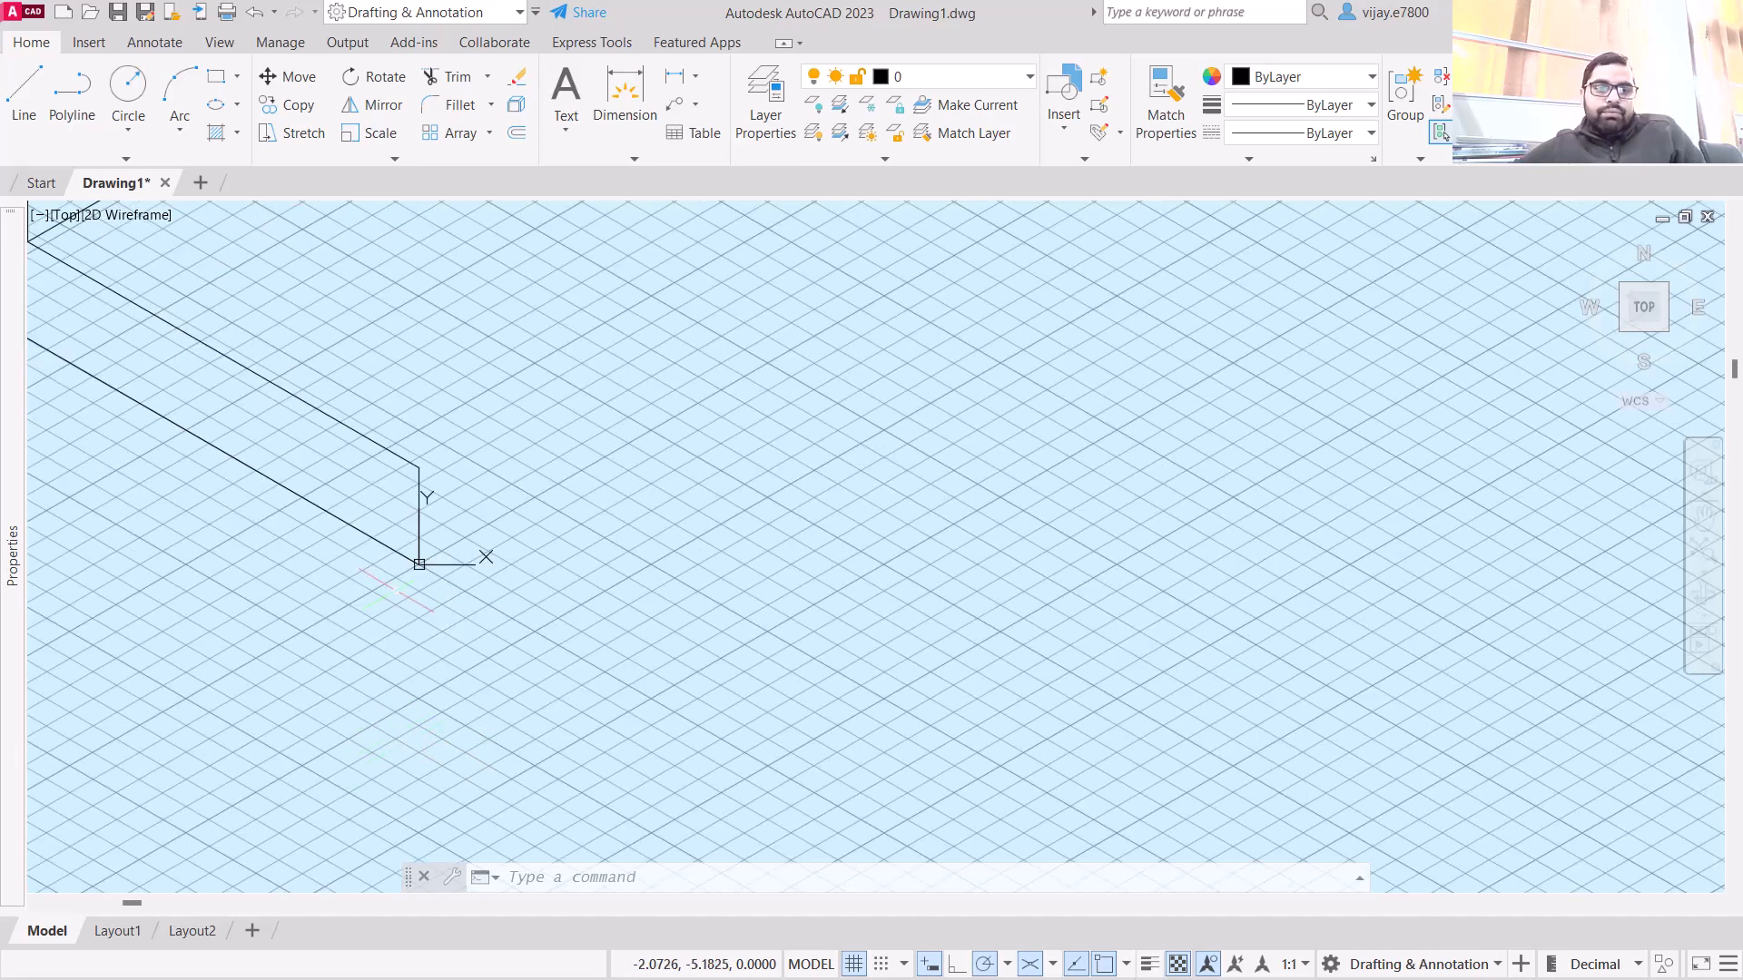
click(18, 98)
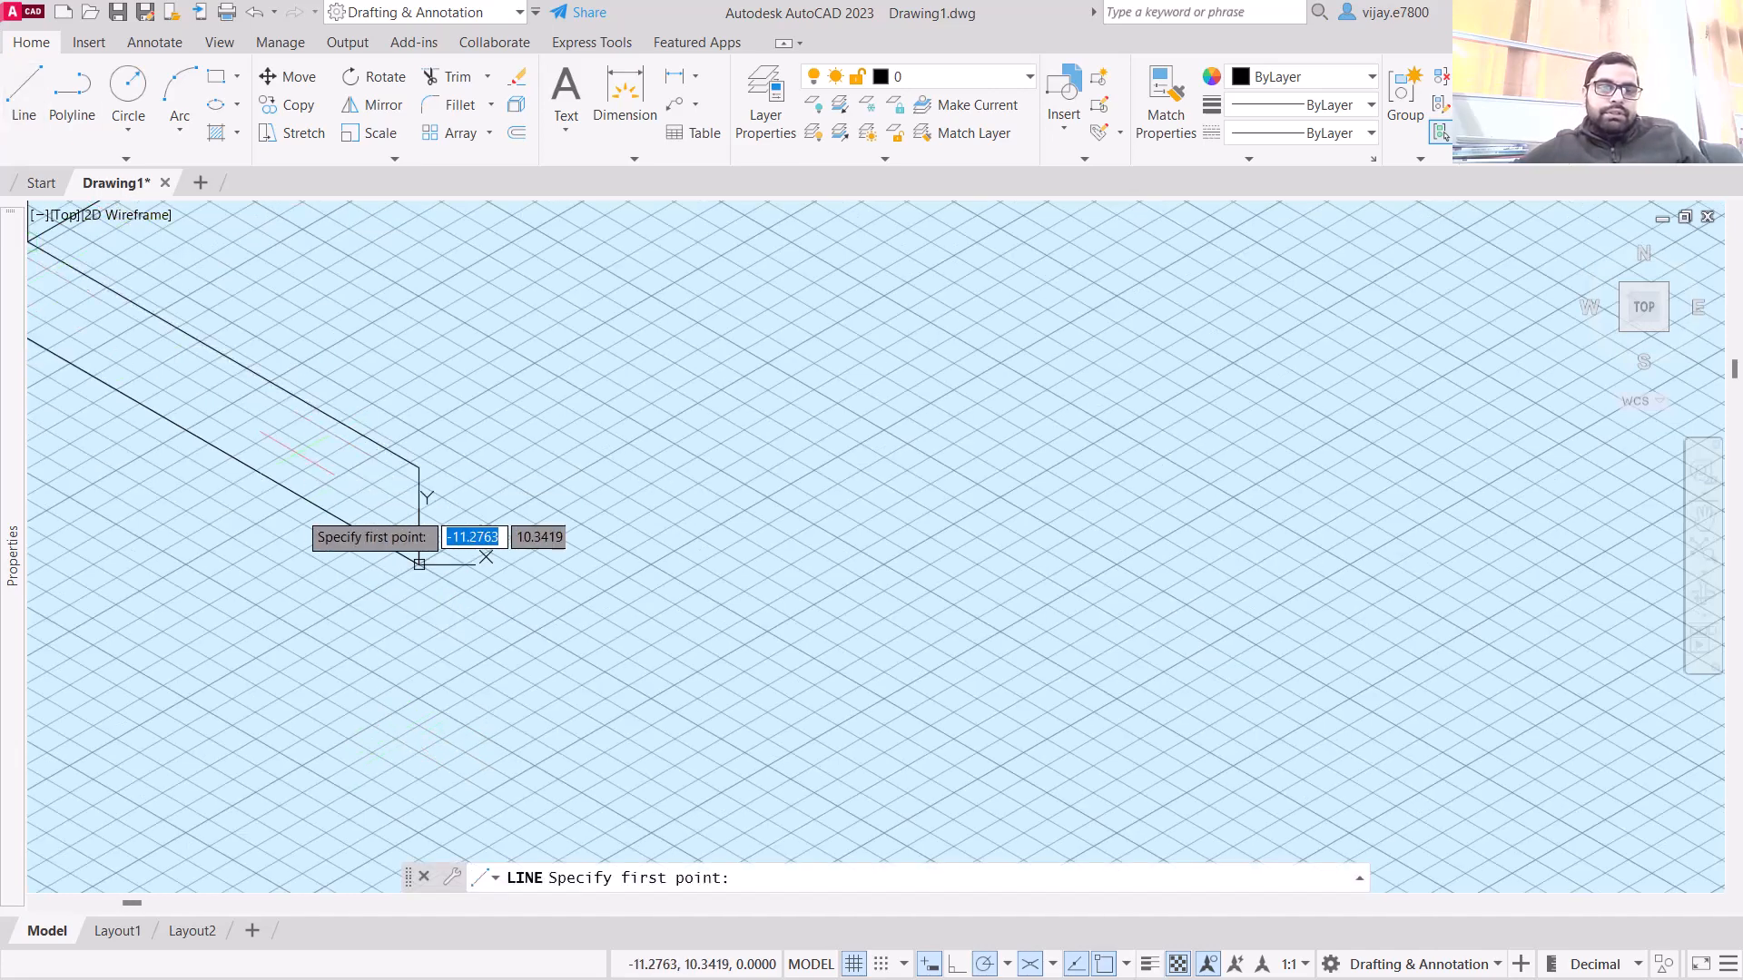
click(419, 466)
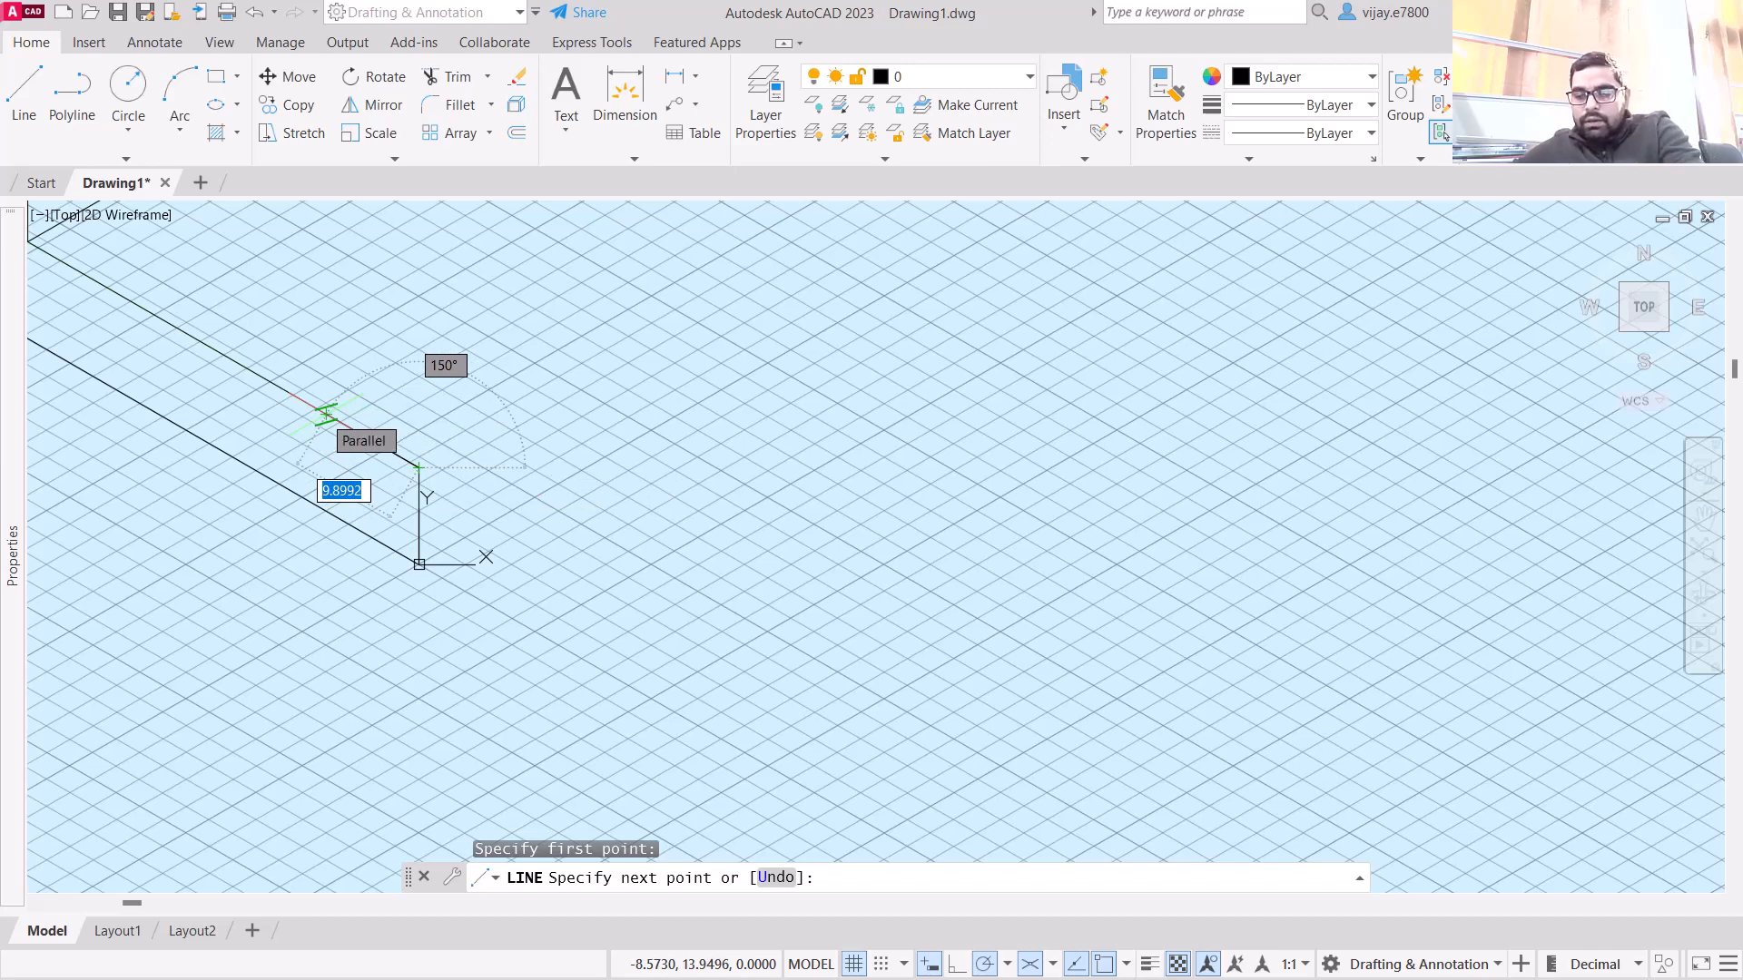
text(9)
key(Return)
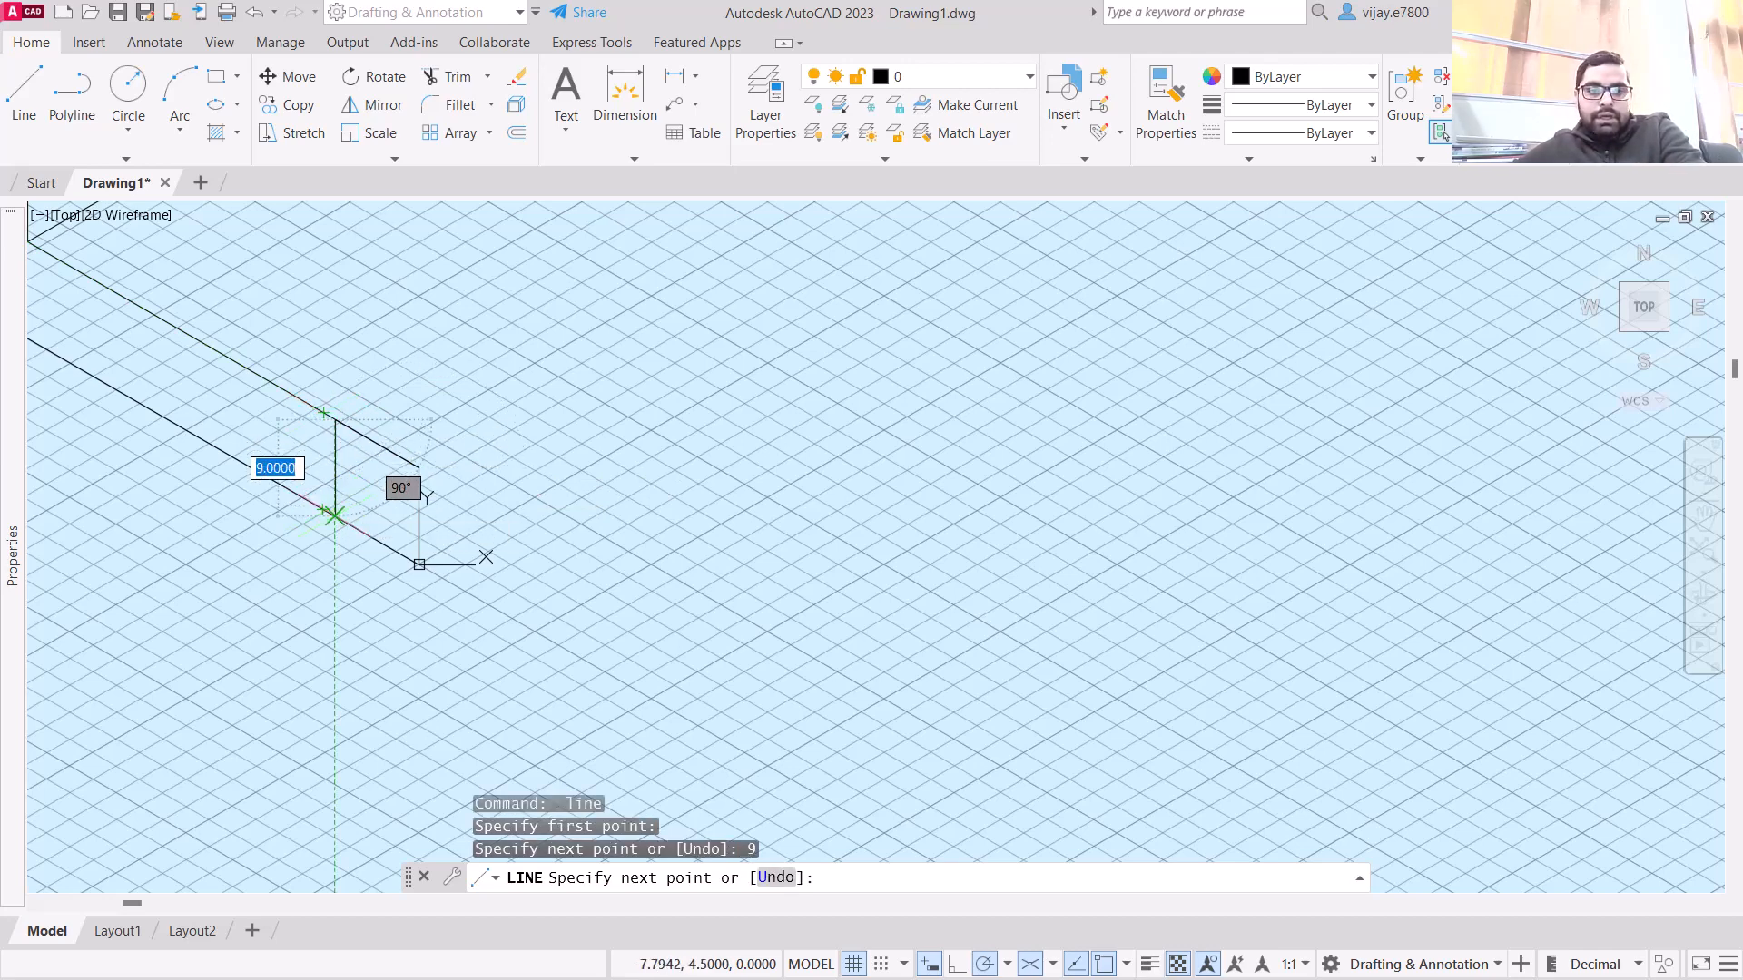
click(333, 421)
right_click(415, 442)
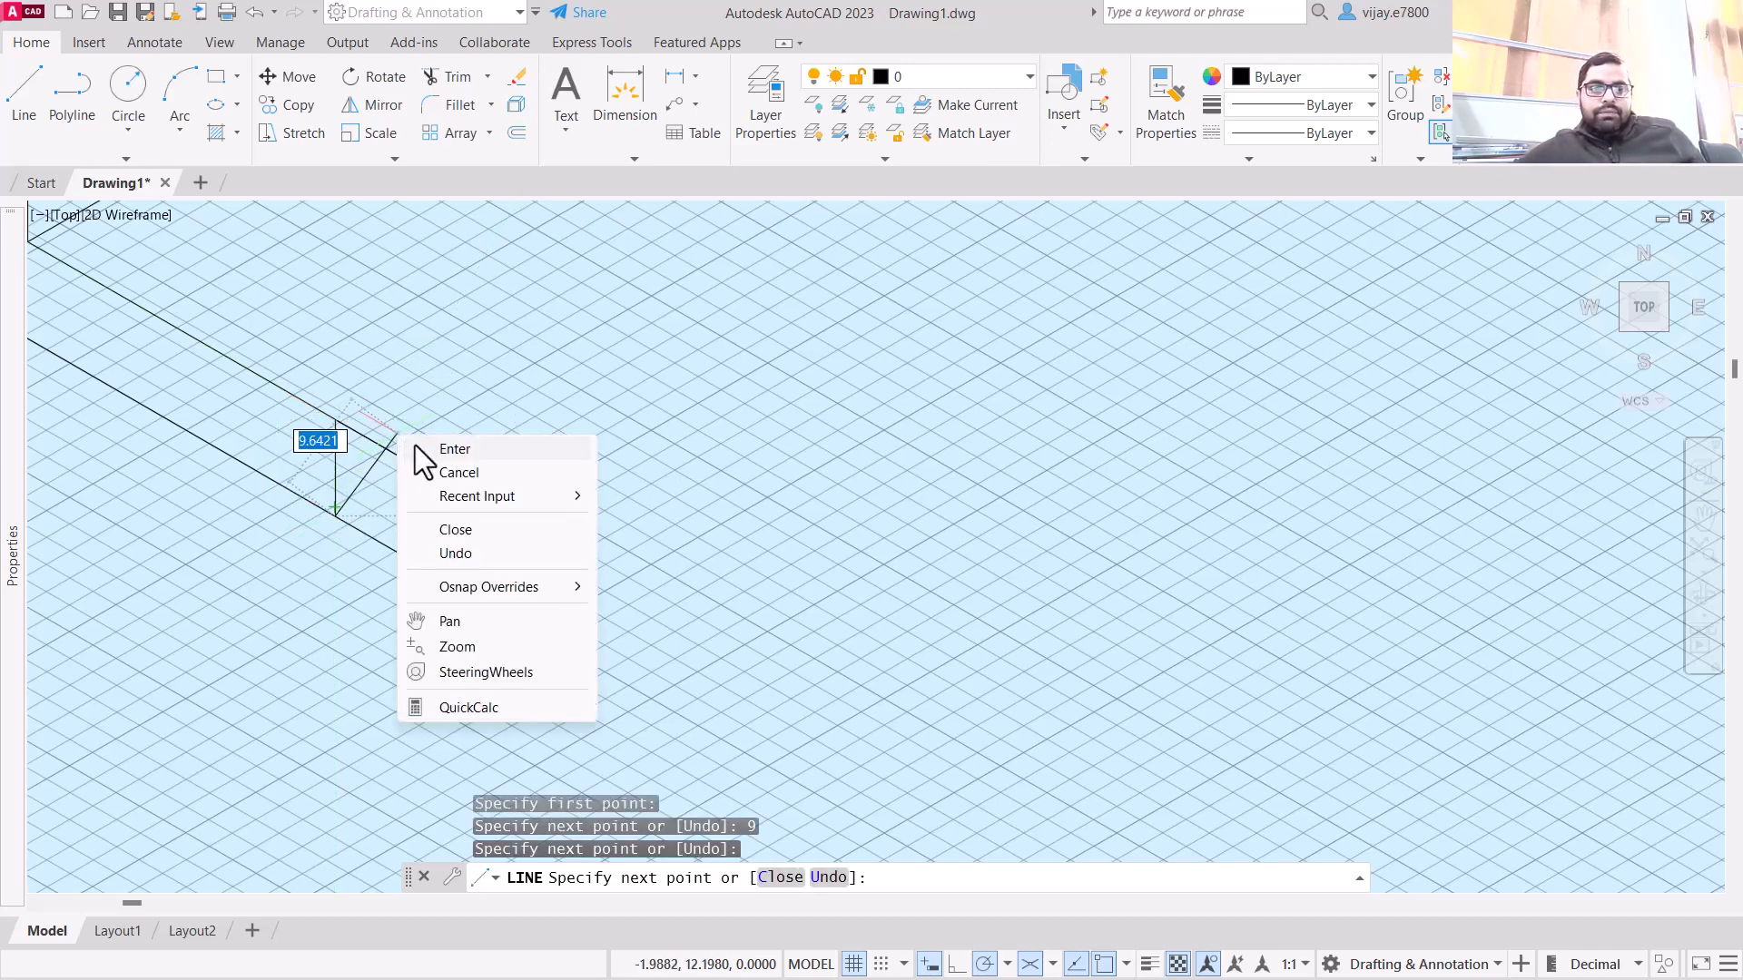
click(427, 447)
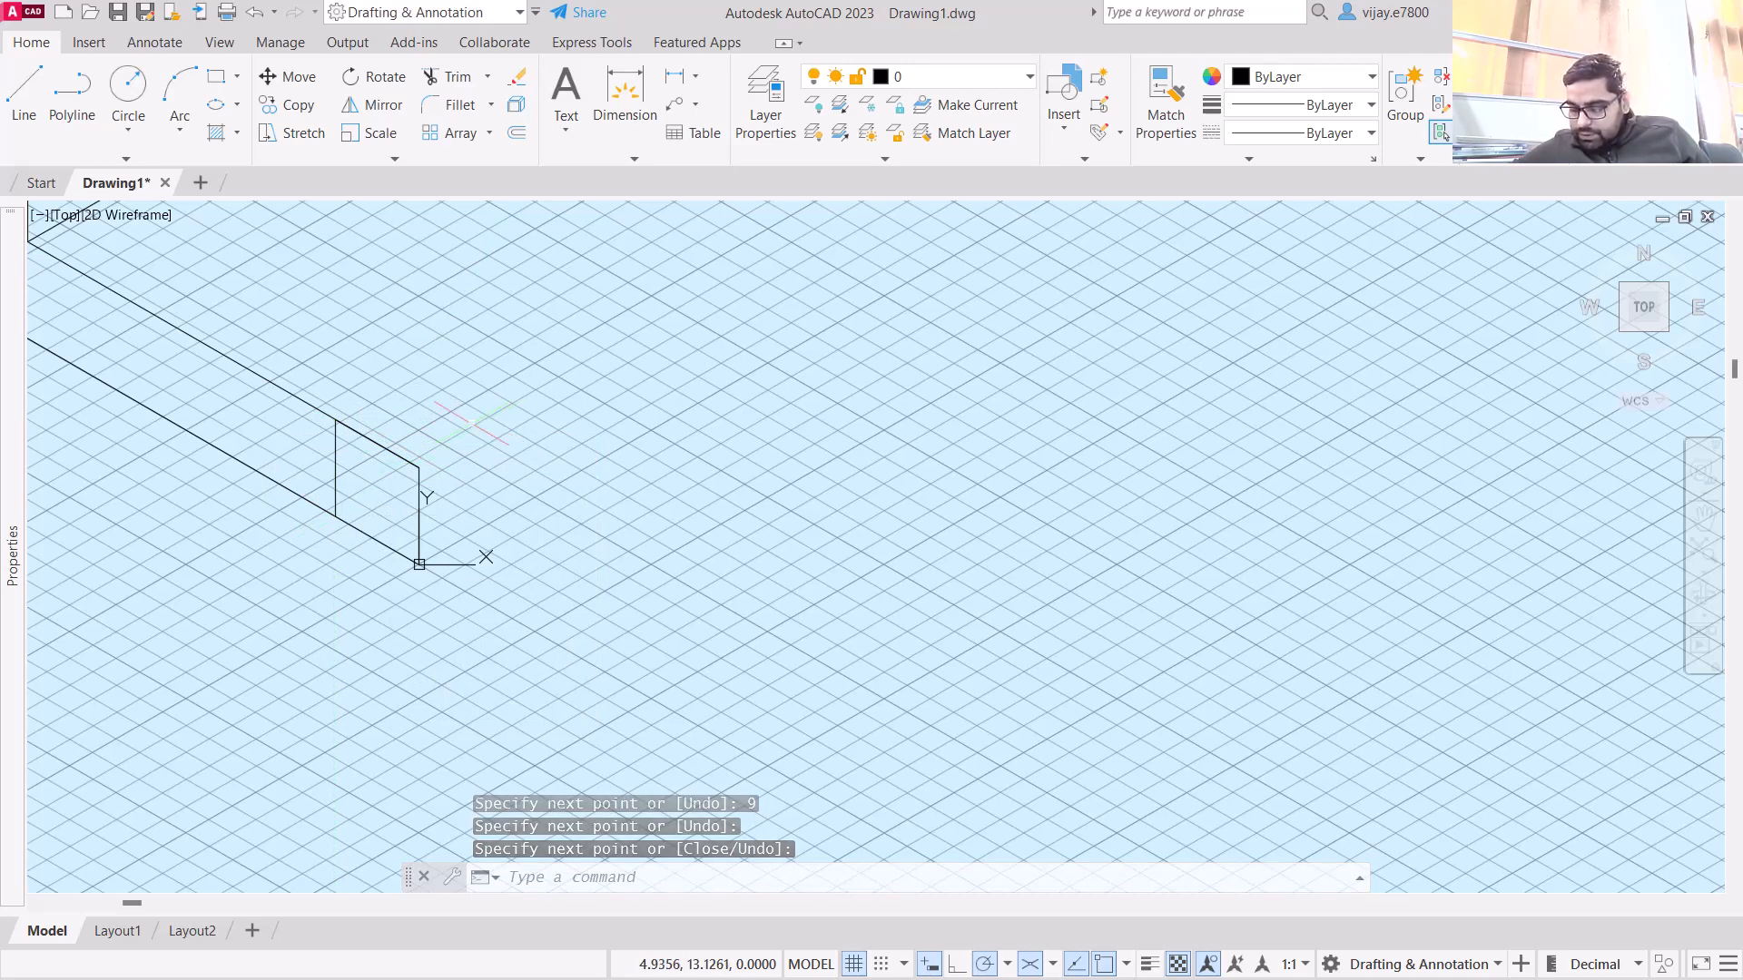
- Draw the base's end face from its upper front corner: 30 units at 30°, 9 units straight down, and back to the lower front corner
click(24, 90)
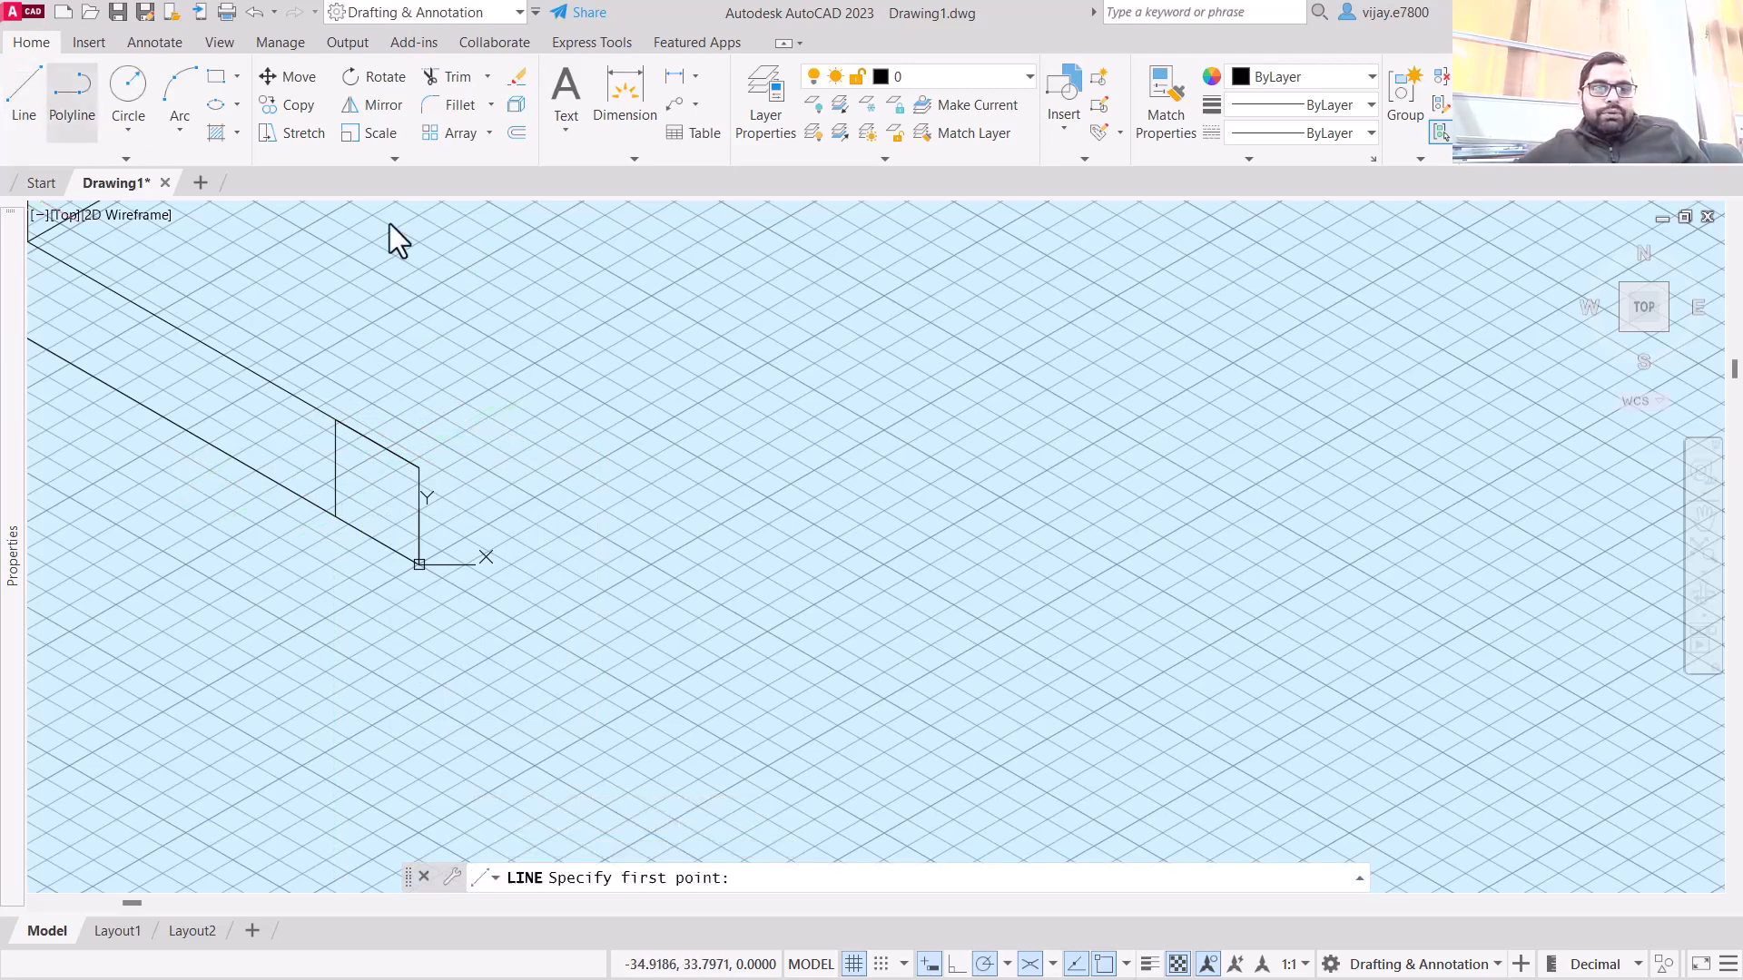
click(418, 468)
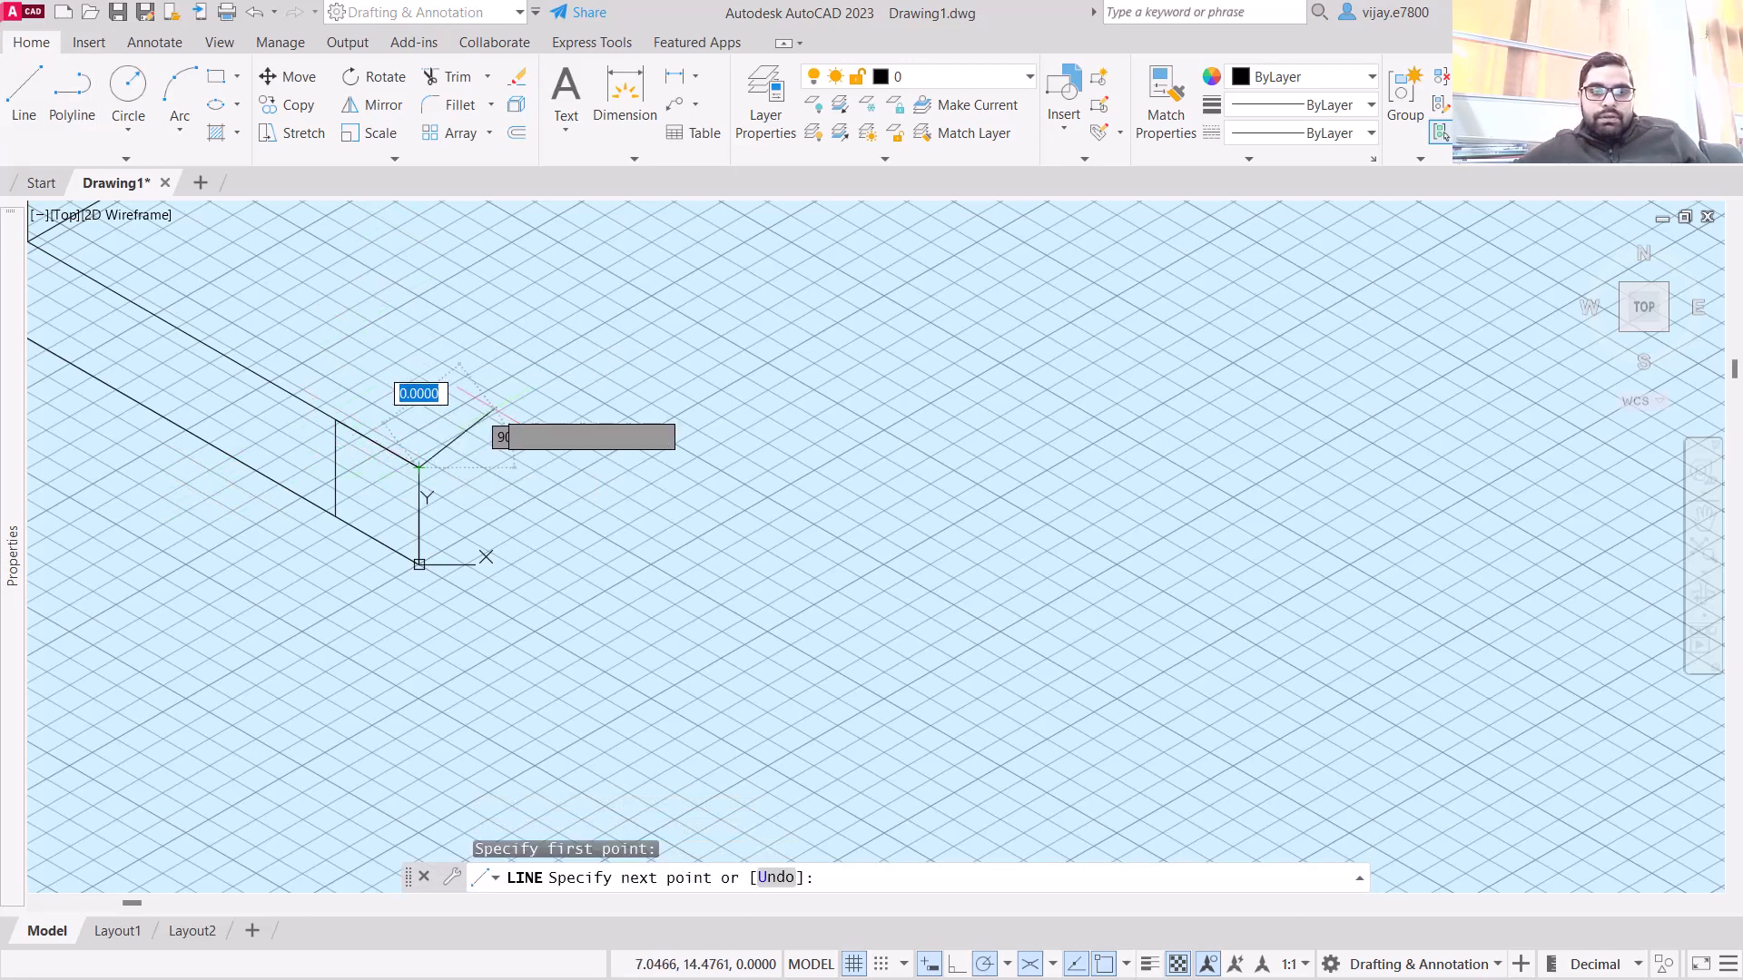
text(30)
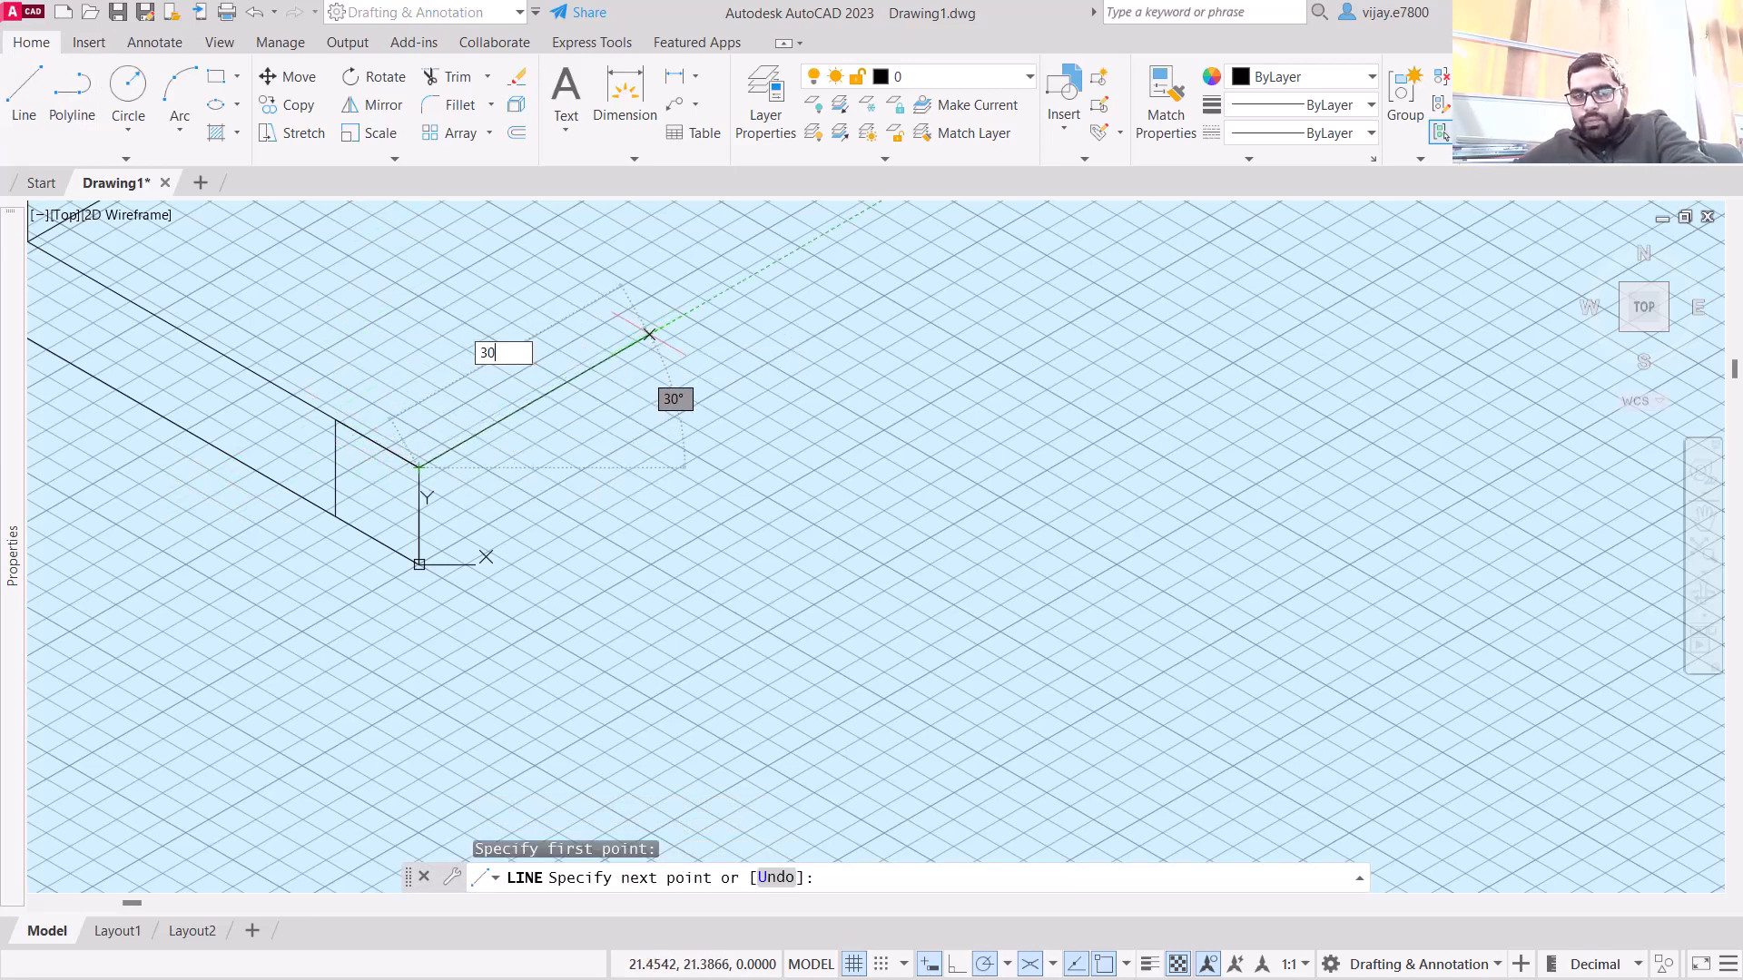
key(Return)
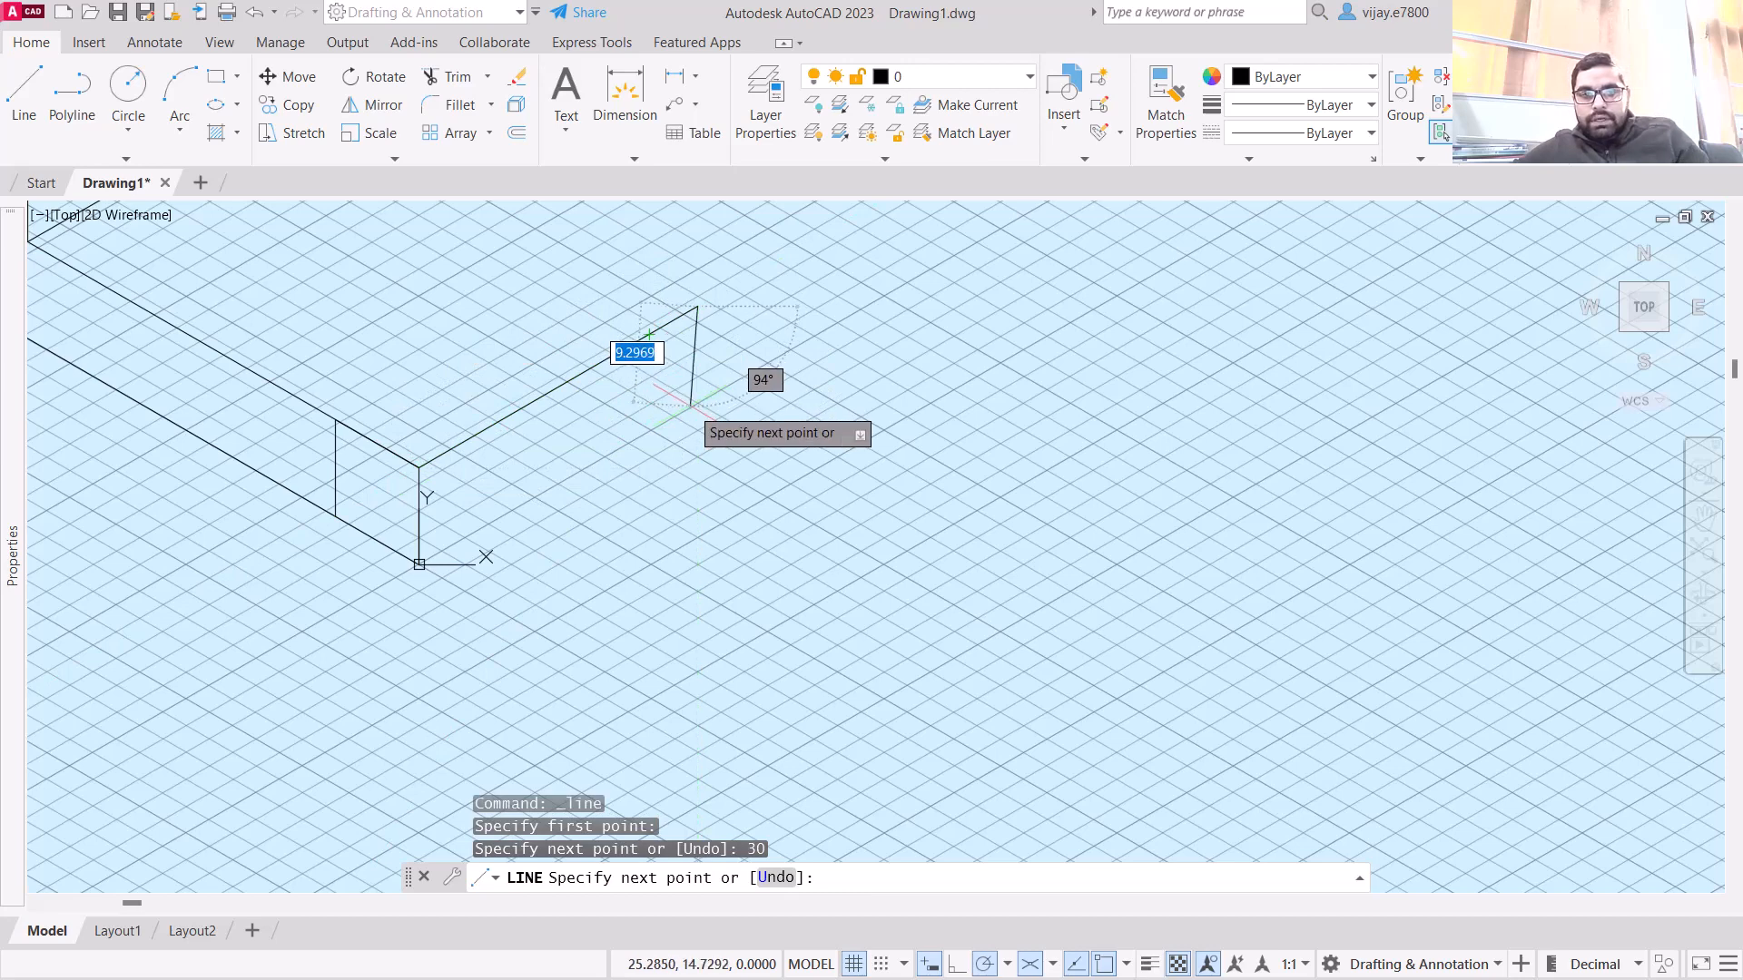
text(9)
key(Return)
key(Return)
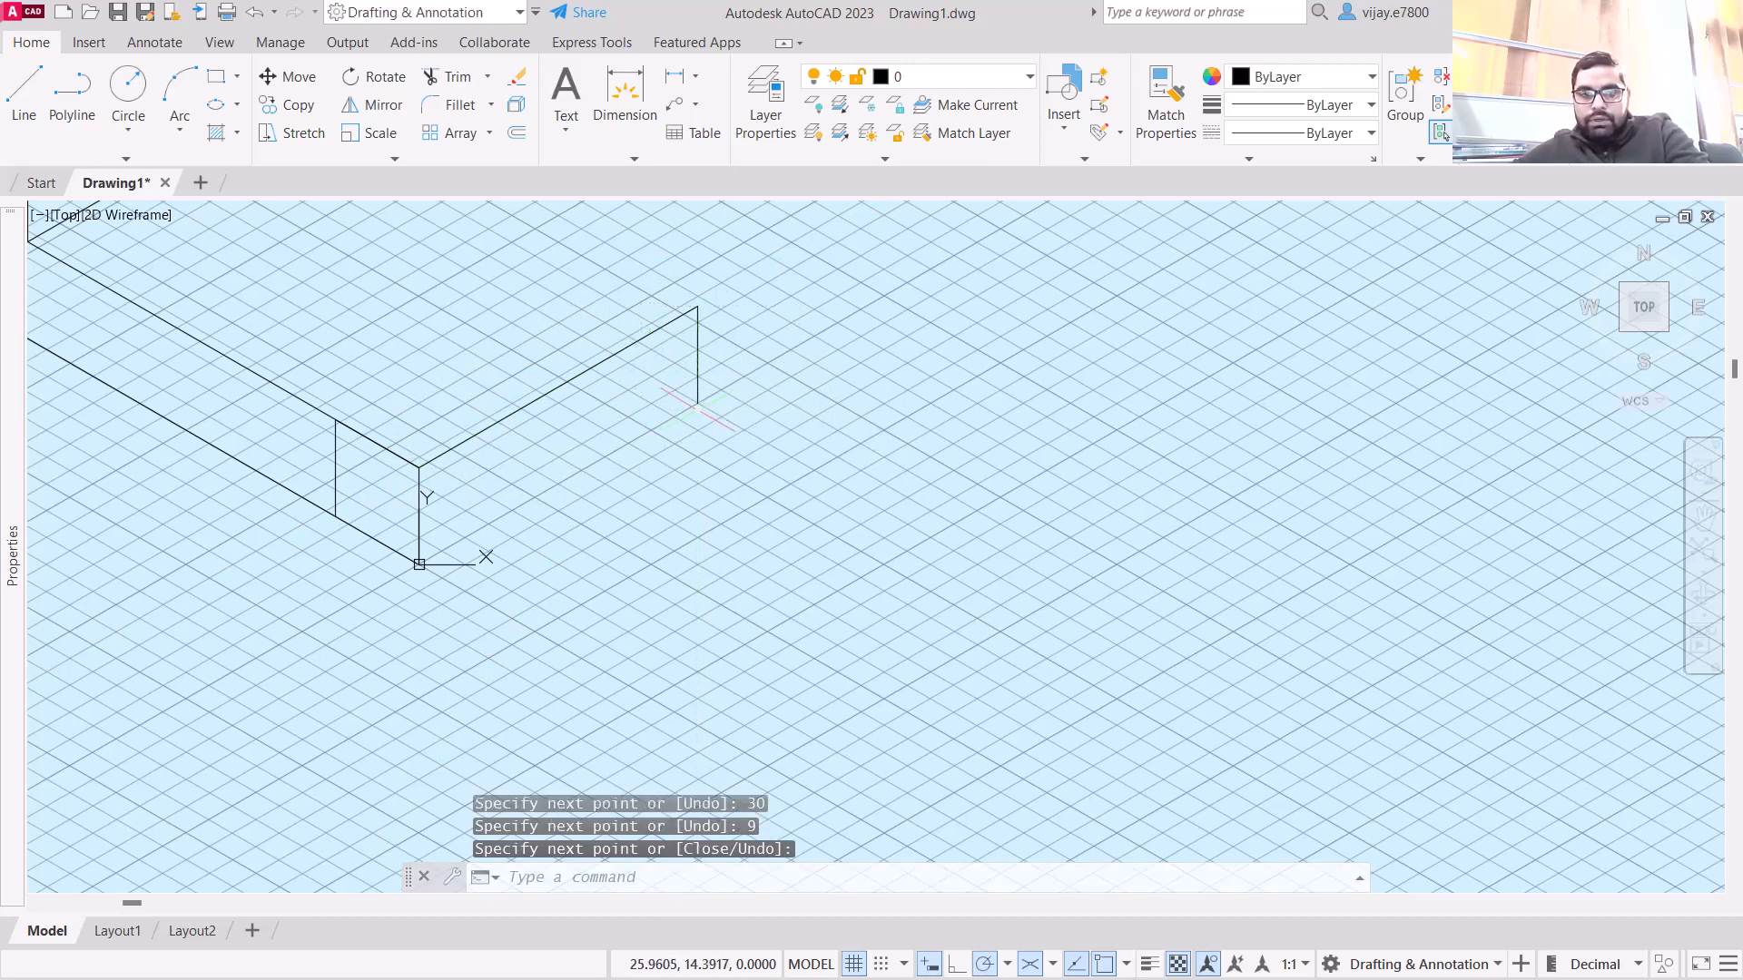
right_click(727, 392)
click(742, 396)
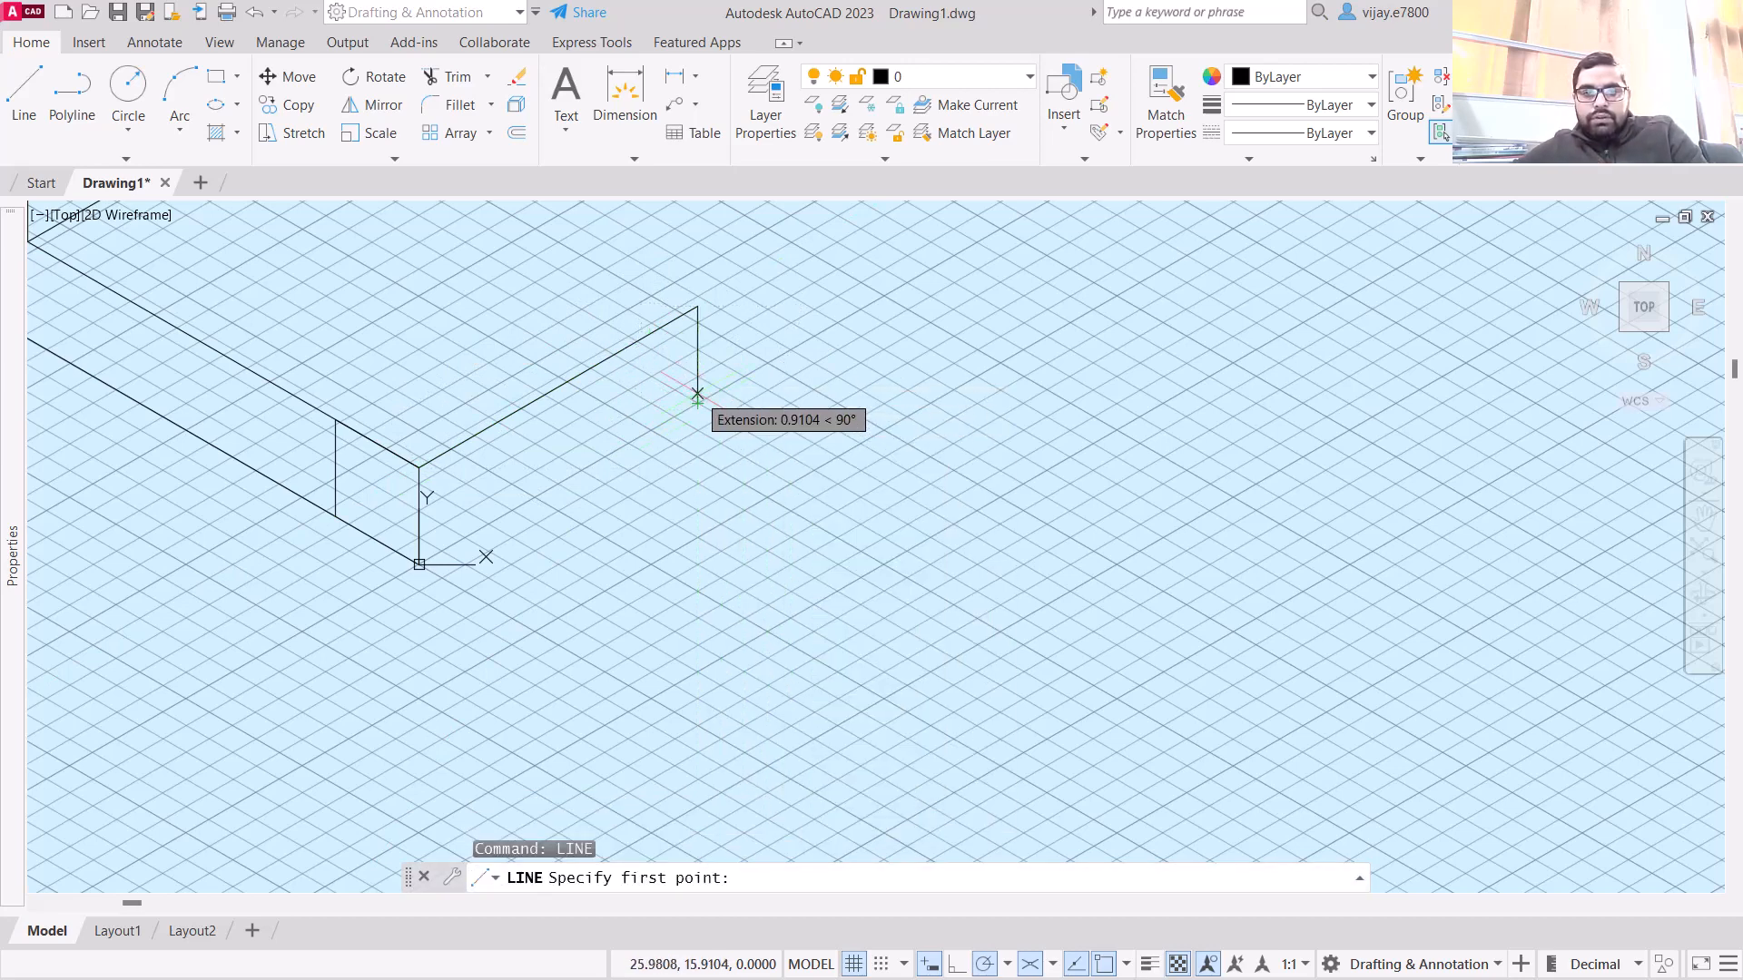
click(419, 564)
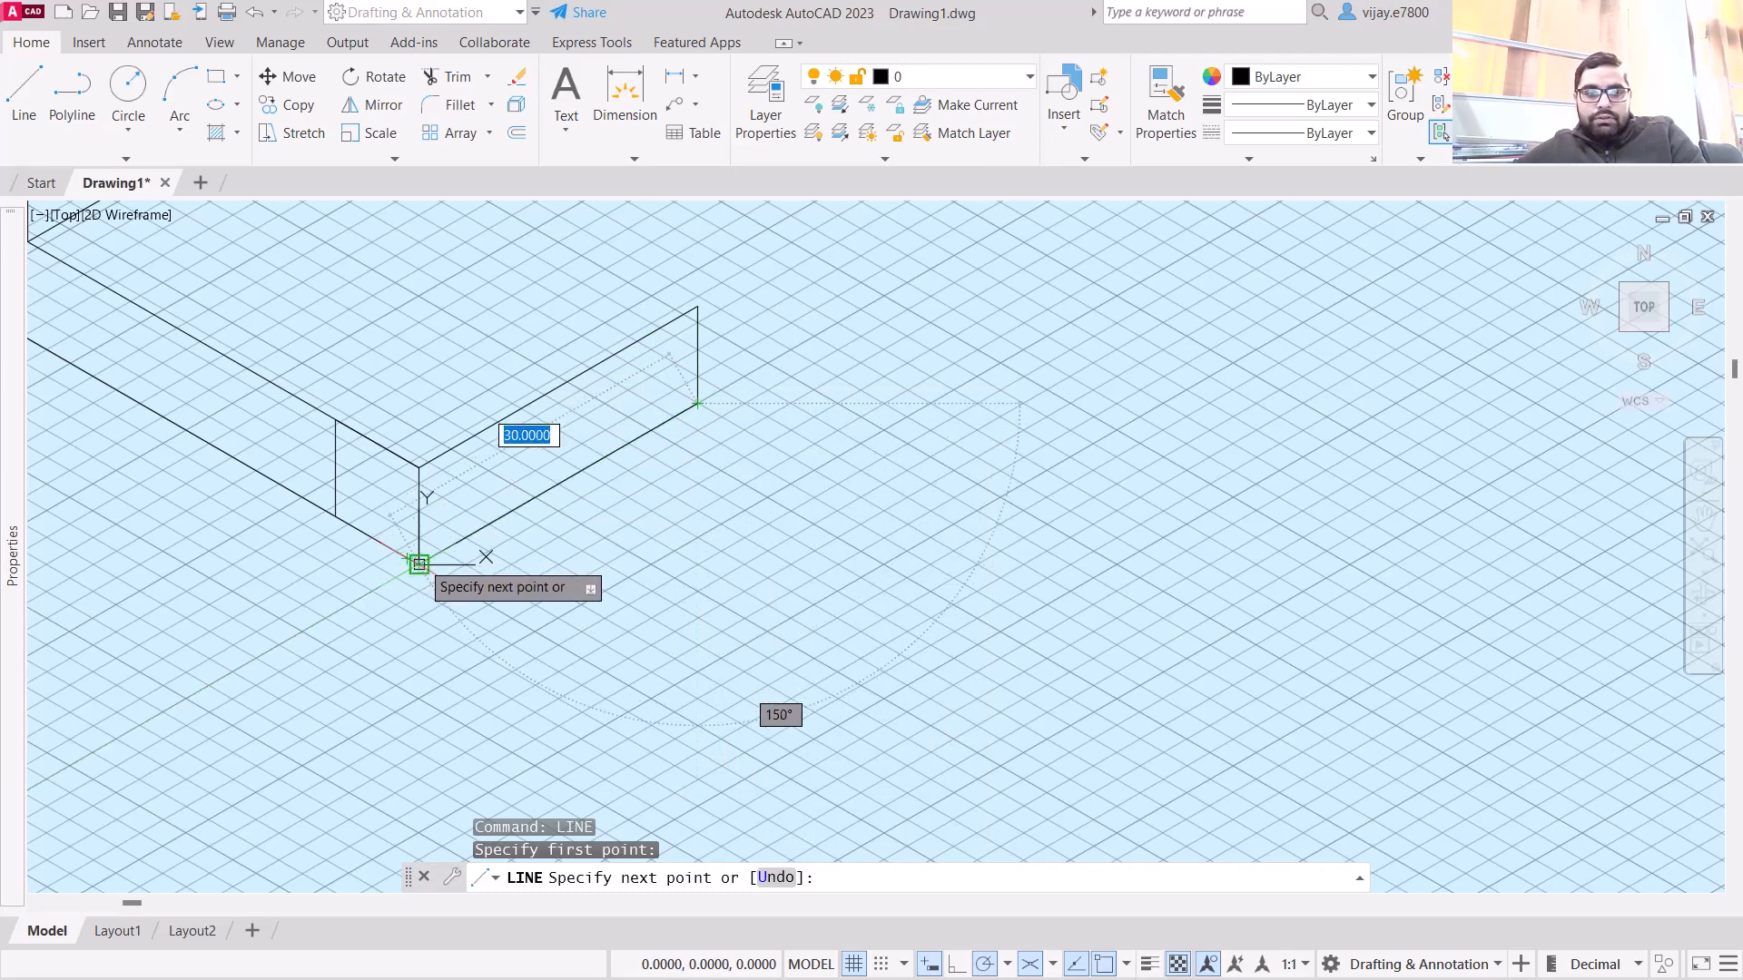
- Finish the base's end face, and mark 9 units from its upper front corner along the 30° top edge
right_click(664, 506)
click(710, 519)
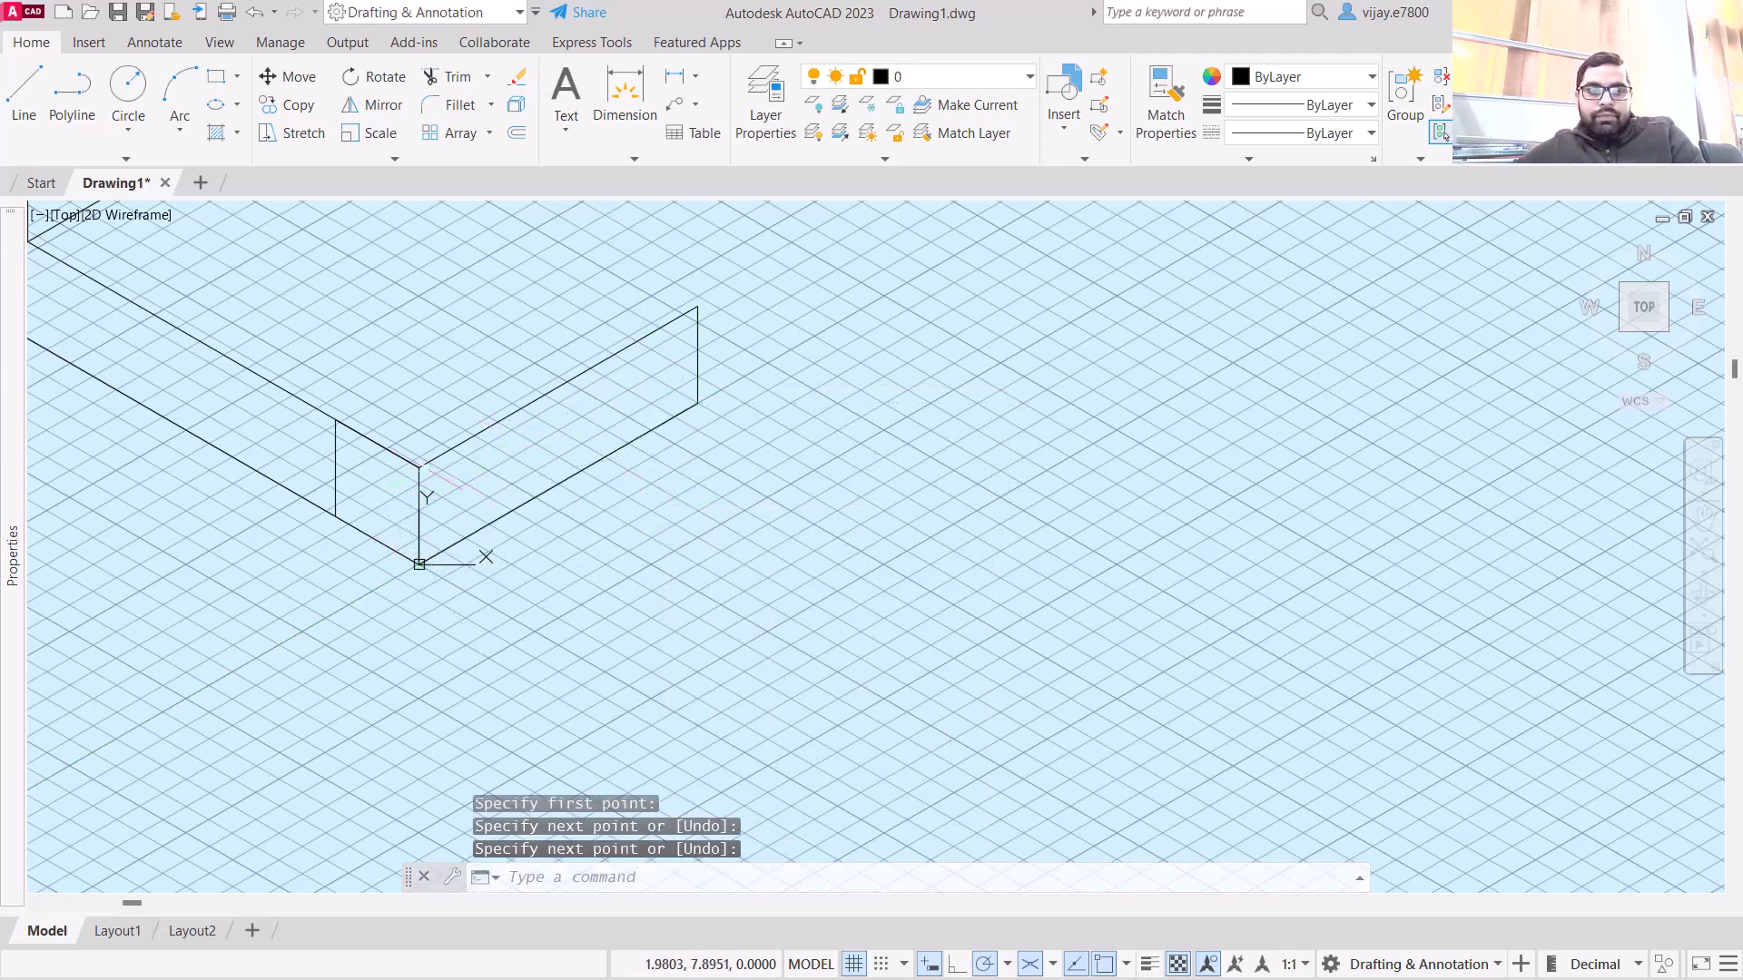
click(24, 89)
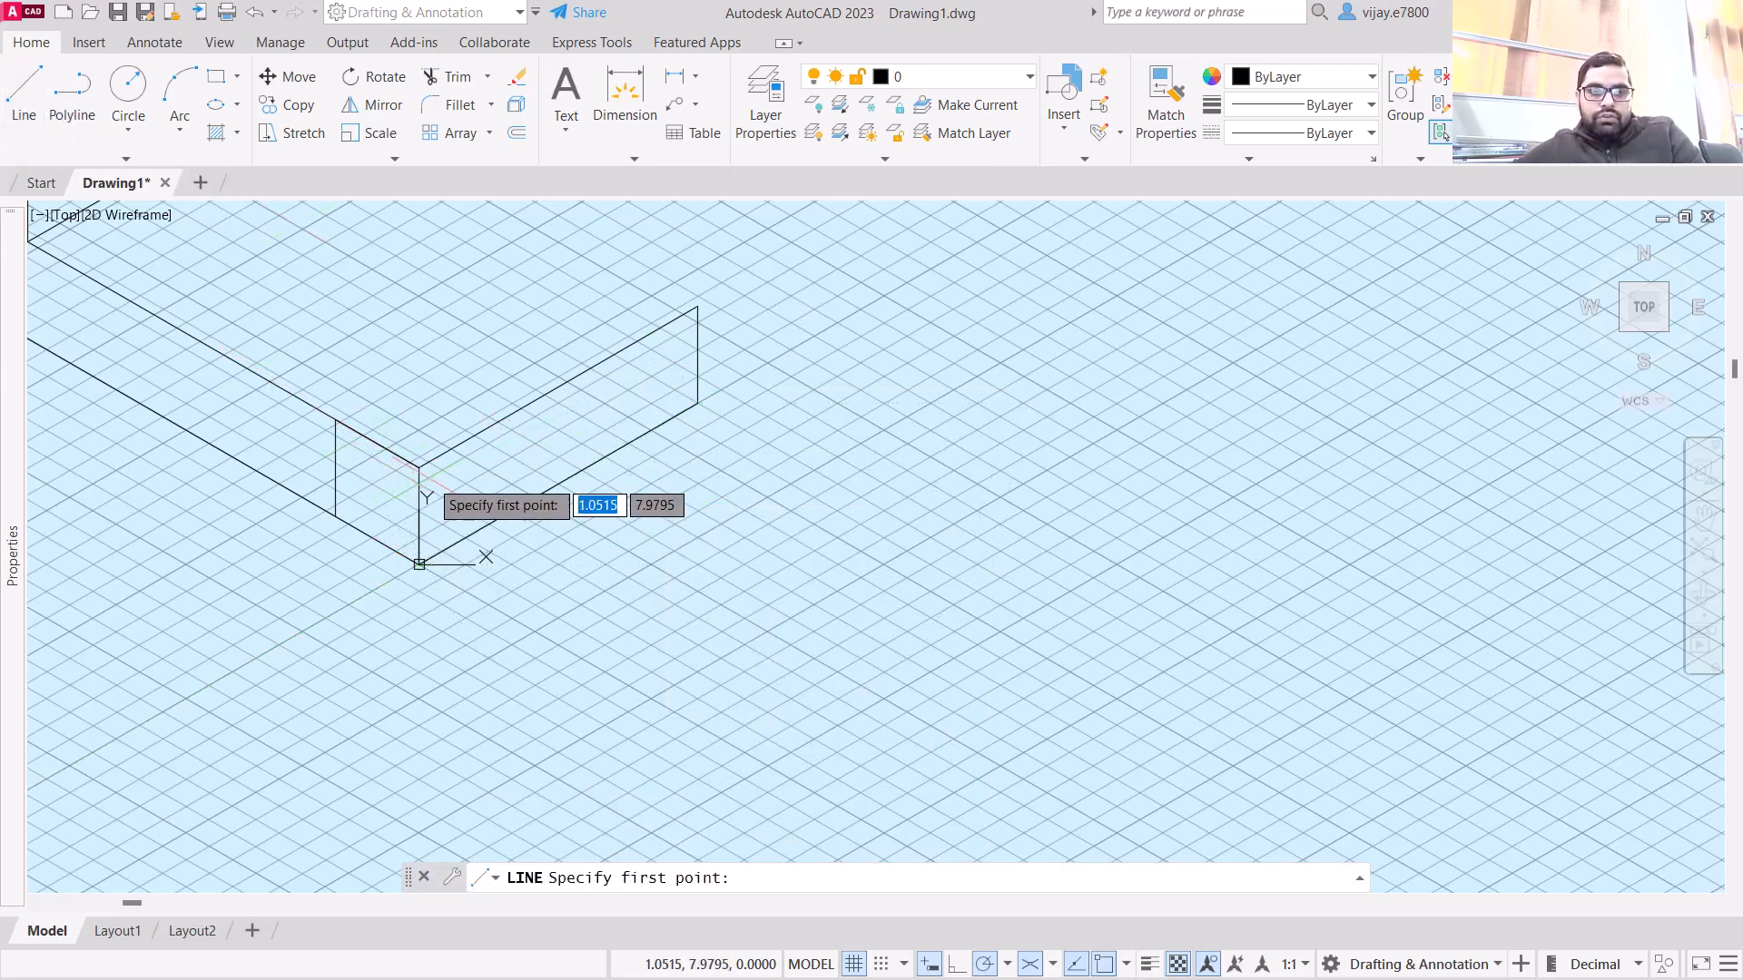
click(419, 468)
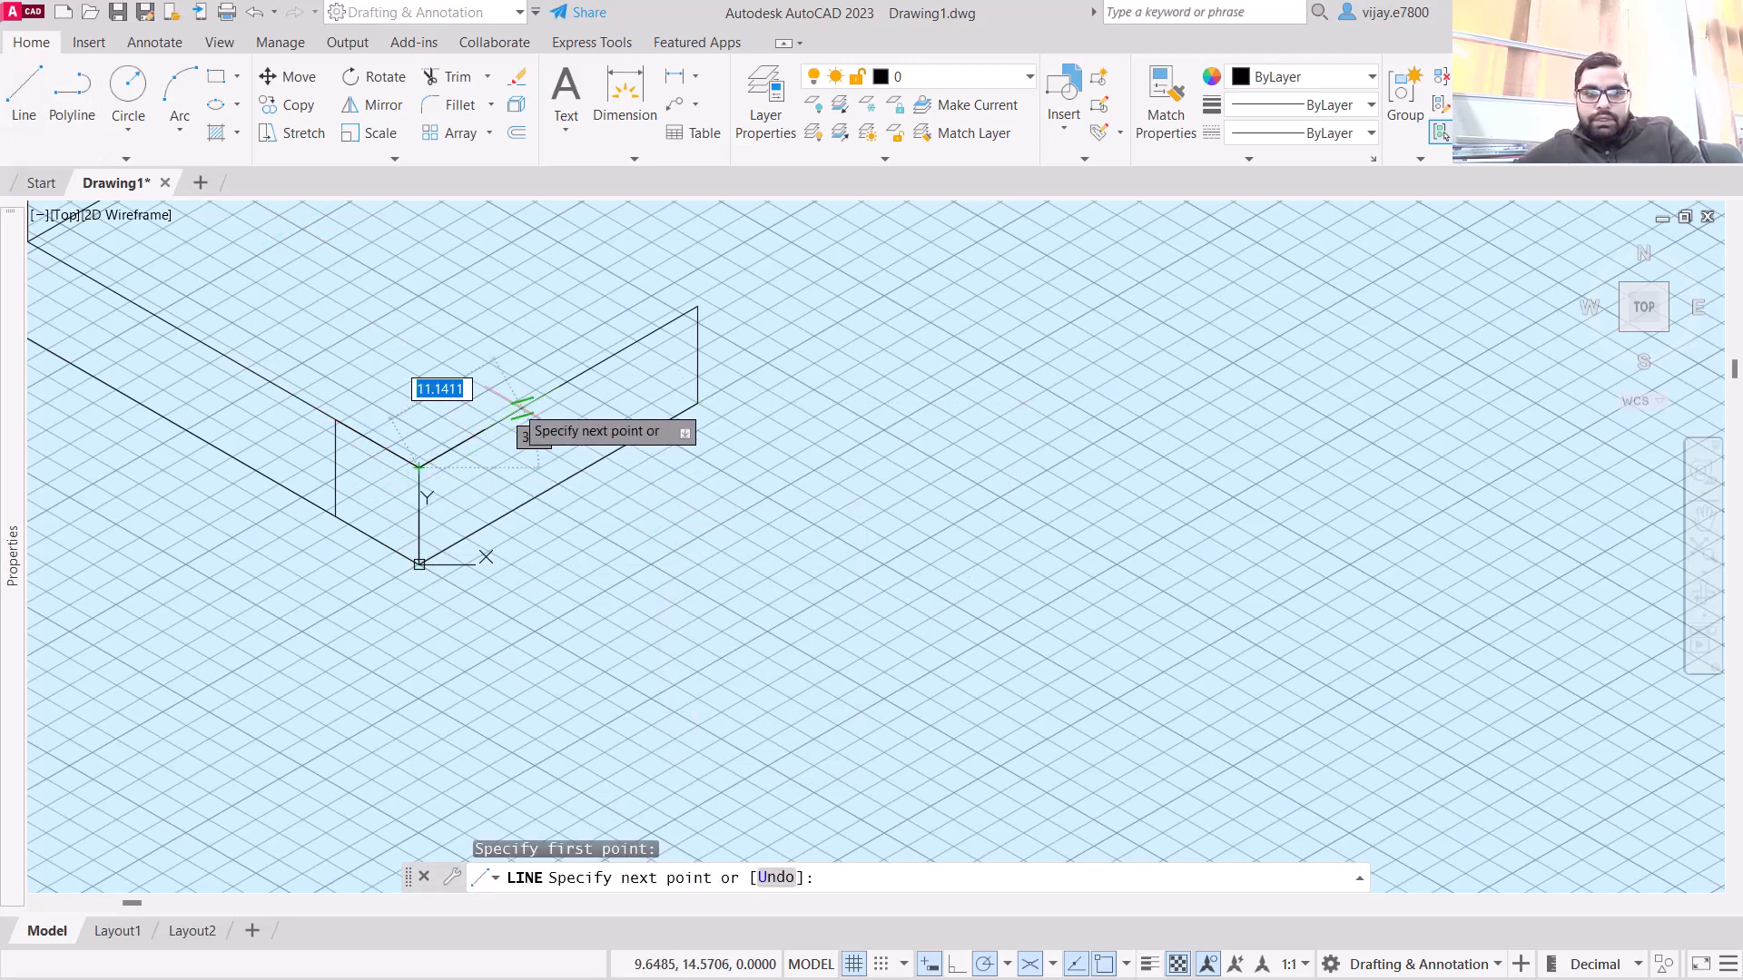
text(9)
key(Return)
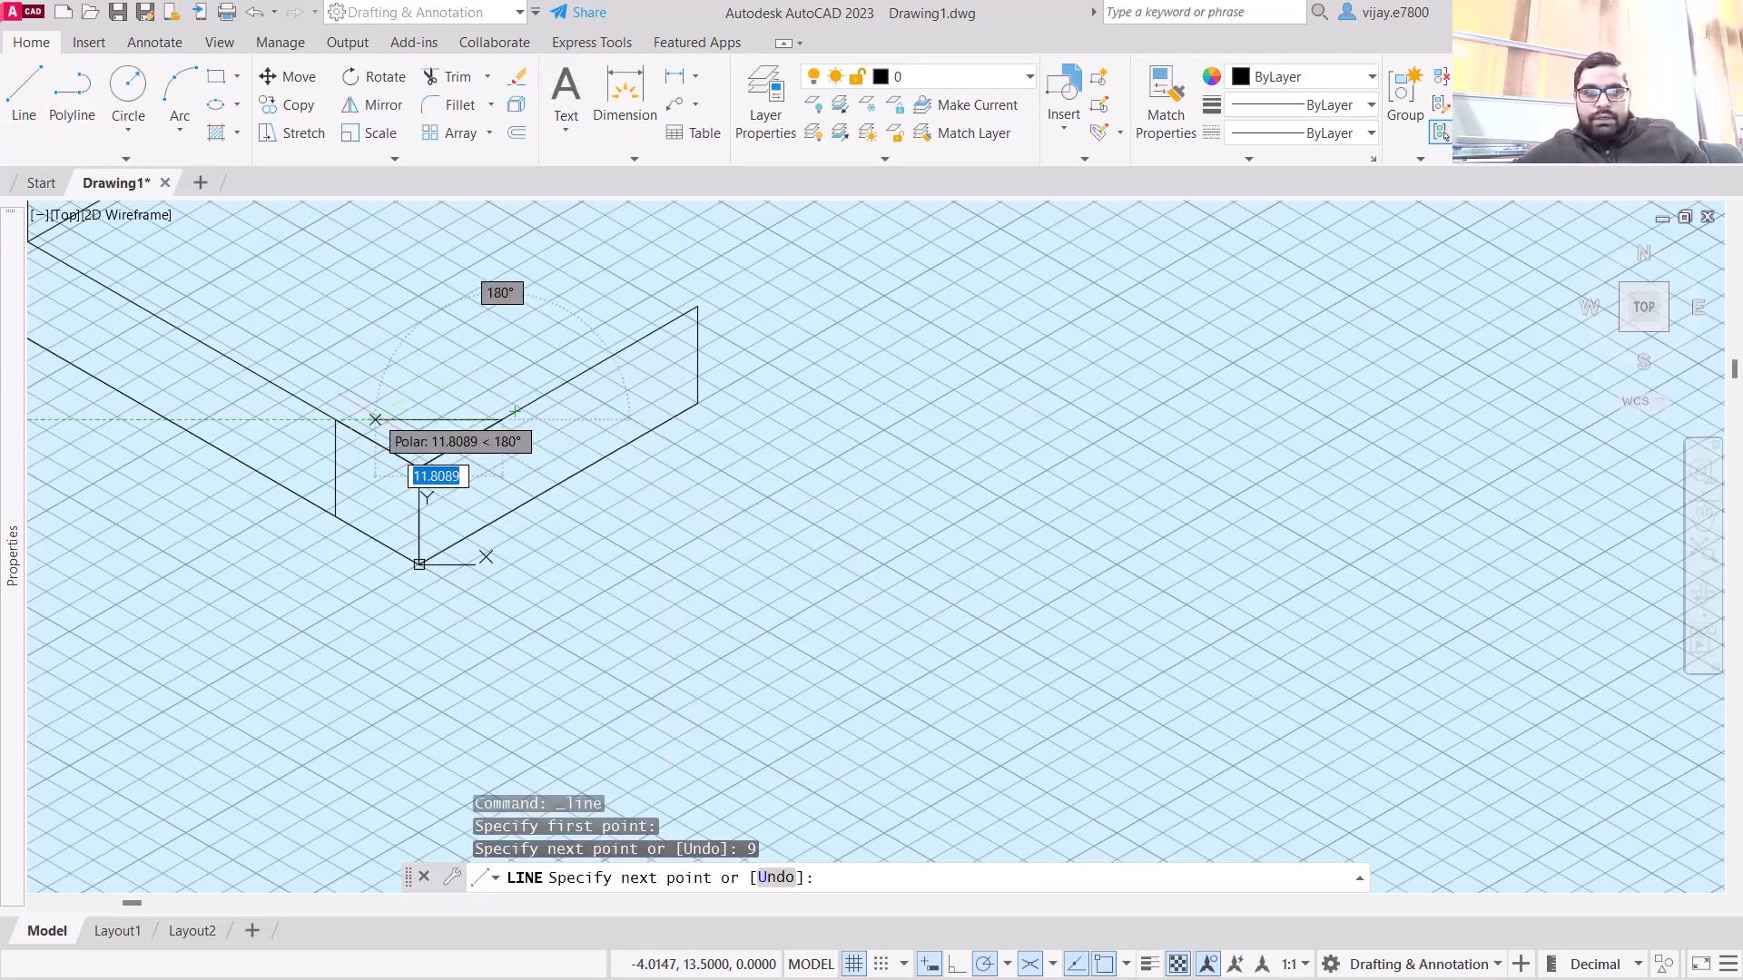
- Outline the front corner's chamfer face: connect the two 9-unit marks horizontally, go 9 units straight down, and join the lower ends
click(335, 419)
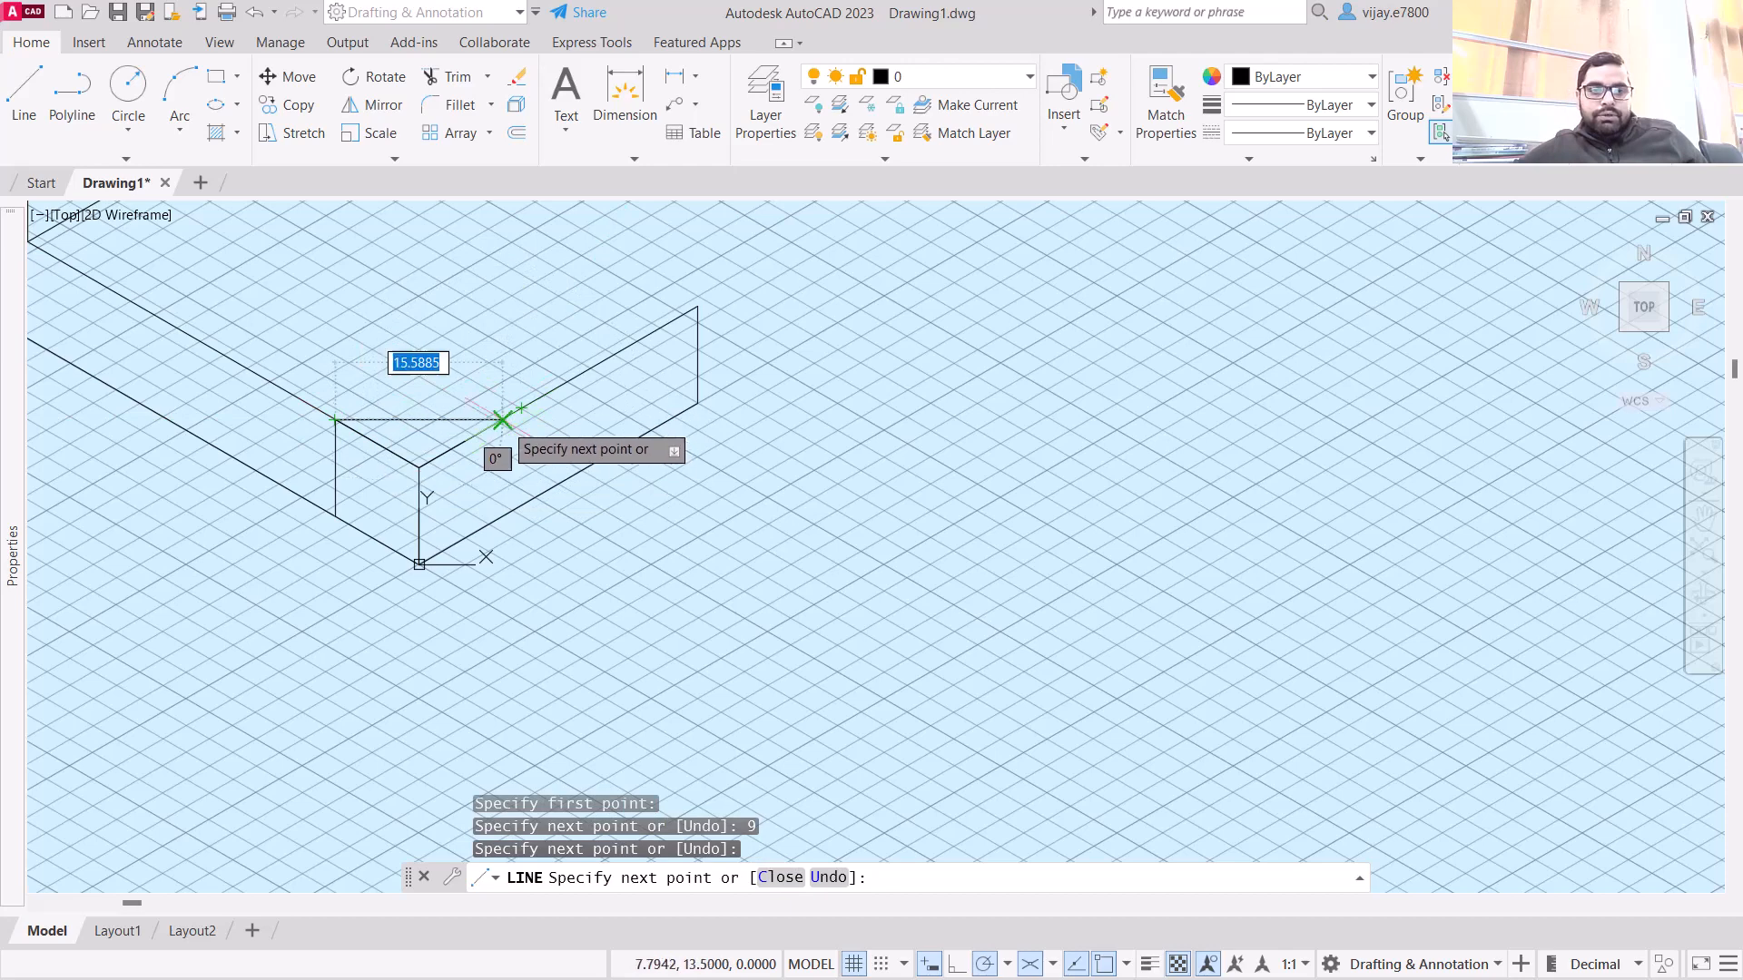
click(502, 420)
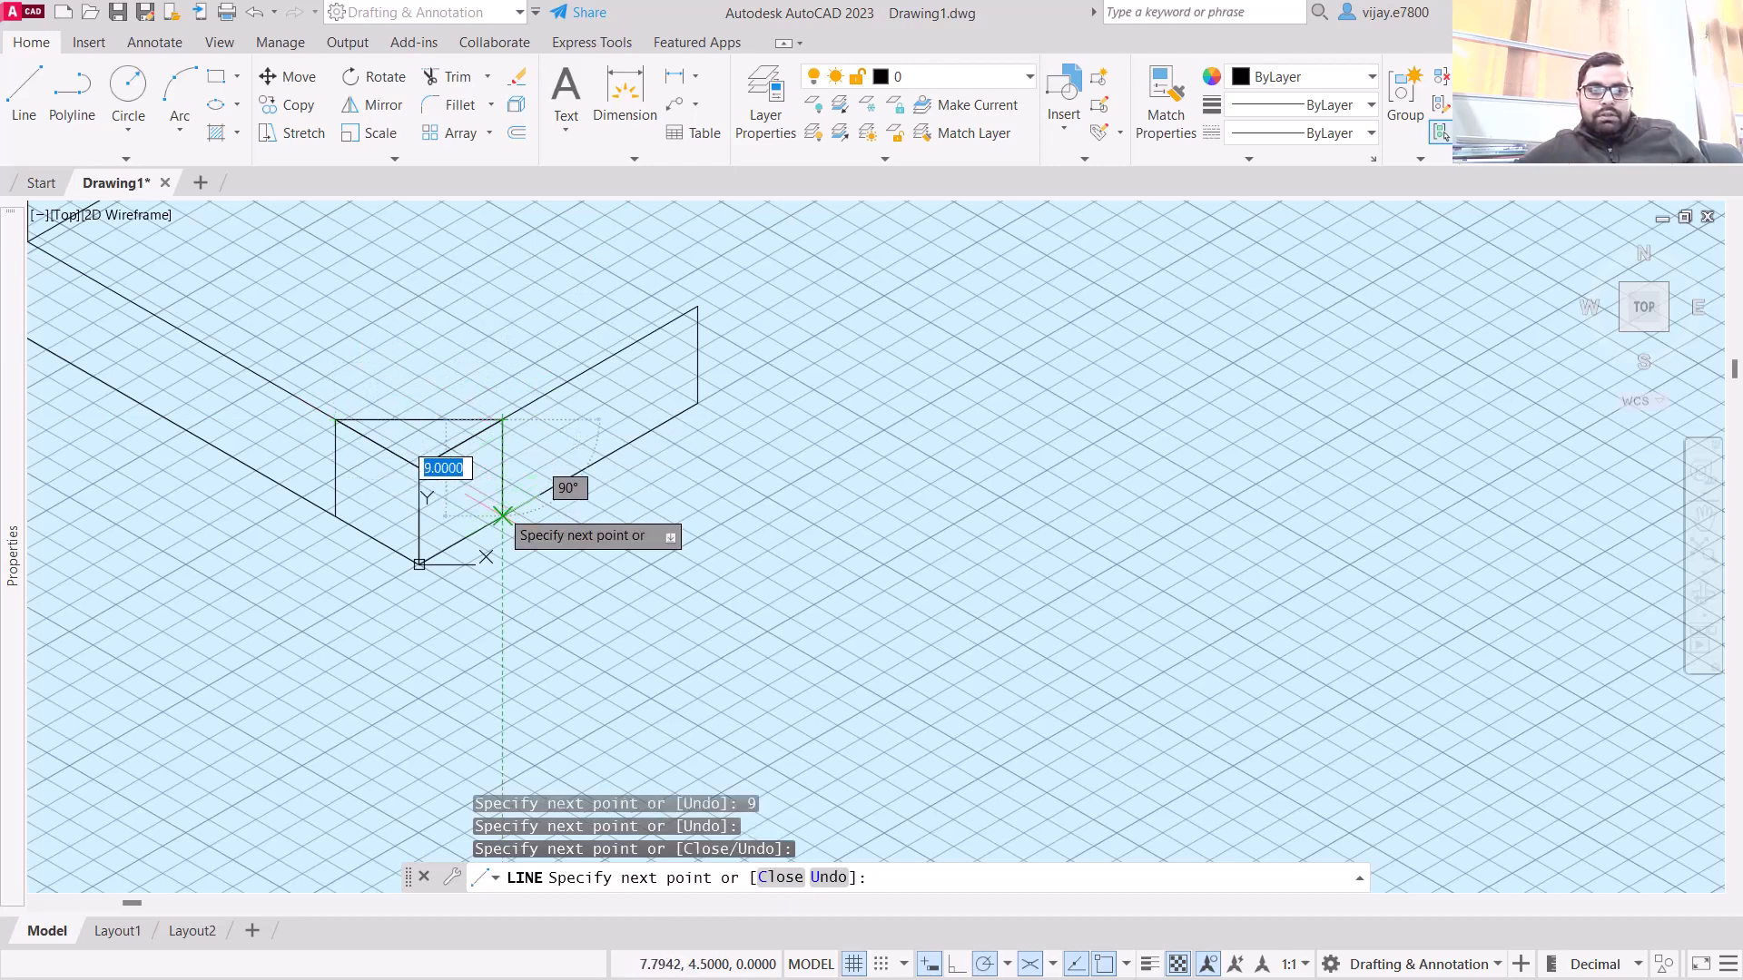
click(502, 516)
click(335, 516)
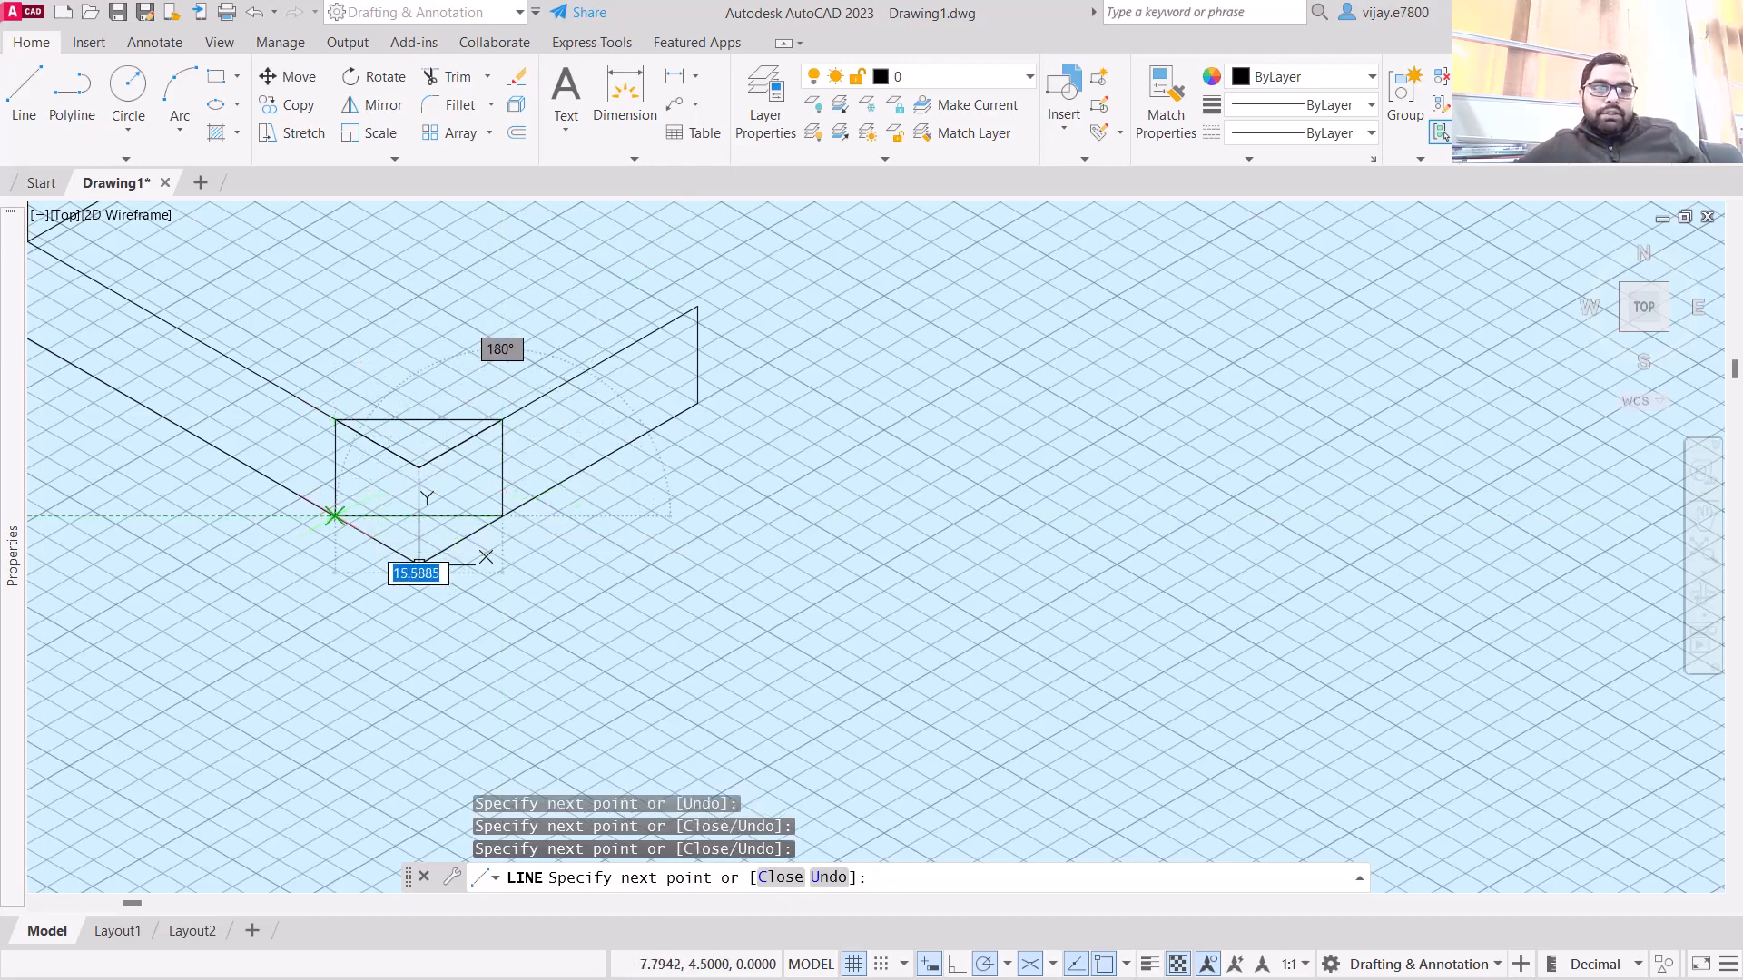
right_click(593, 510)
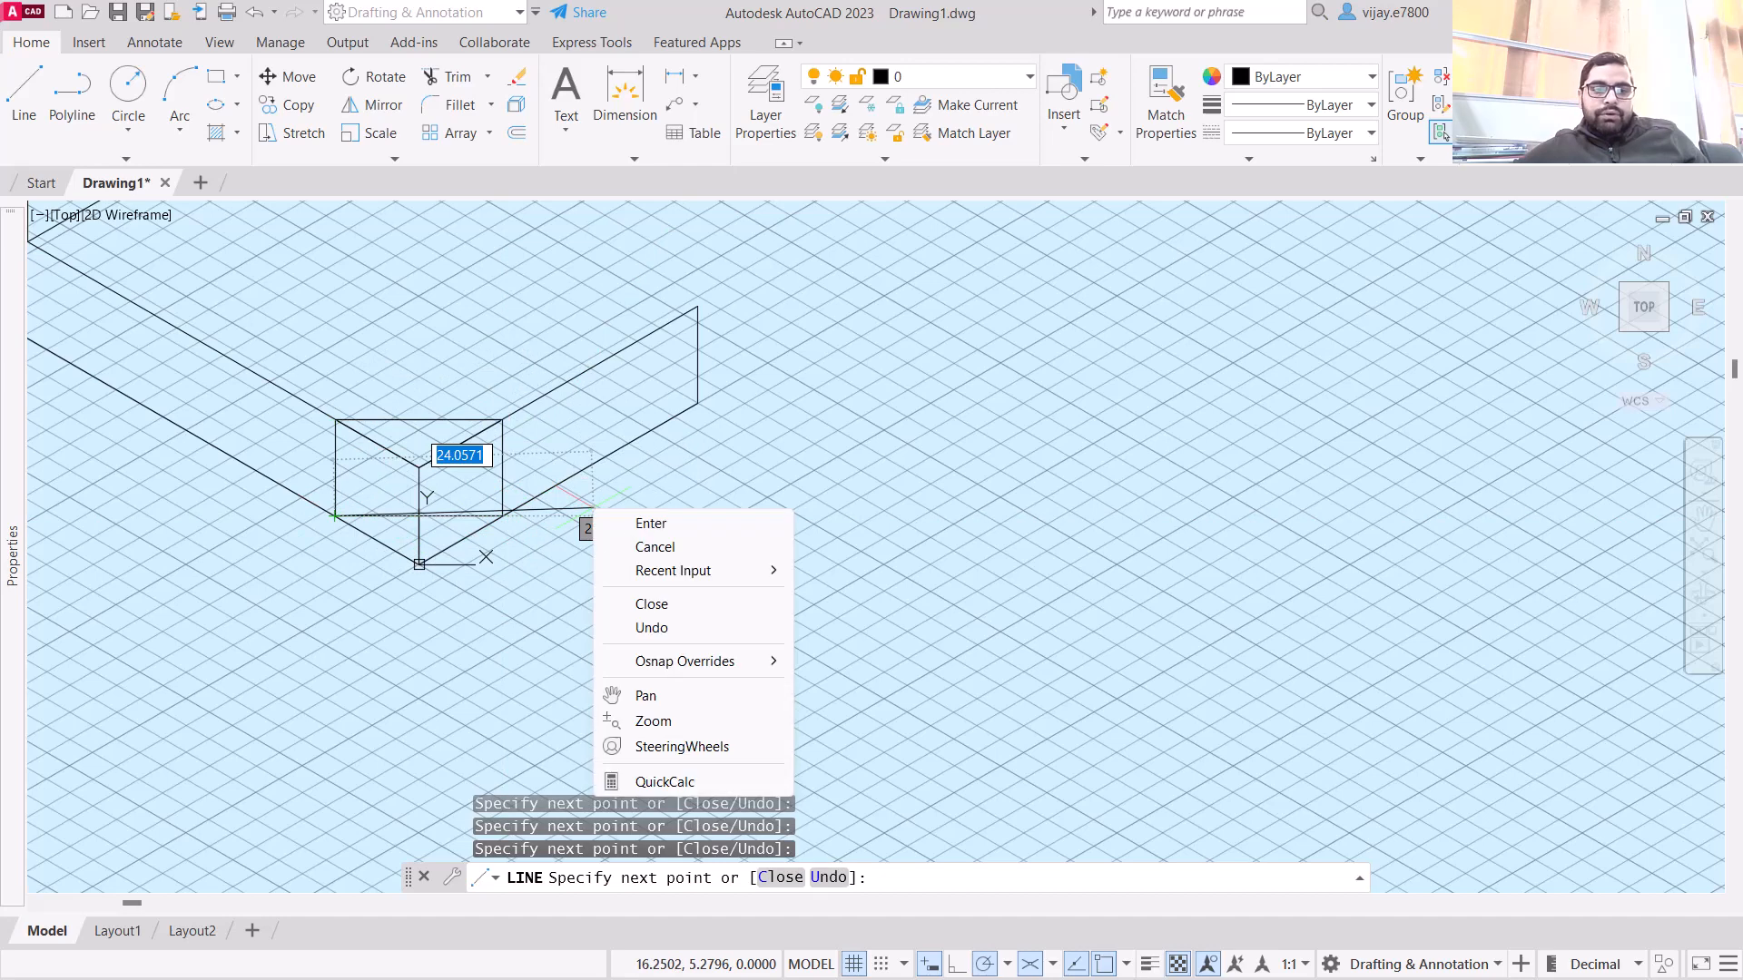
click(674, 525)
scroll(990, 554, down, 3)
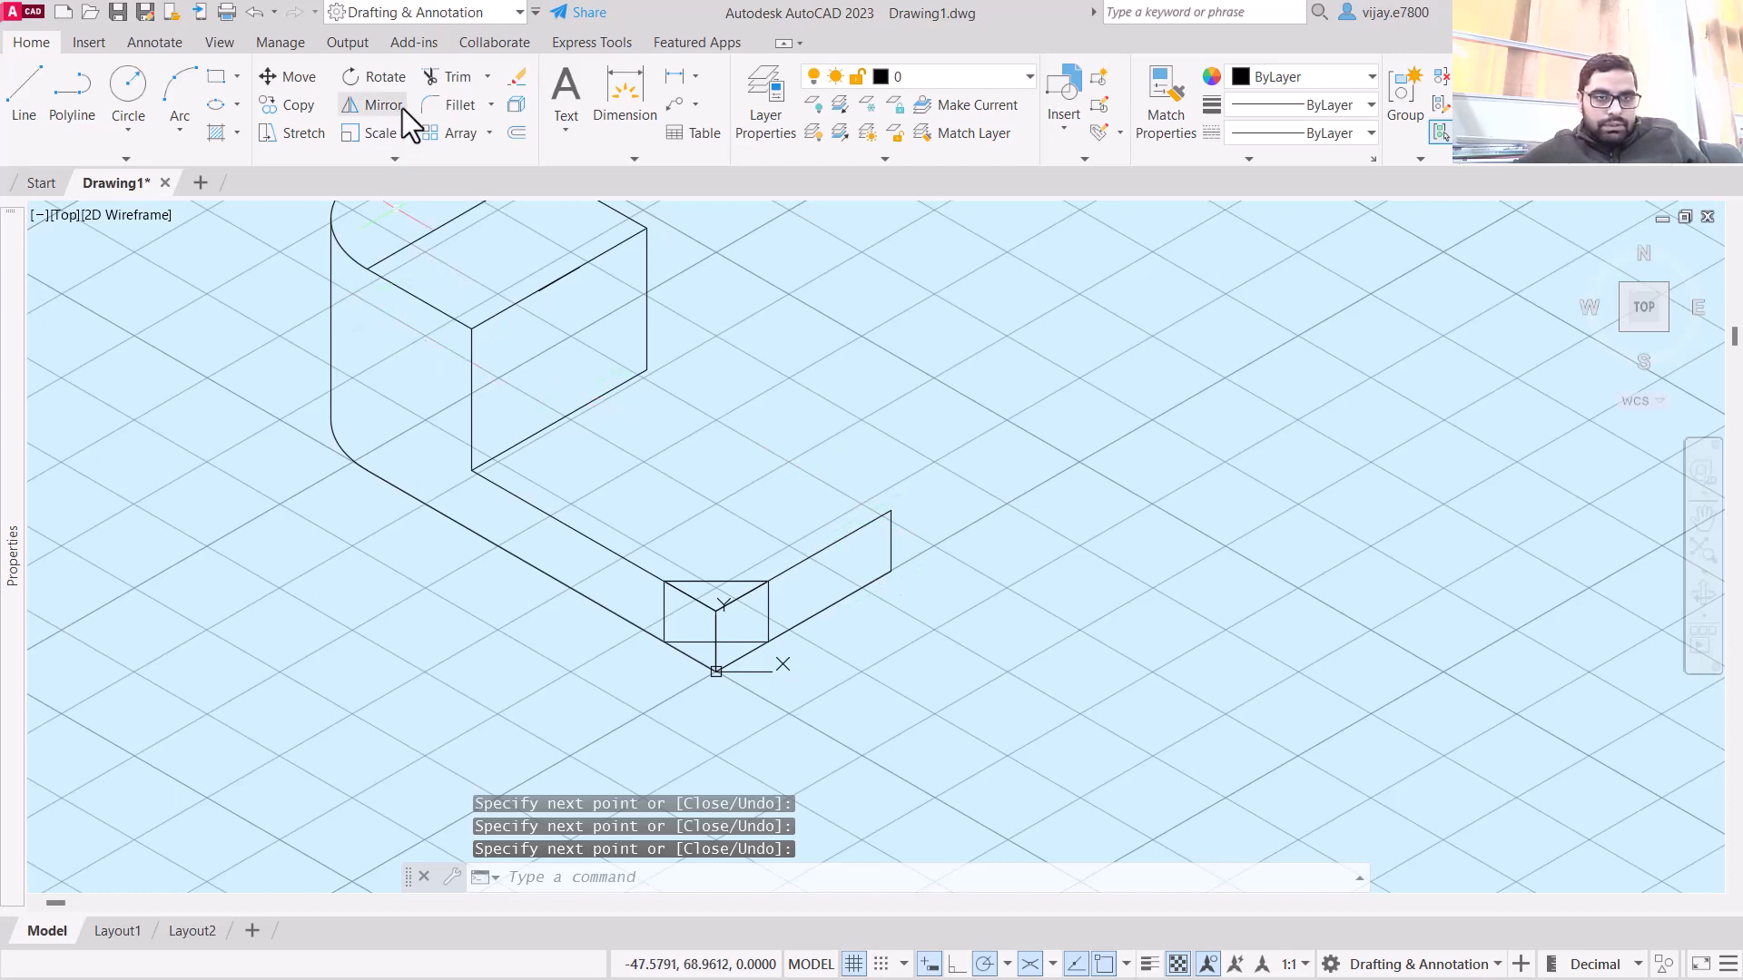
- Draw the base's rear top edge from the end face's upper back corner to the foot of the upright
click(41, 104)
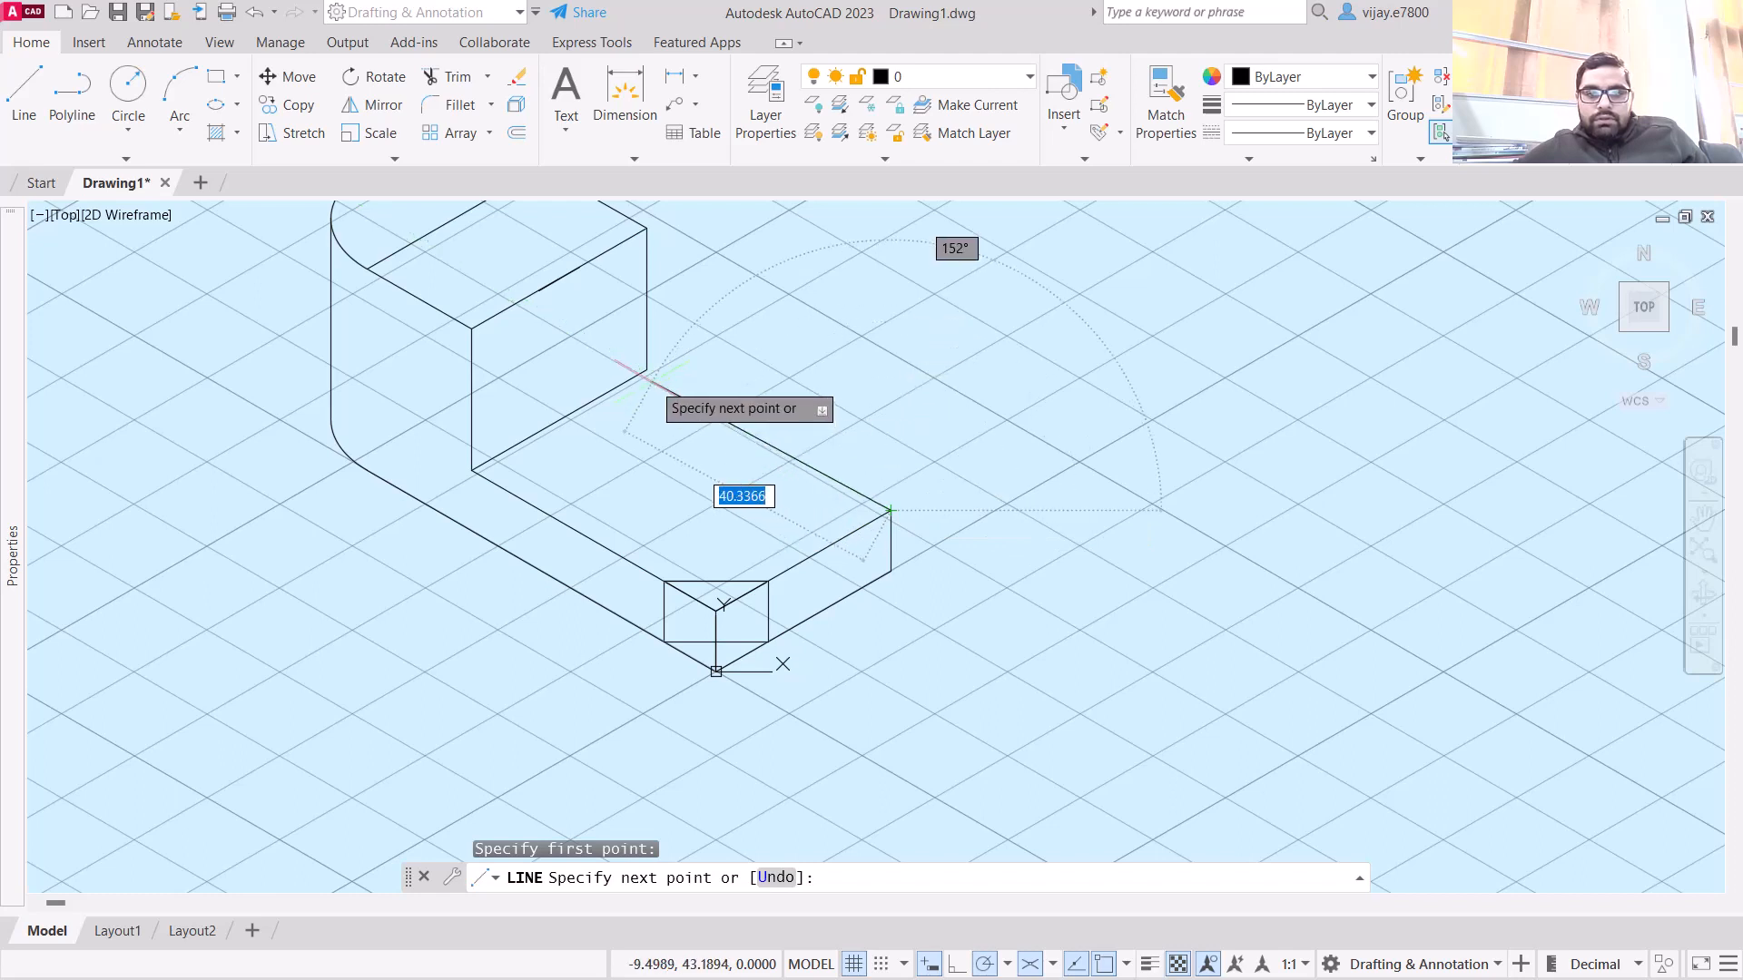
click(646, 371)
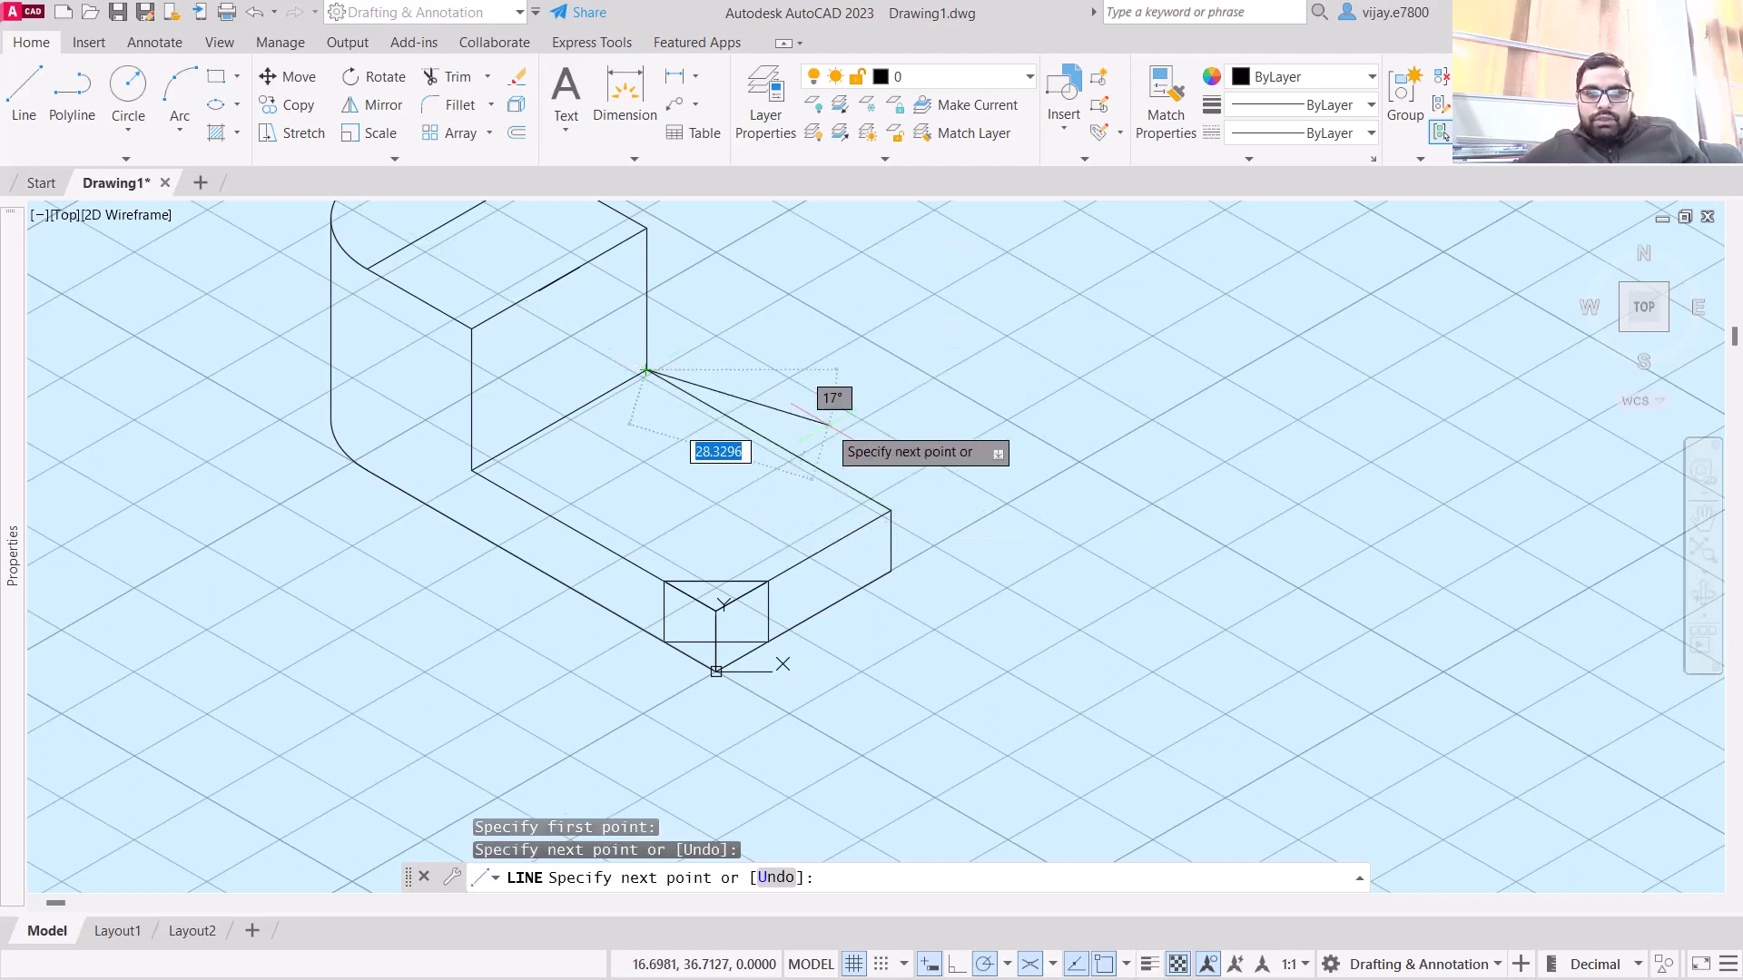
right_click(909, 442)
click(921, 457)
- From the end face's upper back corner, draw a 9-unit line along its top edge toward the front corner
right_click(920, 465)
click(998, 479)
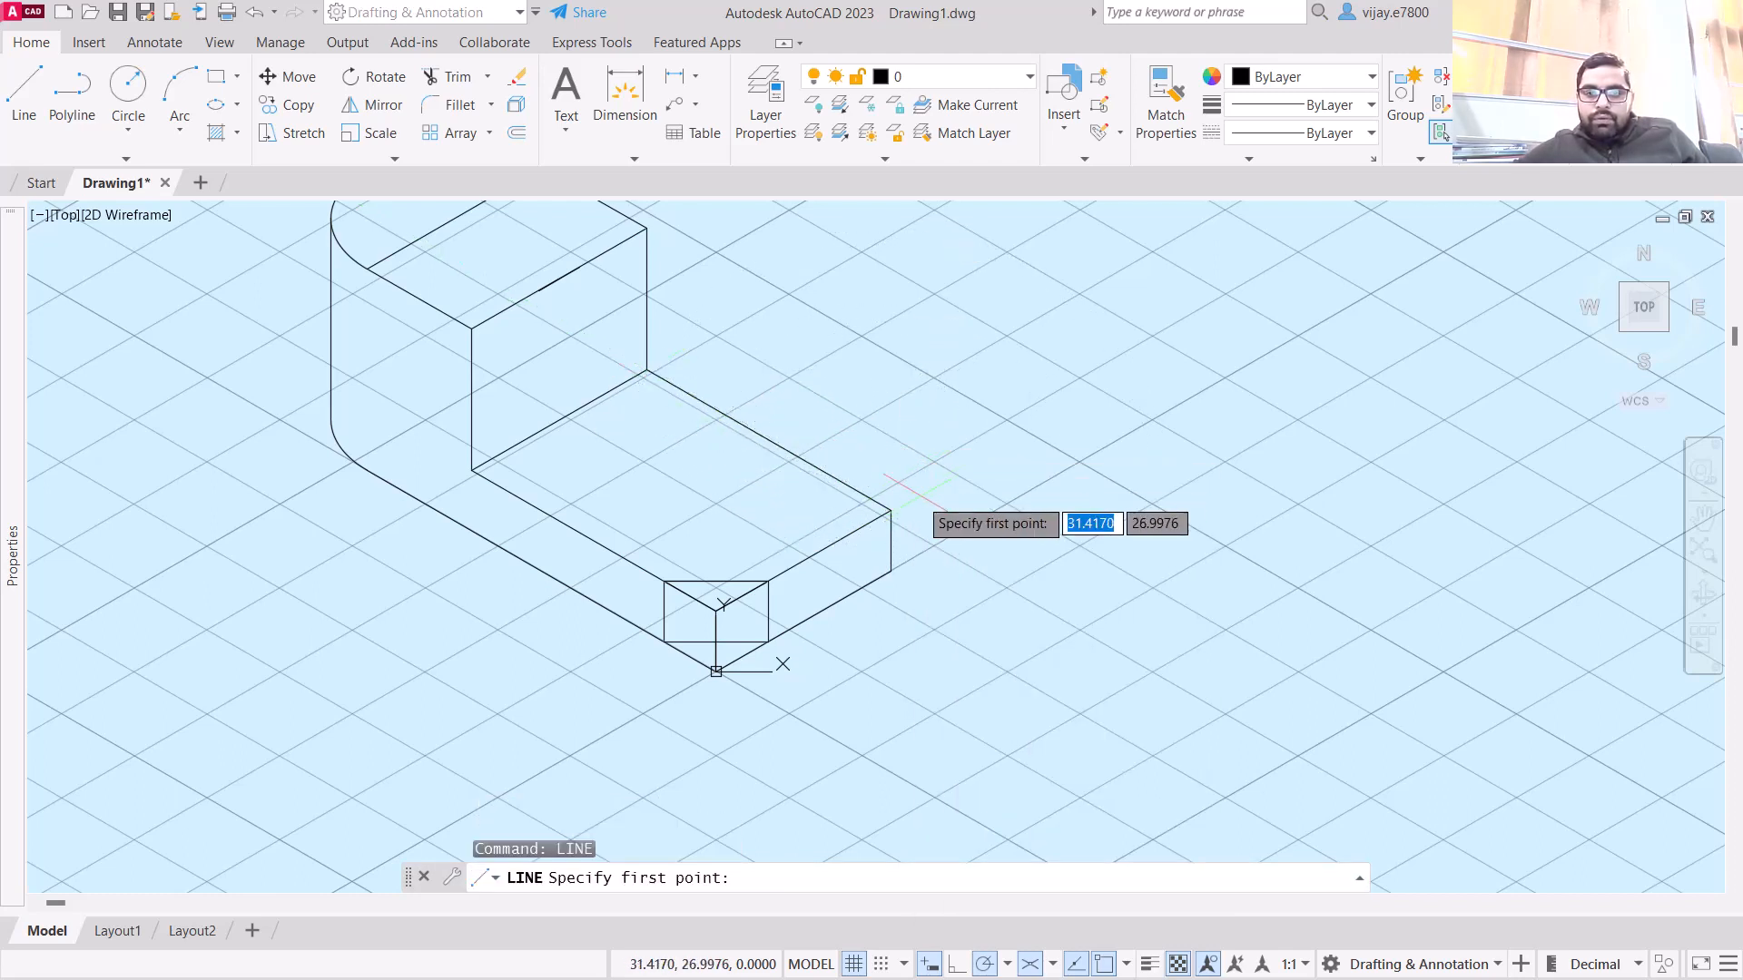
click(891, 510)
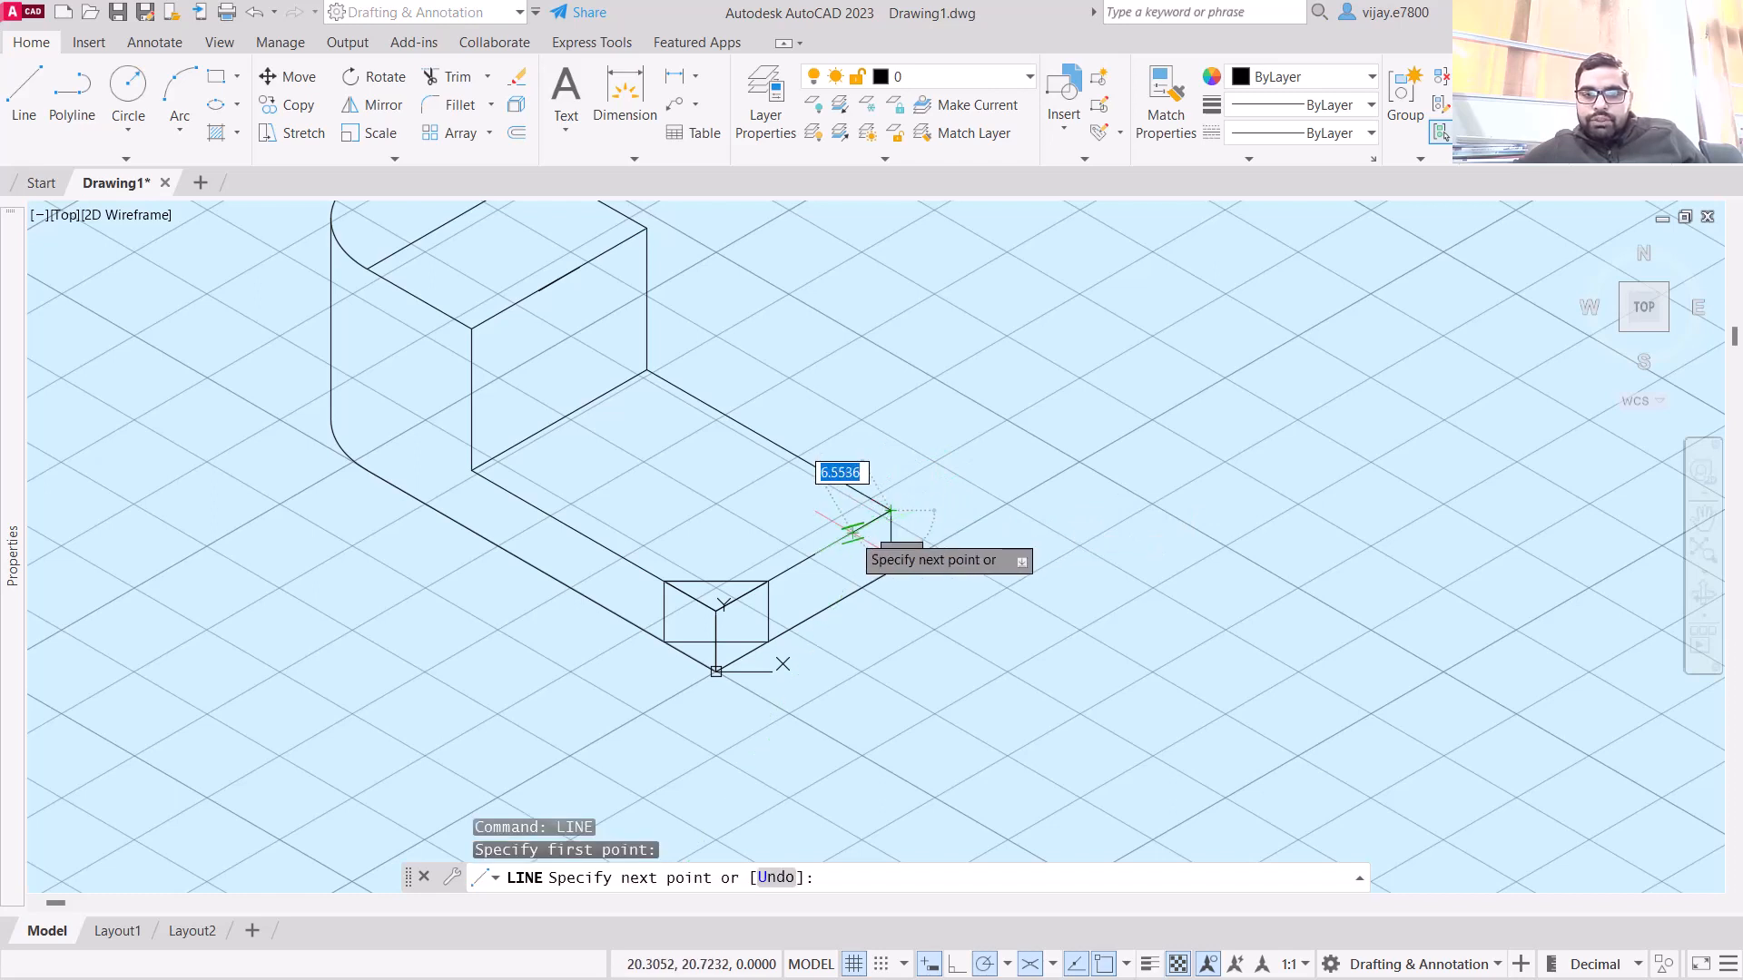
text(9)
key(Return)
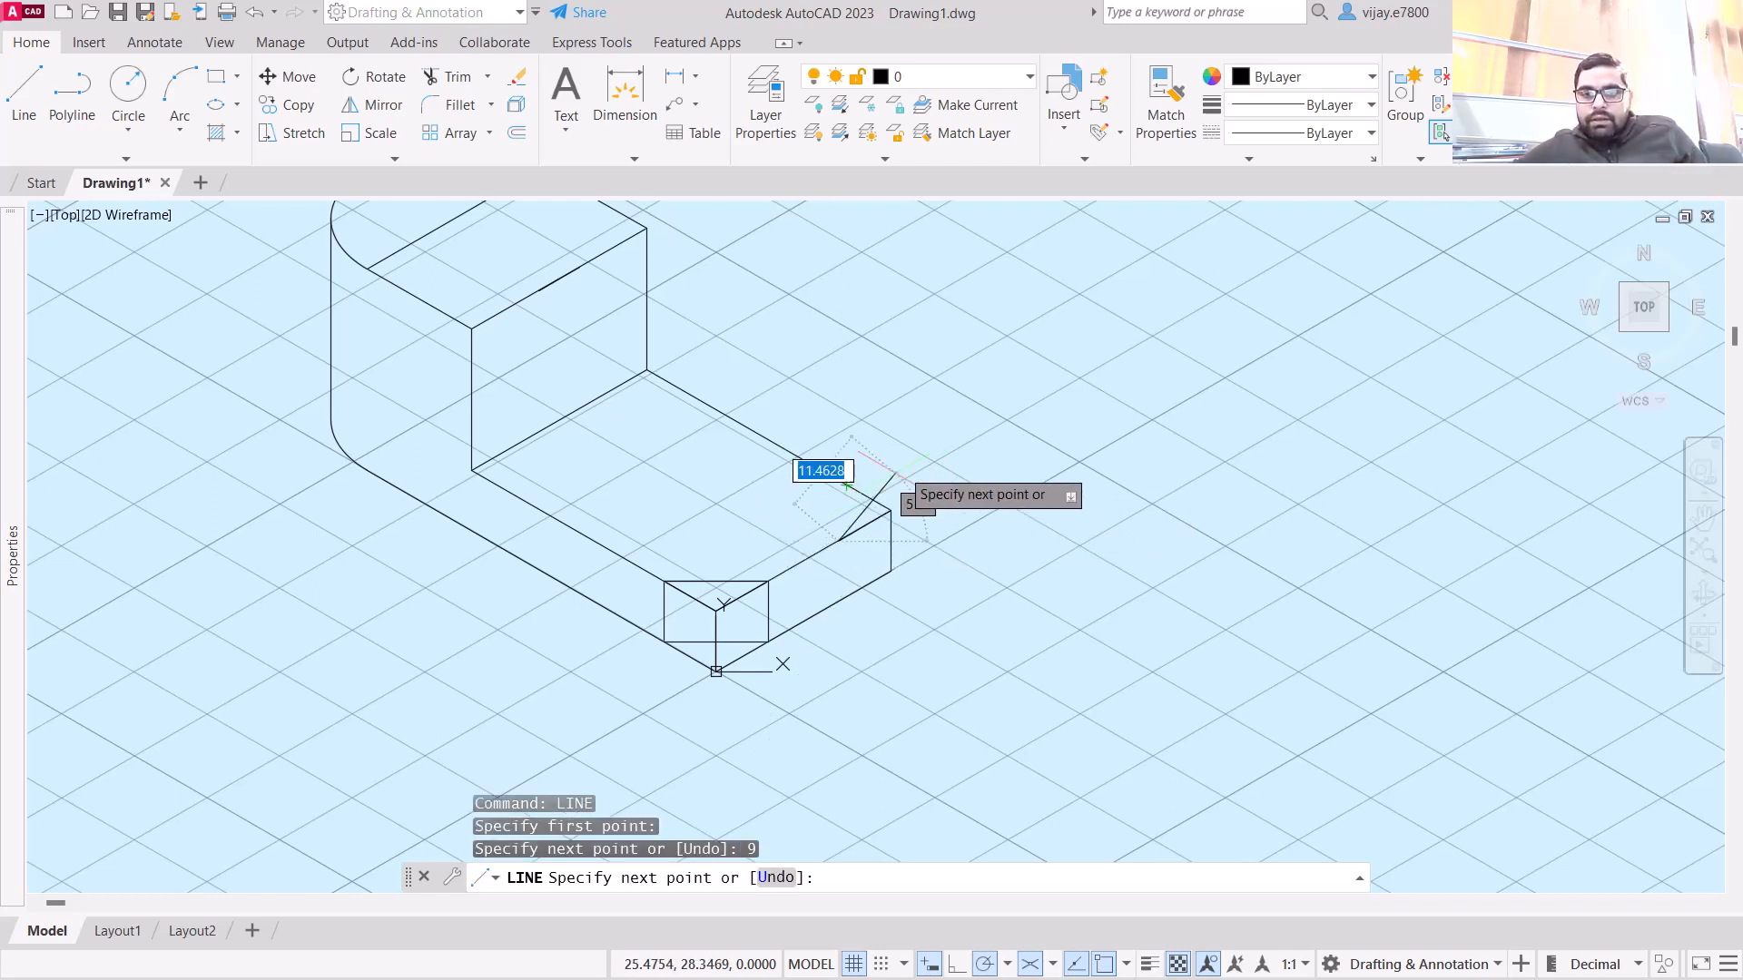
right_click(868, 464)
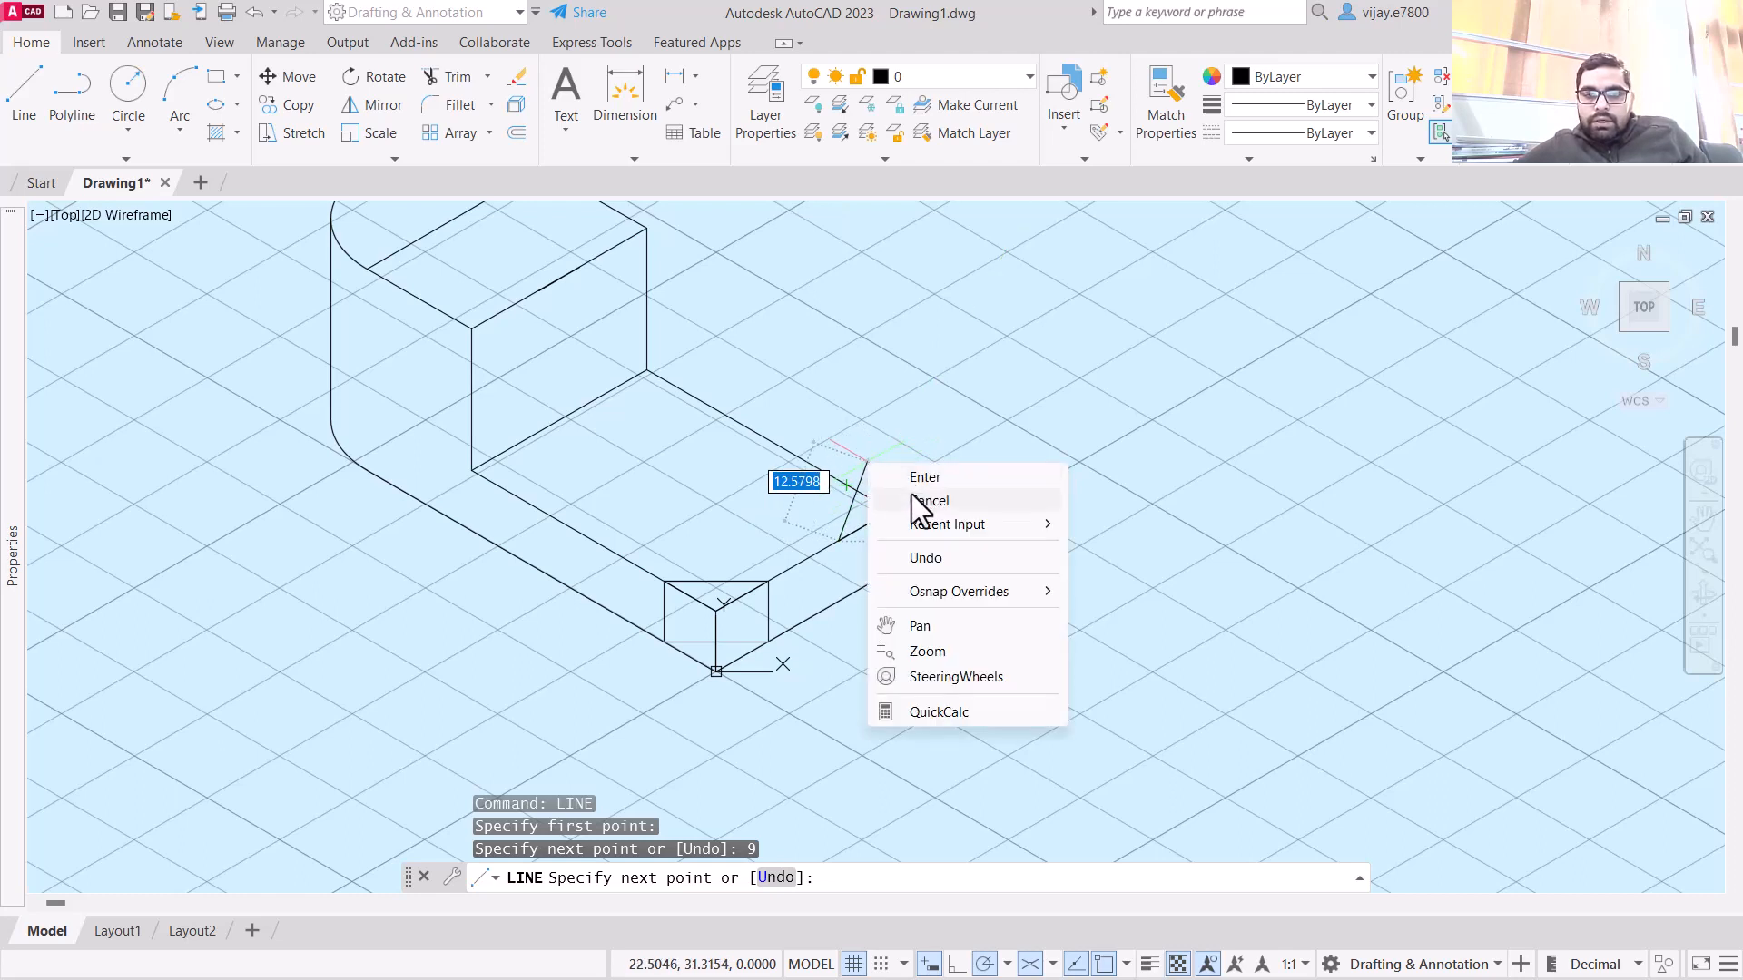
click(913, 499)
- From the base's upper back corner, draw 9 units at 150° along the rear edge, then 9 units straight down to the end face's top edge
right_click(926, 485)
click(941, 496)
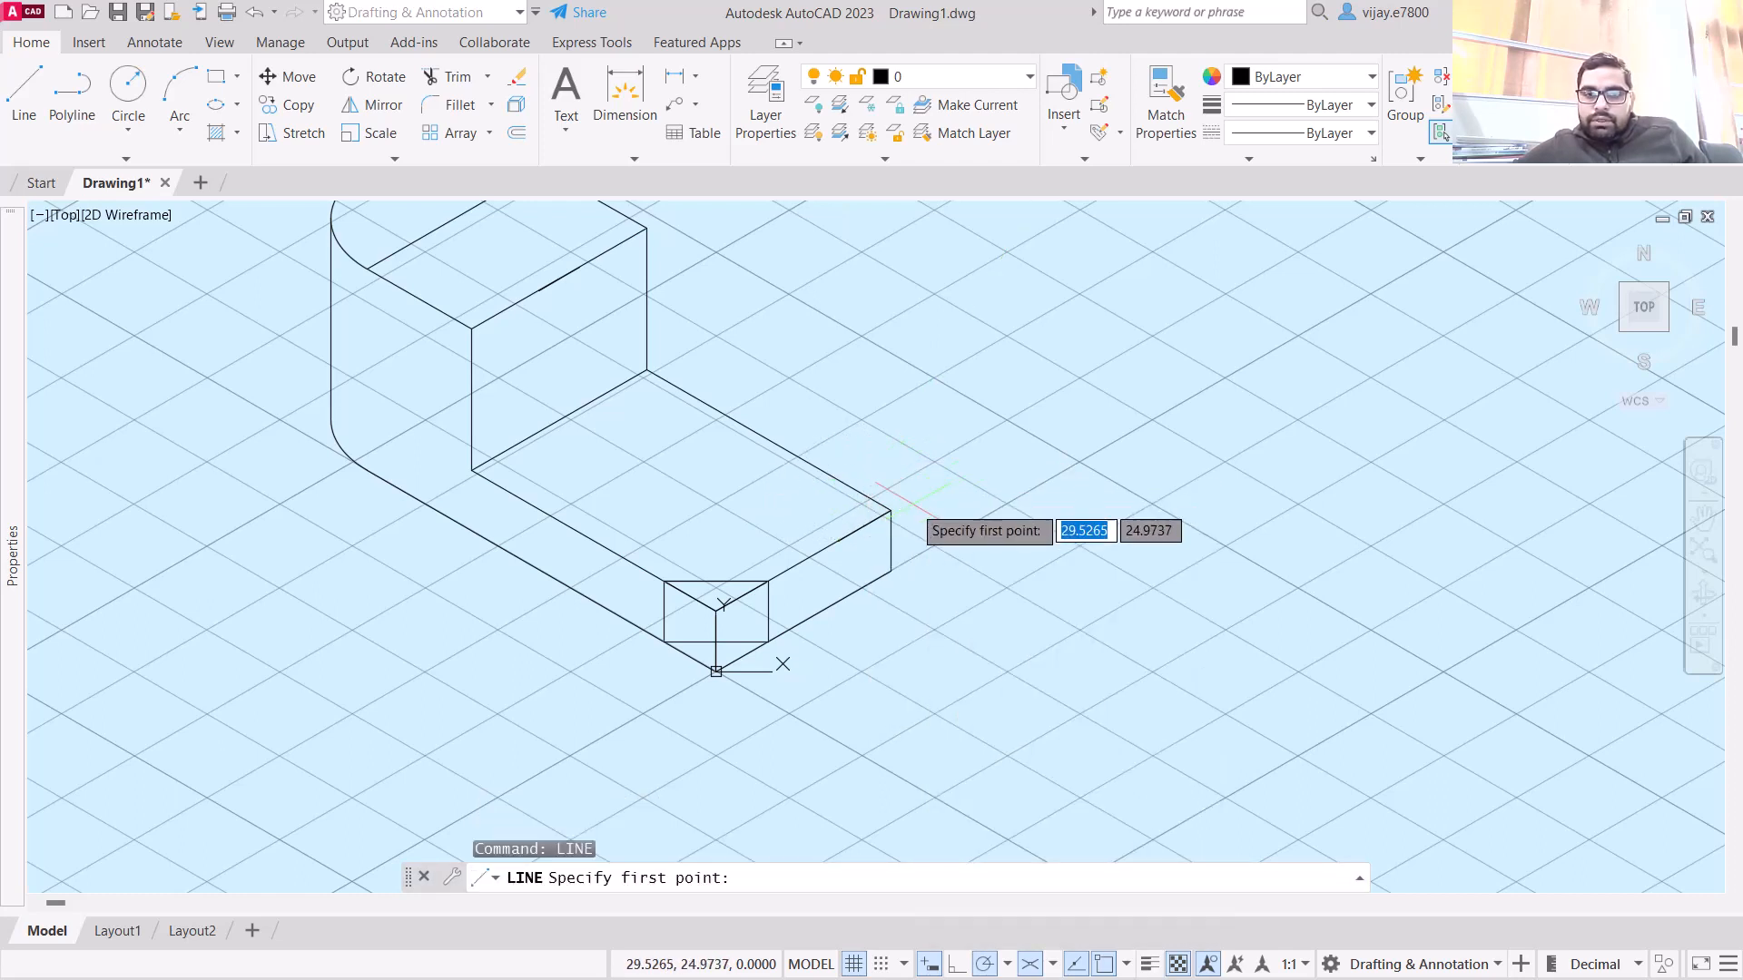
click(890, 512)
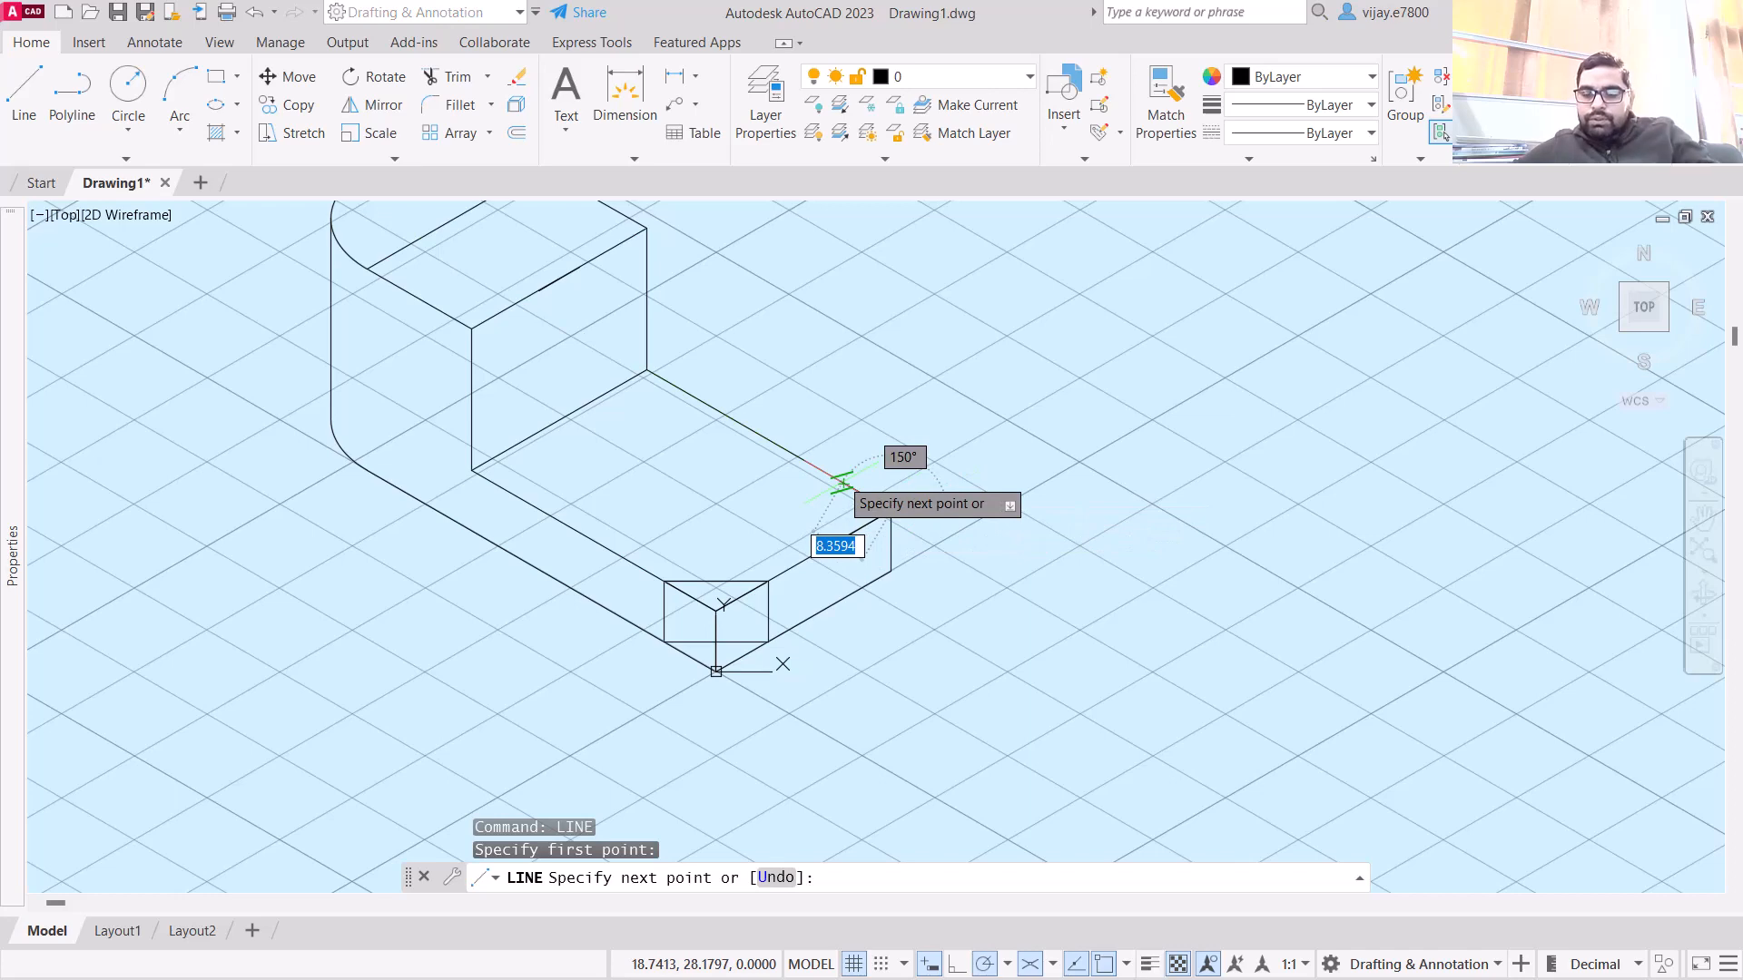
text(9)
key(Return)
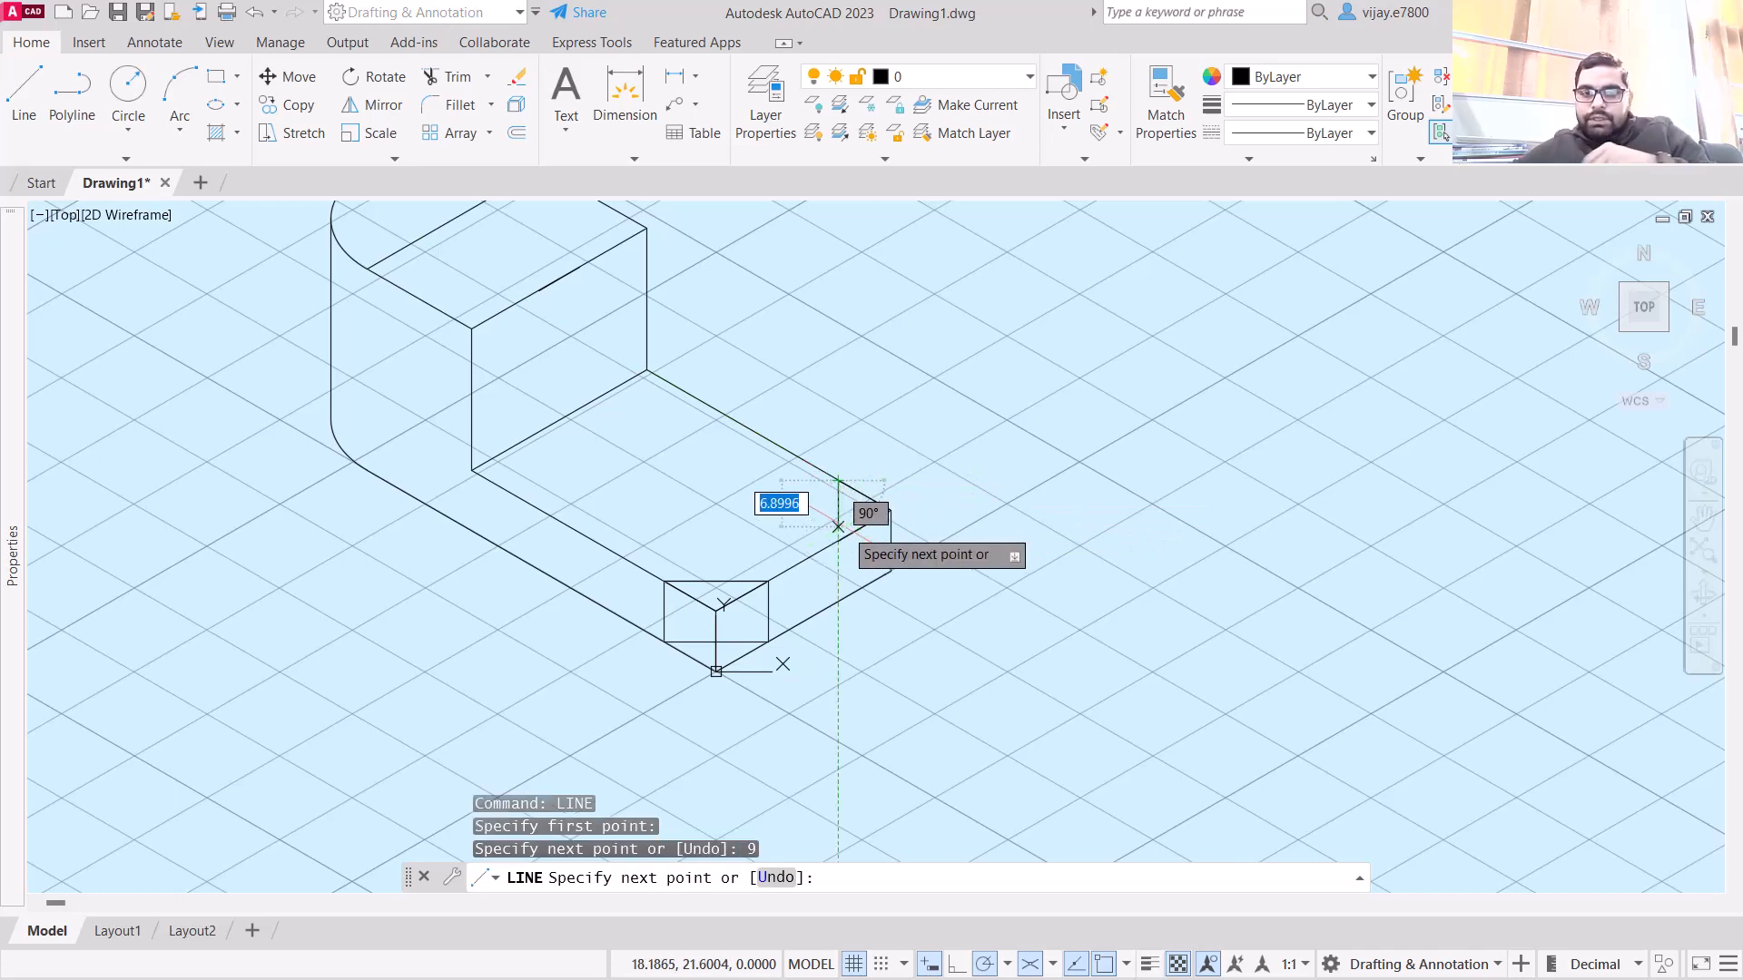
scroll(834, 527, up, 2)
scroll(835, 526, up, 3)
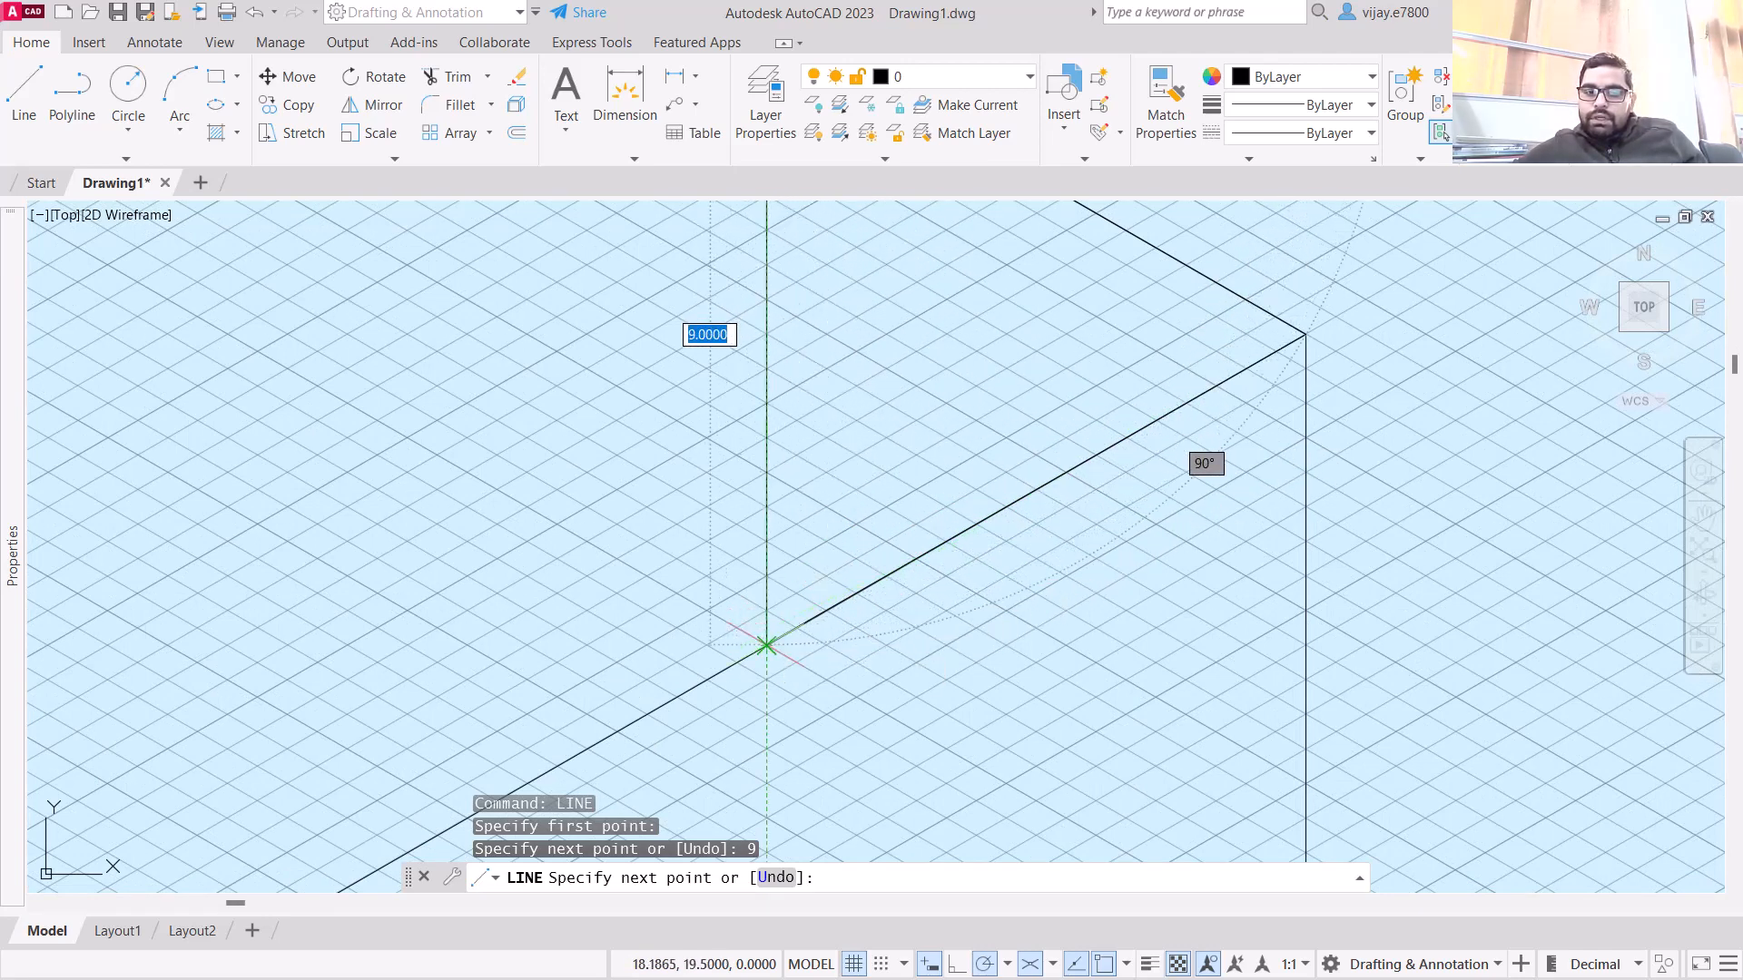
click(767, 641)
scroll(817, 590, down, 3)
right_click(1024, 577)
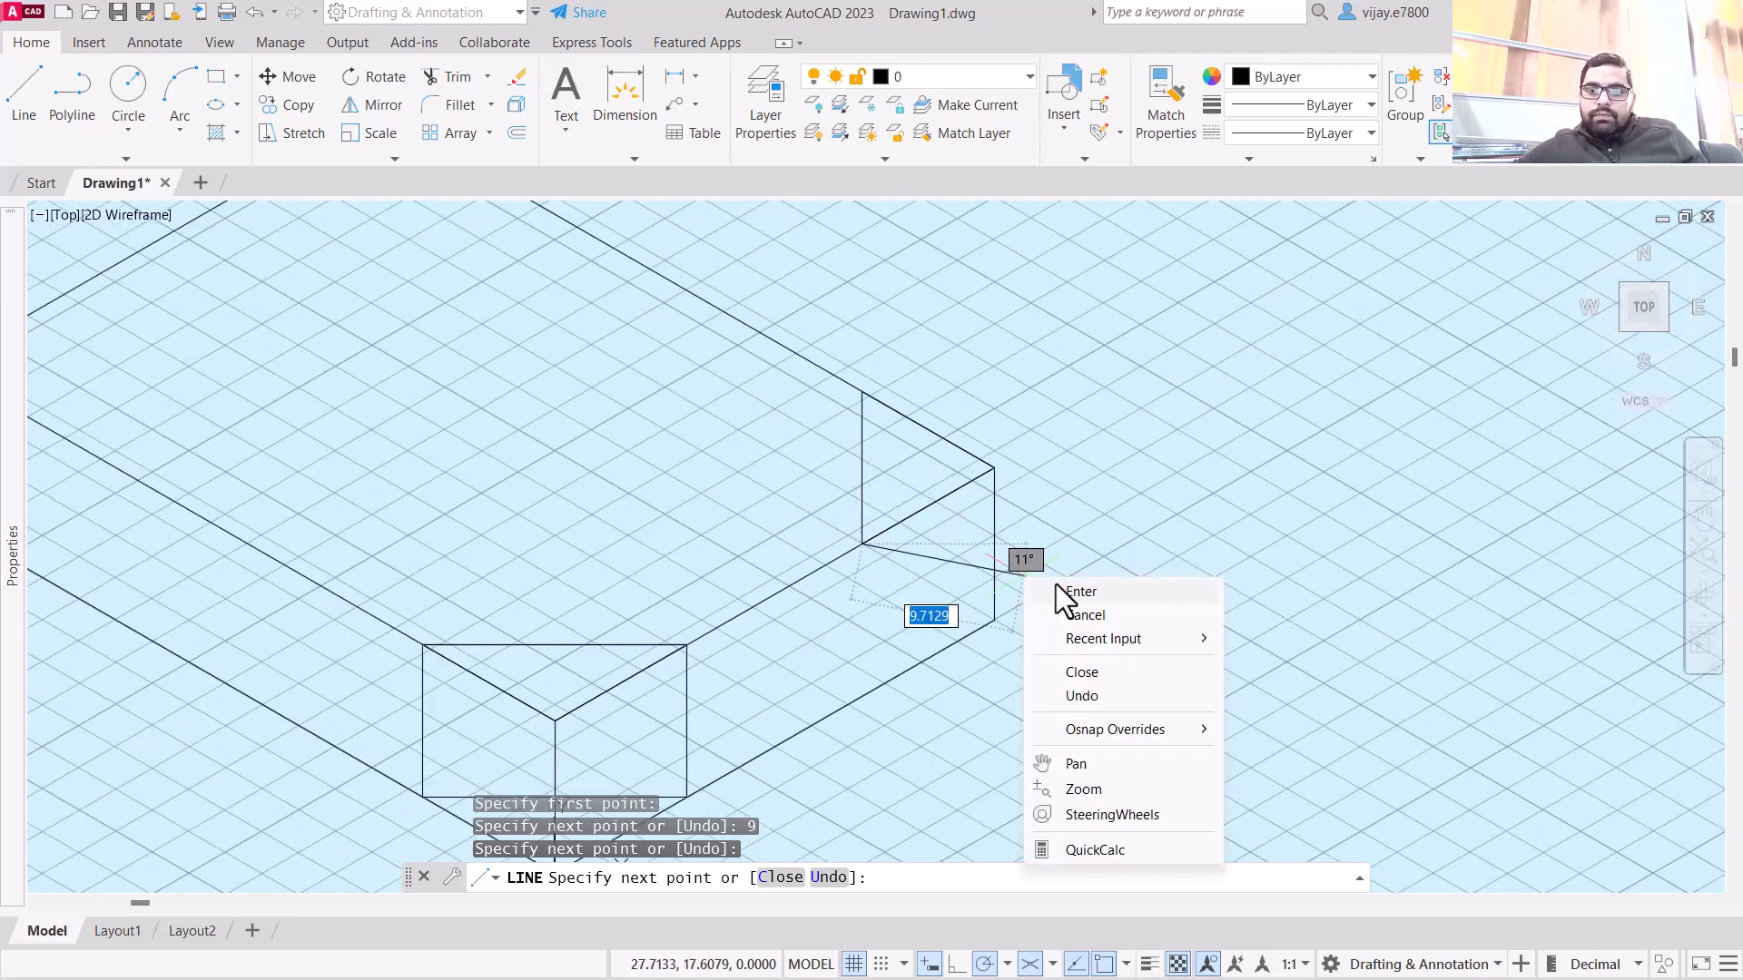
click(1055, 592)
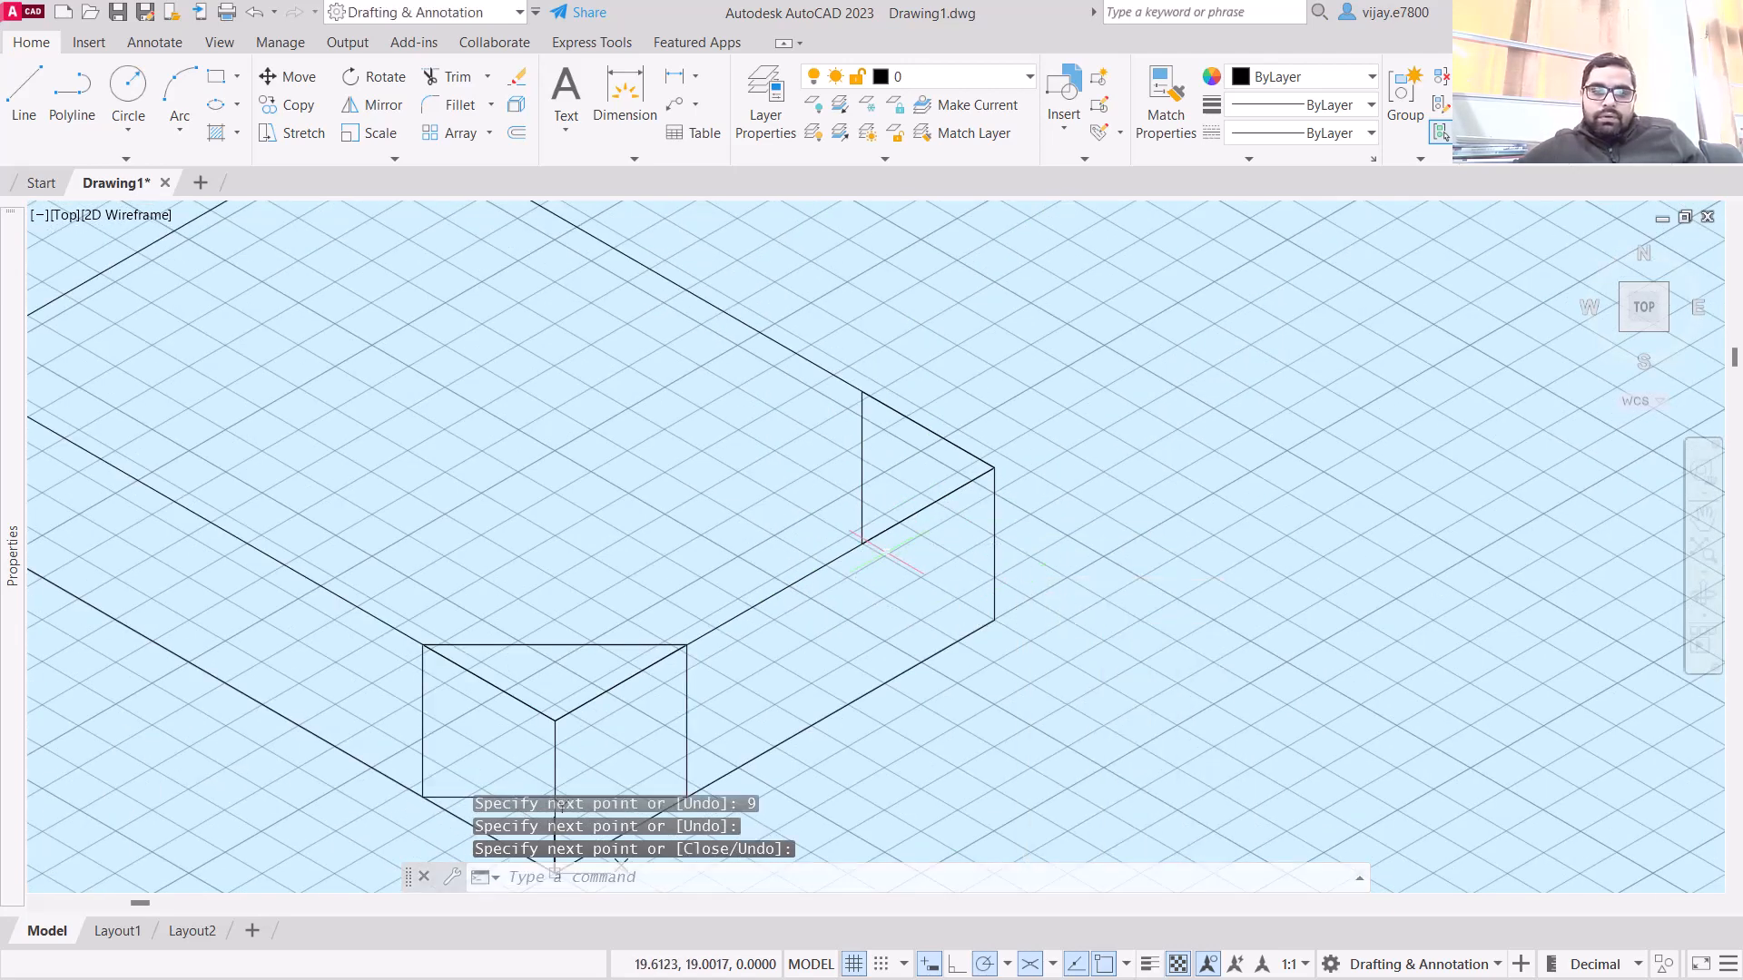
- Check the length of the segment between the back corner and the chamfer mark on the end face's top edge
scroll(631, 392, down, 2)
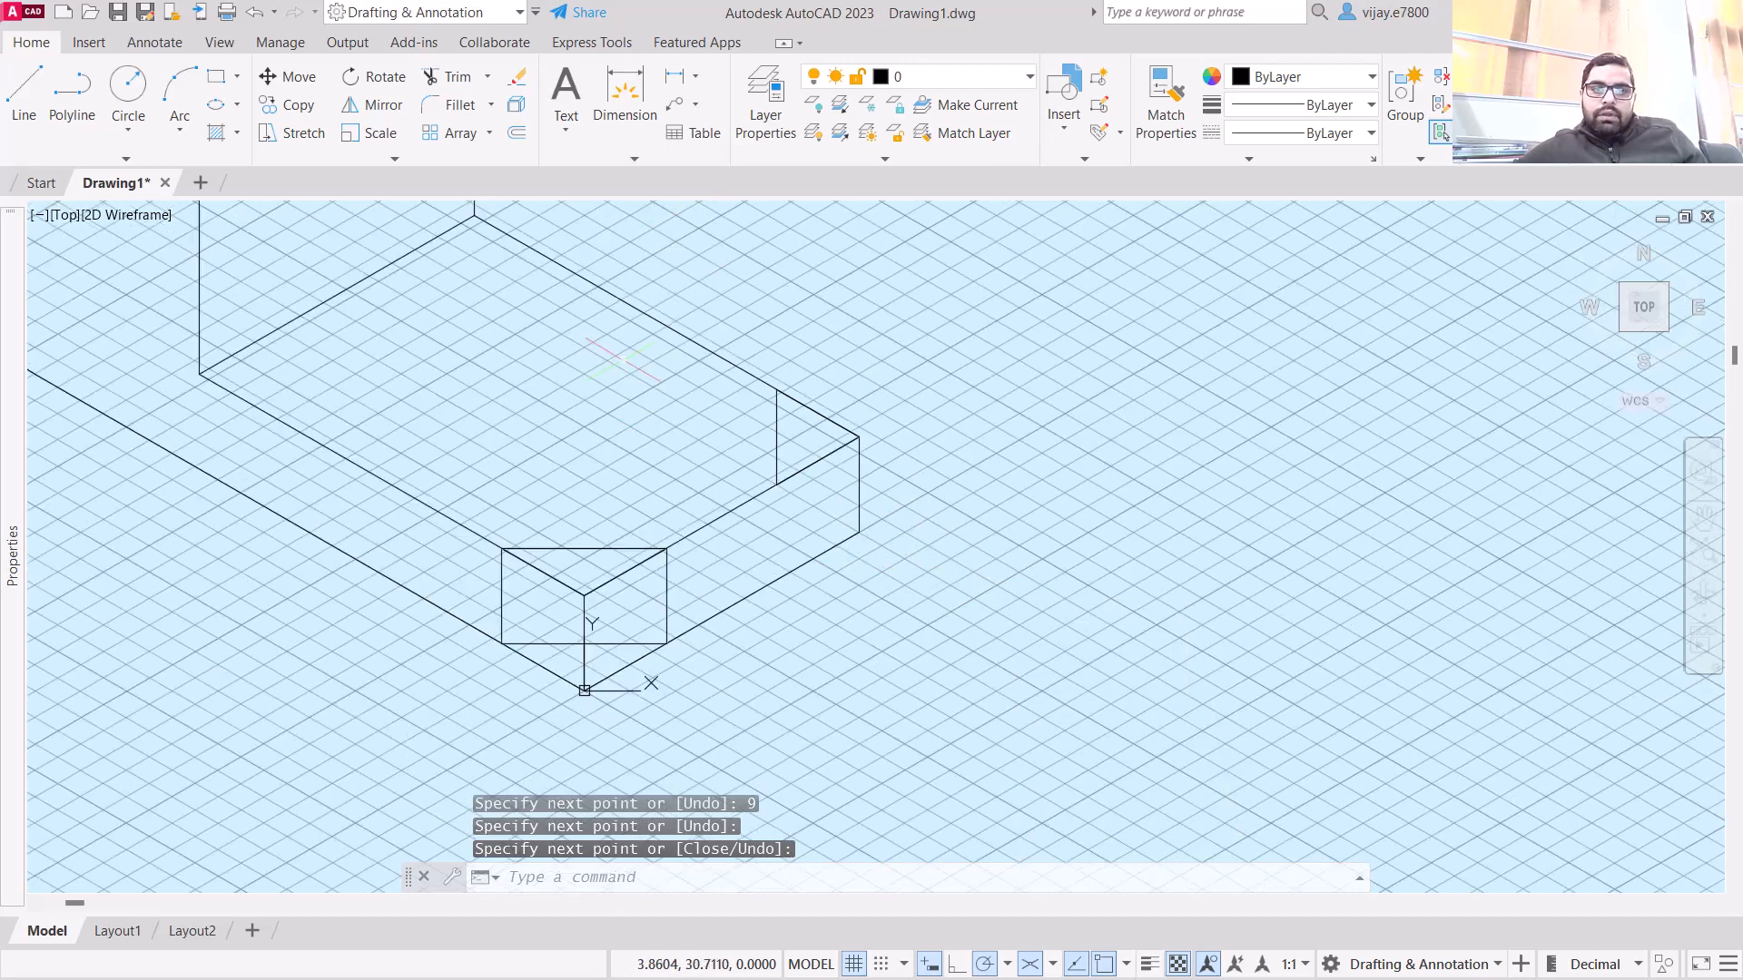
click(623, 111)
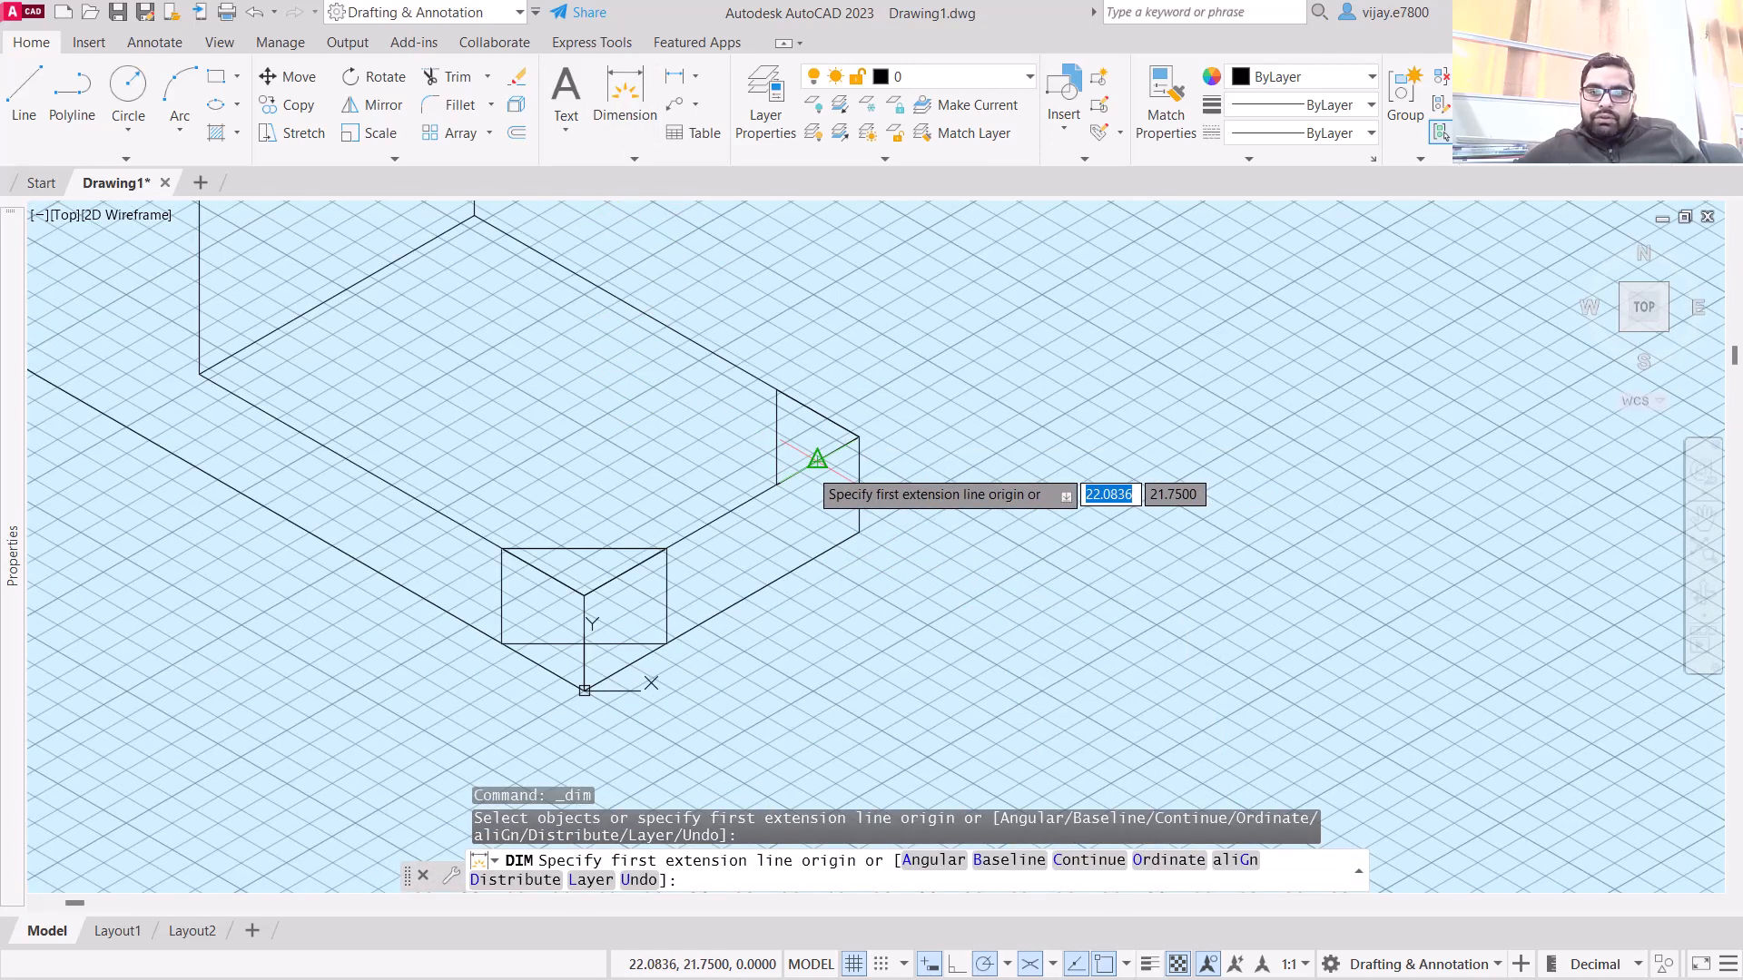
key(Return)
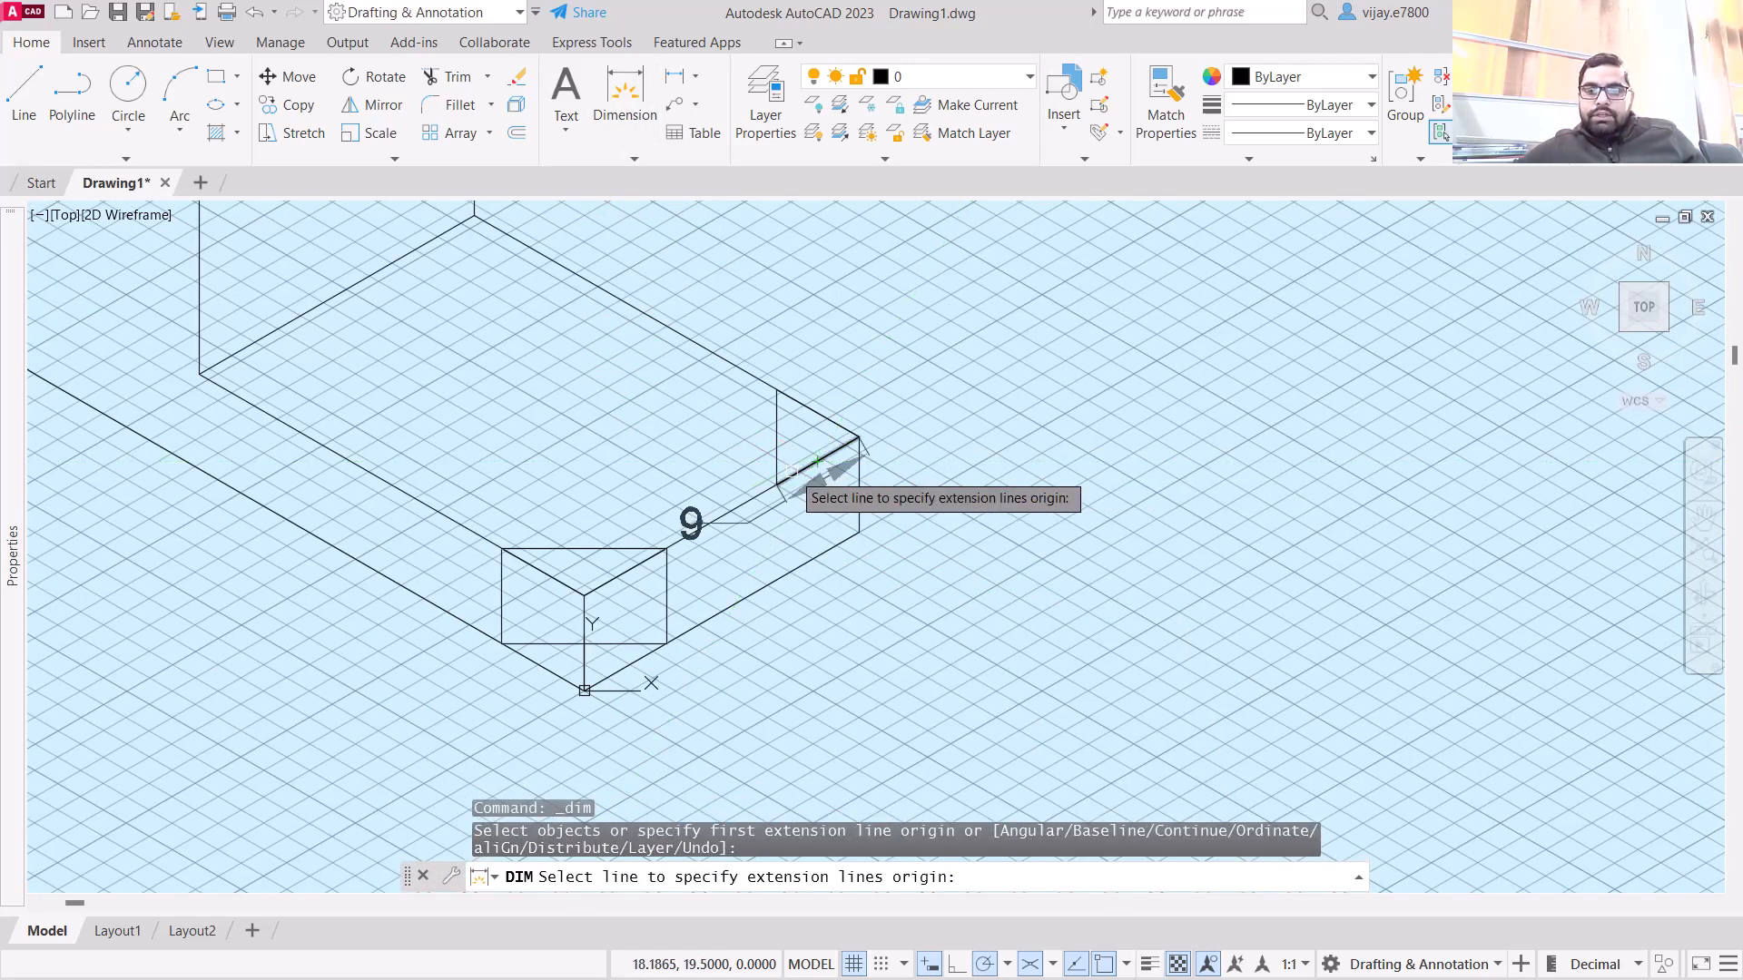
key(Escape)
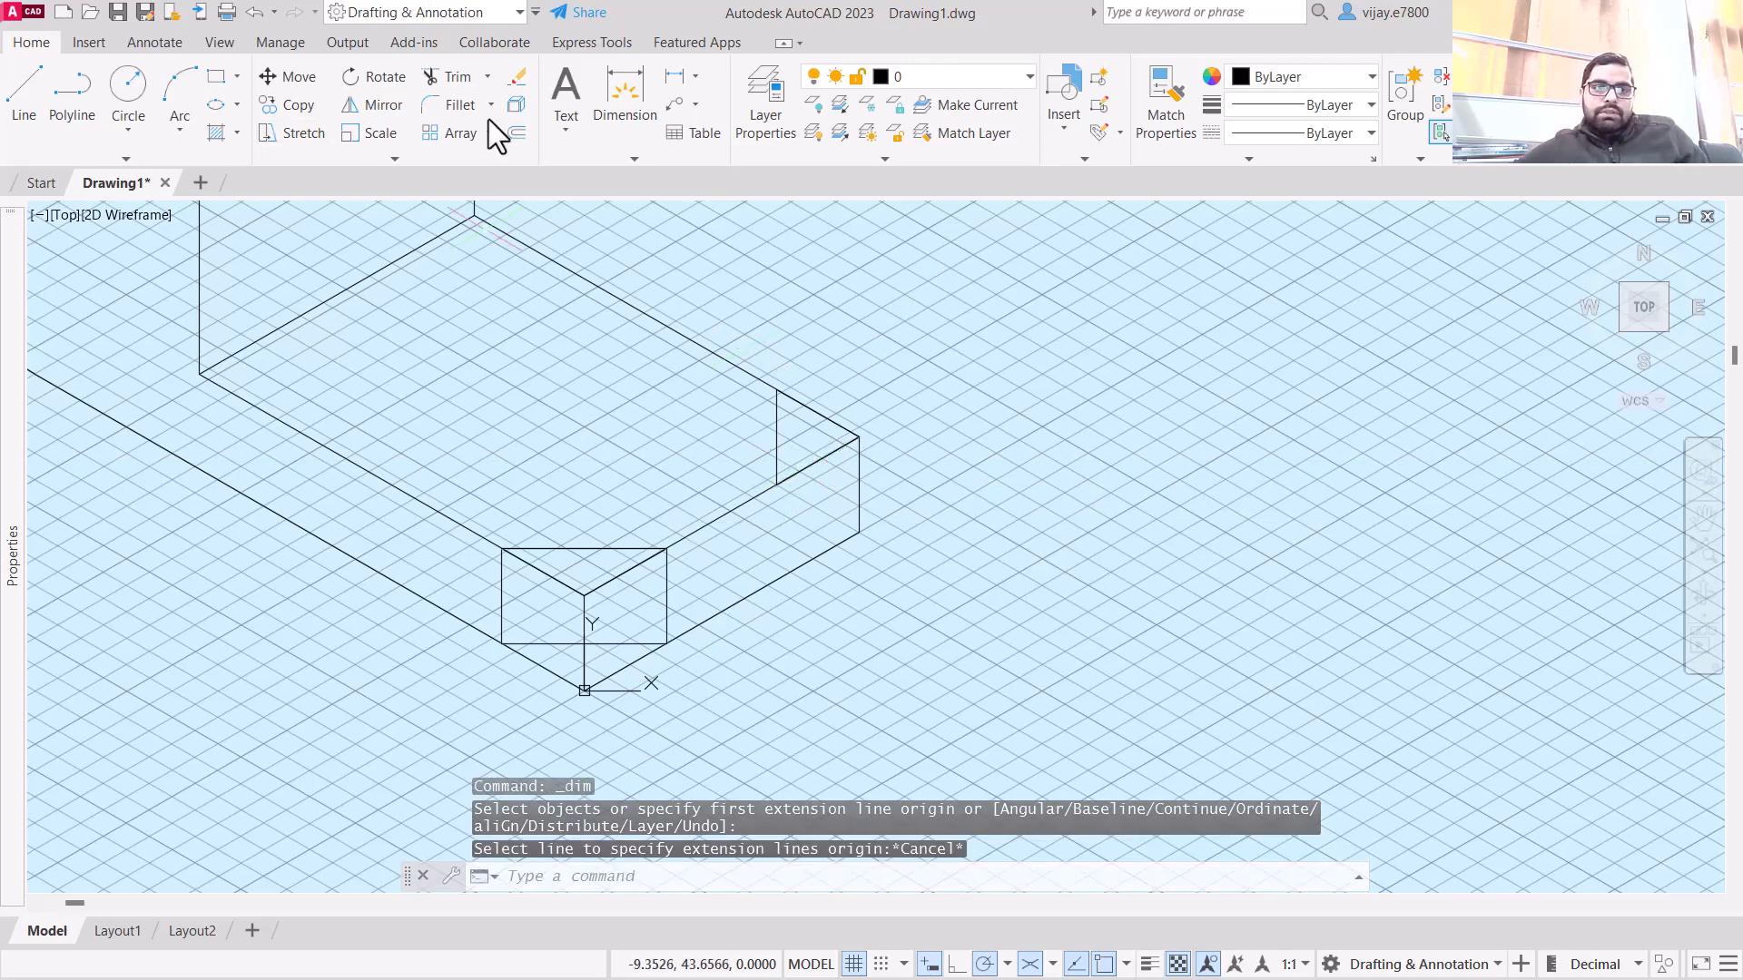
- Trim away the base's sharp back corner beyond the chamfer line, including its vertical edge
click(463, 84)
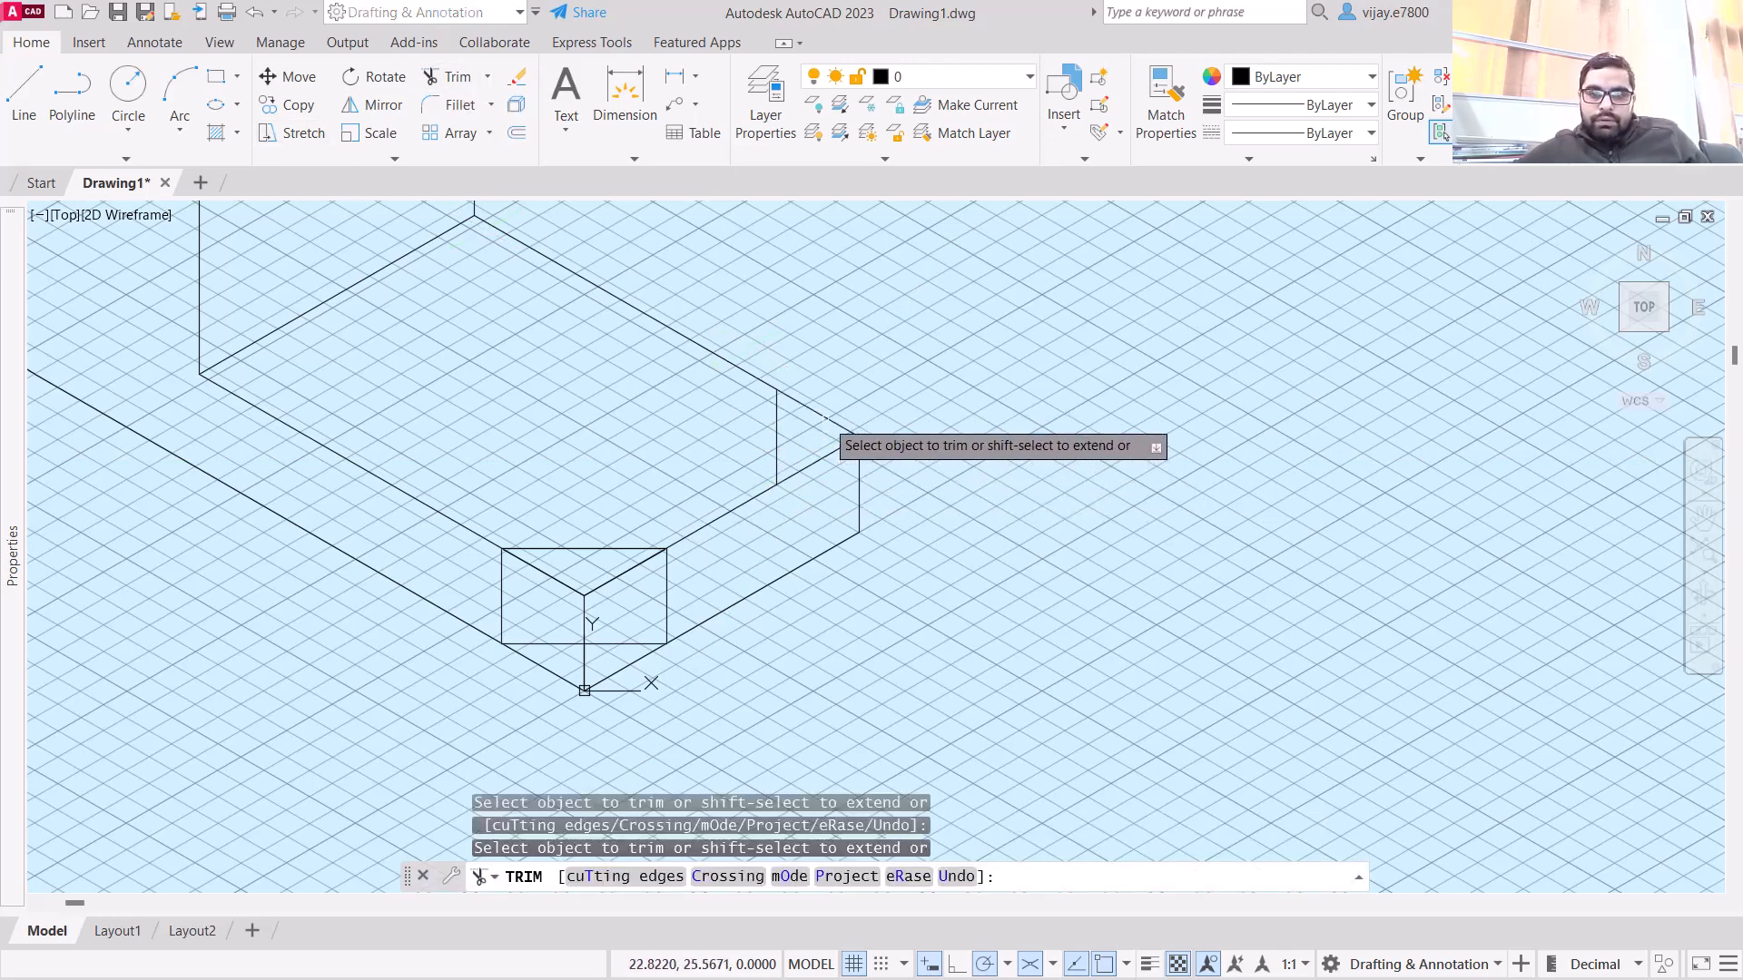
click(841, 442)
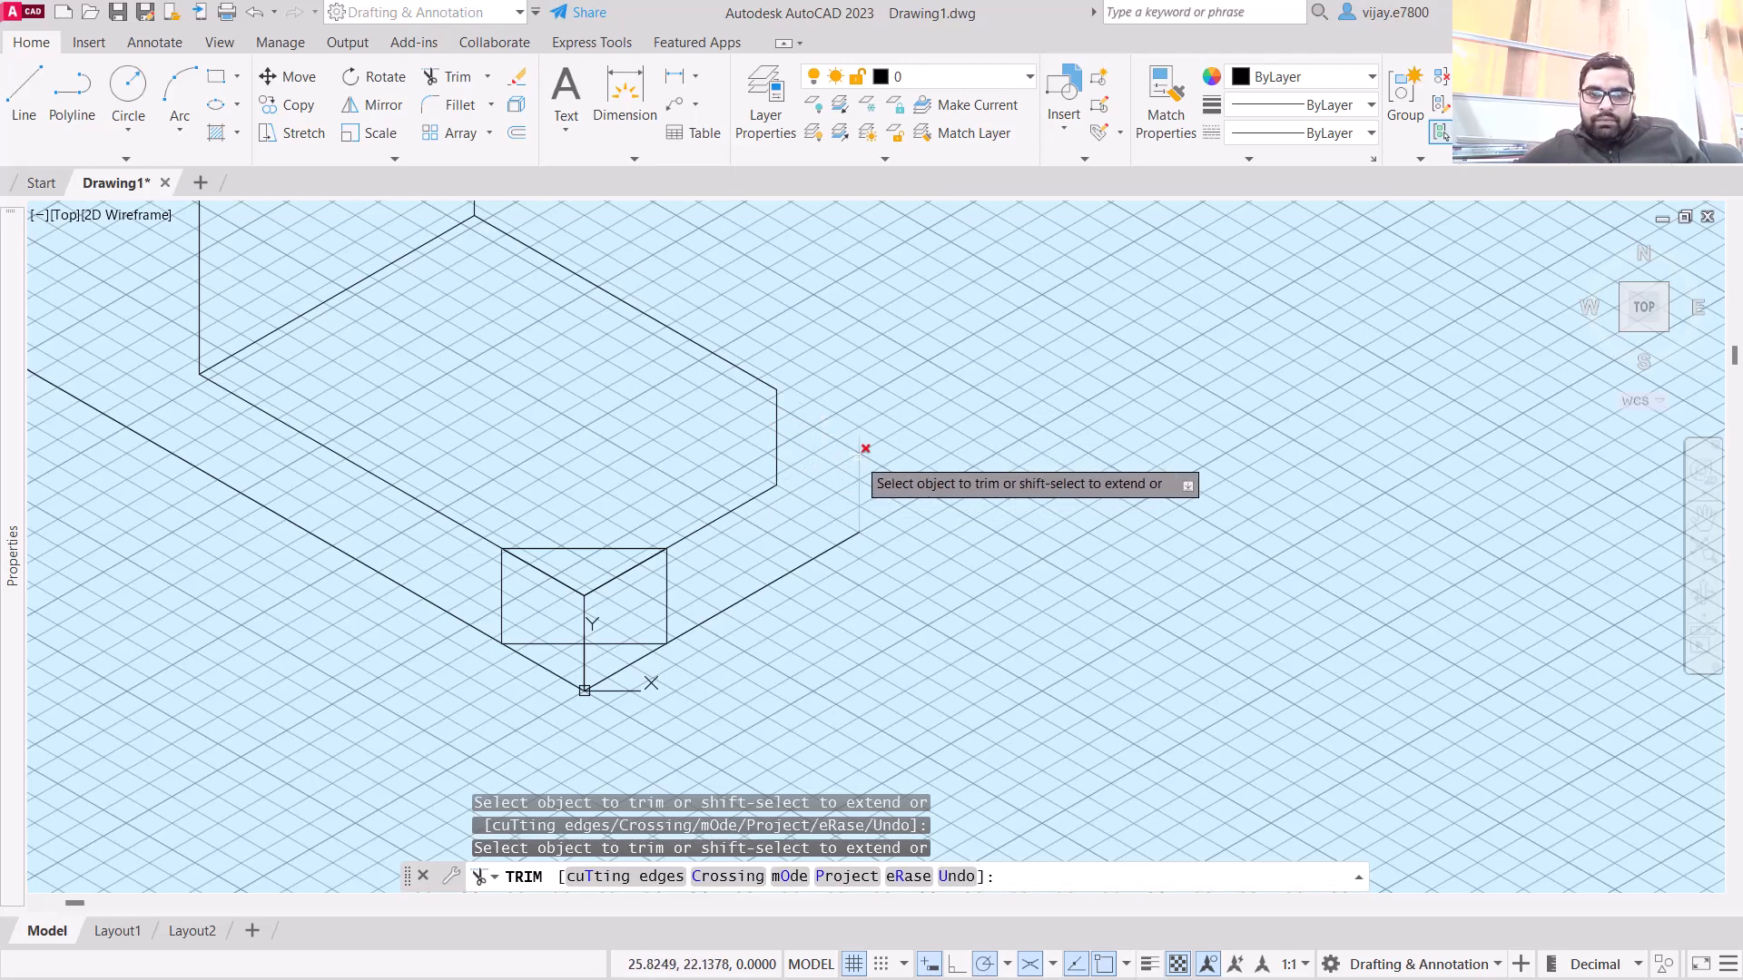
right_click(1126, 424)
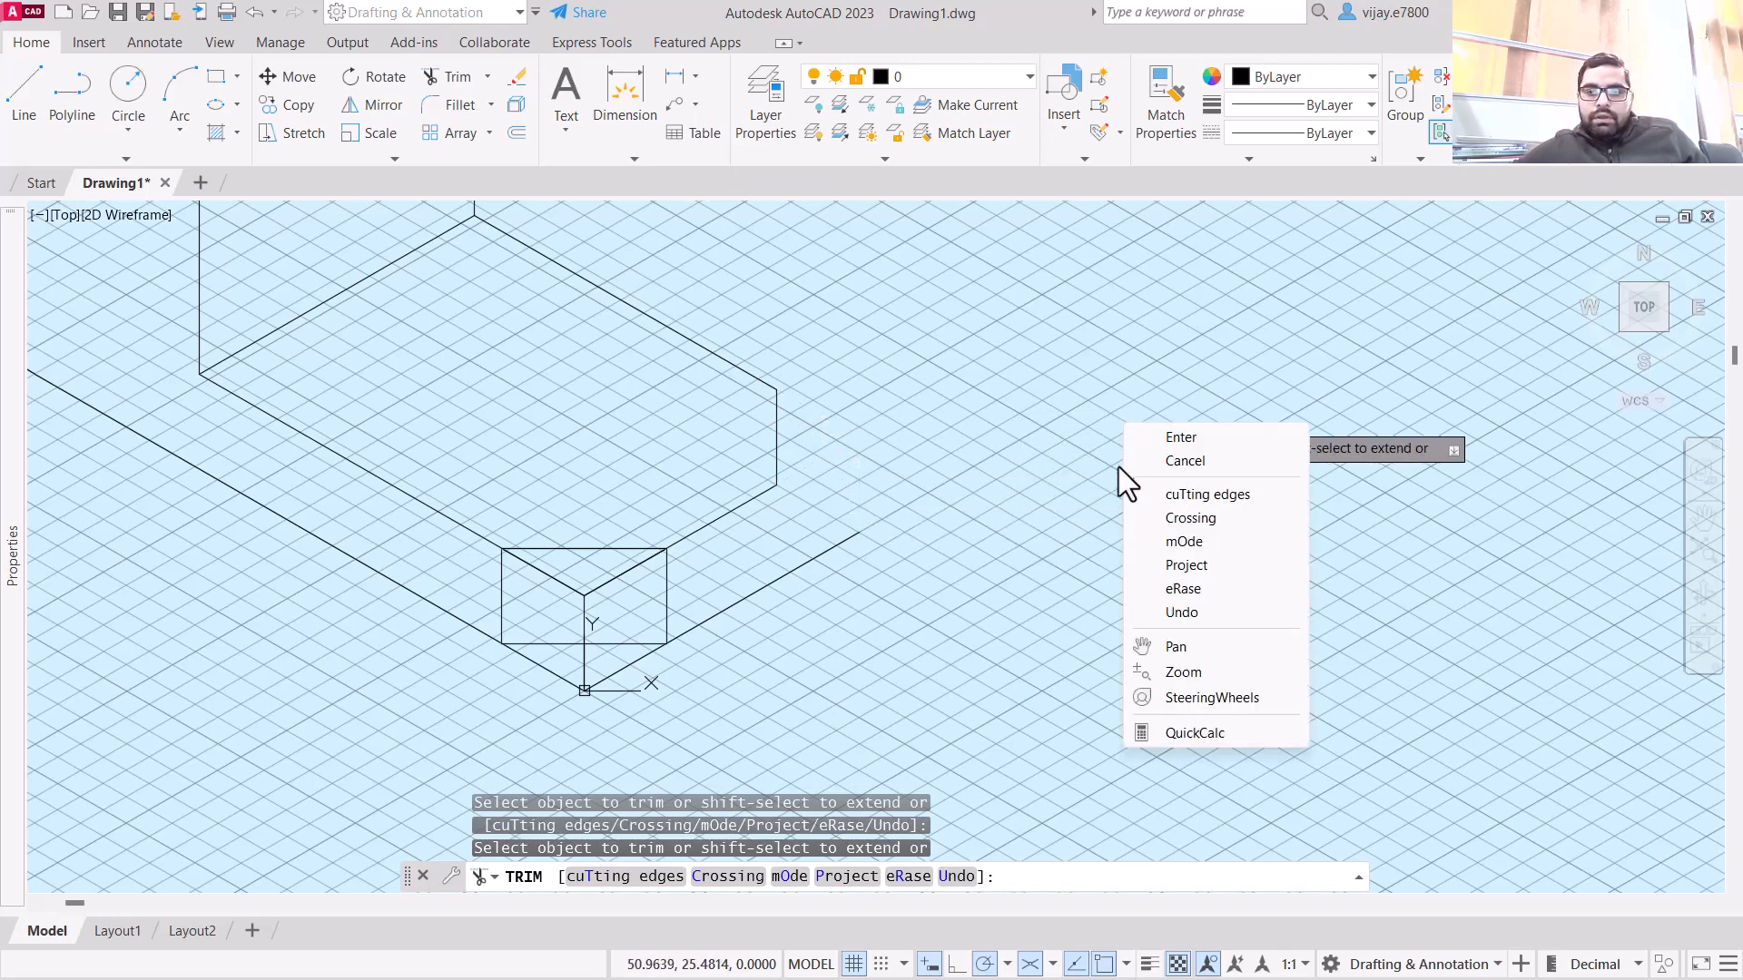
click(1164, 440)
- Draw a vertical line from the back chamfer's lower end on the top face down to the base's bottom edge
text(l)
key(Return)
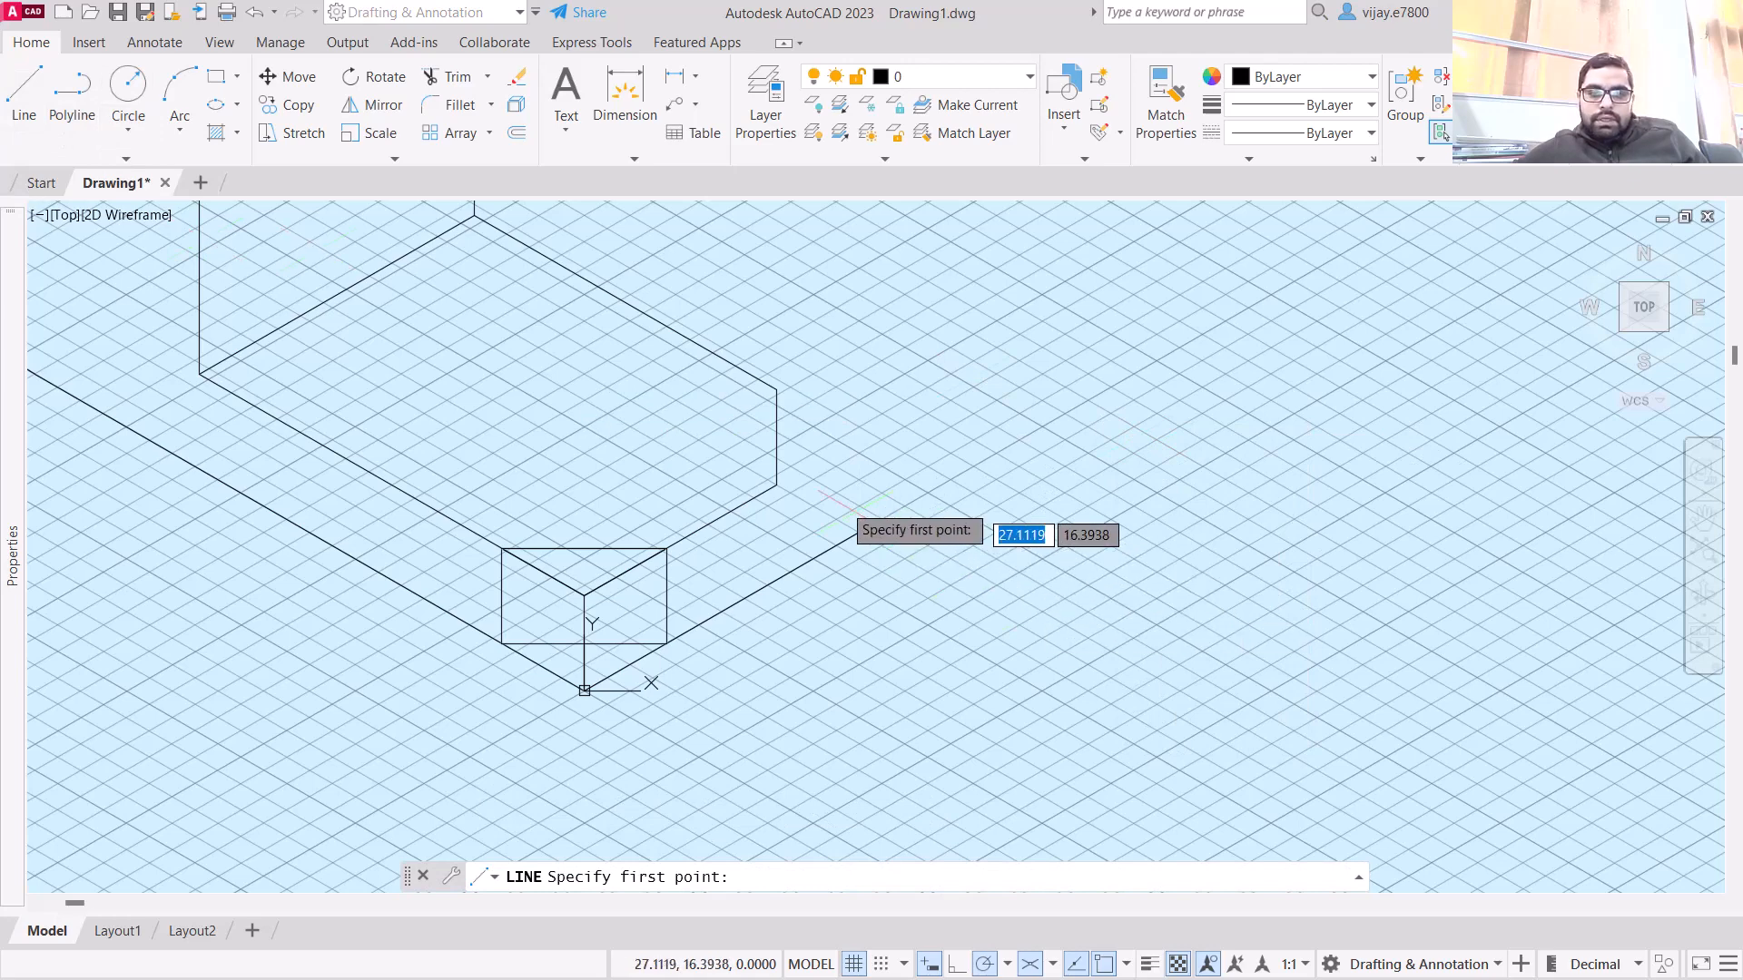
click(776, 486)
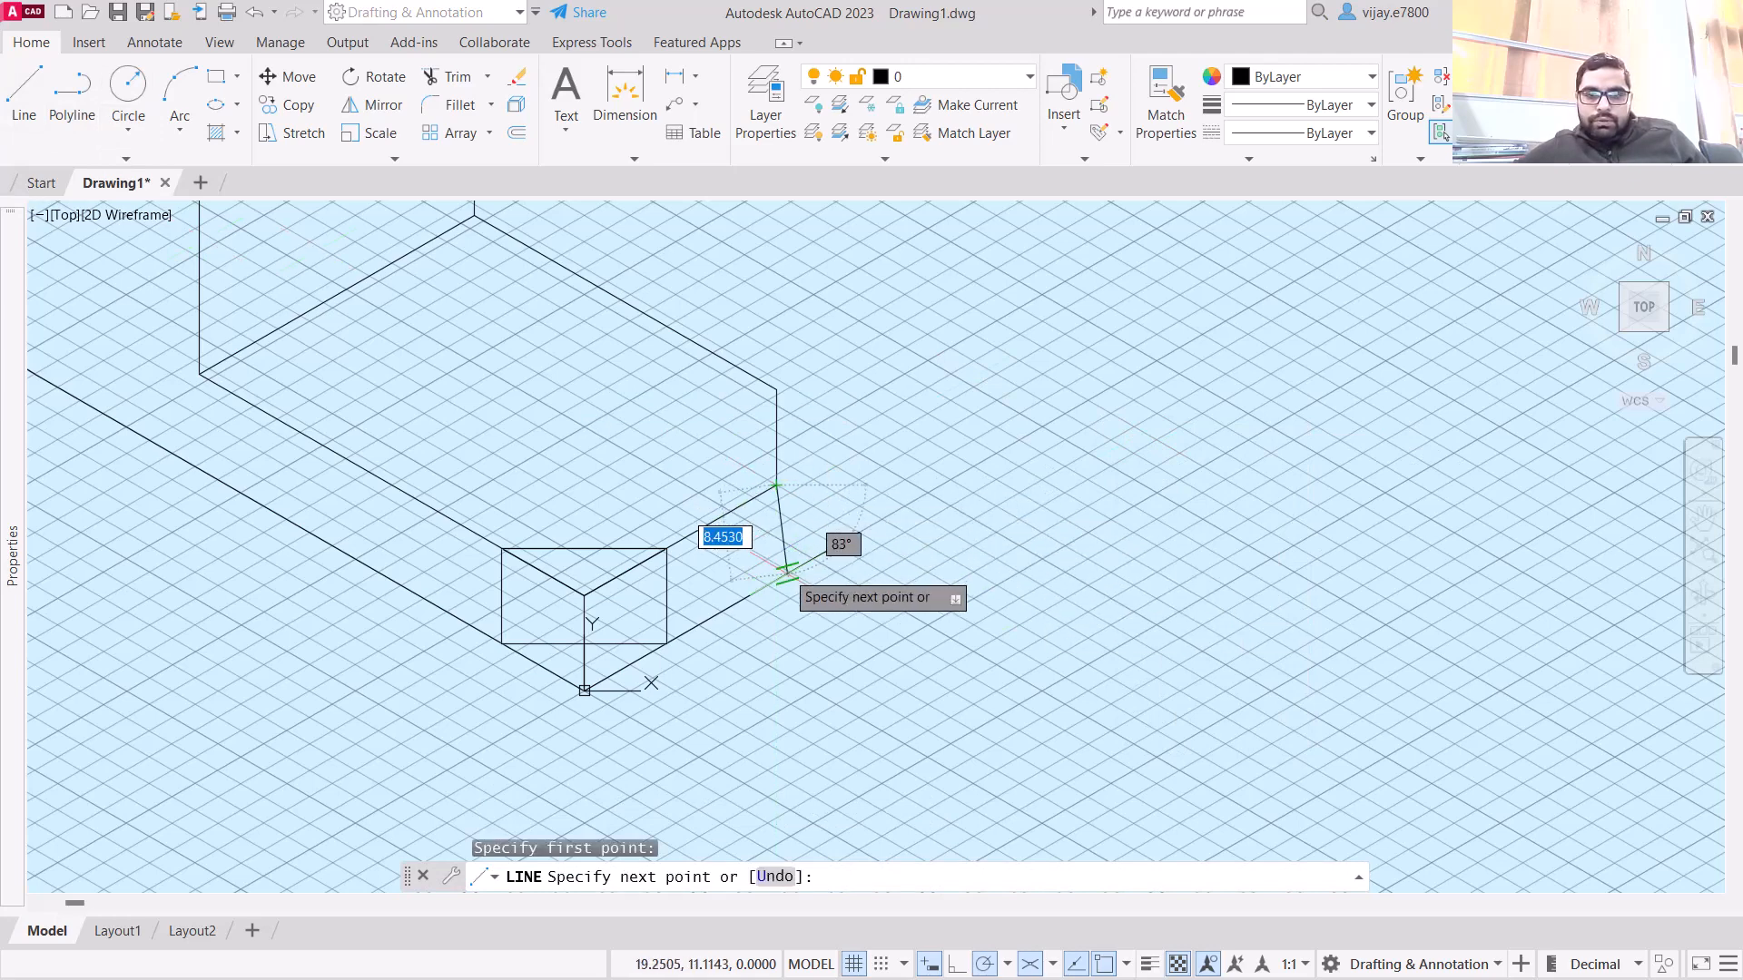
click(776, 579)
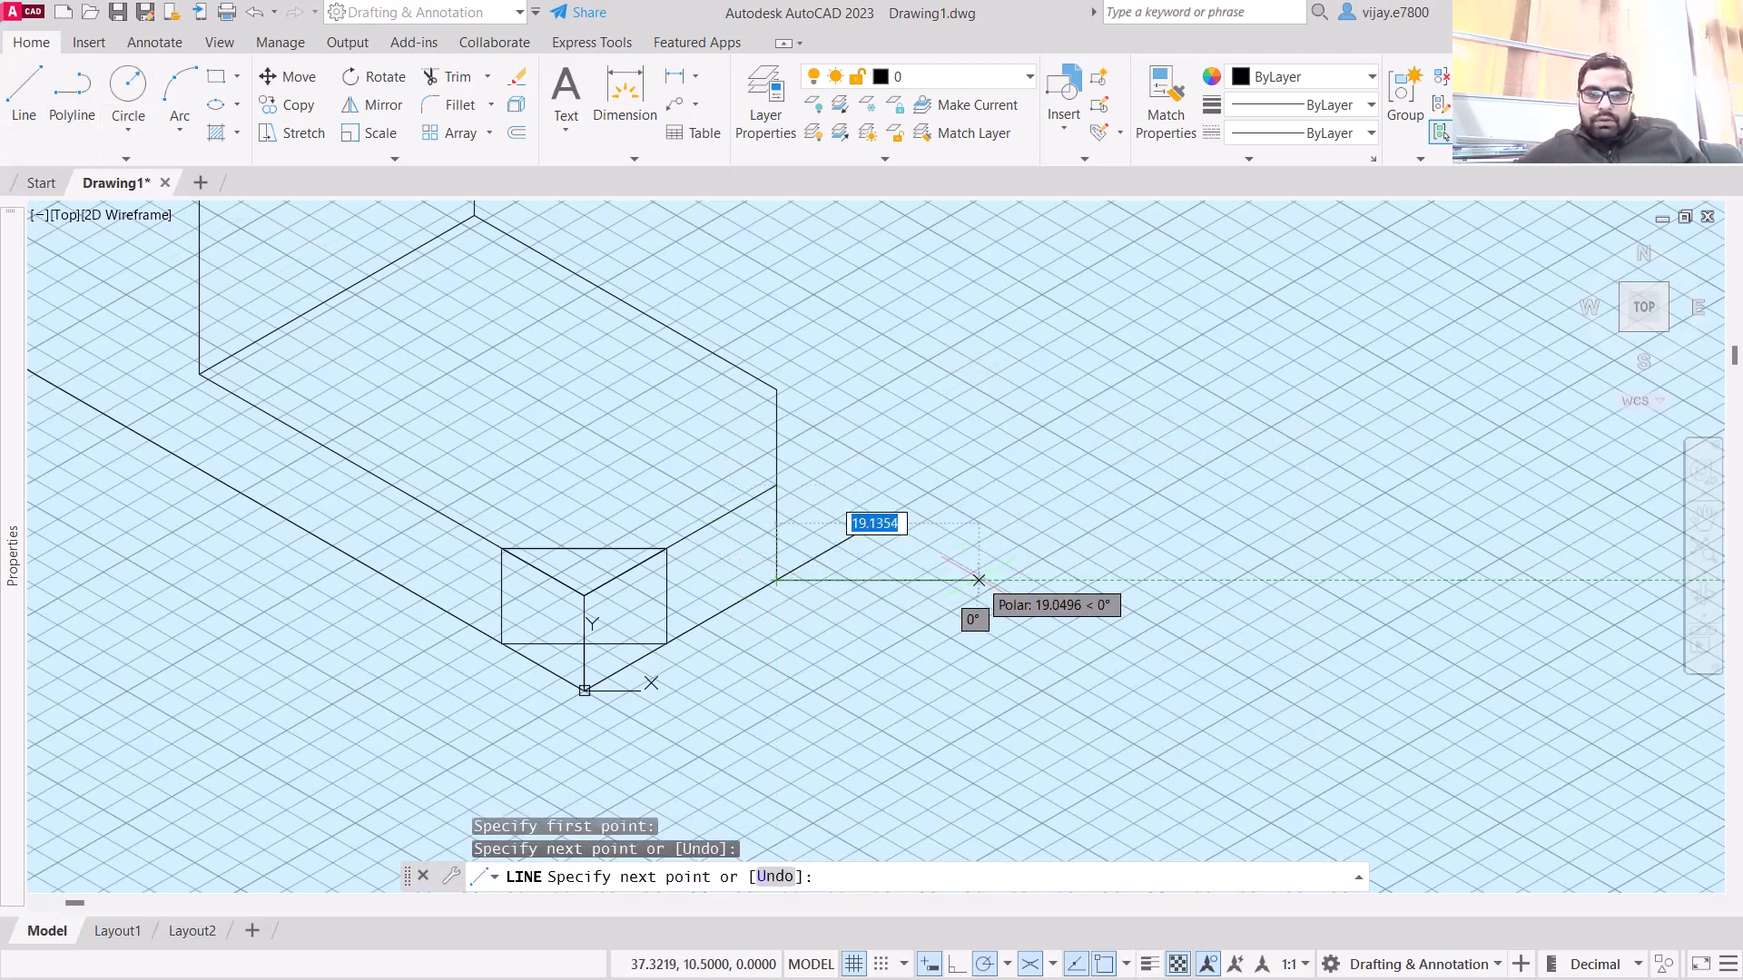
right_click(984, 593)
click(1028, 592)
- Trim away the base's sharp front corner beyond the front chamfer face, plus the bottom edge's overhang past the back chamfer's vertical line
scroll(760, 562, up, 2)
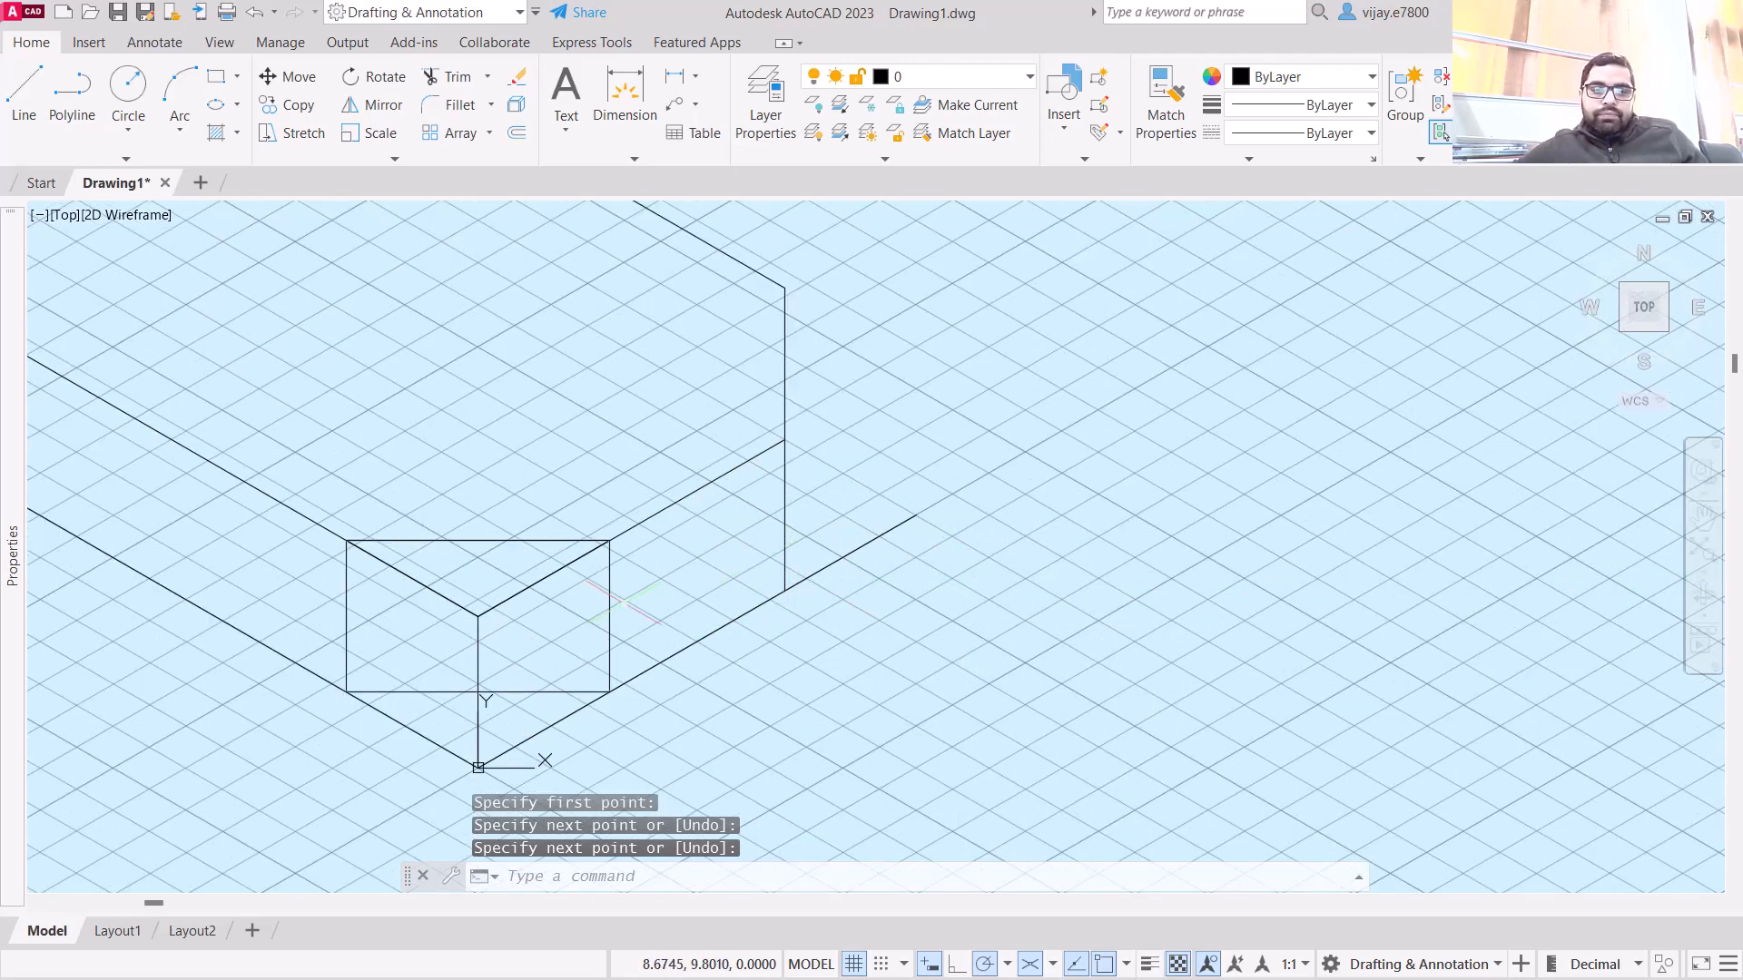
click(457, 80)
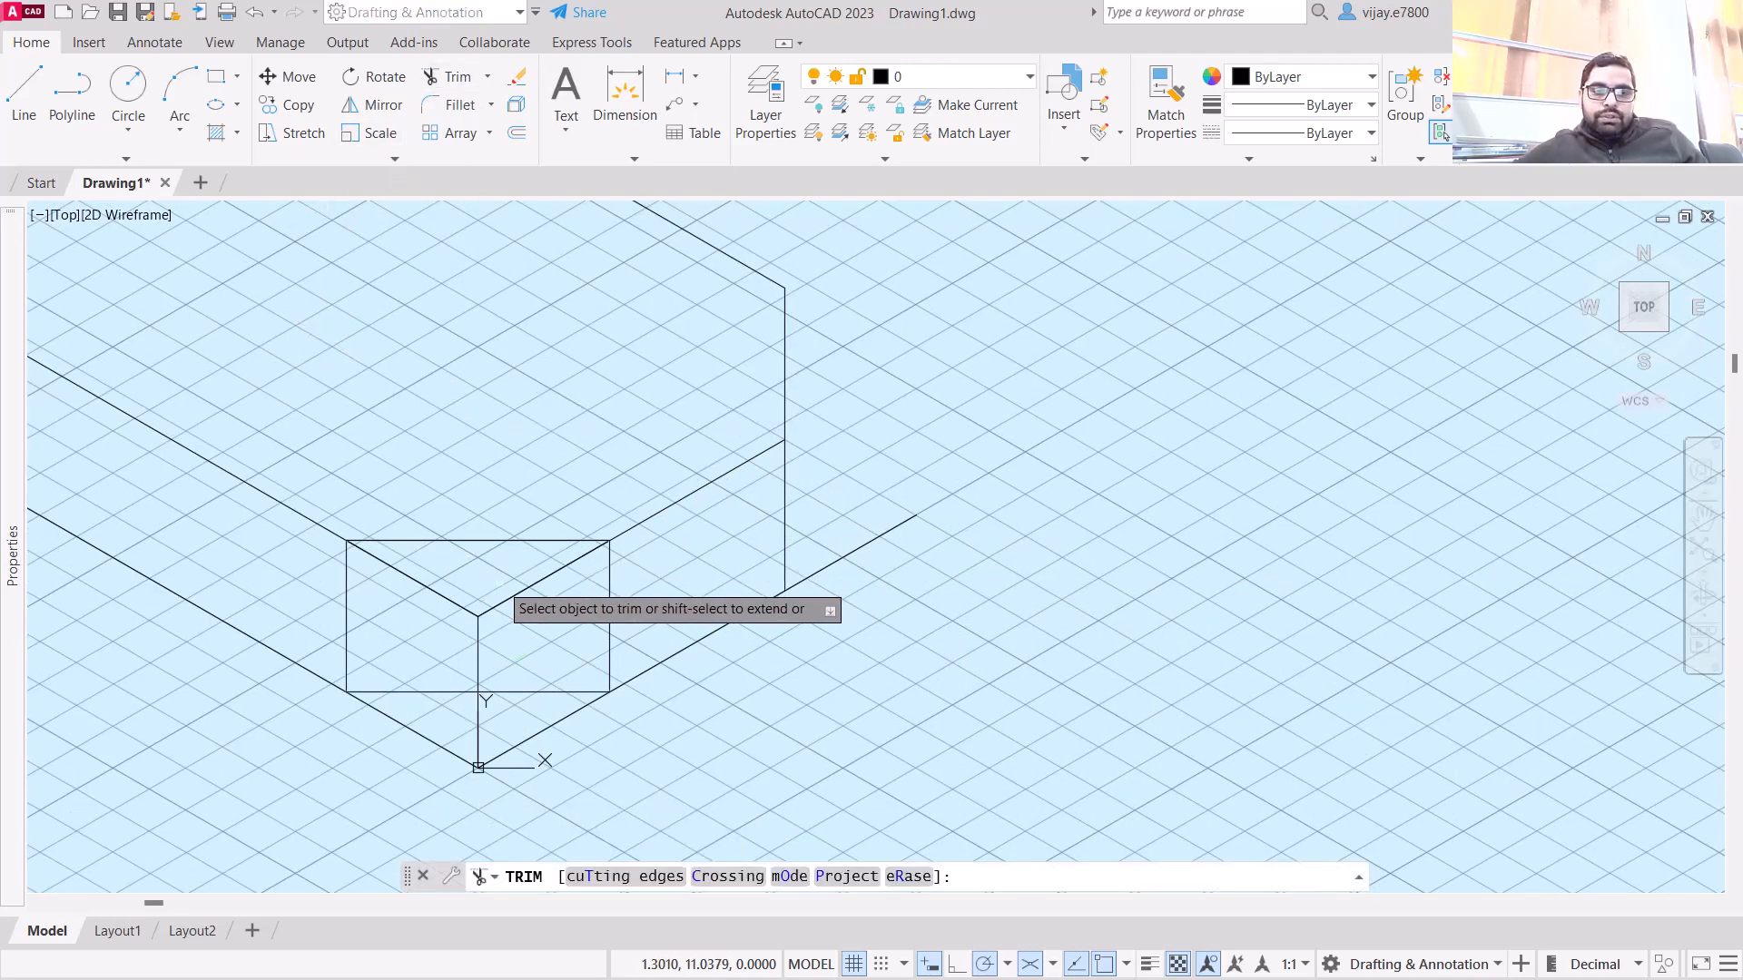
click(522, 591)
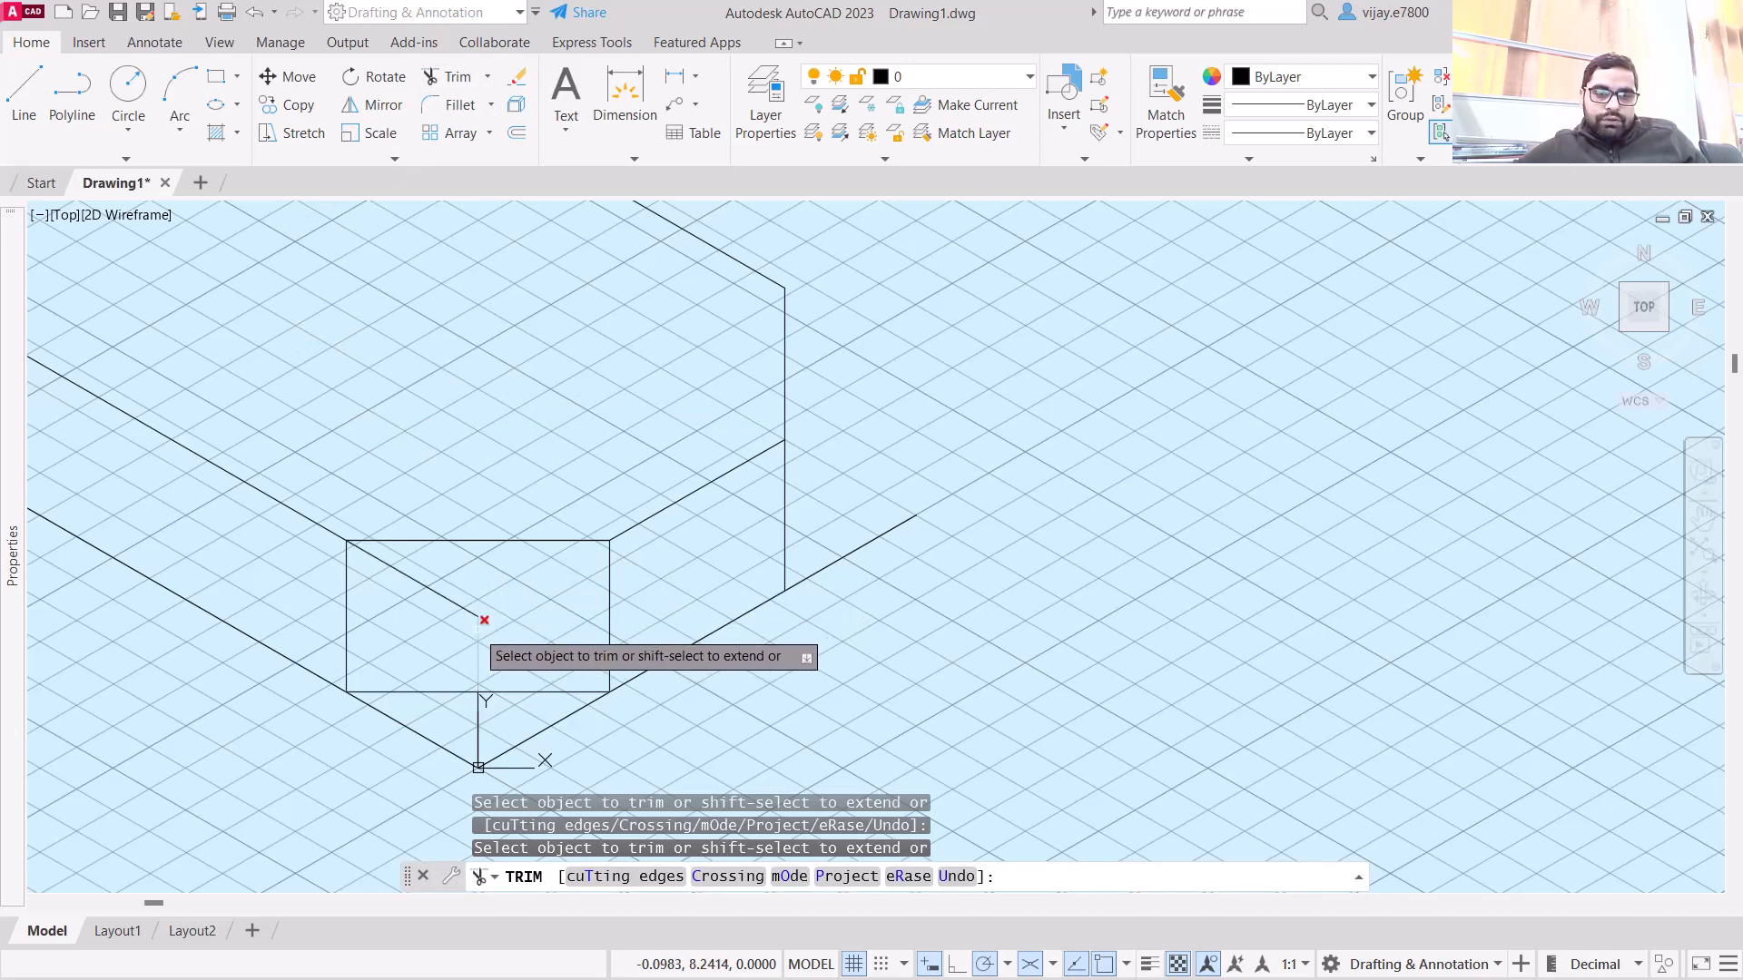
click(478, 620)
key(Return)
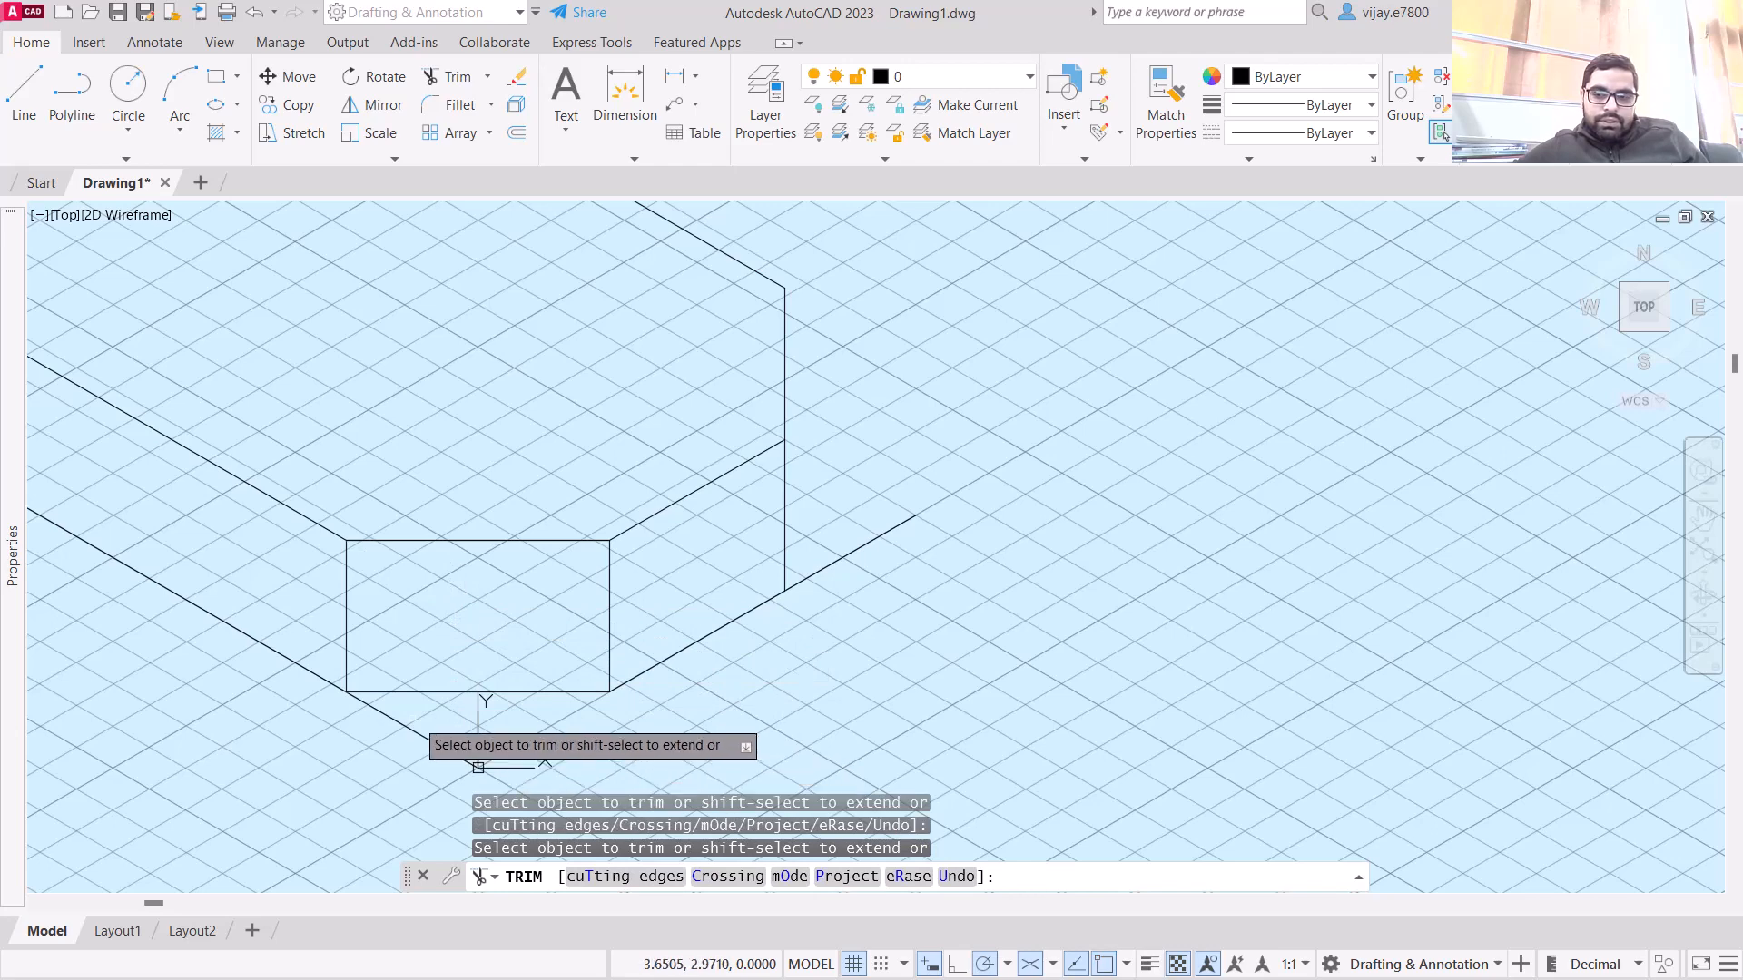
scroll(594, 630, down, 2)
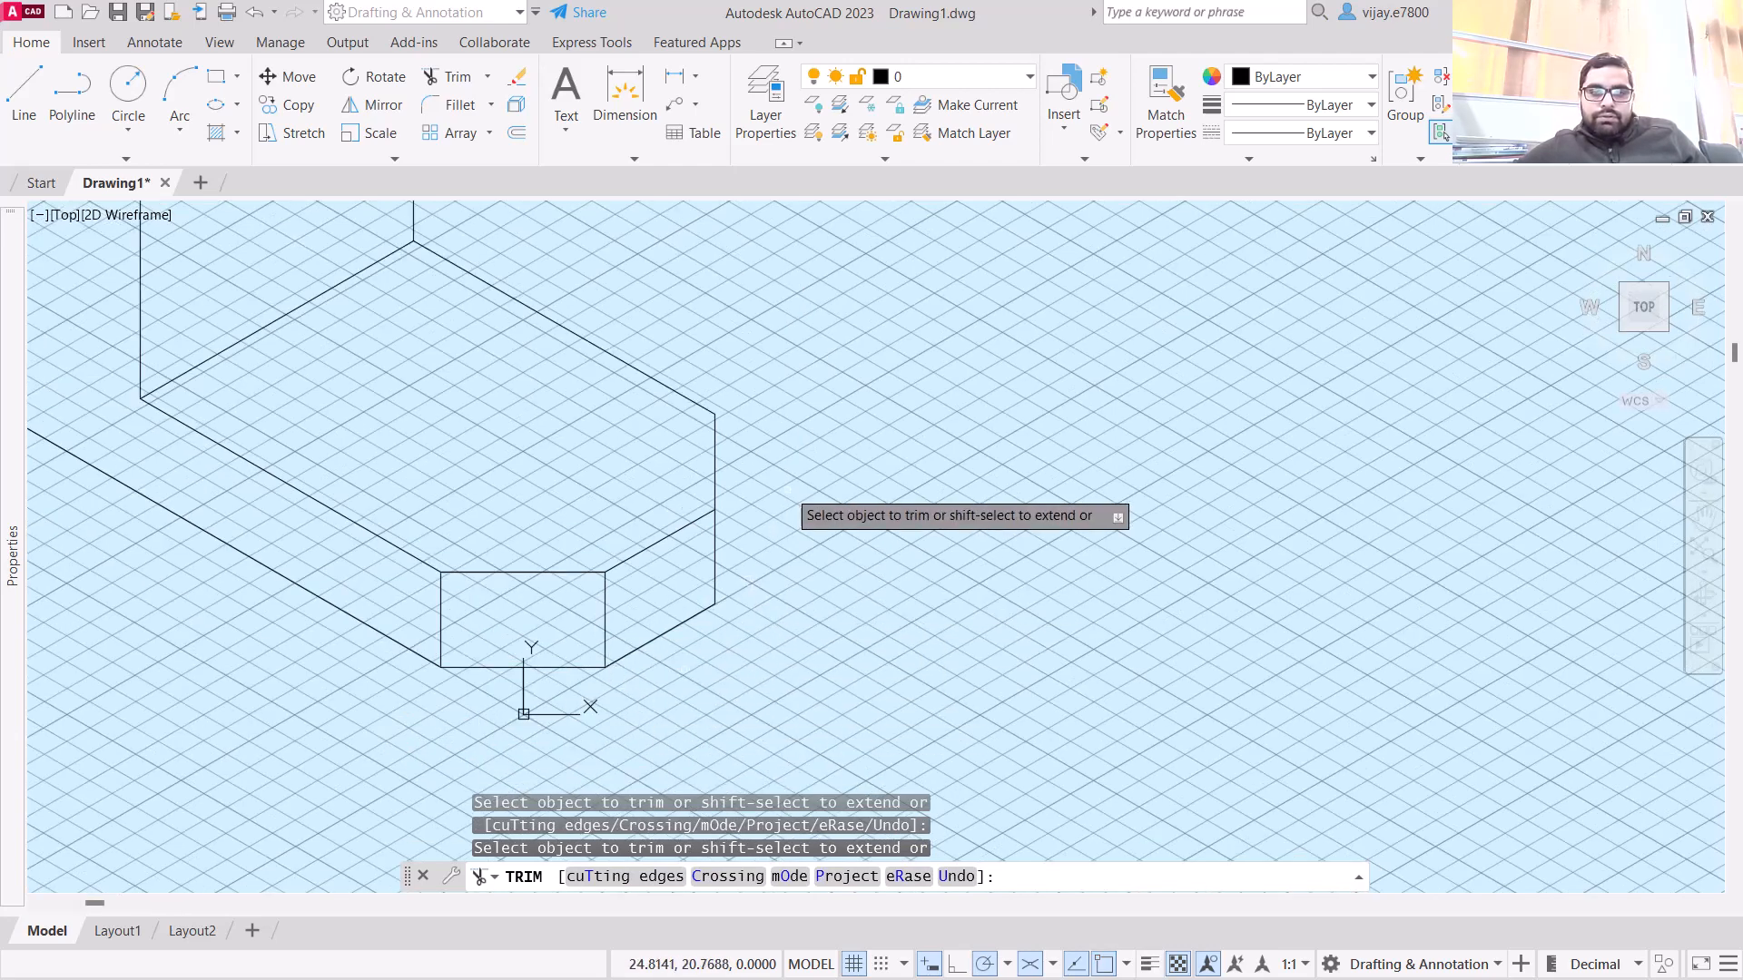
right_click(971, 469)
click(1017, 482)
- From the front chamfer's upper corner, draw 2.5 units along the end face's top edge, then the rib's front sloping edge up to the upright's top edge
scroll(899, 527, down, 2)
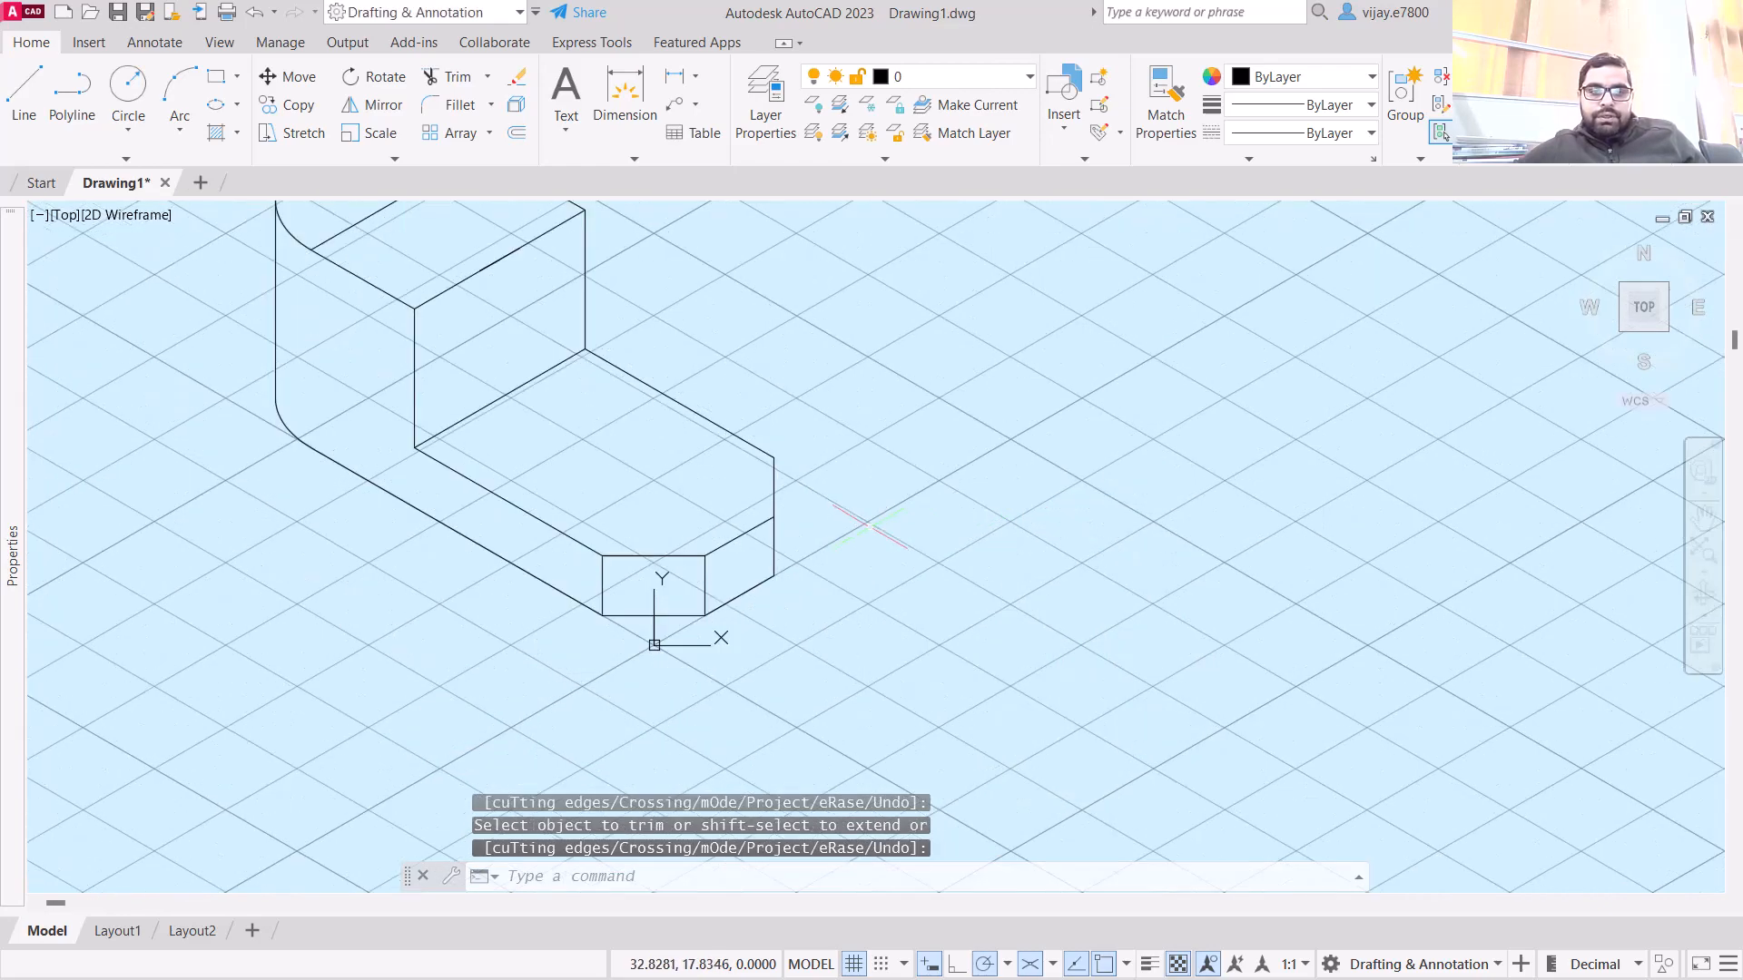
scroll(895, 518, up, 2)
scroll(918, 552, down, 2)
scroll(919, 552, down, 2)
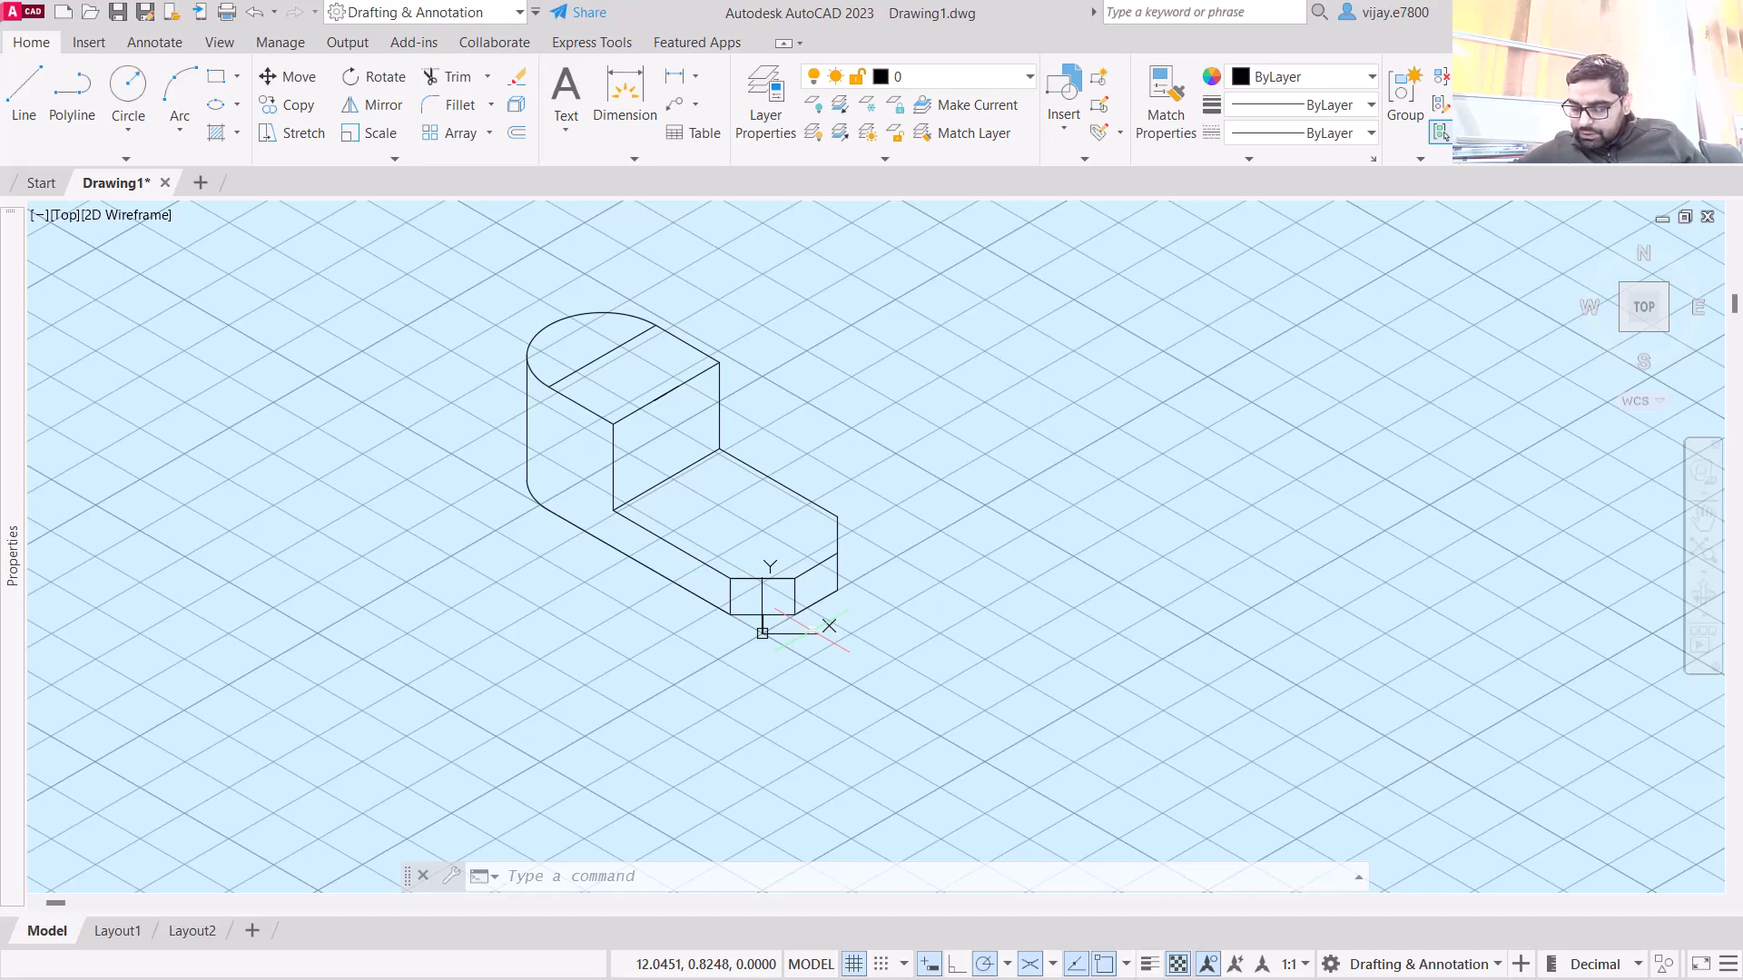
scroll(785, 597, up, 2)
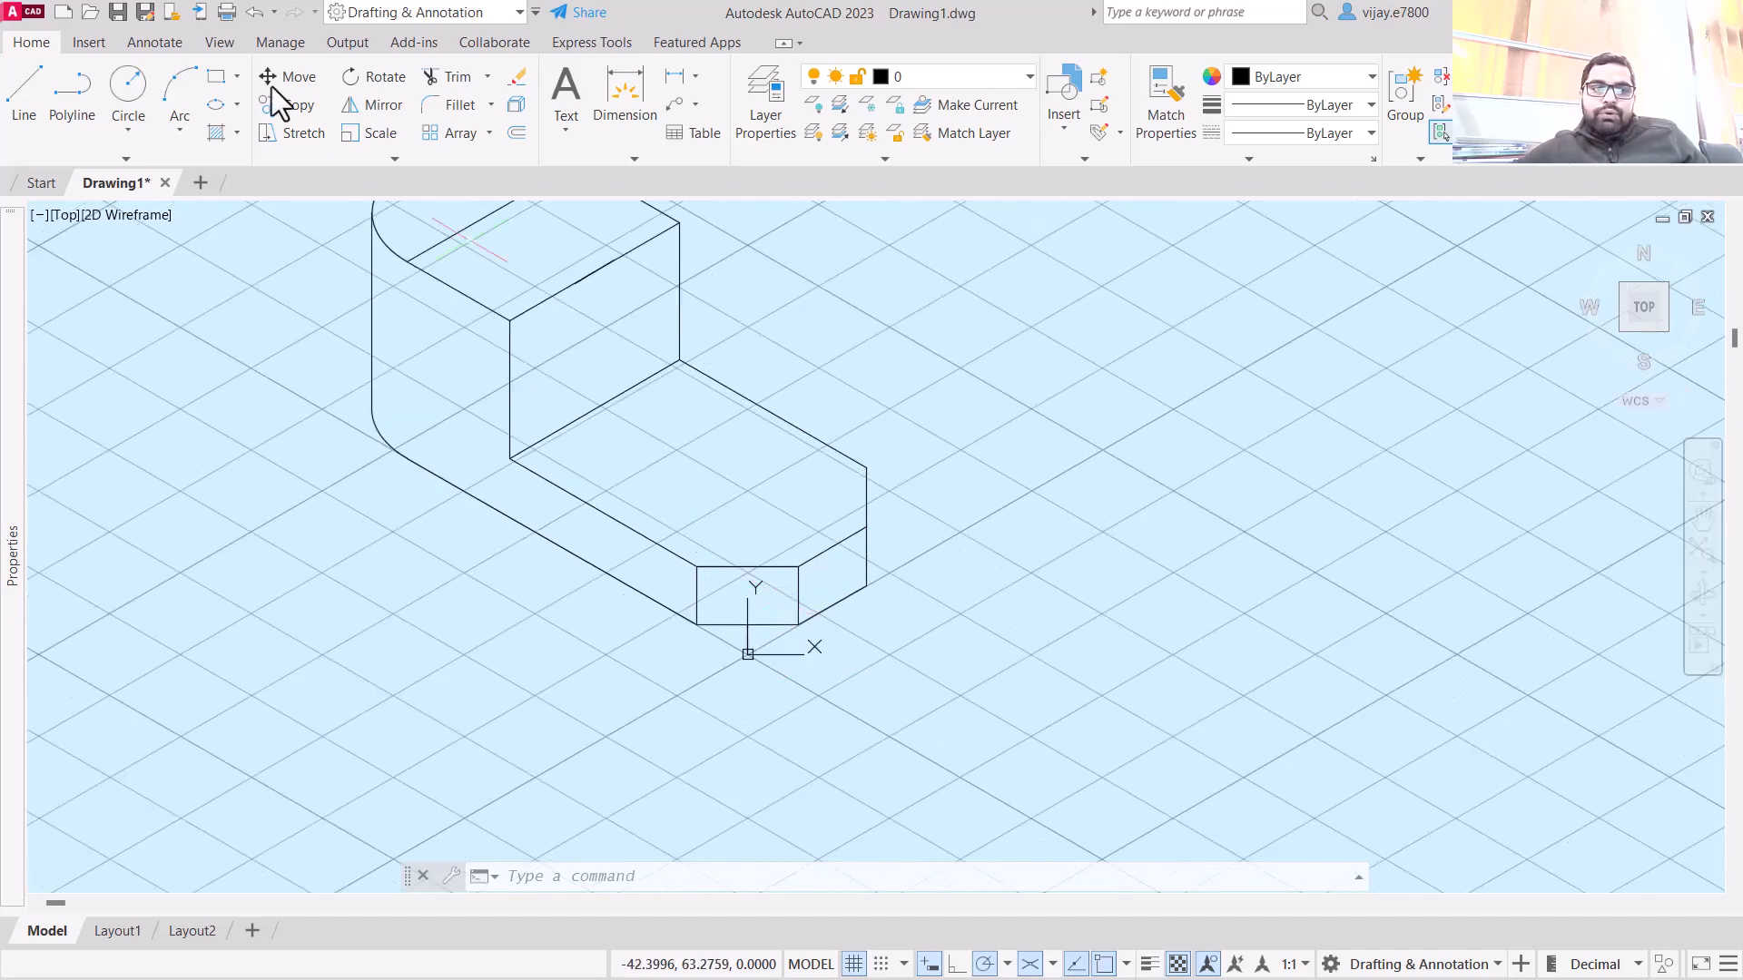
click(19, 95)
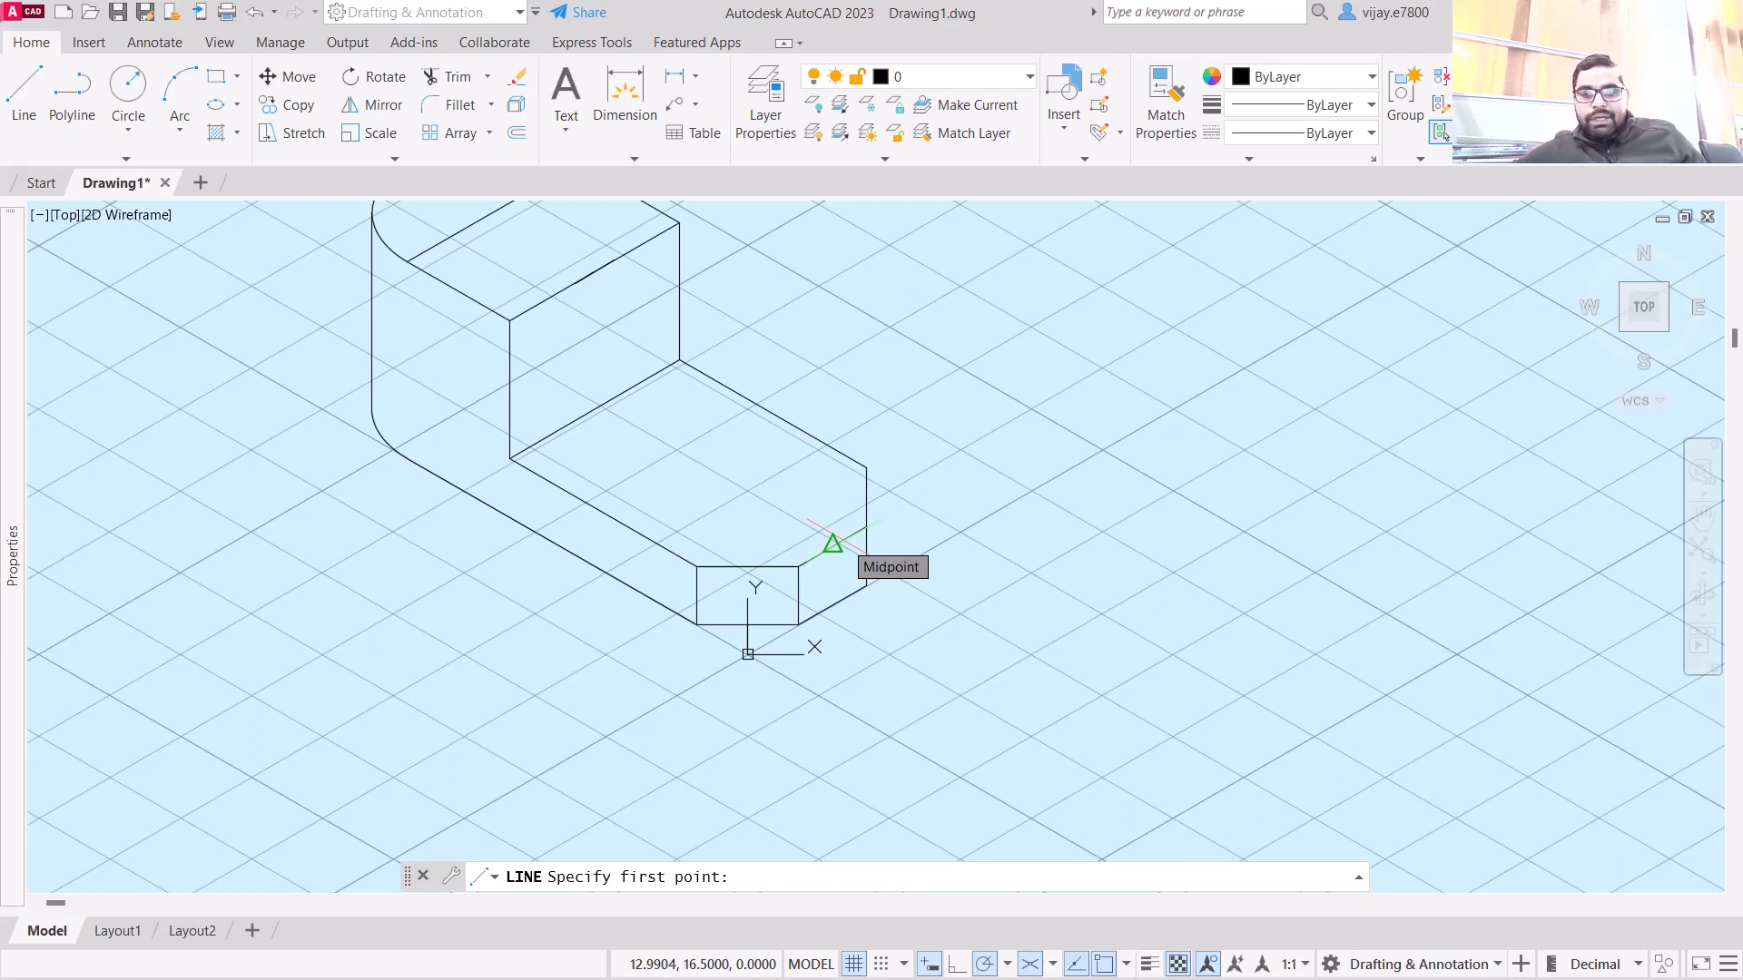
click(798, 566)
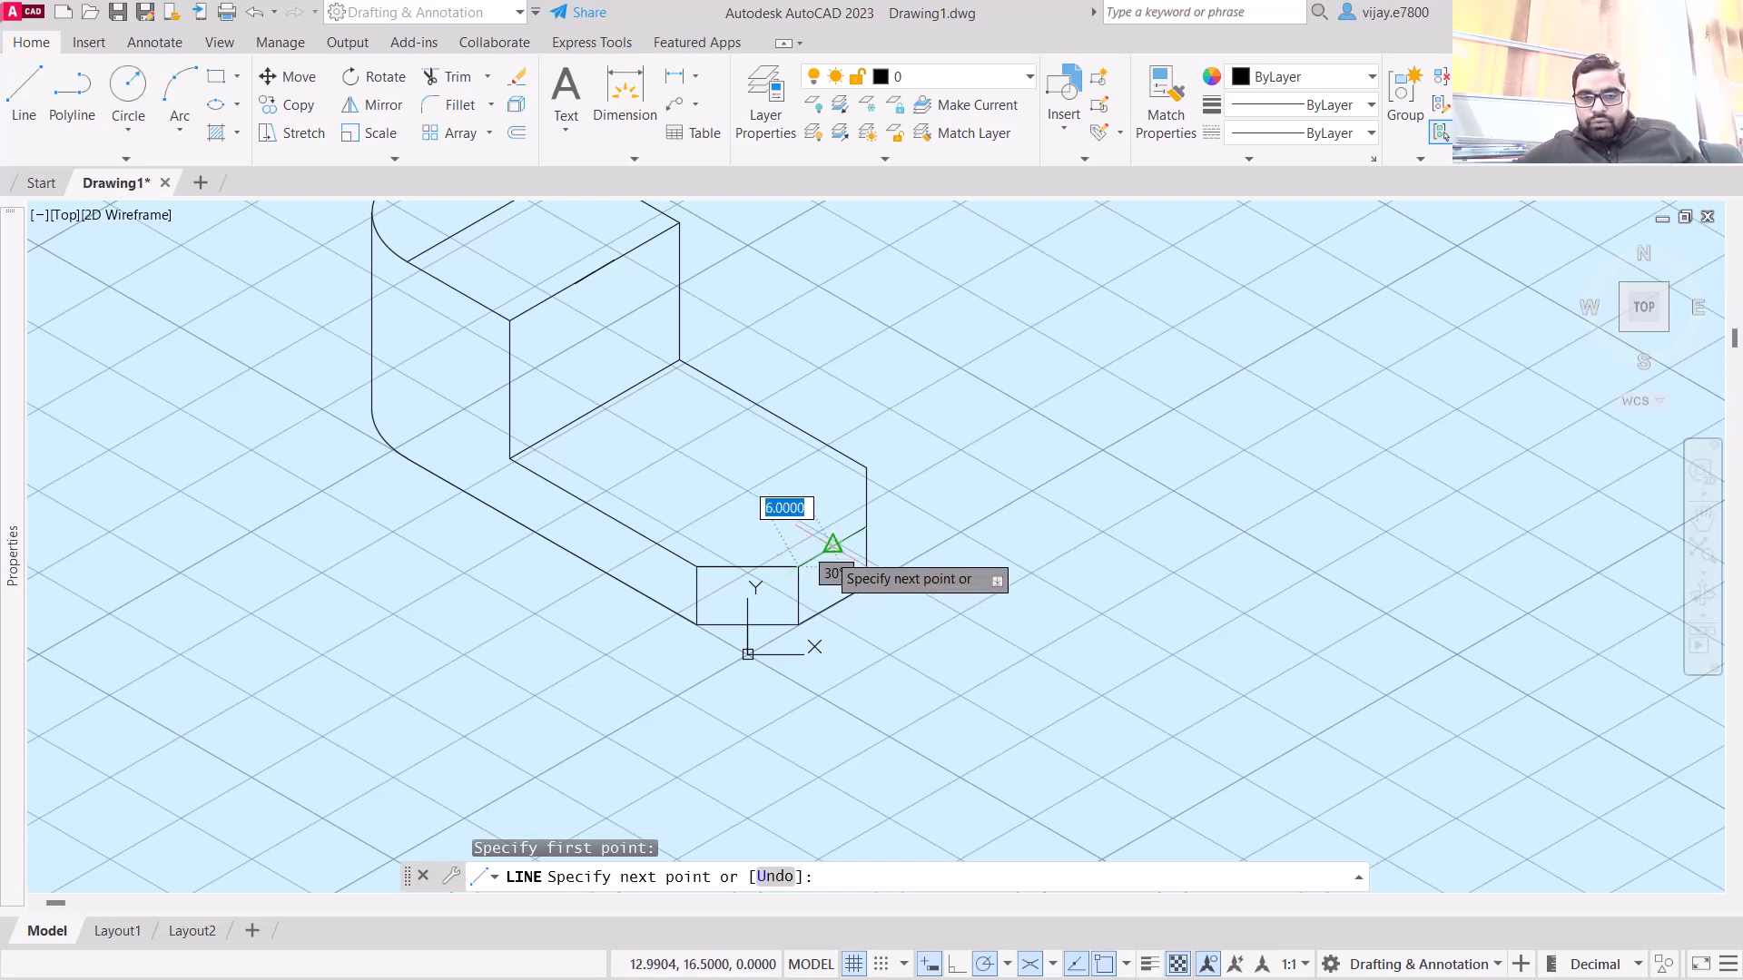
text(2.5)
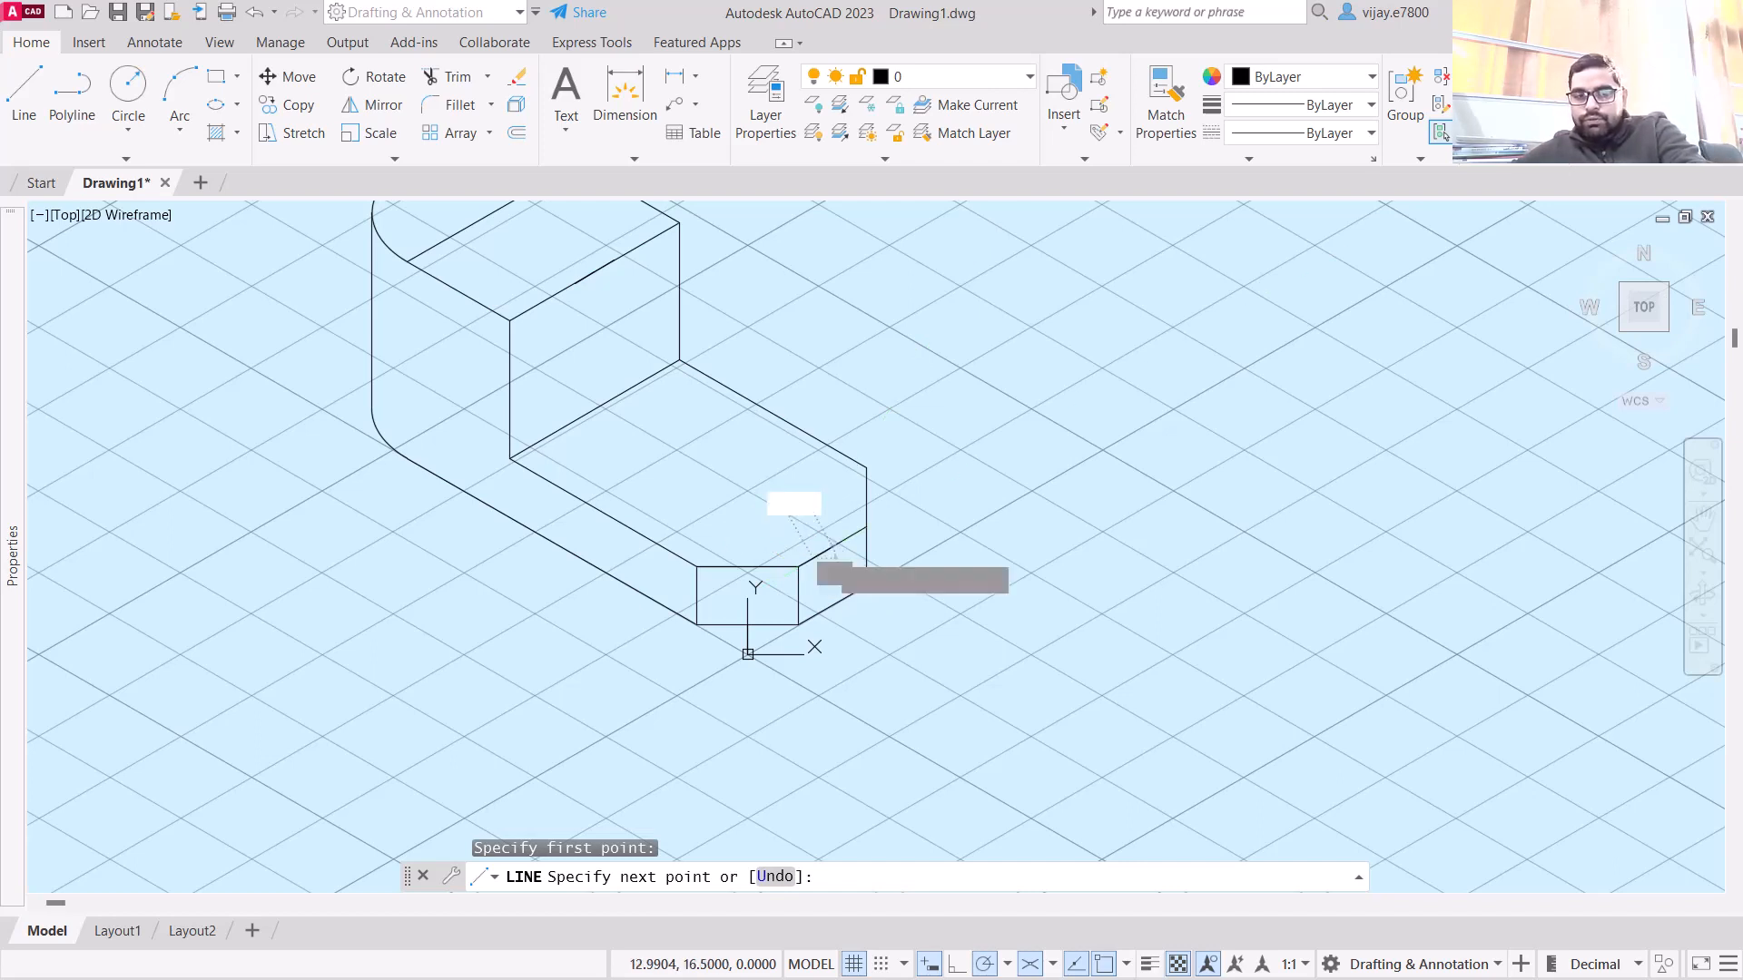
key(Return)
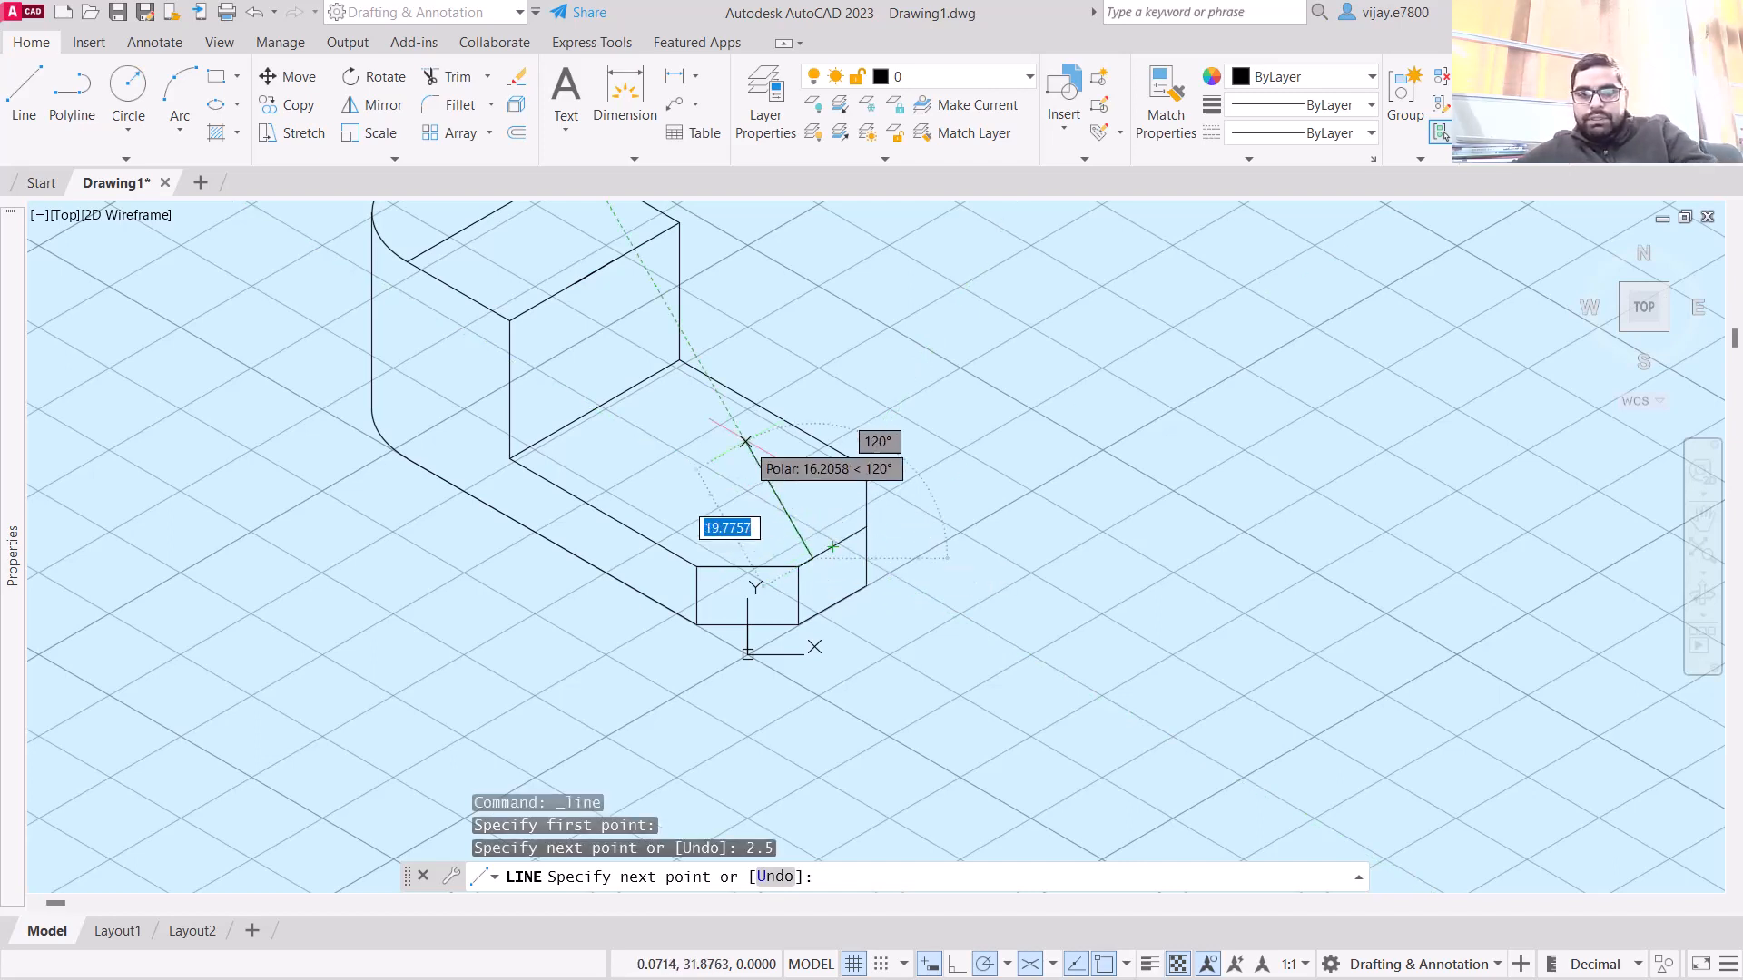
click(574, 283)
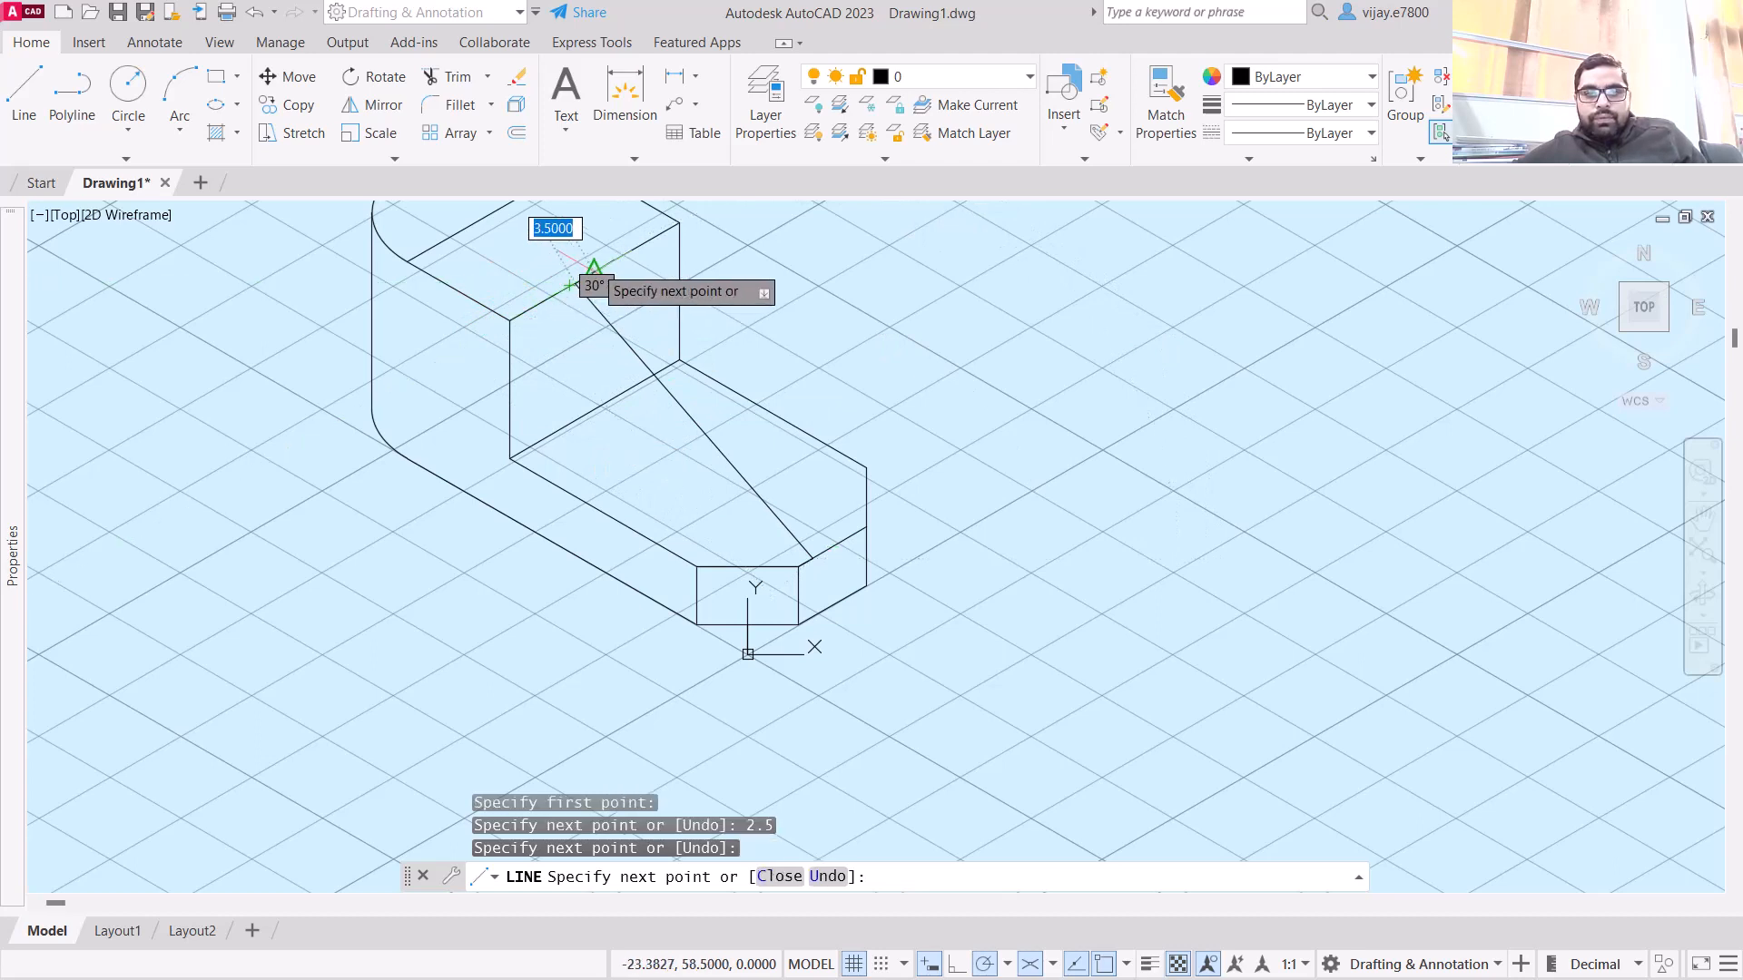
- Draw the rib's 7-unit top edge along the upright's top edge, then its rear sloping edge down to the base's end edge
text(7)
key(Return)
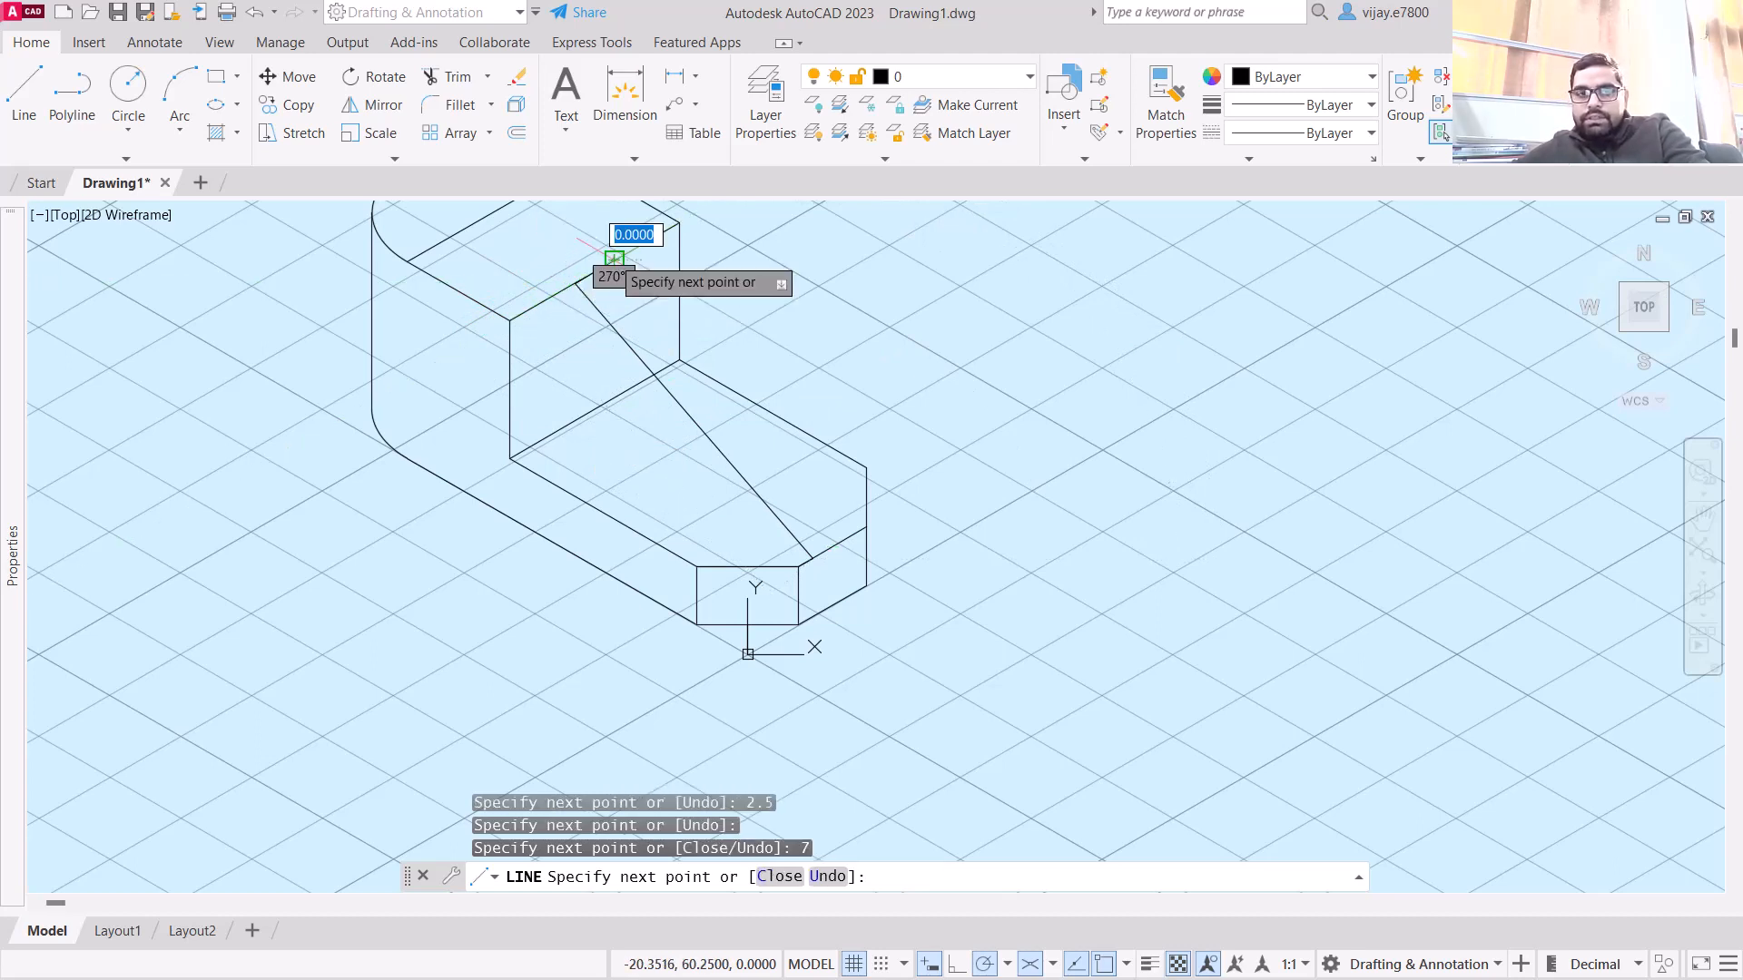
click(849, 536)
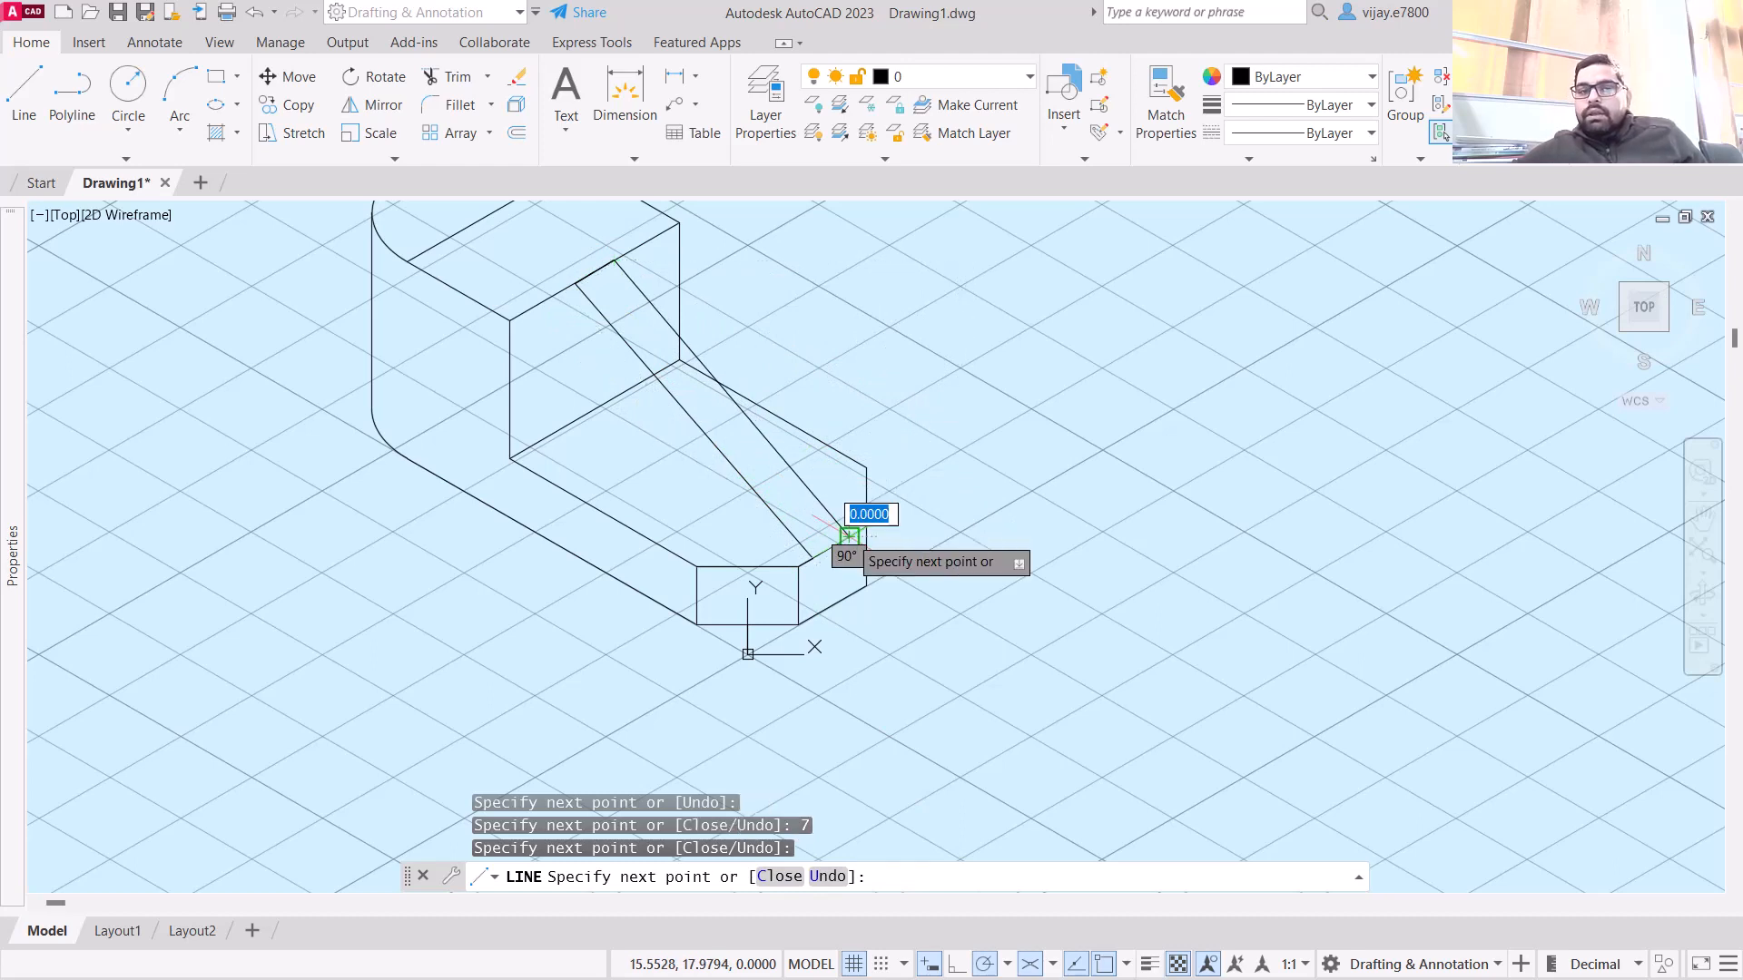
right_click(1035, 473)
click(1093, 487)
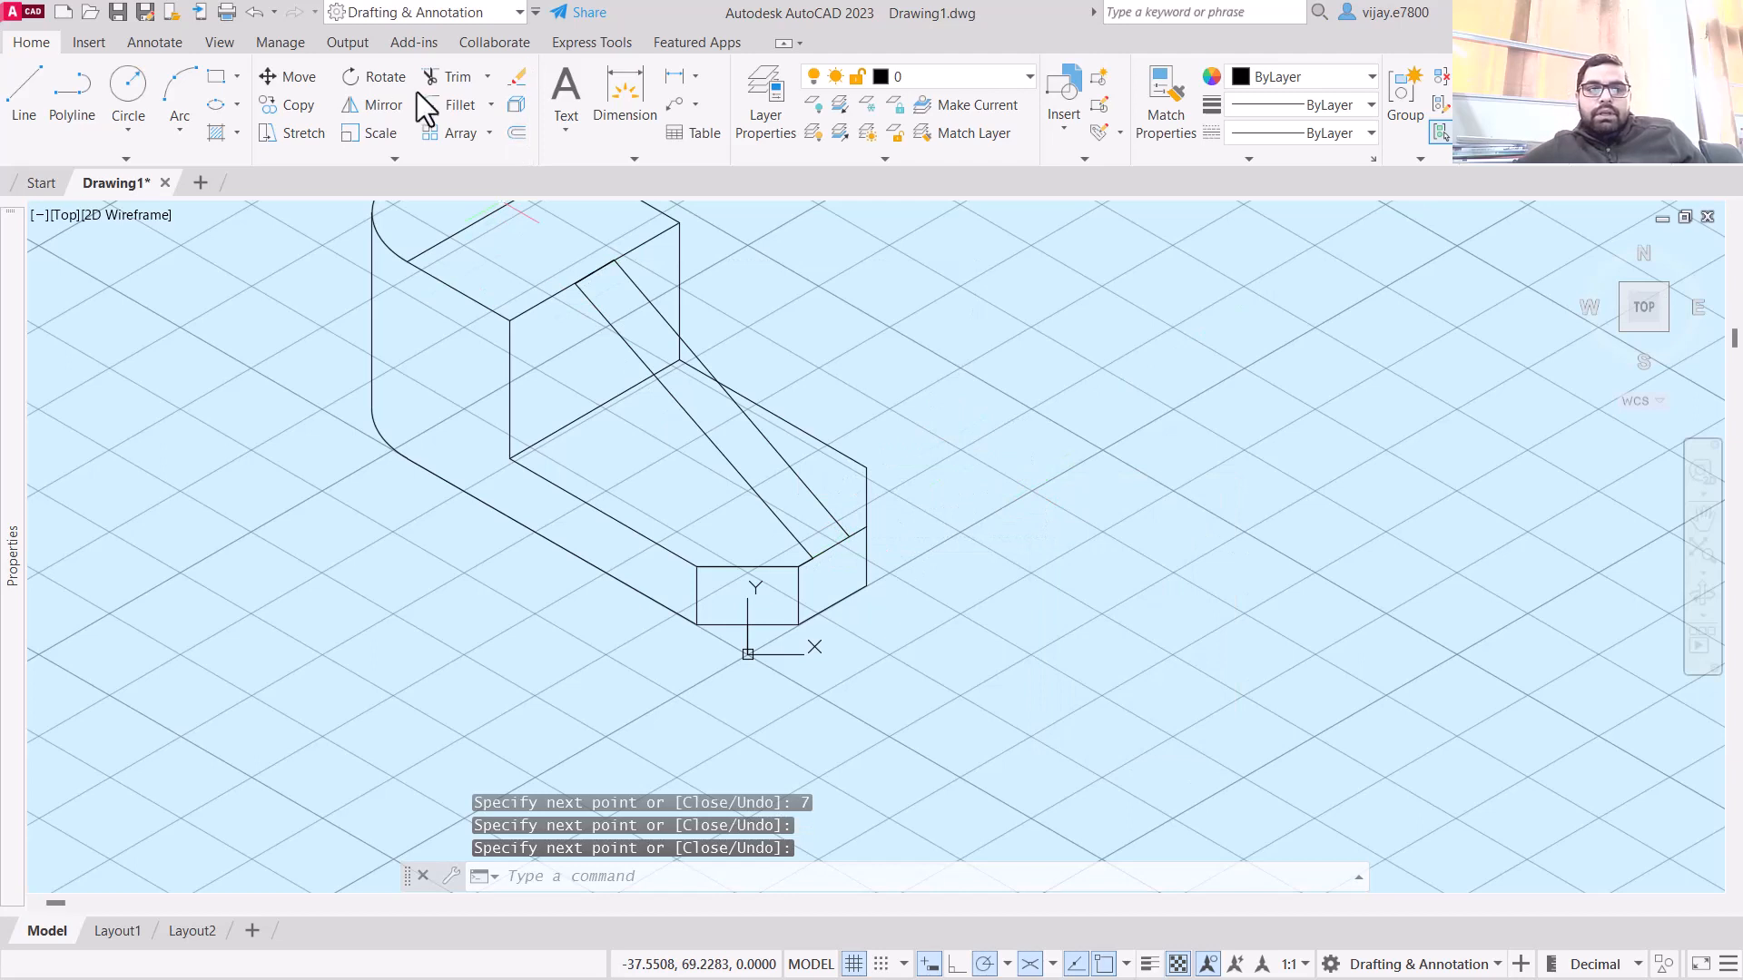
- Trim the portions of the upright's rear vertical edge, the base's rear edge and the upright-base junction line hidden behind the rib
click(456, 78)
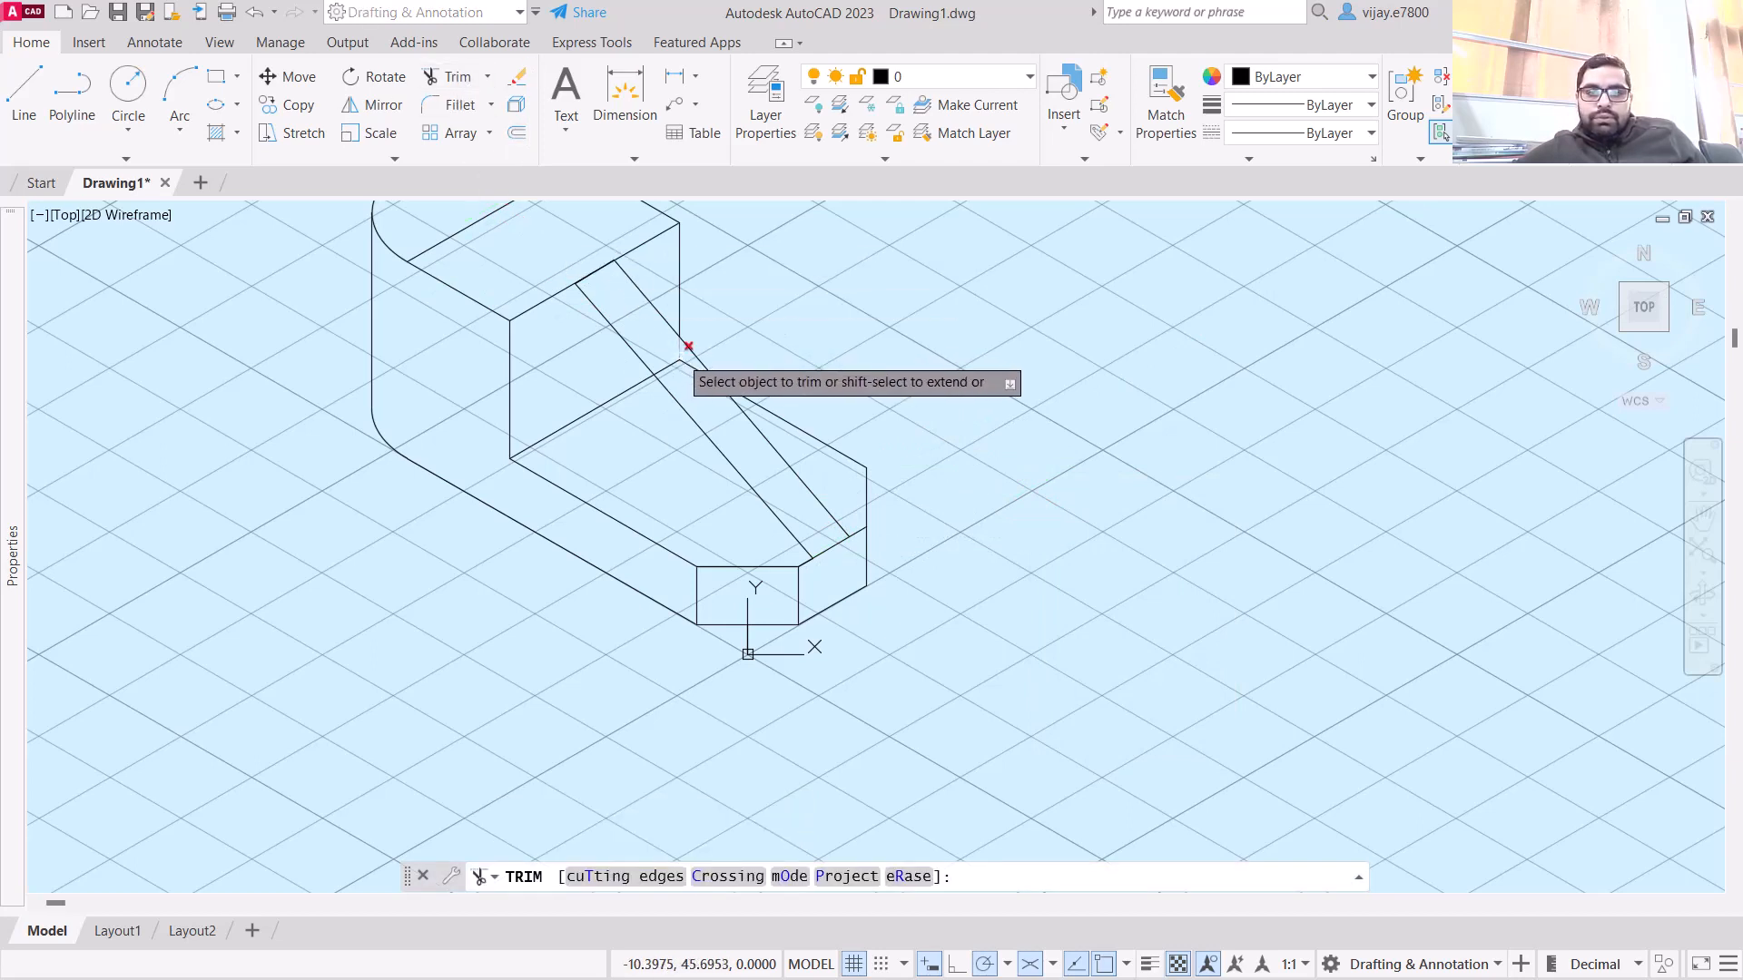
click(680, 356)
click(686, 365)
click(668, 367)
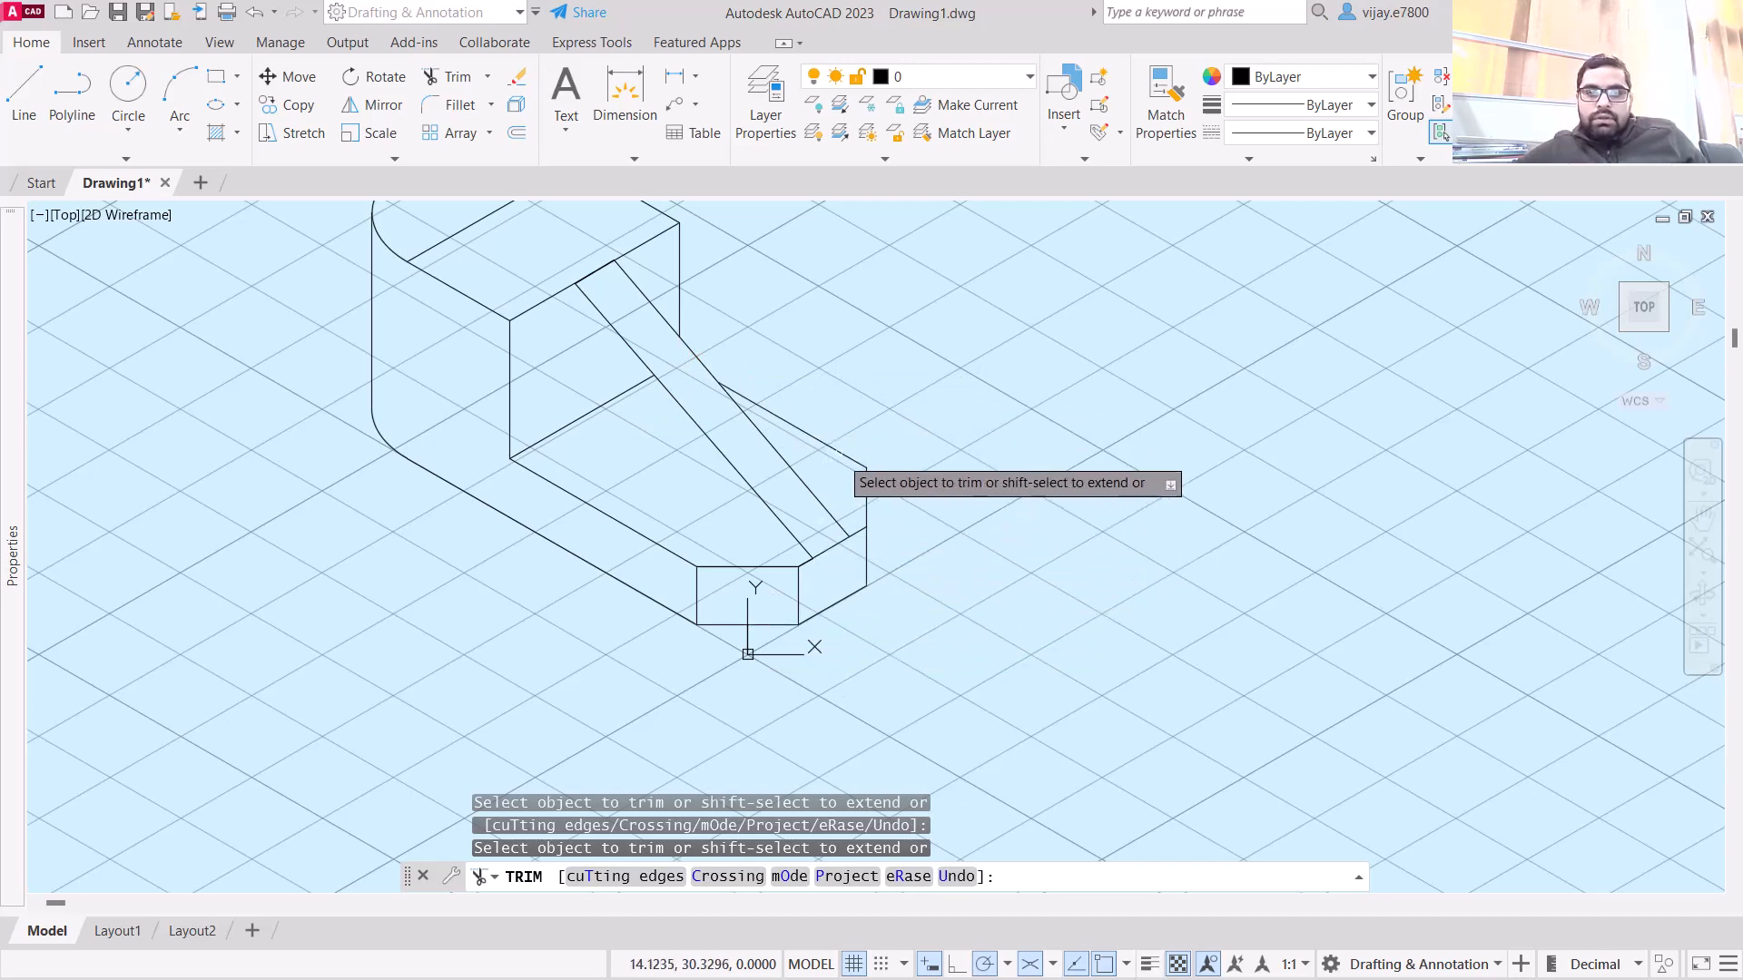
- Draw a 21-unit line at -90° from the rib's upper front corner down to the upright-base junction line
scroll(808, 354, down, 3)
scroll(858, 363, up, 1)
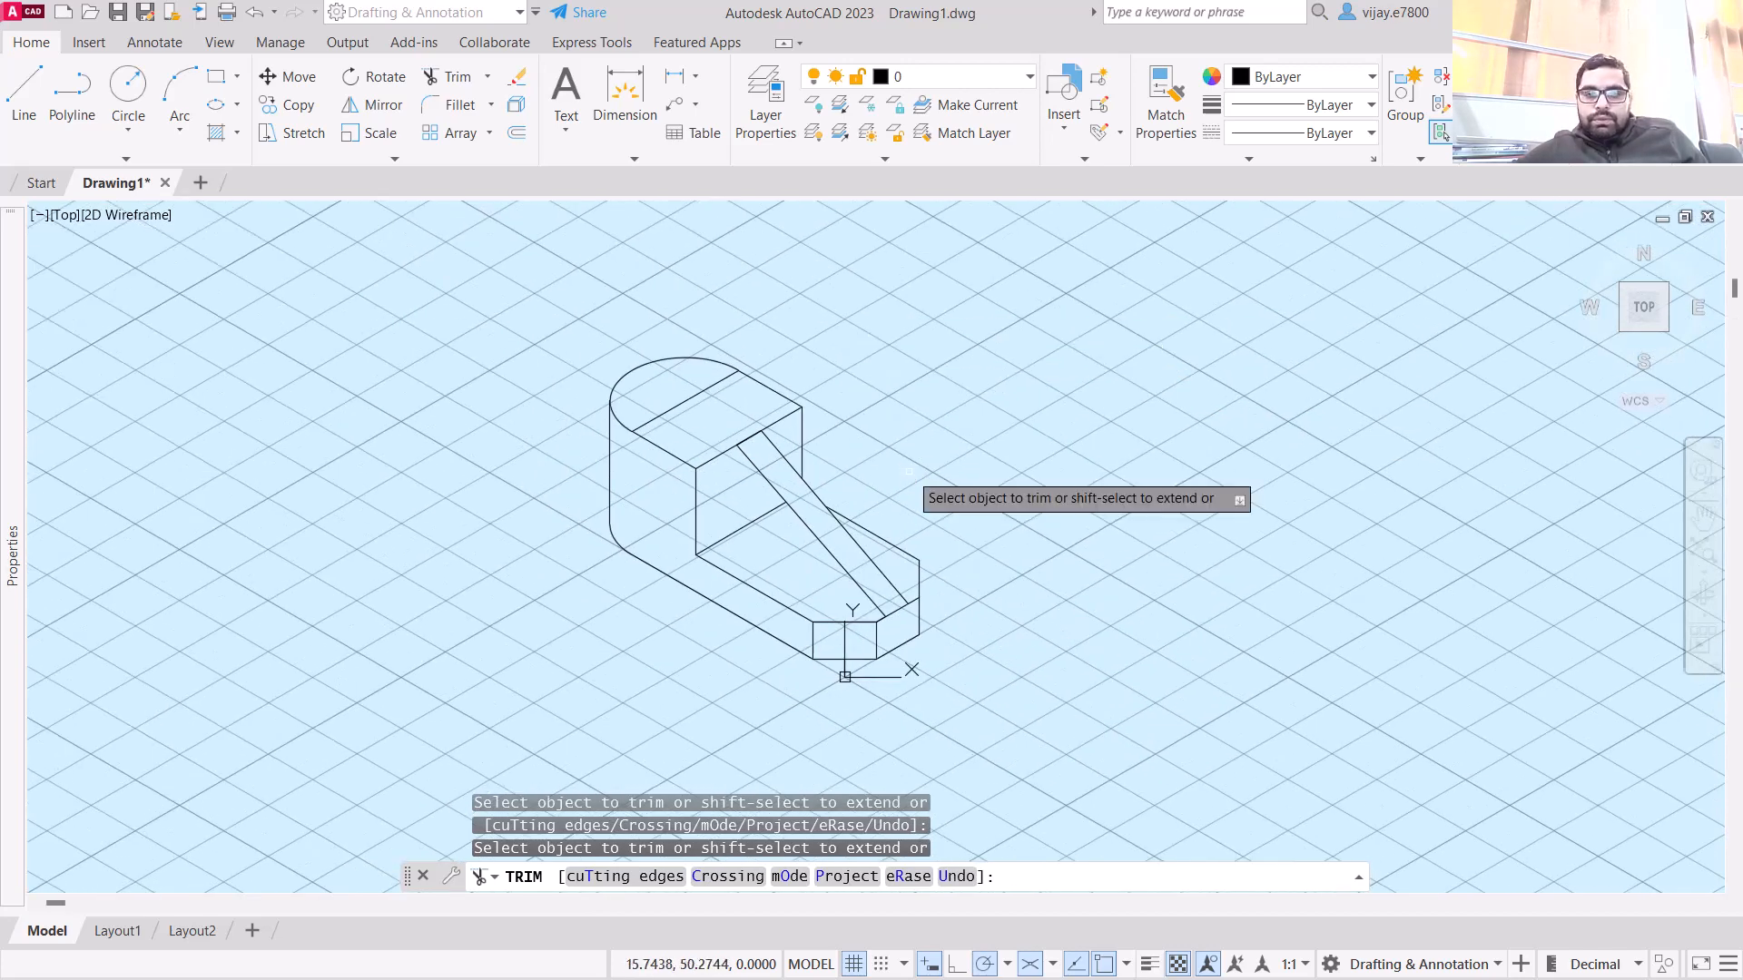
scroll(908, 472, up, 2)
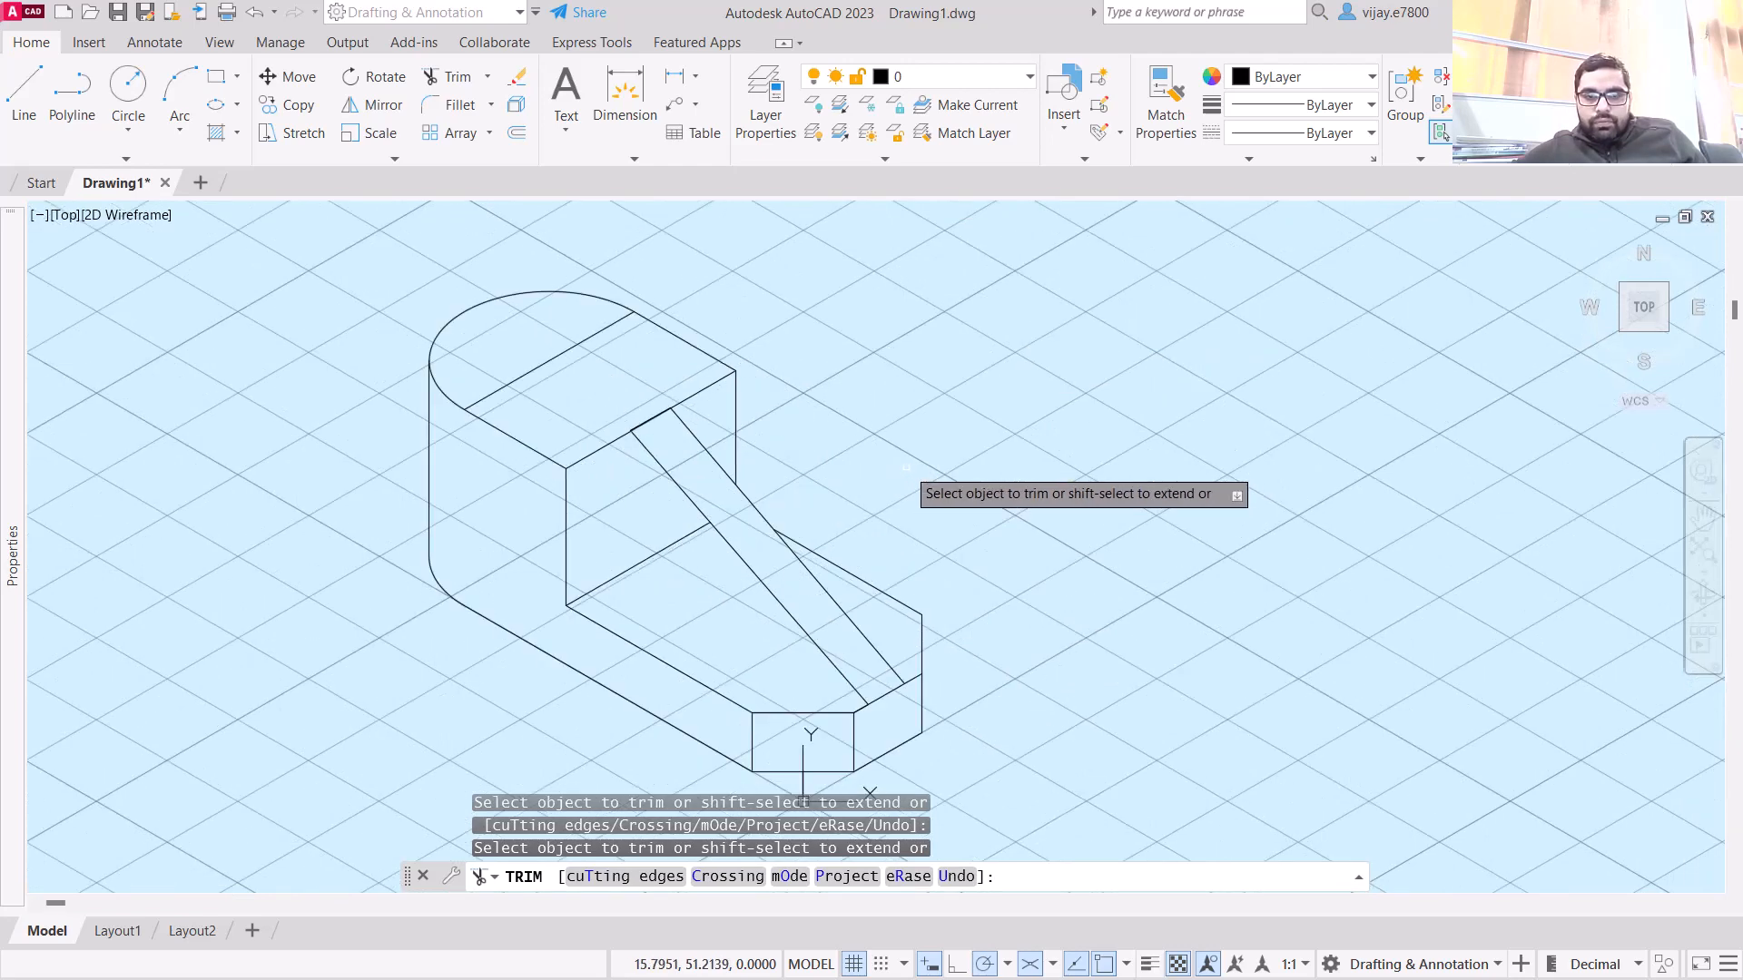
click(24, 103)
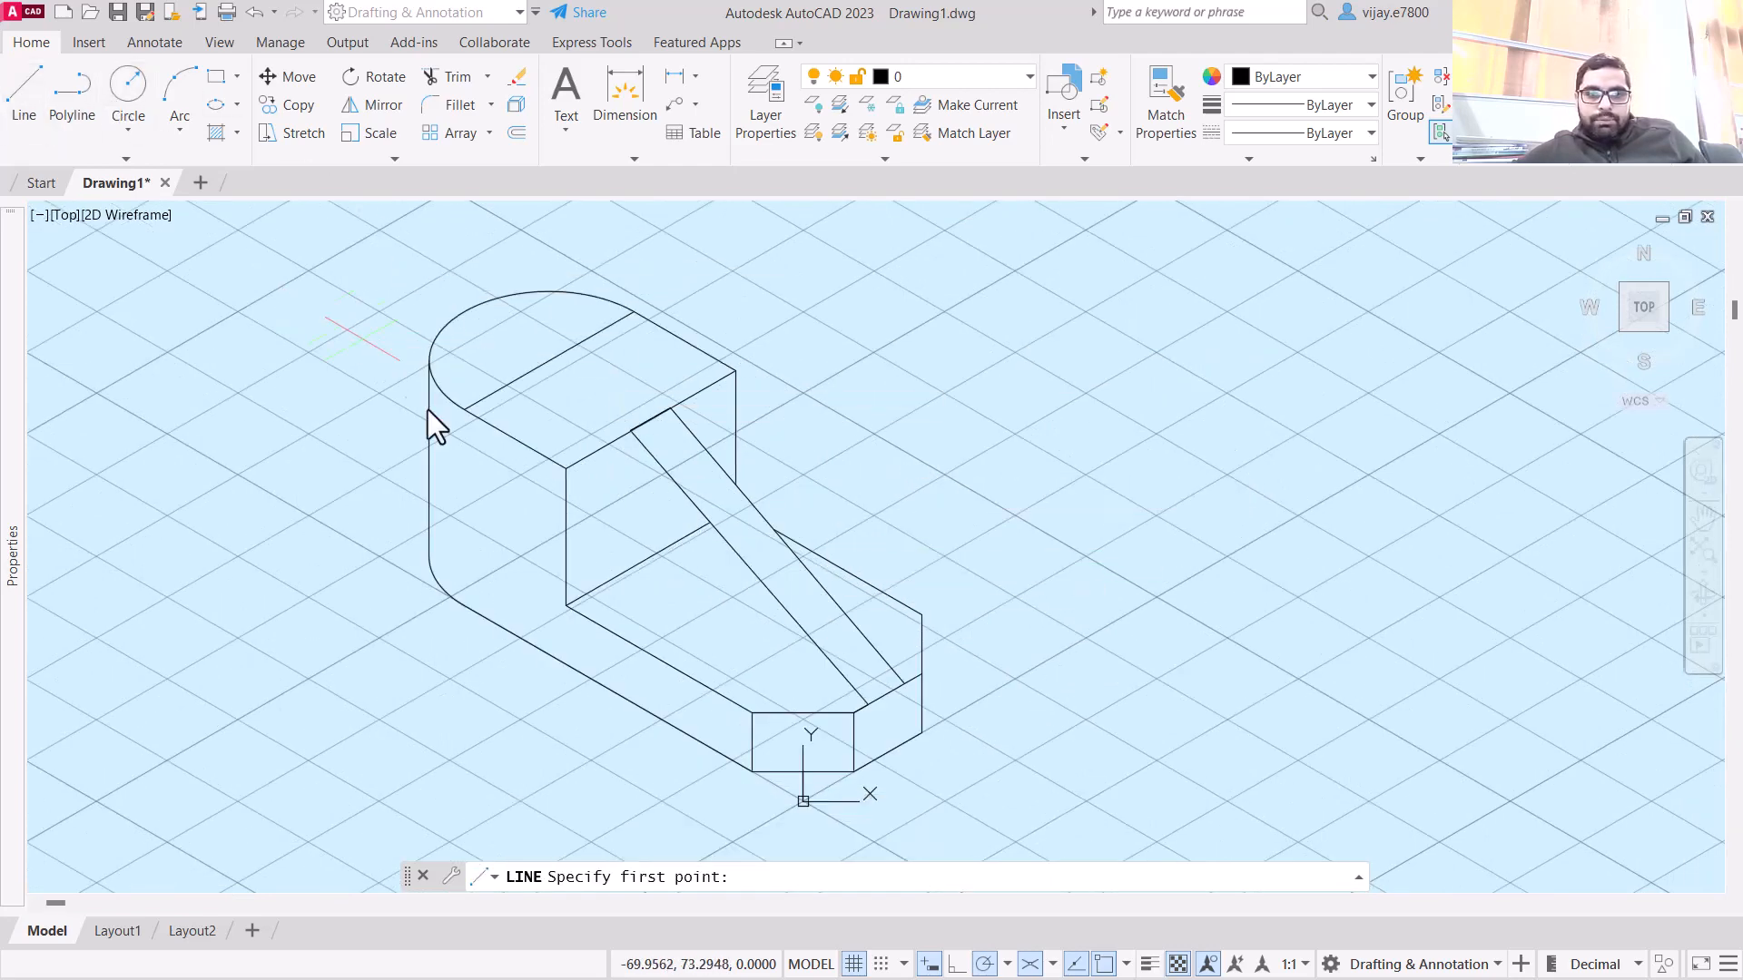
click(631, 432)
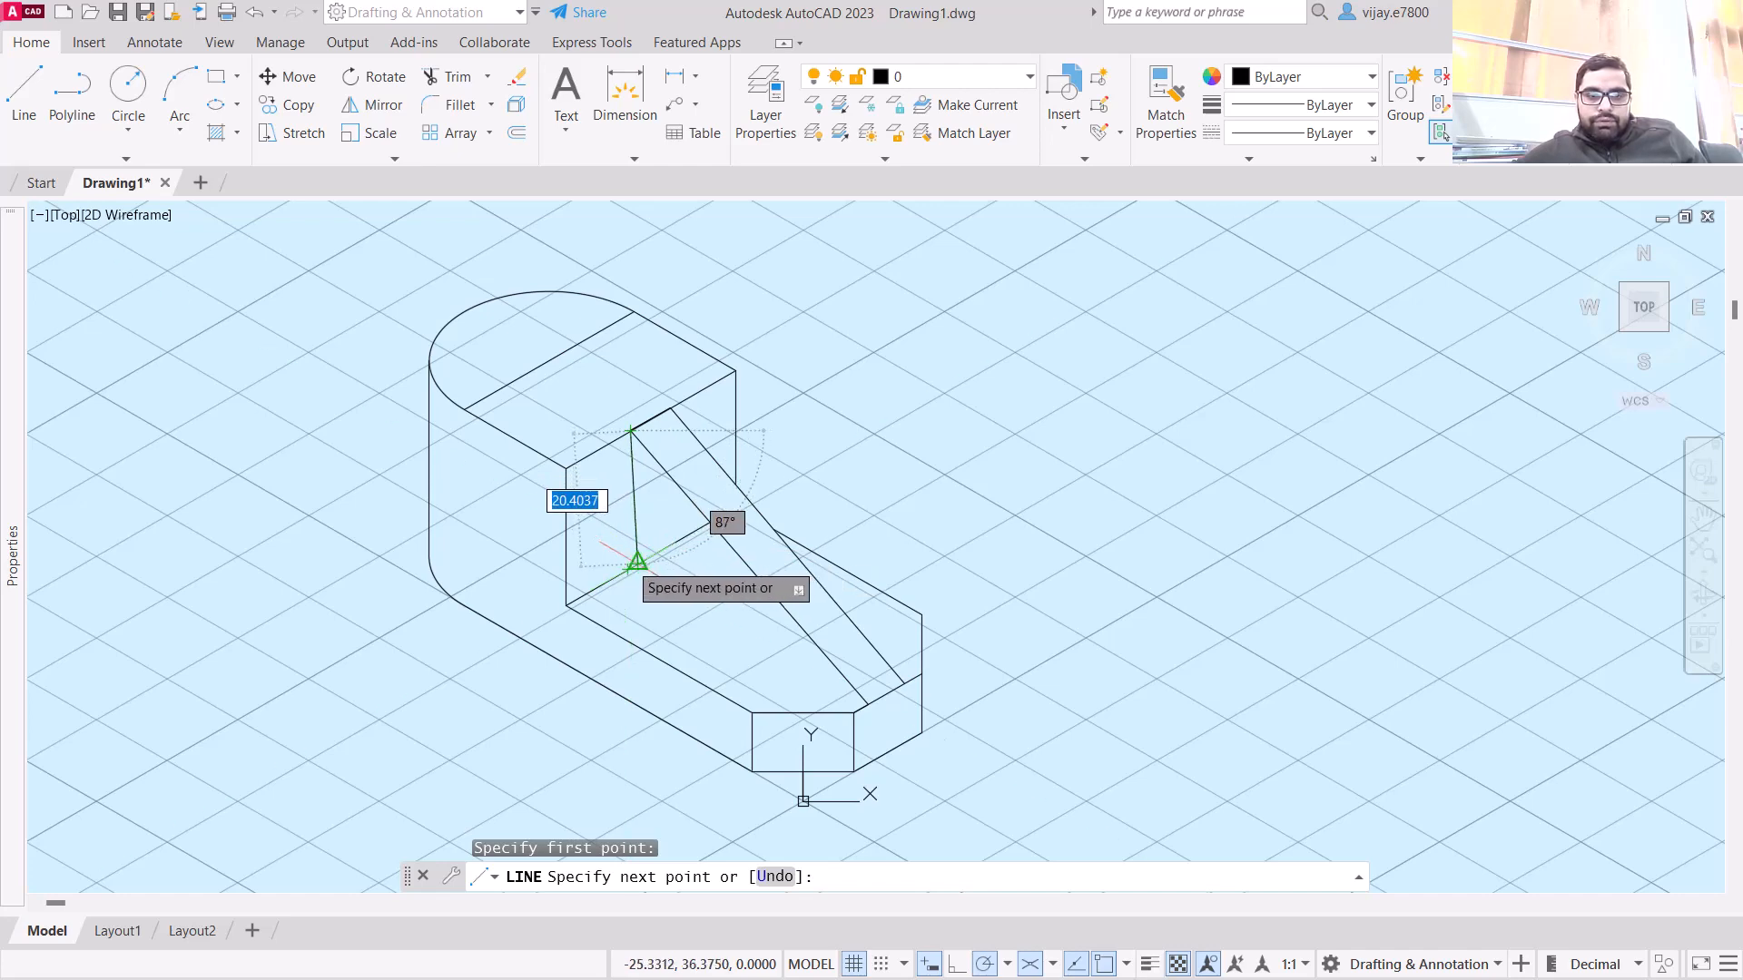
scroll(636, 561, up, 4)
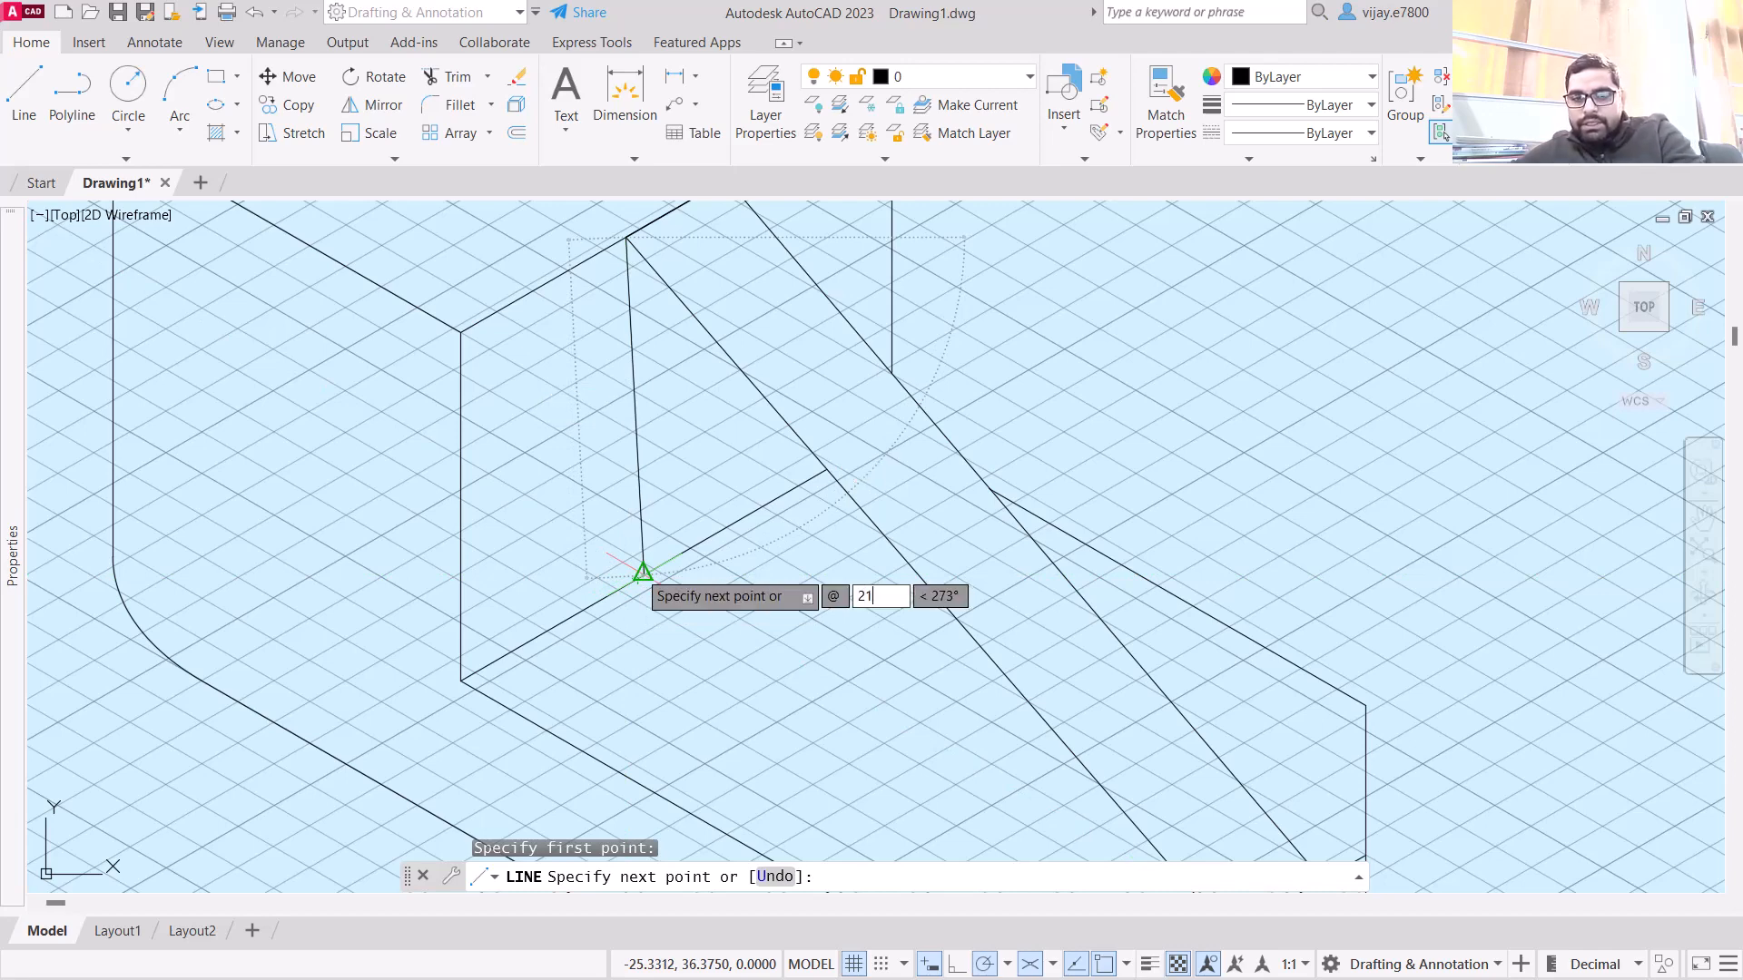
key(Tab)
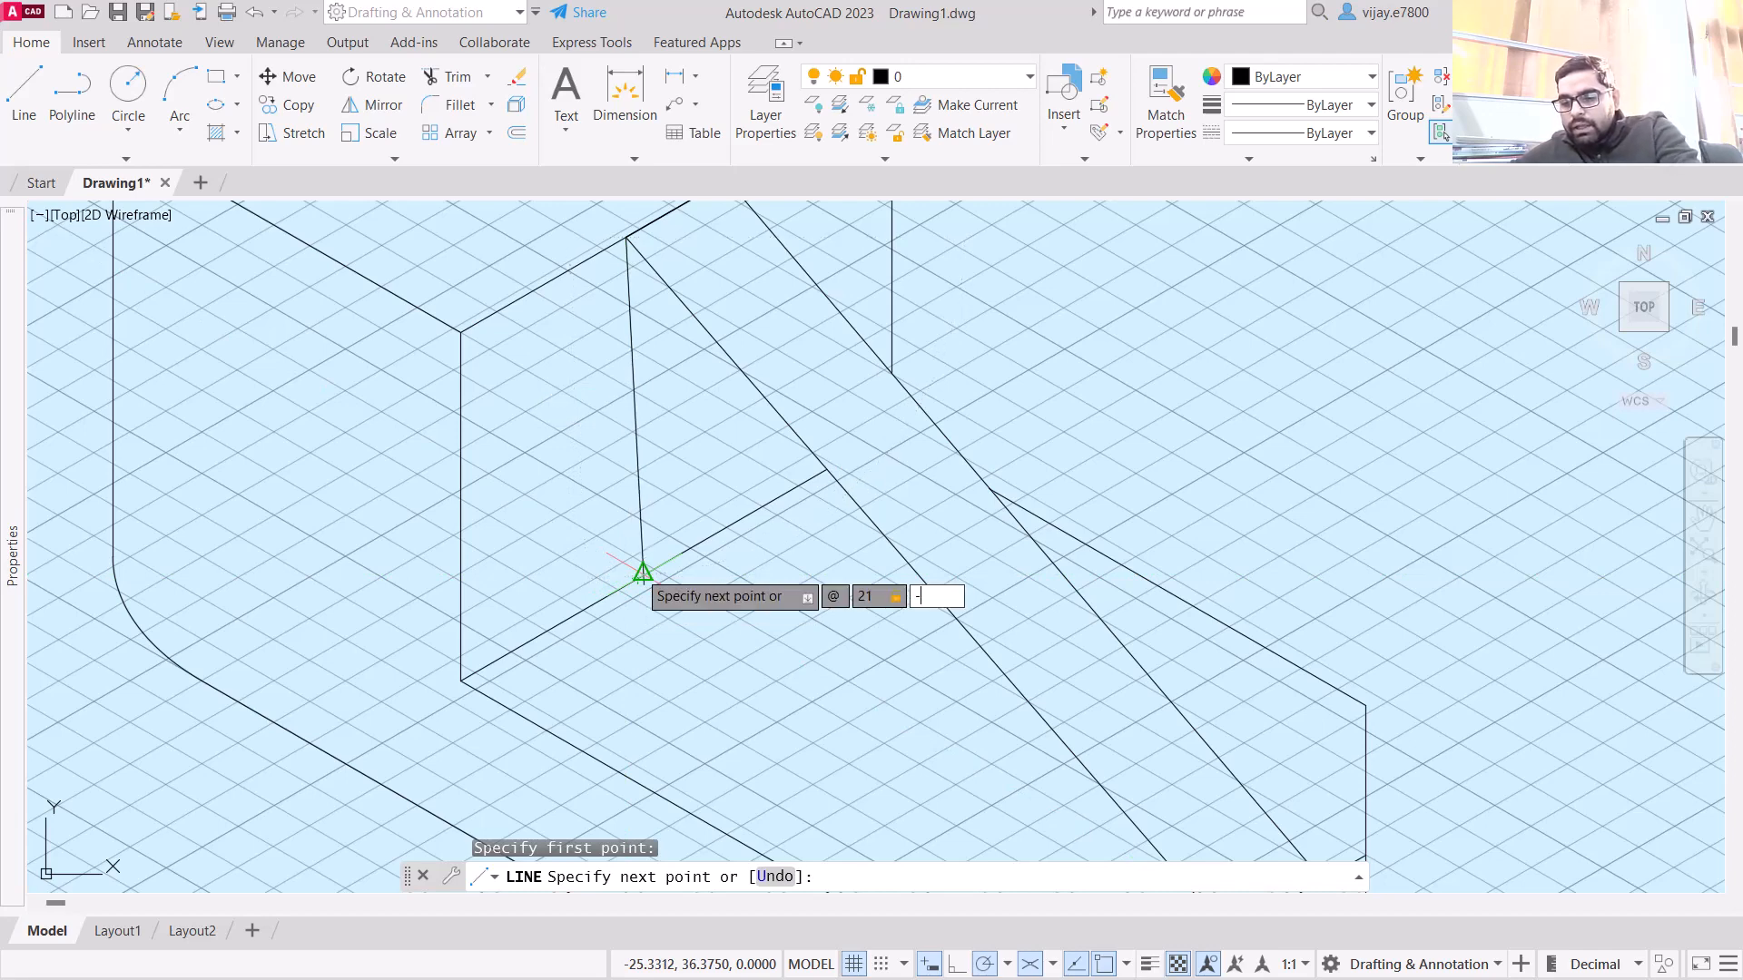
text(-90)
key(Return)
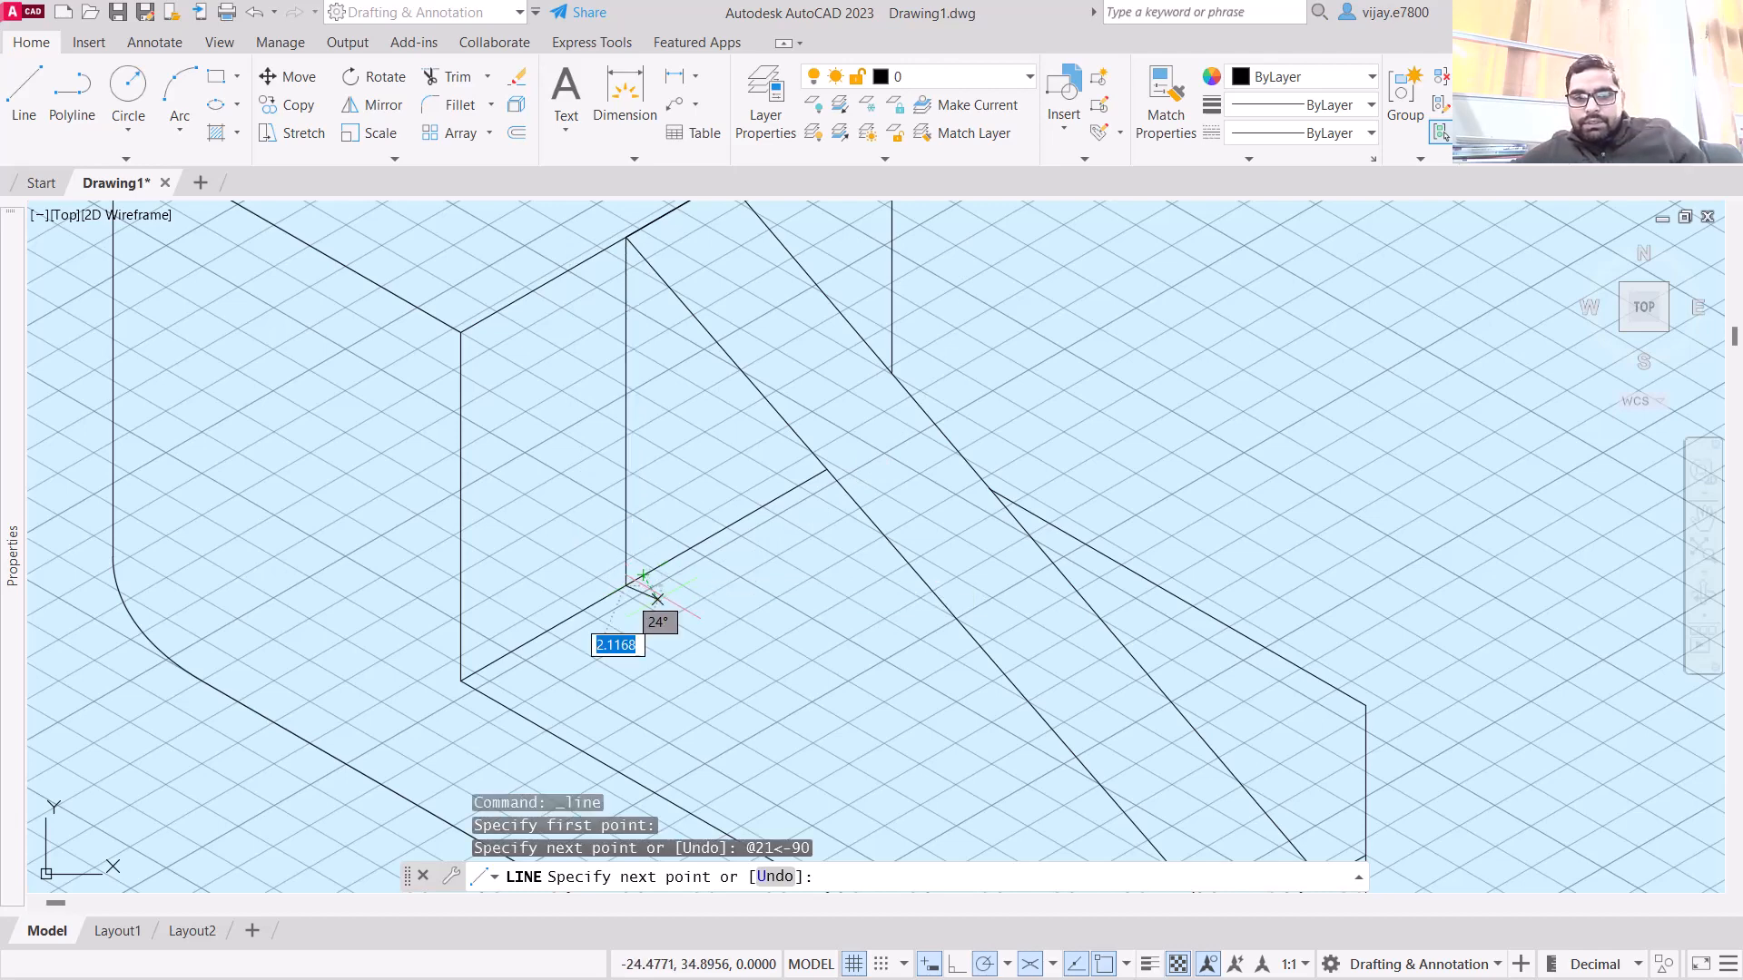
- Continue the line along the base's top face to the lower end of the rib's front sloping edge
scroll(669, 667, down, 2)
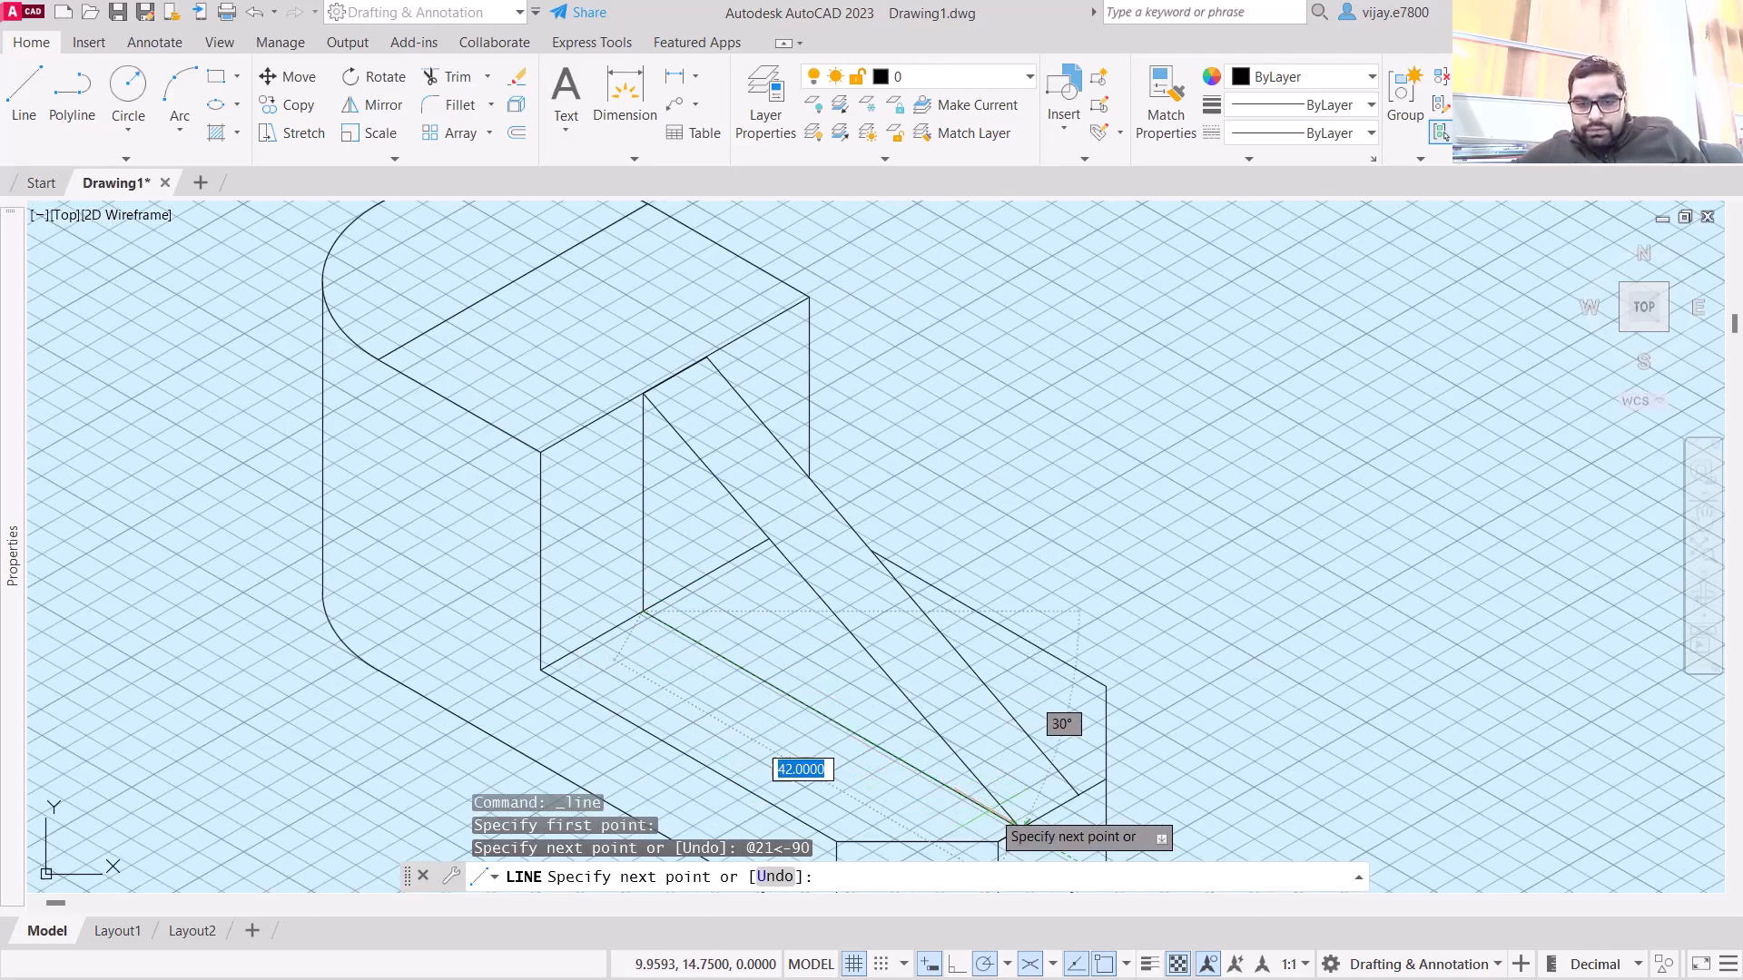
click(1019, 828)
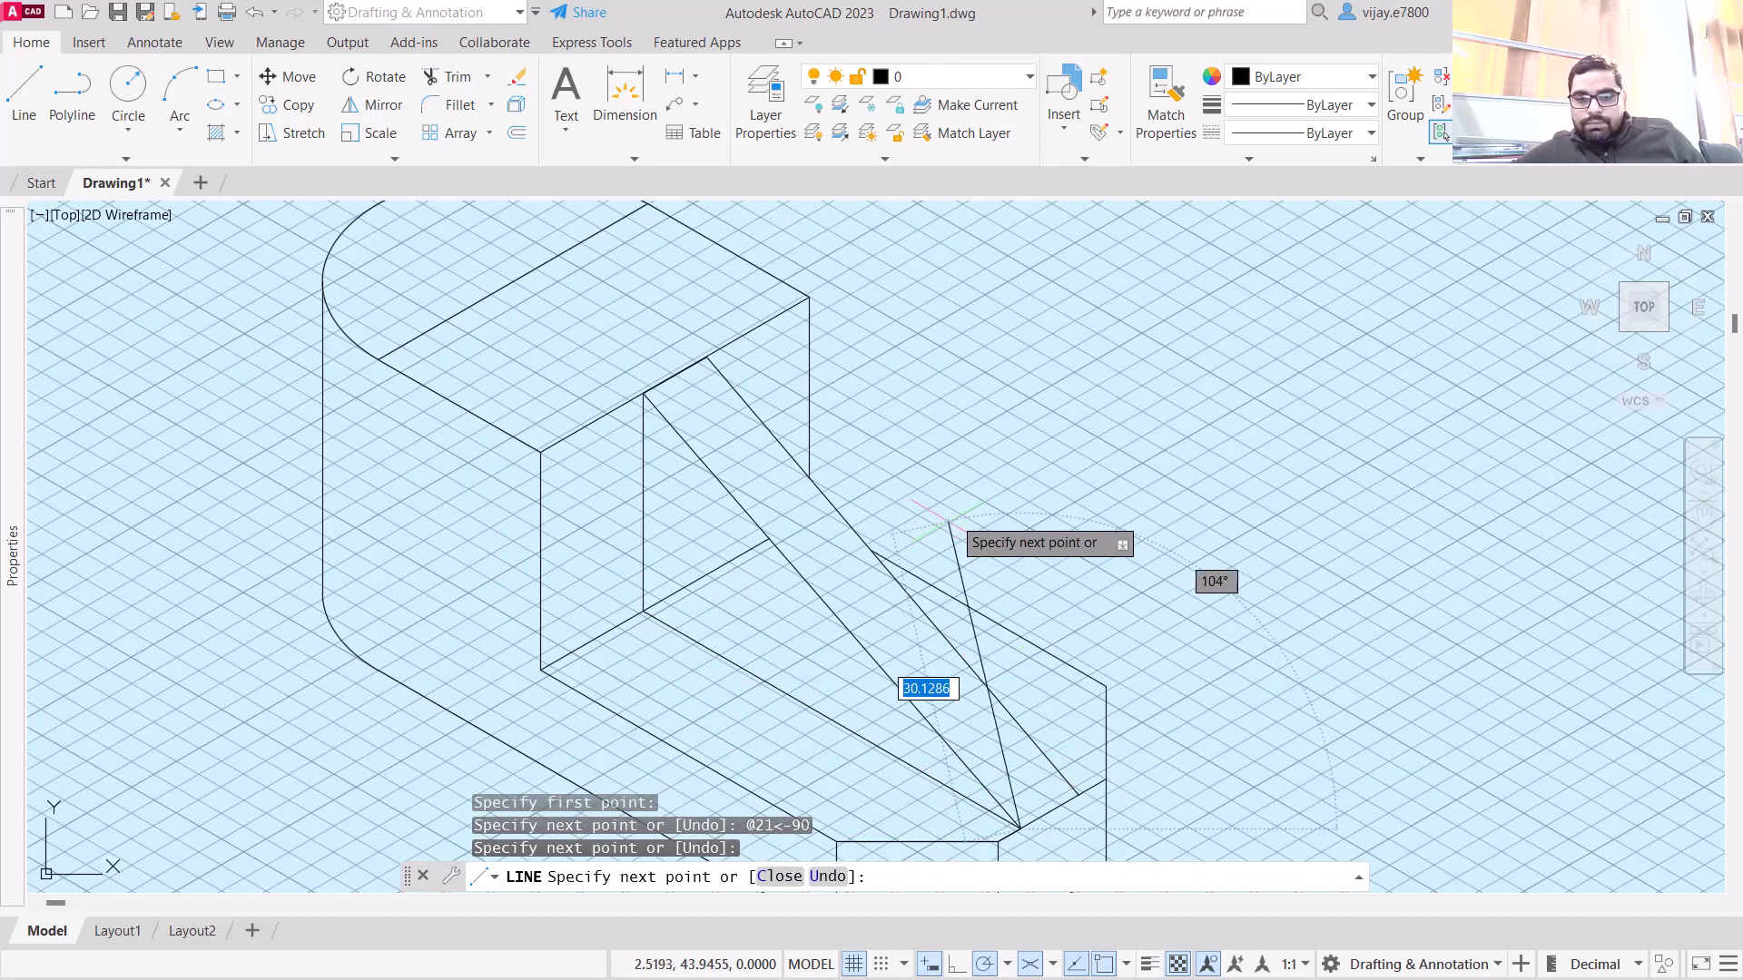
right_click(1133, 442)
click(1174, 455)
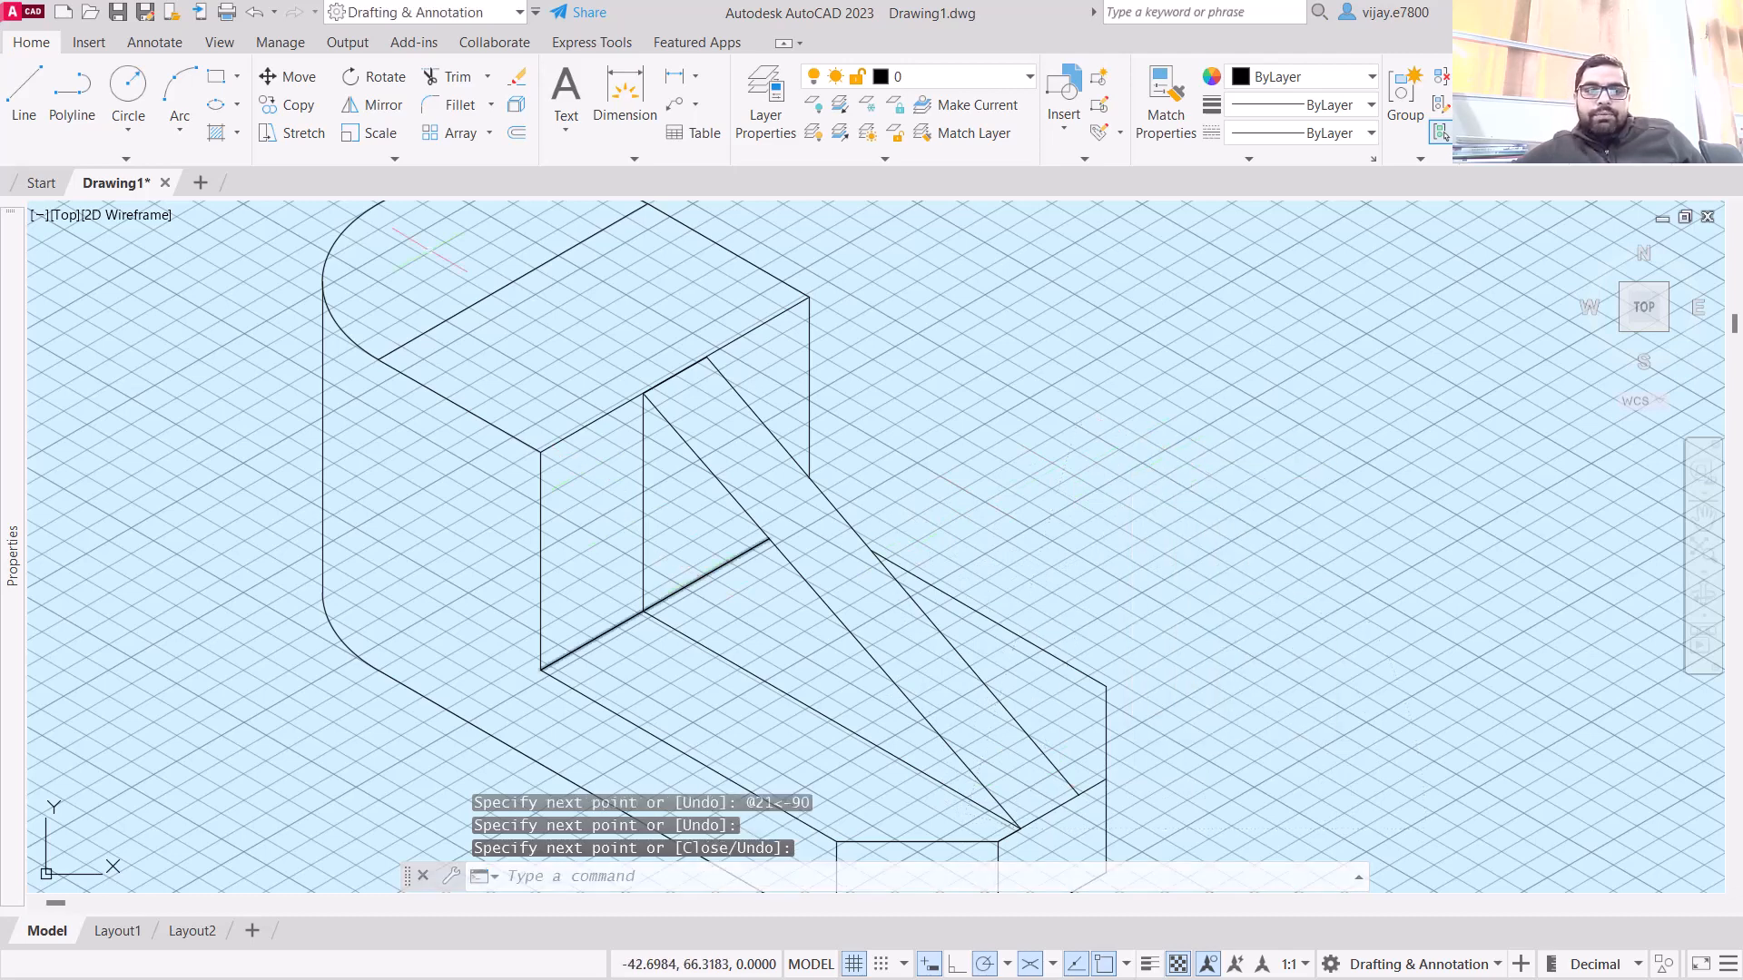
- Trim the remaining upright-base junction line that crosses the rib's triangular side face
click(438, 79)
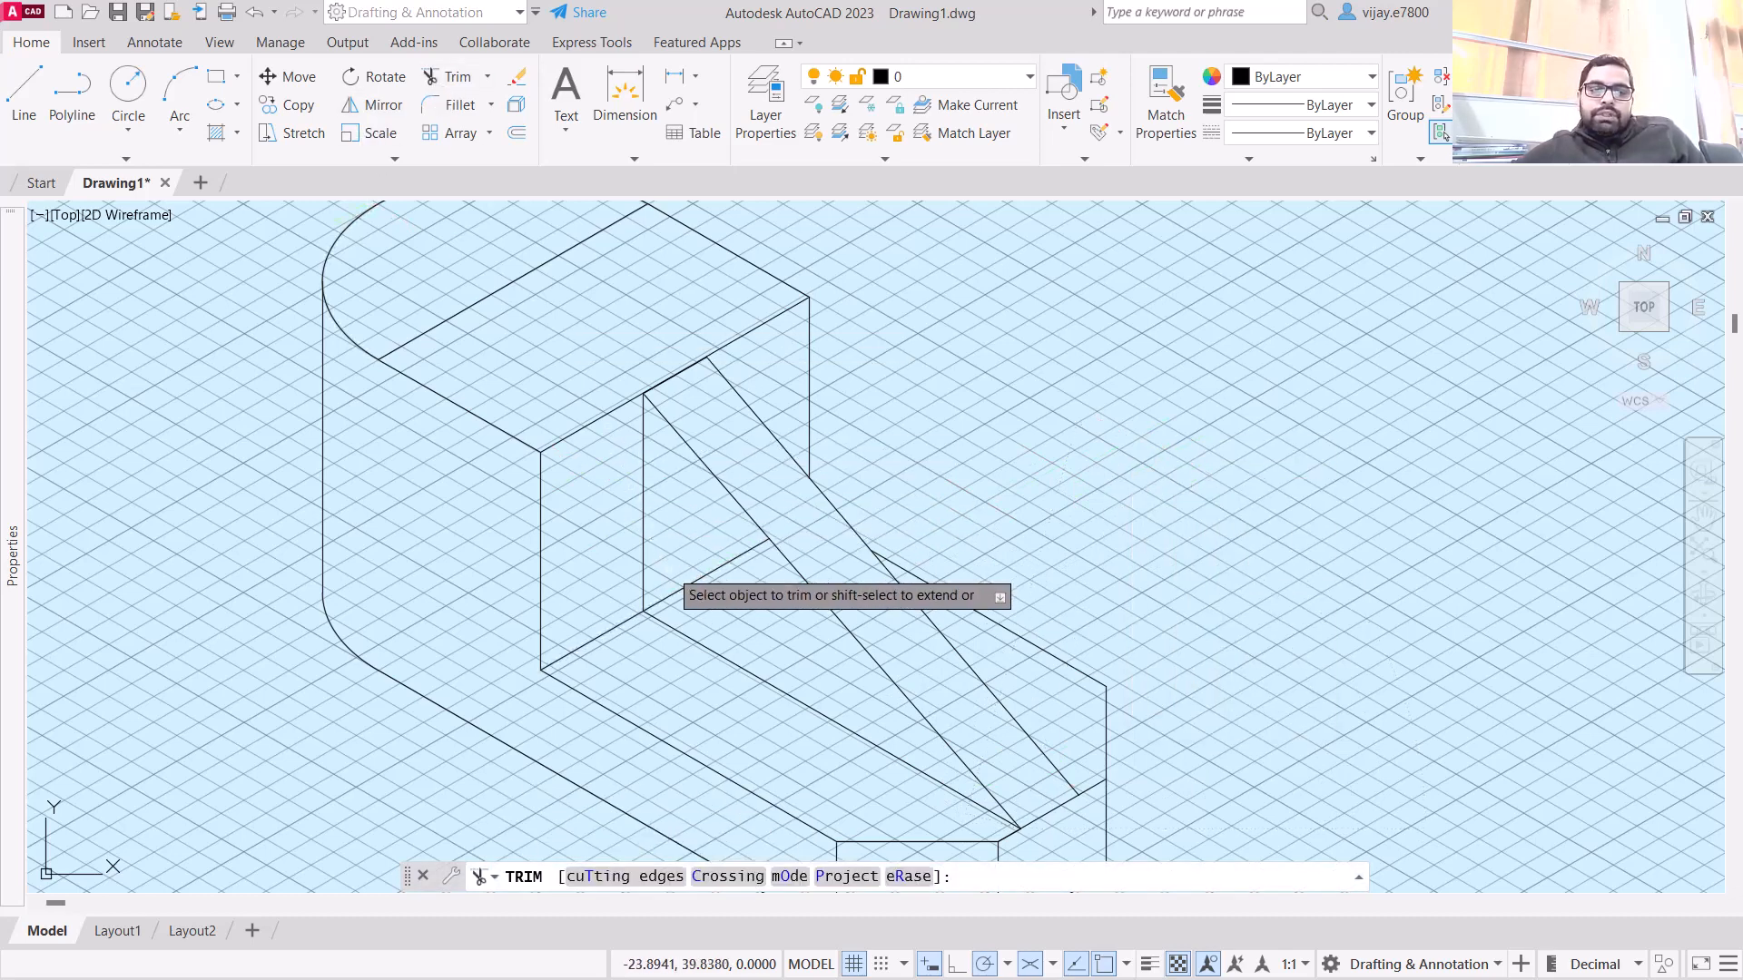
click(690, 585)
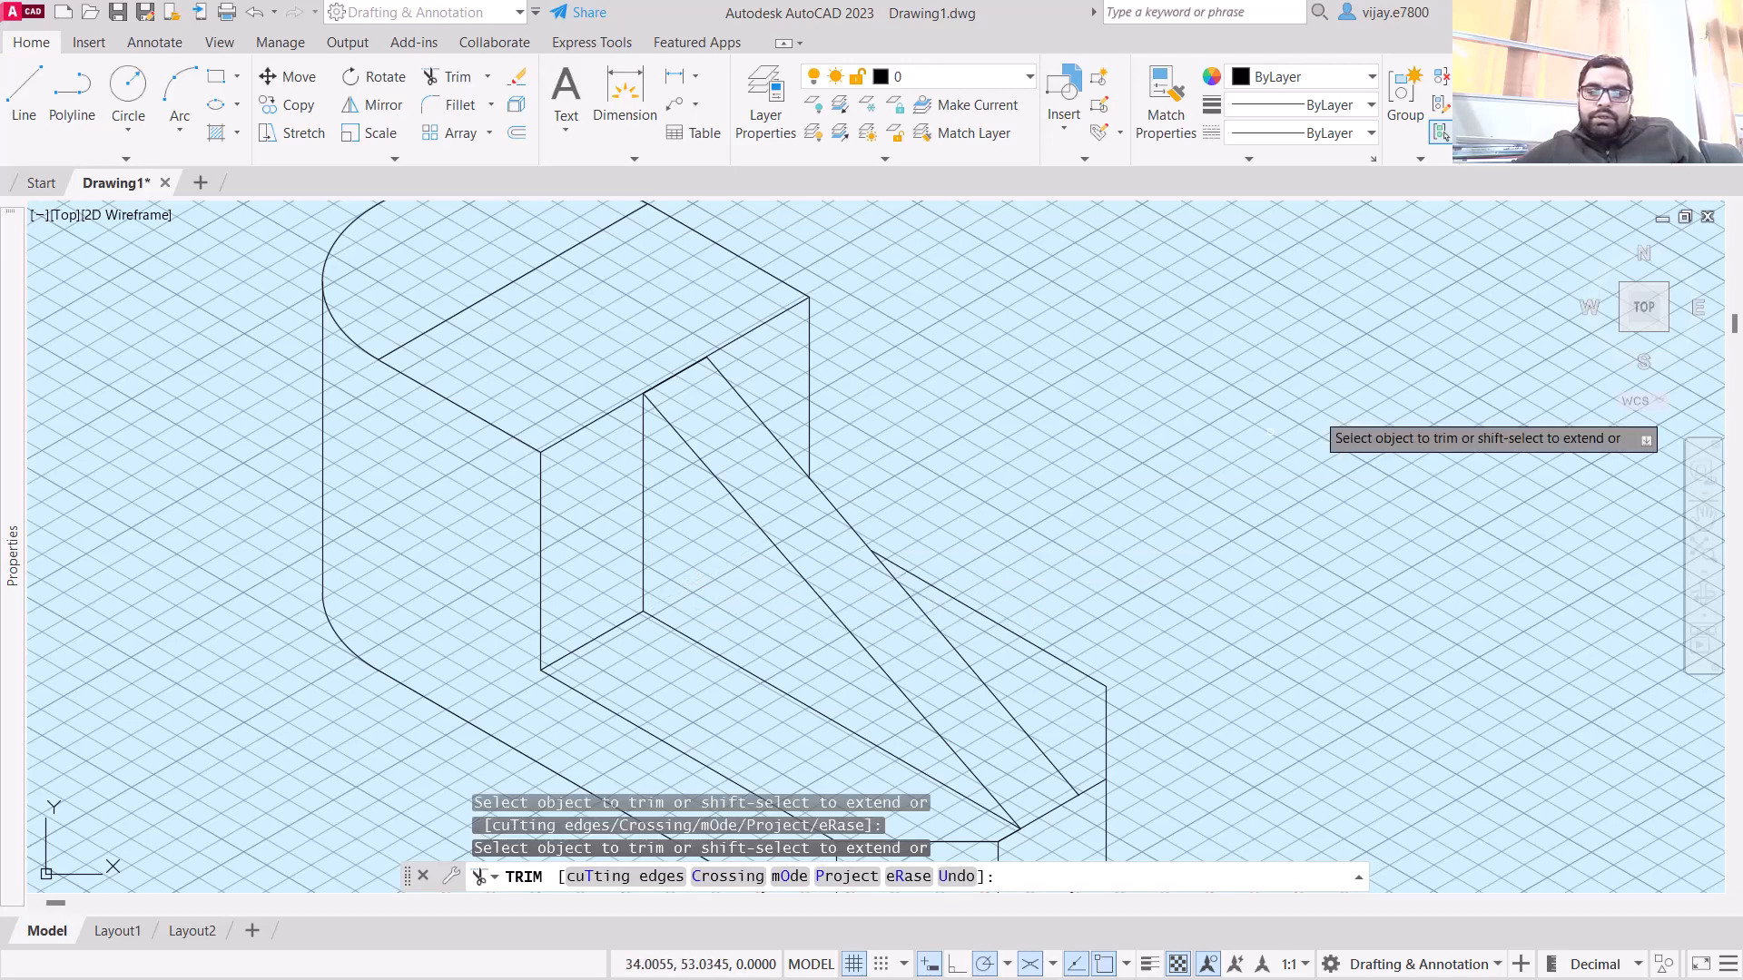
right_click(1115, 430)
click(1180, 444)
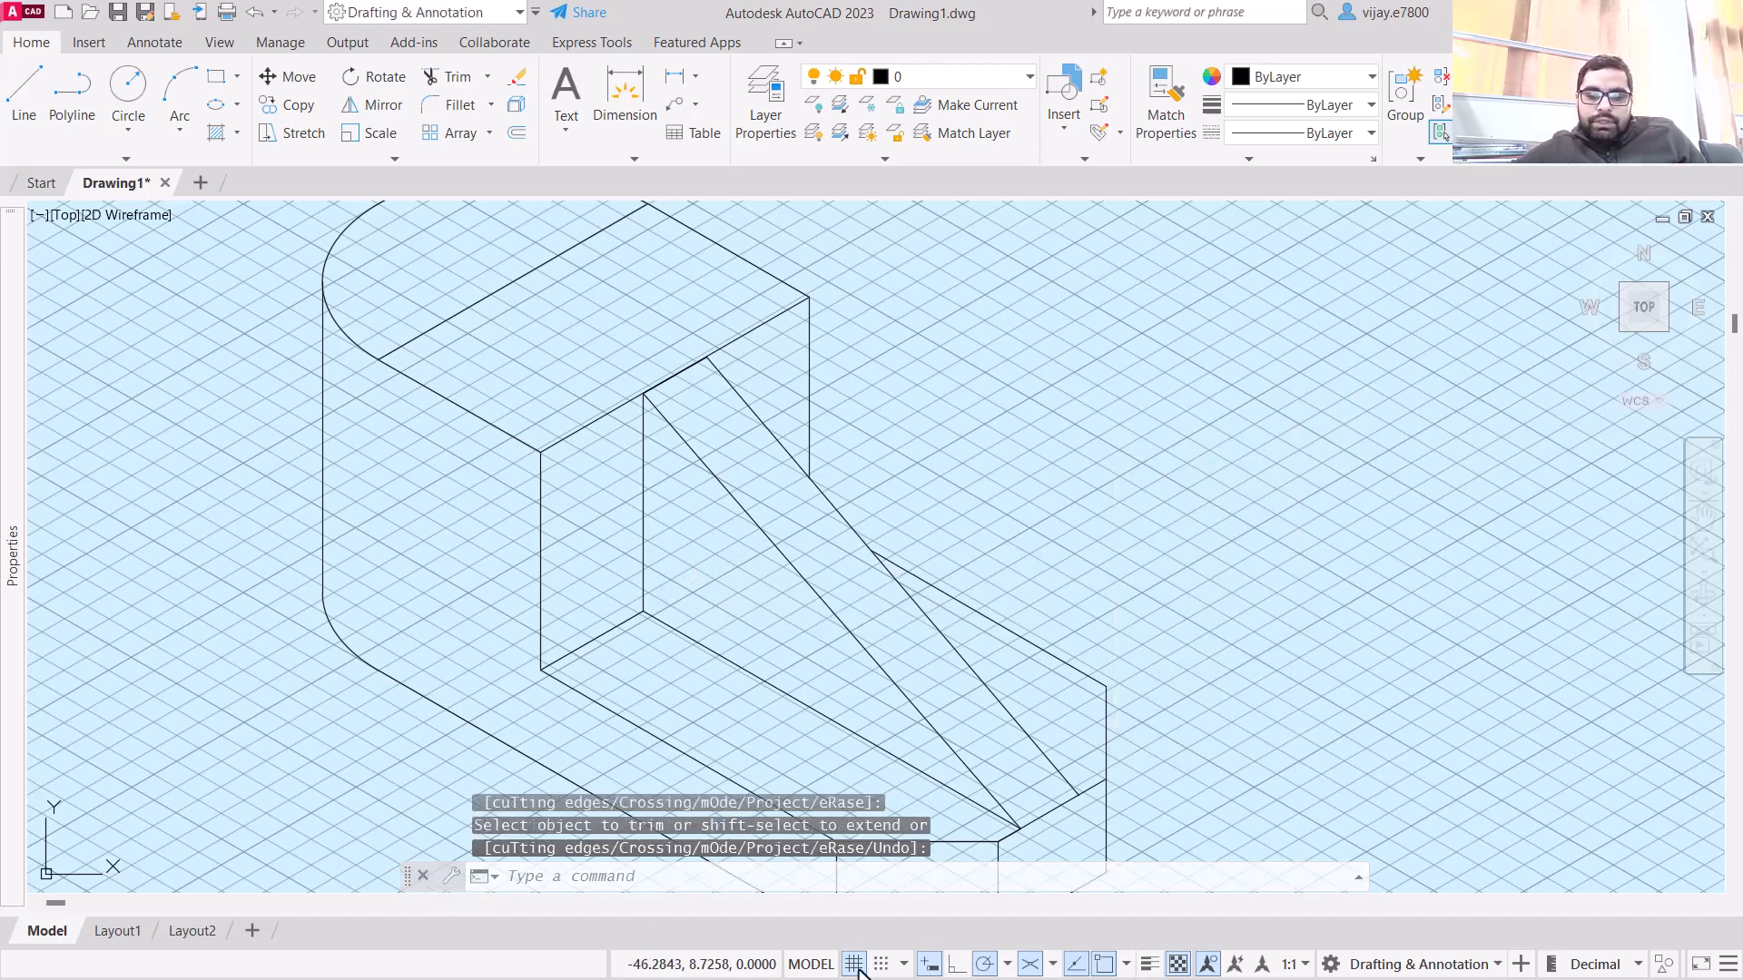
- Turn off the grid display
key(F7)
scroll(996, 546, down, 1)
middle_drag(1058, 517, 1053, 482)
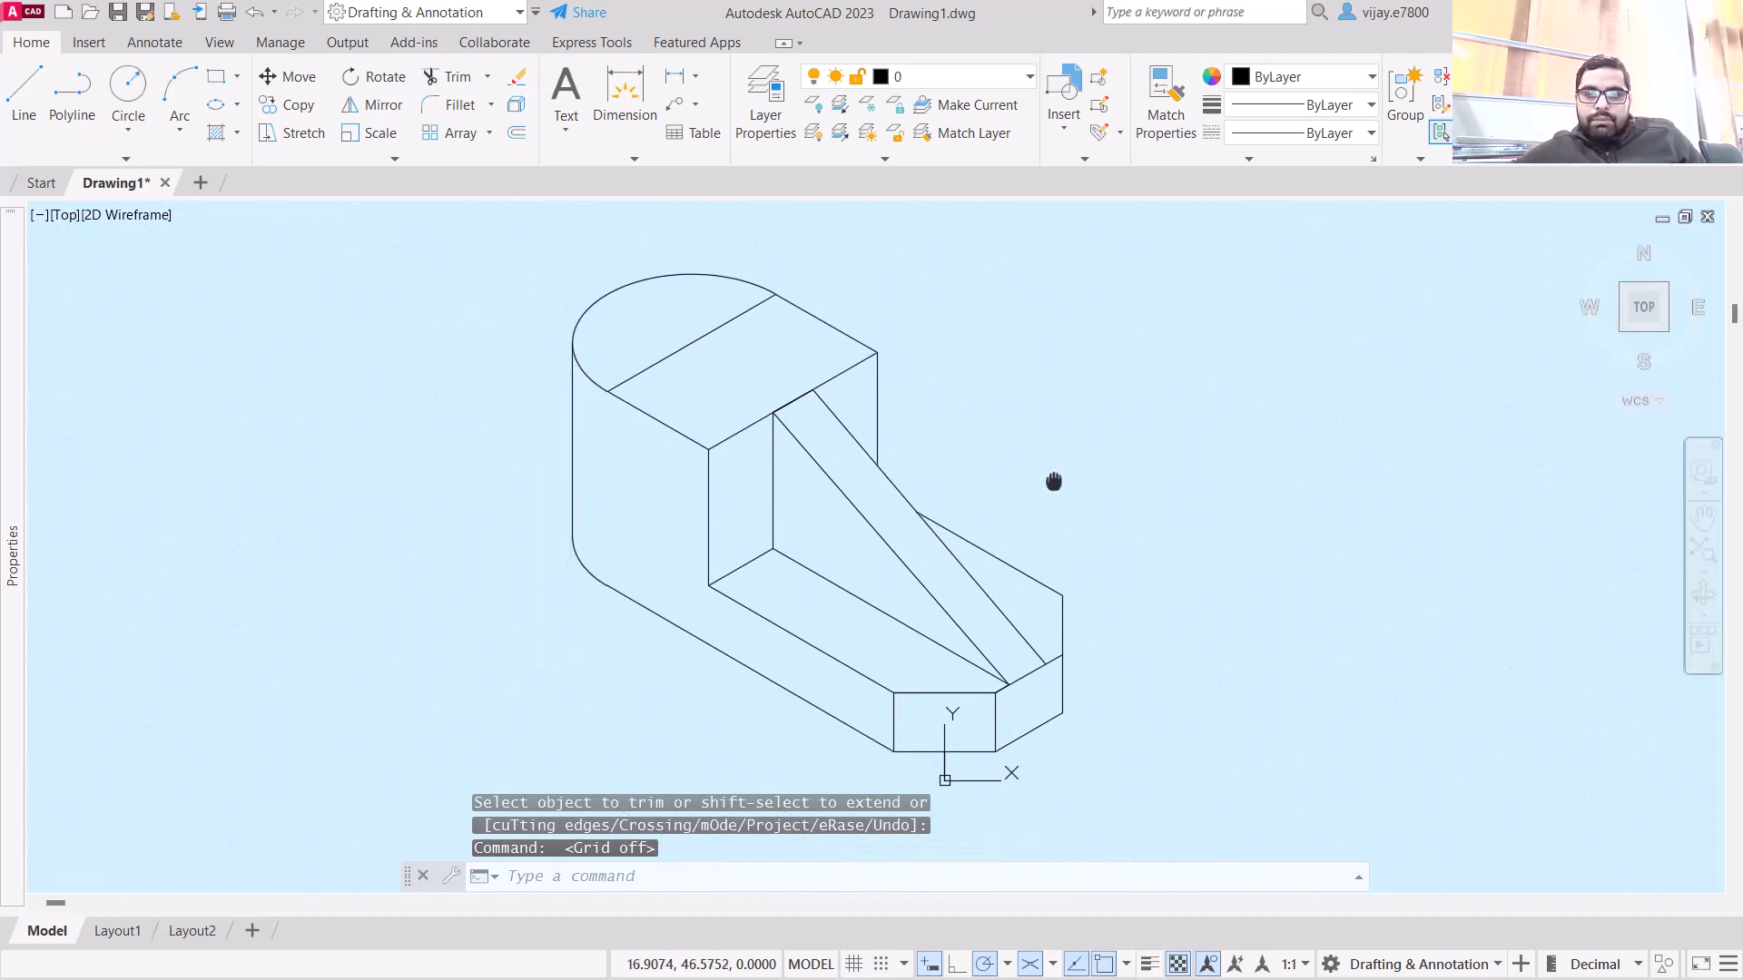
- Draw an isocircle of radius 7.5 at the centre of the upright's rounded top face
scroll(972, 381, up, 2)
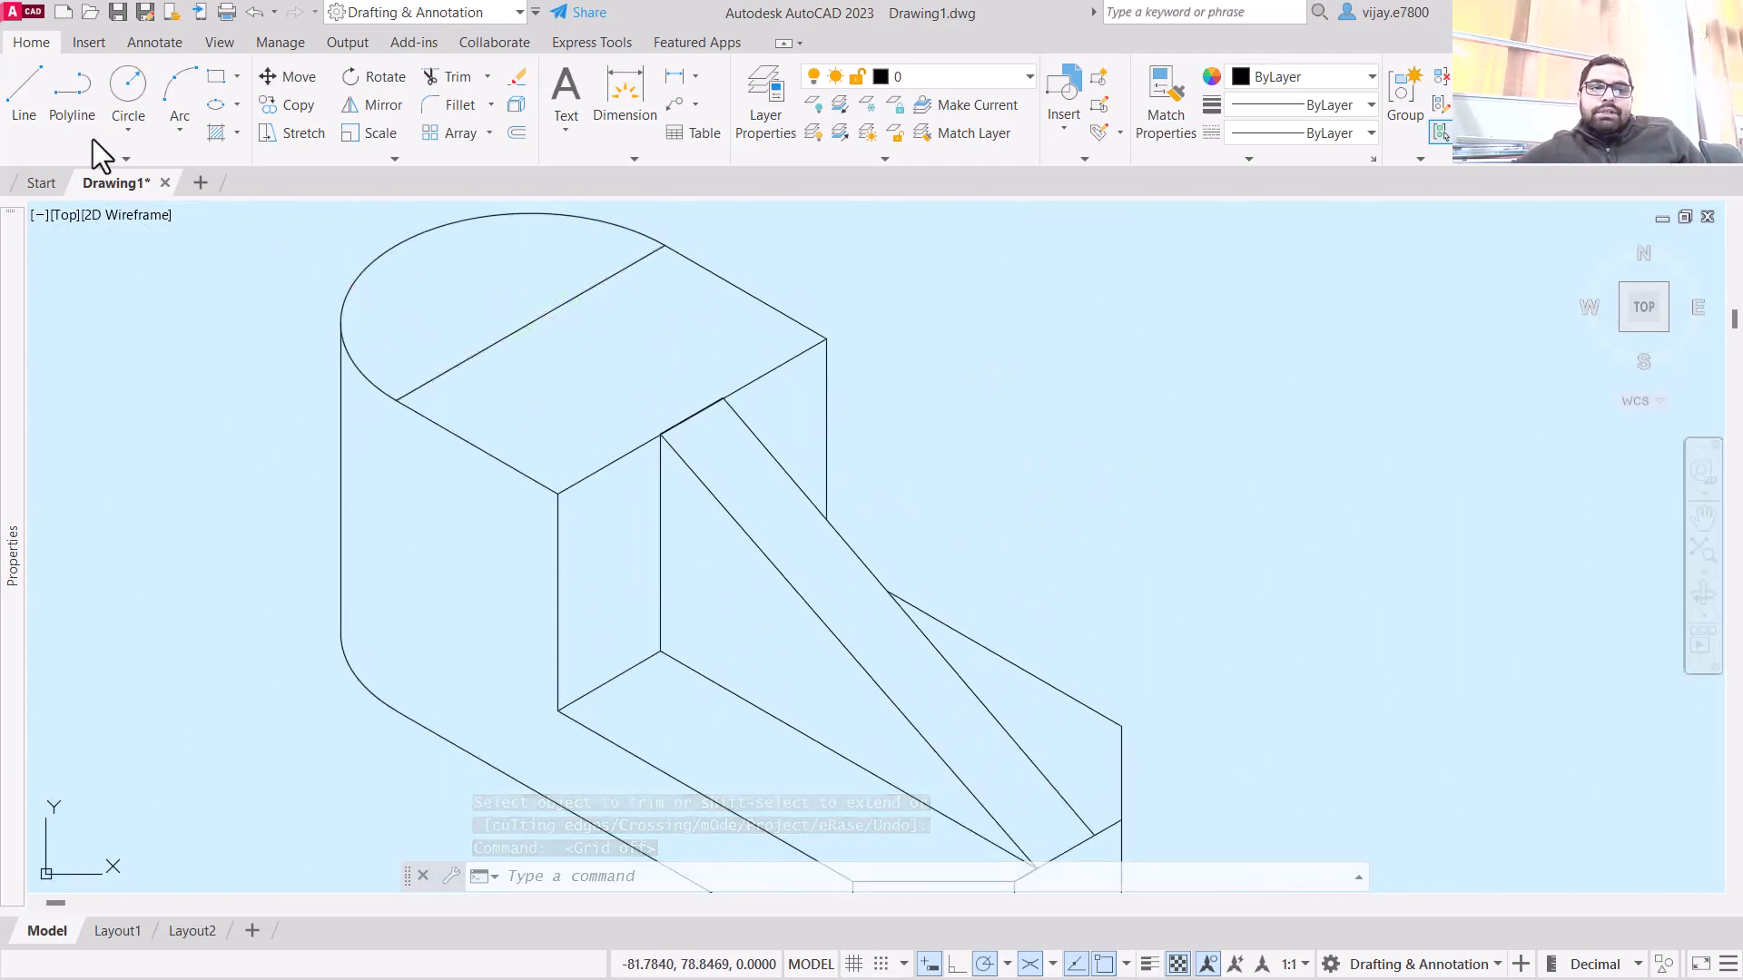
click(237, 105)
click(269, 192)
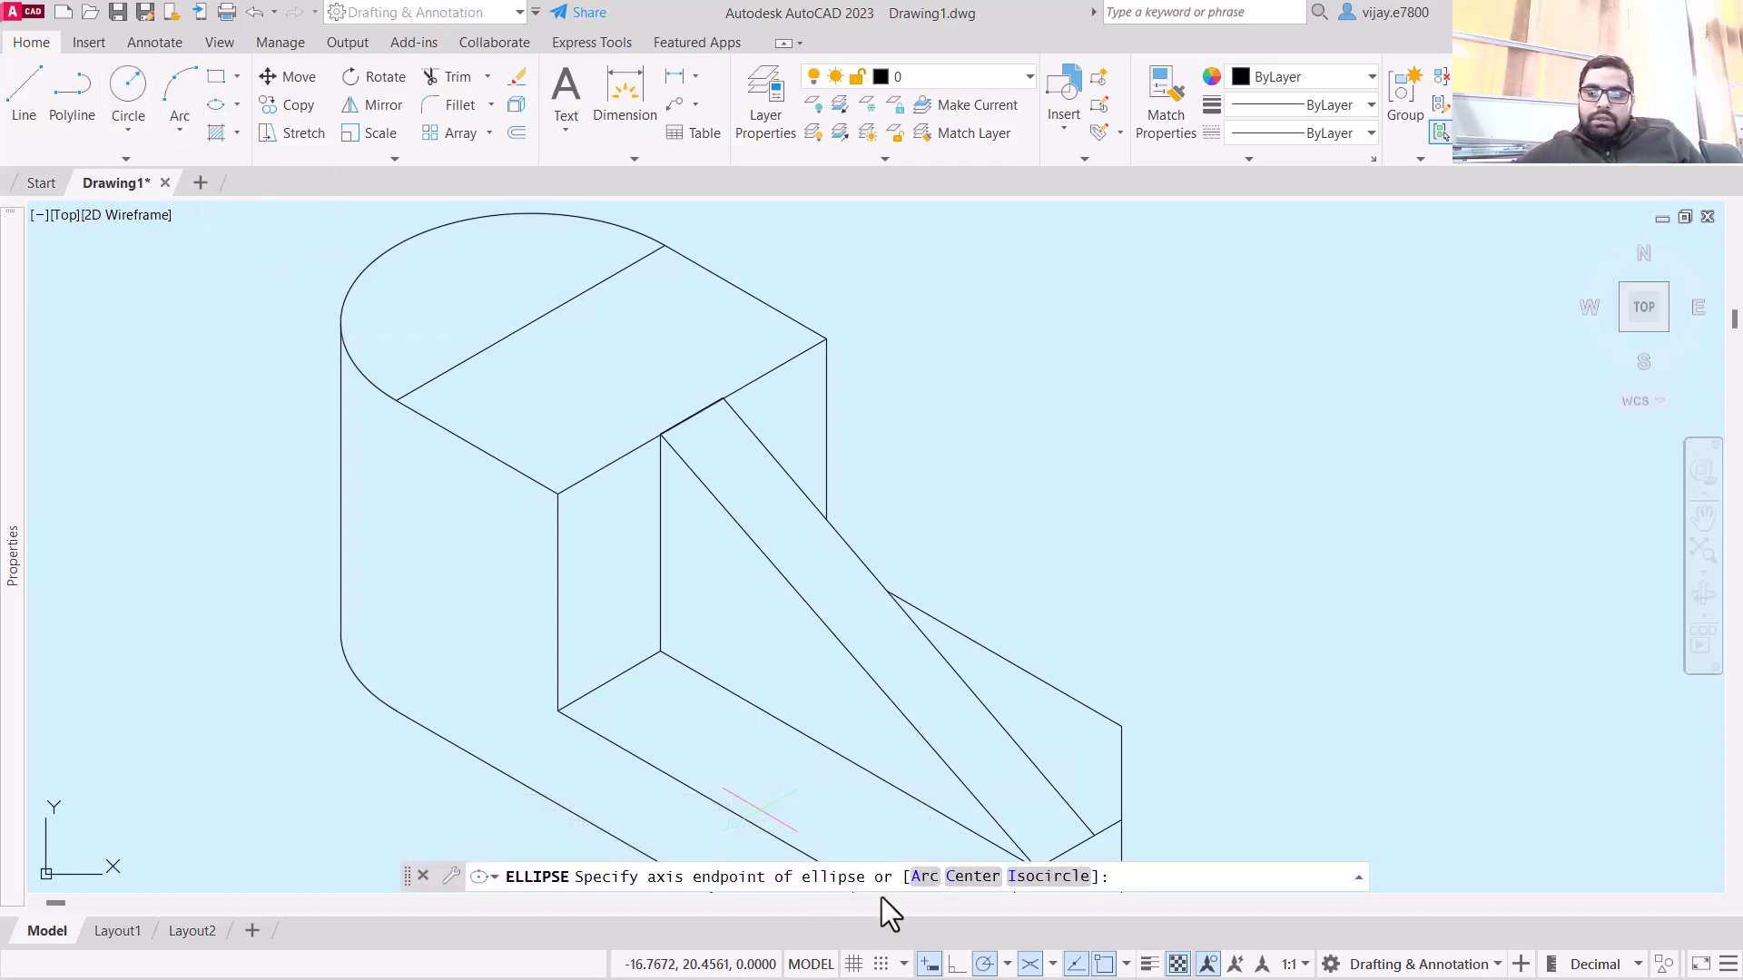
click(1049, 876)
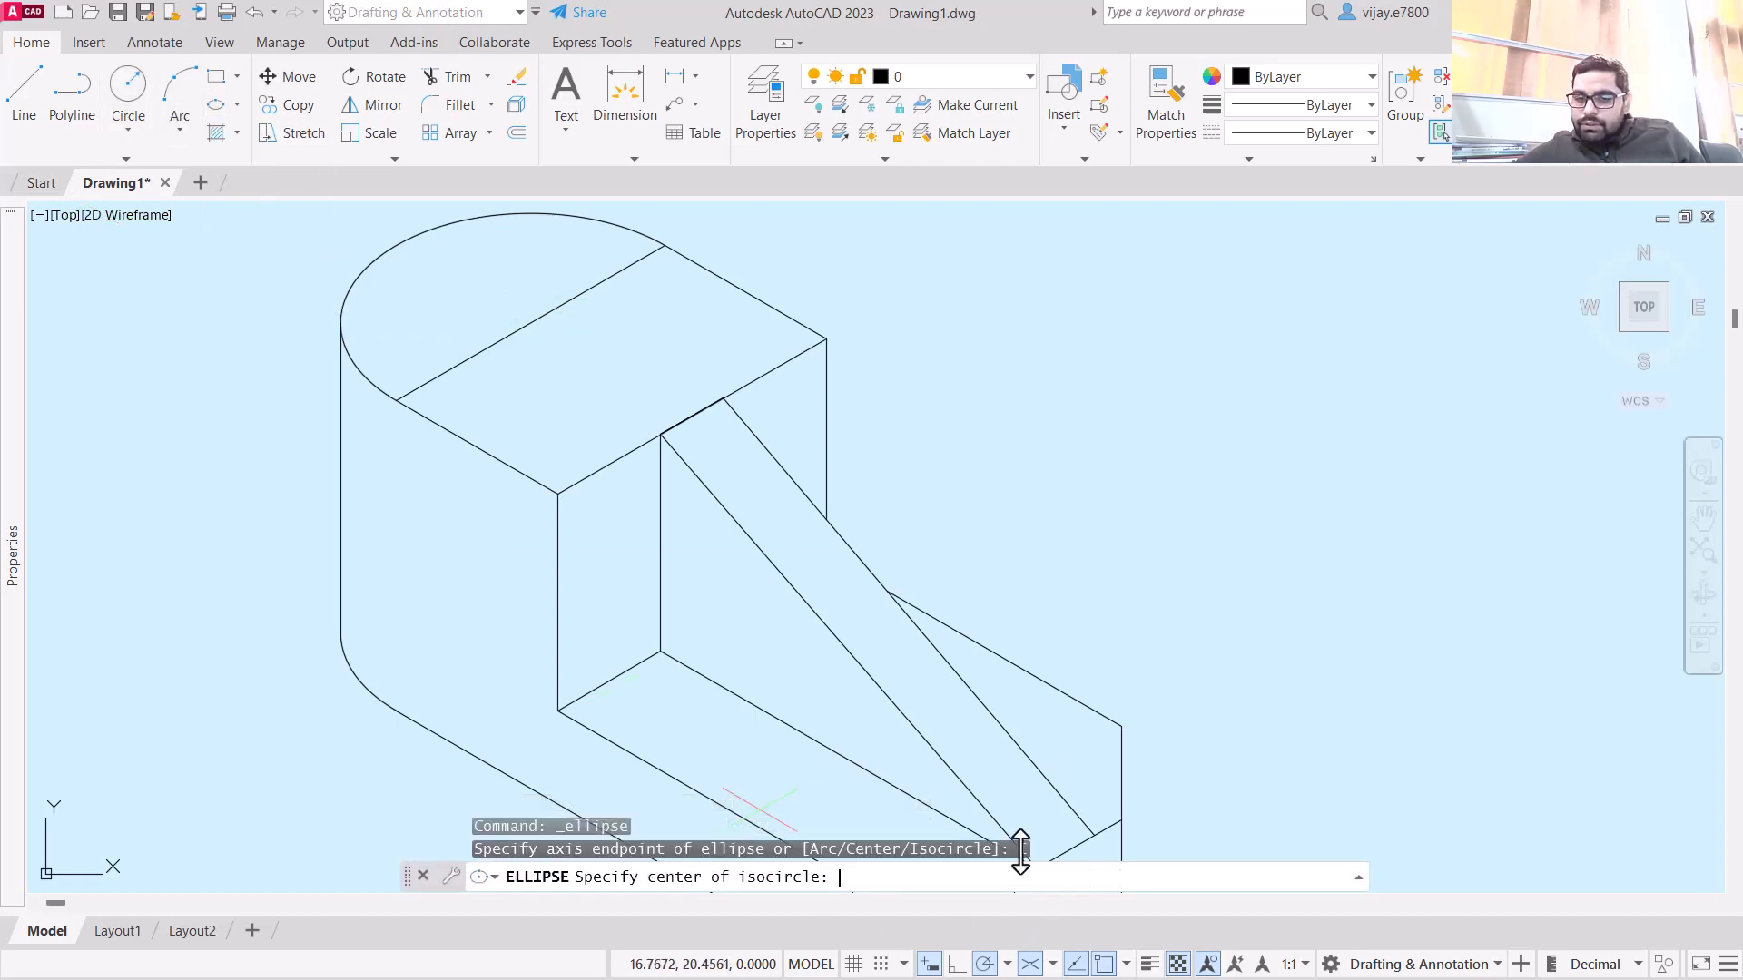
click(531, 321)
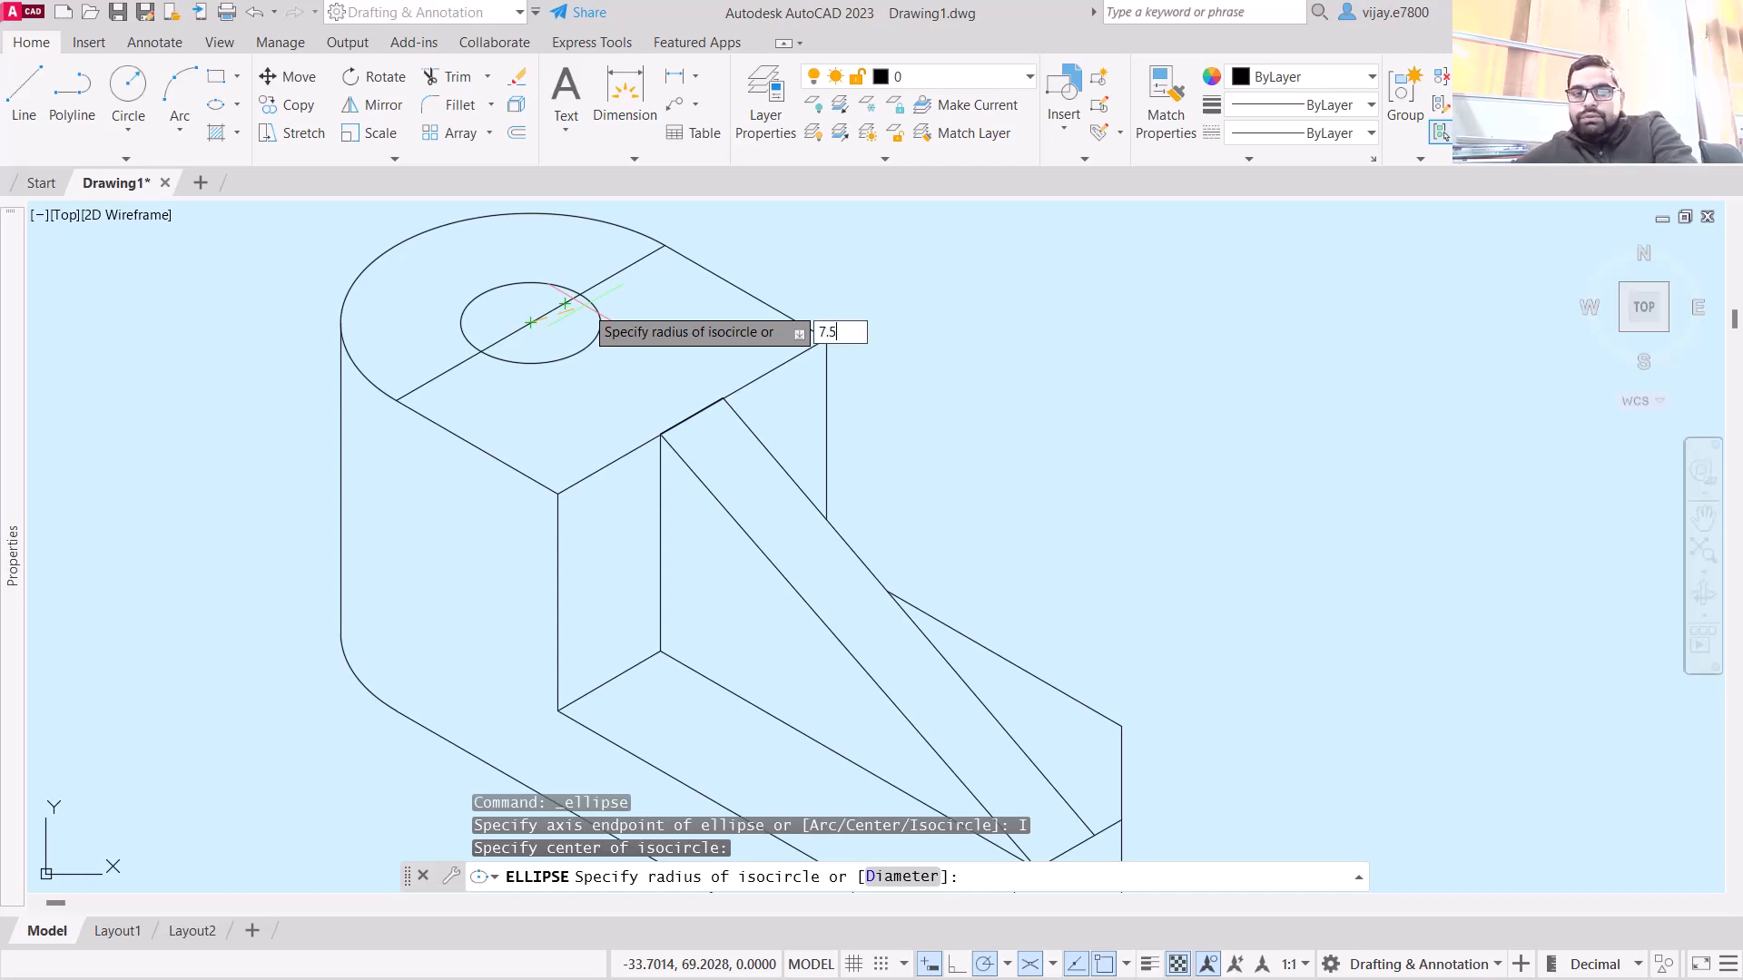
key(Return)
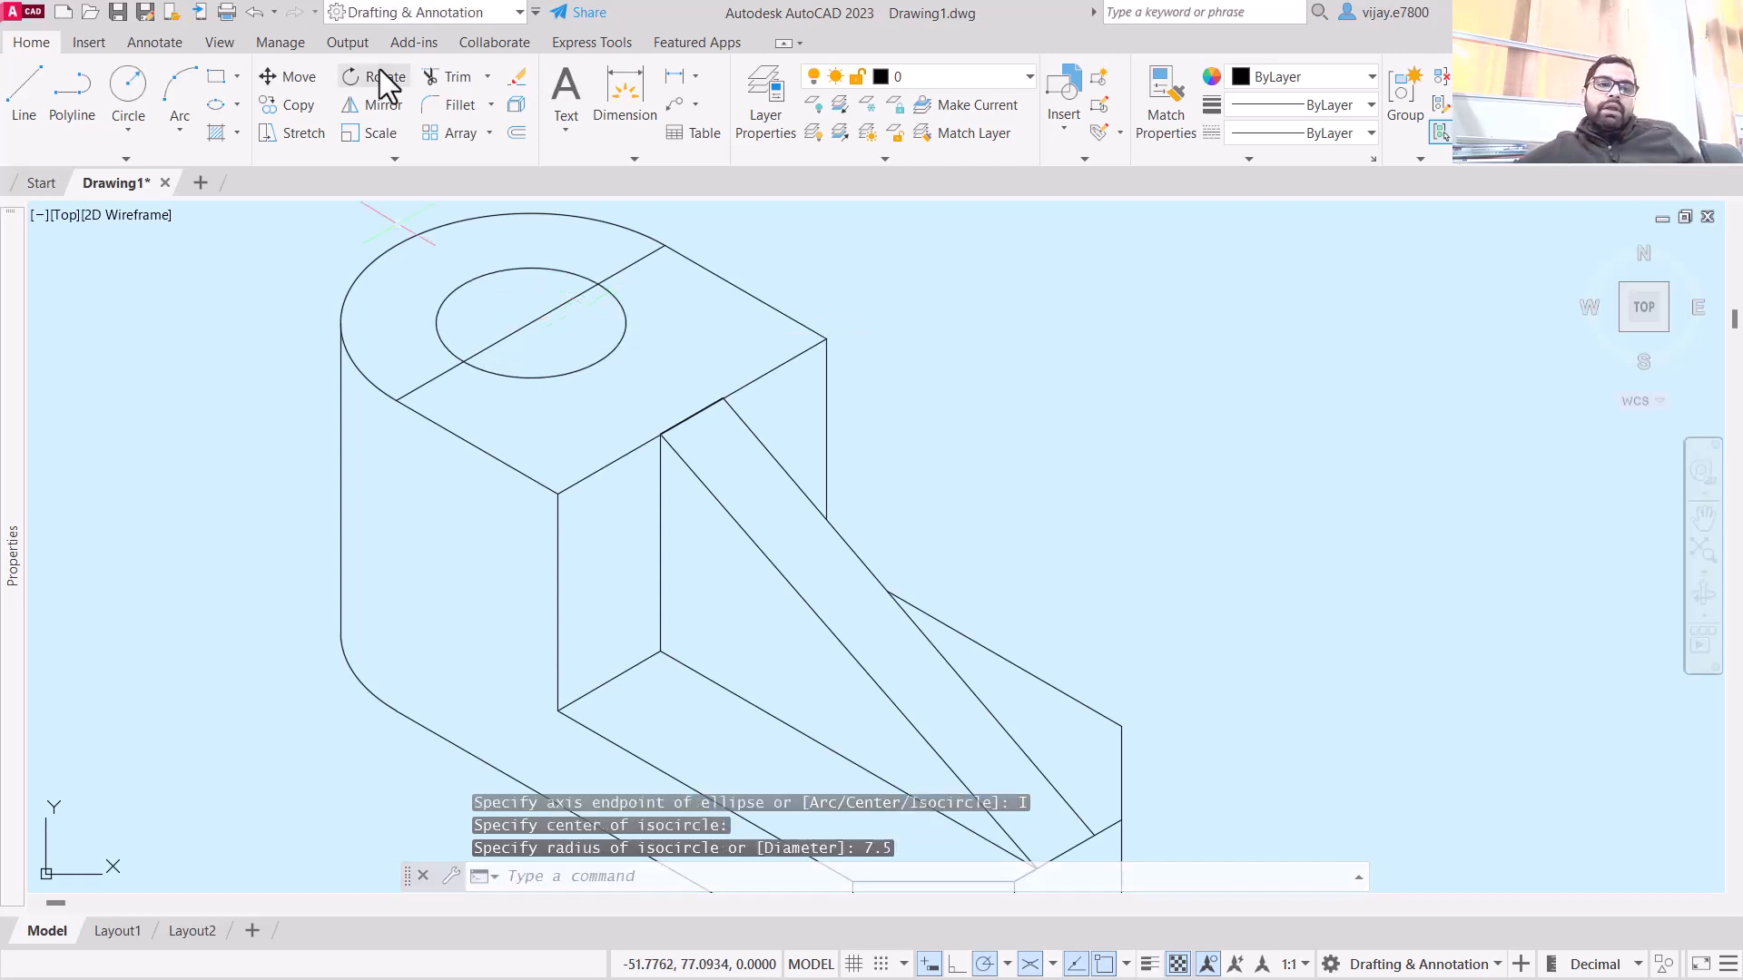
- Trim away the construction line crossing the upright's top face, both inside and outside the hole
click(452, 78)
click(560, 306)
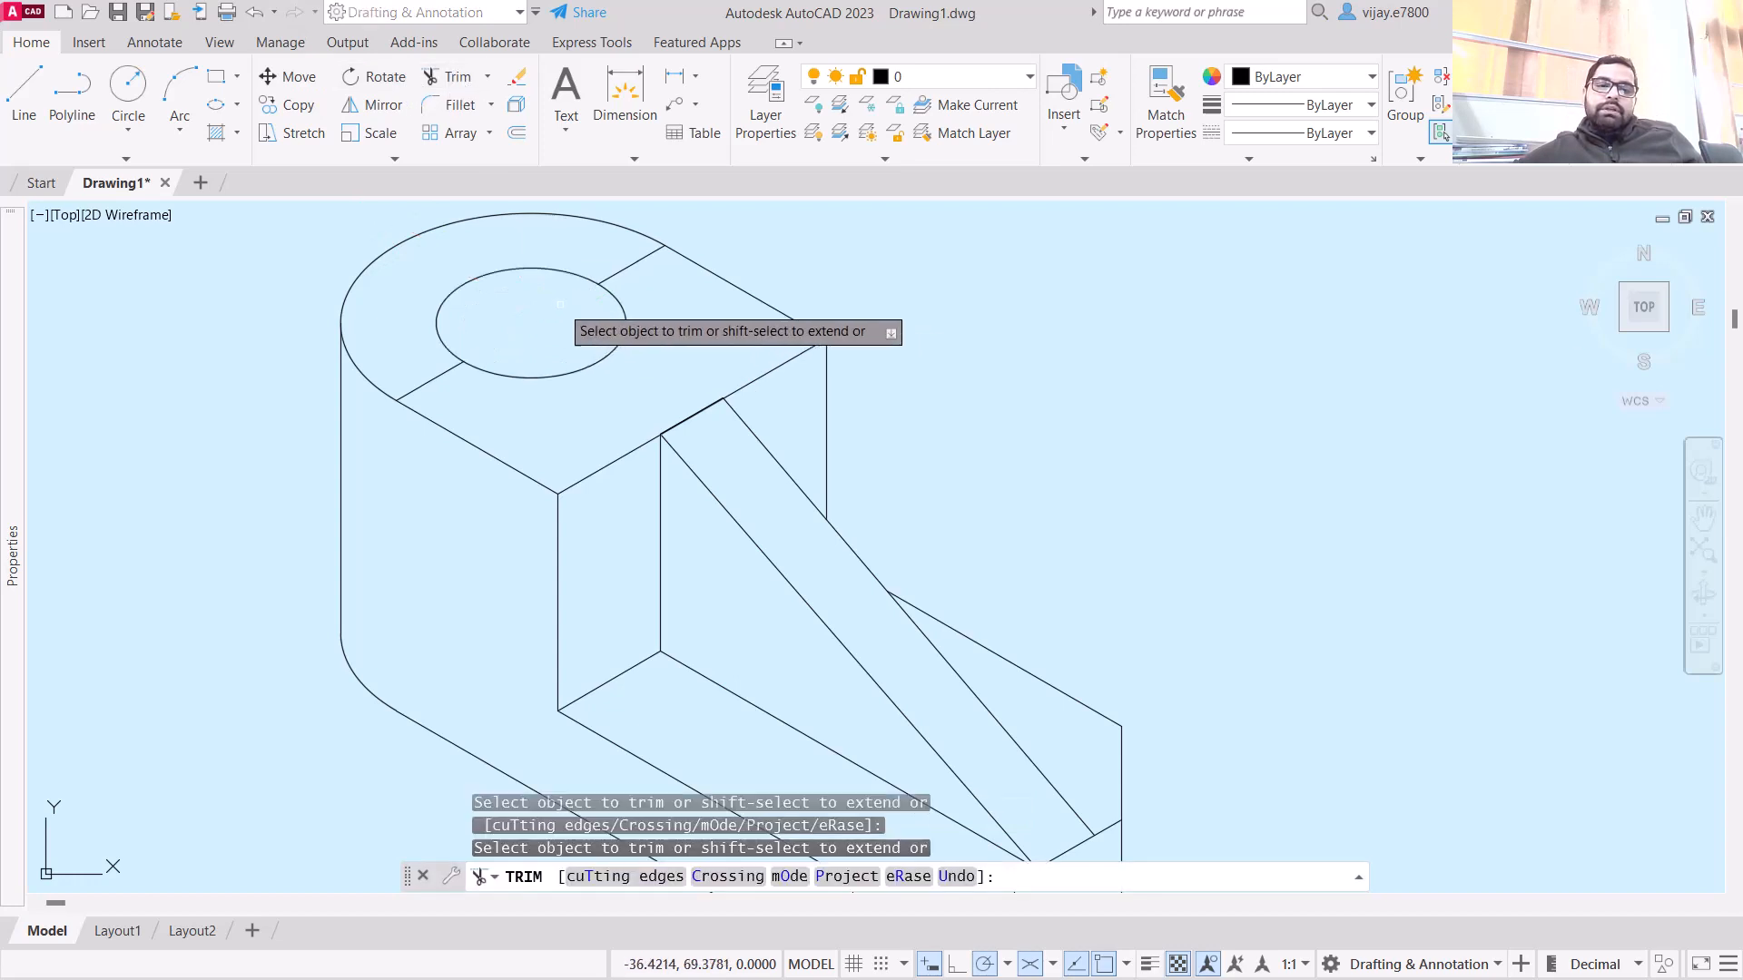
click(640, 263)
click(432, 378)
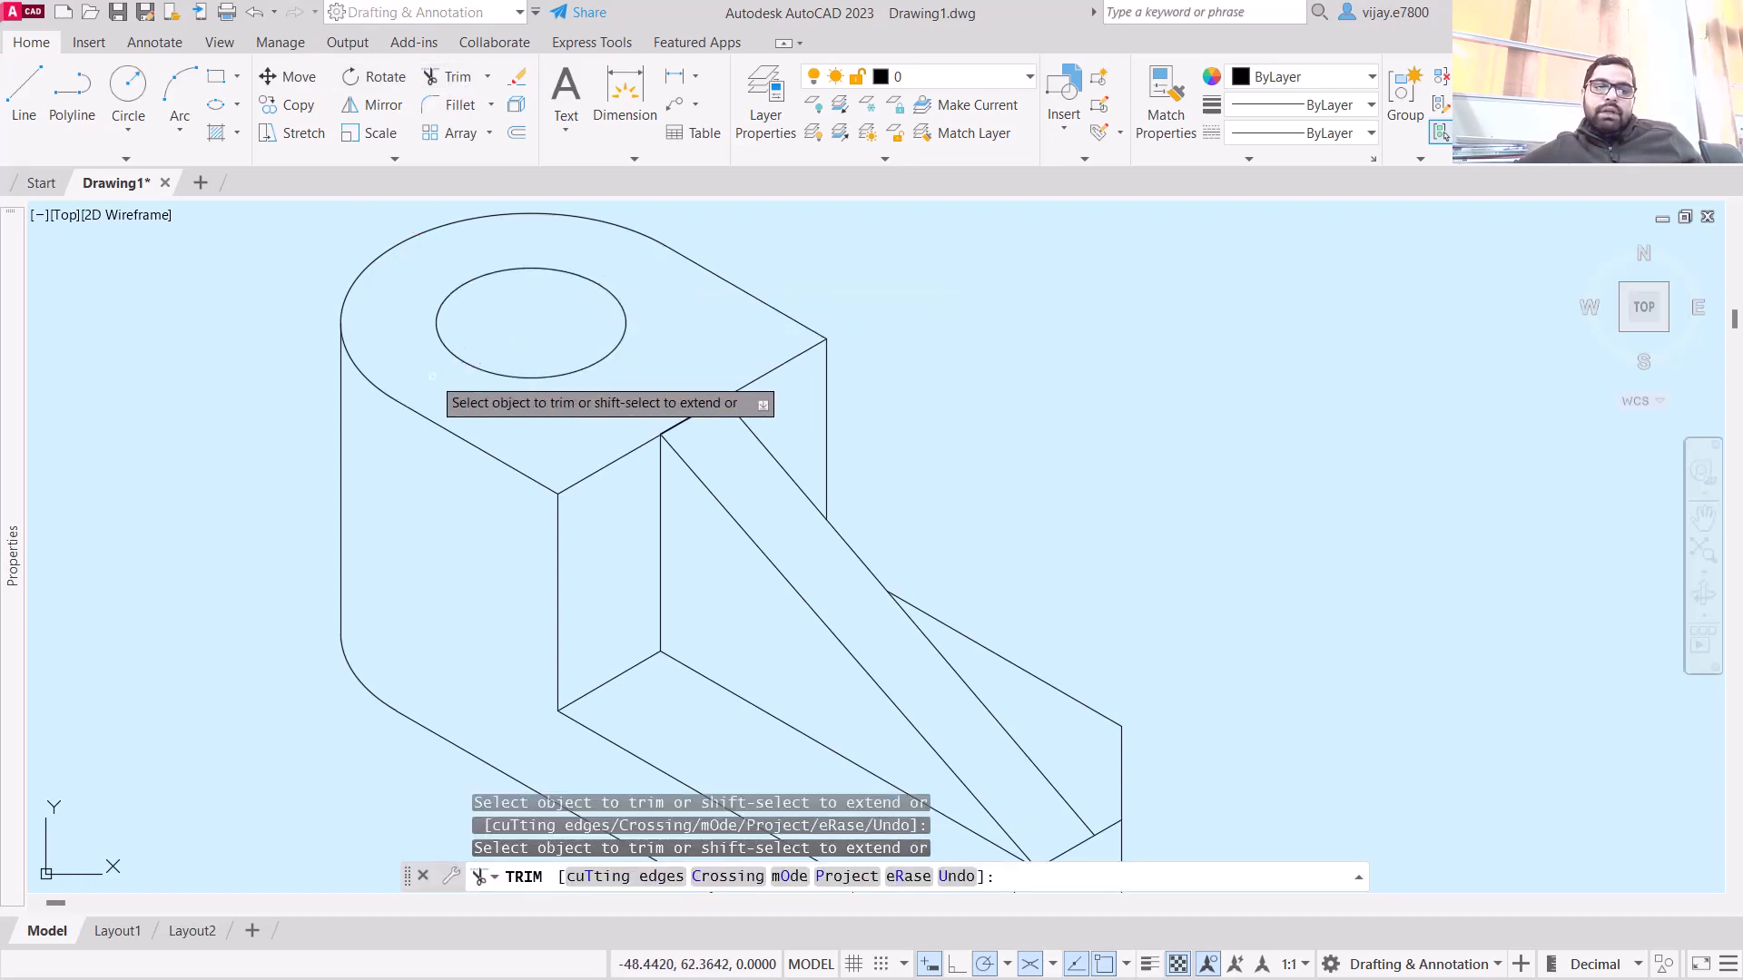
scroll(604, 382, down, 2)
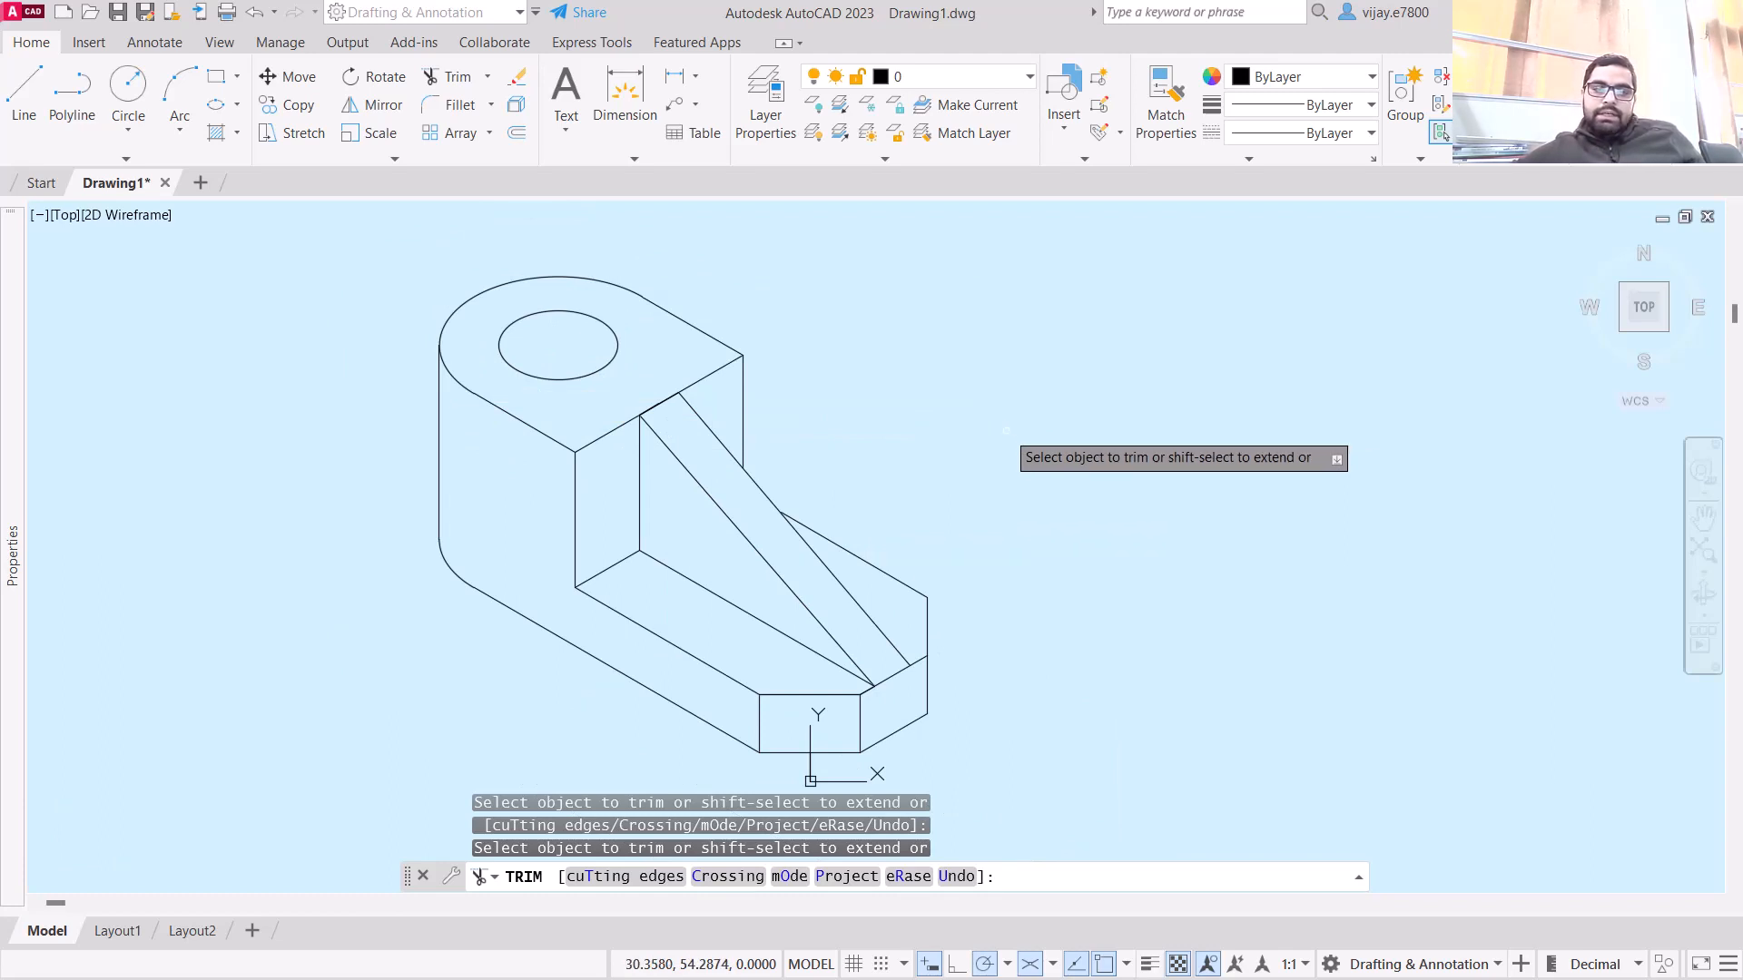
right_click(358, 252)
click(359, 256)
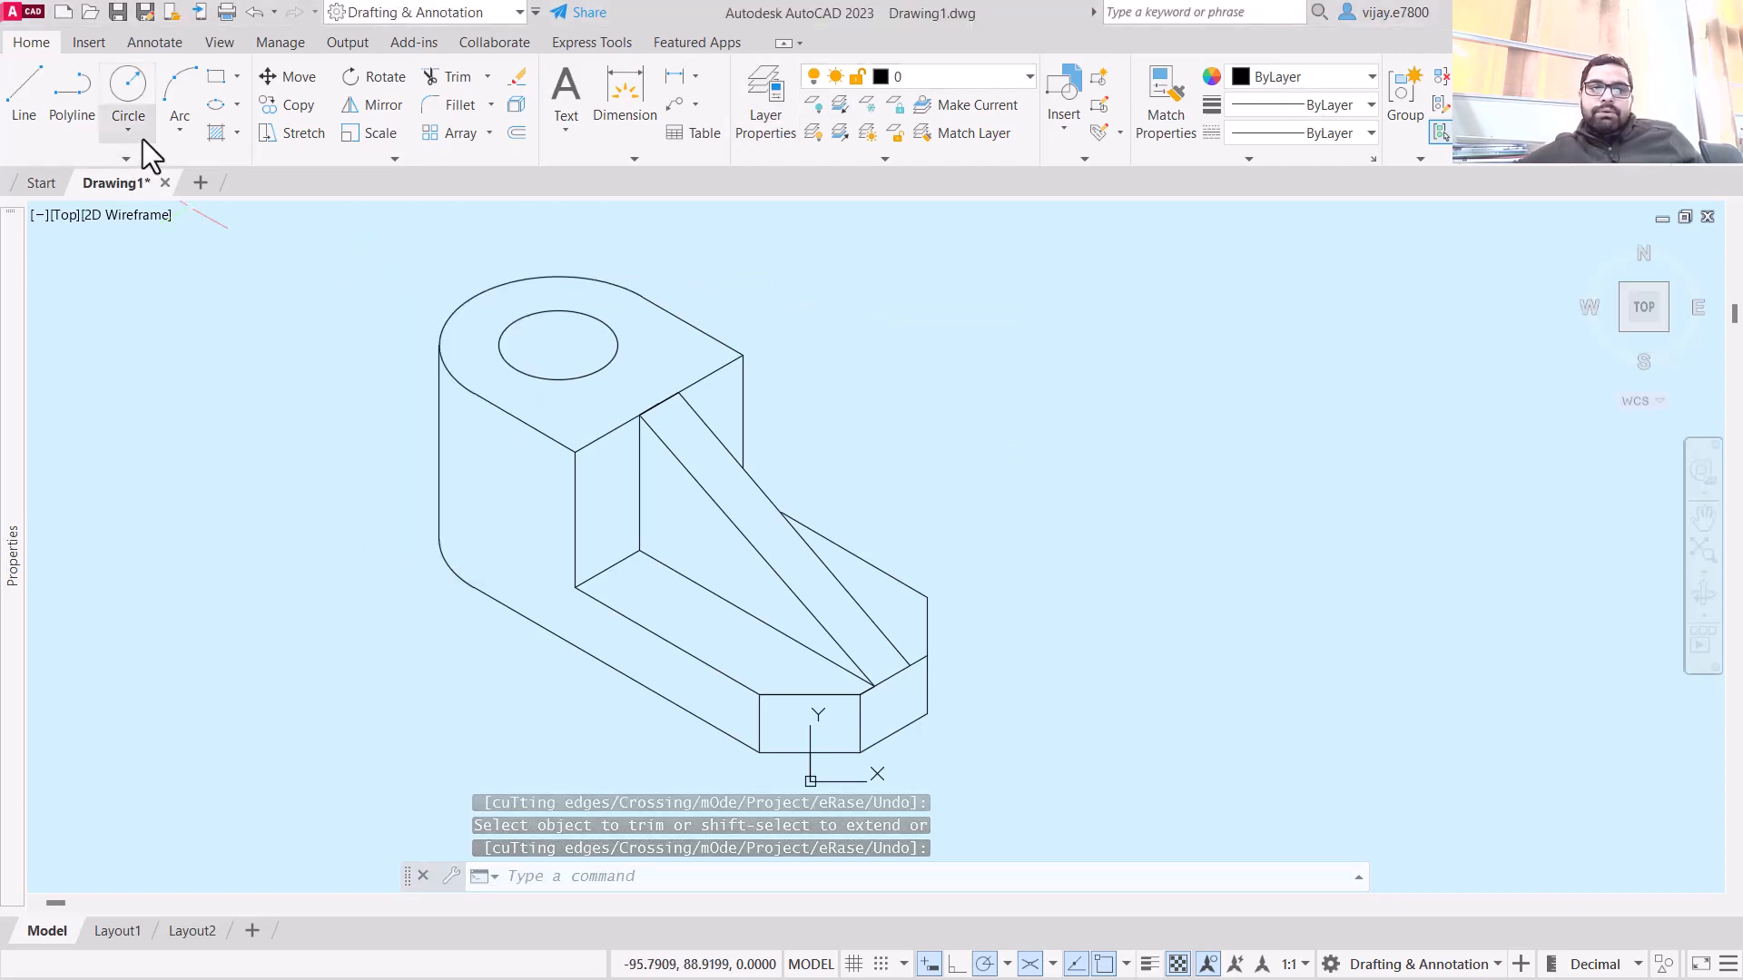
- Create a new layer named dim and set its colour to index 10
click(742, 93)
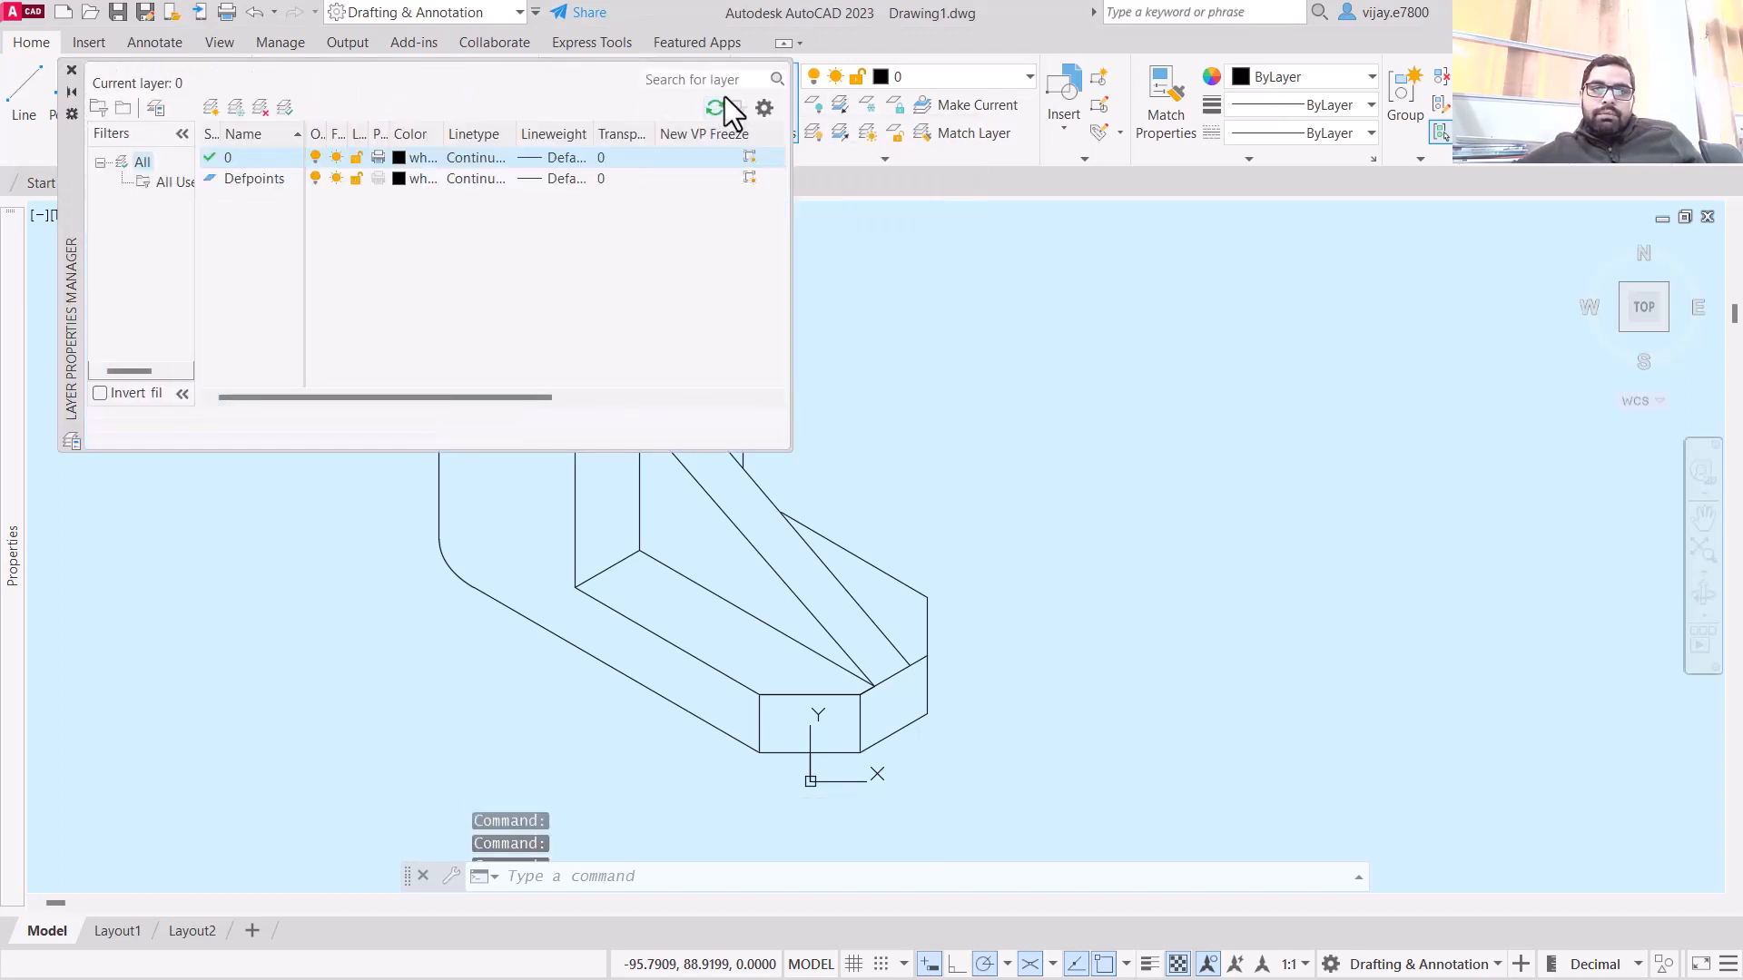
click(213, 109)
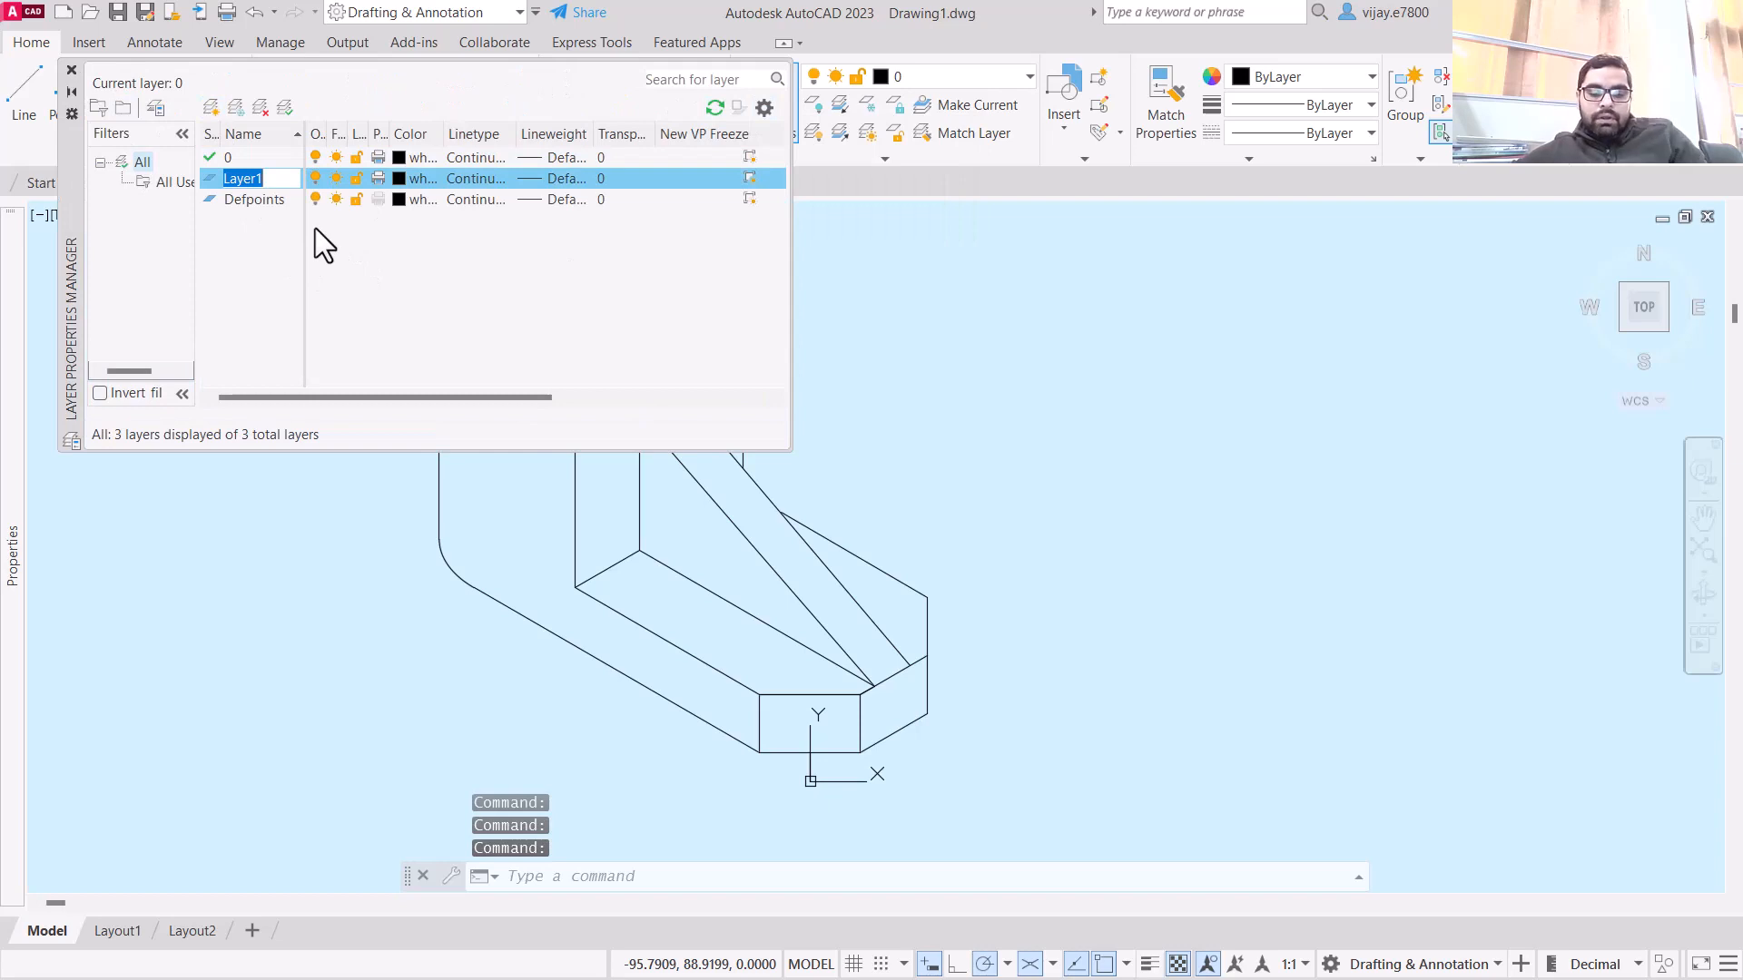
text(dim)
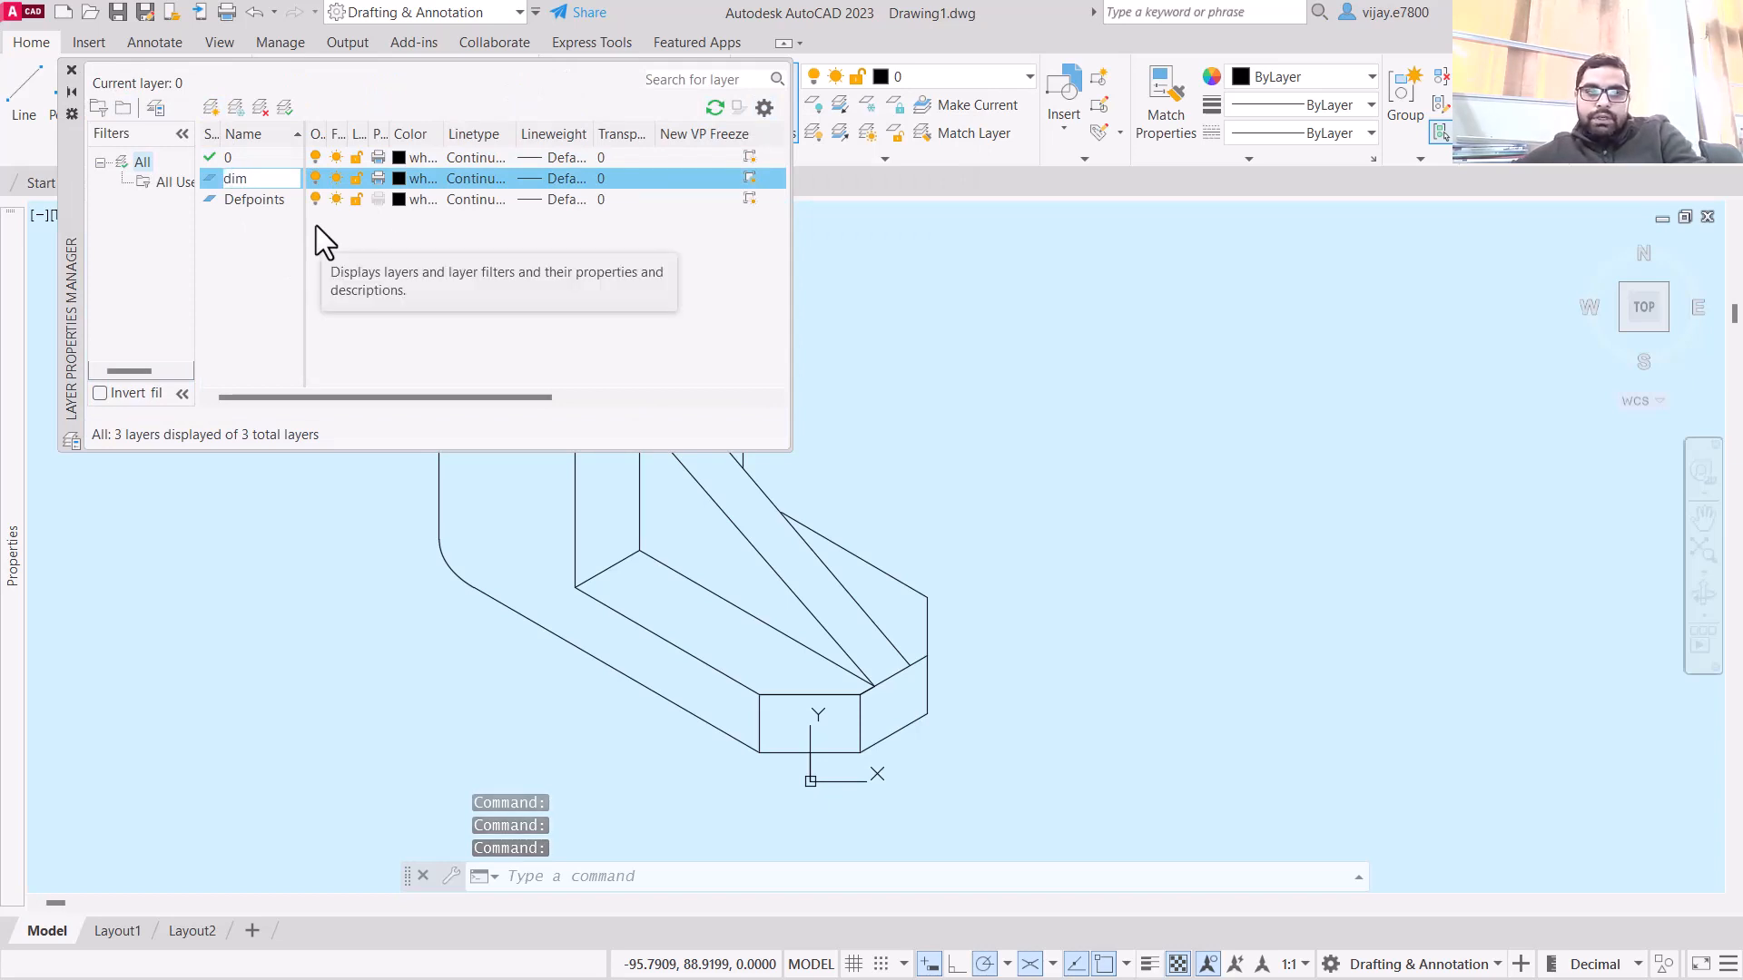
click(401, 178)
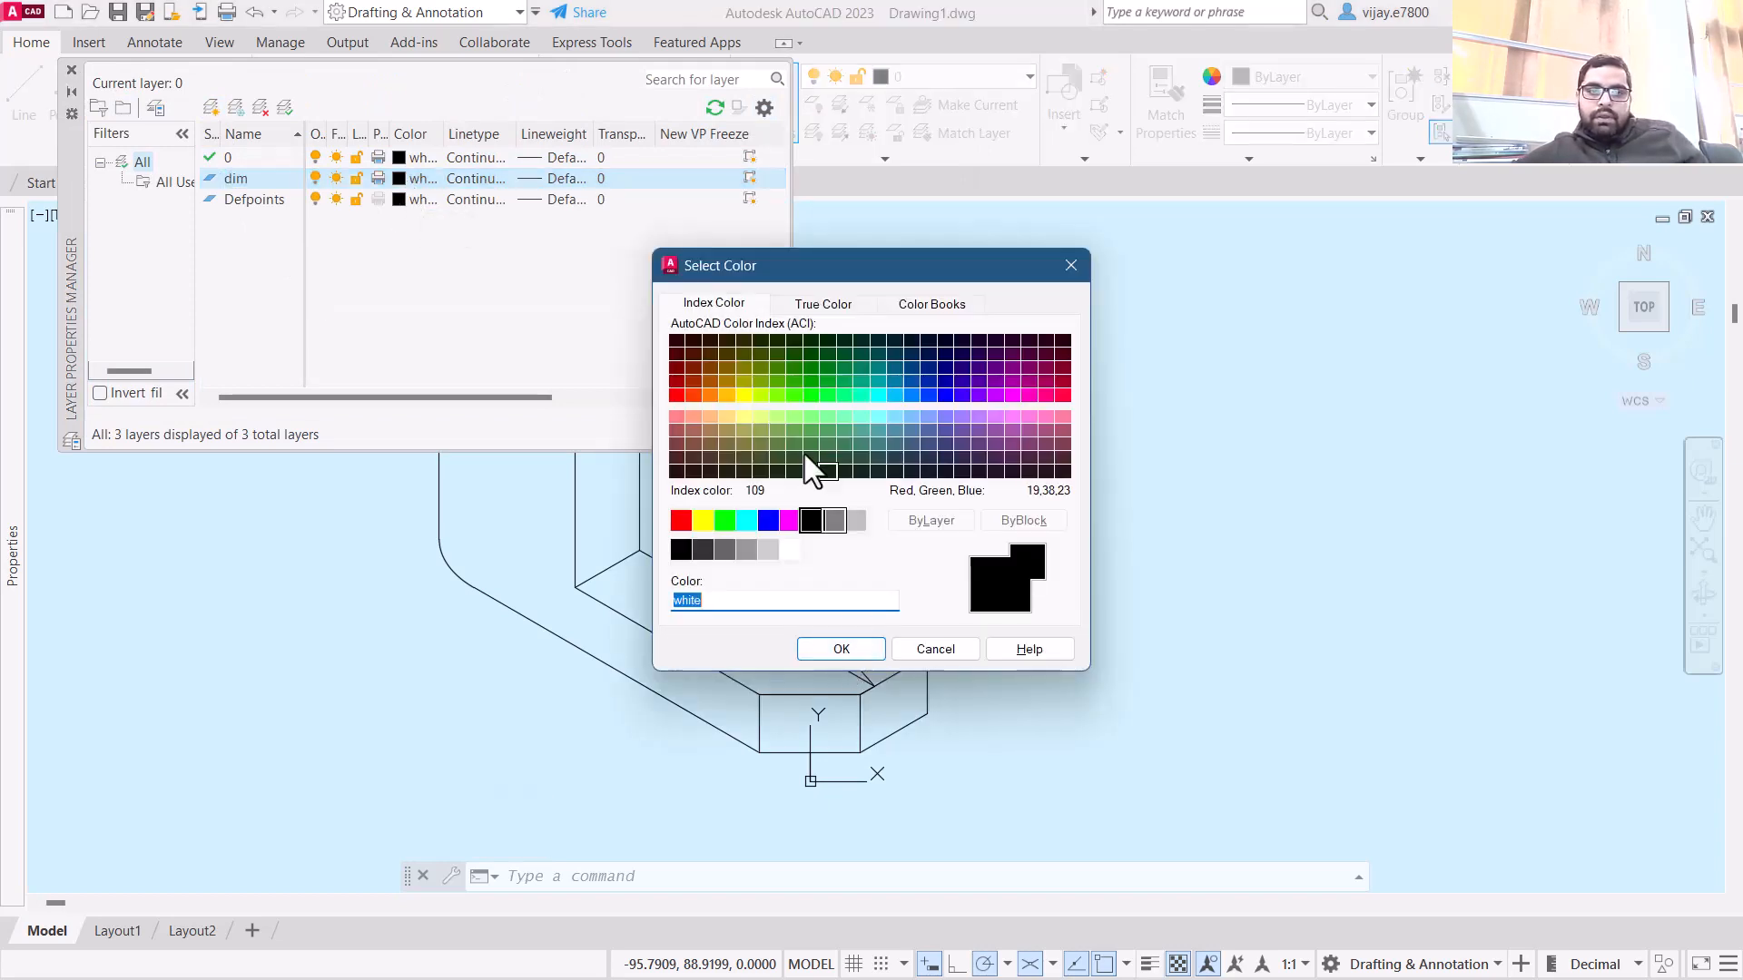
click(677, 396)
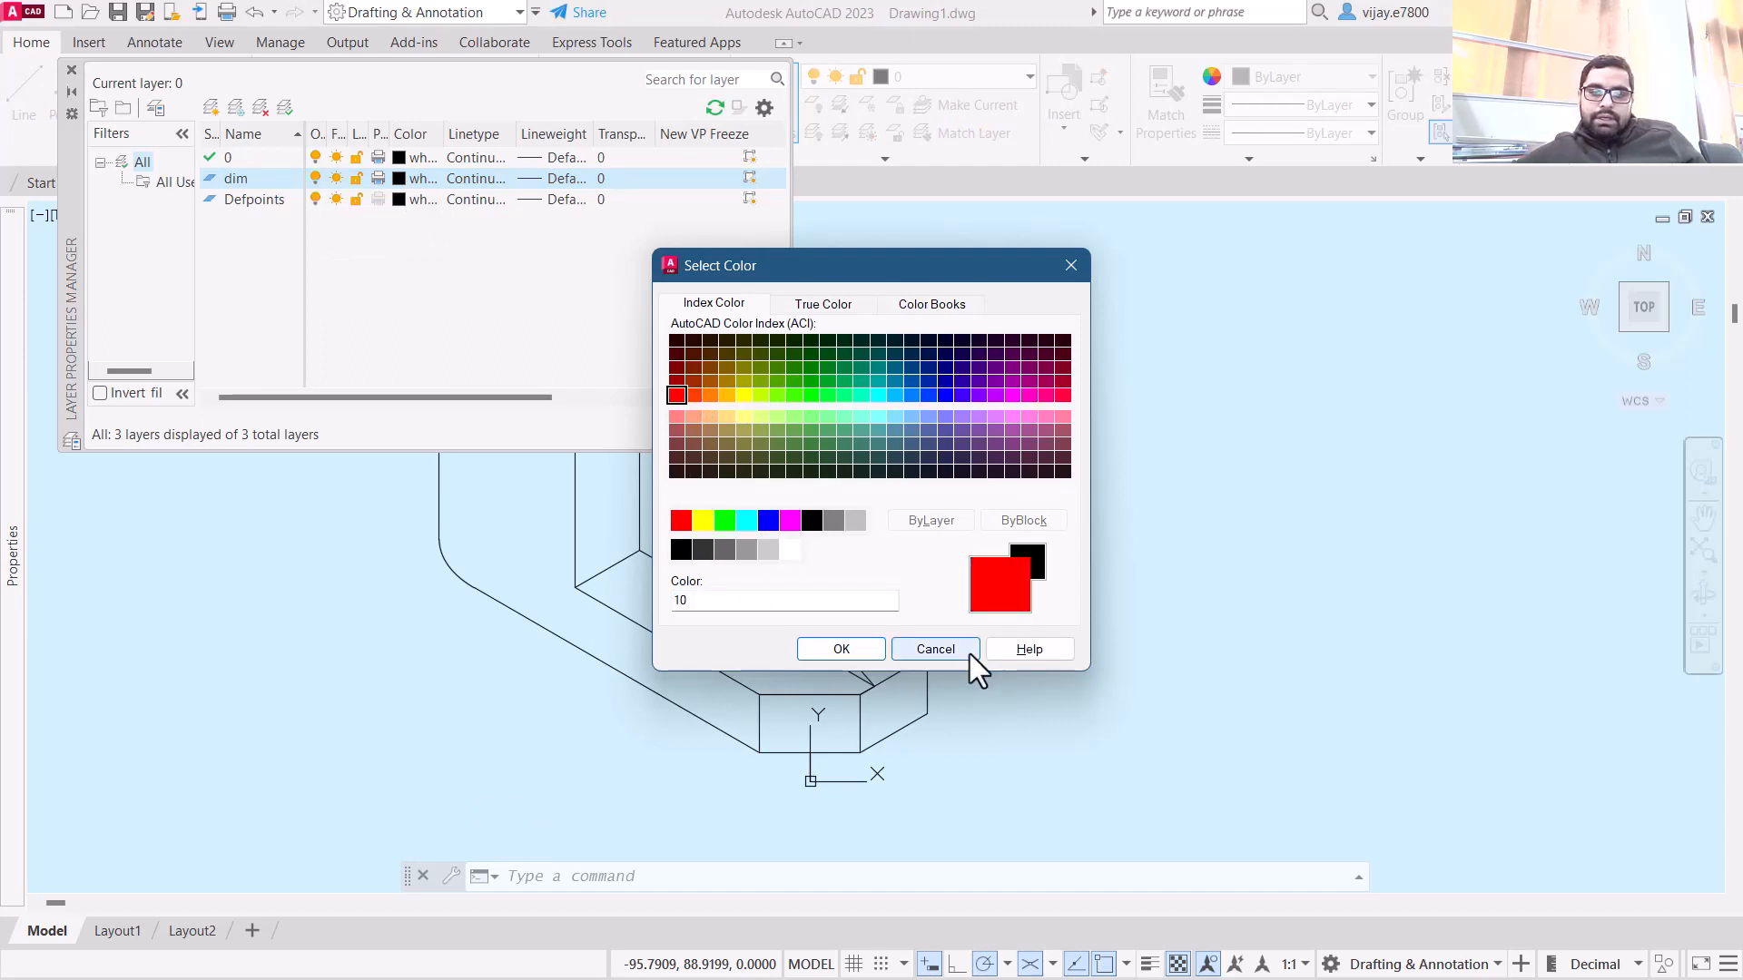
click(842, 650)
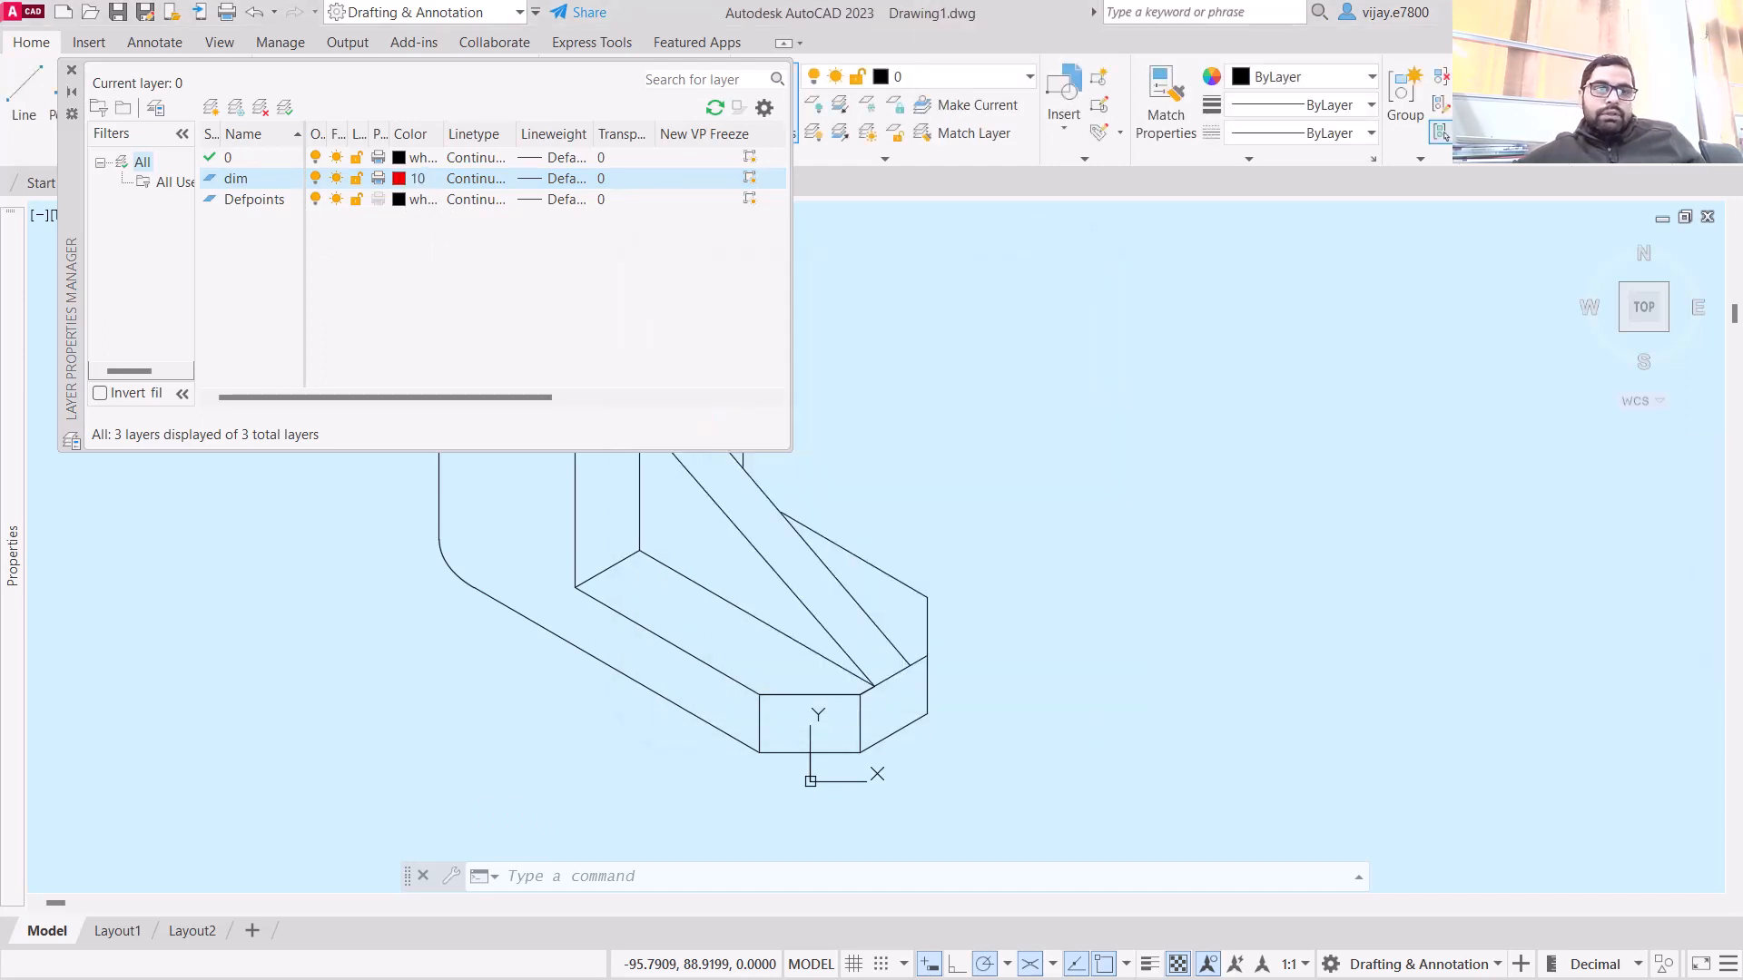
click(73, 69)
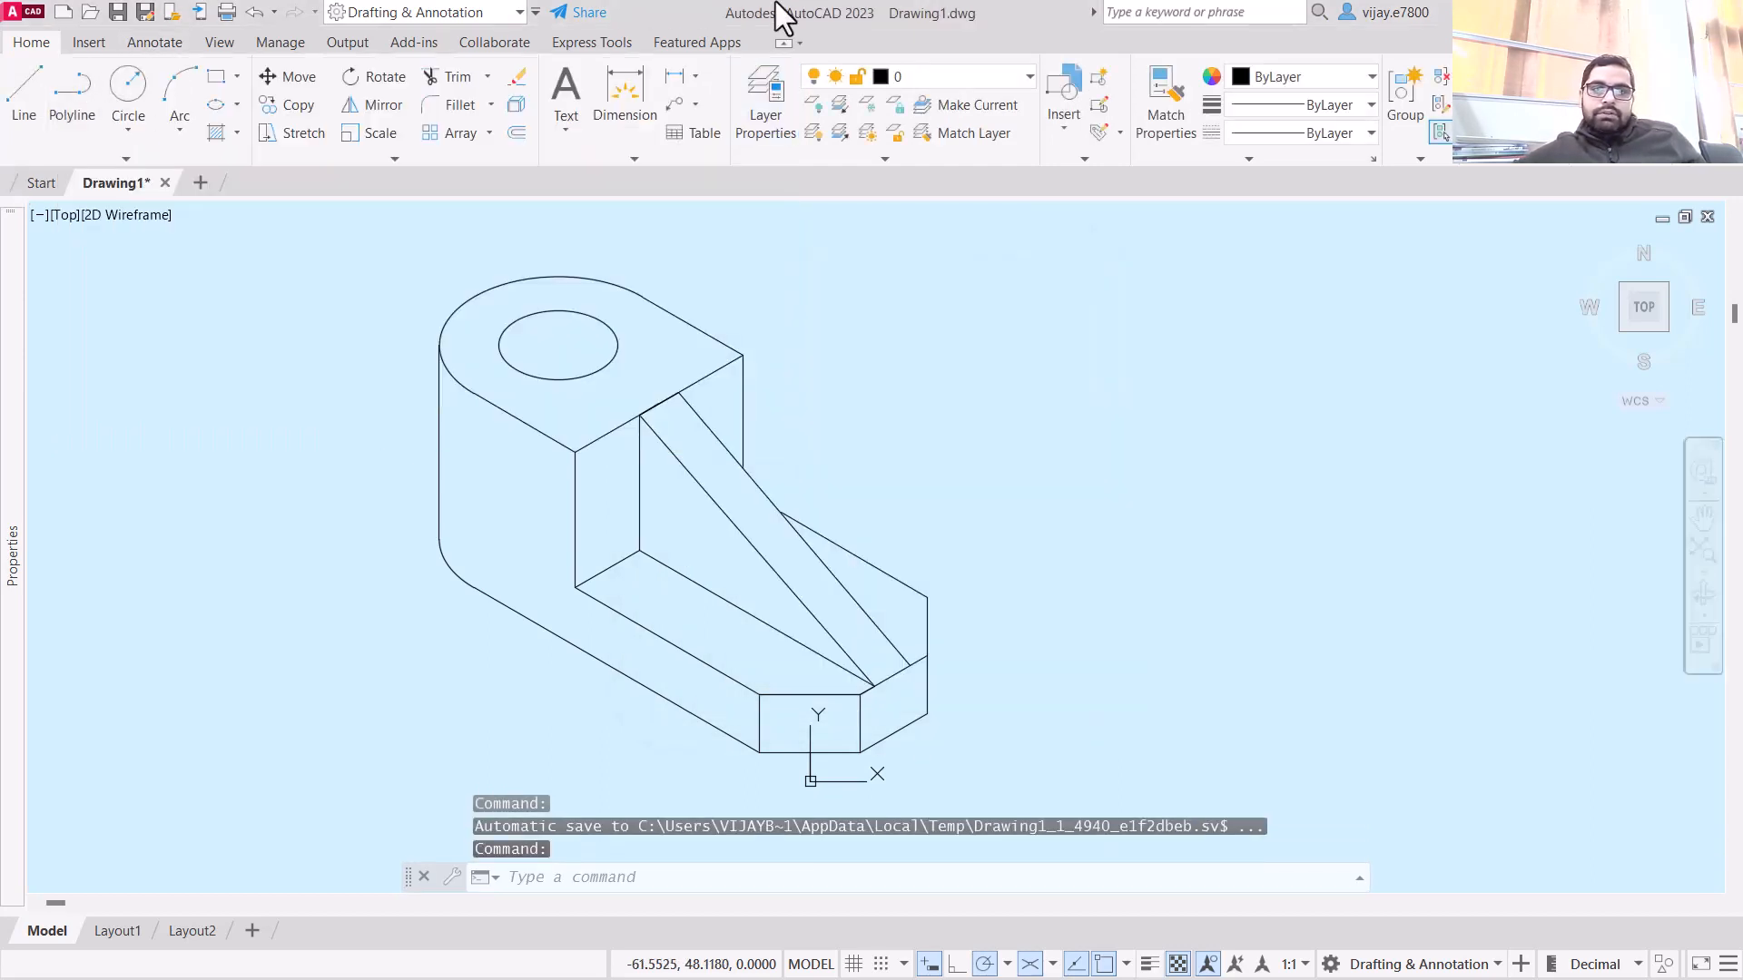
- Make the dim layer current
click(913, 73)
click(883, 158)
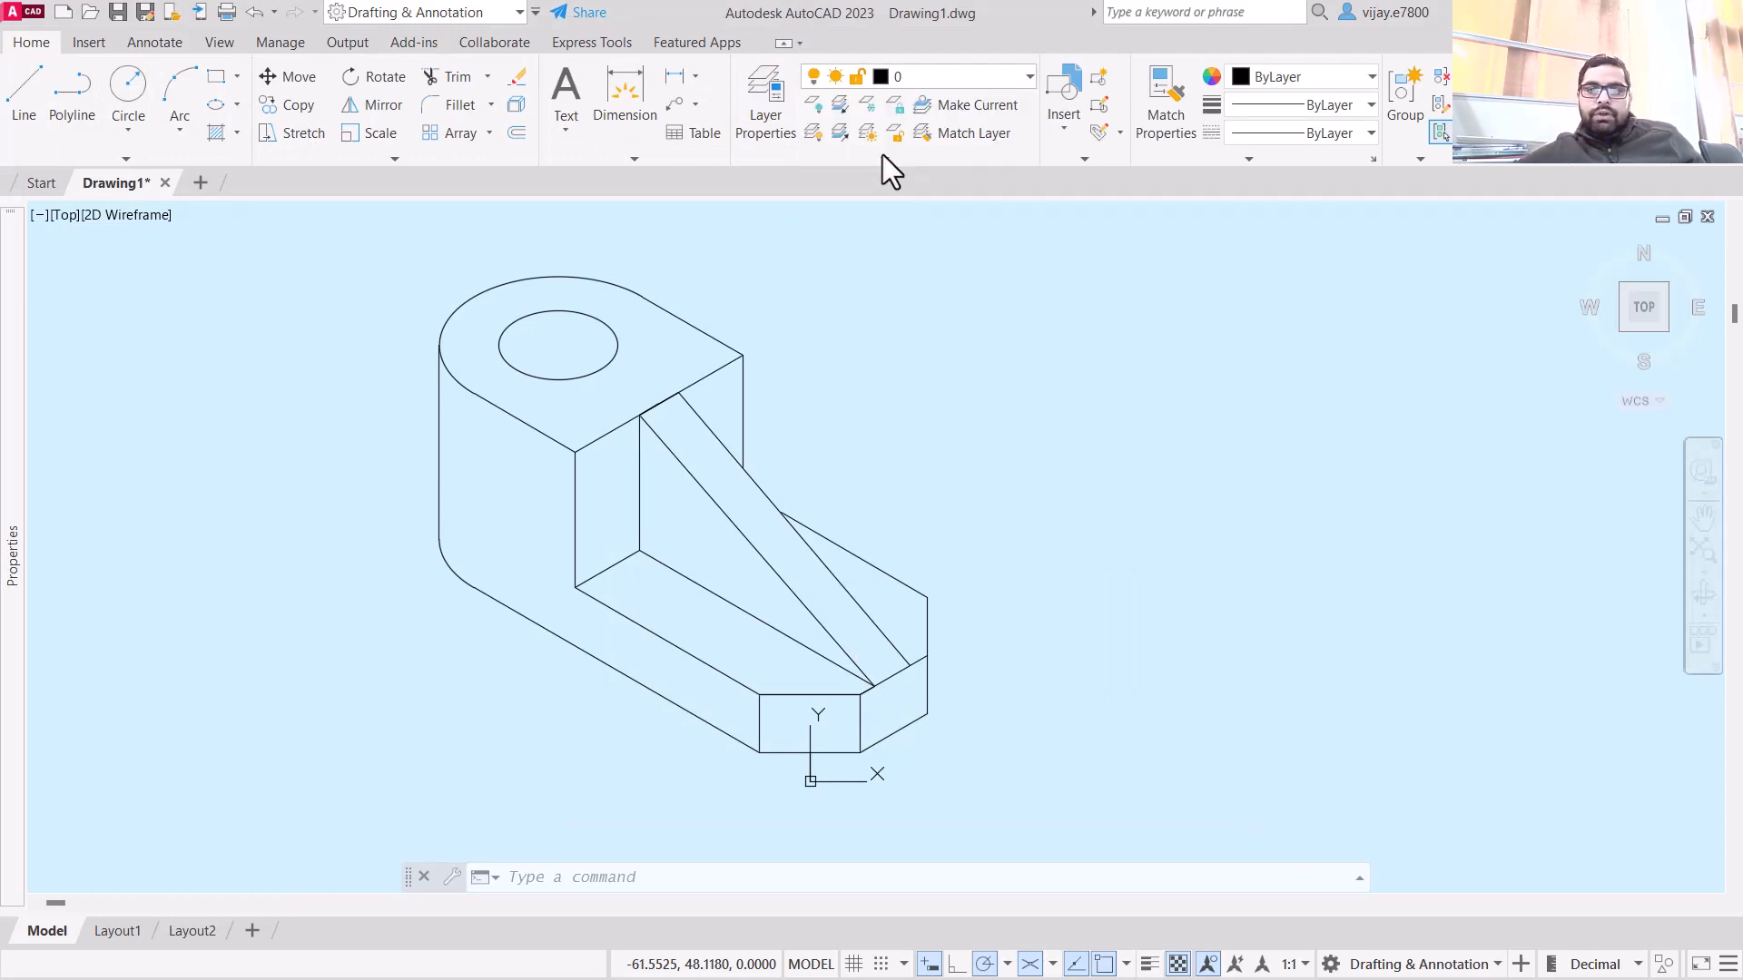
click(917, 653)
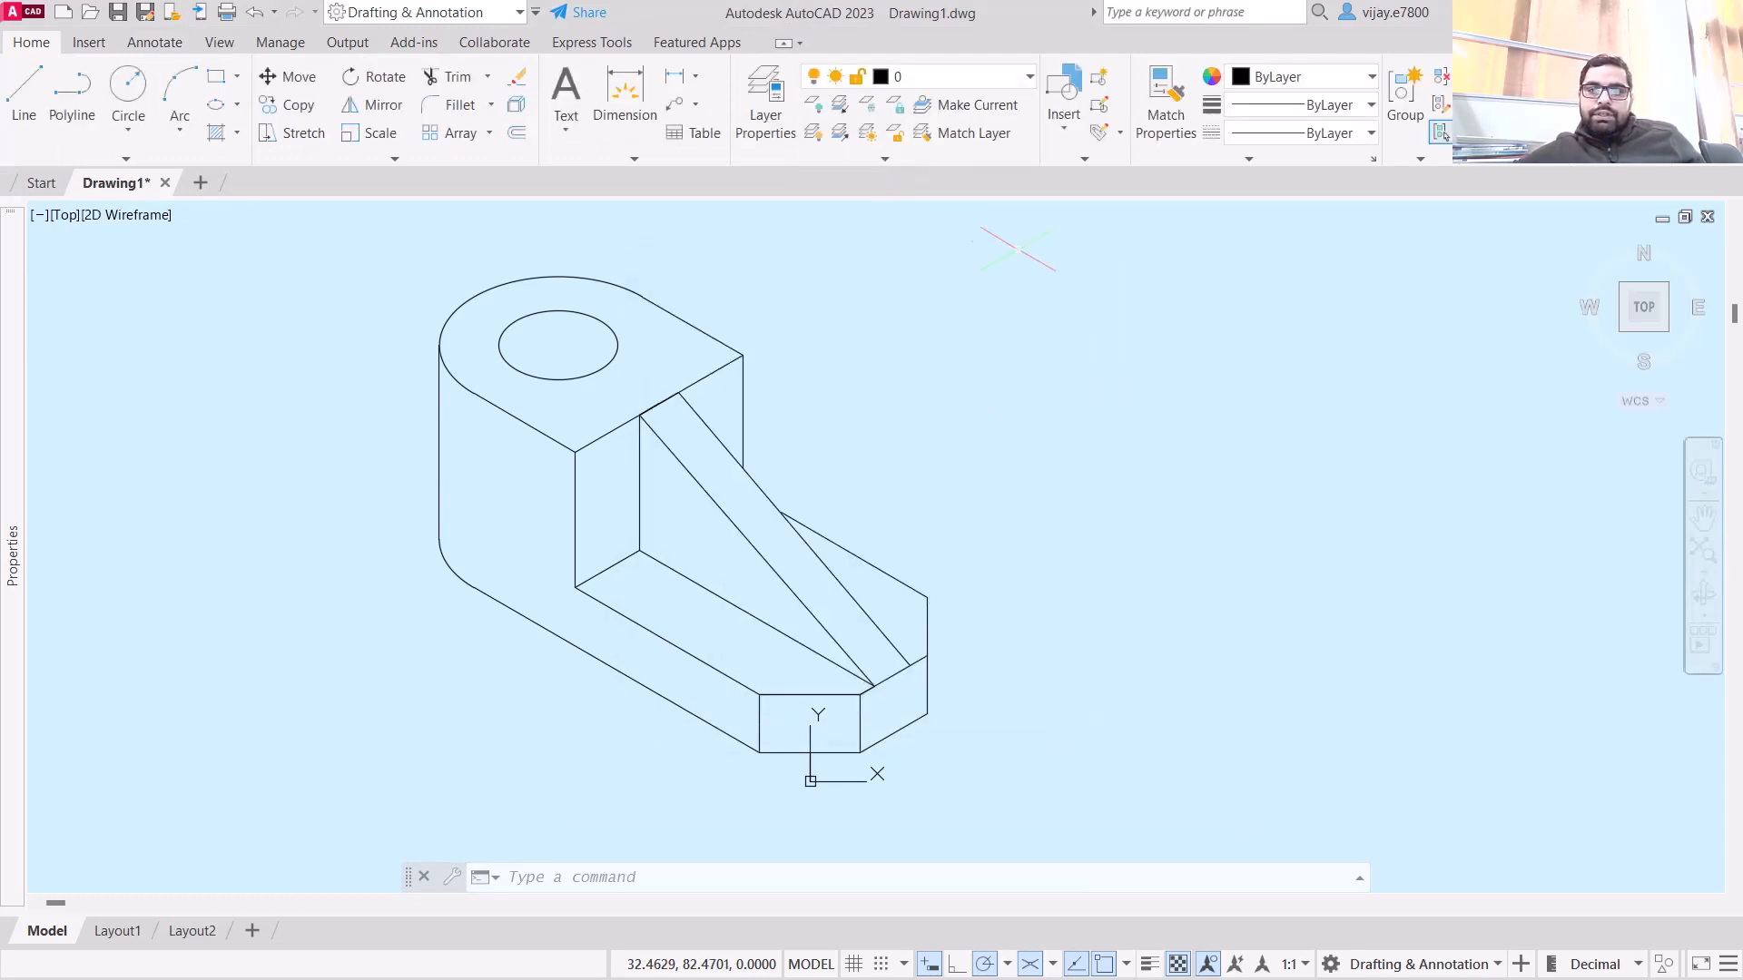
click(999, 78)
click(945, 155)
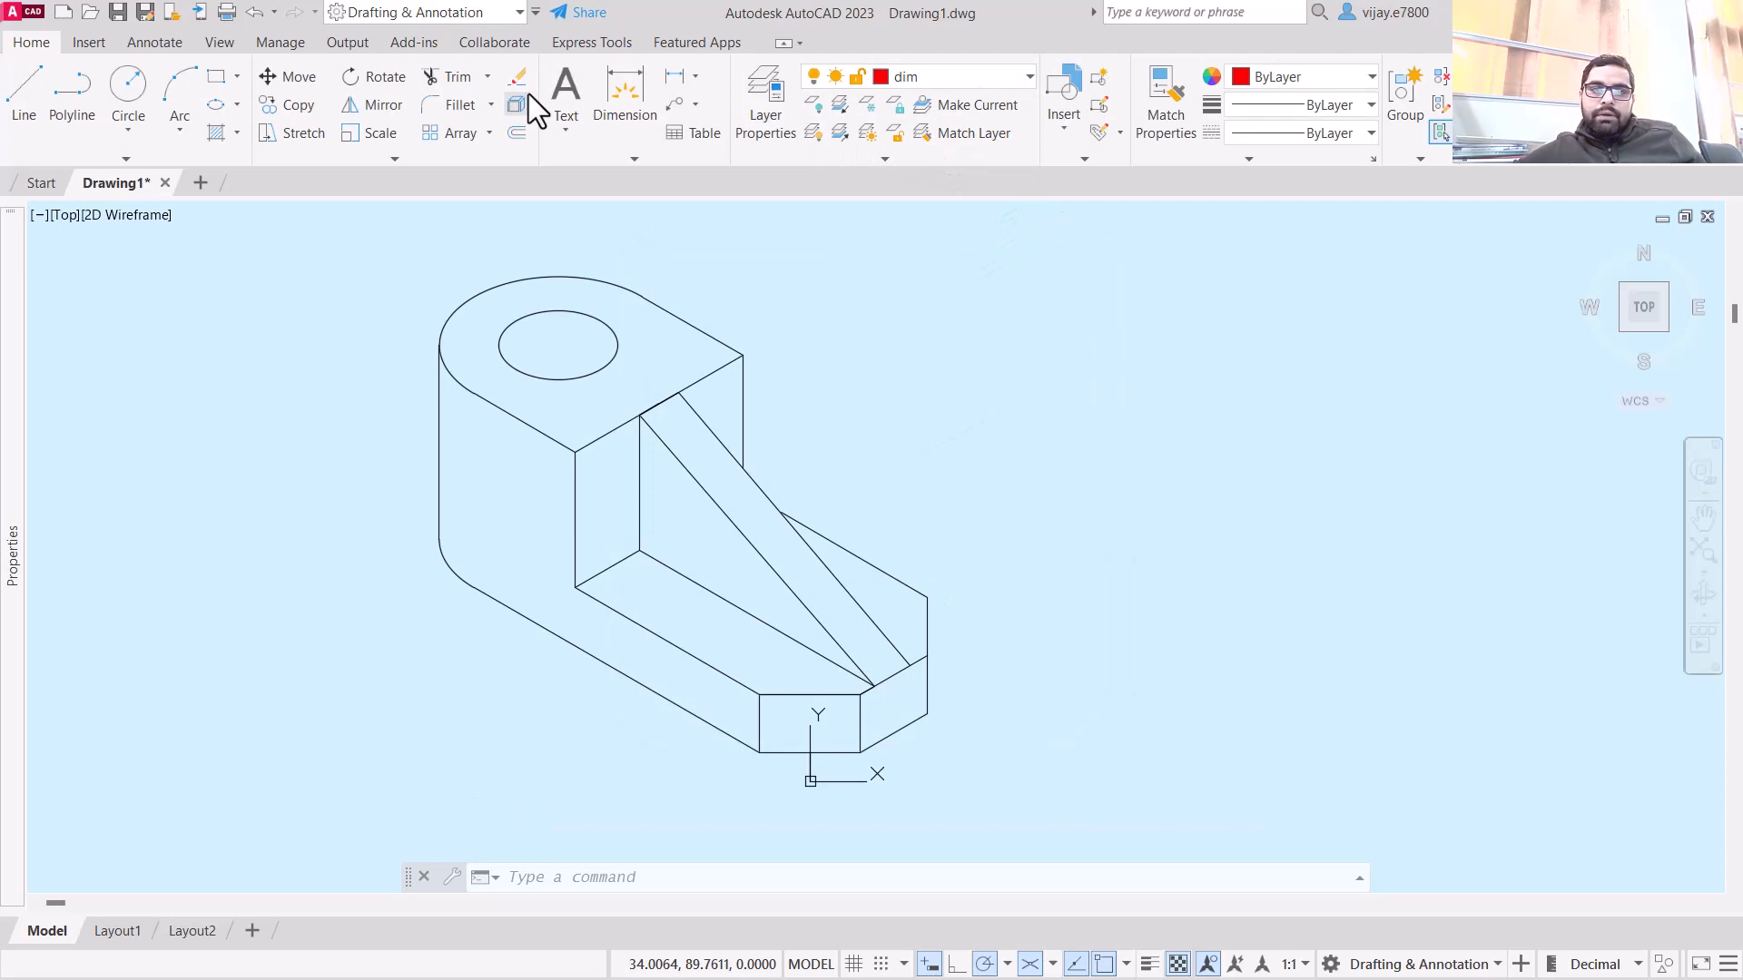
- Try to dimension the bottom edge of the base's front chamfered corner, and undo it
click(634, 85)
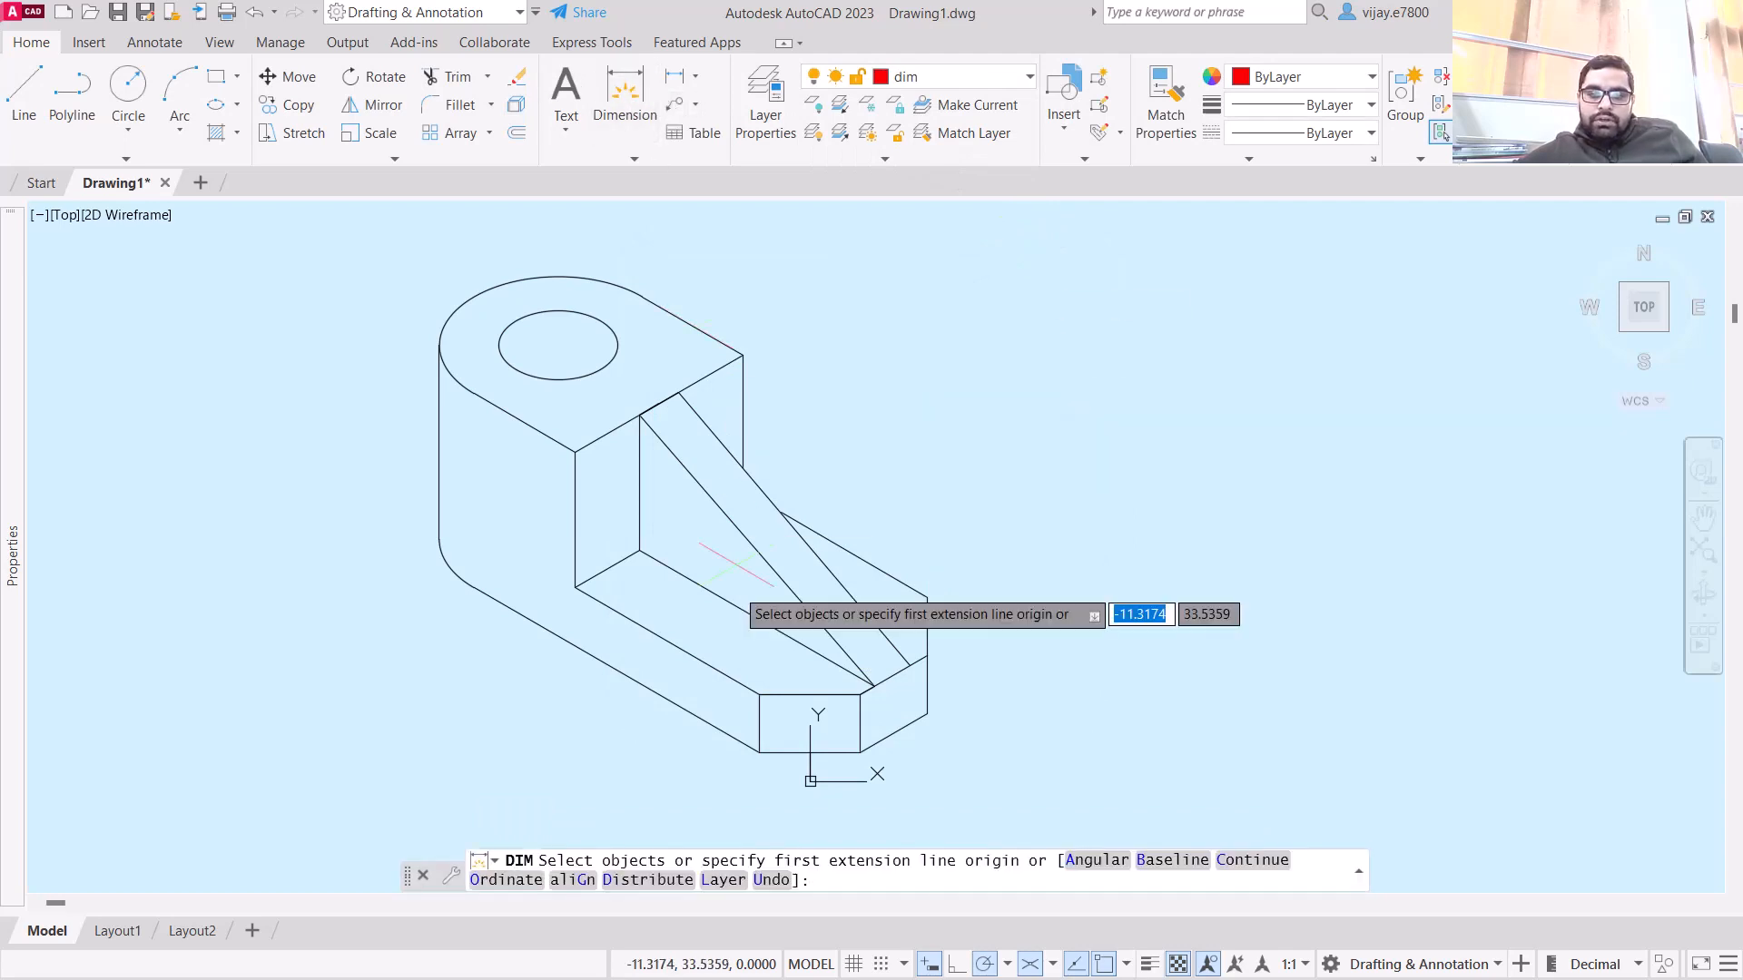
click(761, 753)
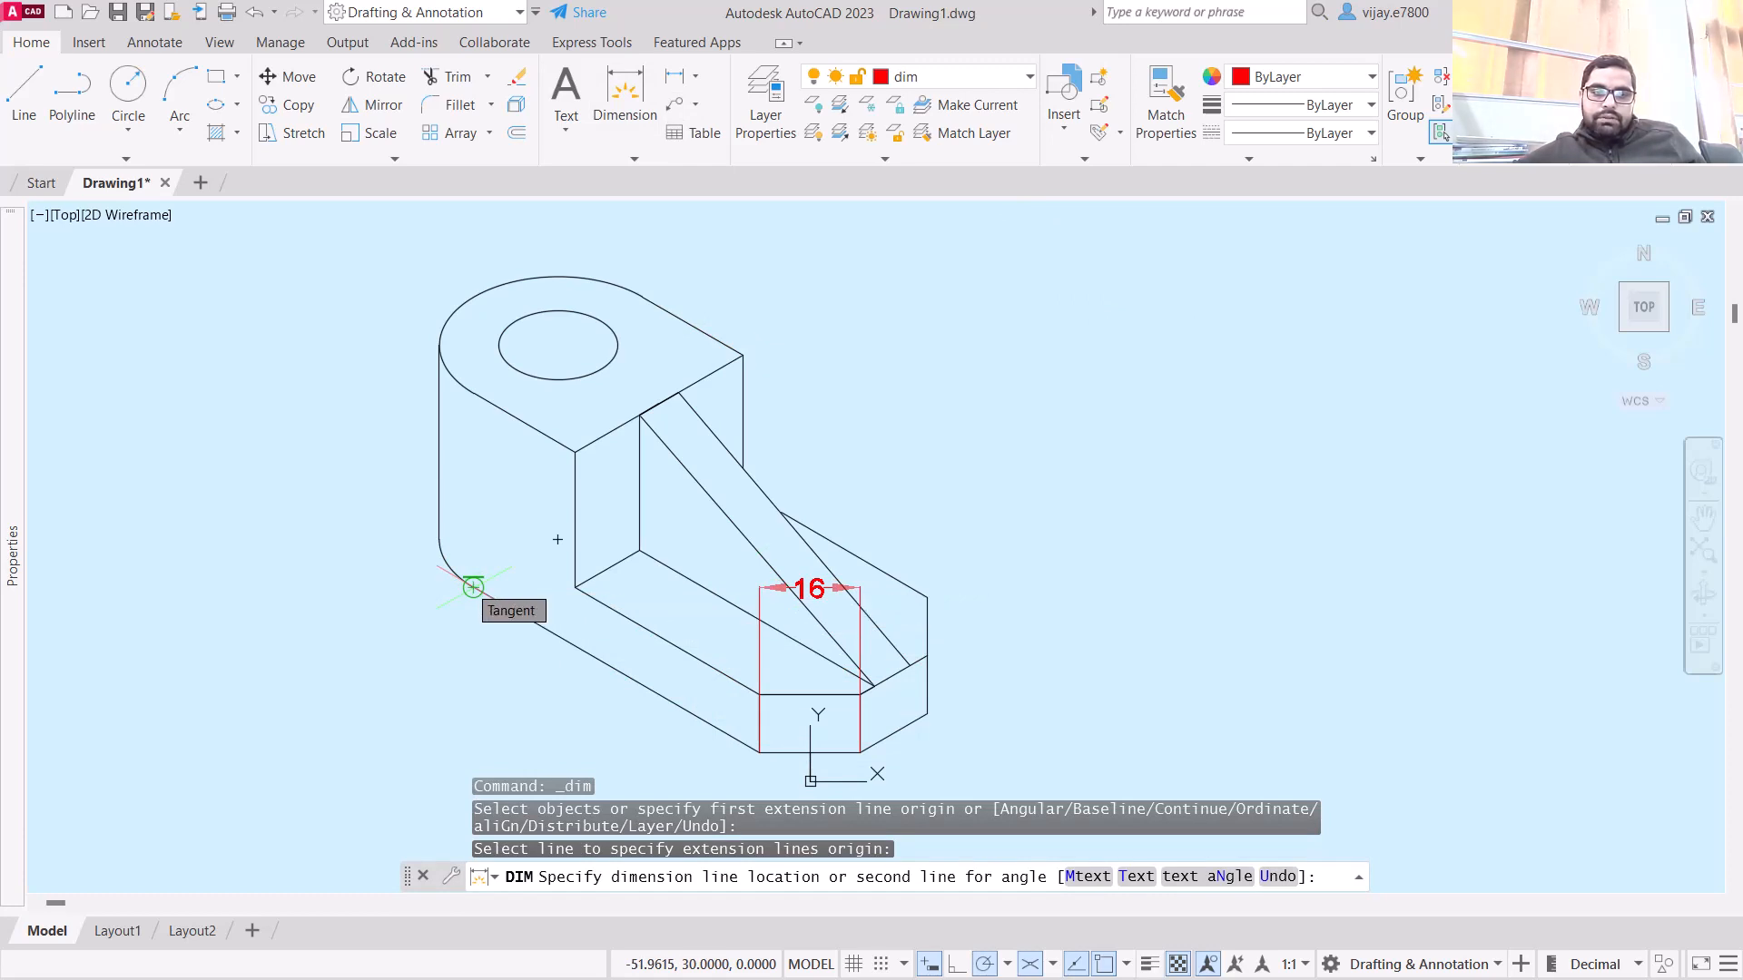
click(473, 587)
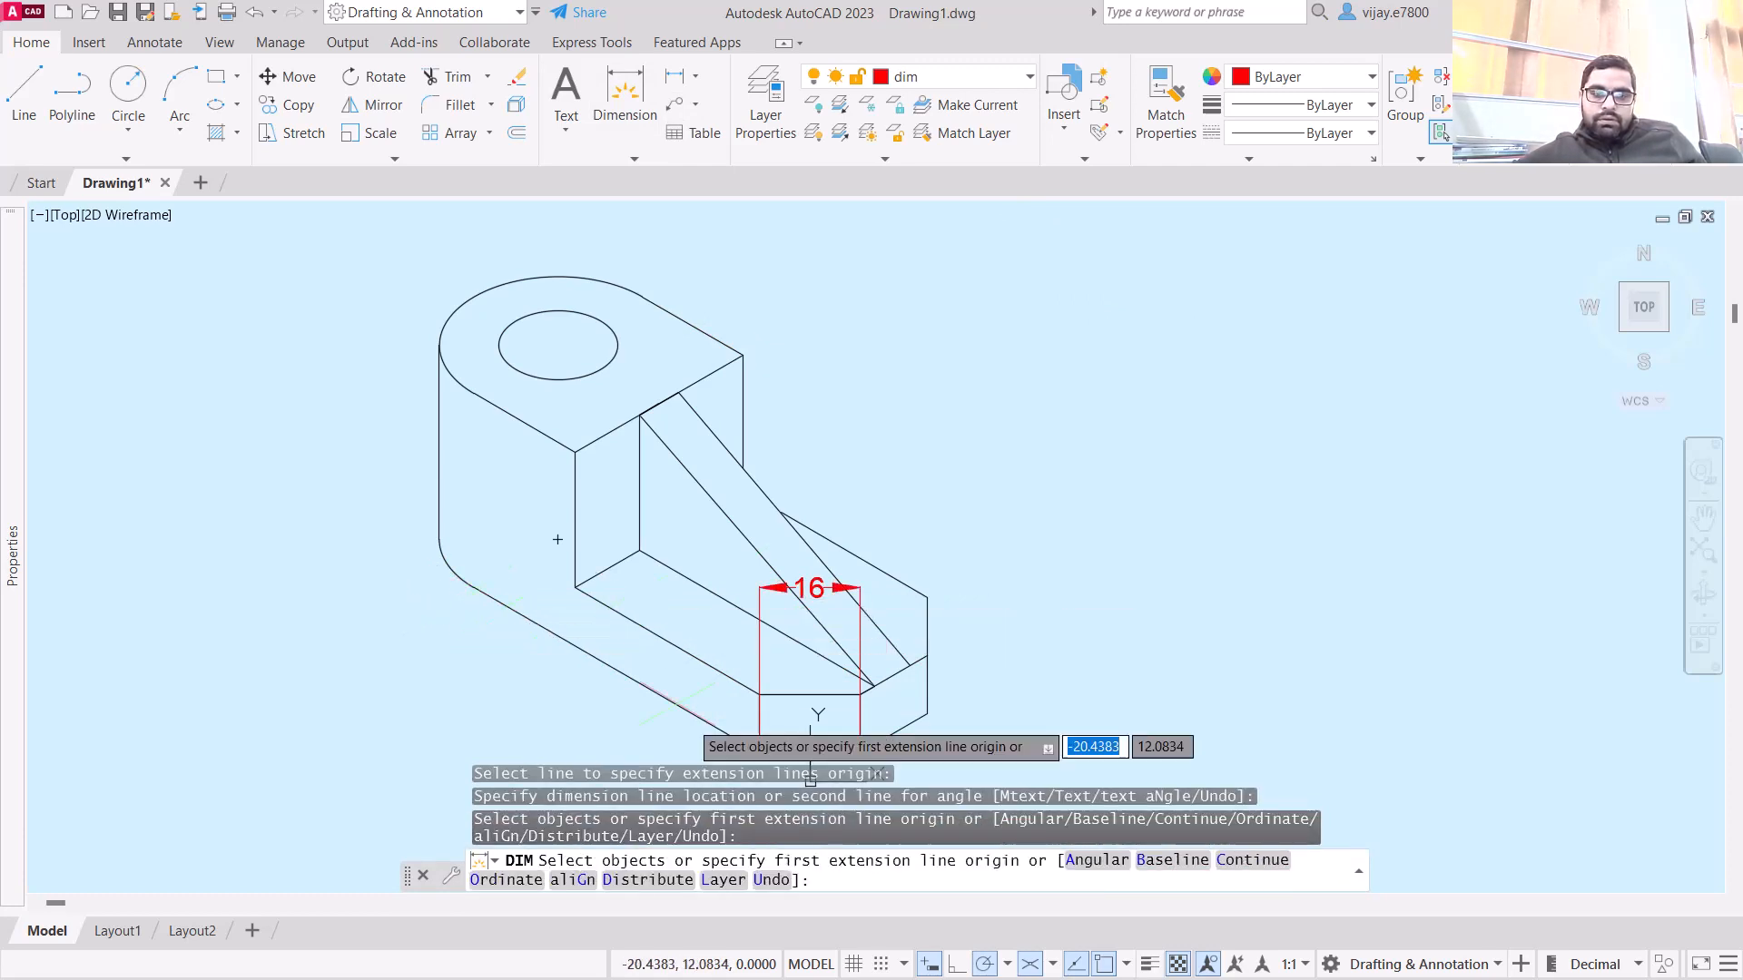
scroll(724, 681, down, 2)
key(Escape)
middle_drag(829, 722, 802, 599)
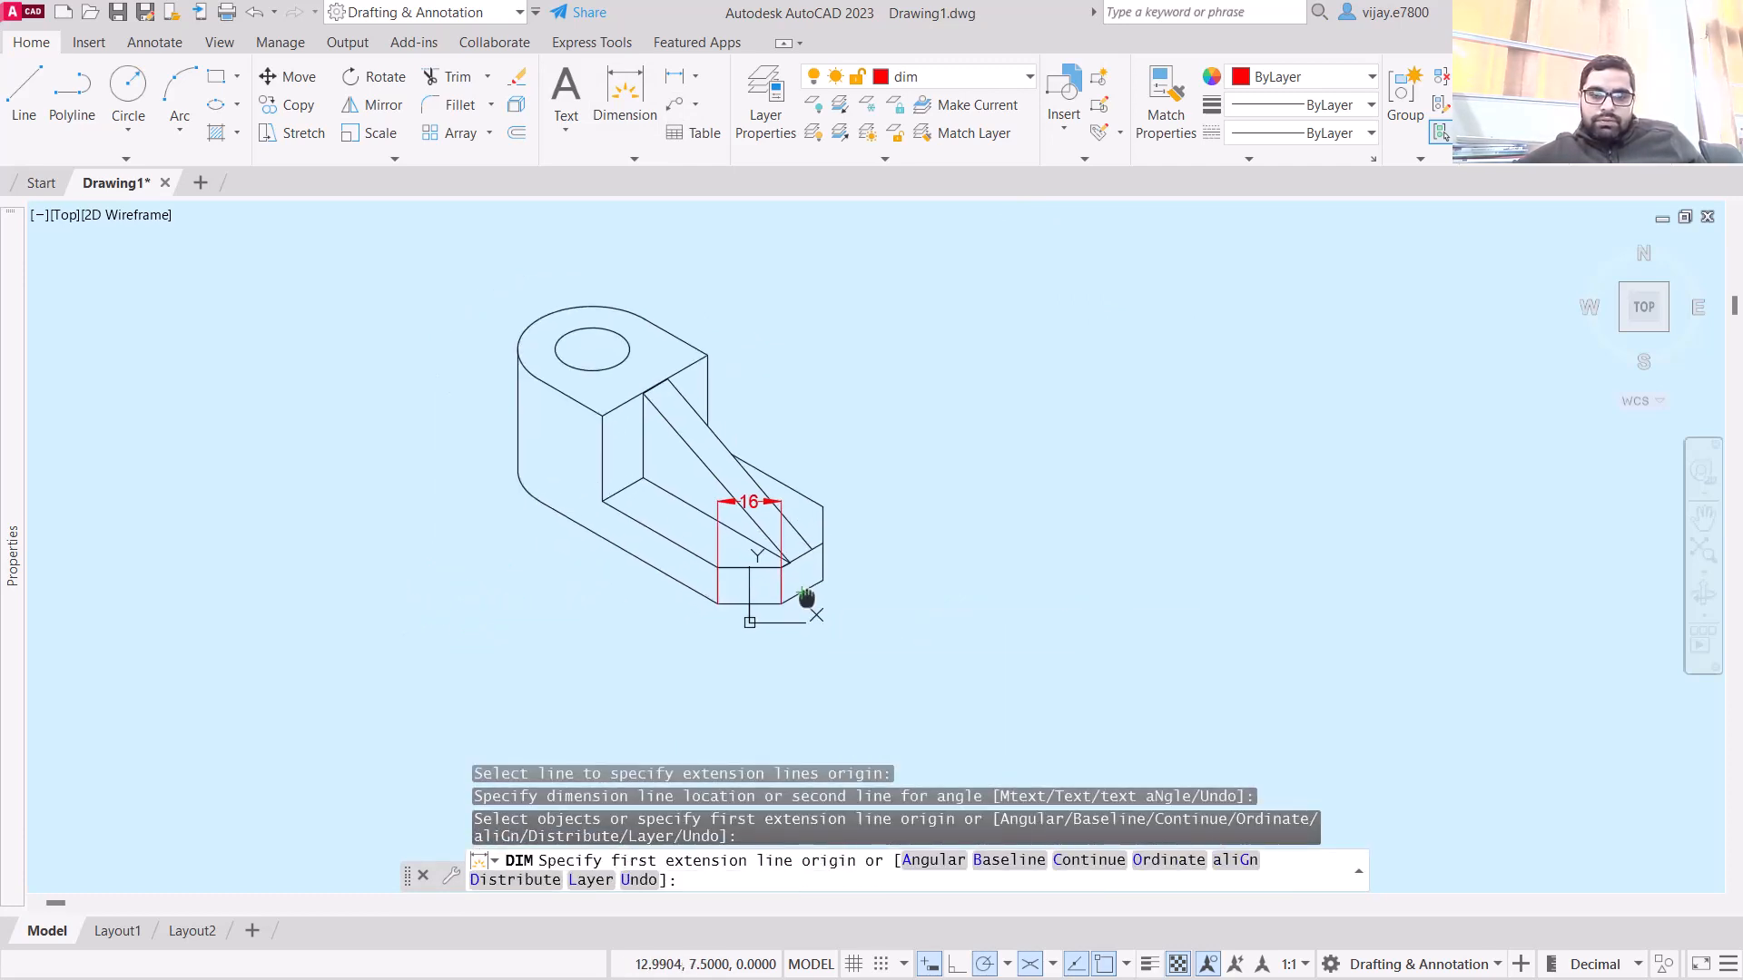
key(ctrl+z)
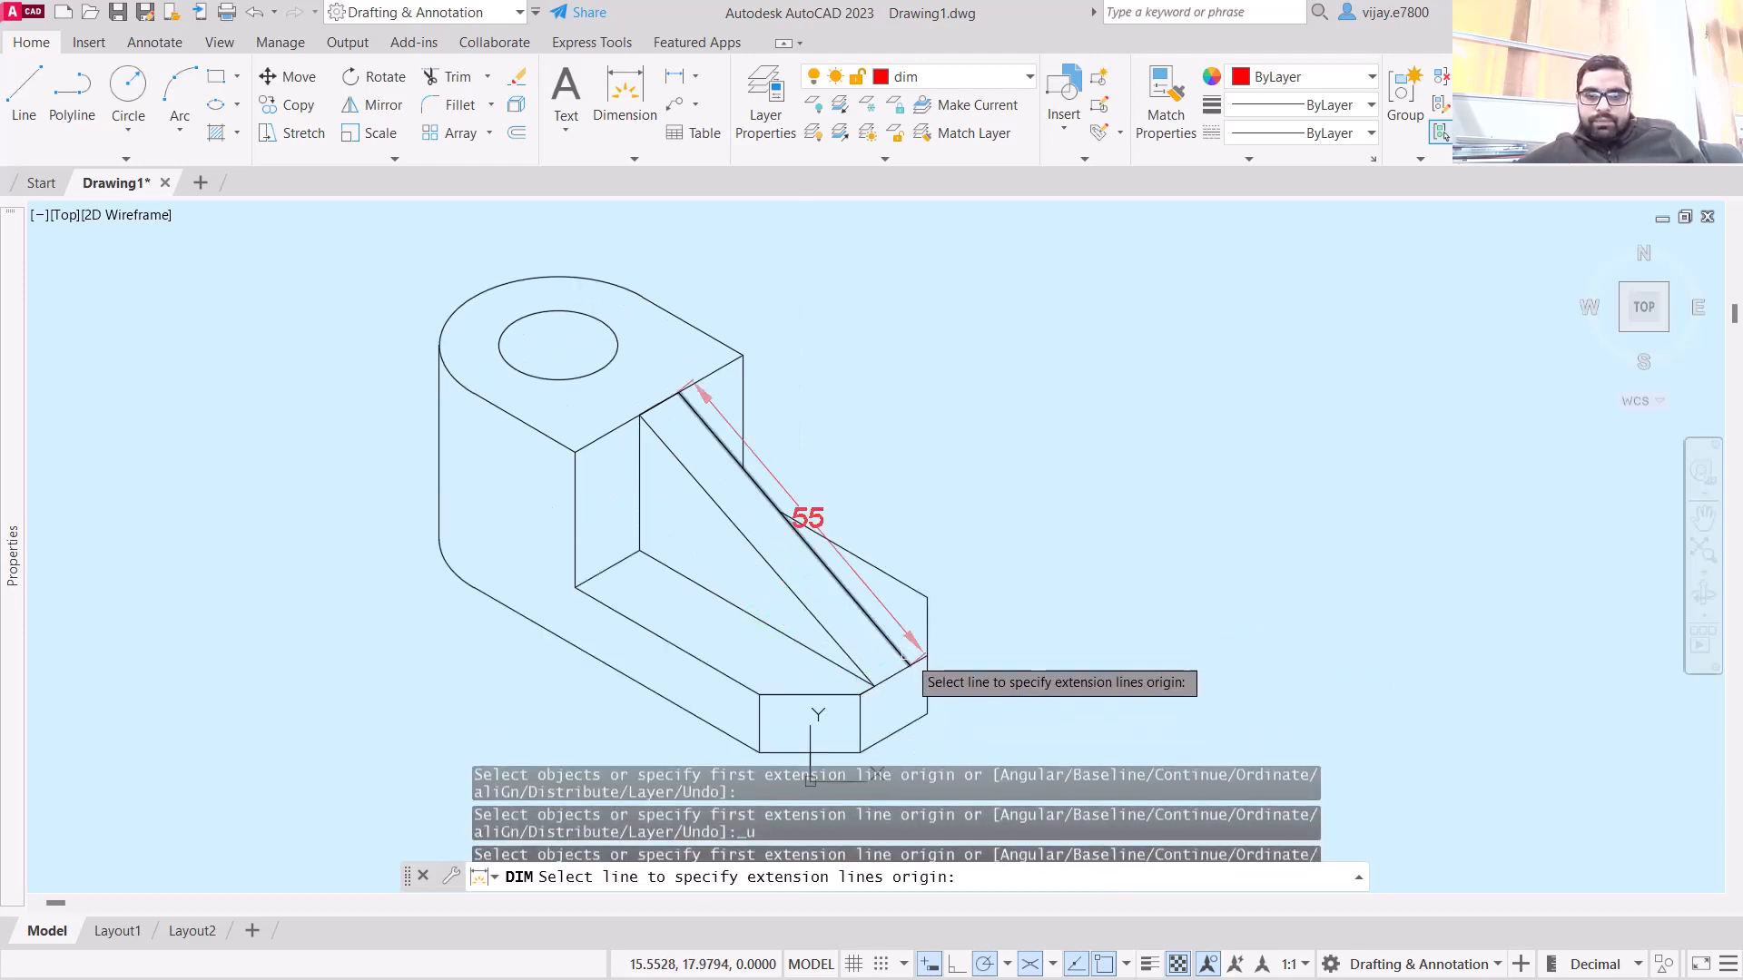
- Add an aligned dimension to the short bottom edge of the base's end face, placed just outside the base
click(927, 708)
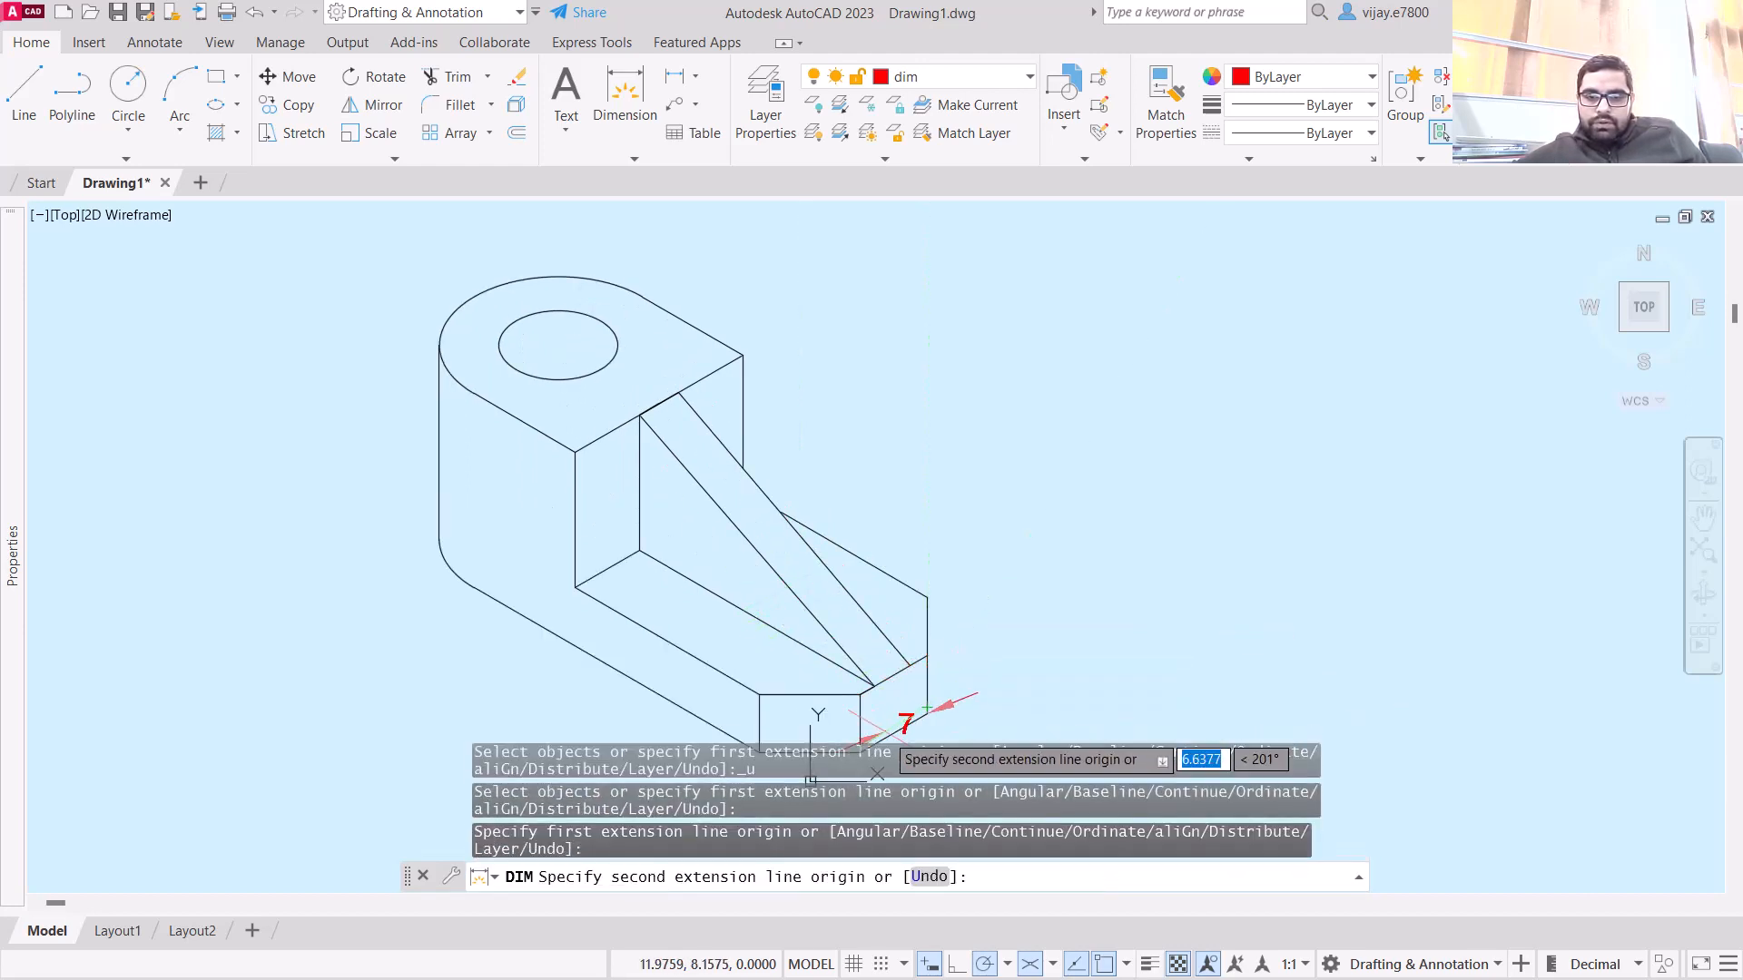
scroll(811, 779, up, 2)
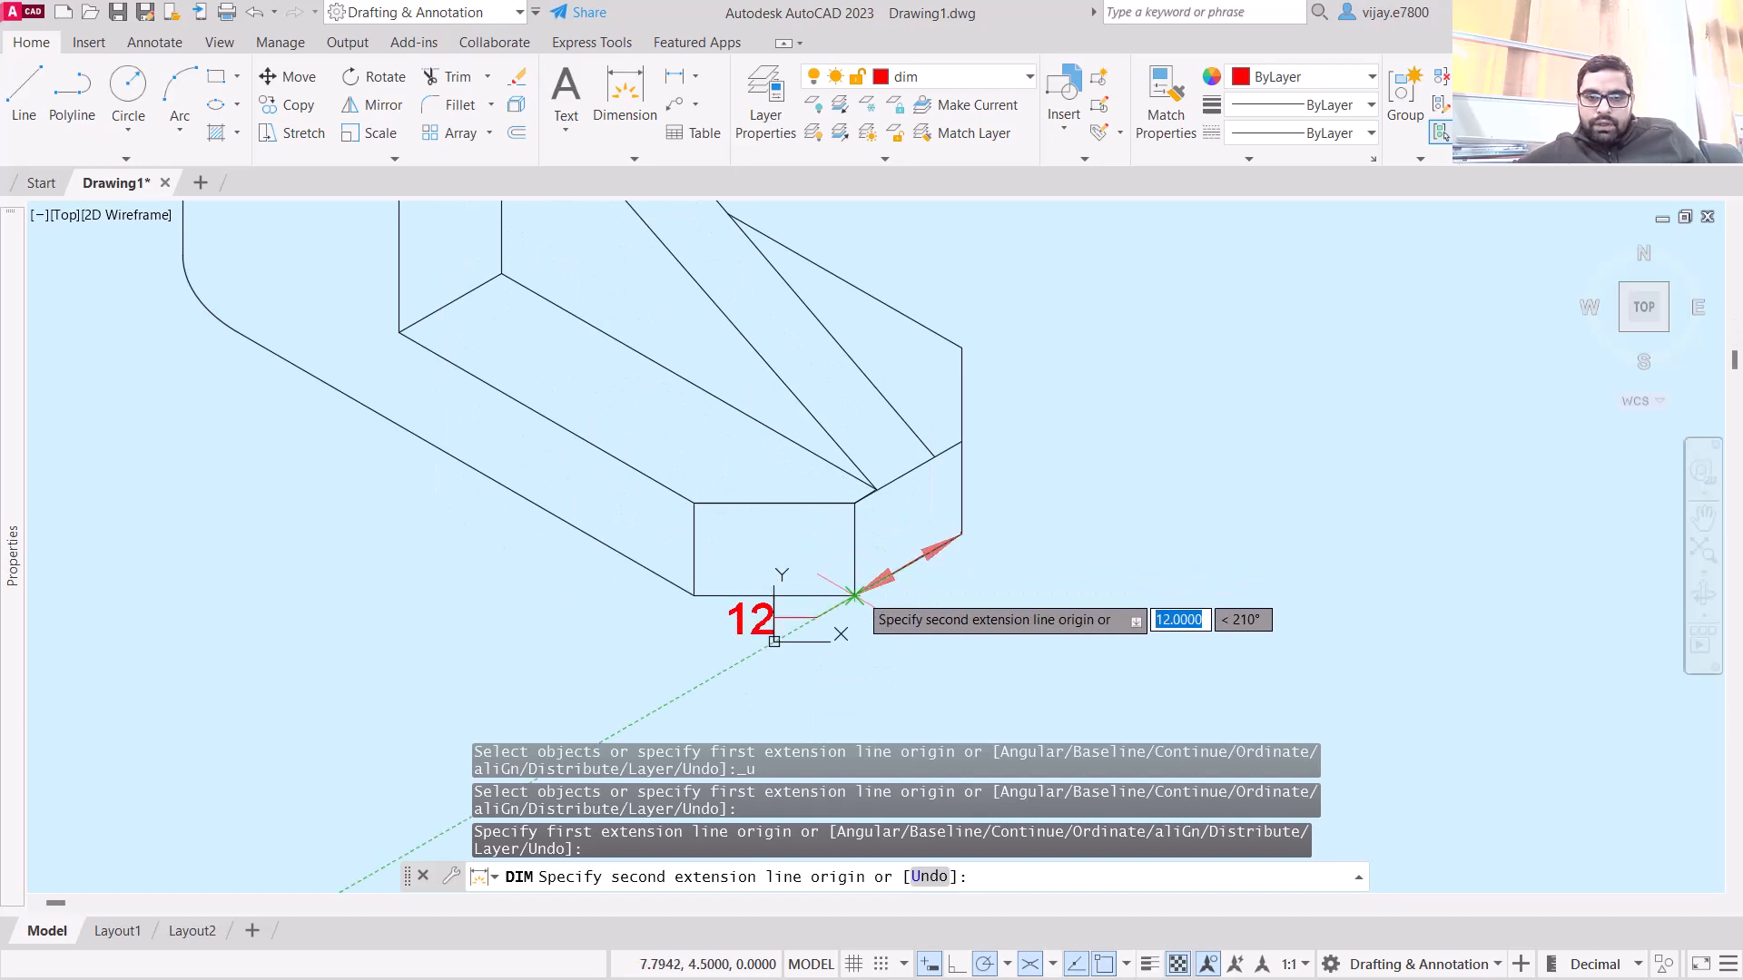
click(853, 595)
click(908, 645)
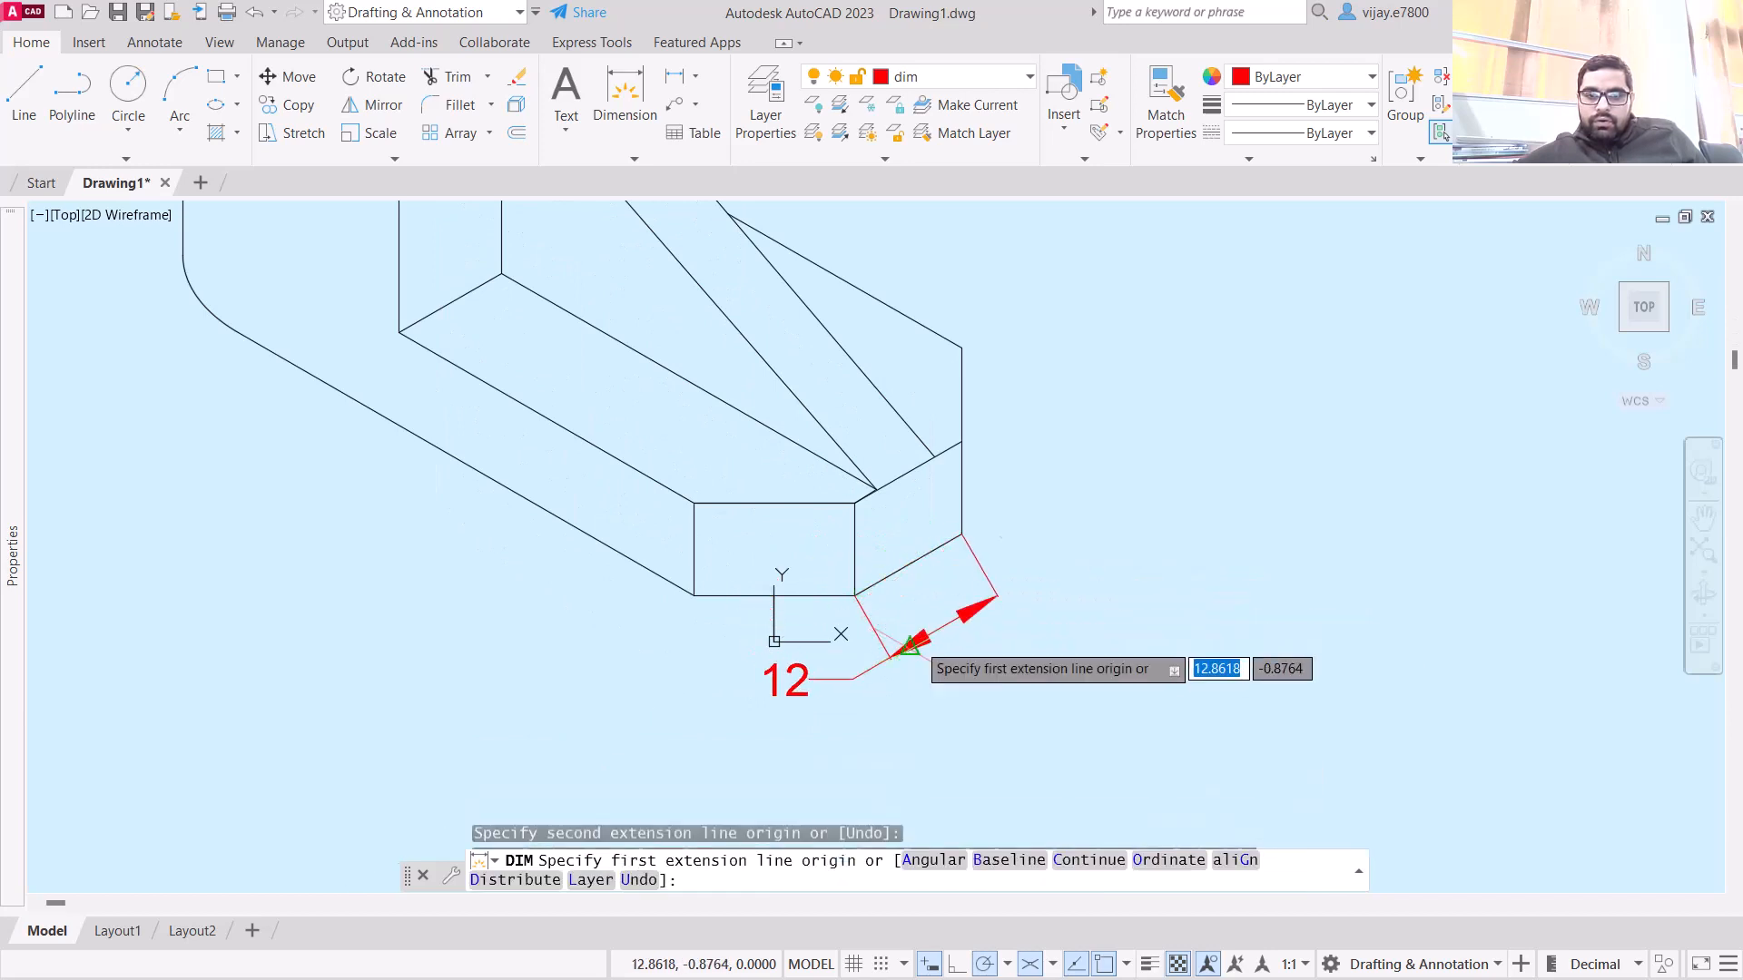
right_click(1076, 498)
click(1102, 512)
- Dimension the upright's front vertical edge from the base's top face to the upright's top corner
right_click(574, 574)
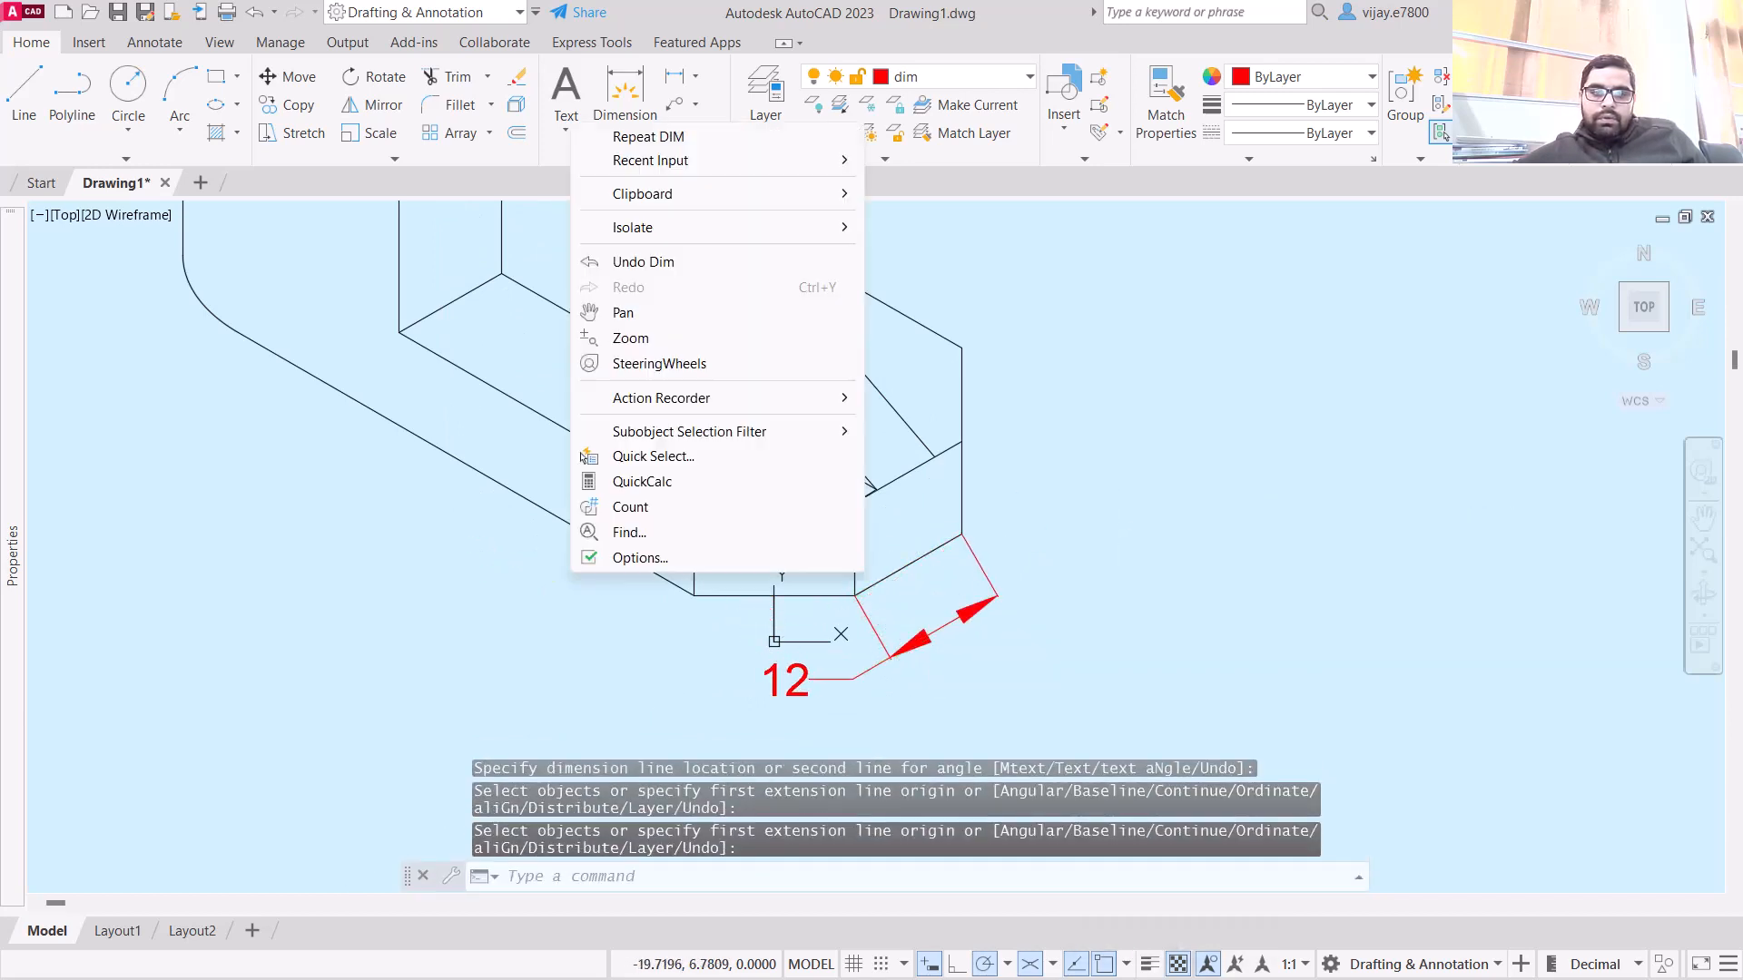
click(638, 138)
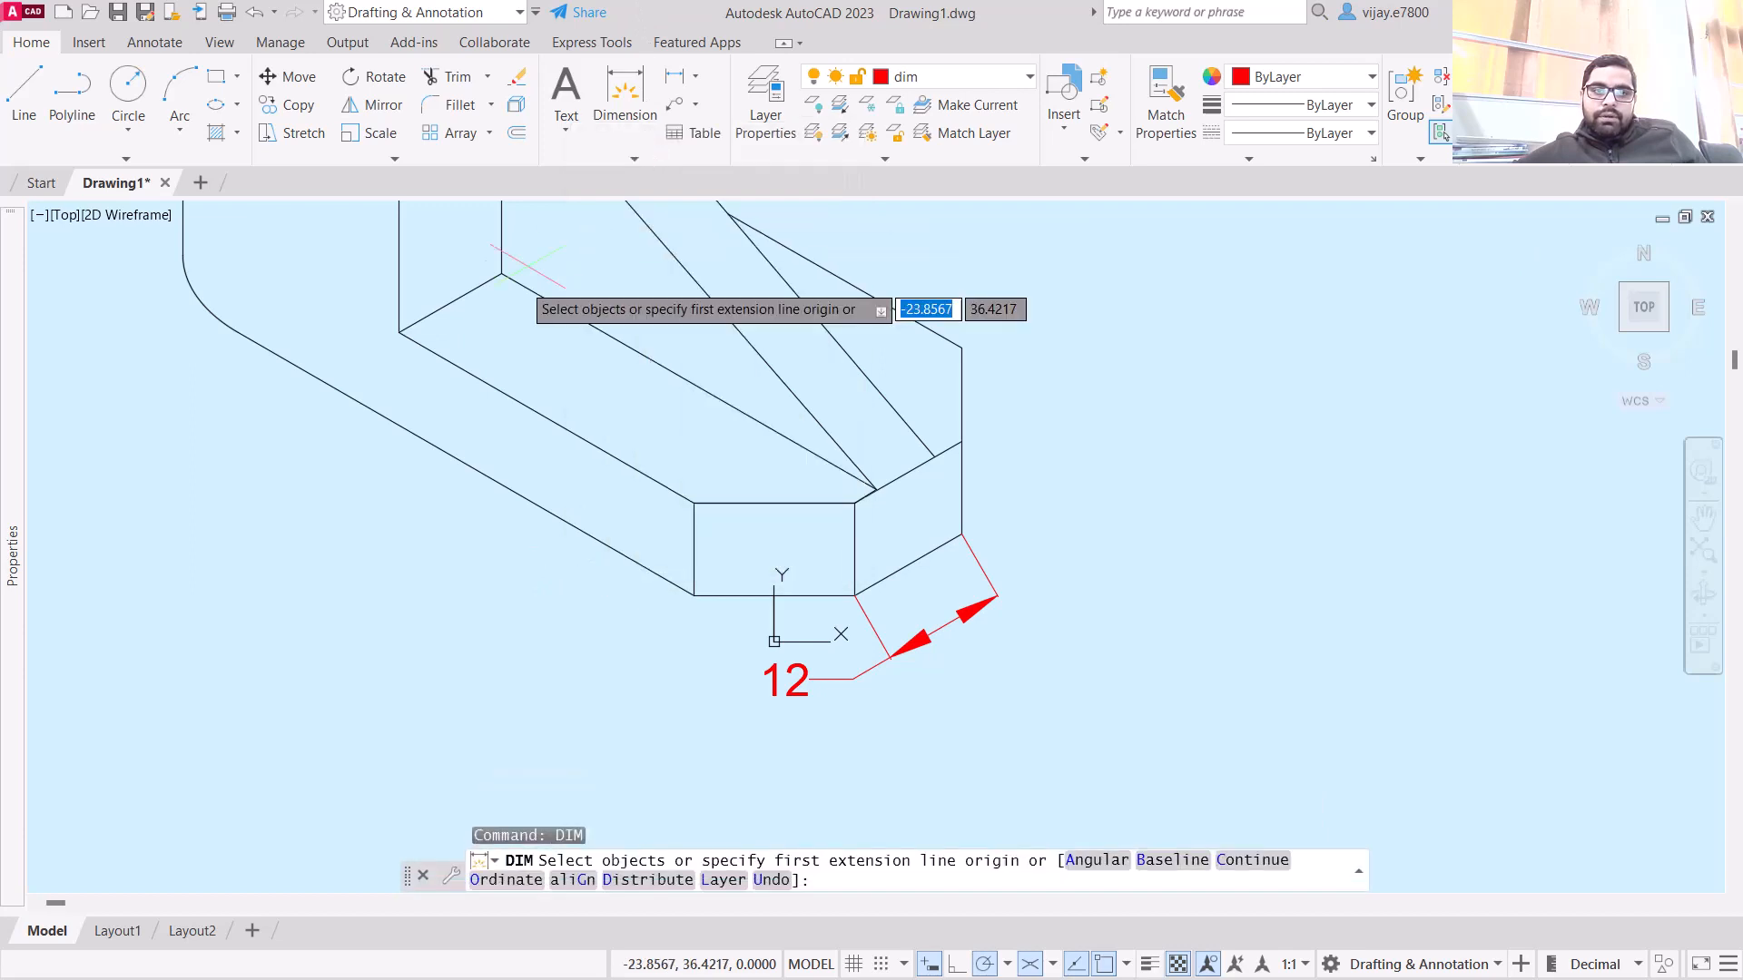
click(402, 327)
scroll(402, 327, down, 5)
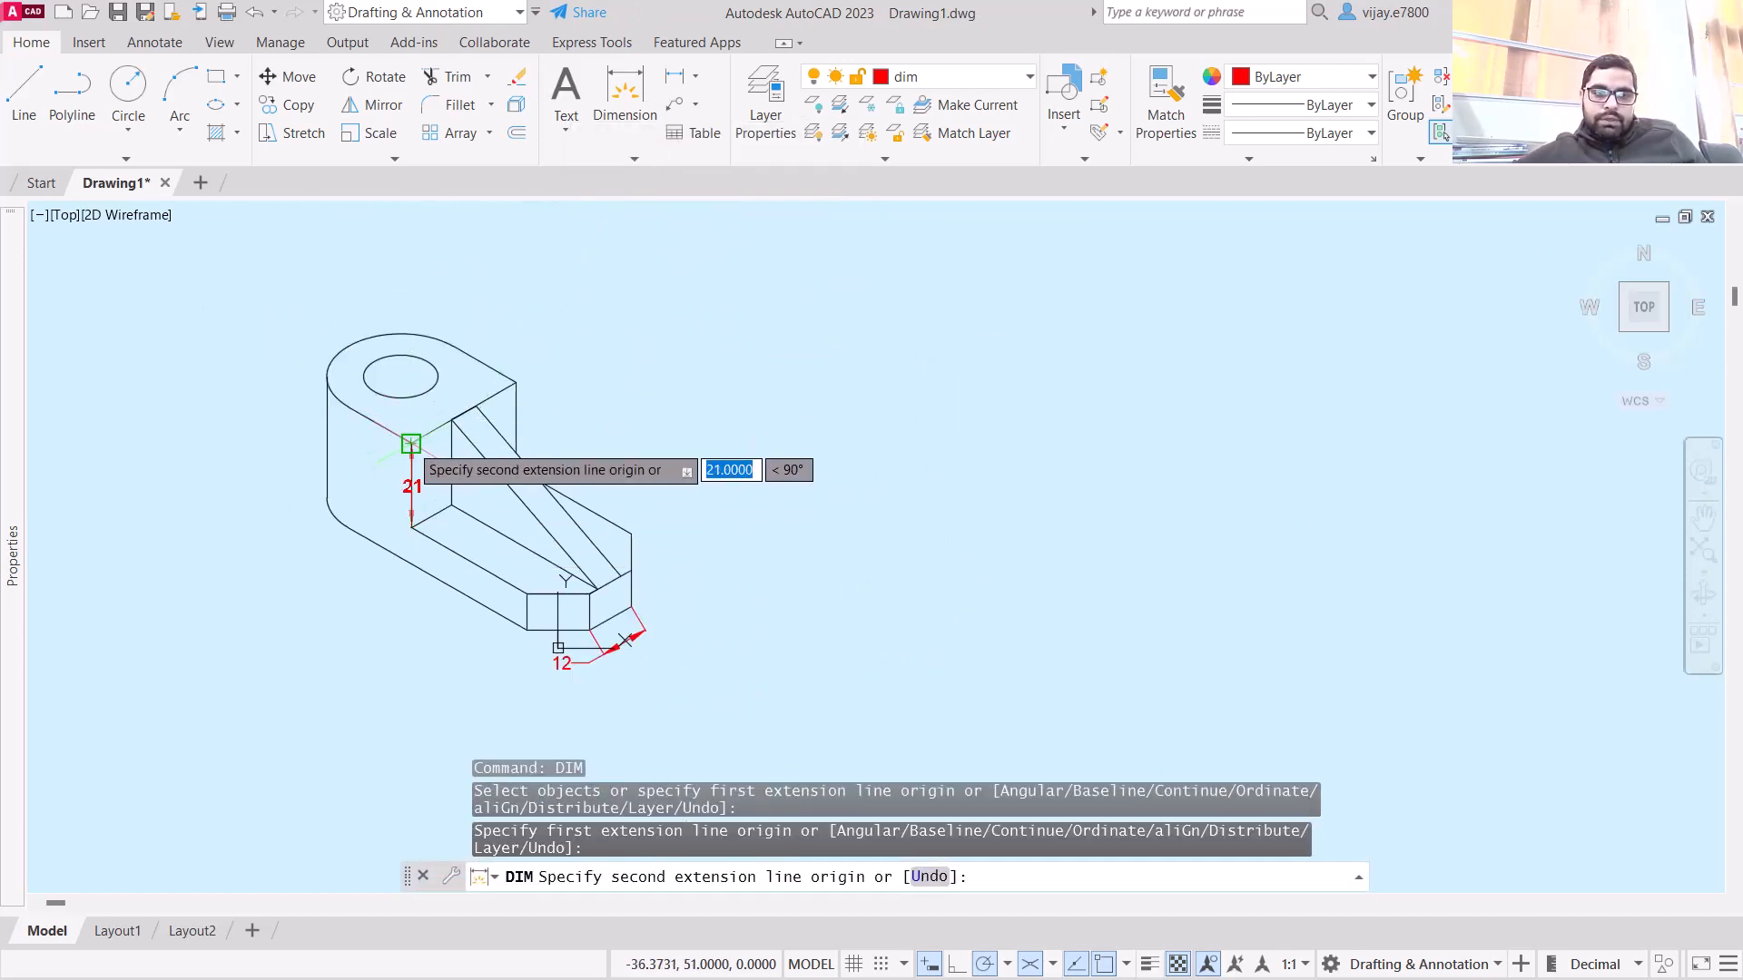
click(411, 444)
click(381, 449)
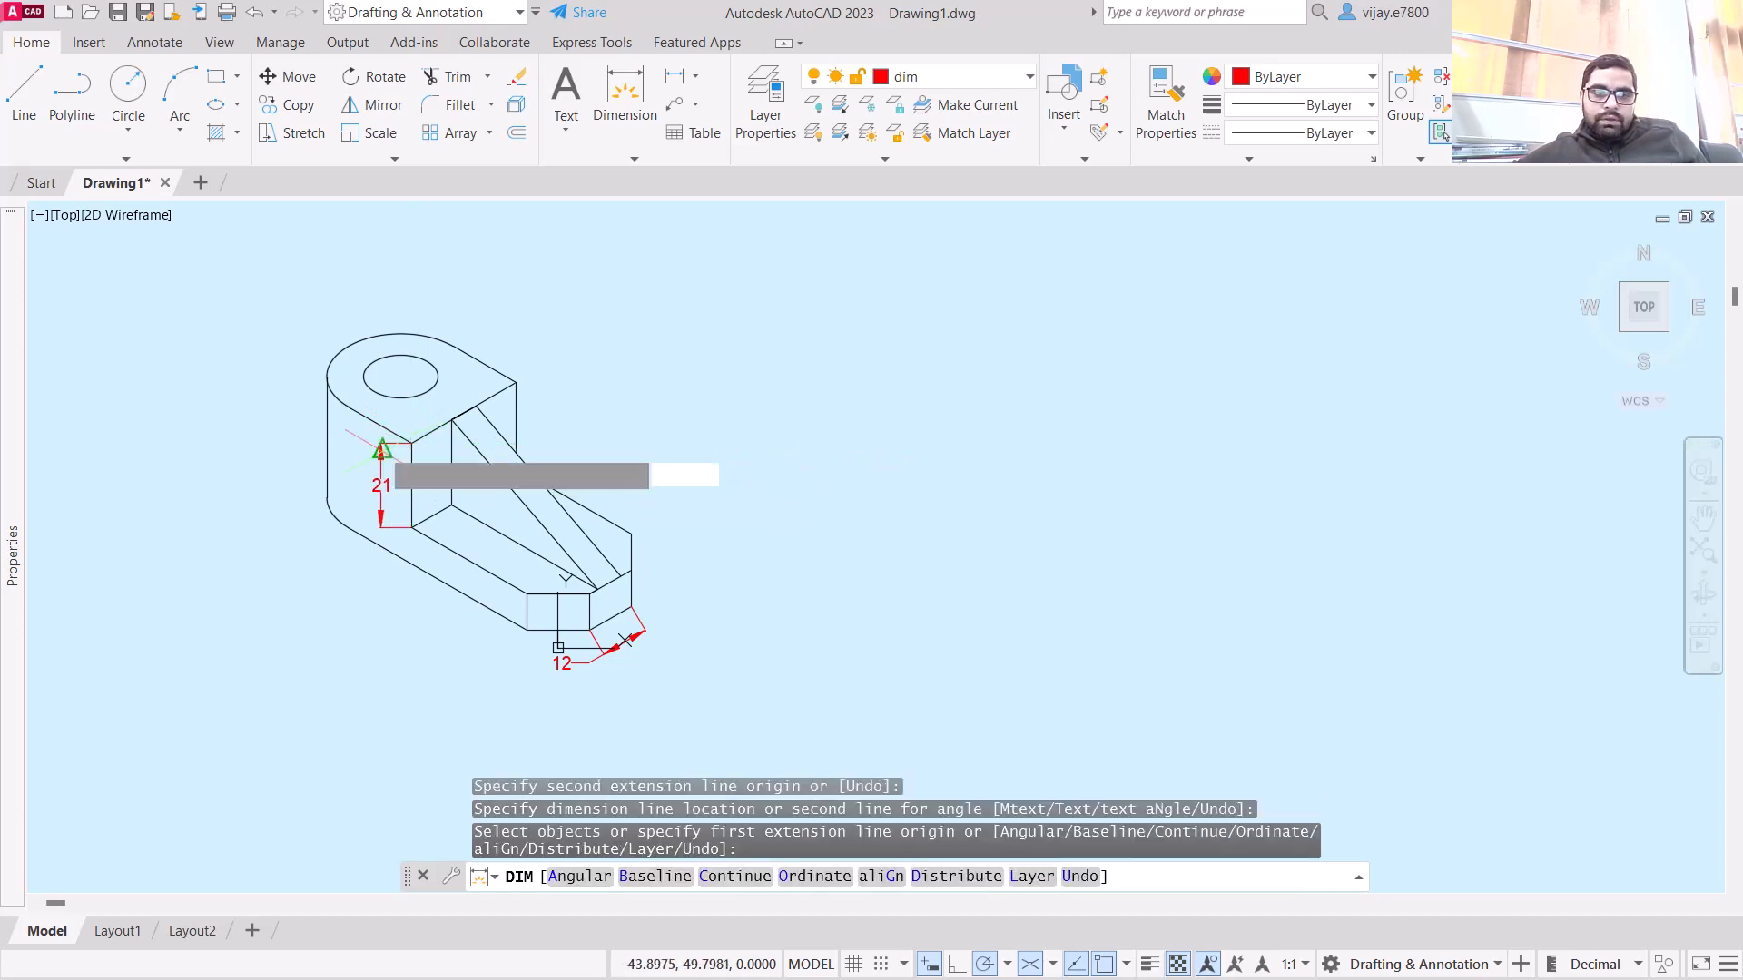
right_click(575, 376)
click(592, 383)
- Dimension the rib's width along the upright's top edge, placing the dimension just above that edge on the top face
right_click(592, 384)
click(626, 393)
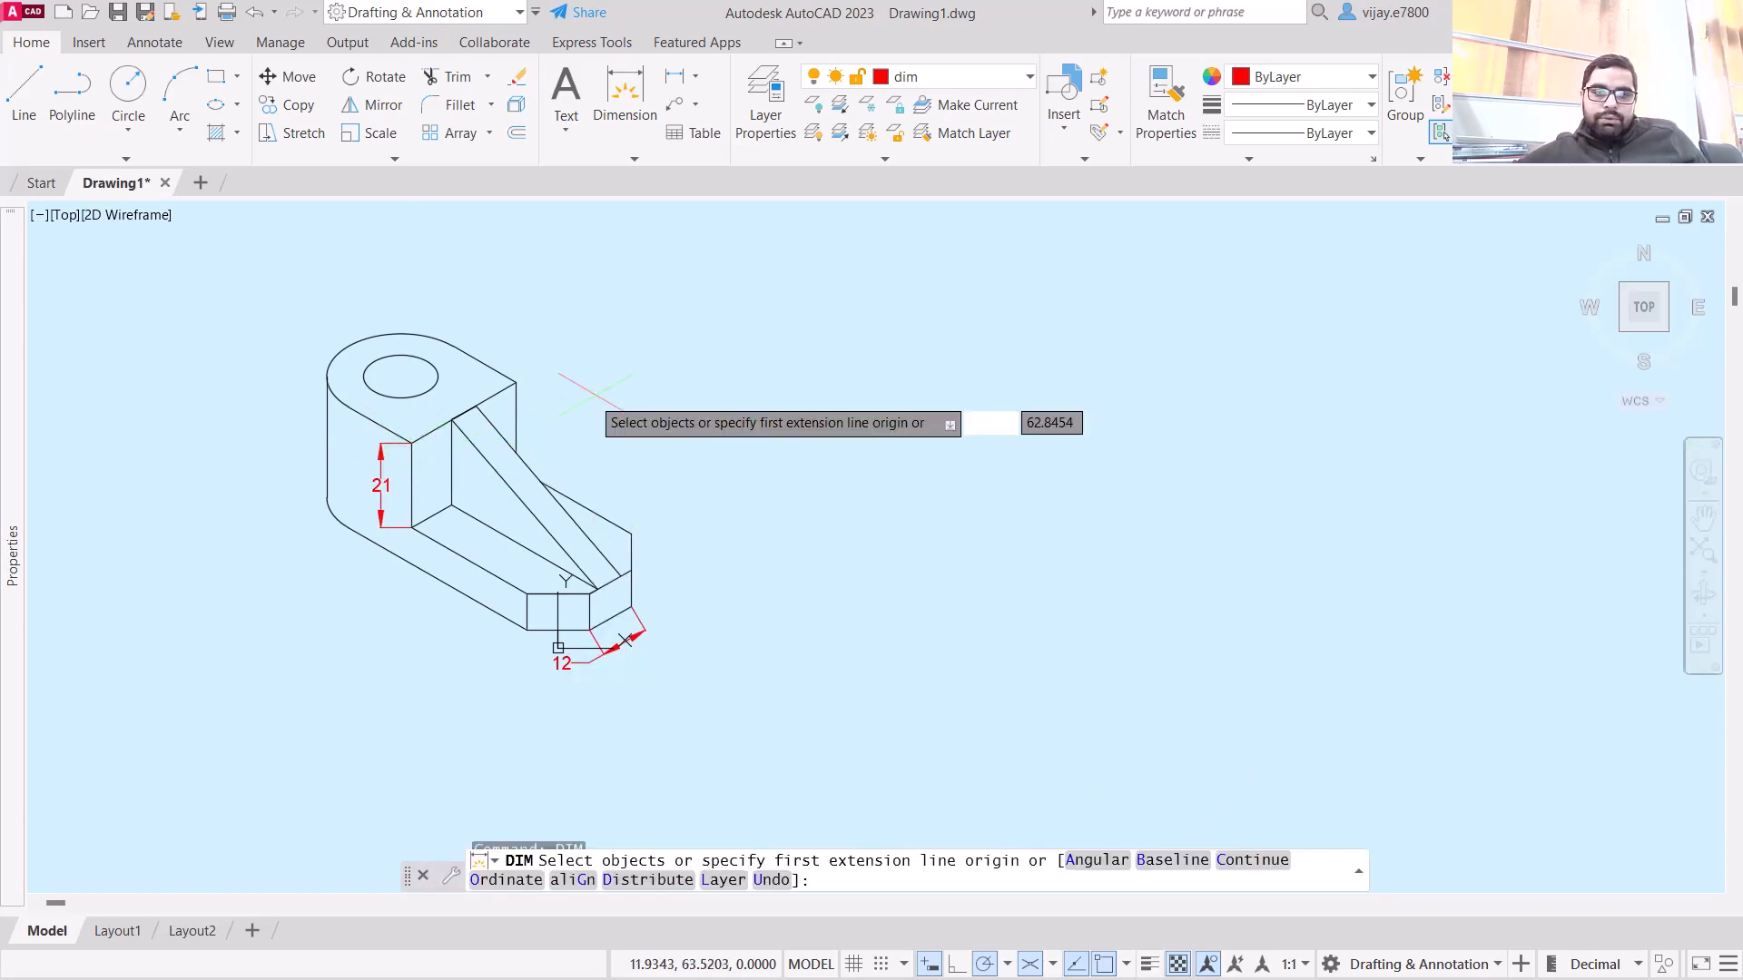
scroll(451, 416, up, 3)
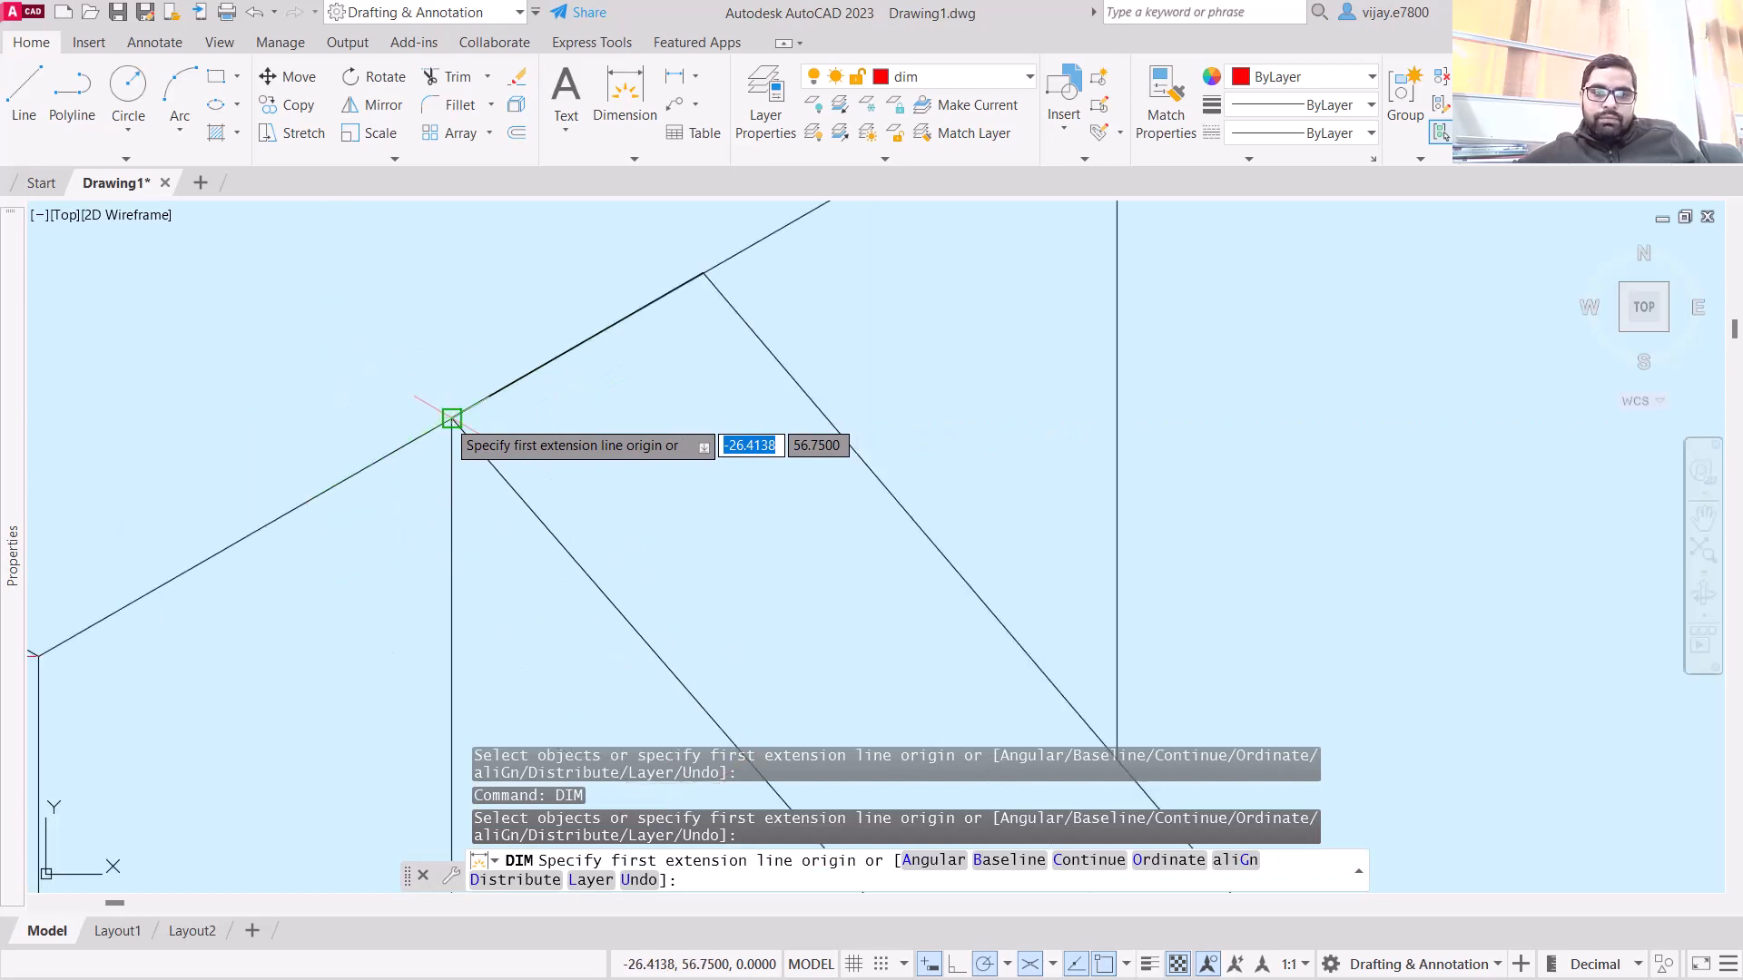
click(451, 418)
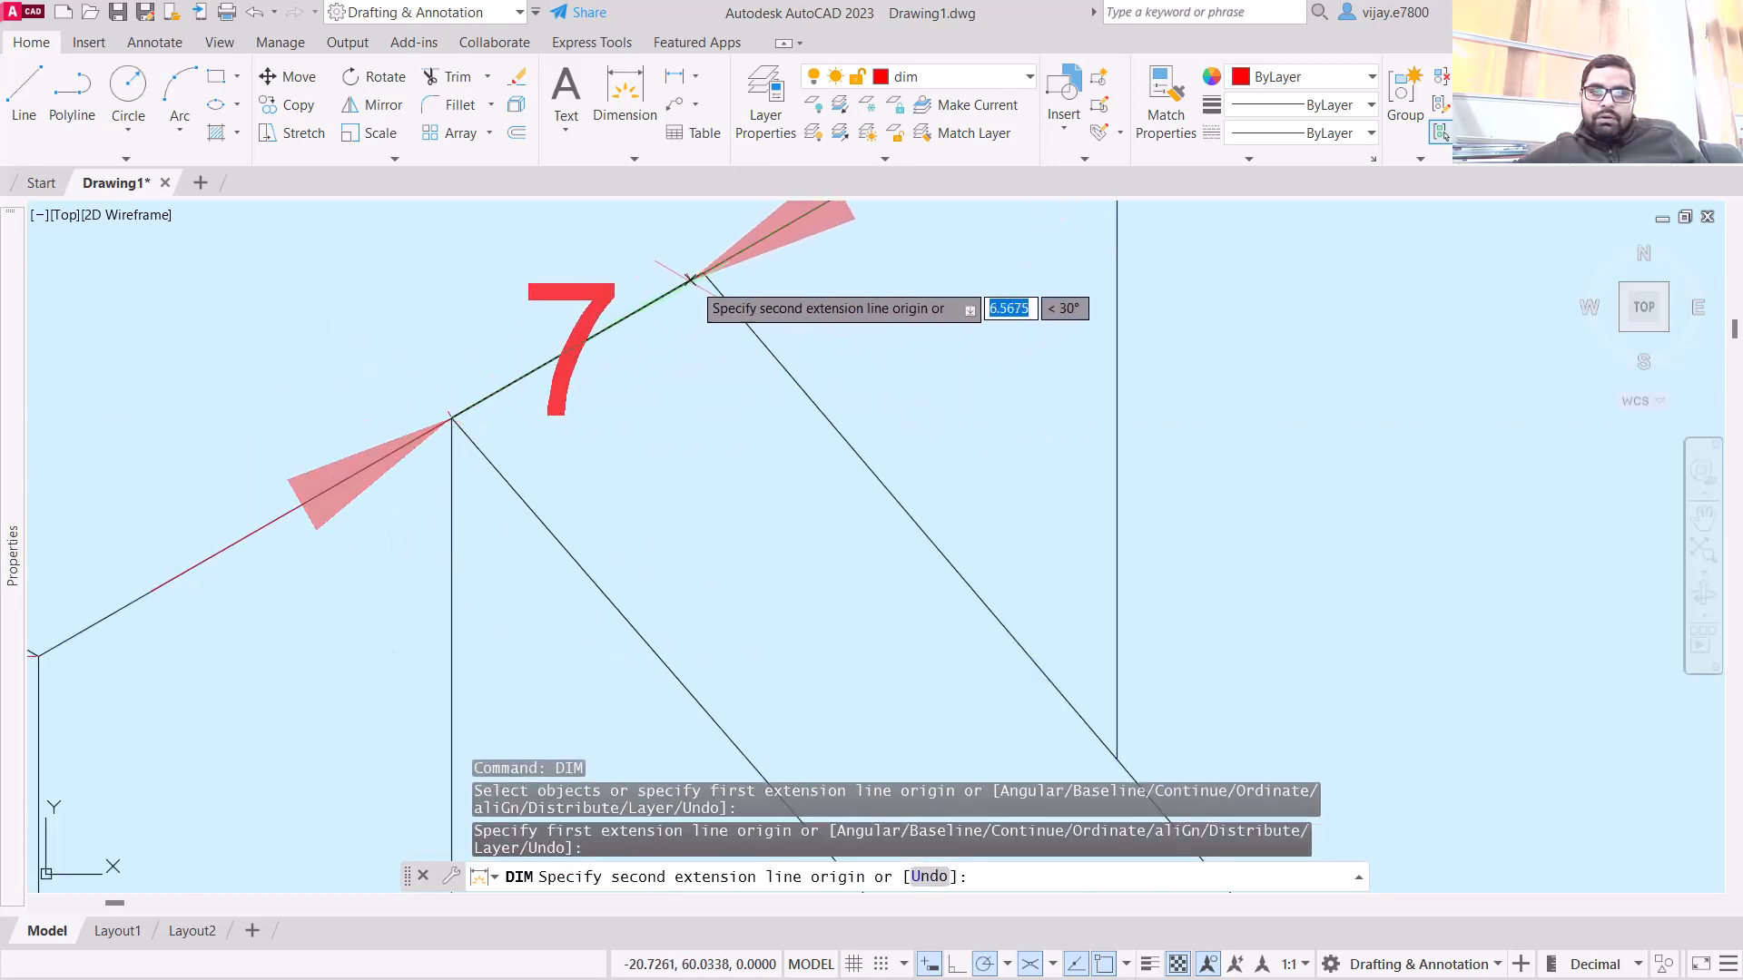
click(702, 270)
scroll(608, 231, down, 4)
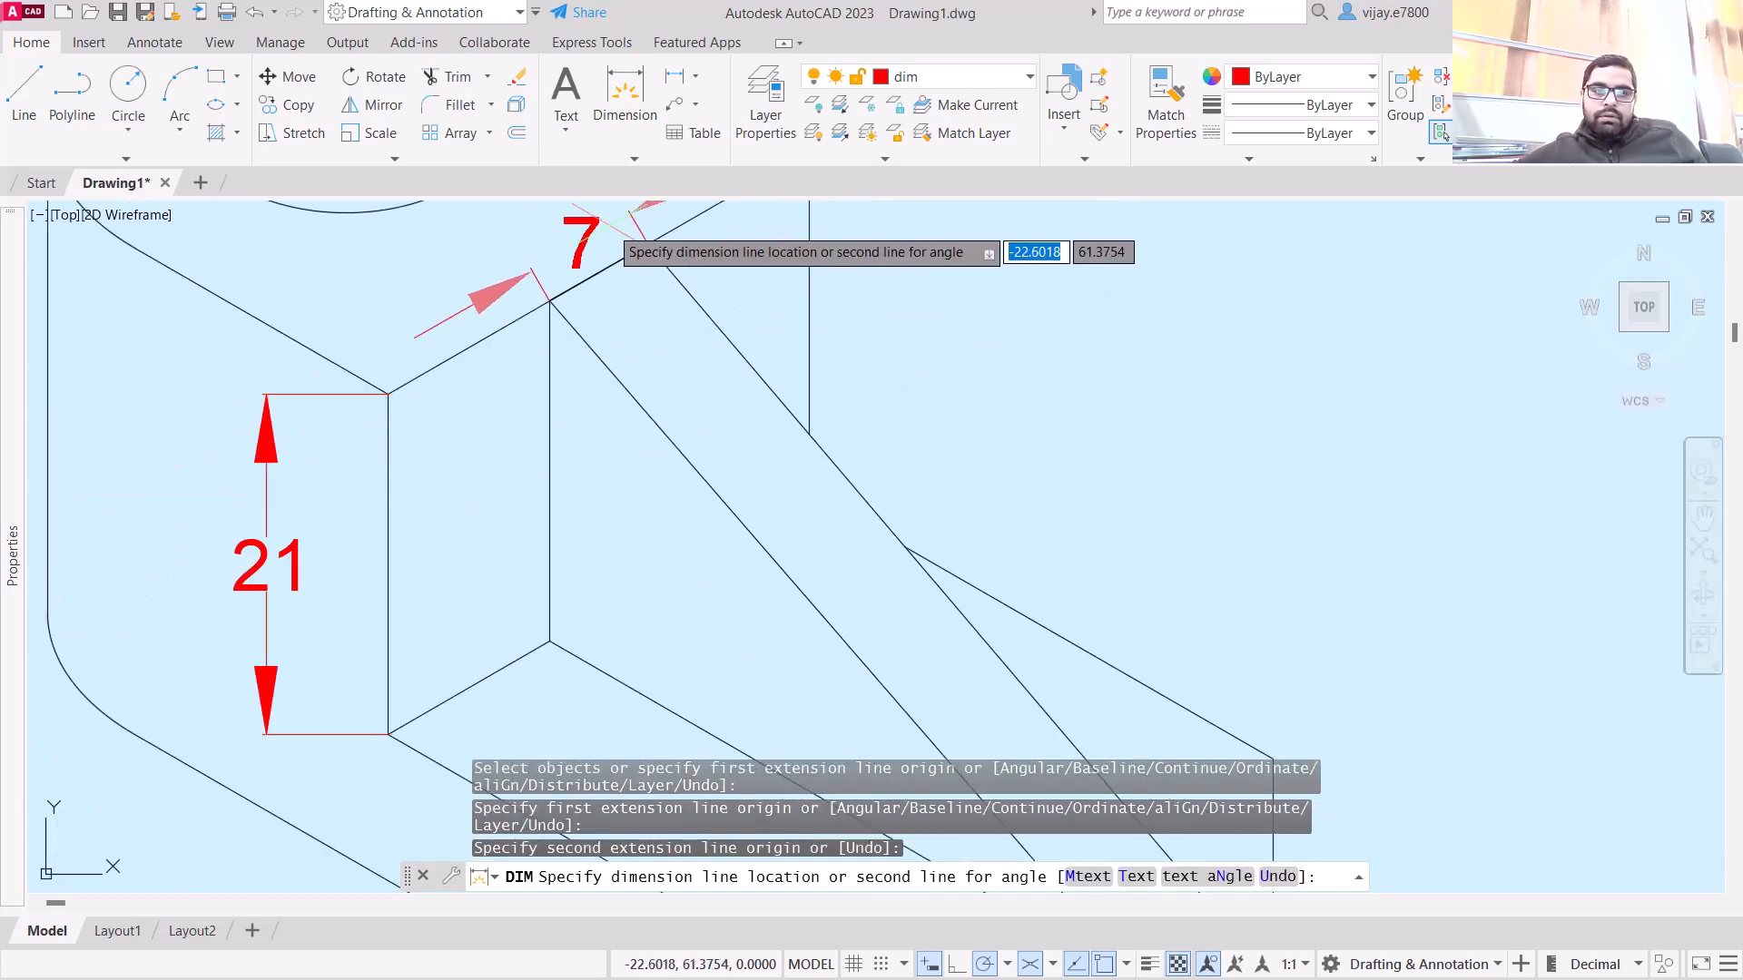
click(561, 213)
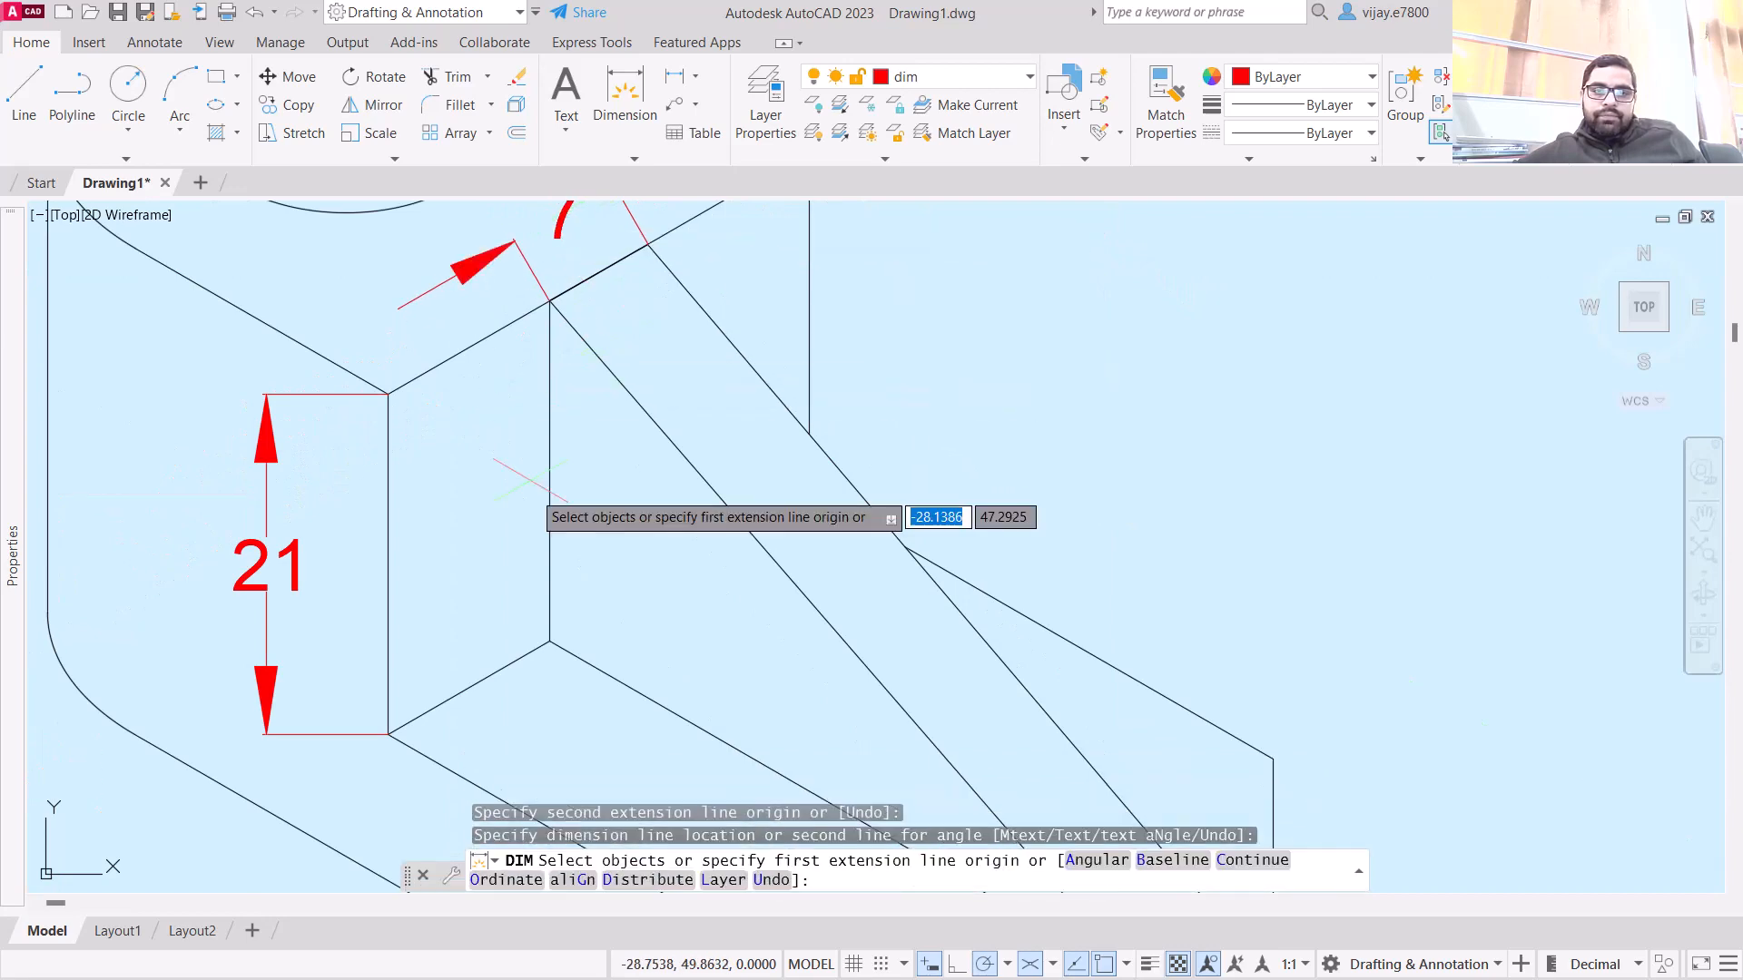
- Add an aligned dimension to the base's long bottom edge, from the chamfered corner to the start of the rounded end, placed outside the base
middle_drag(526, 498, 635, 374)
scroll(656, 381, down, 3)
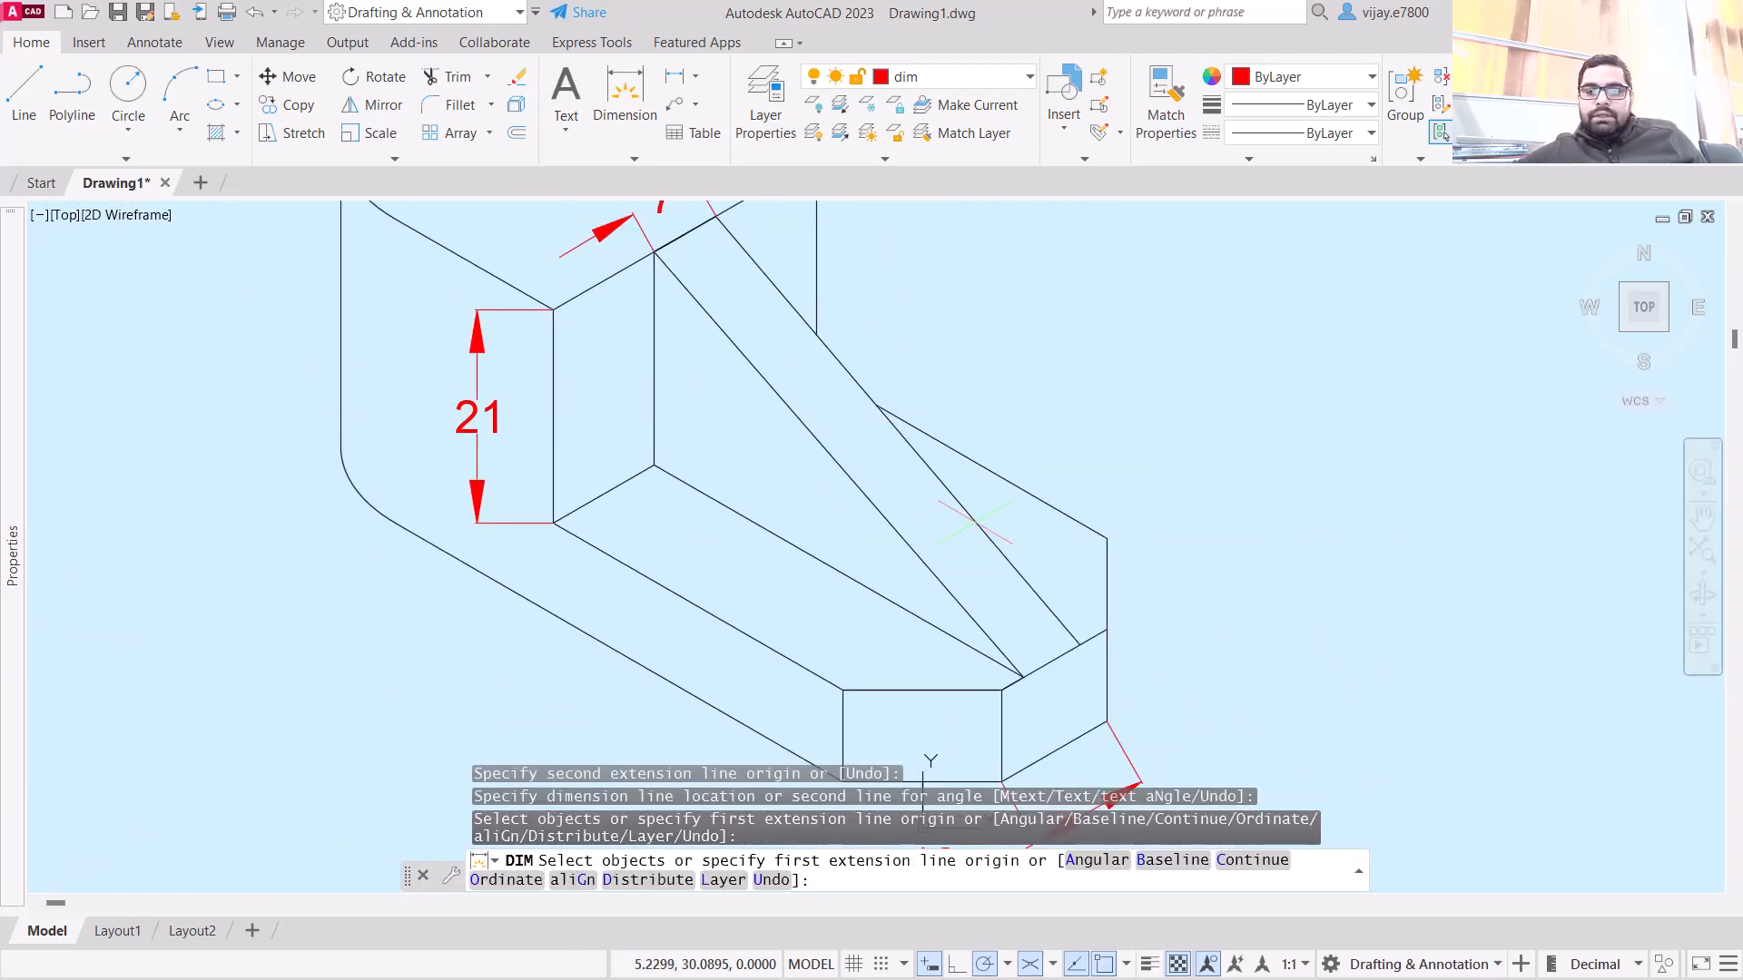
scroll(871, 681, down, 3)
scroll(976, 513, up, 2)
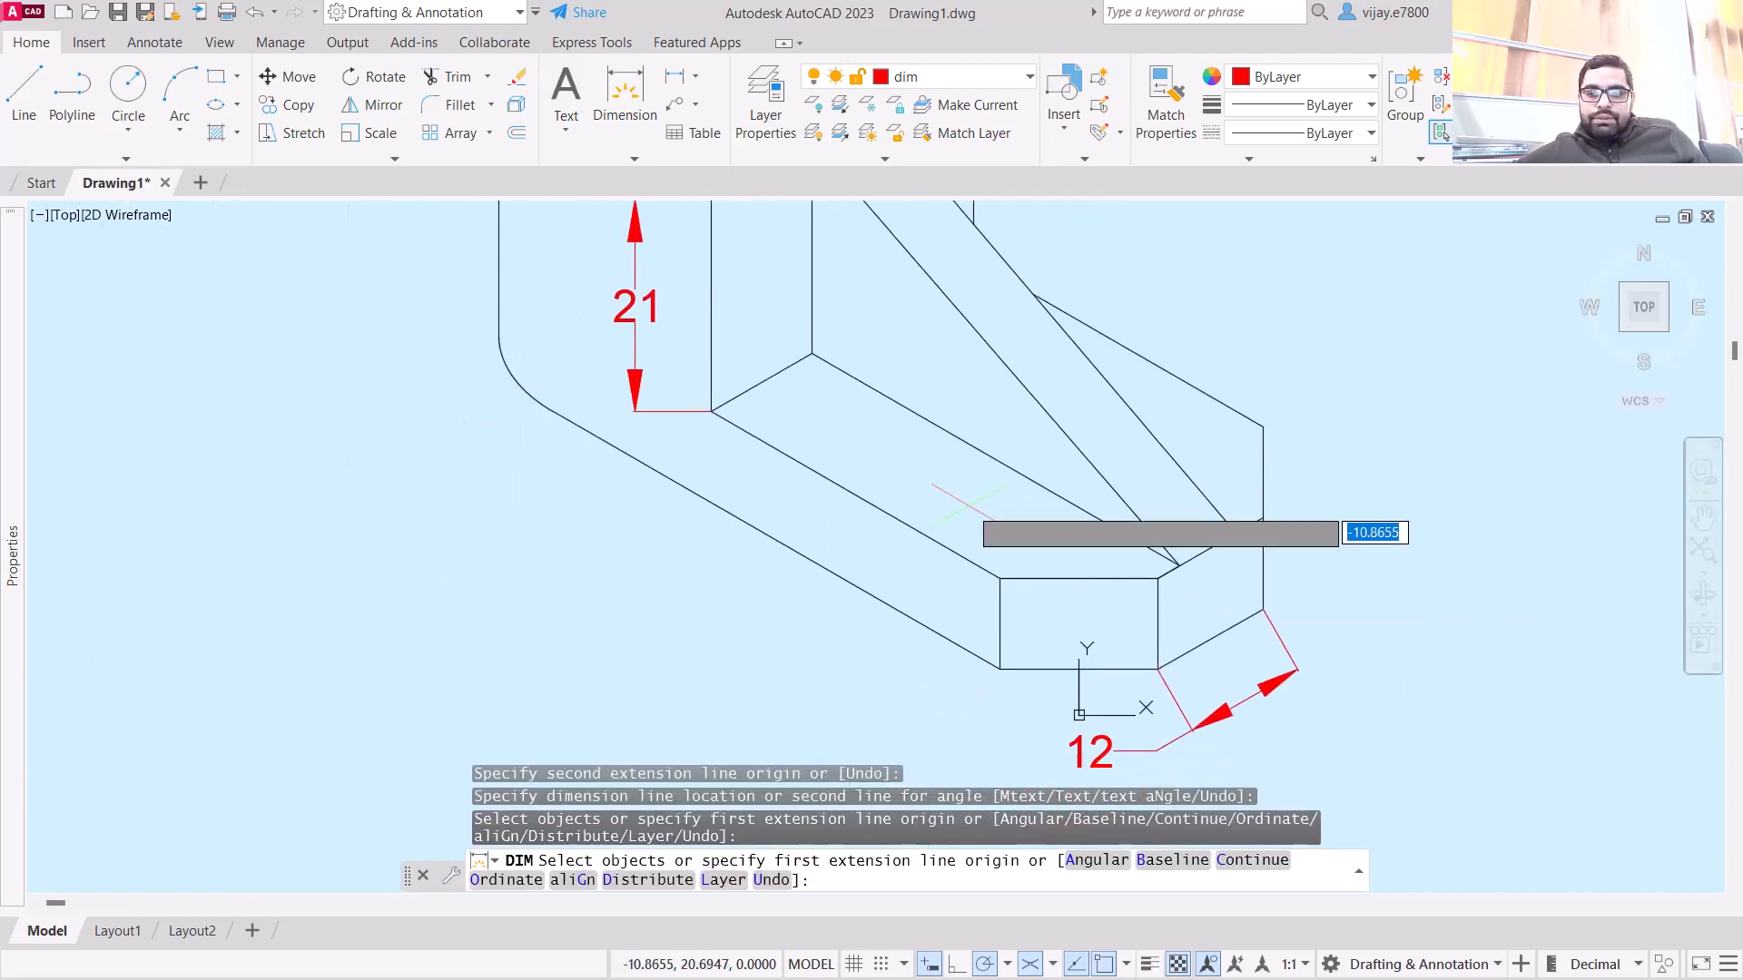
scroll(1017, 690, down, 2)
key(Return)
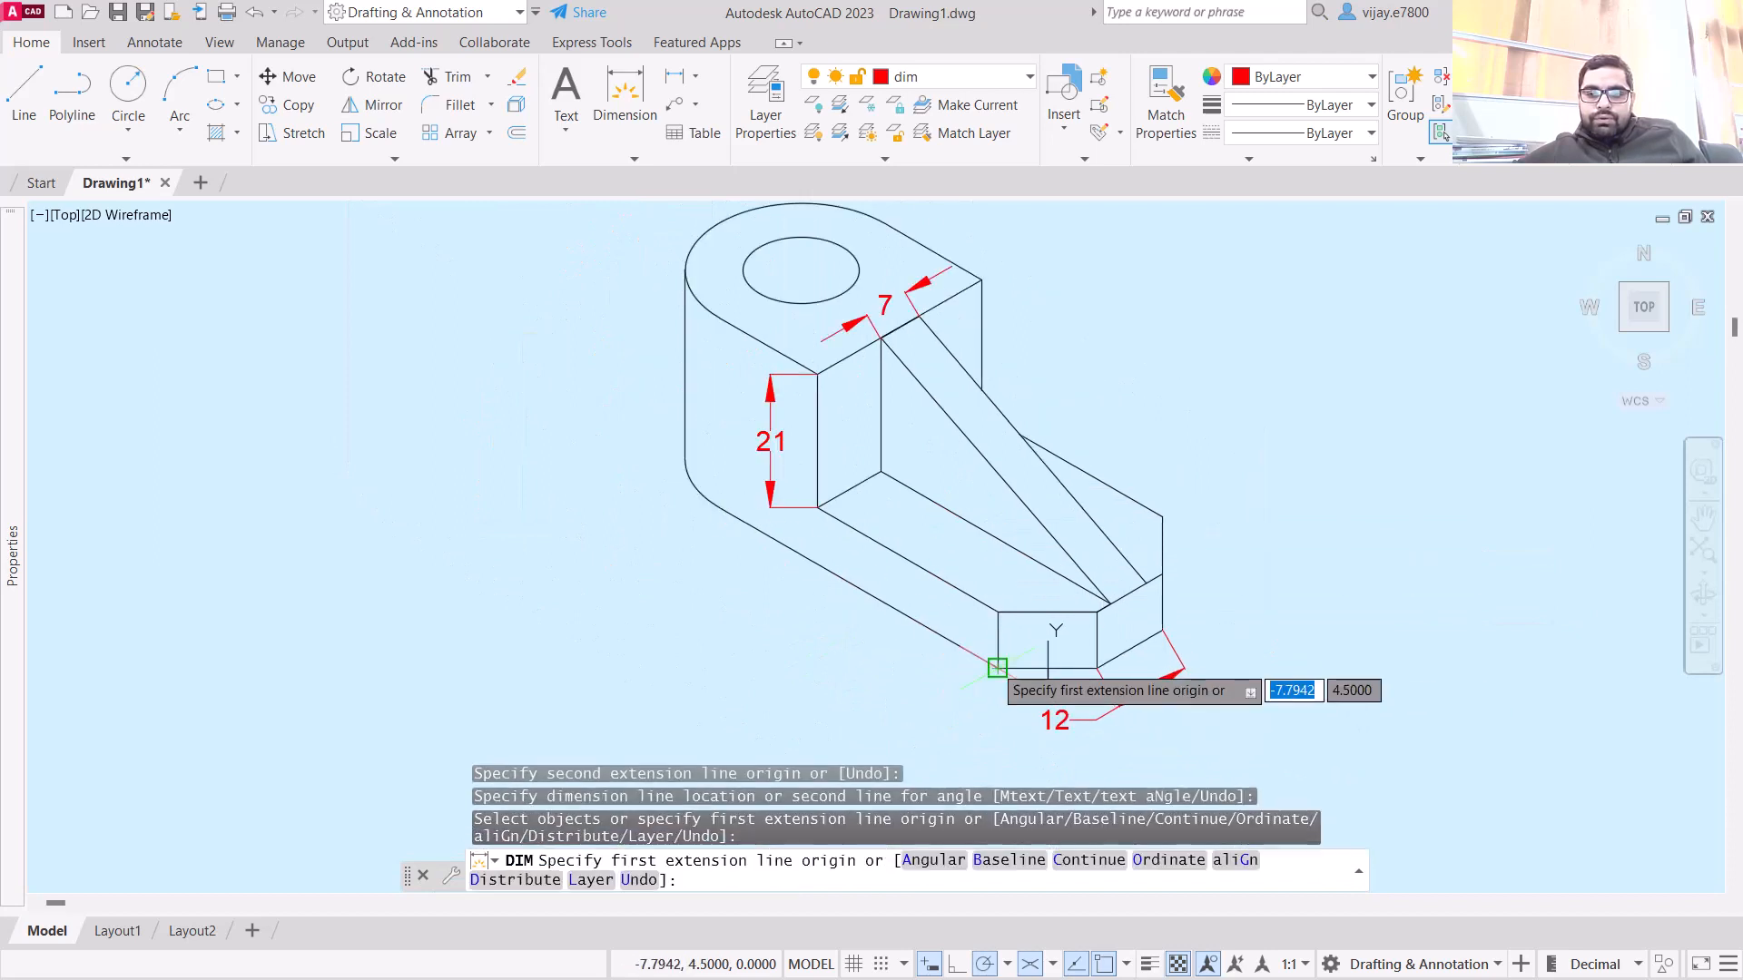
click(998, 668)
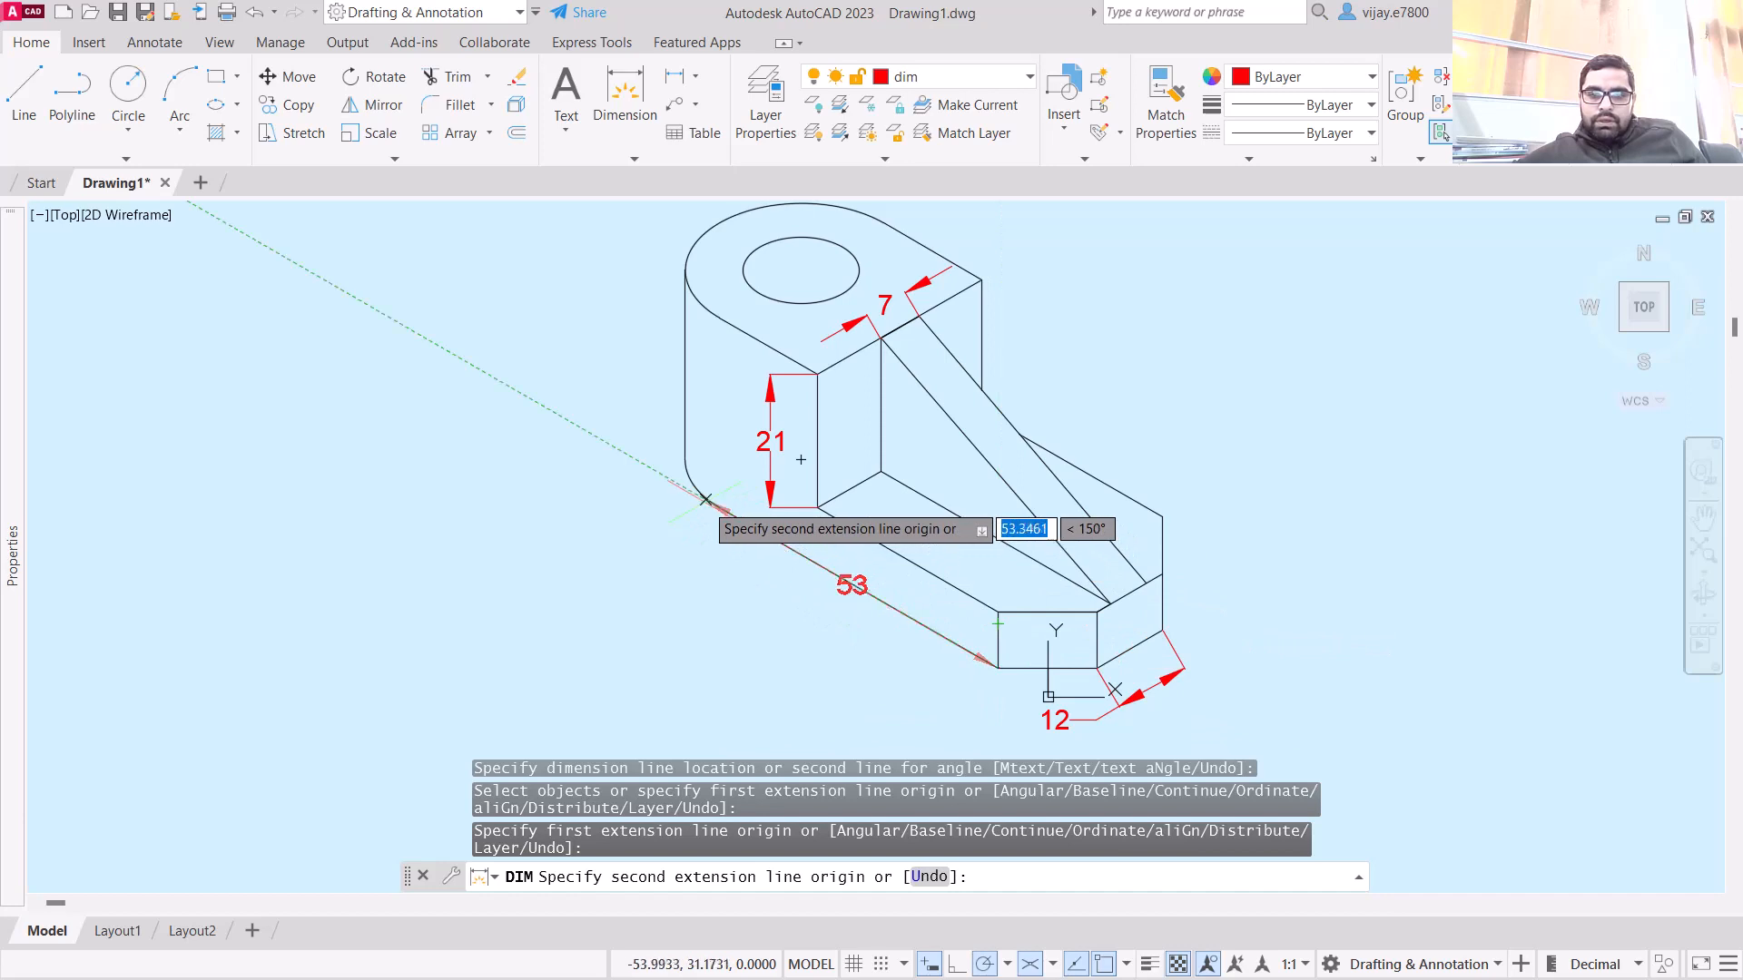
click(719, 508)
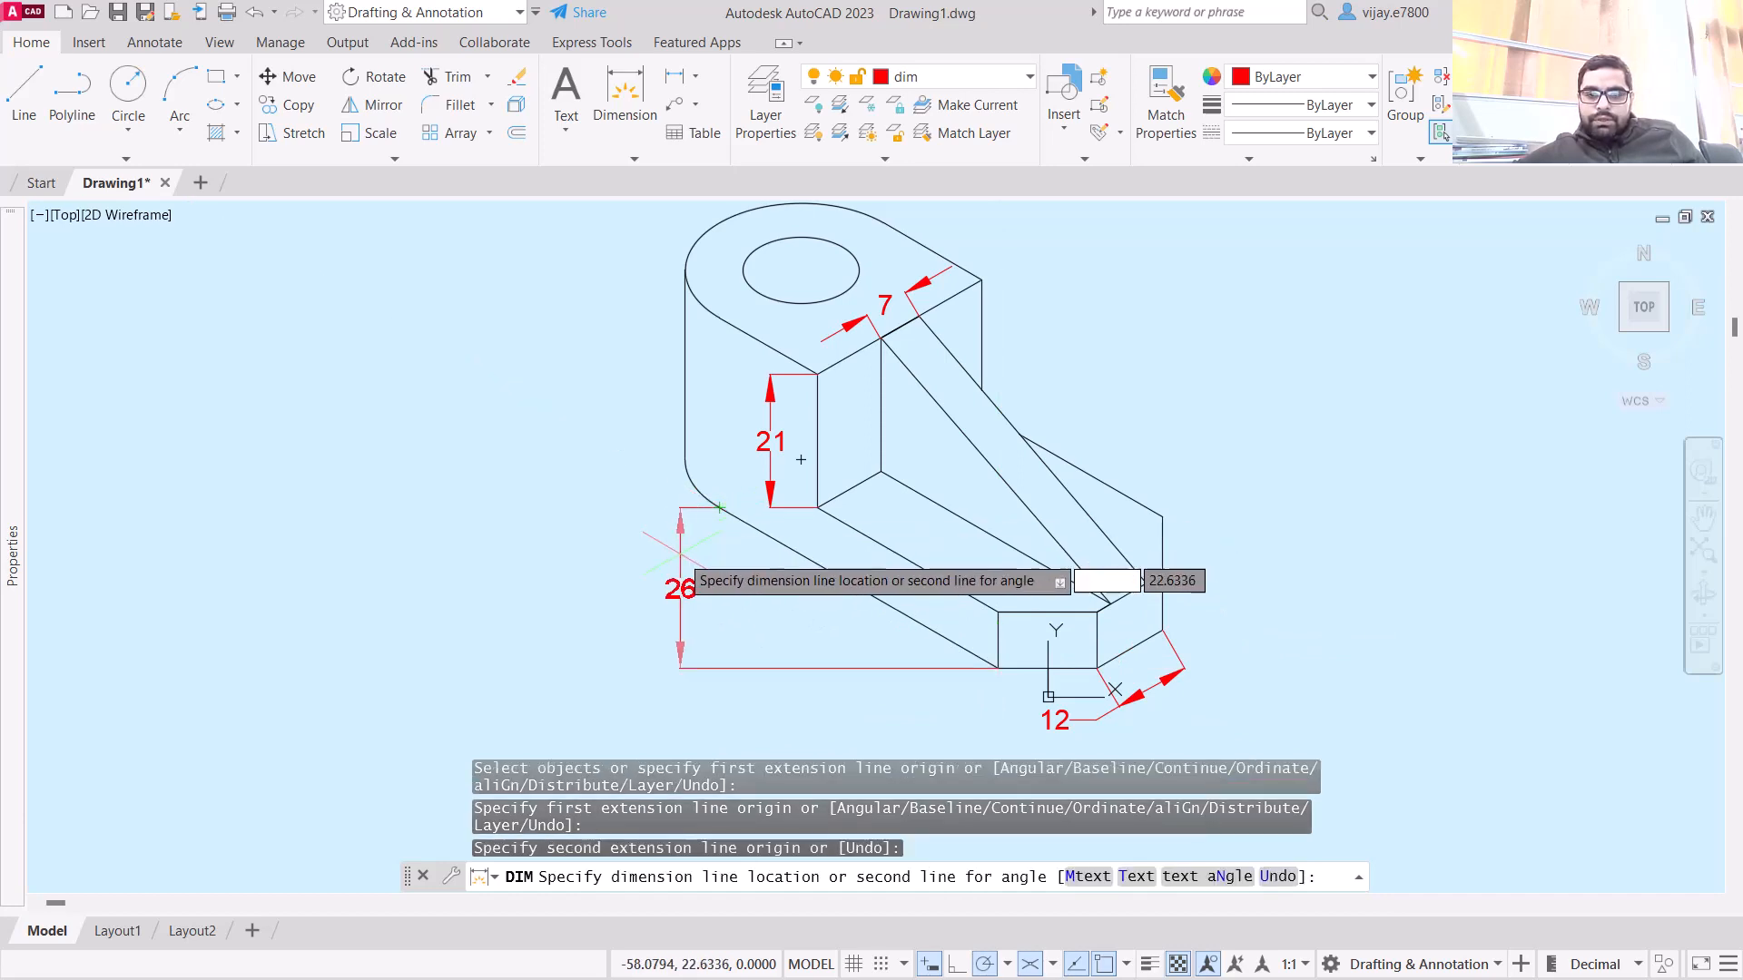
click(724, 590)
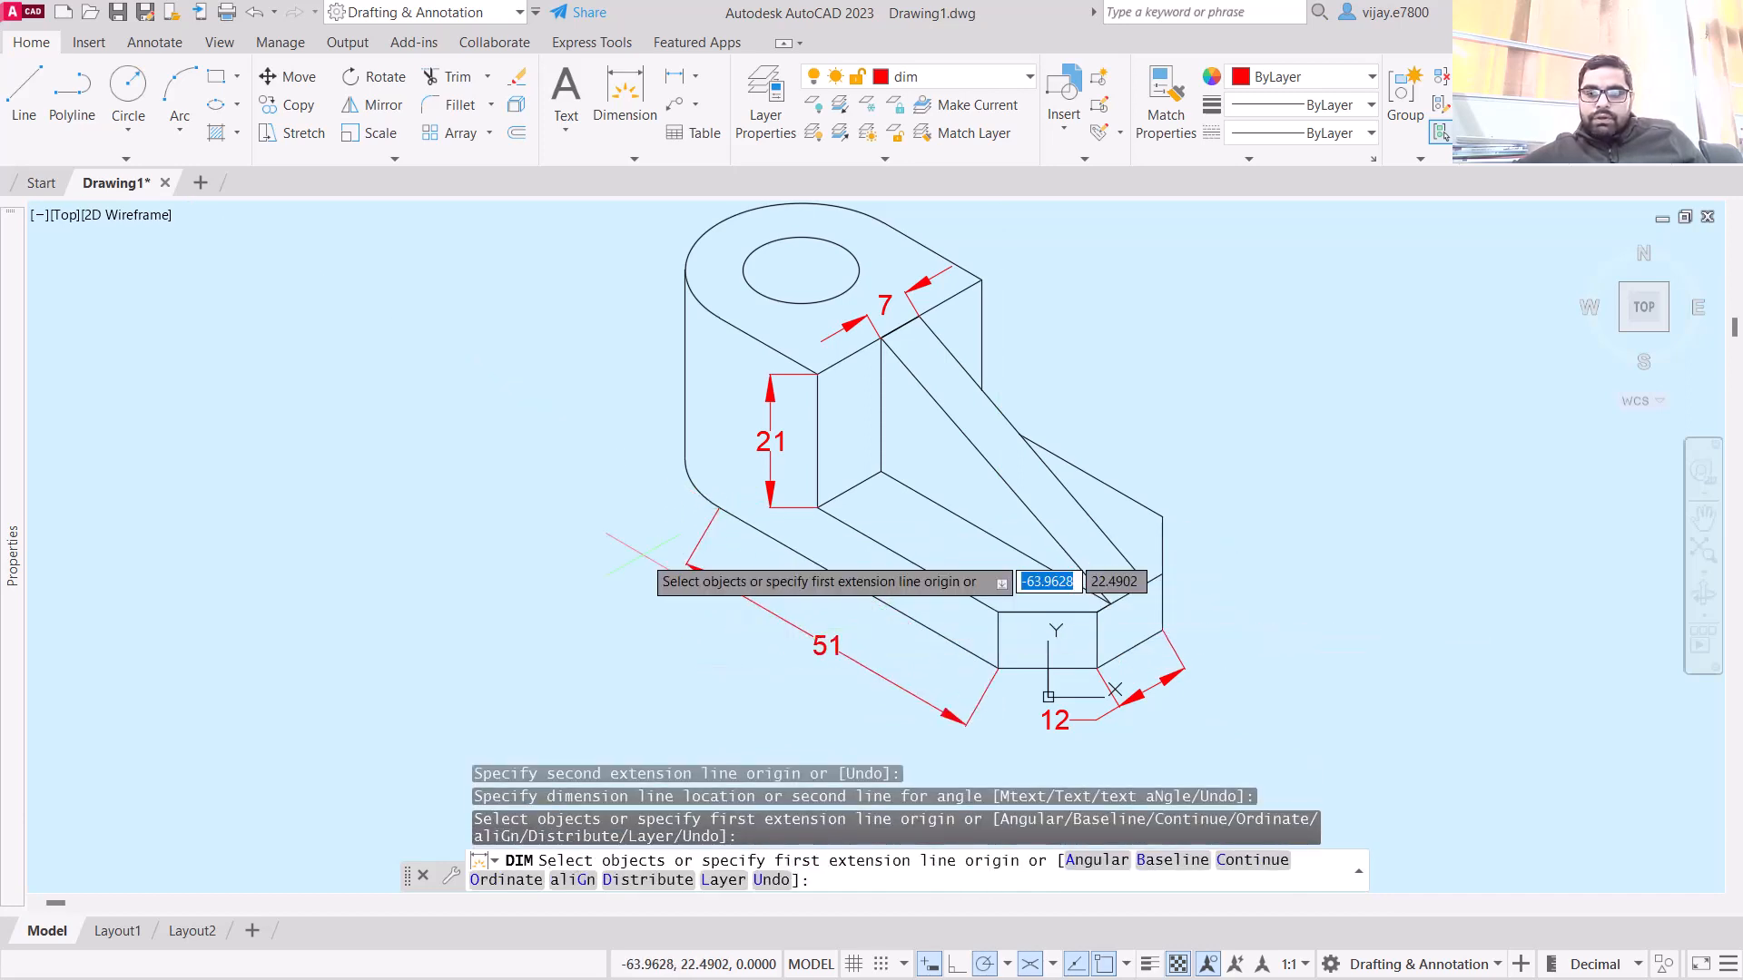
- Try to add a radius dimension to the rounded outline of the upright's top face
mouse_move(1240, 518)
middle_down()
mouse_move(1304, 447)
mouse_move(1103, 509)
middle_up()
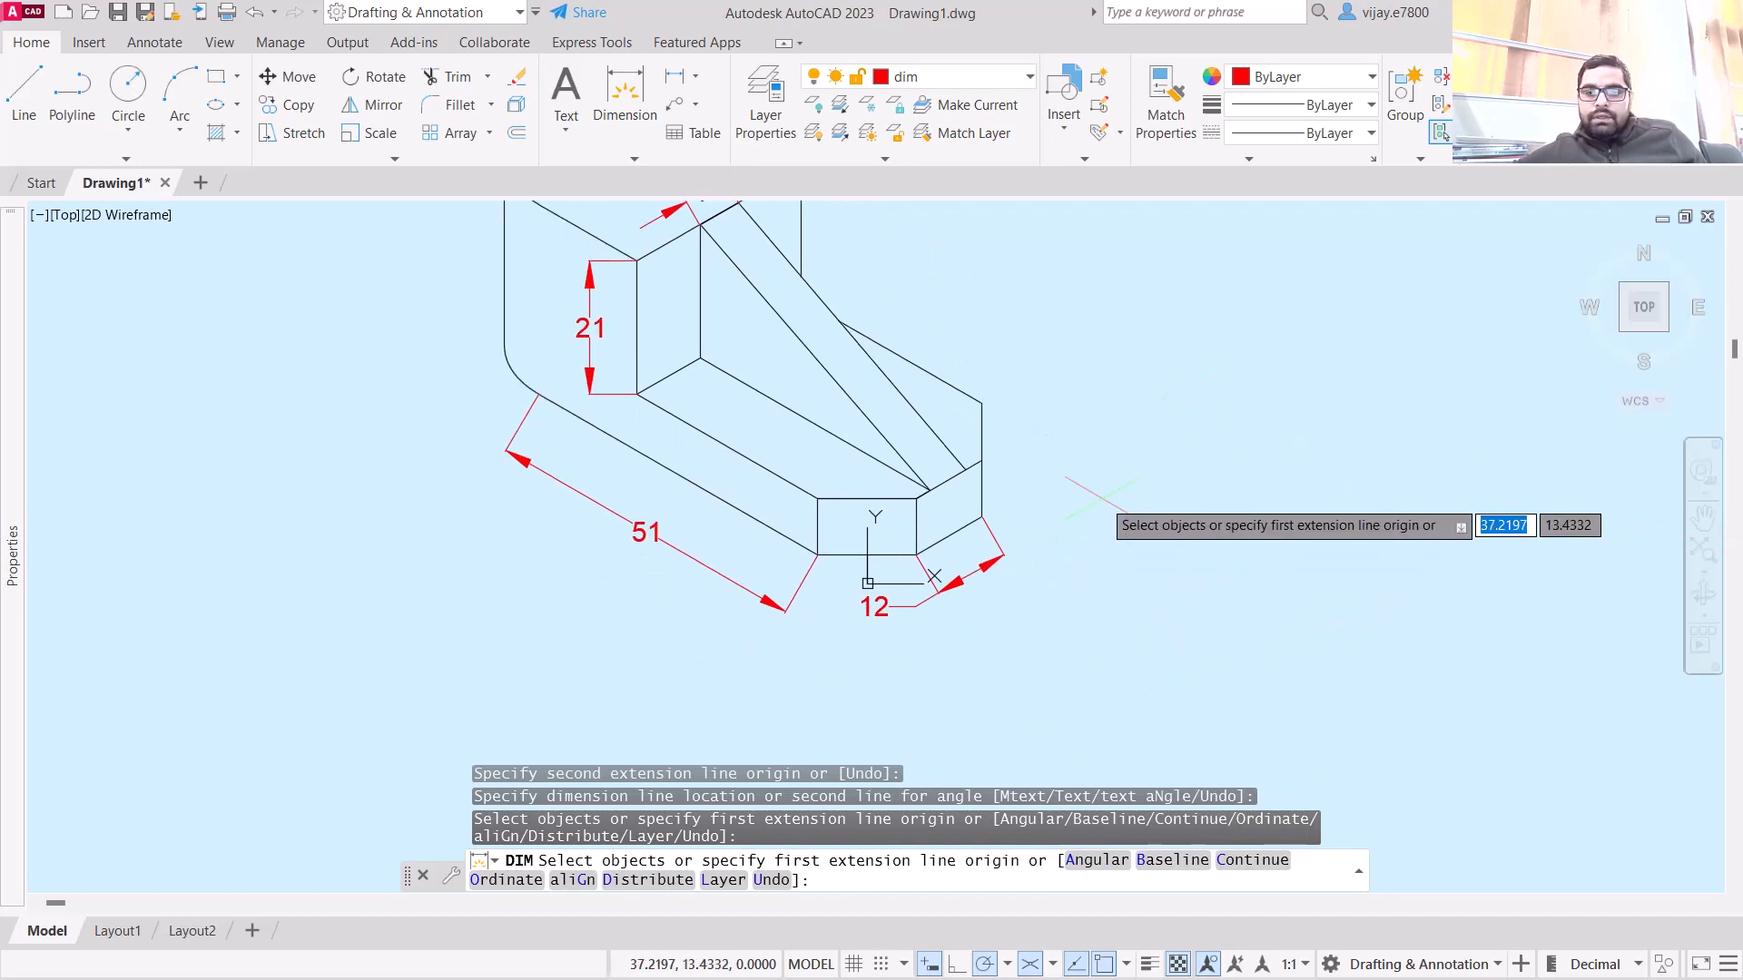
middle_drag(823, 420, 832, 574)
middle_drag(563, 359, 611, 431)
click(695, 76)
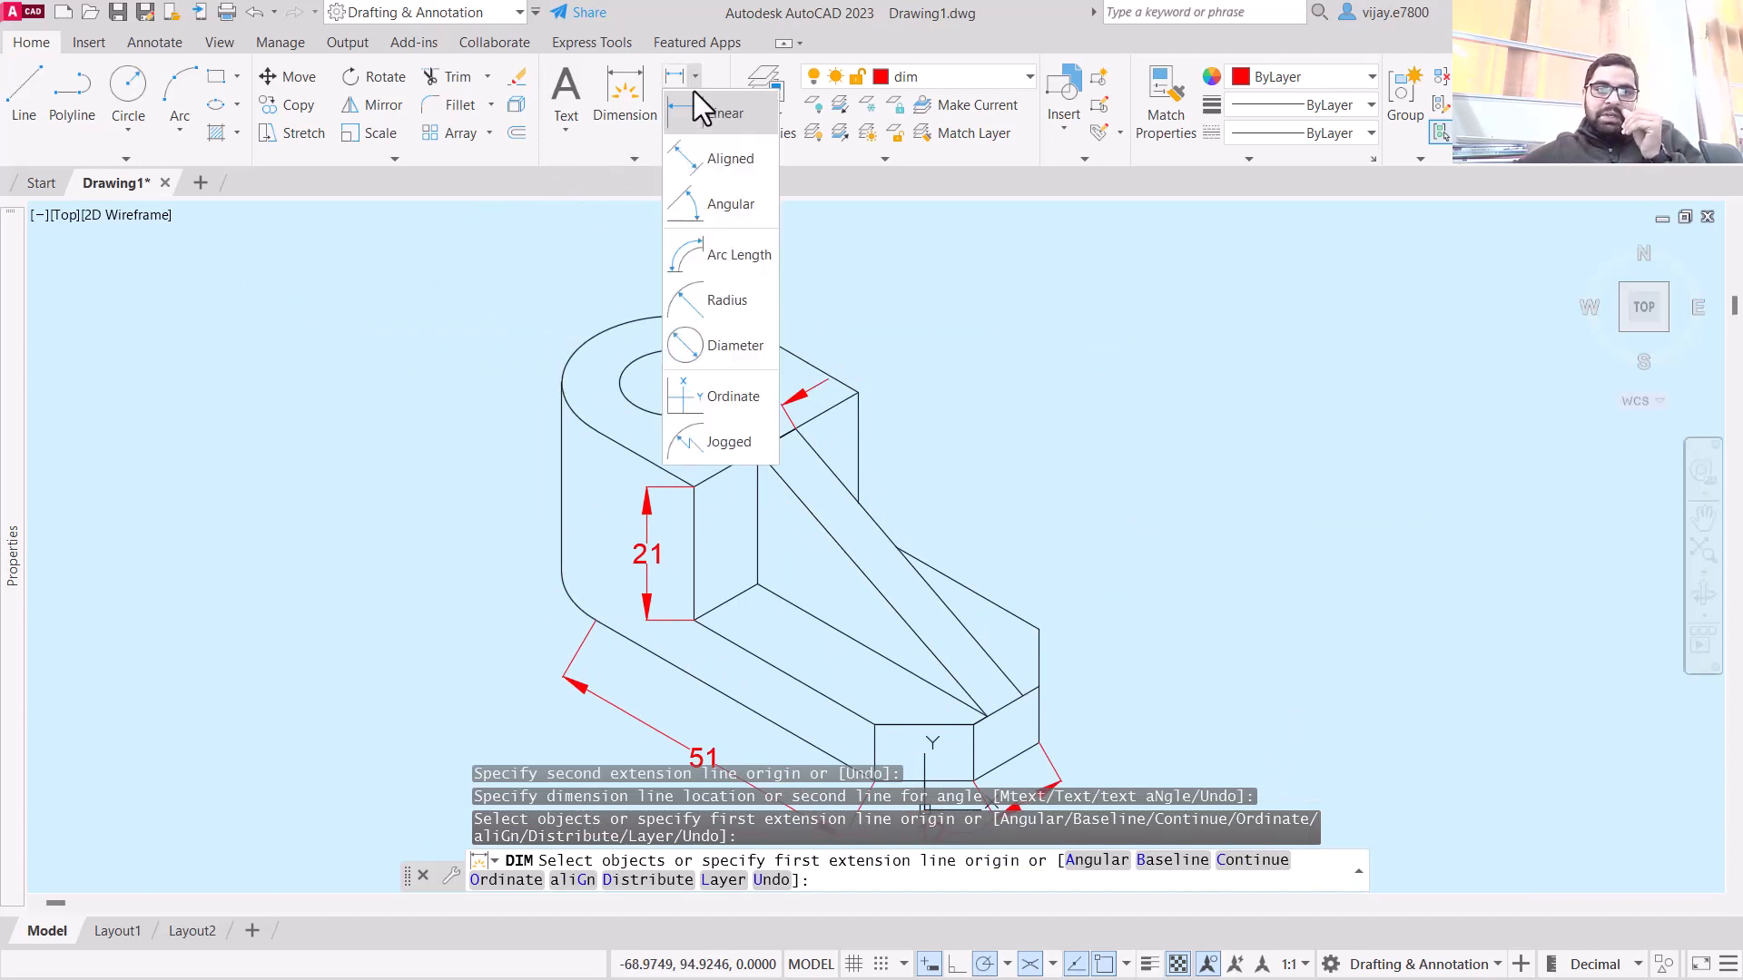
click(715, 292)
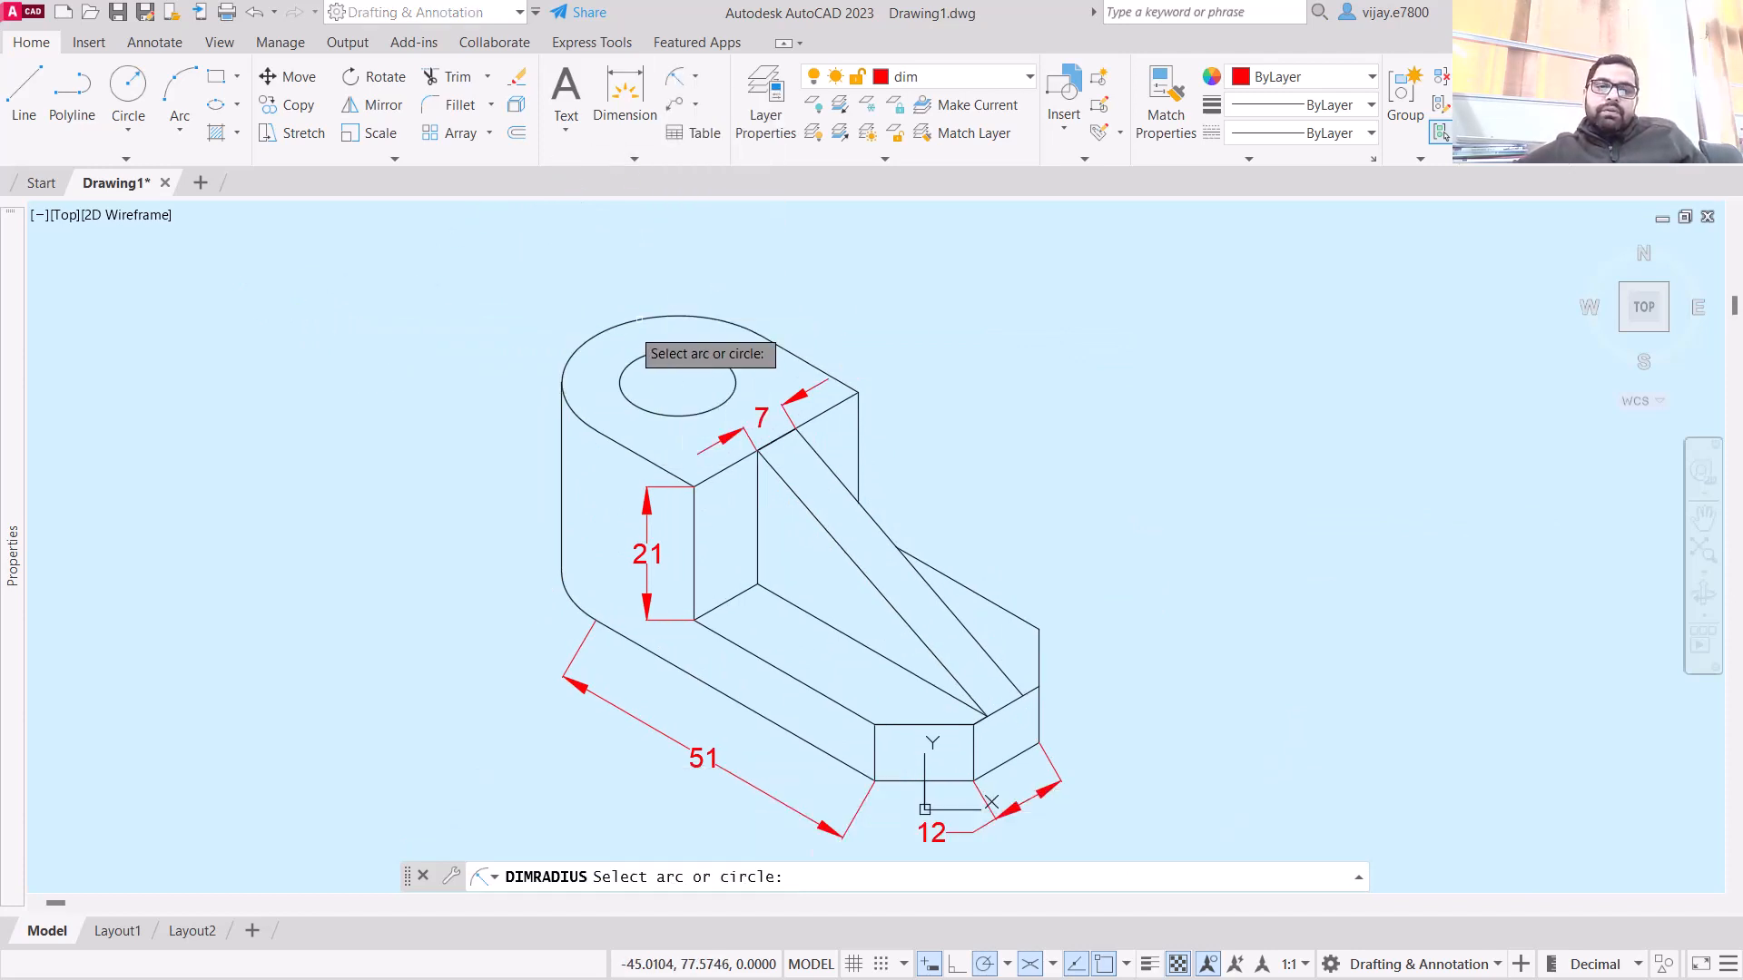
click(625, 353)
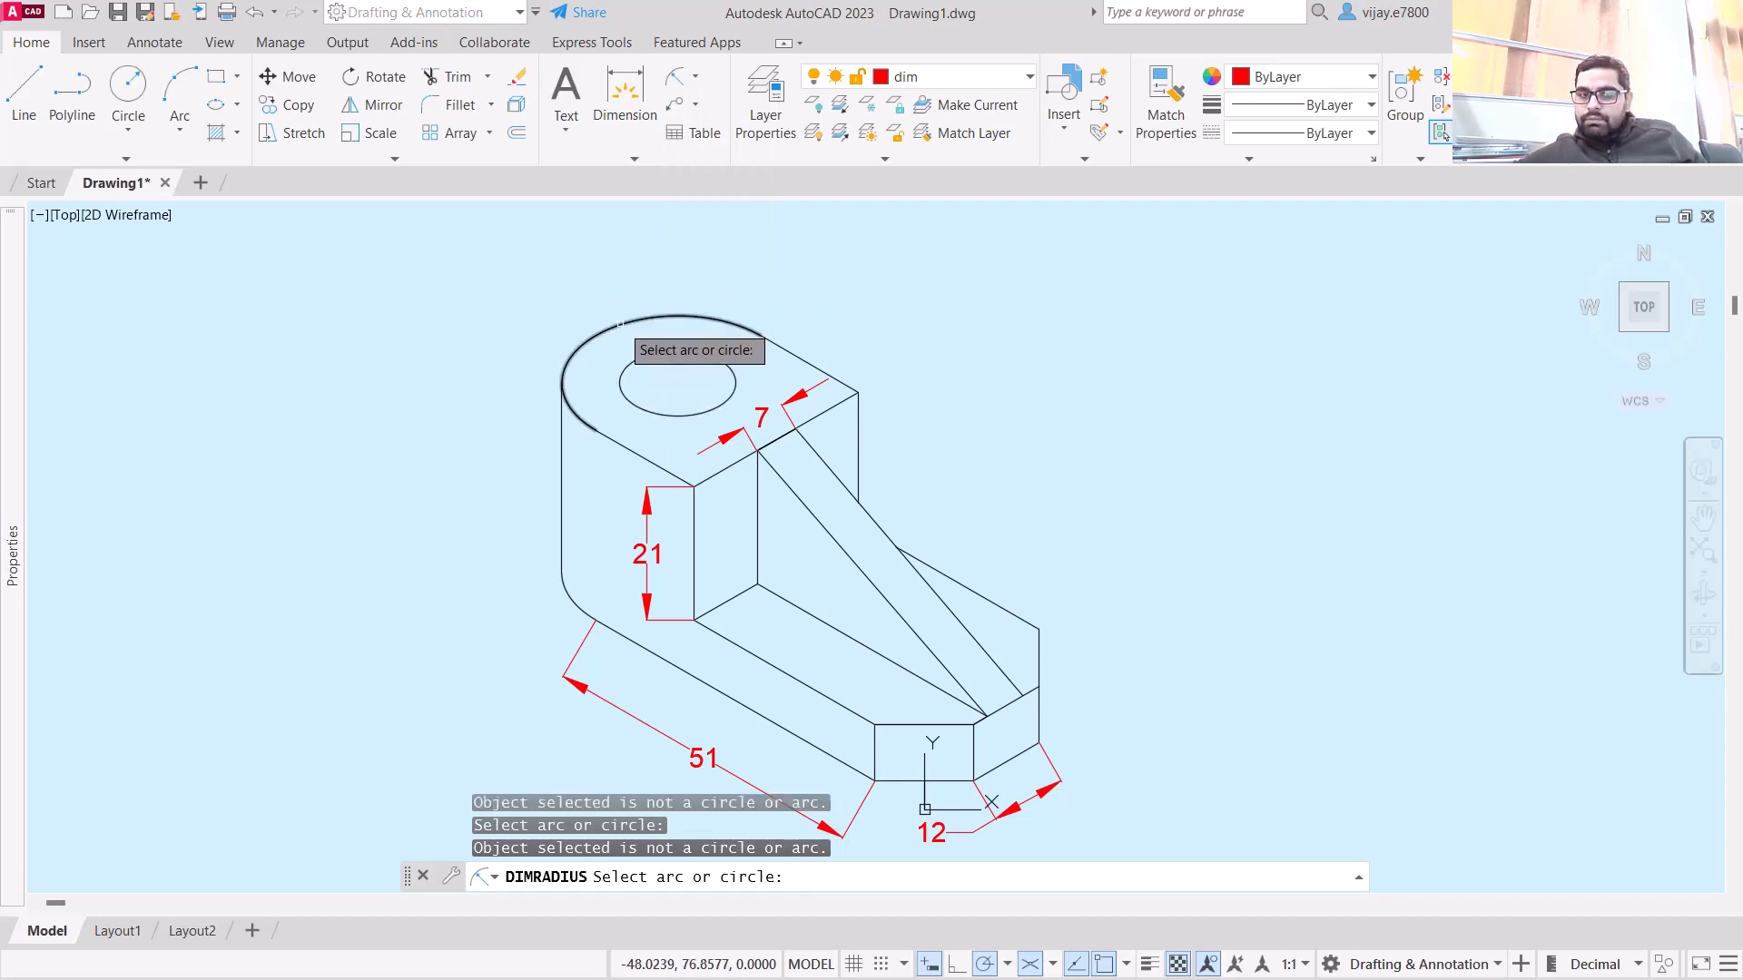
- Add a leader labelled R15 pointing to the rounded outer edge of the upright's top face
click(676, 104)
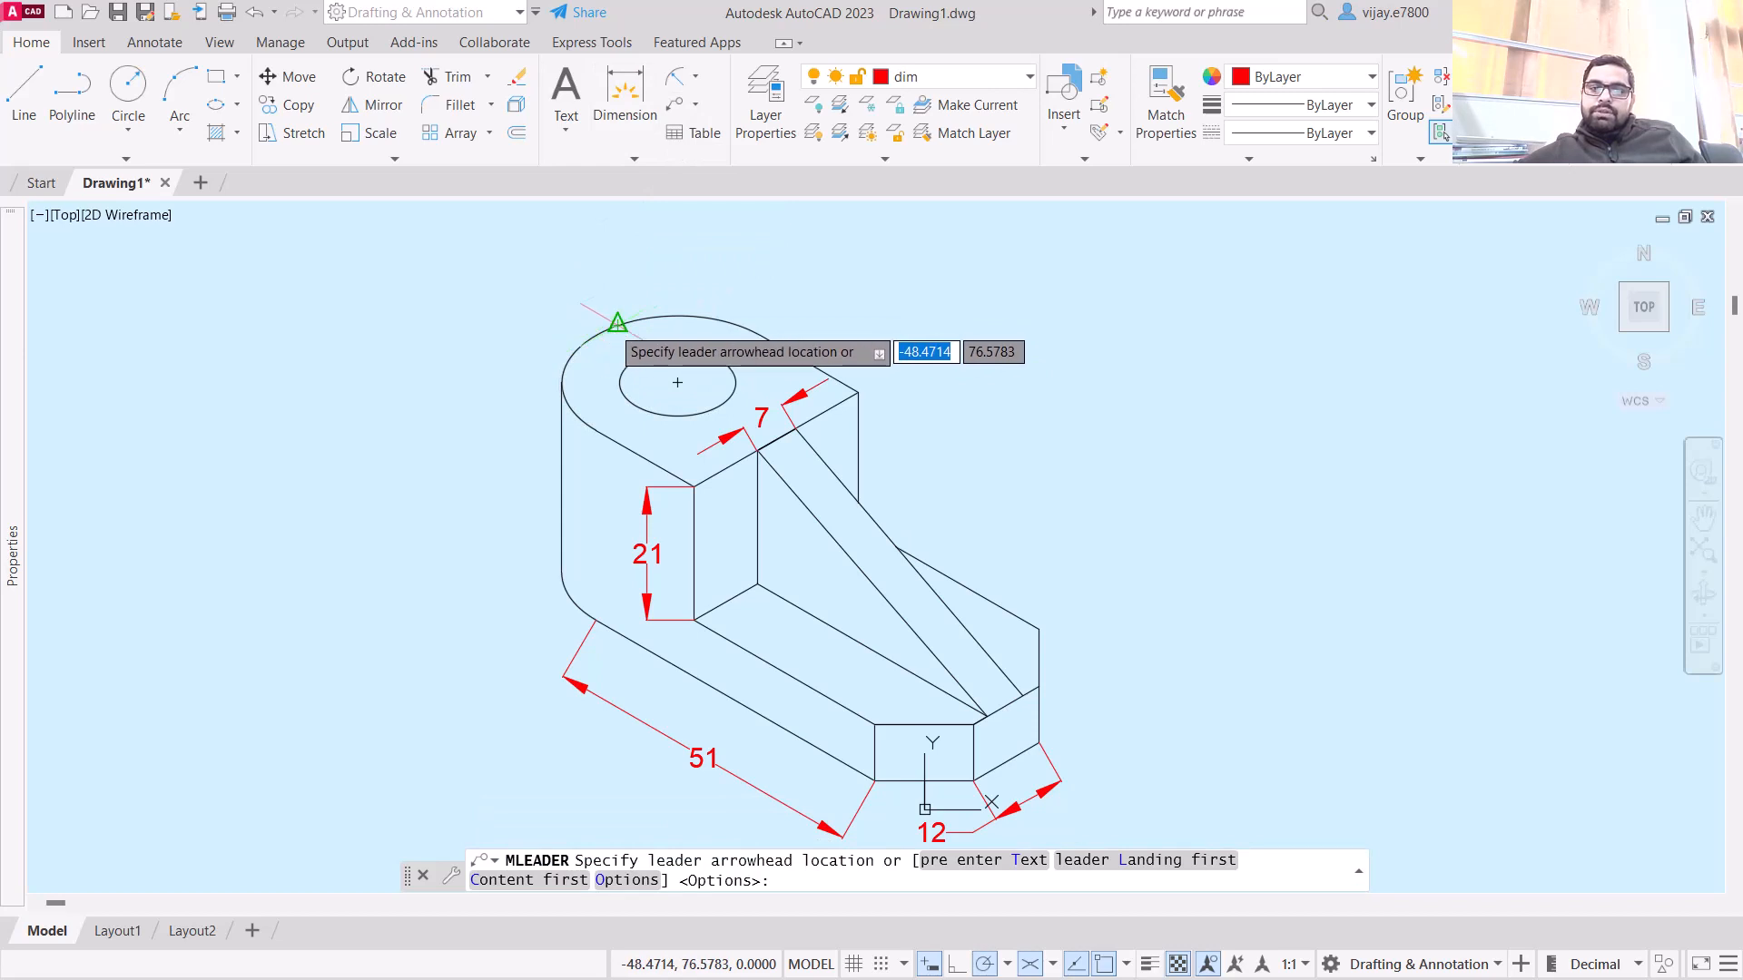
click(617, 322)
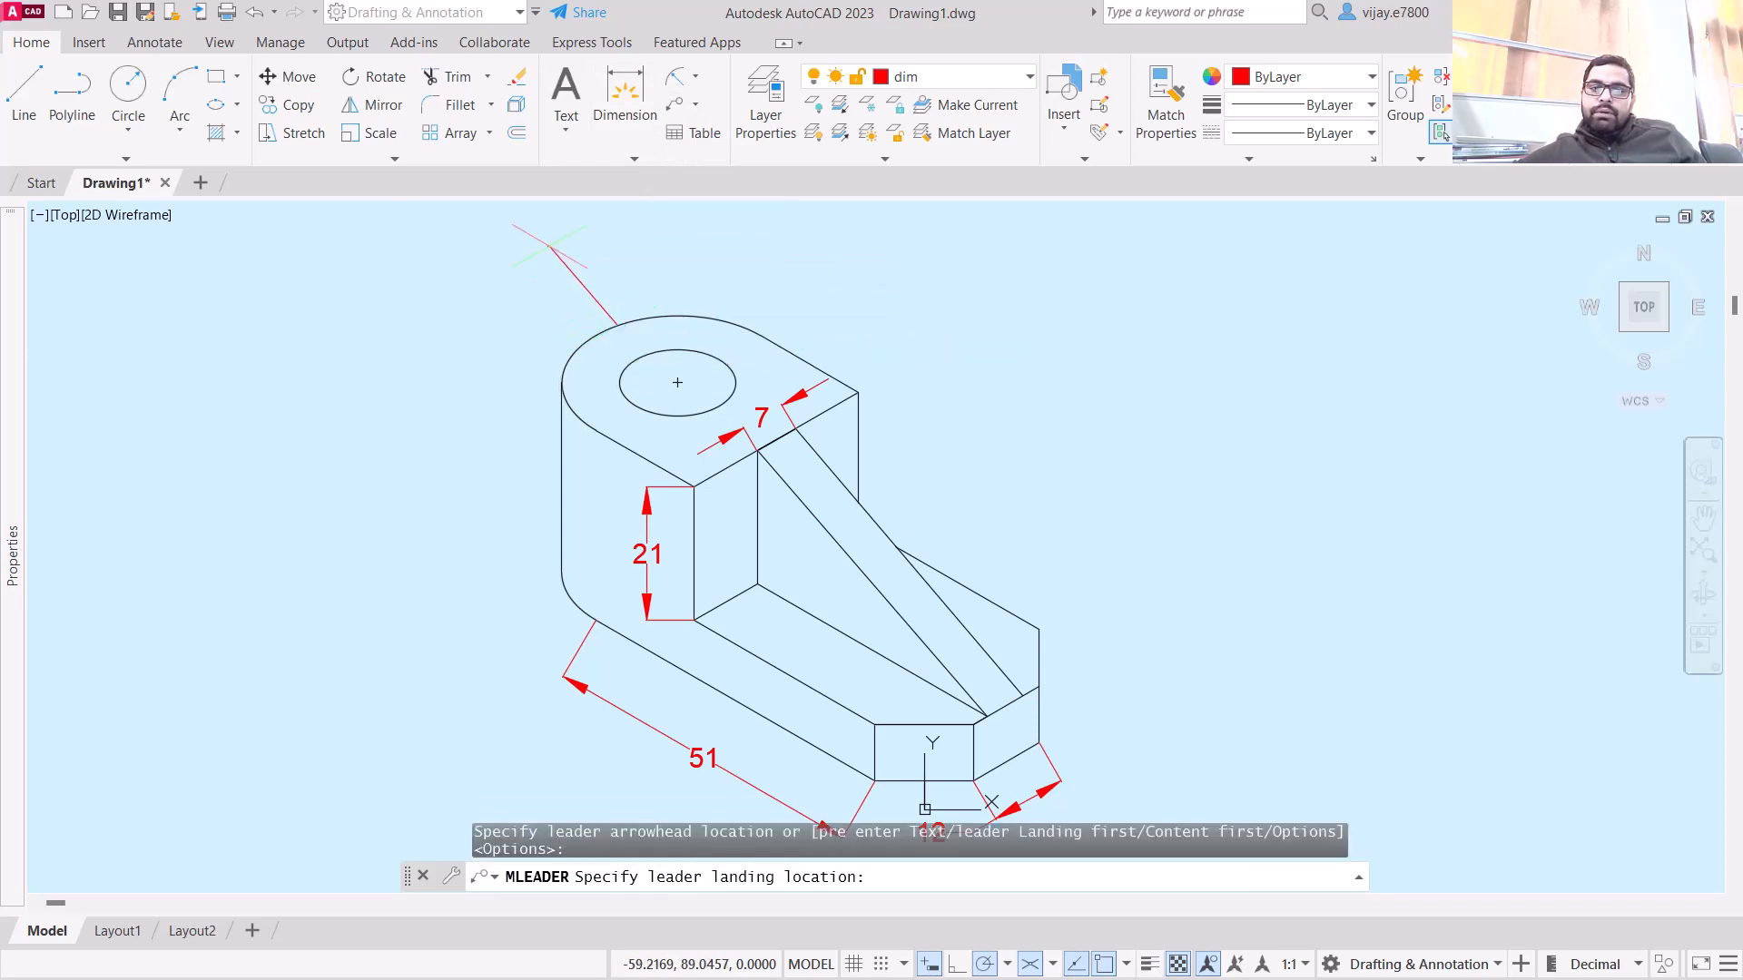
click(550, 245)
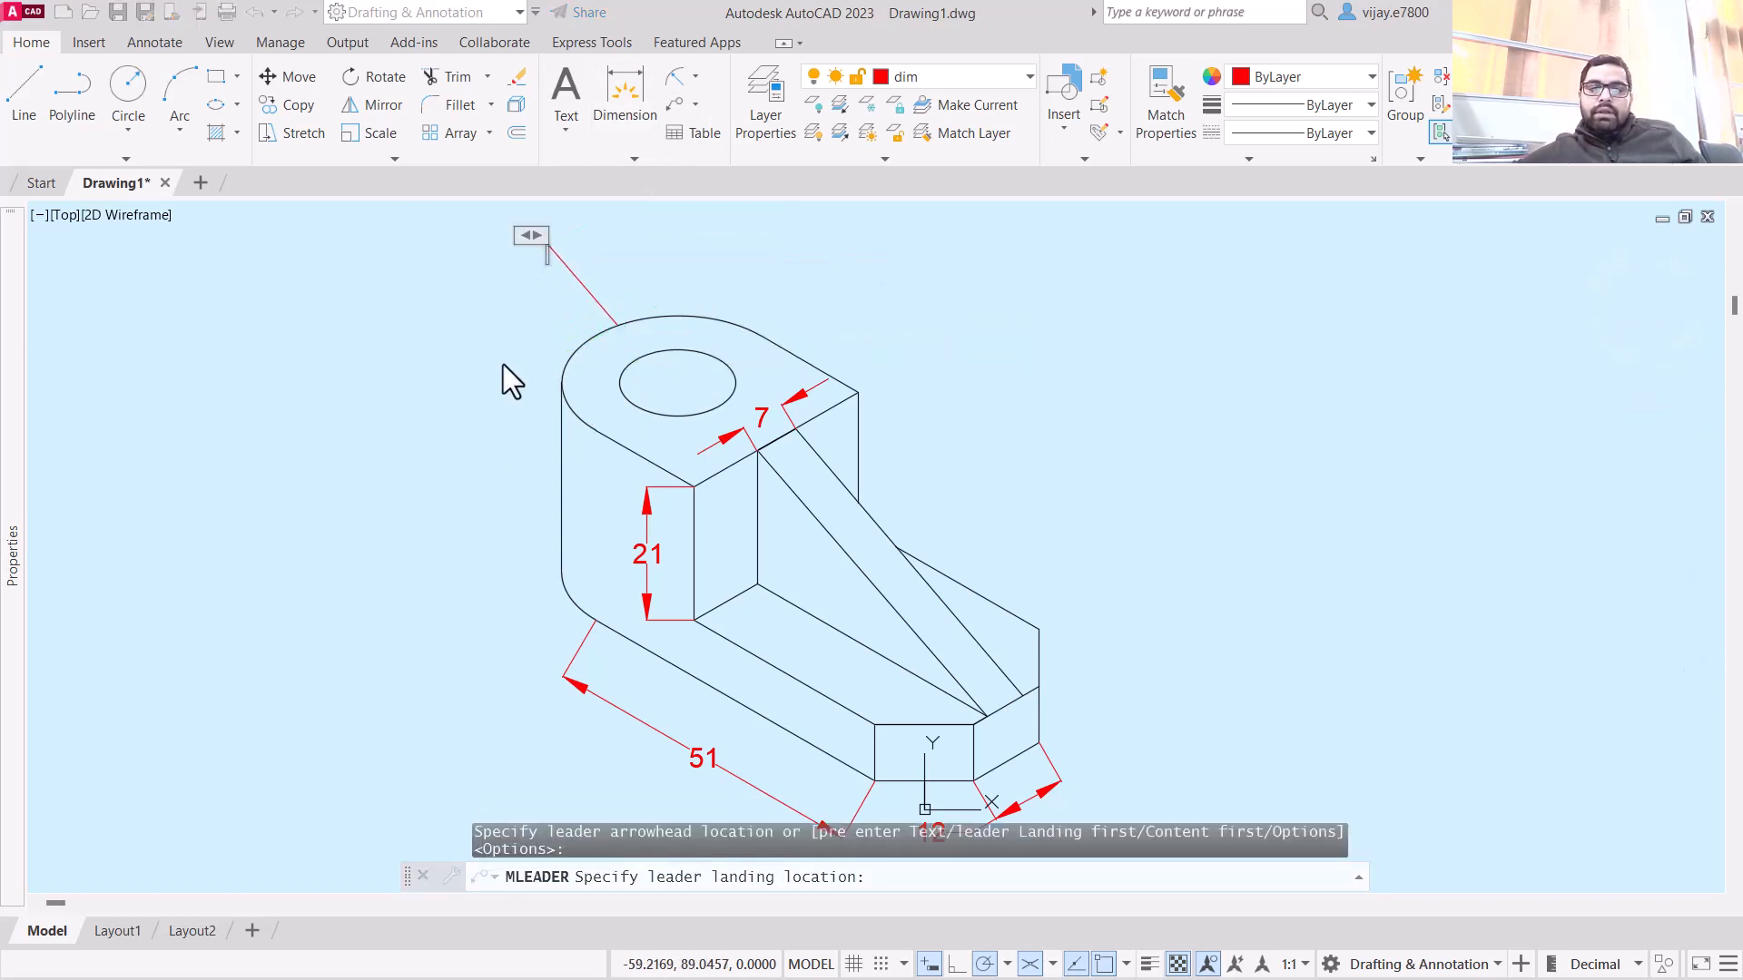
text(R15)
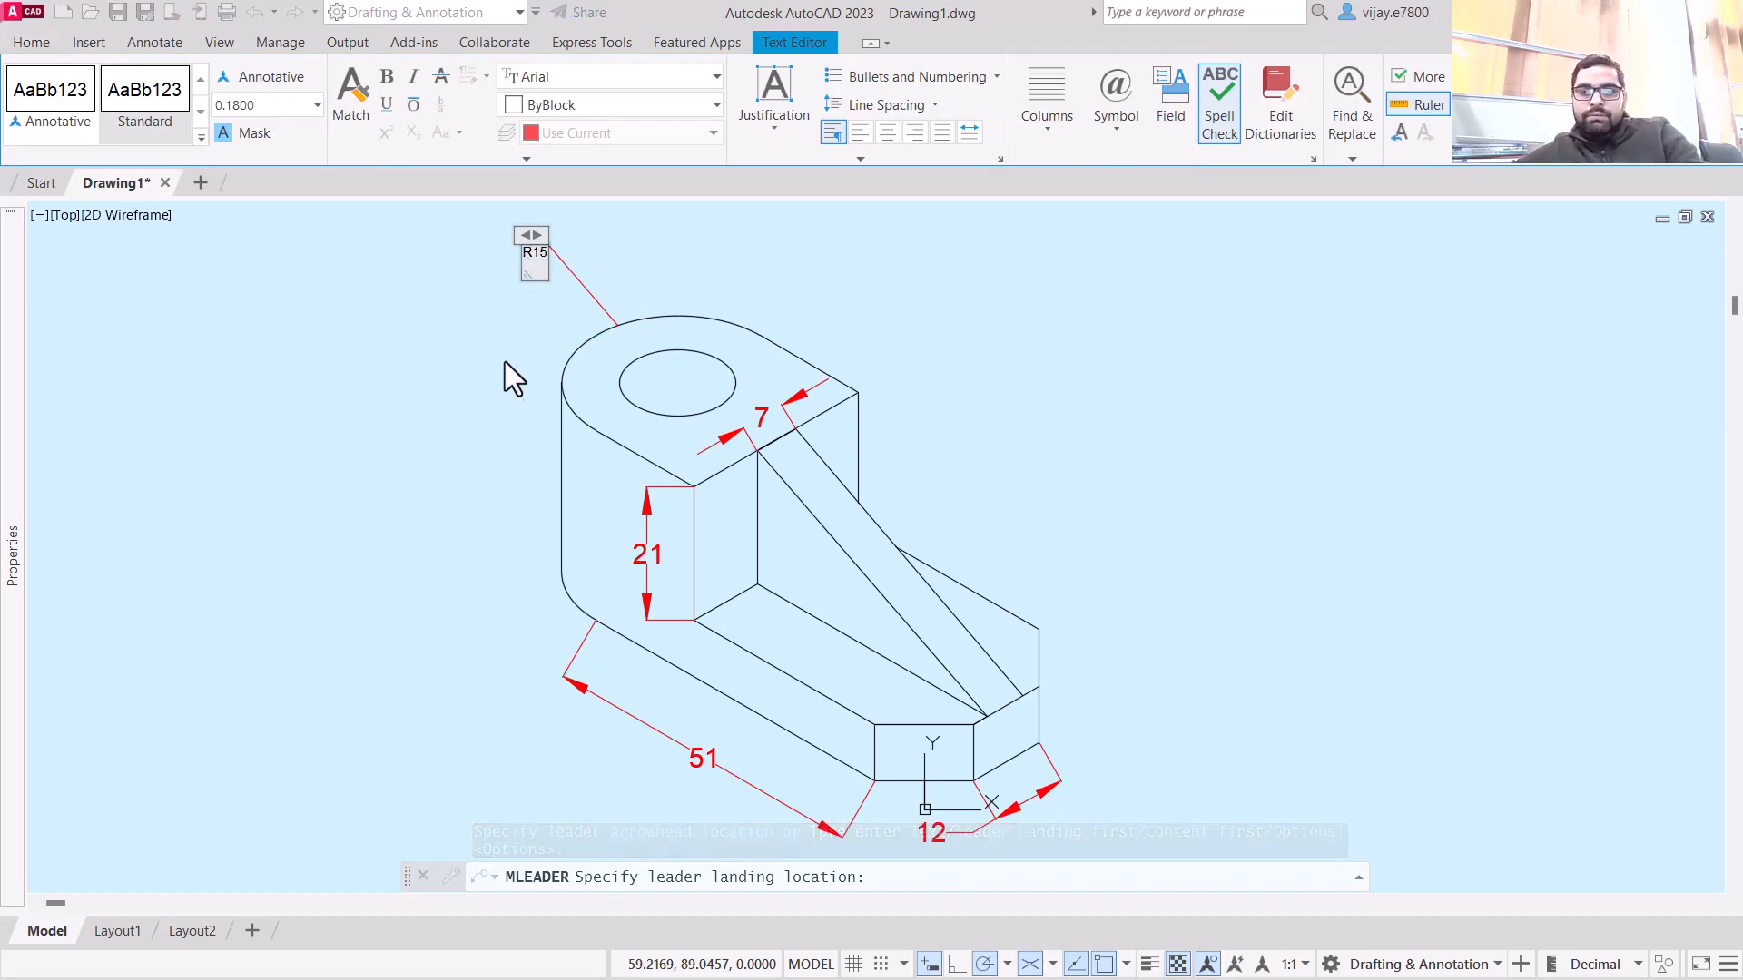
click(505, 374)
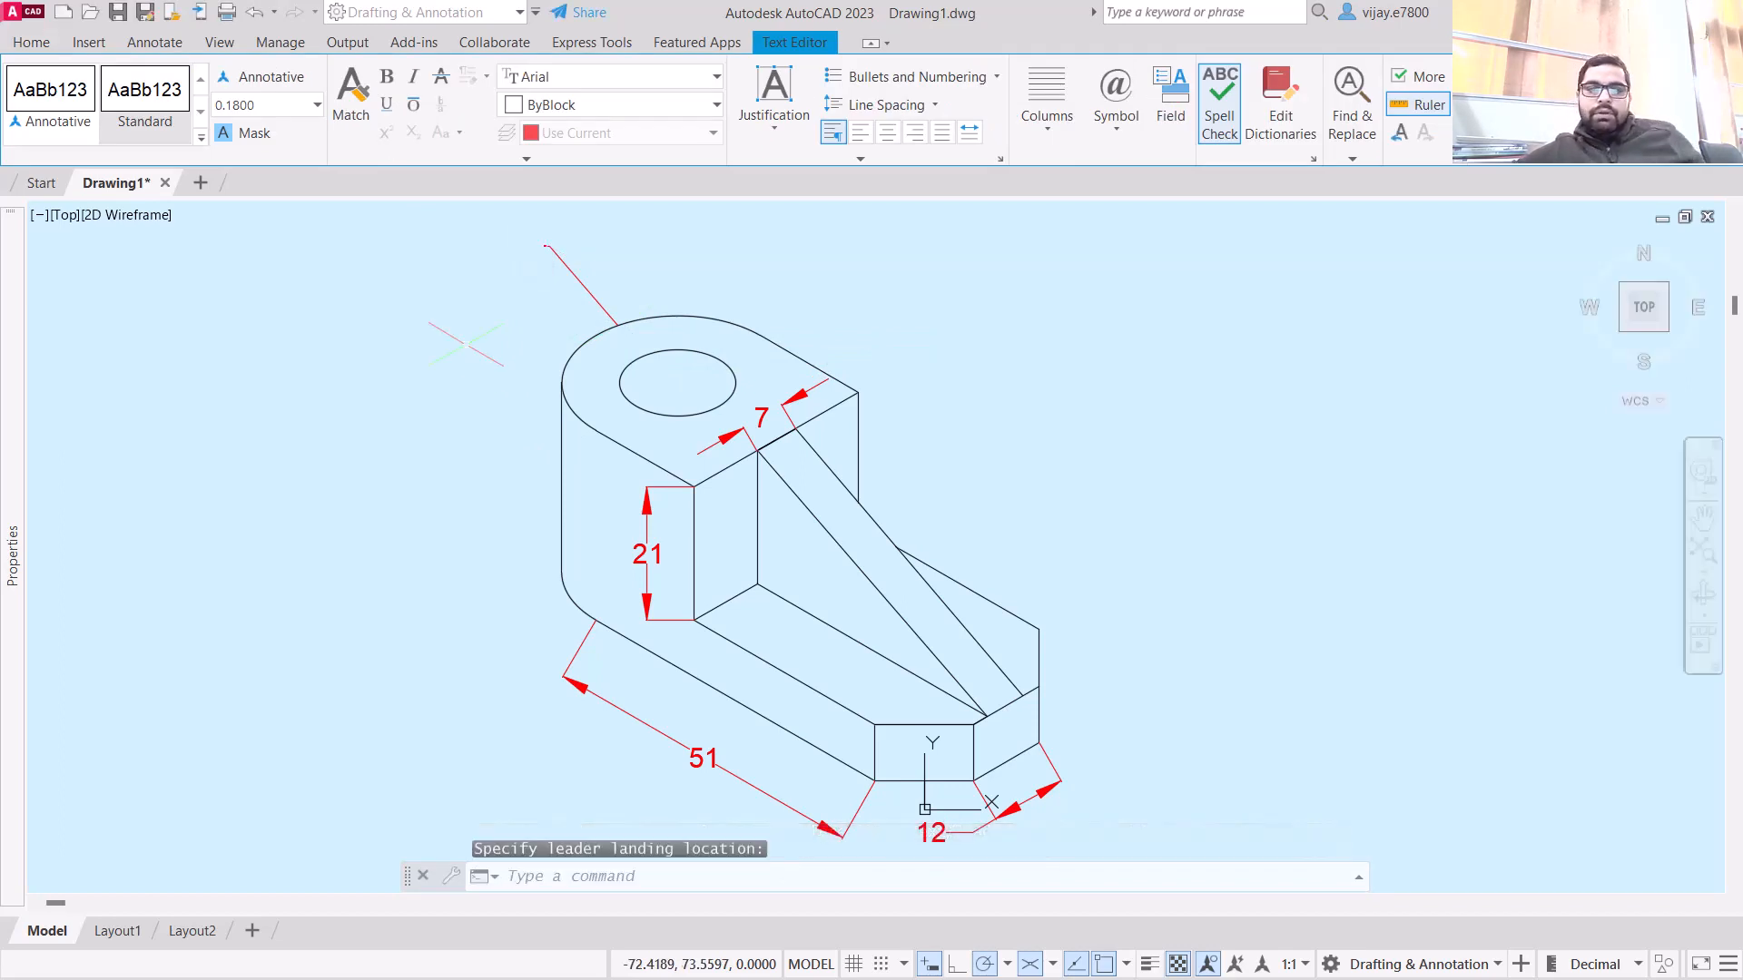
scroll(531, 238, up, 5)
scroll(531, 238, up, 2)
scroll(618, 525, down, 6)
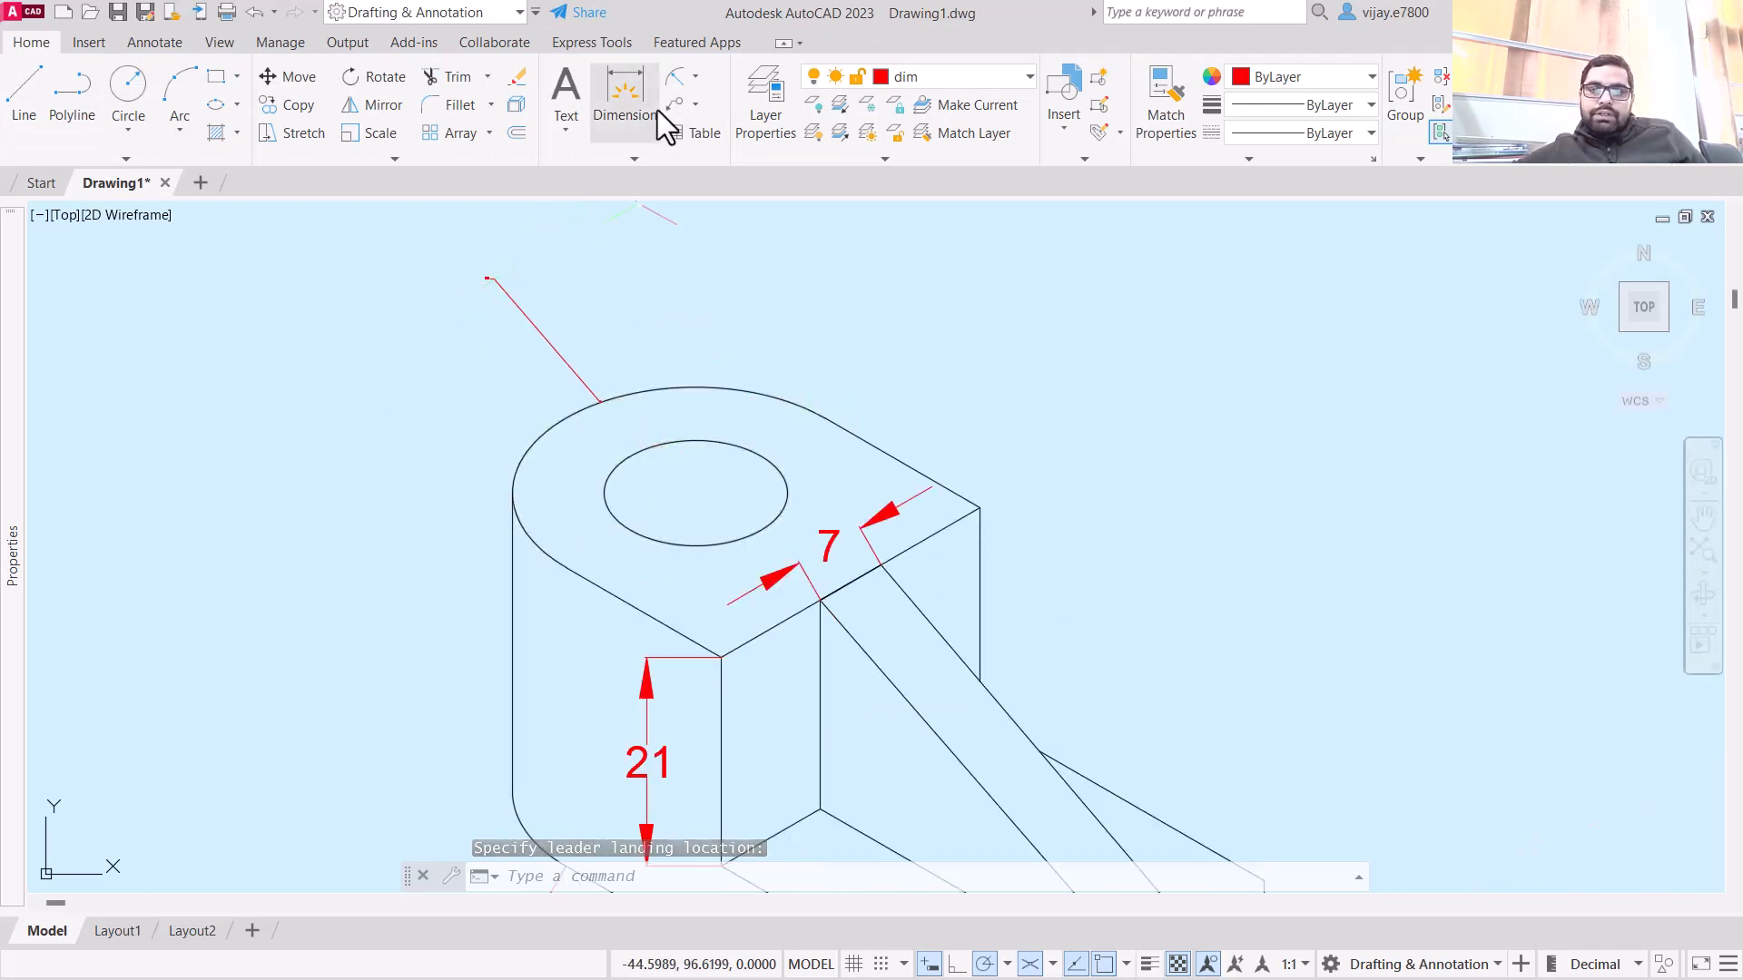
- Add a leader labelled R7.5 pointing to the edge of the hole in the upright's top face
click(681, 113)
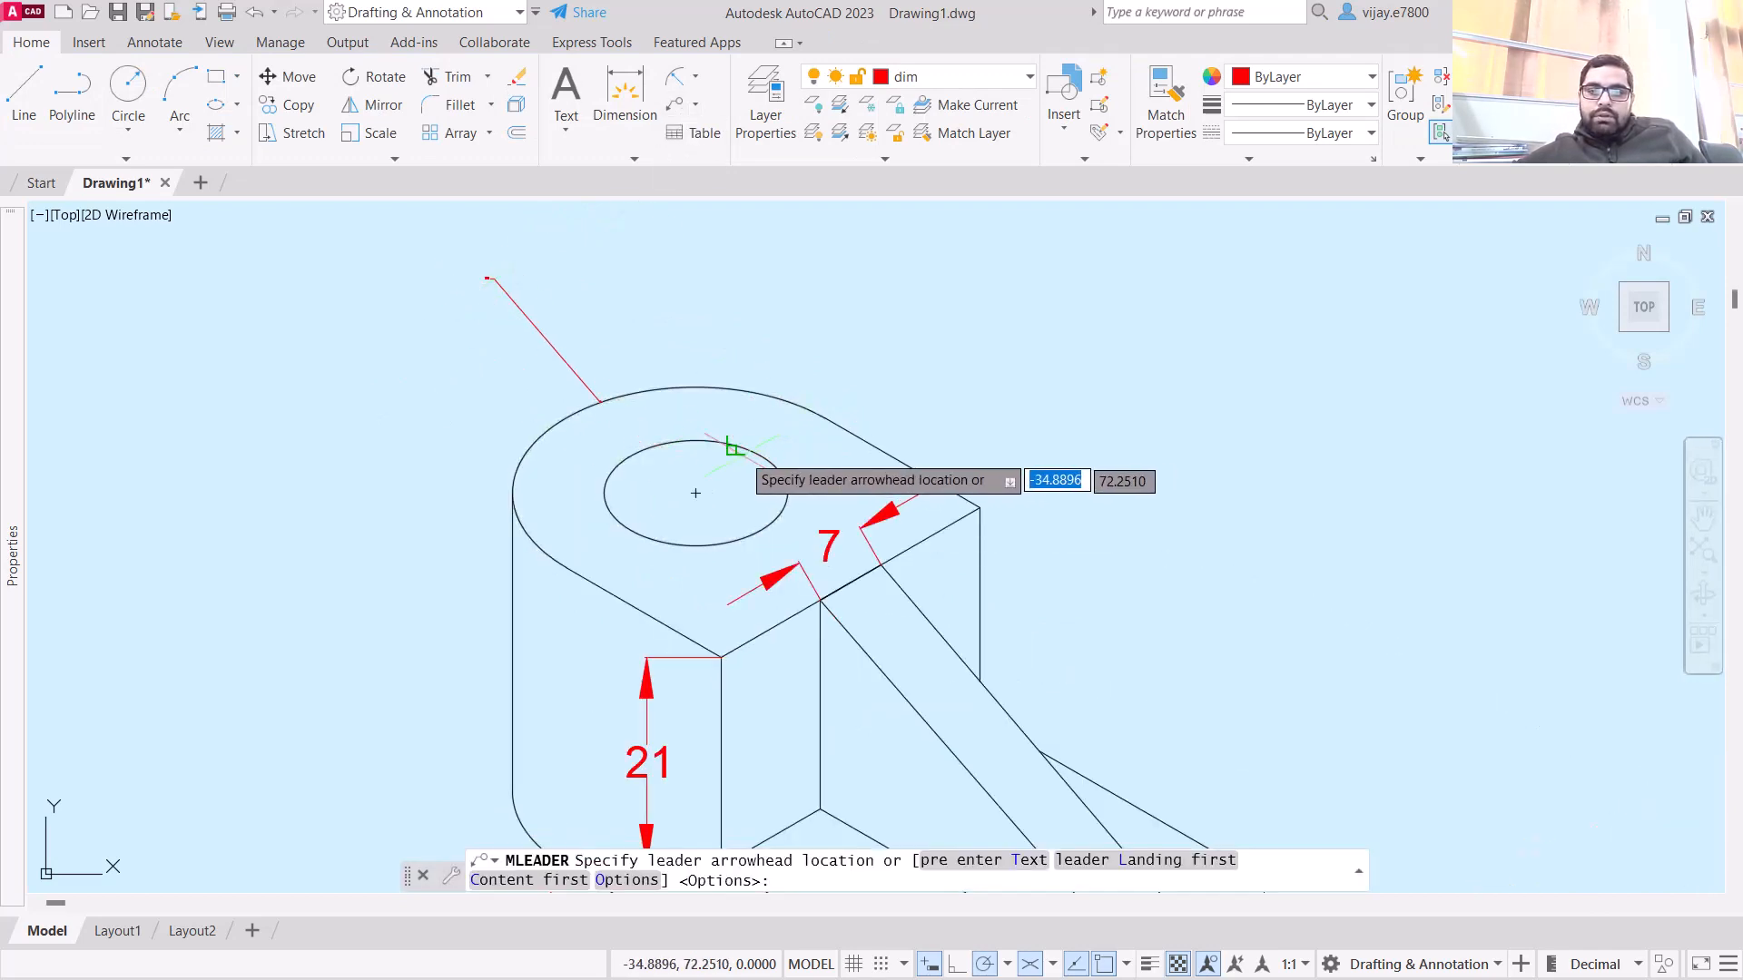
click(735, 446)
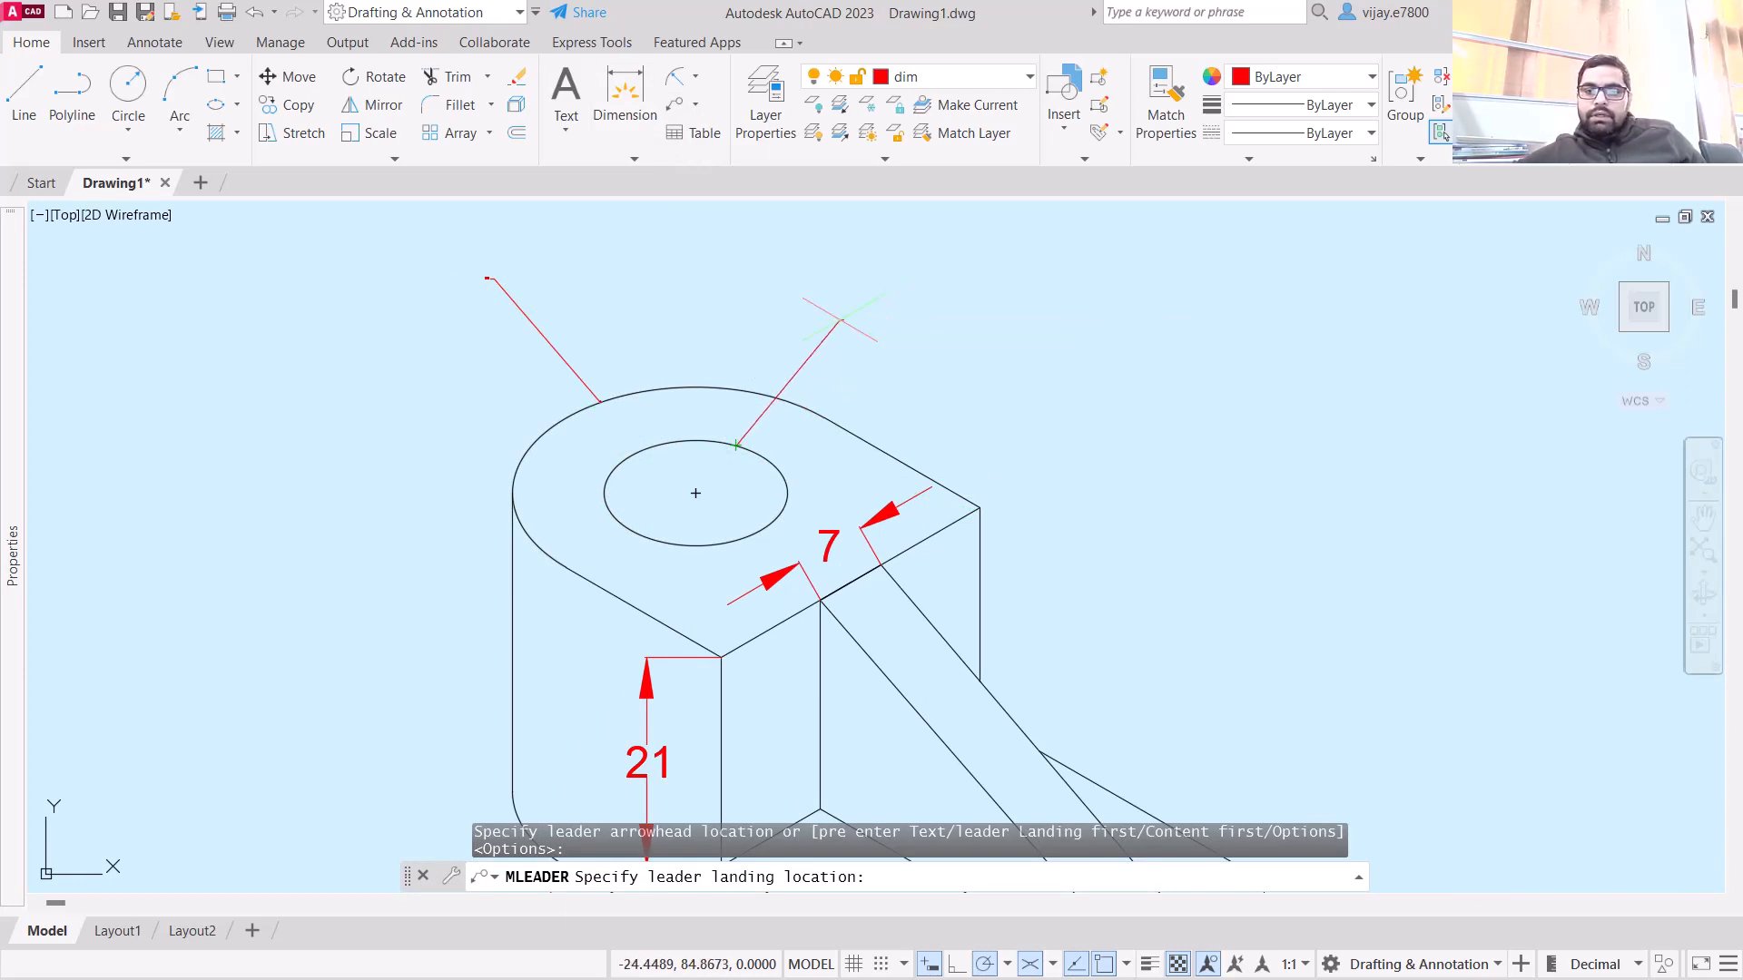
text(R7.5)
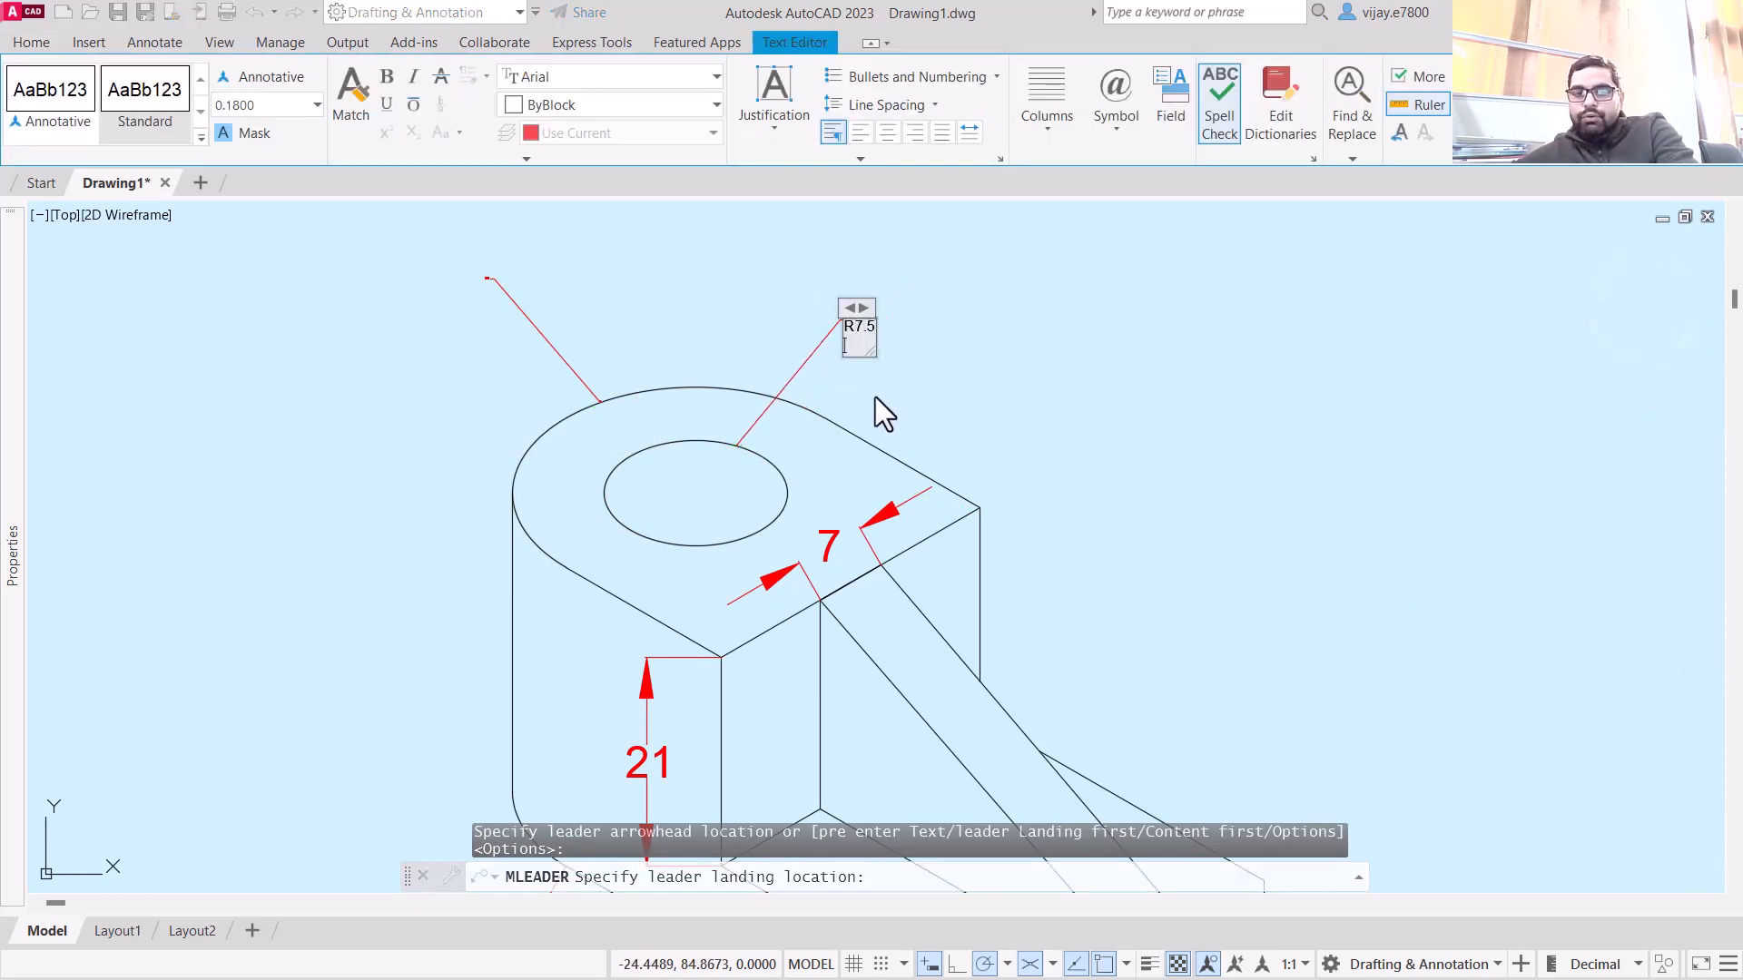
click(875, 396)
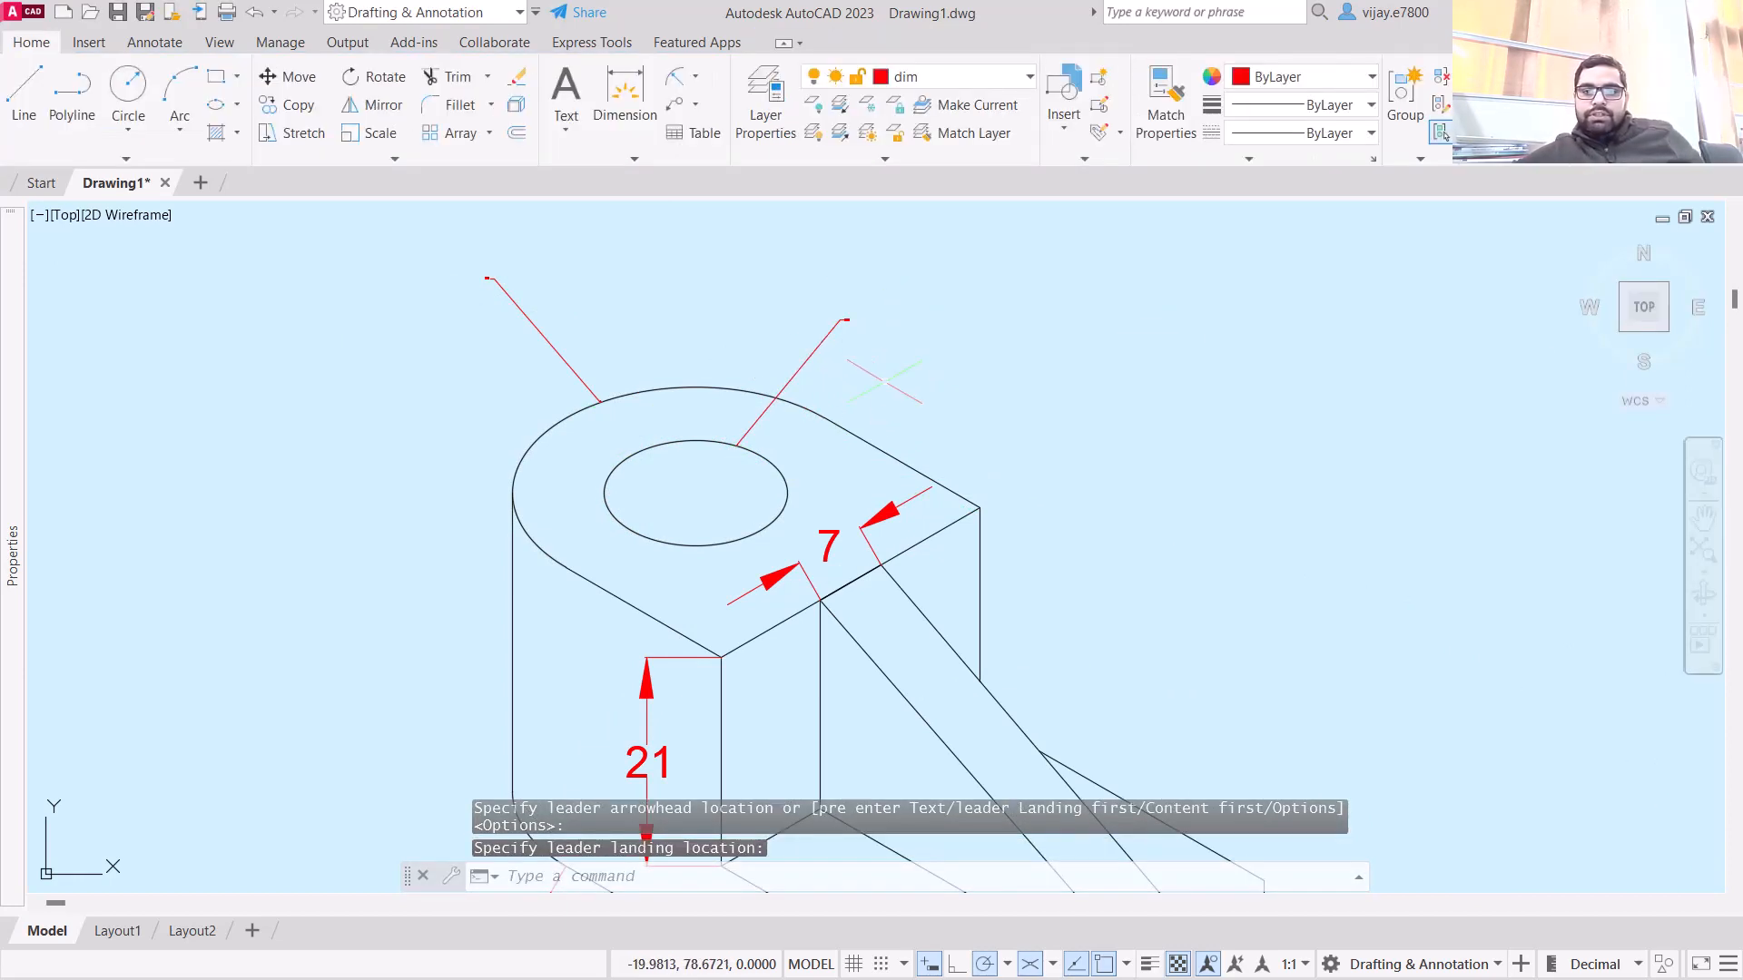
scroll(644, 519, down, 2)
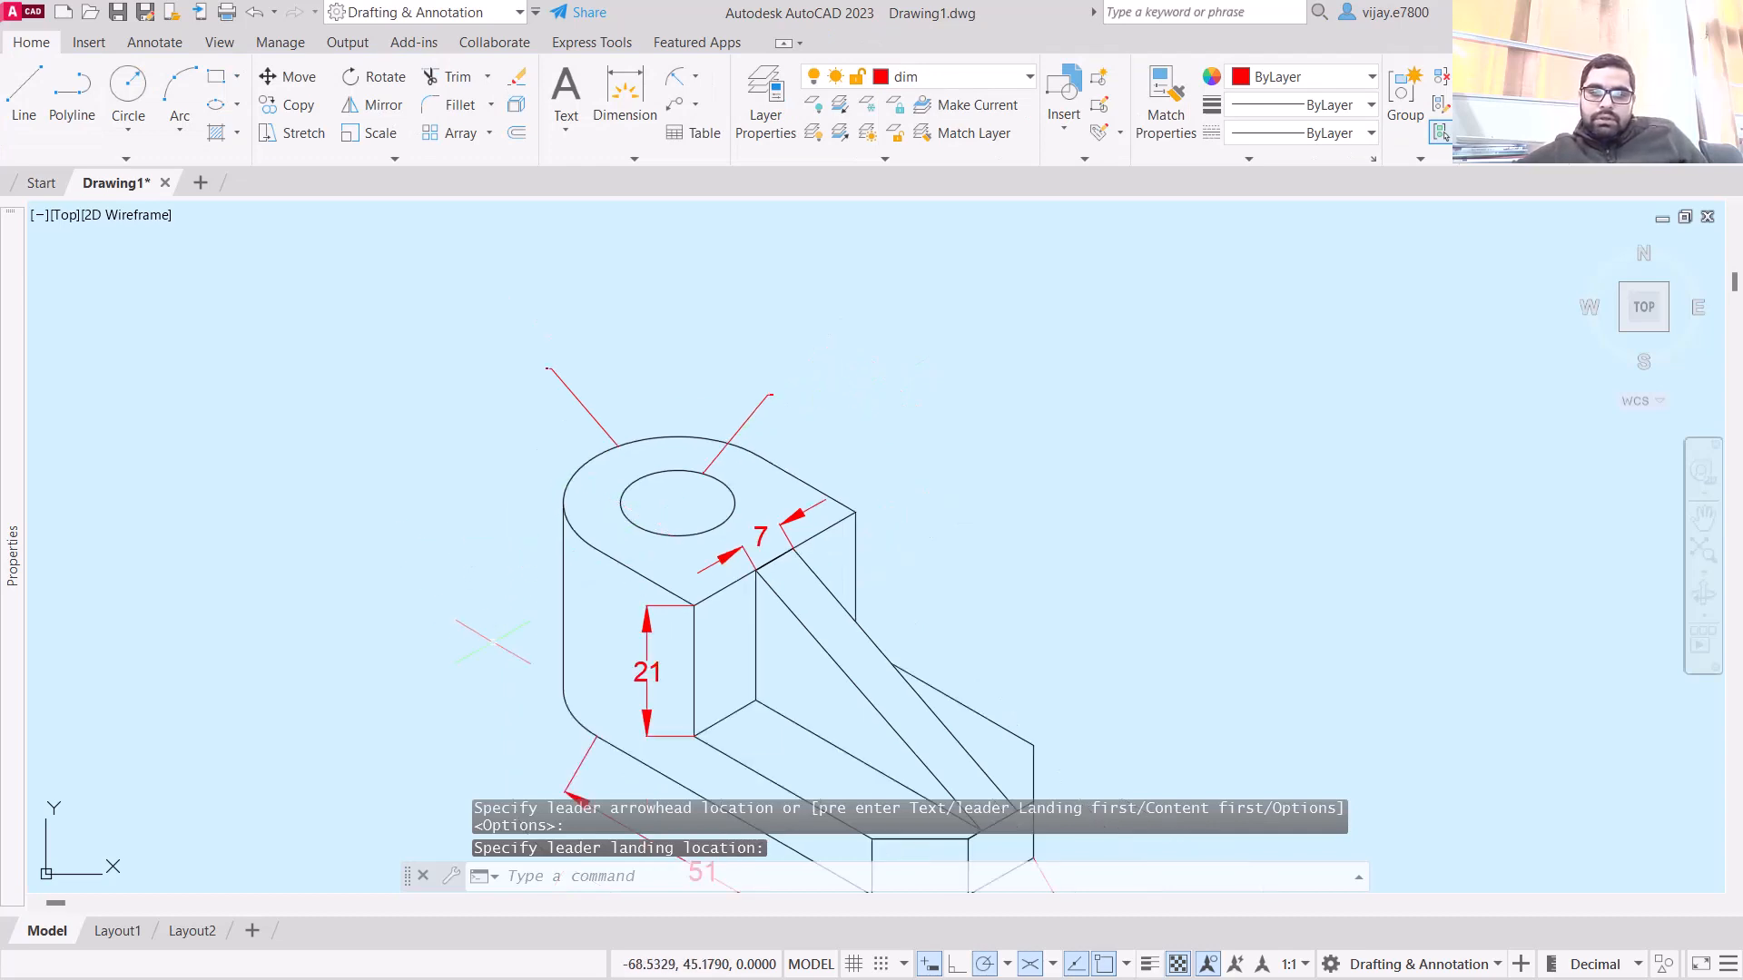
- Try an aligned dimension from the chamfer's upper corner to the base's theoretical upper corner, and undo it
middle_drag(453, 593, 594, 454)
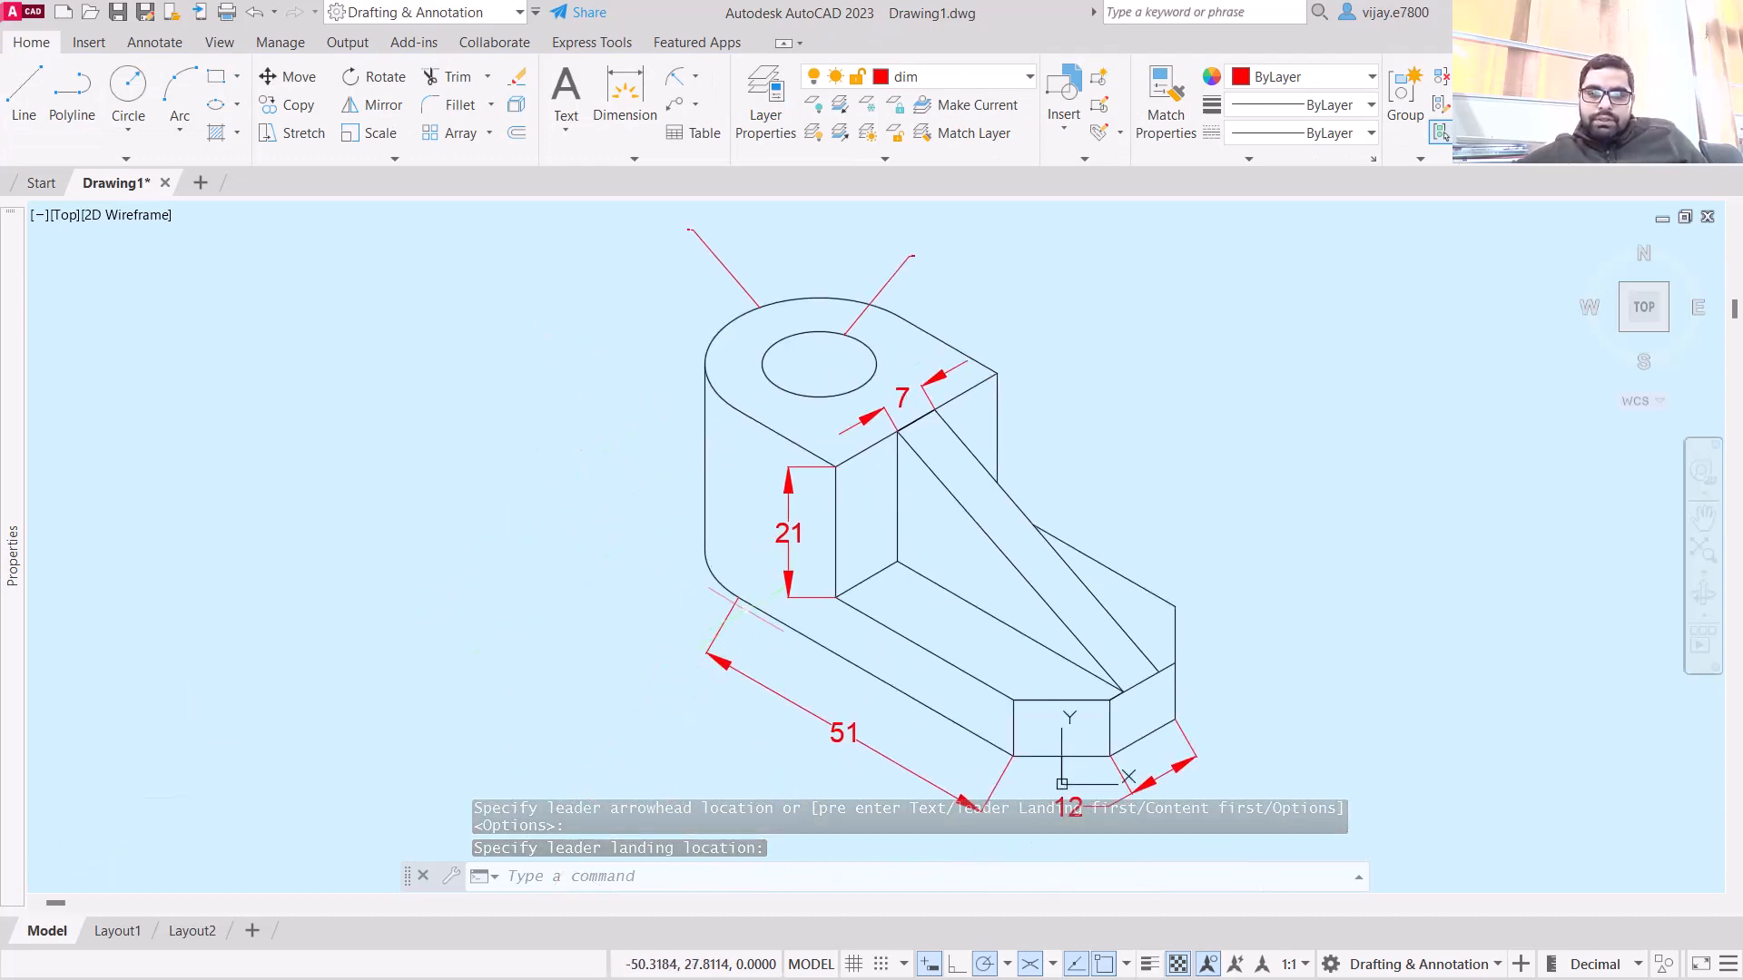
middle_drag(934, 627, 792, 531)
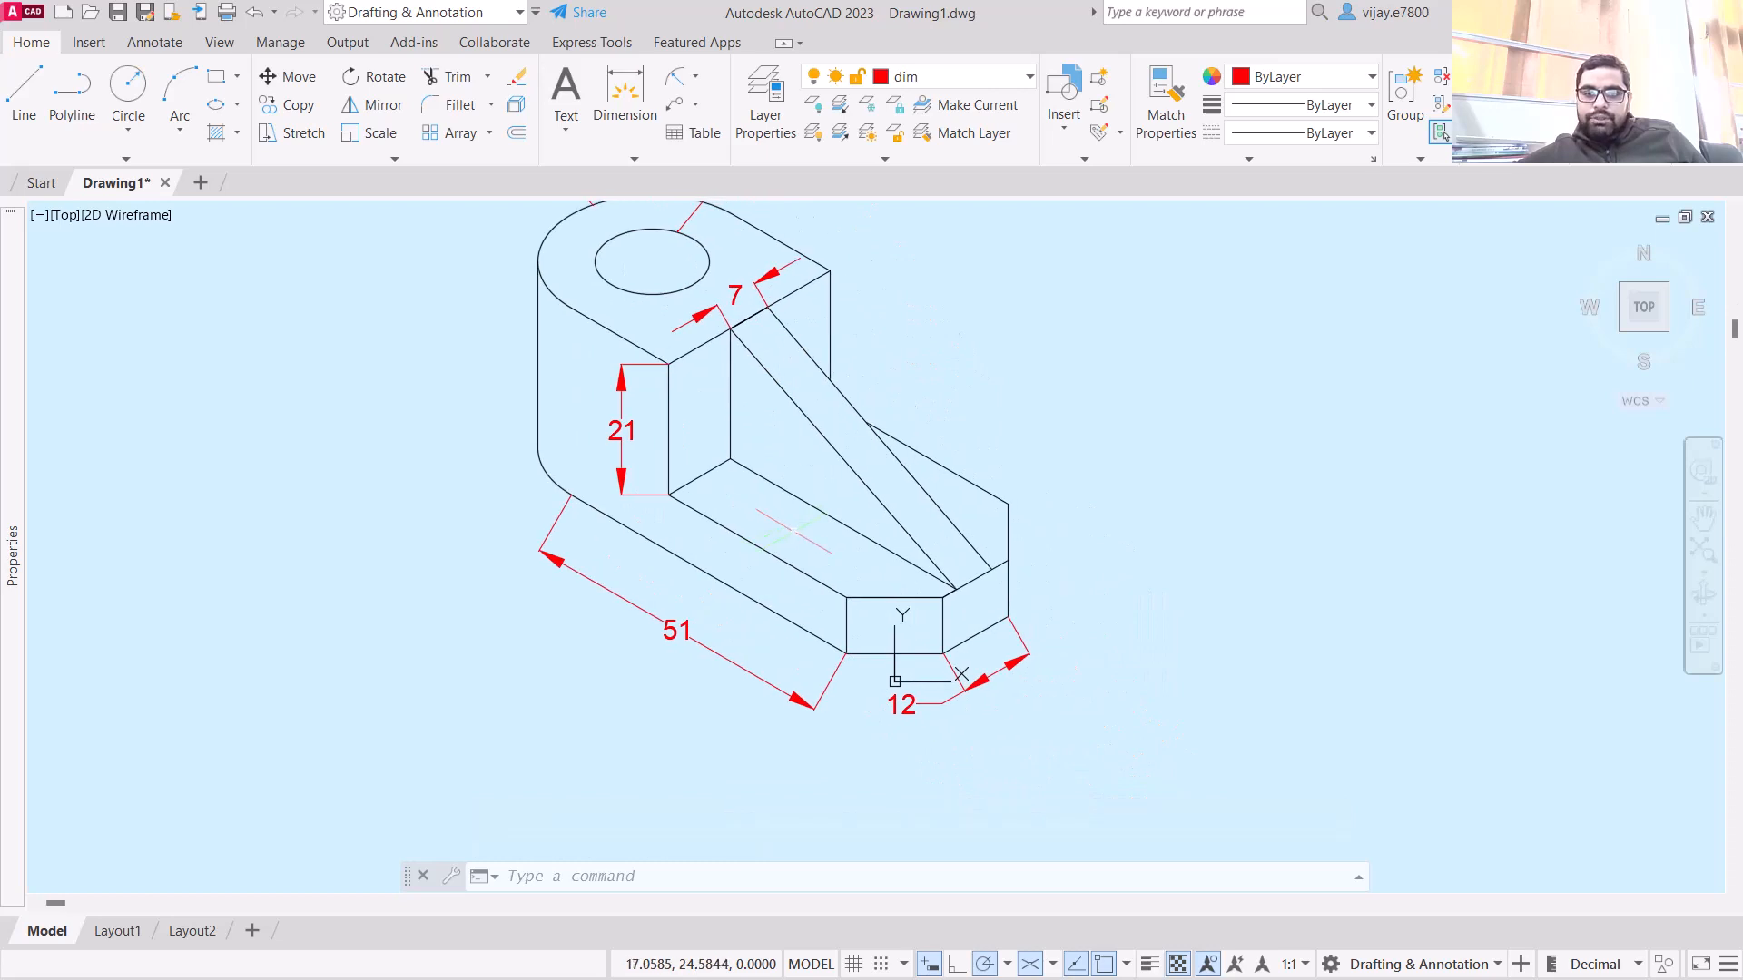
click(695, 77)
click(683, 149)
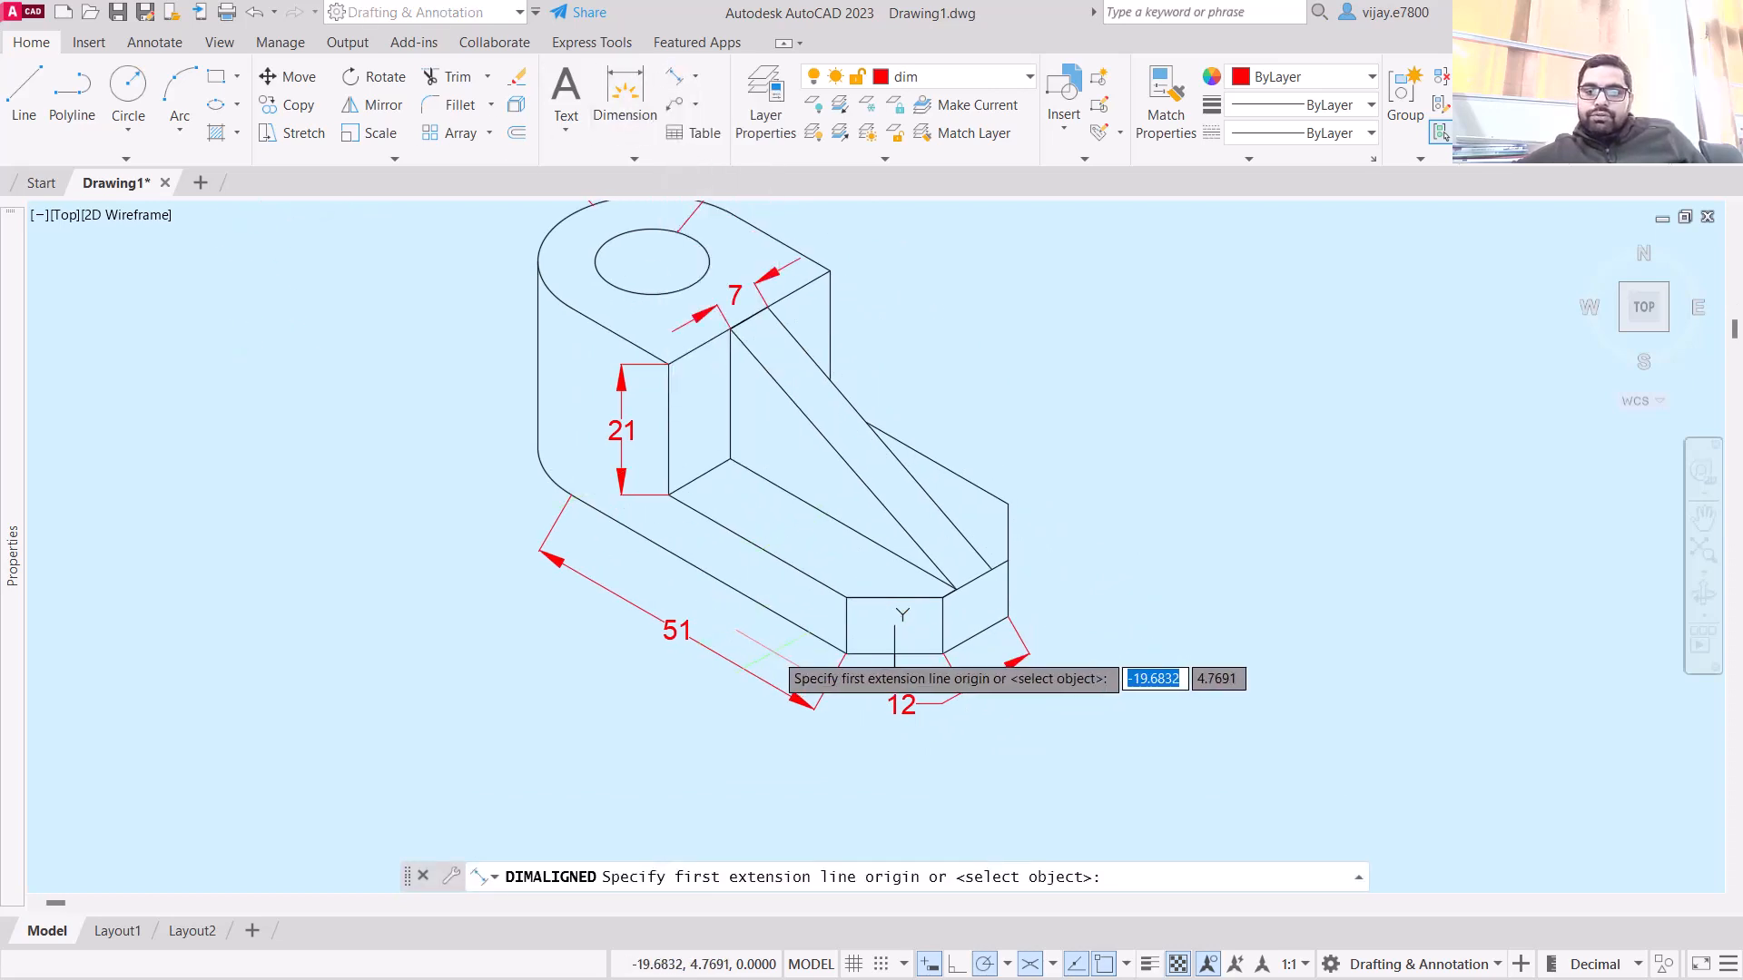
click(846, 598)
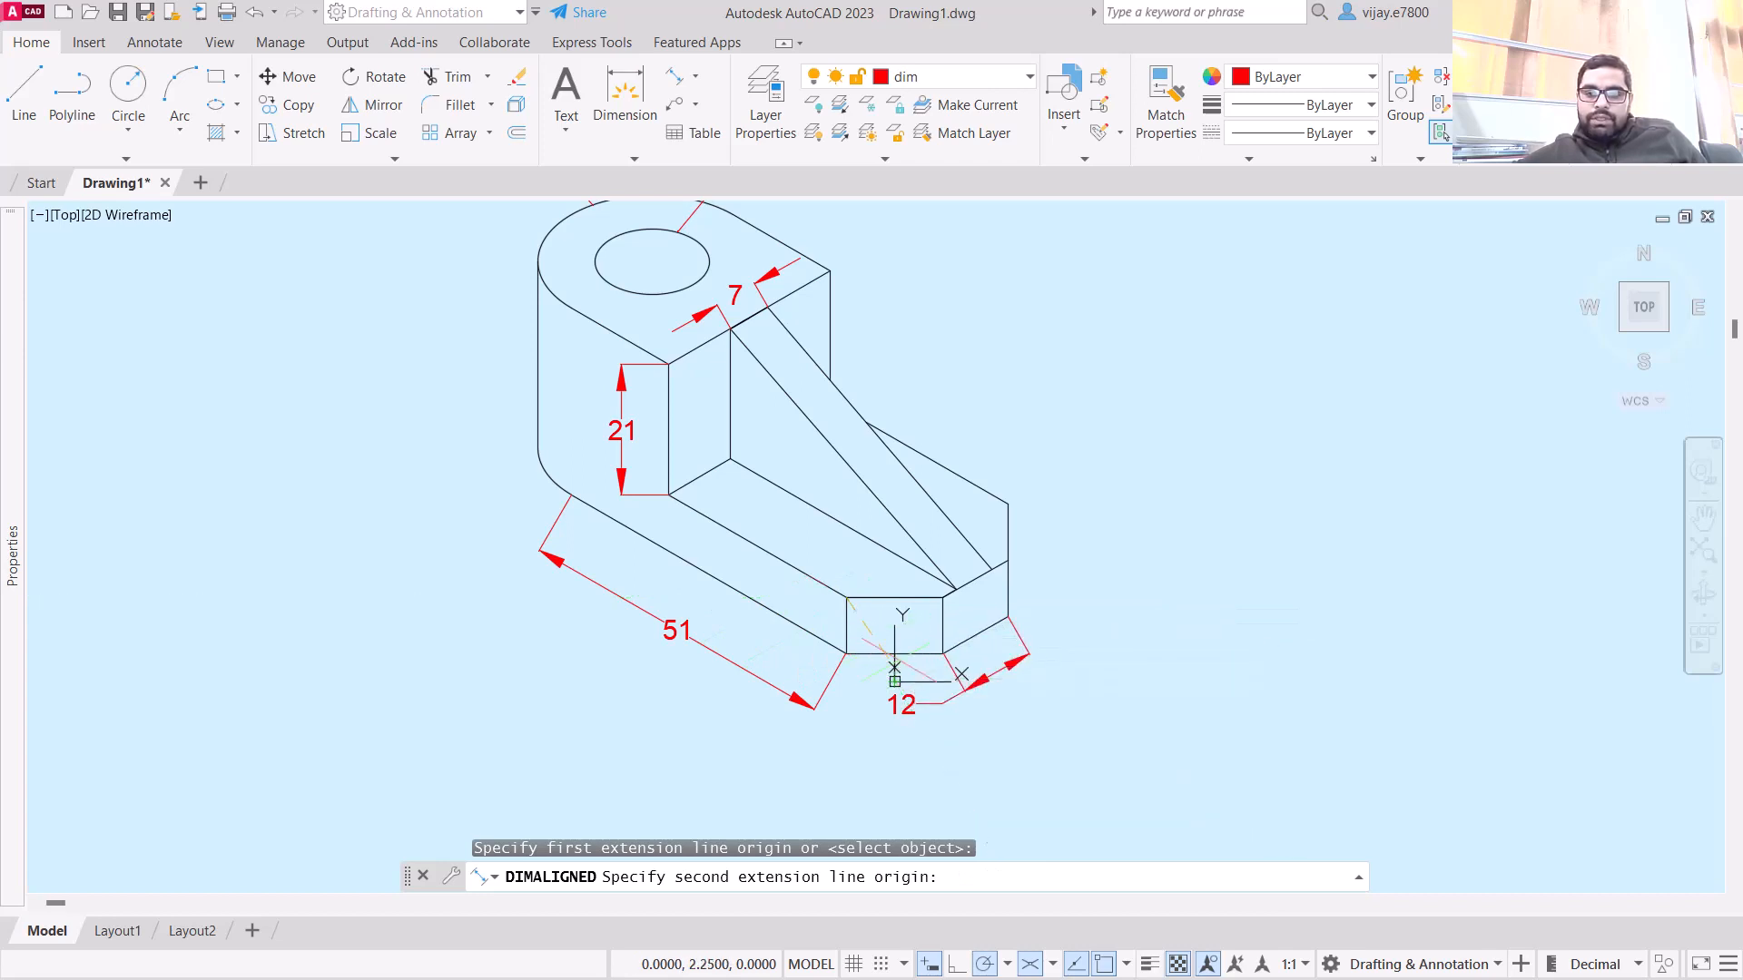
click(894, 626)
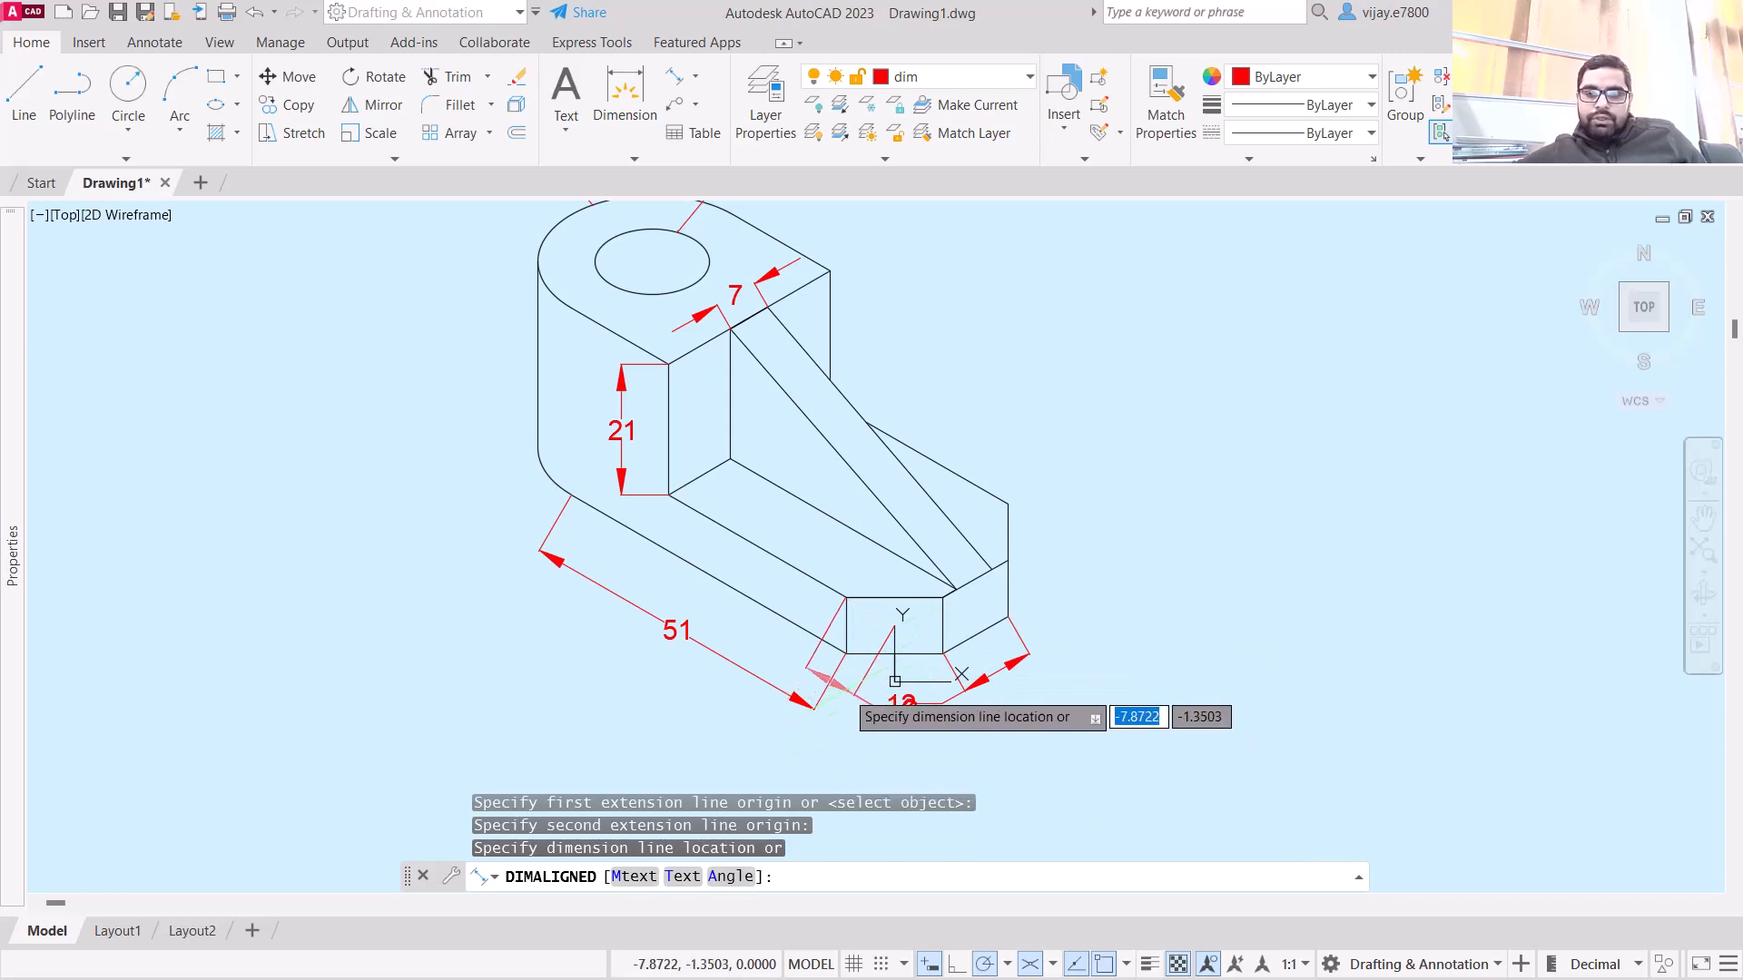
click(894, 681)
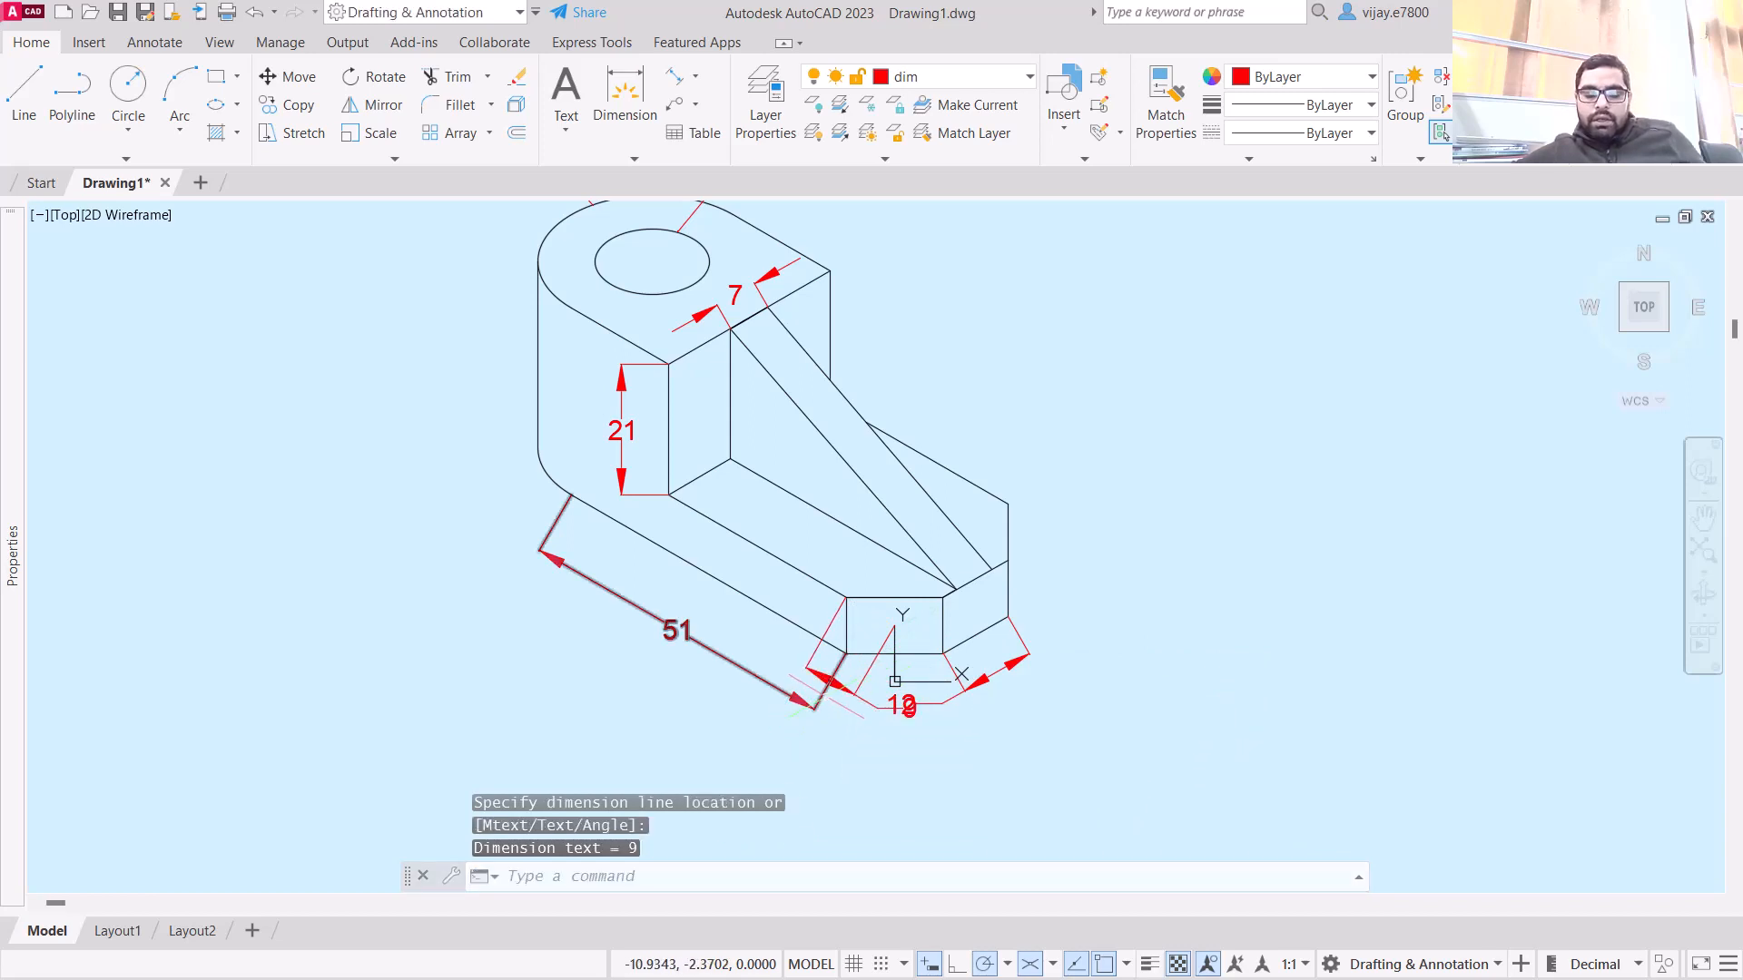
key(ctrl+z)
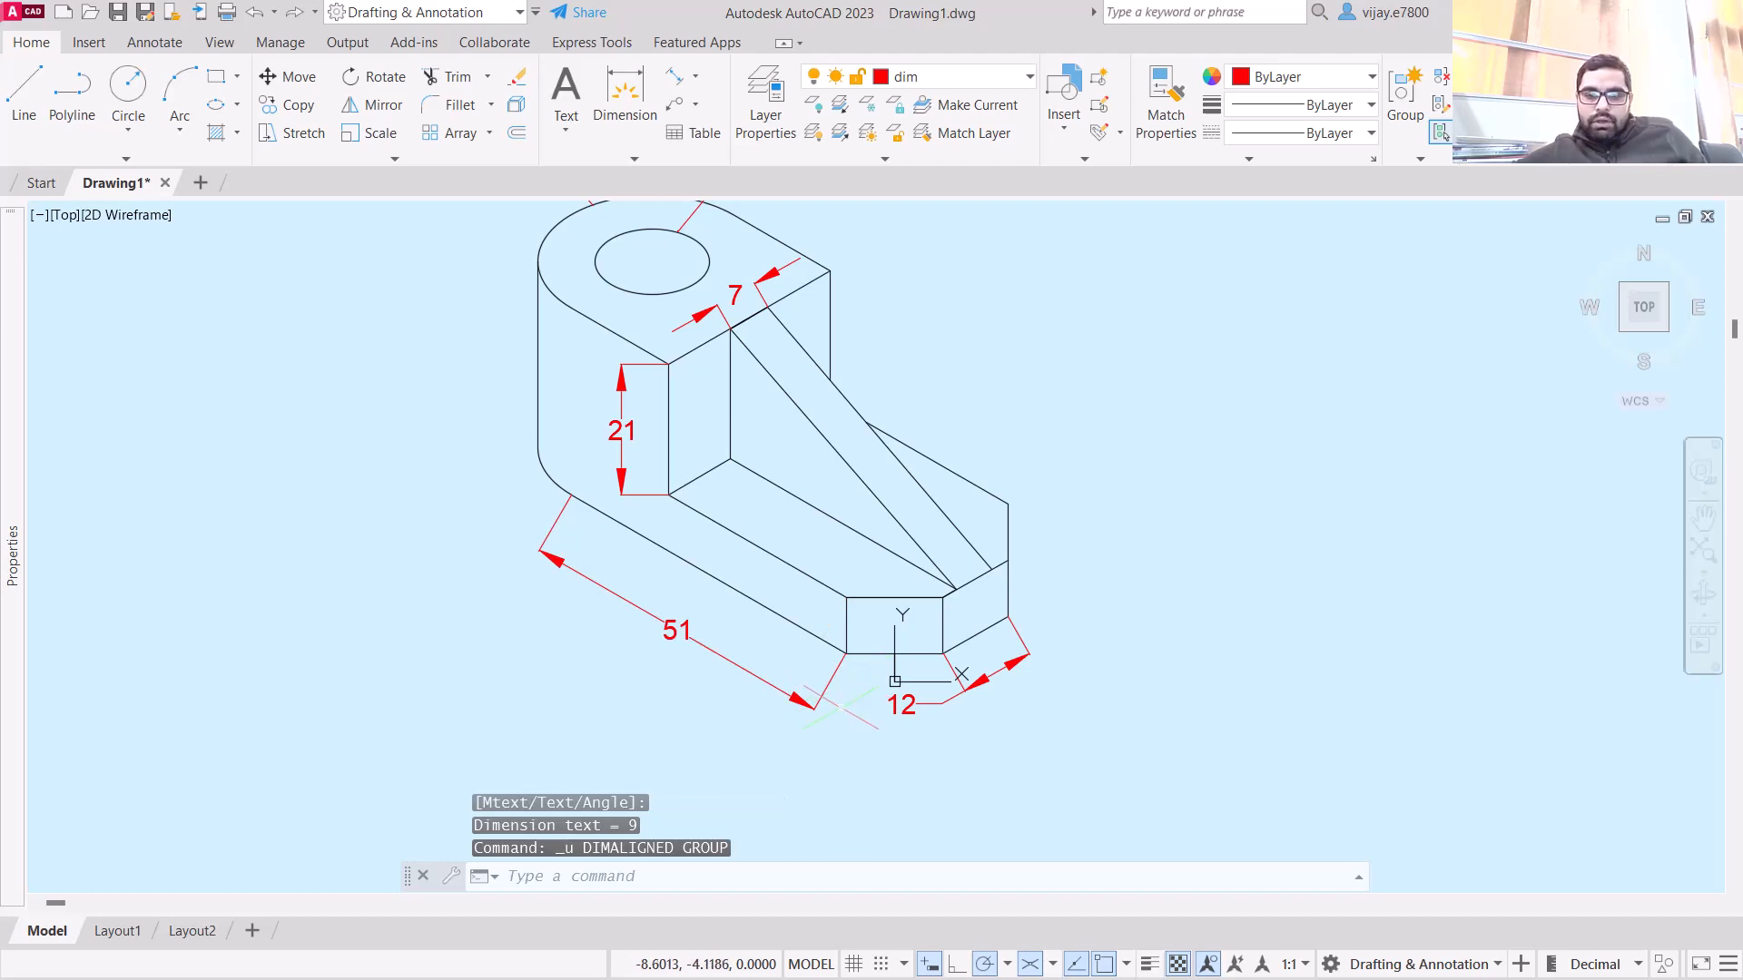
- Add an aligned dimension from the chamfer's lower left corner to the base's theoretical lower corner, in line with the 51 dimension
click(676, 76)
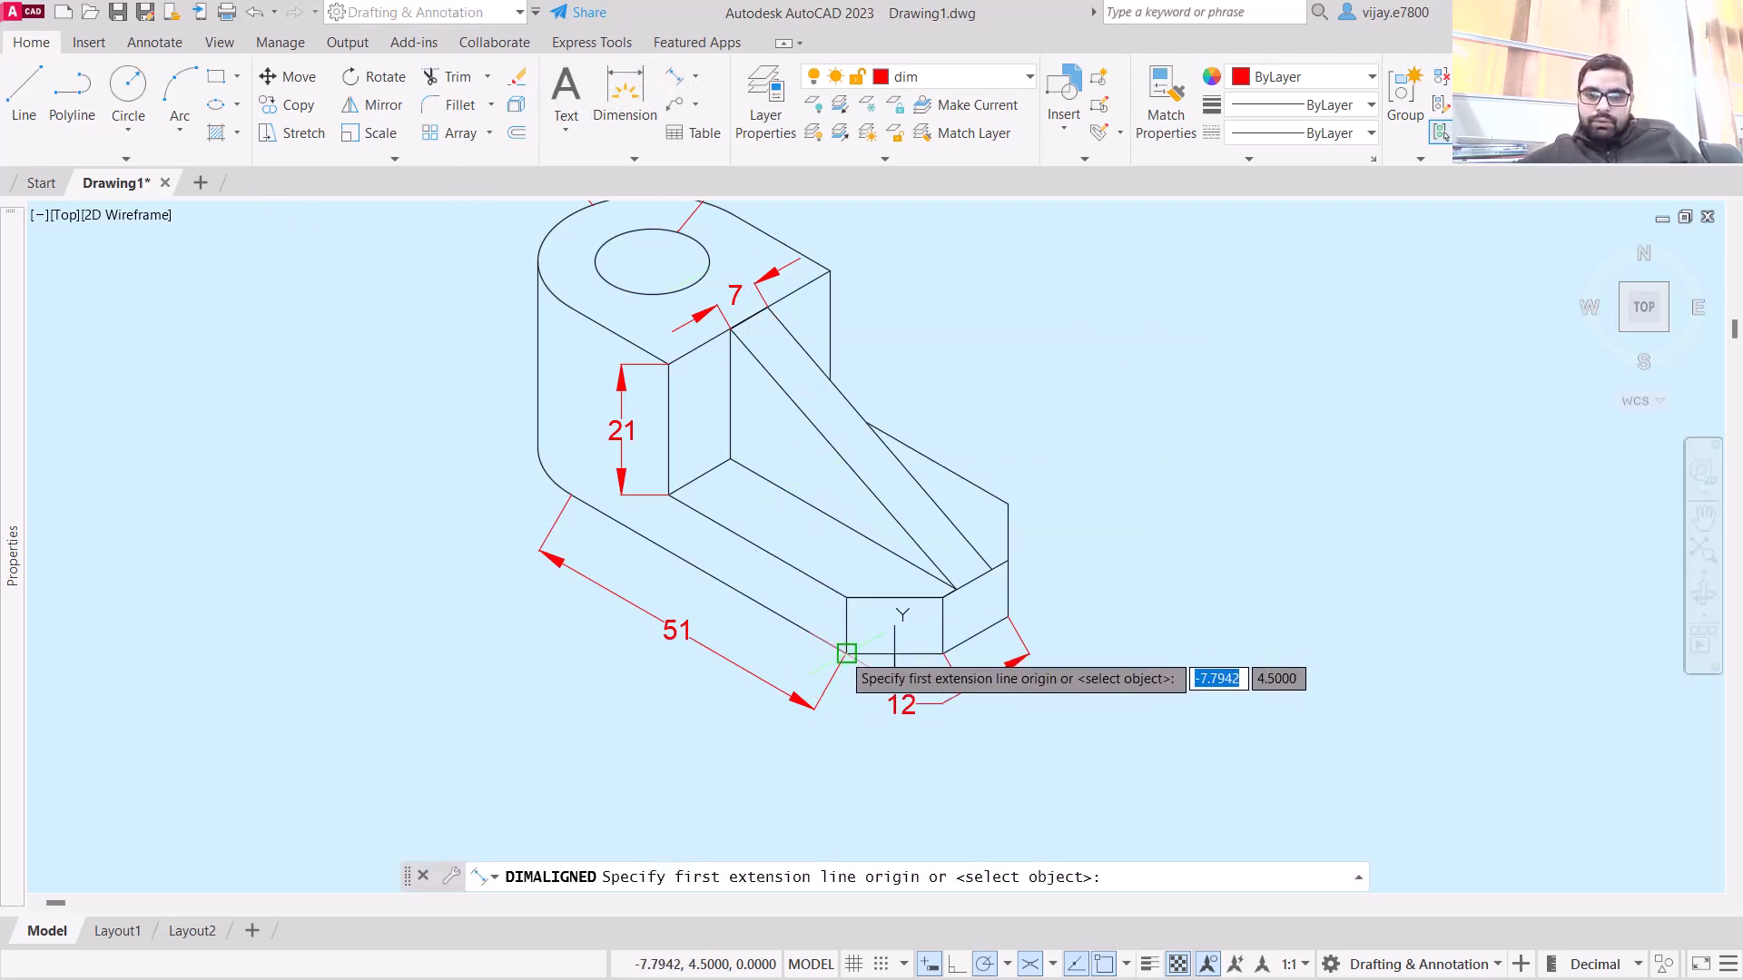
click(846, 652)
click(894, 681)
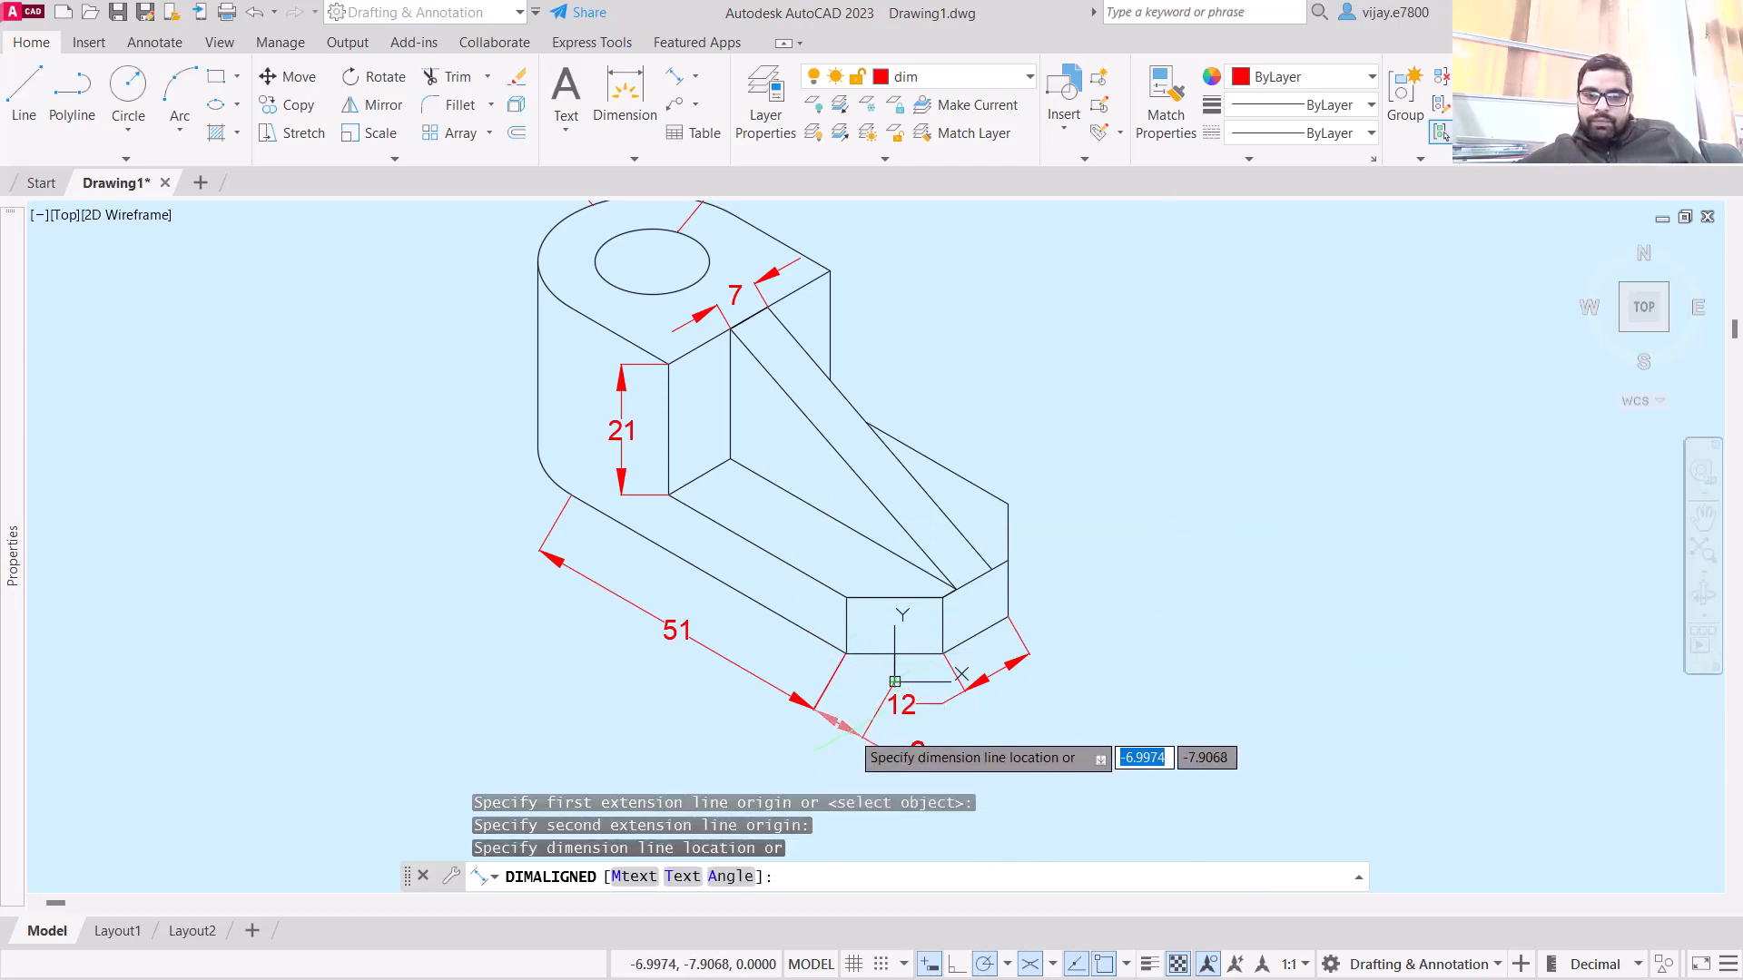
click(895, 681)
- Add an aligned dimension from the base's theoretical lower corner to the chamfer's lower right corner, placed just below the base
right_click(1106, 707)
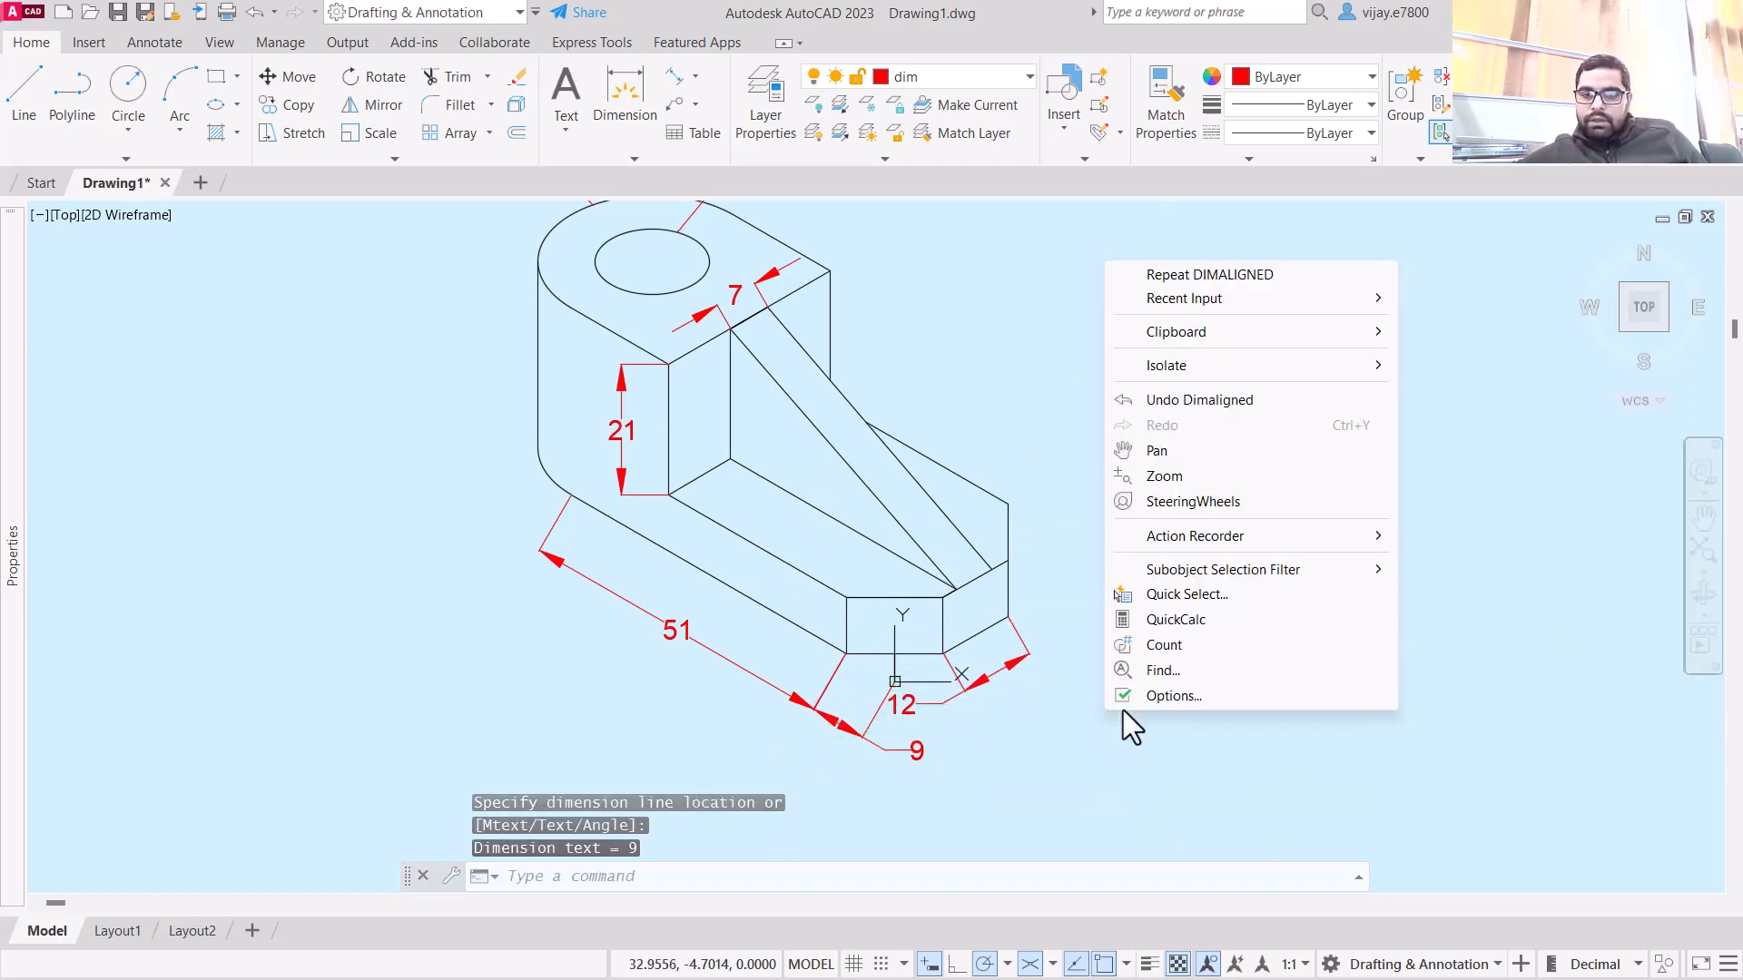
click(1180, 274)
click(894, 683)
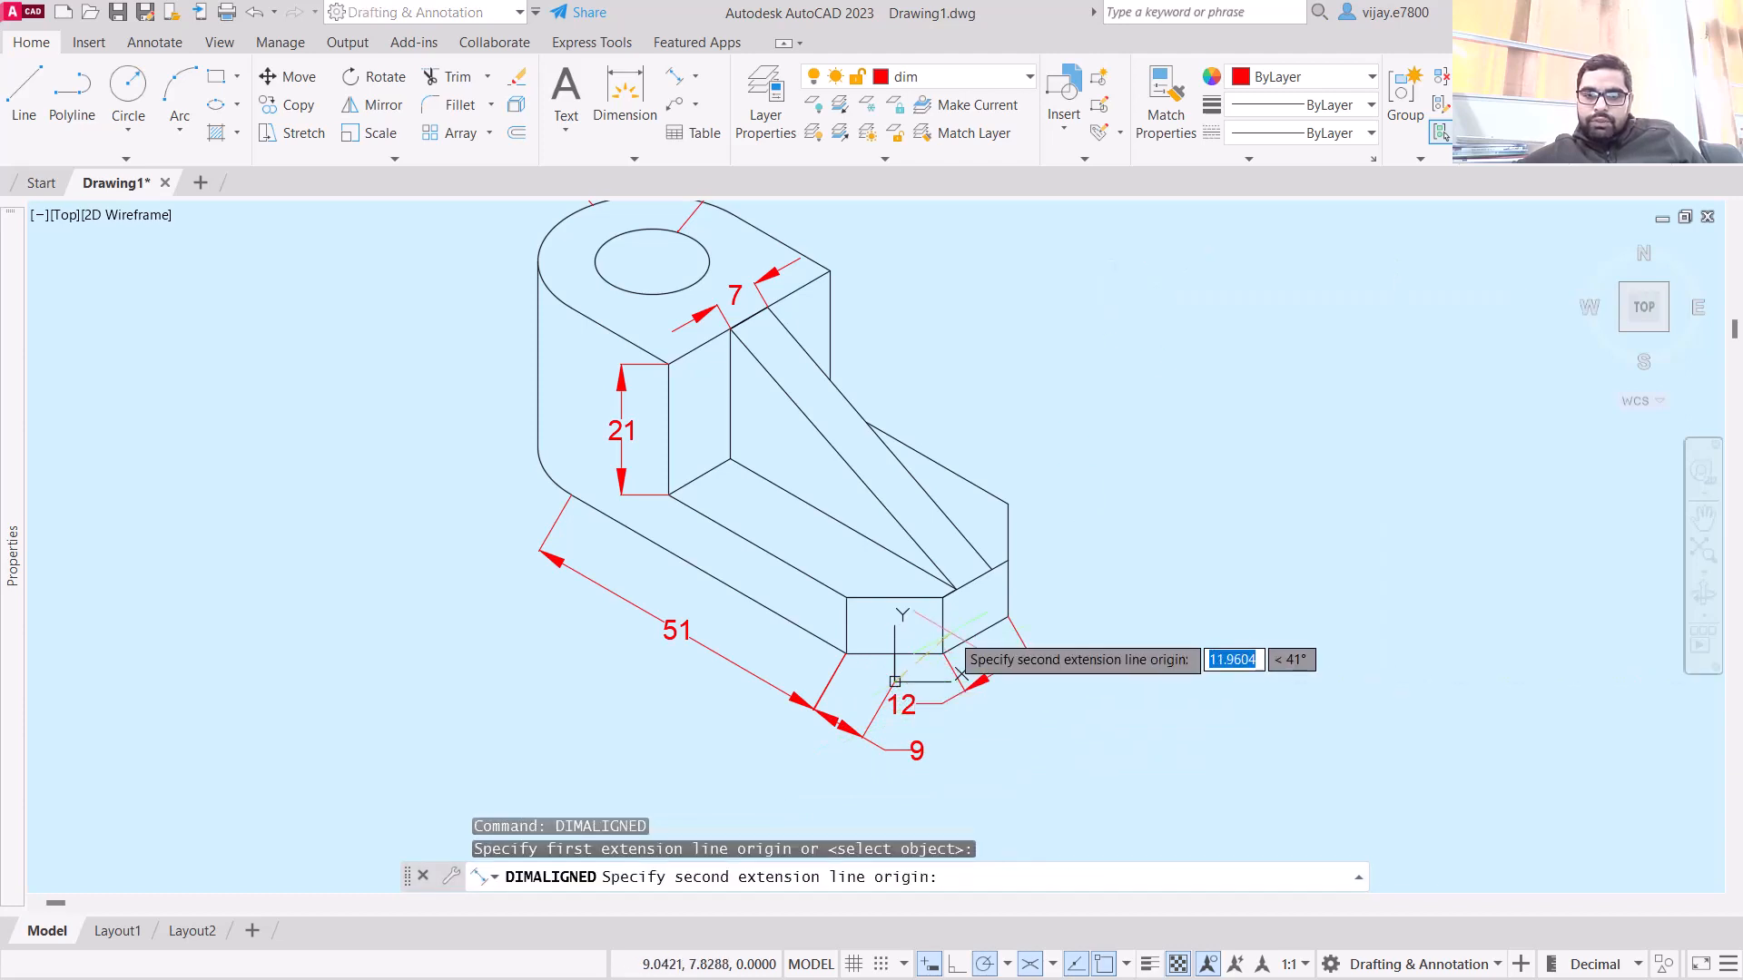
click(943, 654)
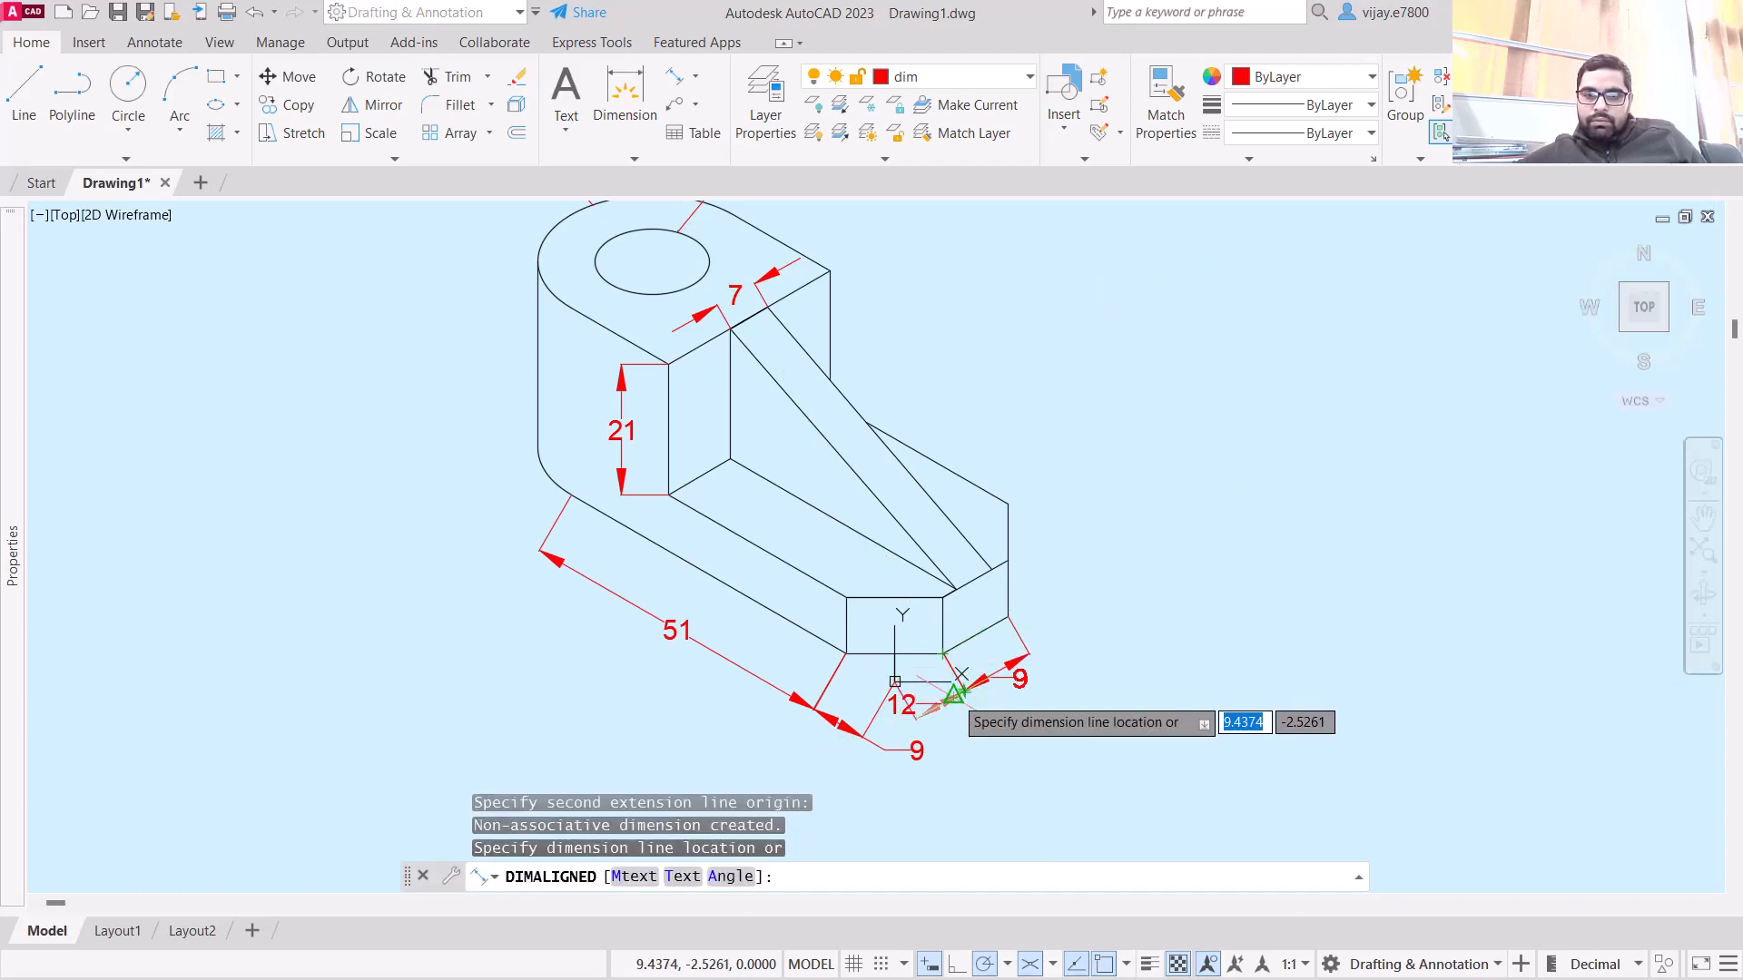
click(962, 674)
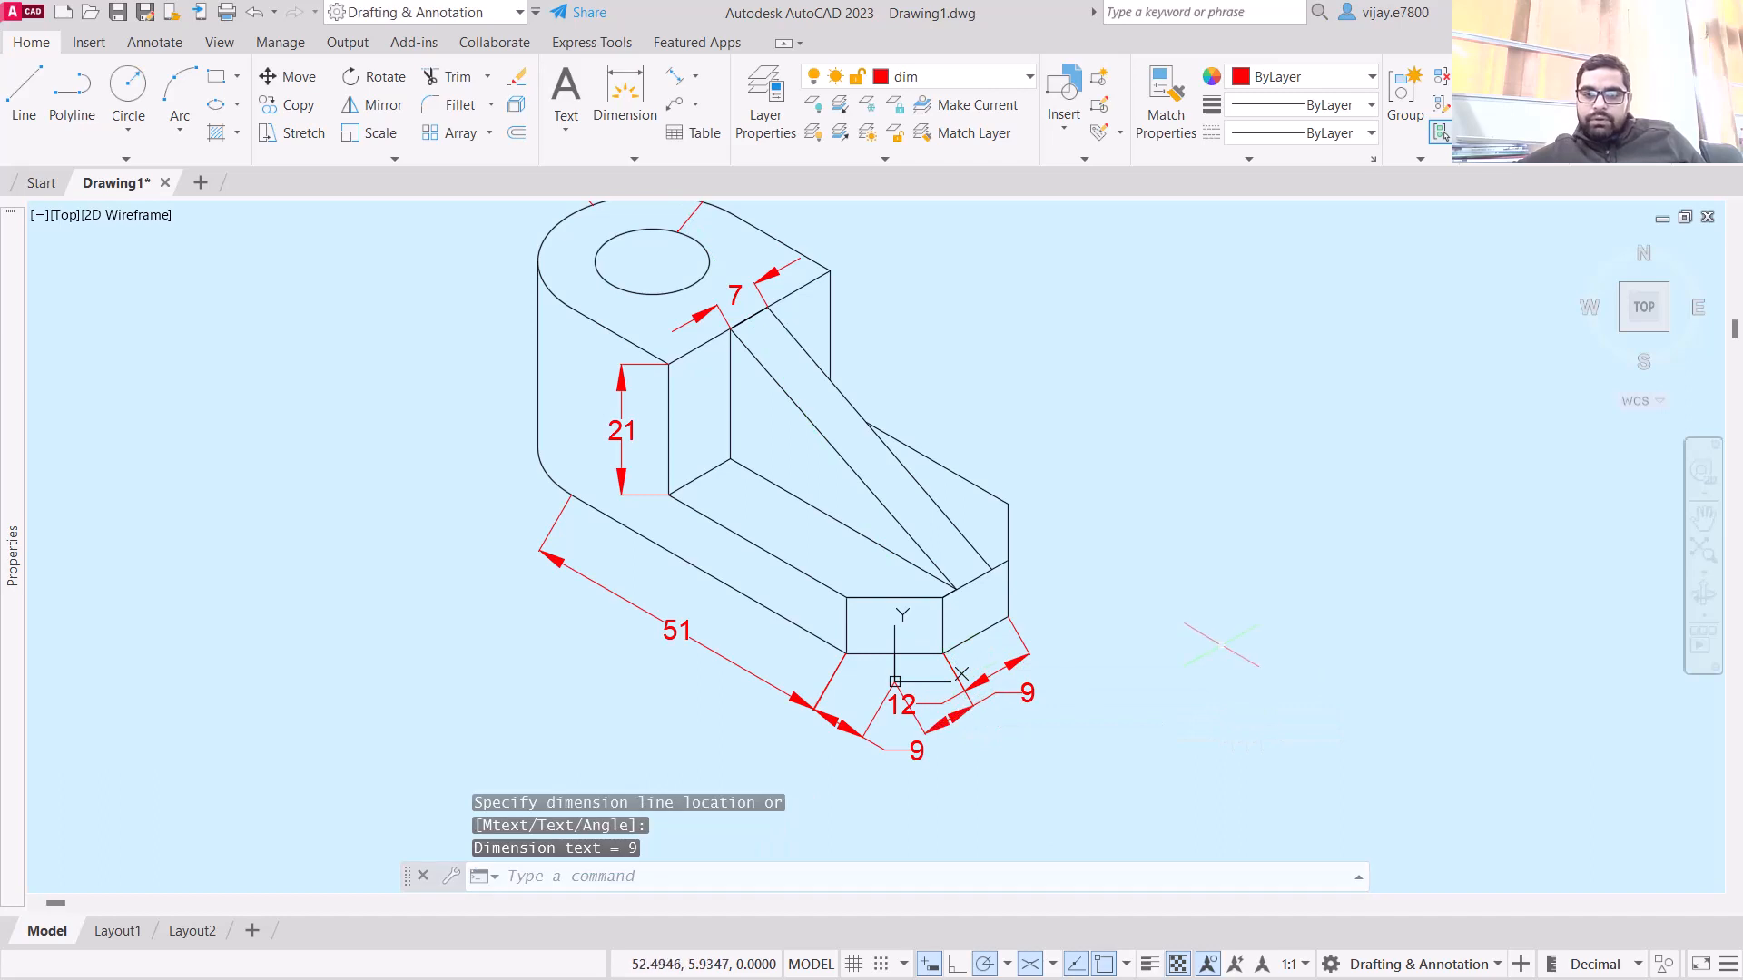
- Add an aligned dimension from the rib's upper right corner to the adjacent end corner of the upright's top face, above that edge
right_click(1225, 648)
click(1307, 210)
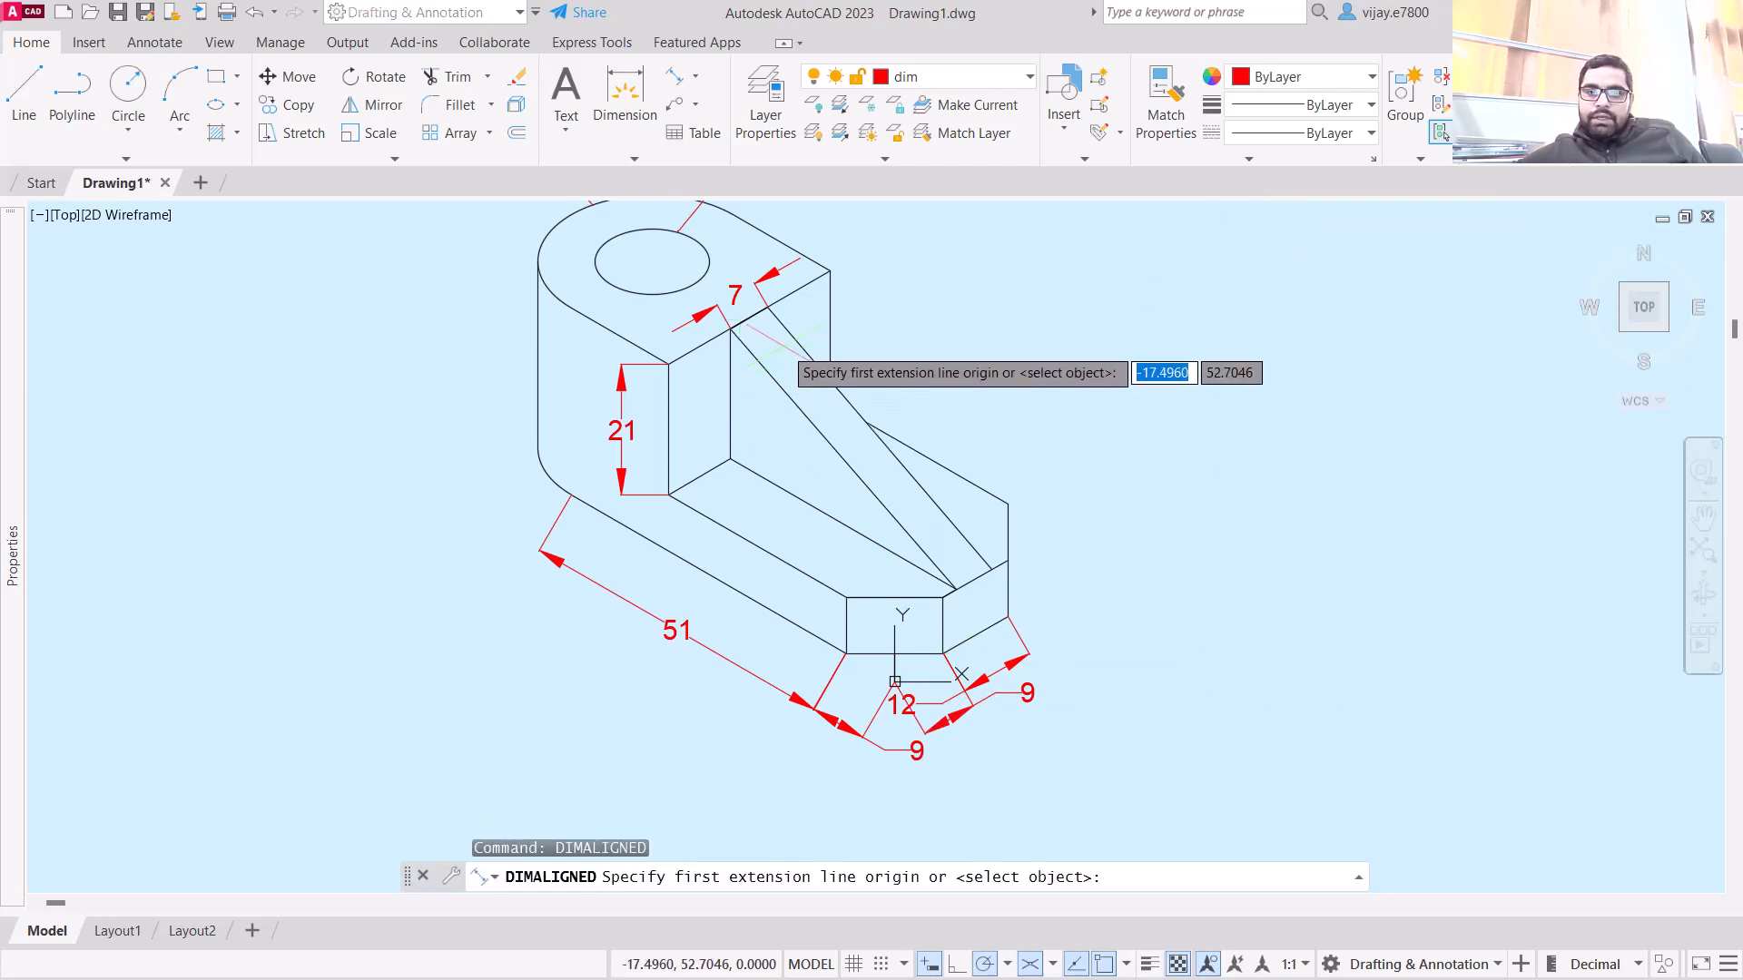
click(767, 307)
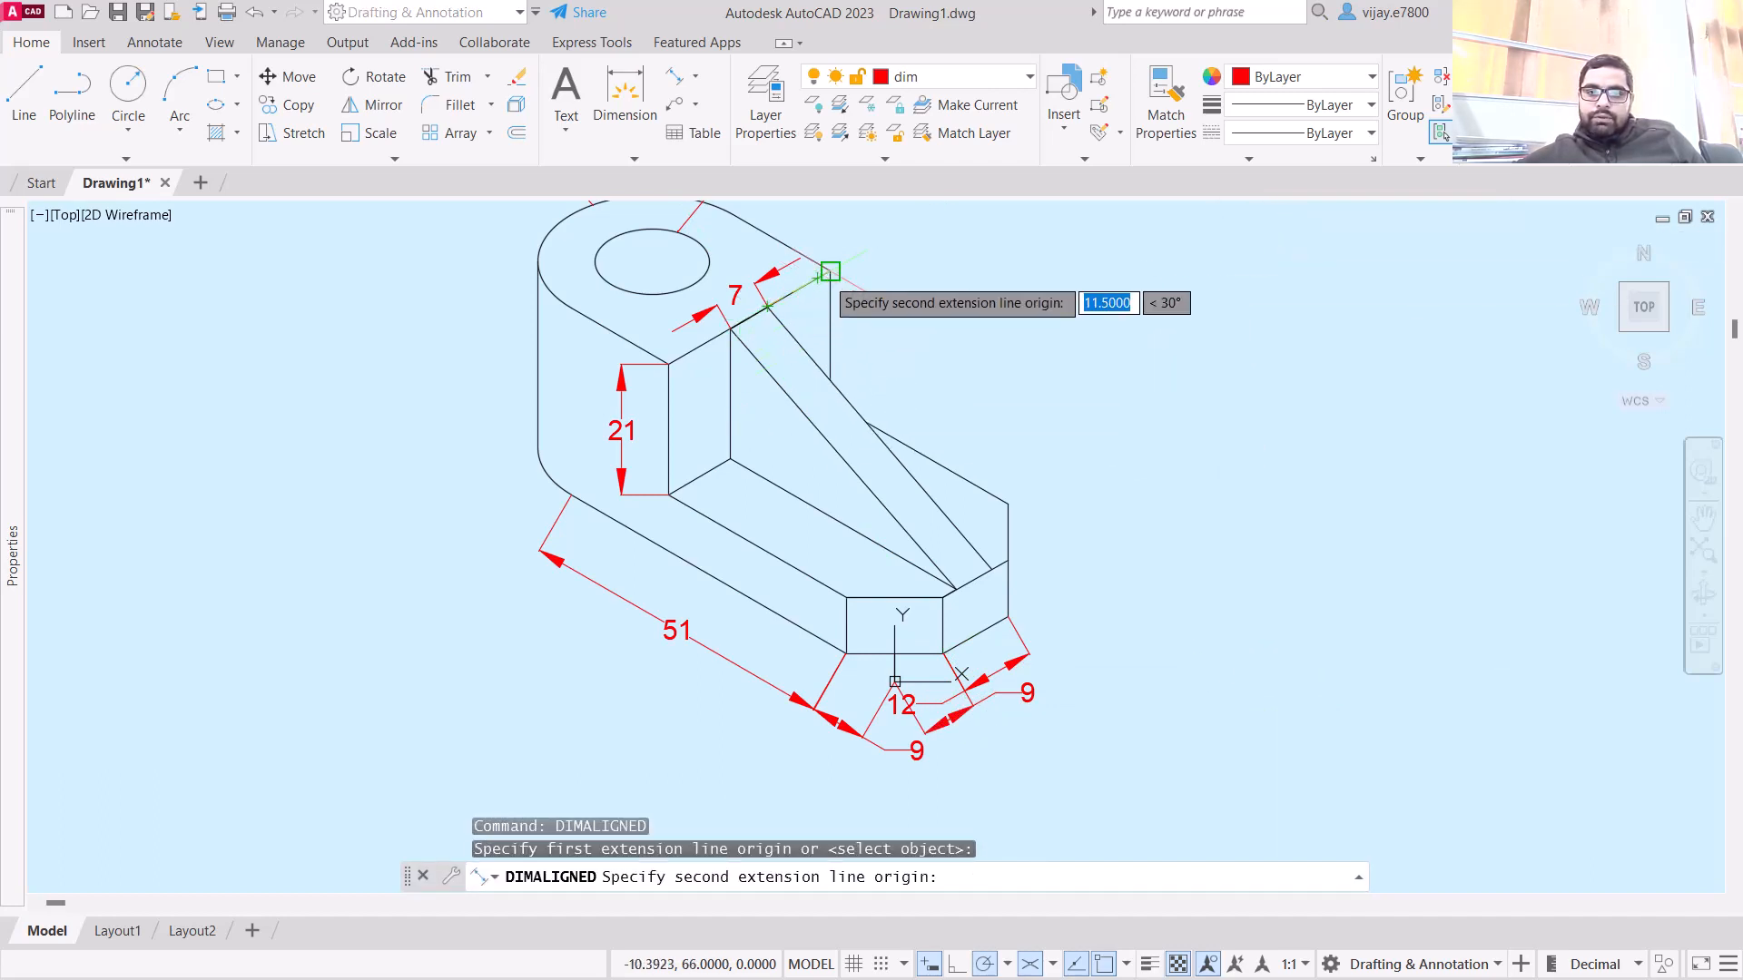
click(829, 270)
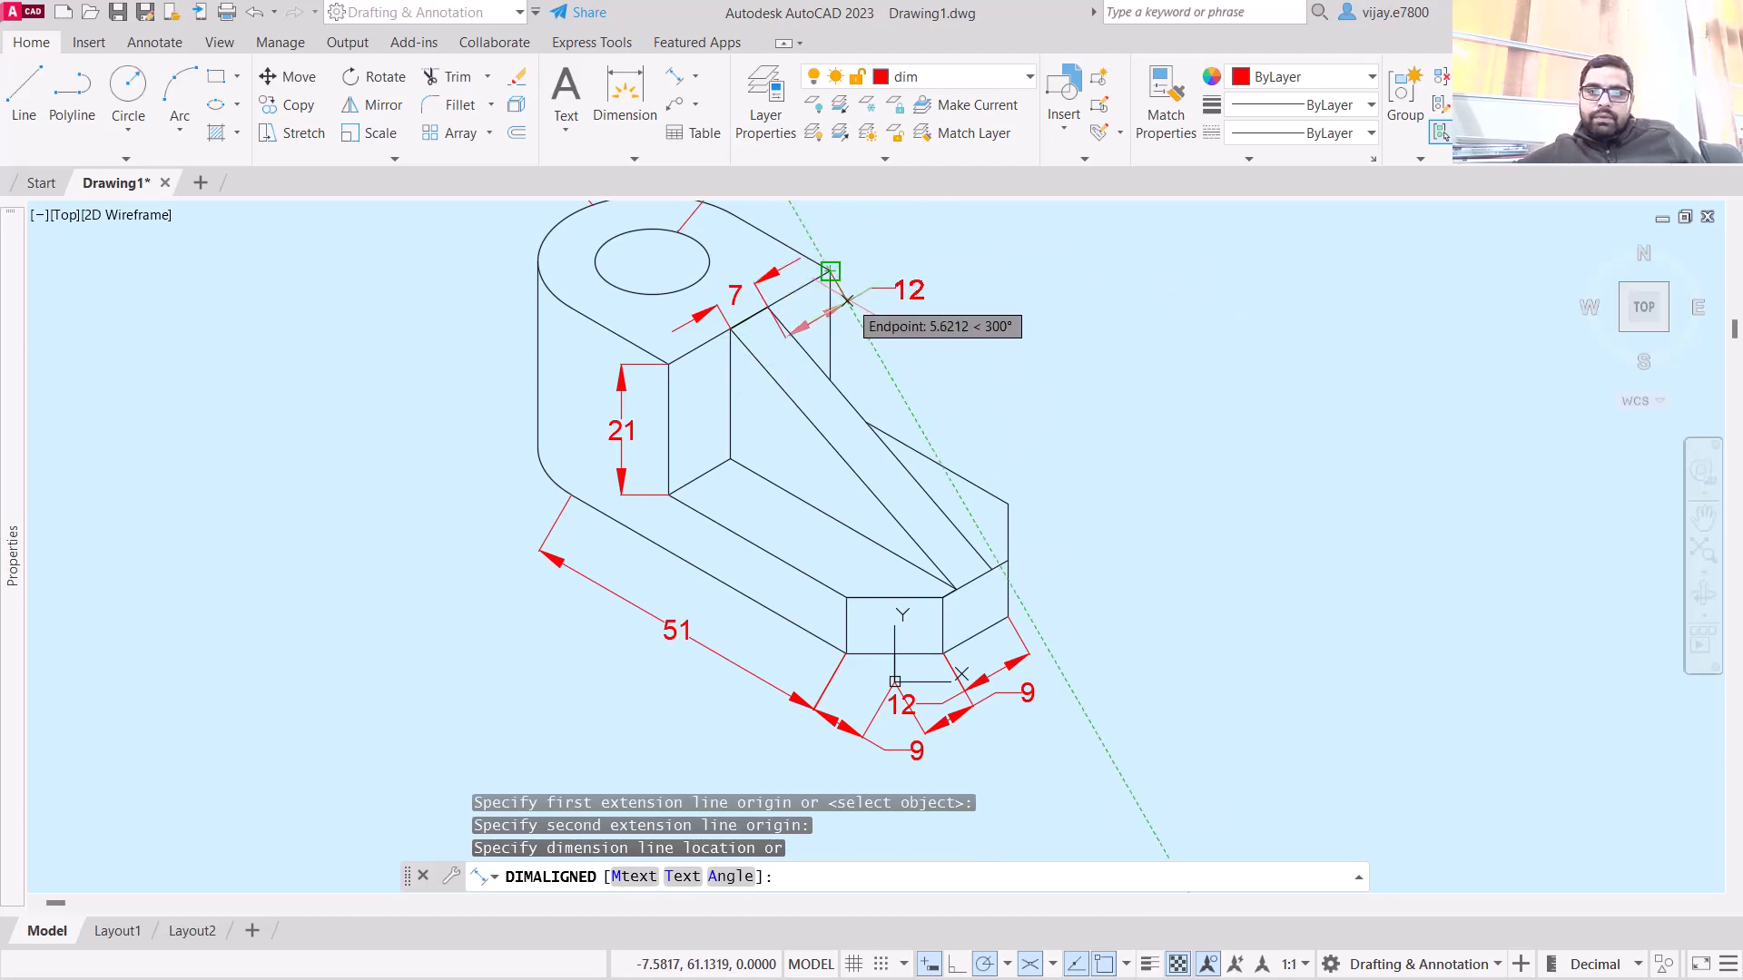
click(817, 246)
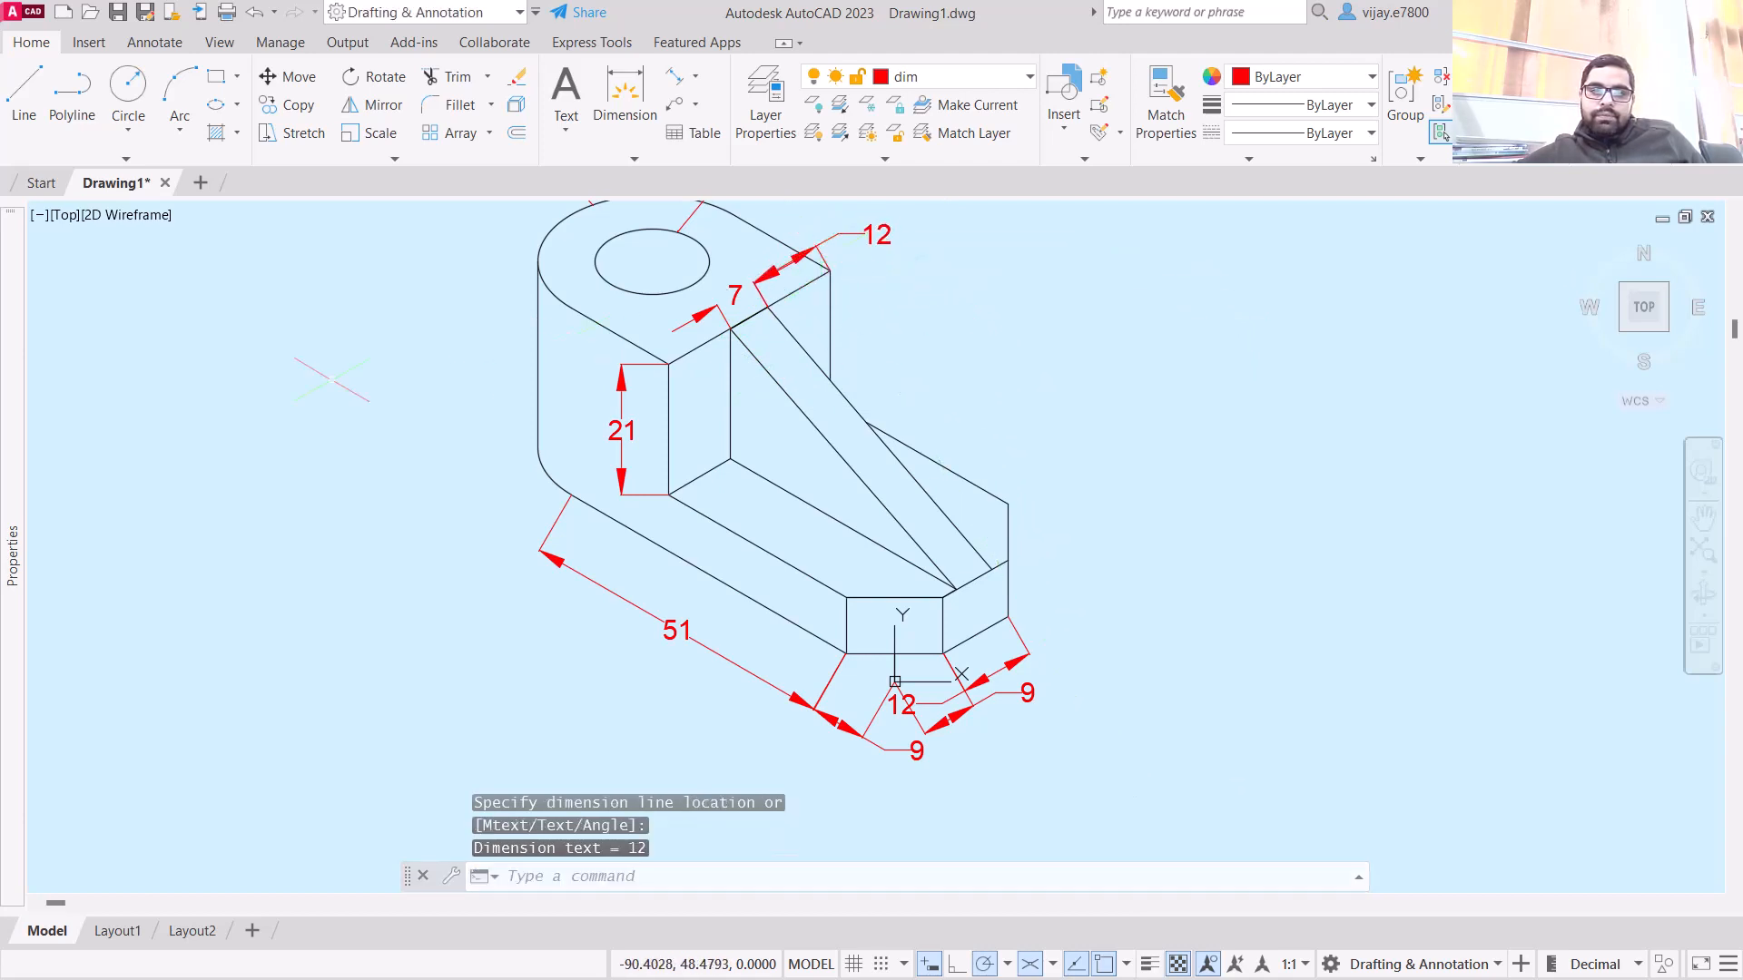
- Set the text height of both the R15 and R7.5 leaders to 4
scroll(777, 400, down, 2)
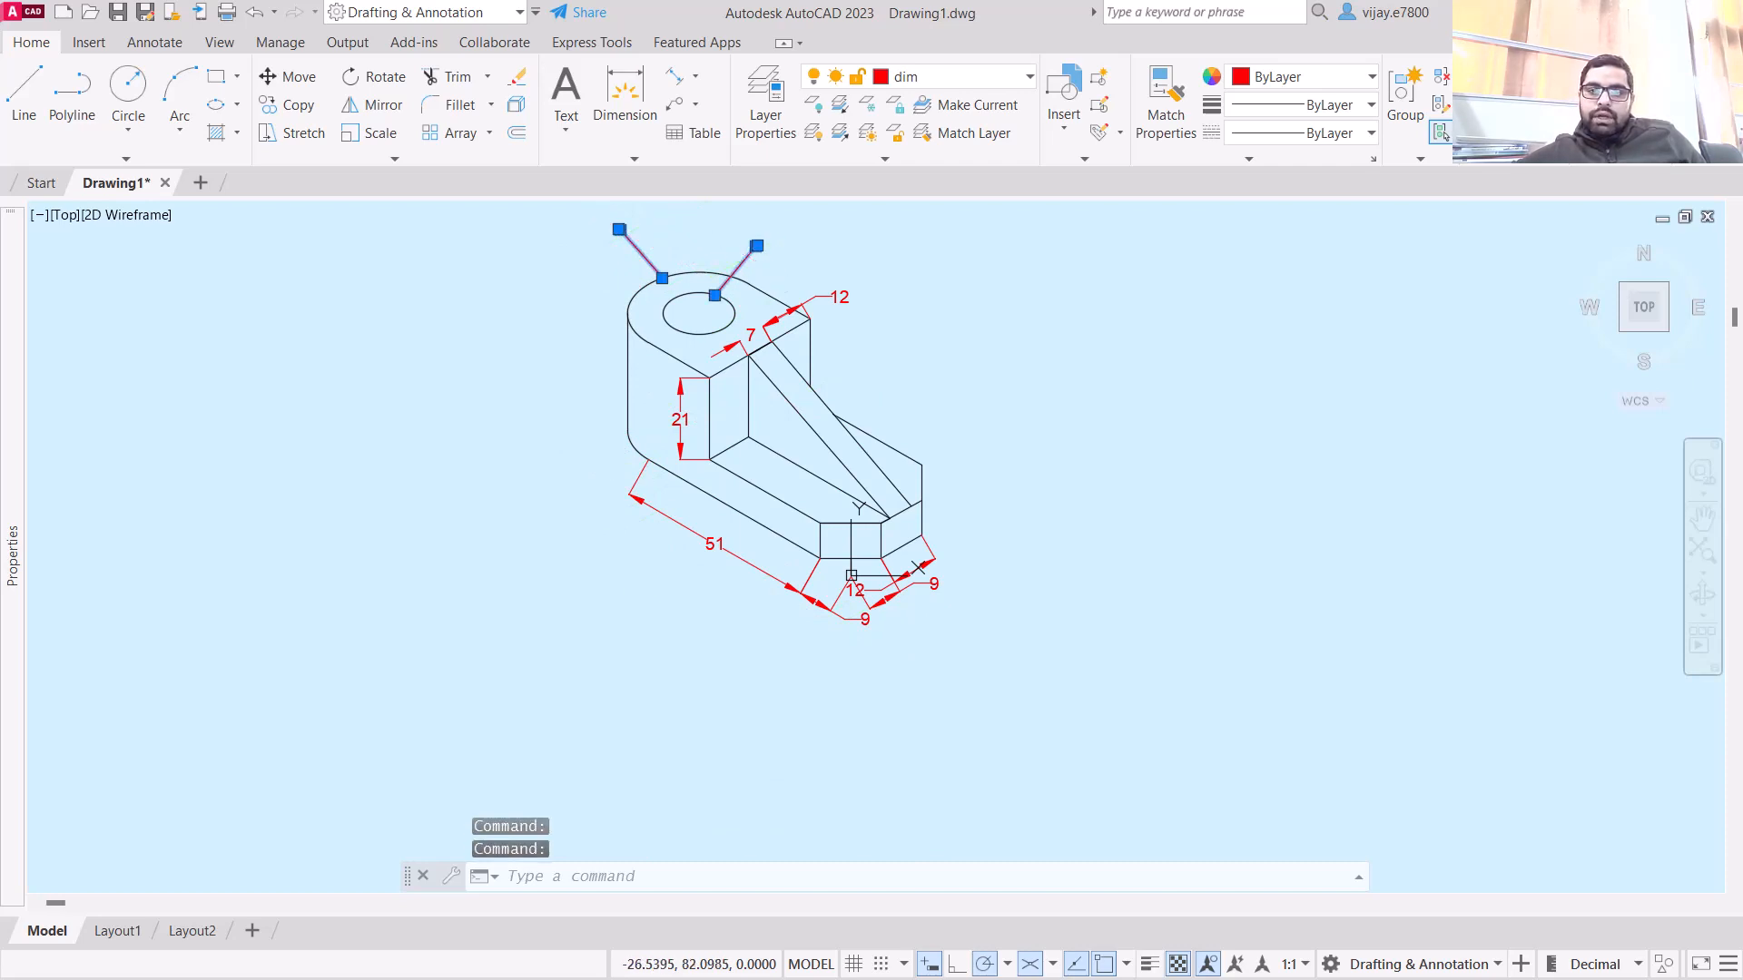
right_click(852, 576)
click(820, 800)
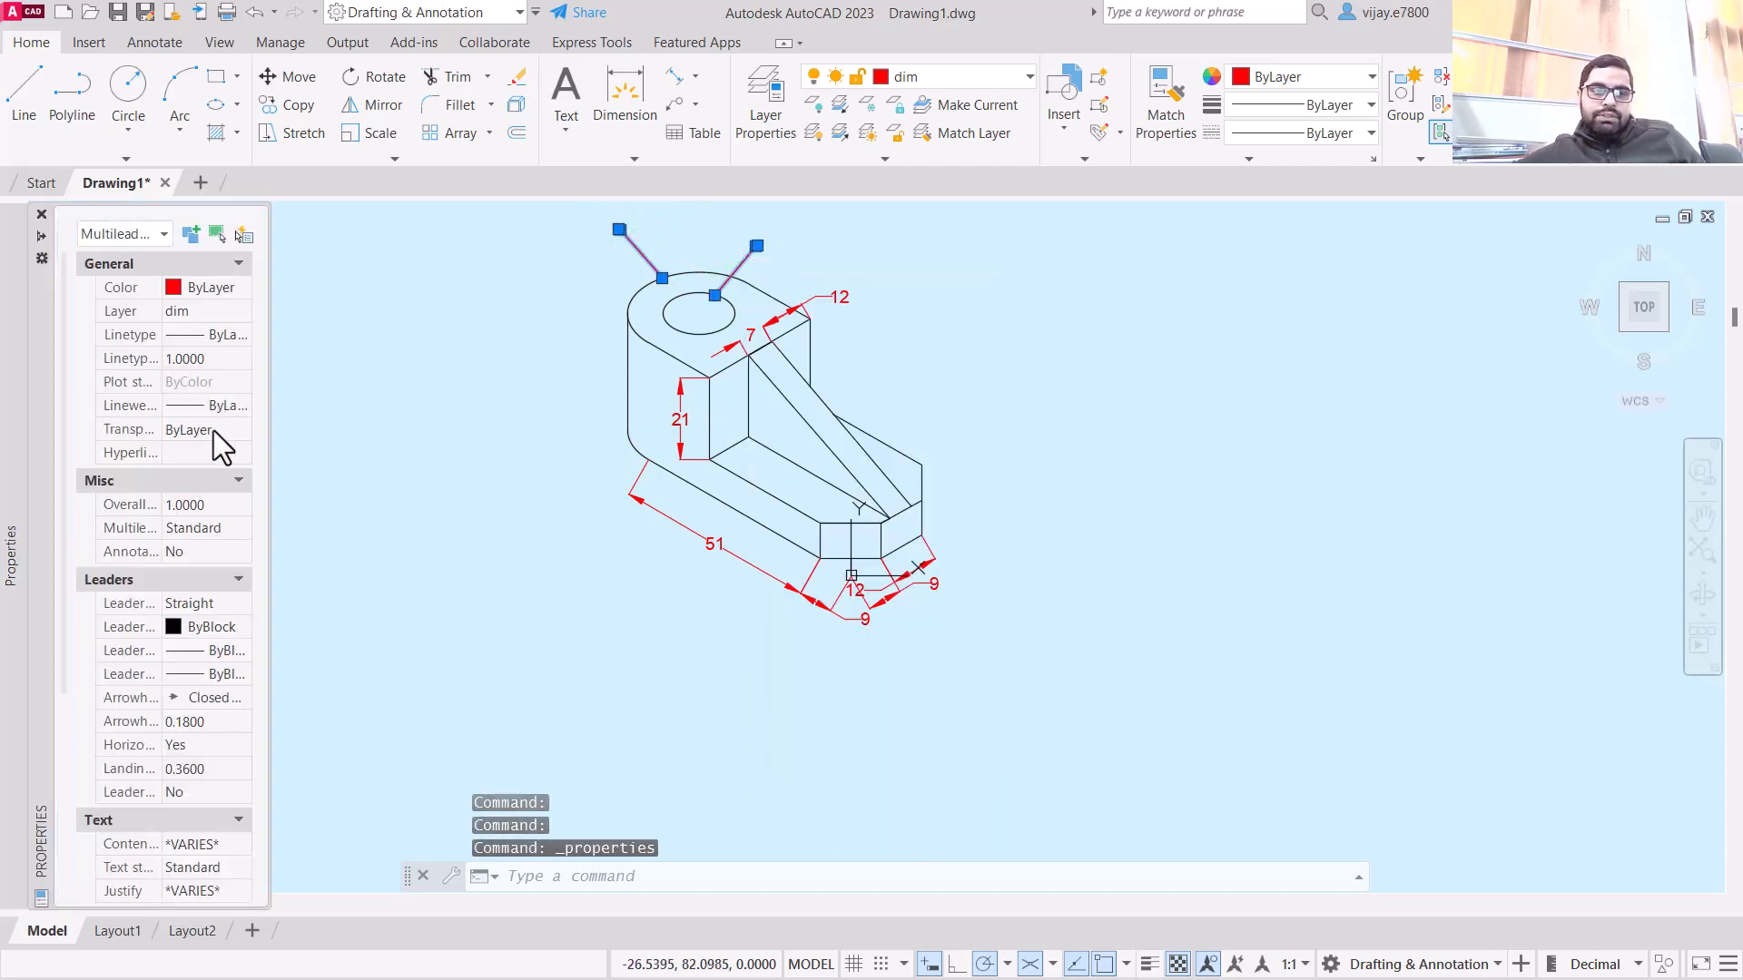
scroll(145, 554, down, 5)
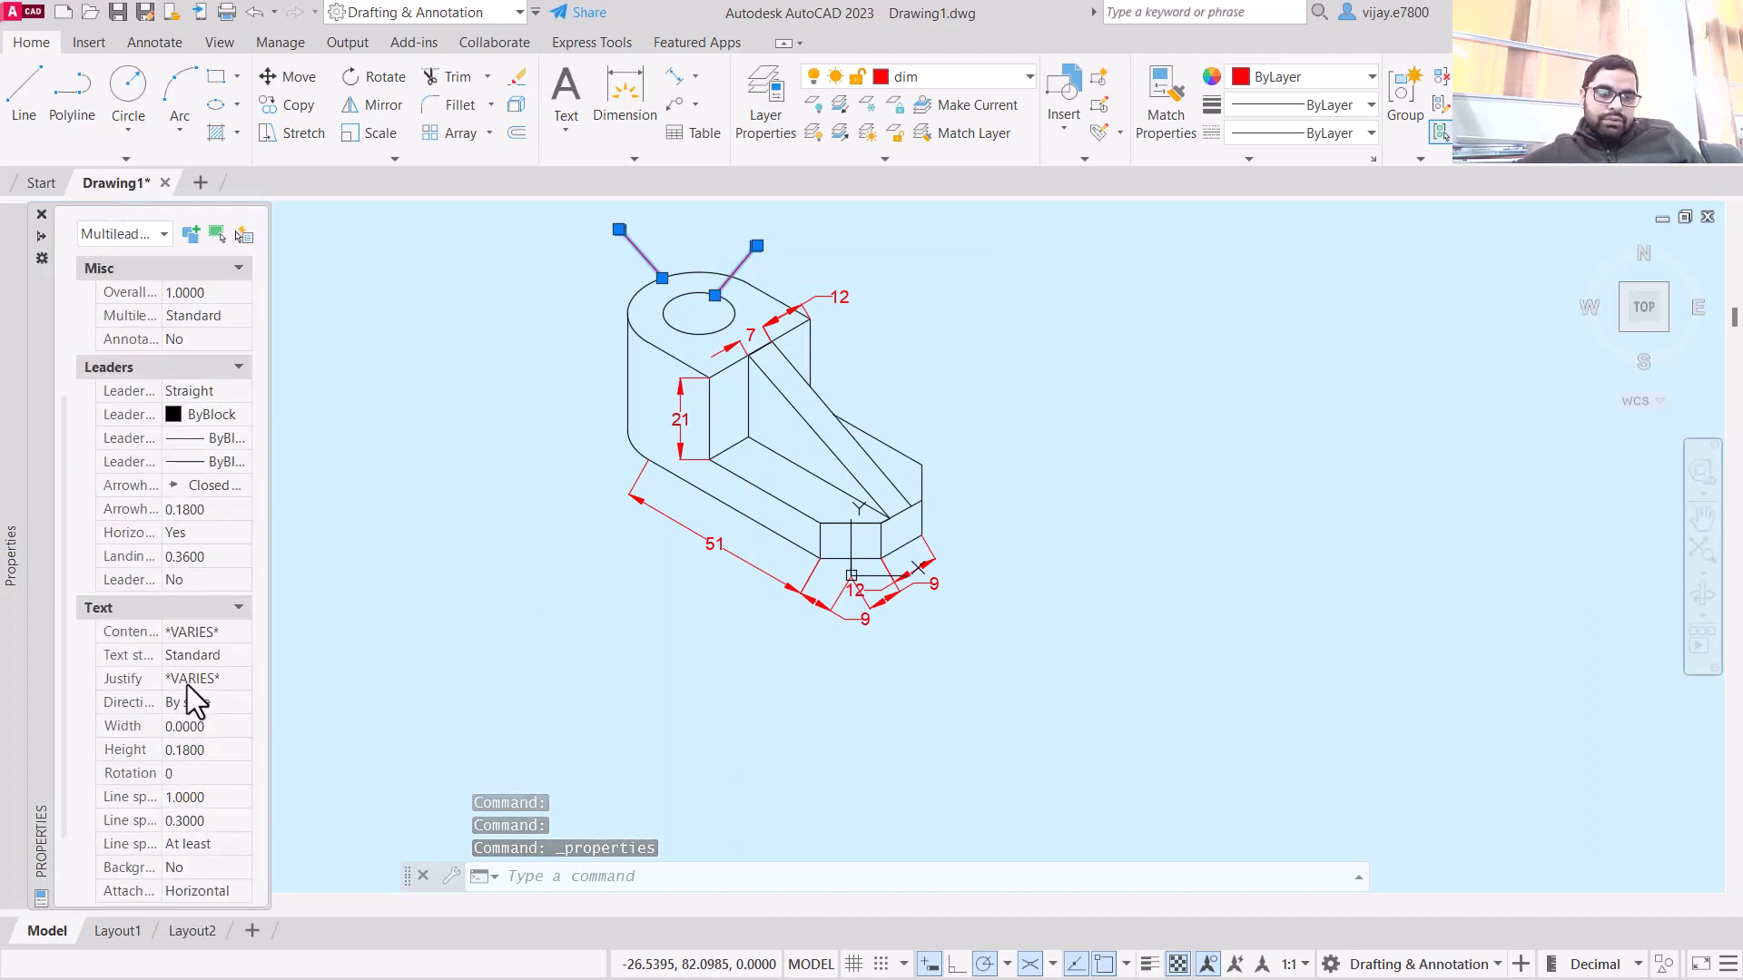
click(189, 751)
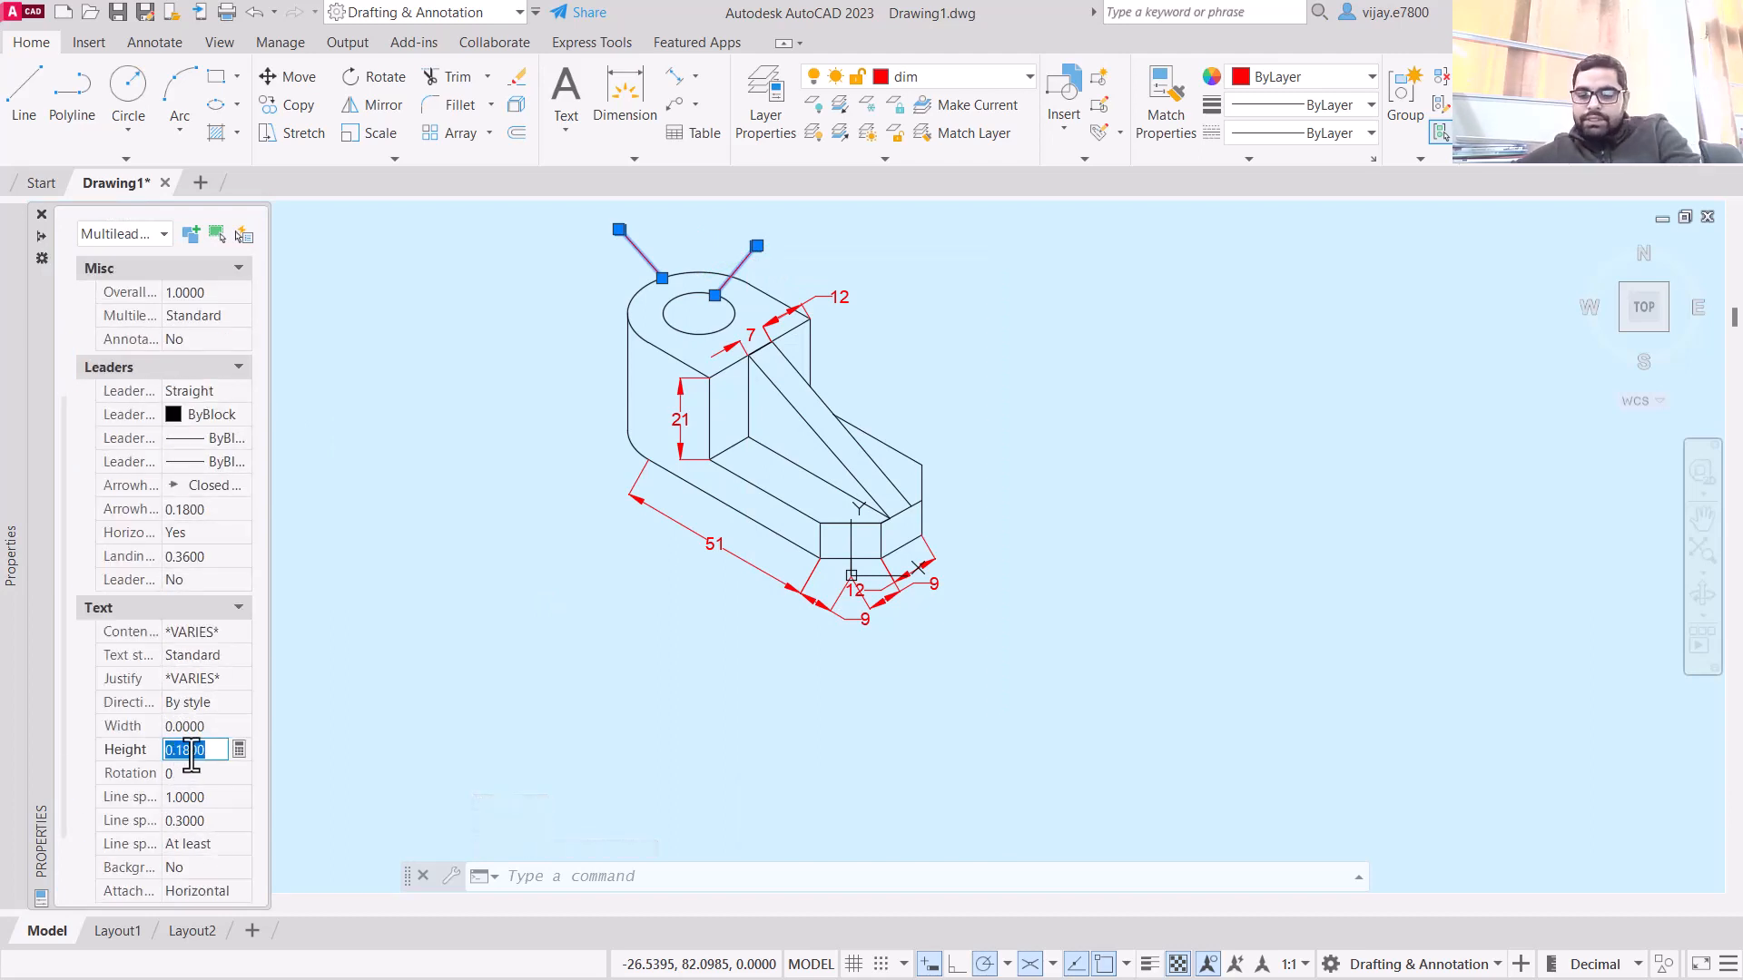
text(4)
key(Tab)
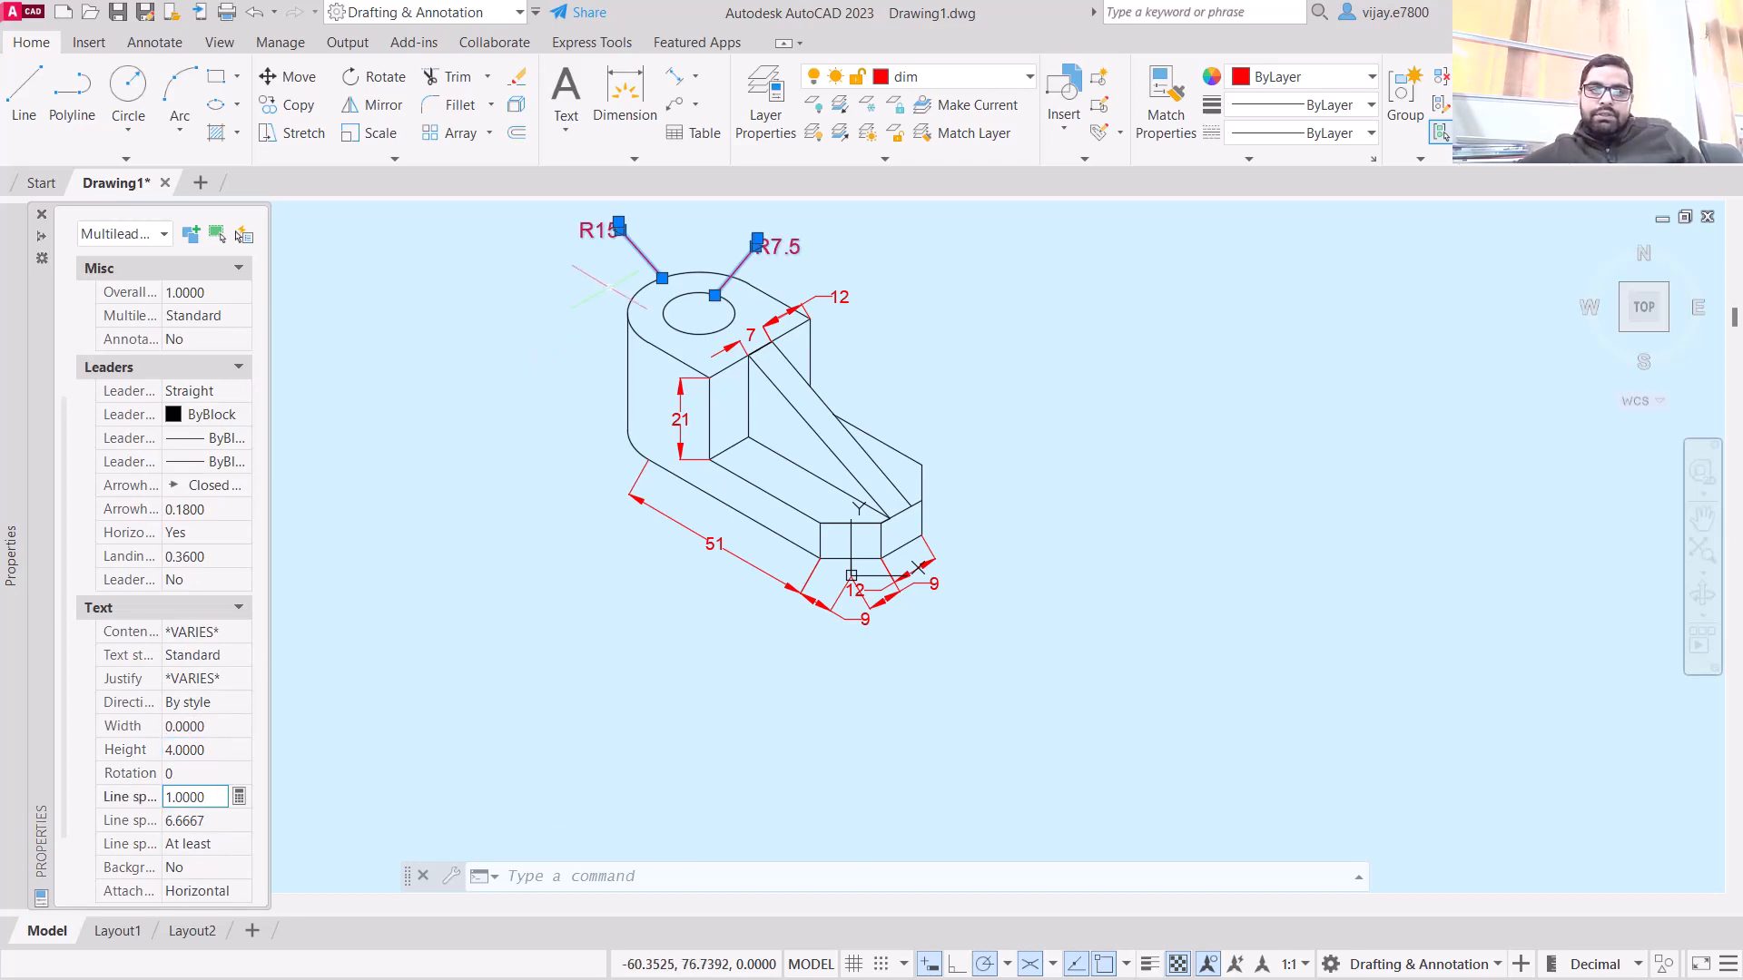
- Set the arrowhead size of the R15 and R7.5 leaders to 3
middle_drag(607, 285, 622, 393)
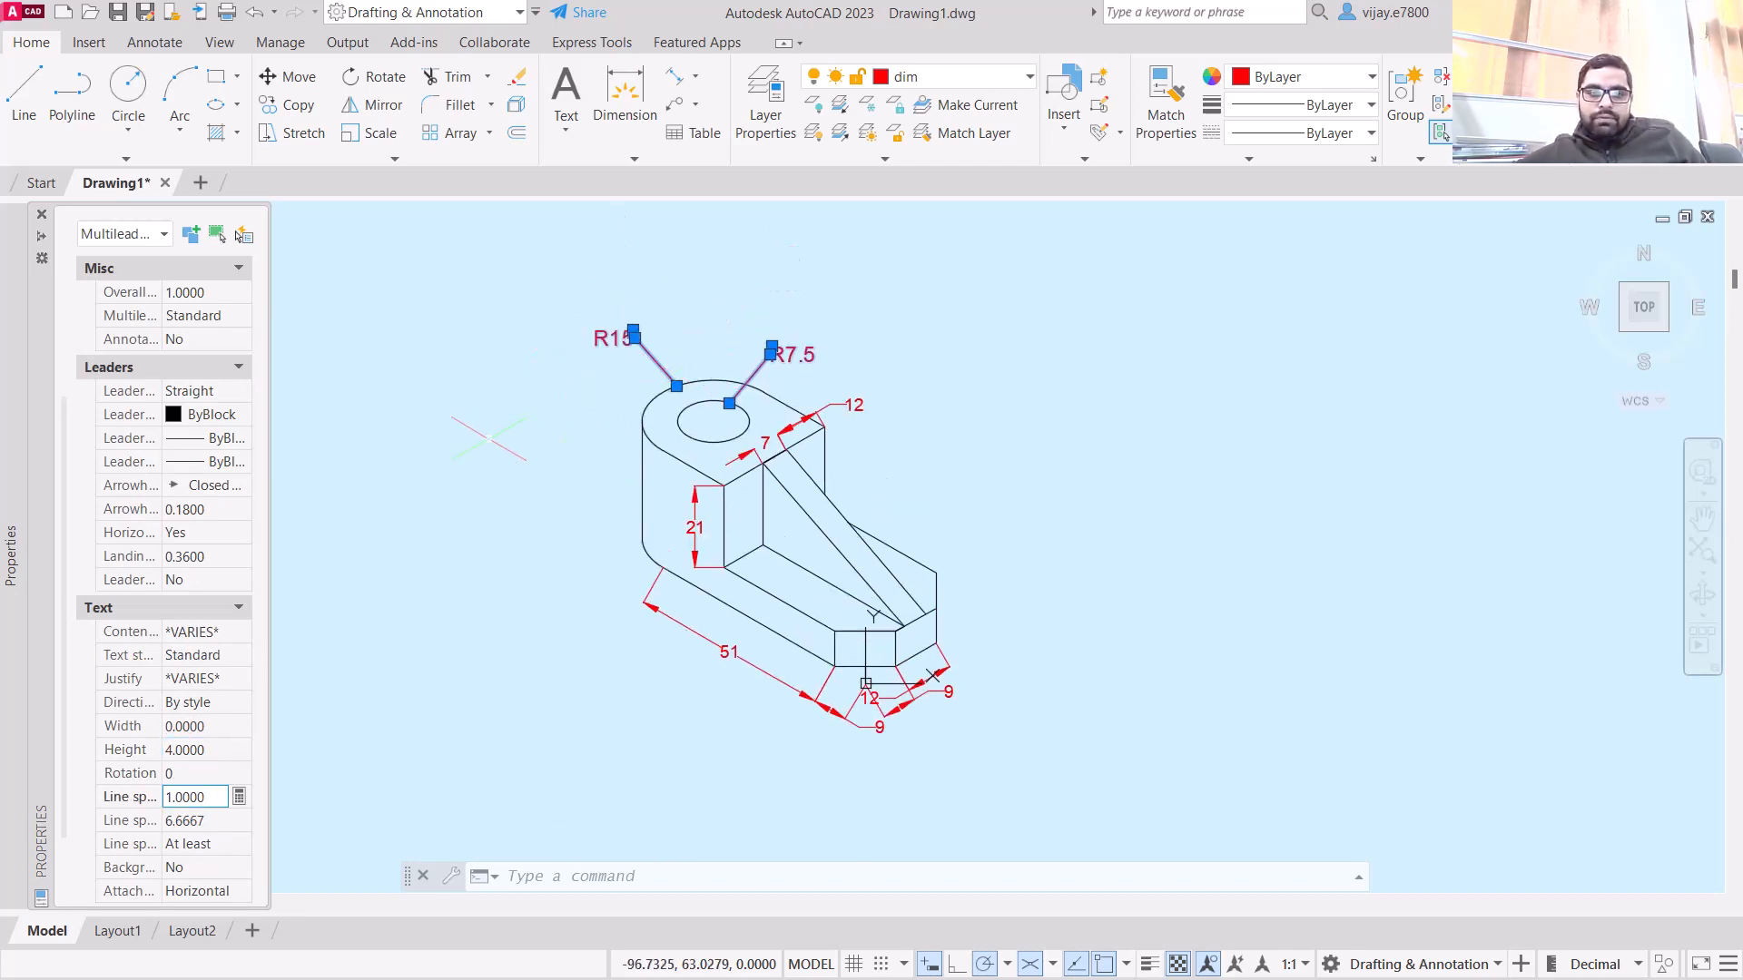
scroll(182, 514, up, 2)
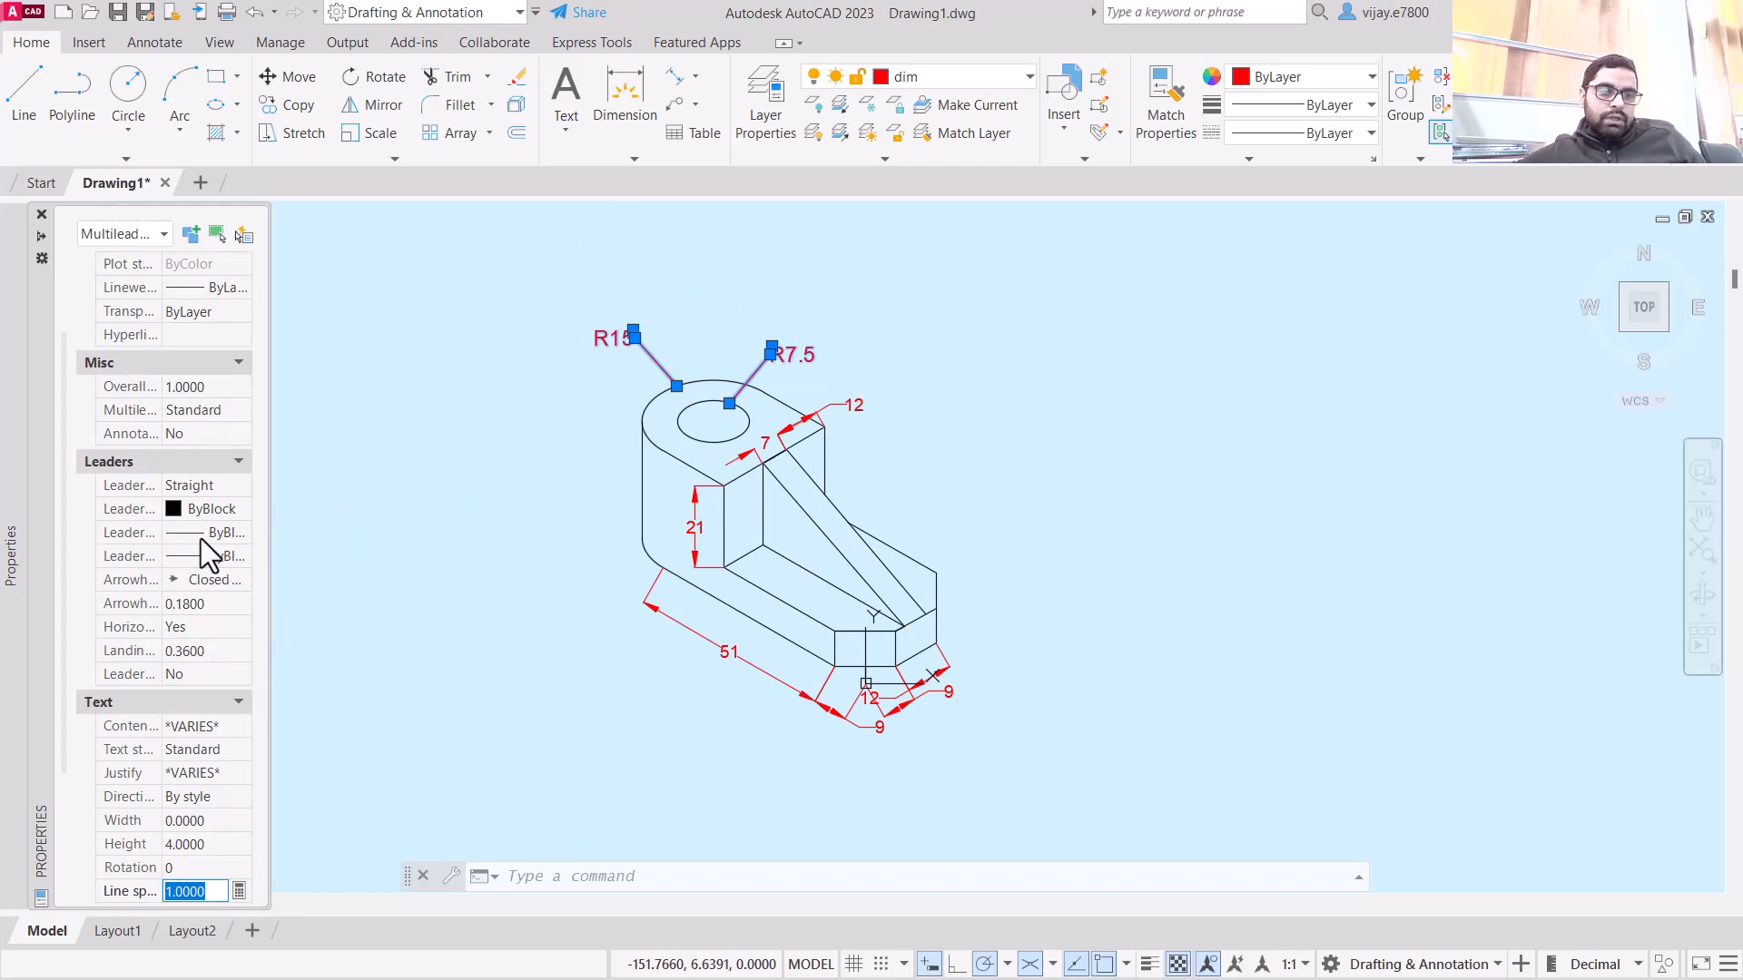
click(184, 607)
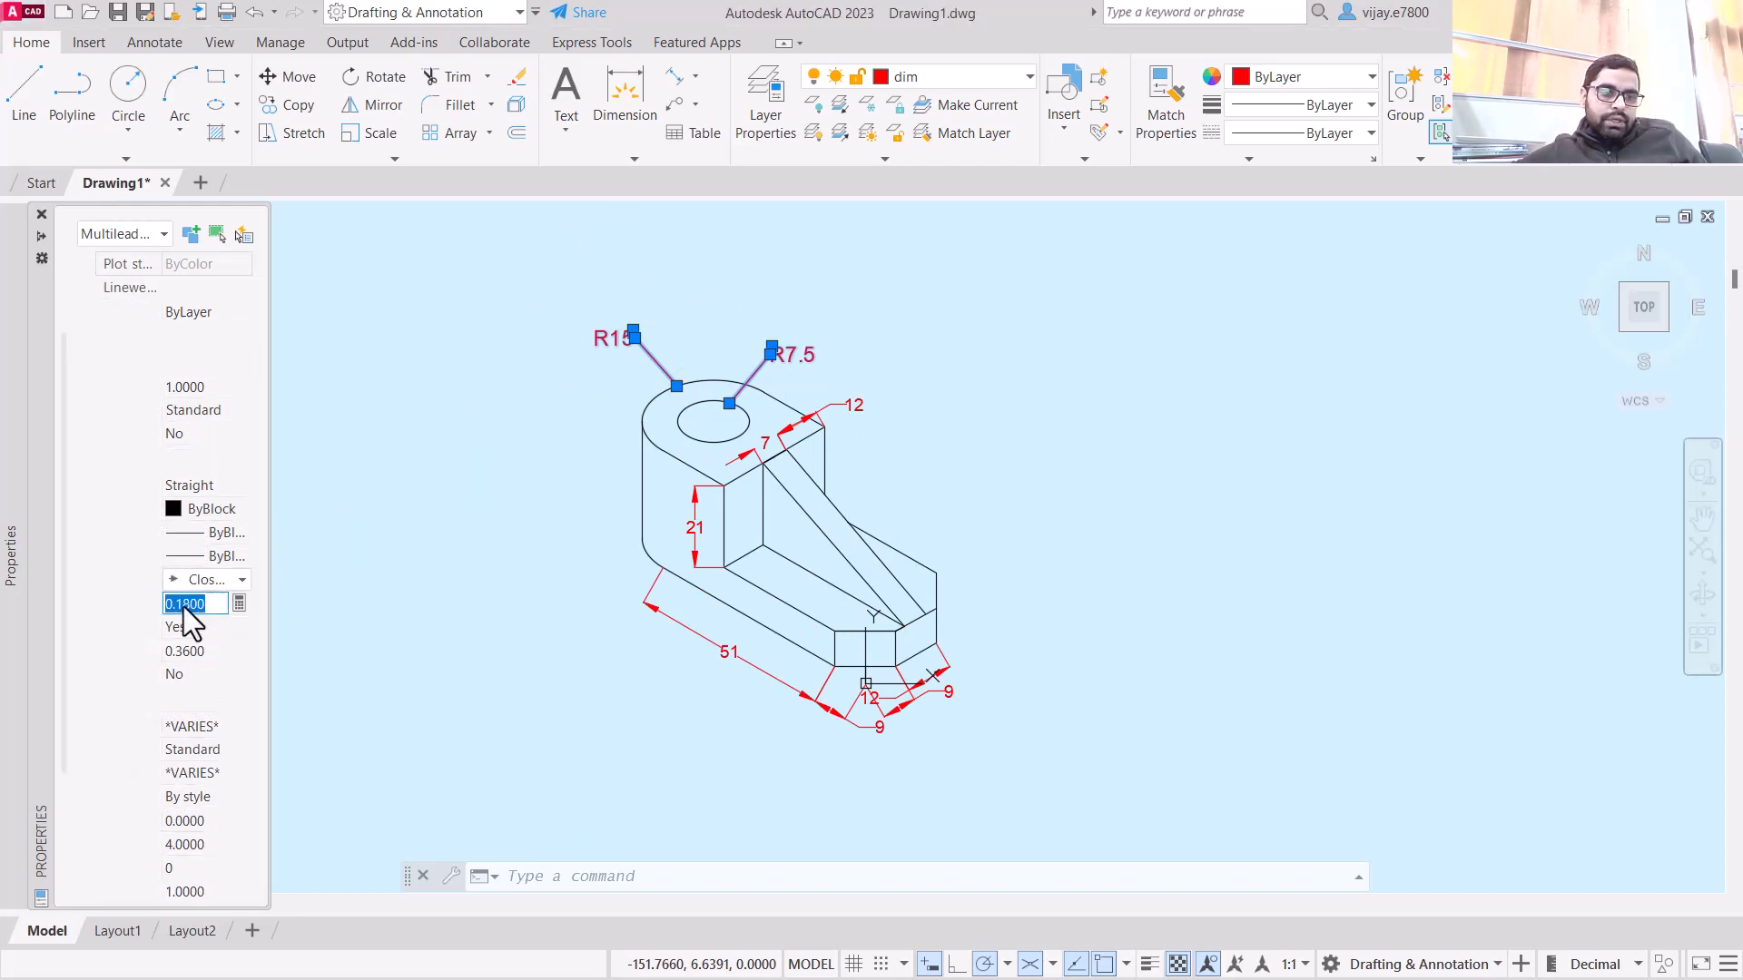
text(3)
key(Return)
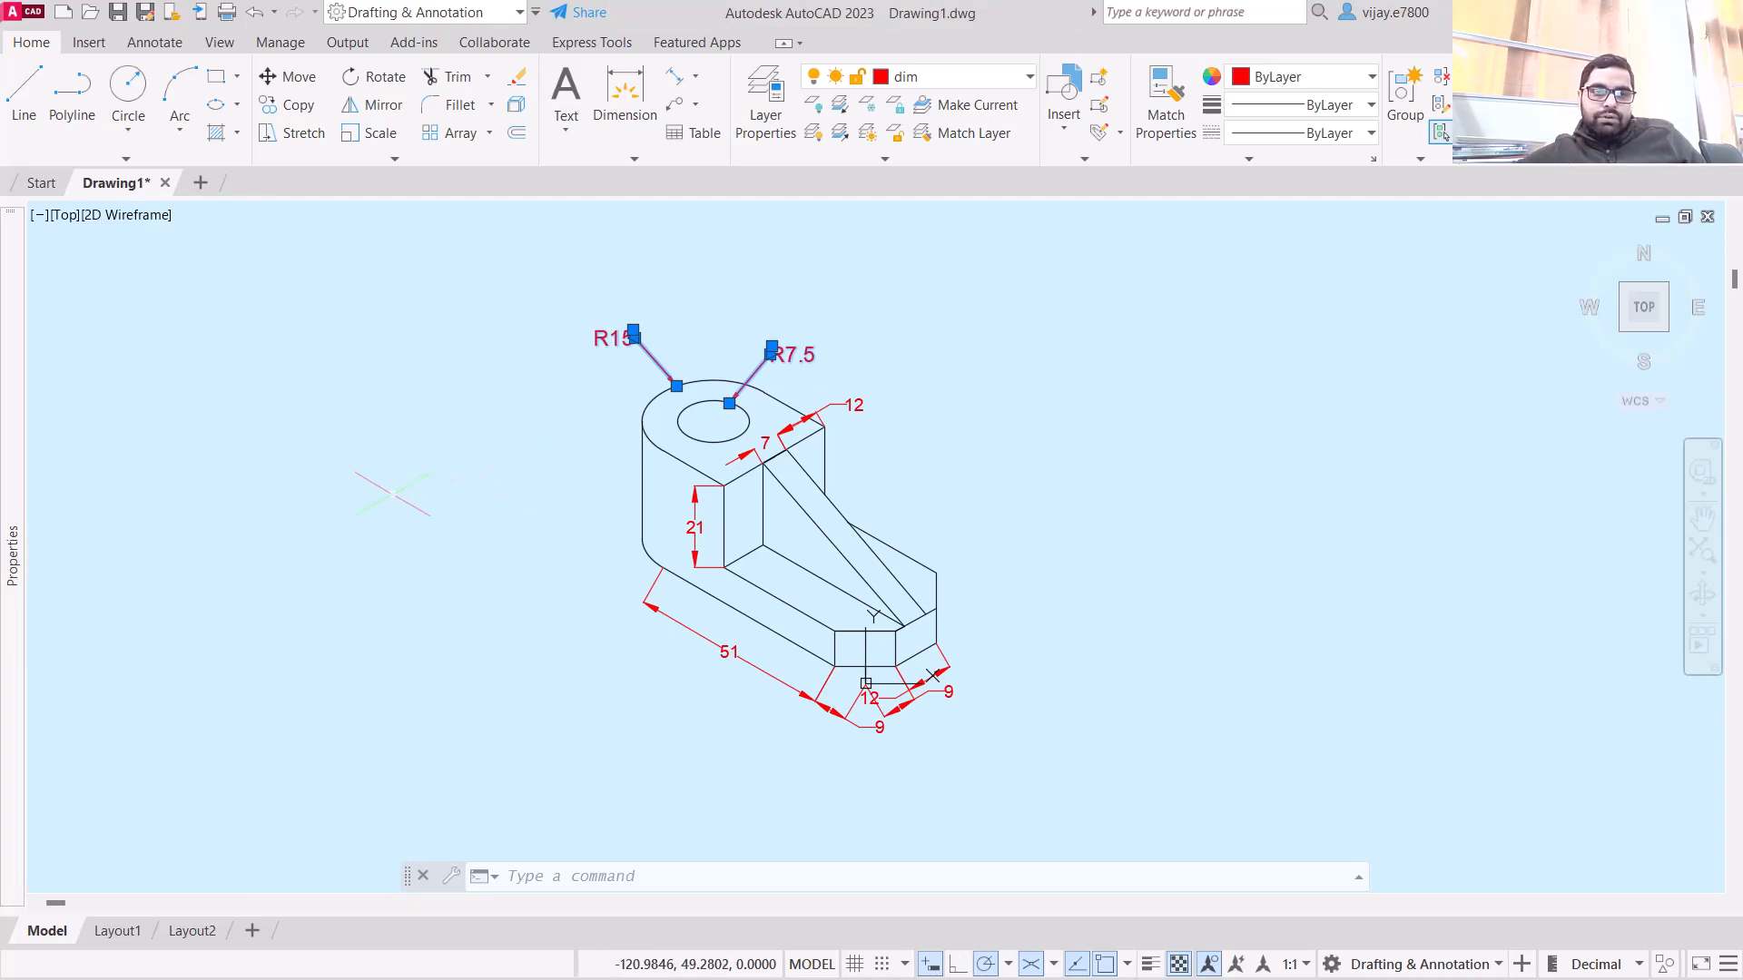
- Change the arrowhead size of the R15 and R7.5 leaders to 4 and clear the selection
right_click(636, 563)
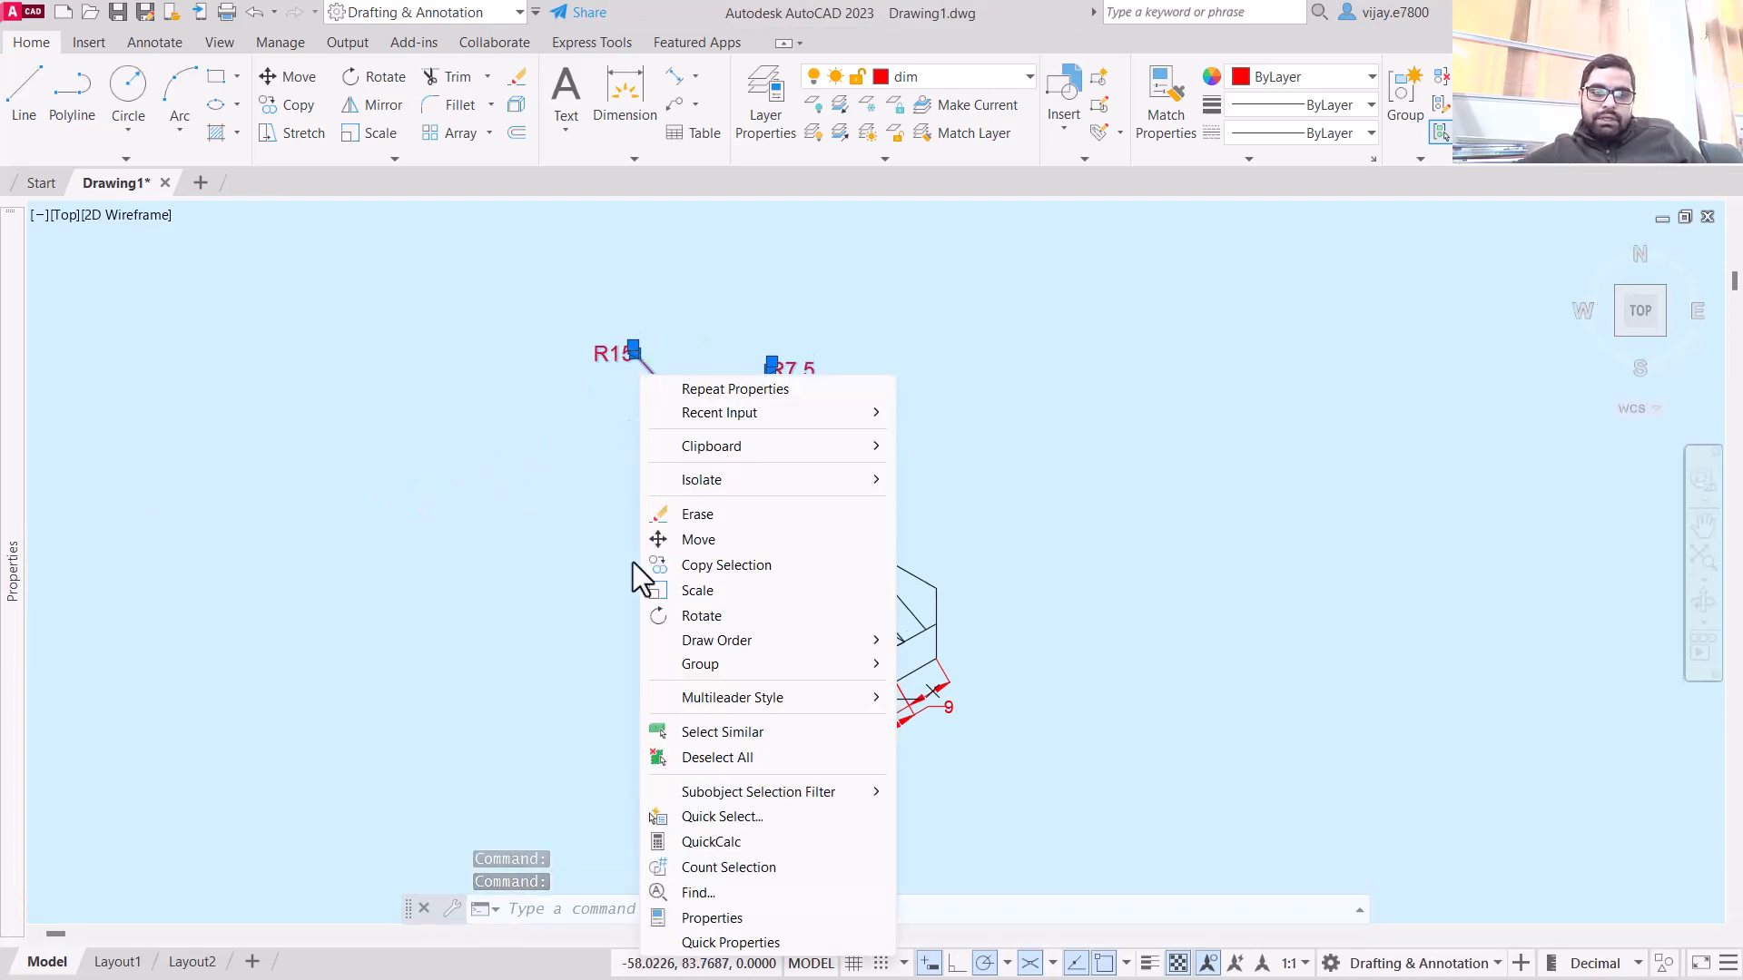
click(682, 921)
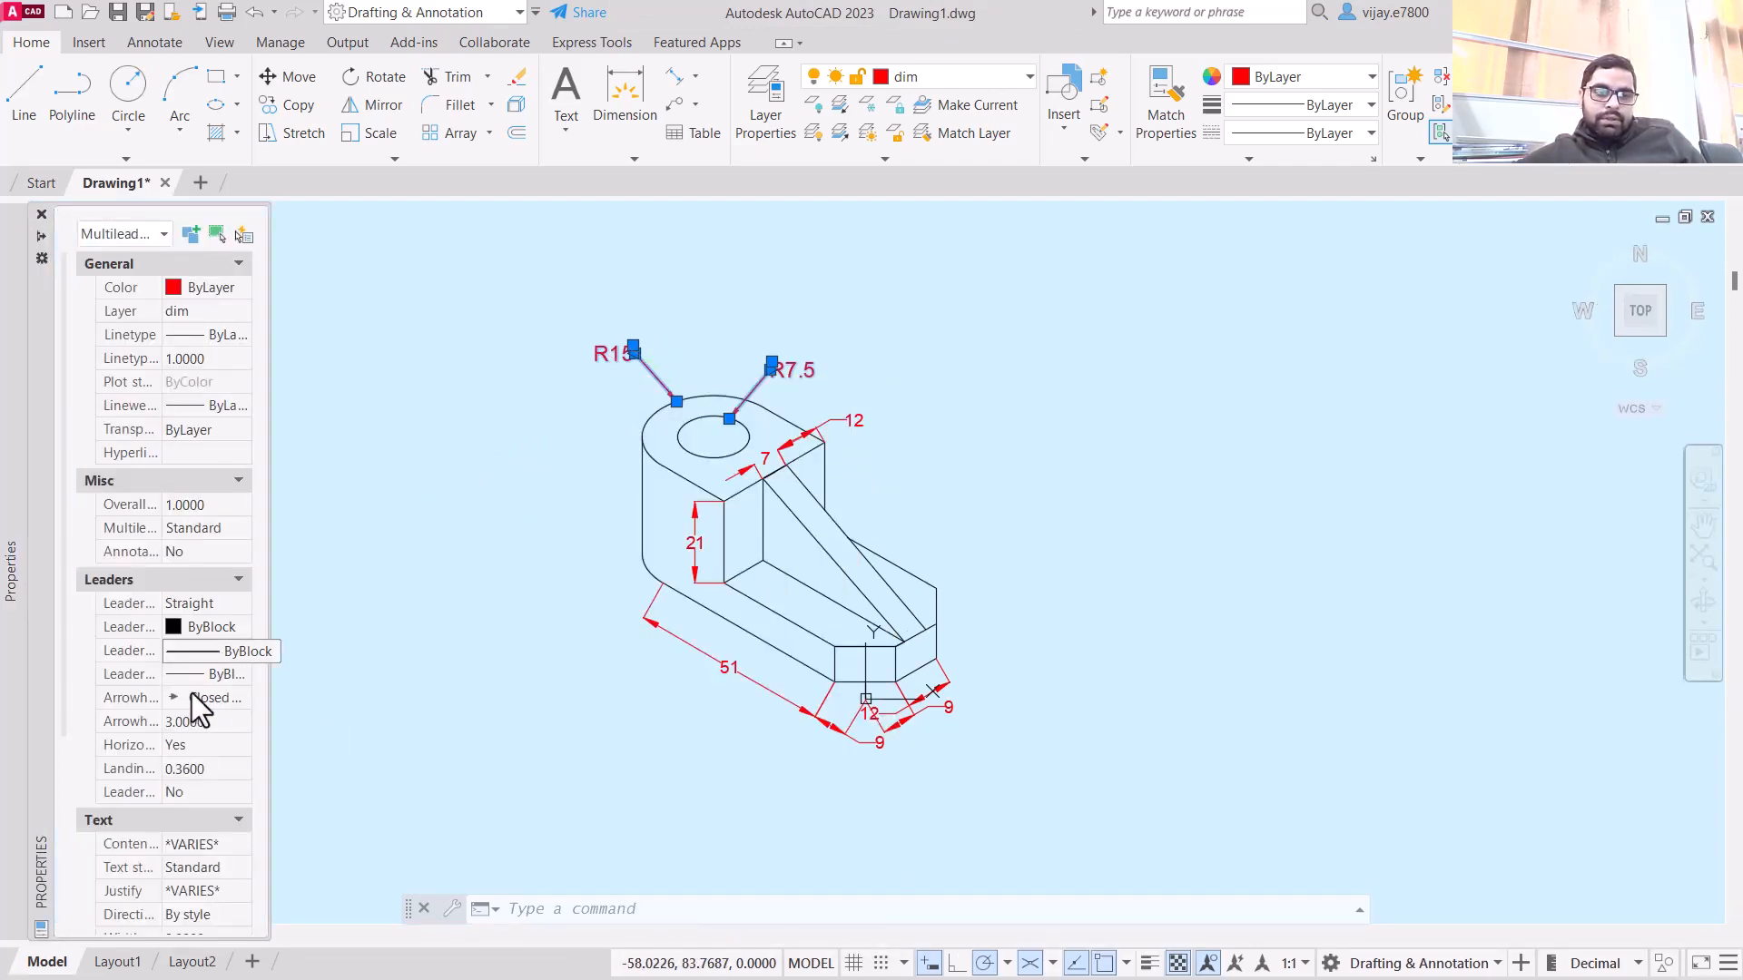
click(194, 722)
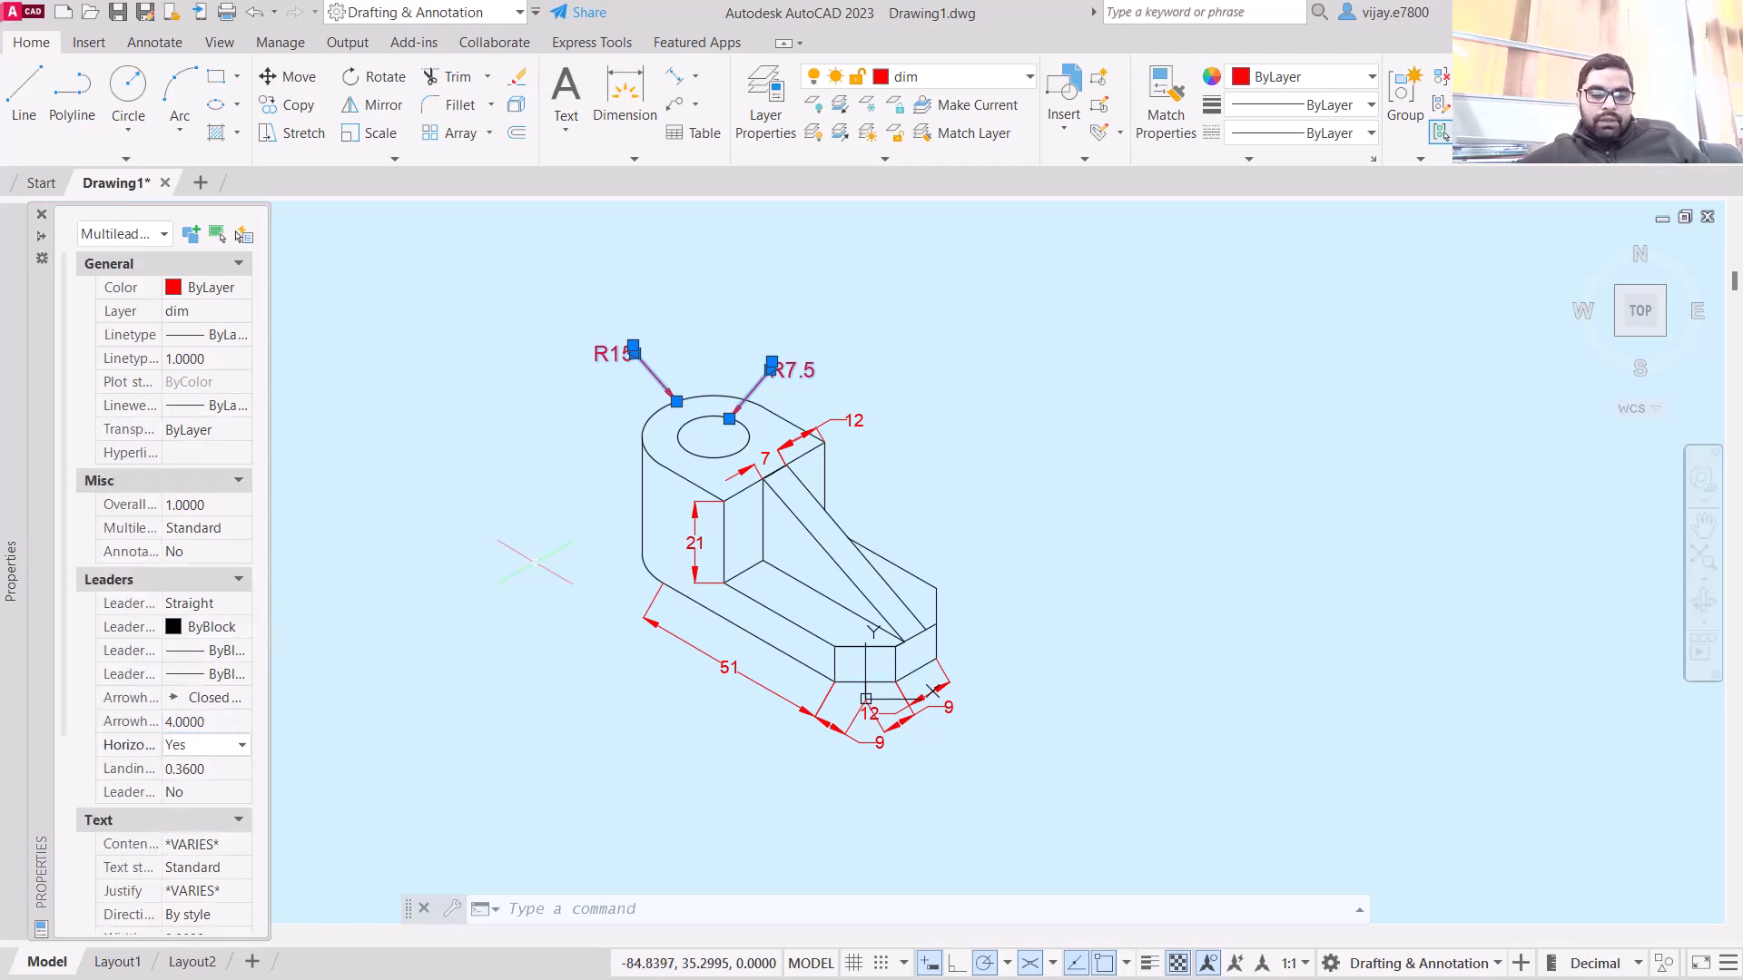
key(Escape)
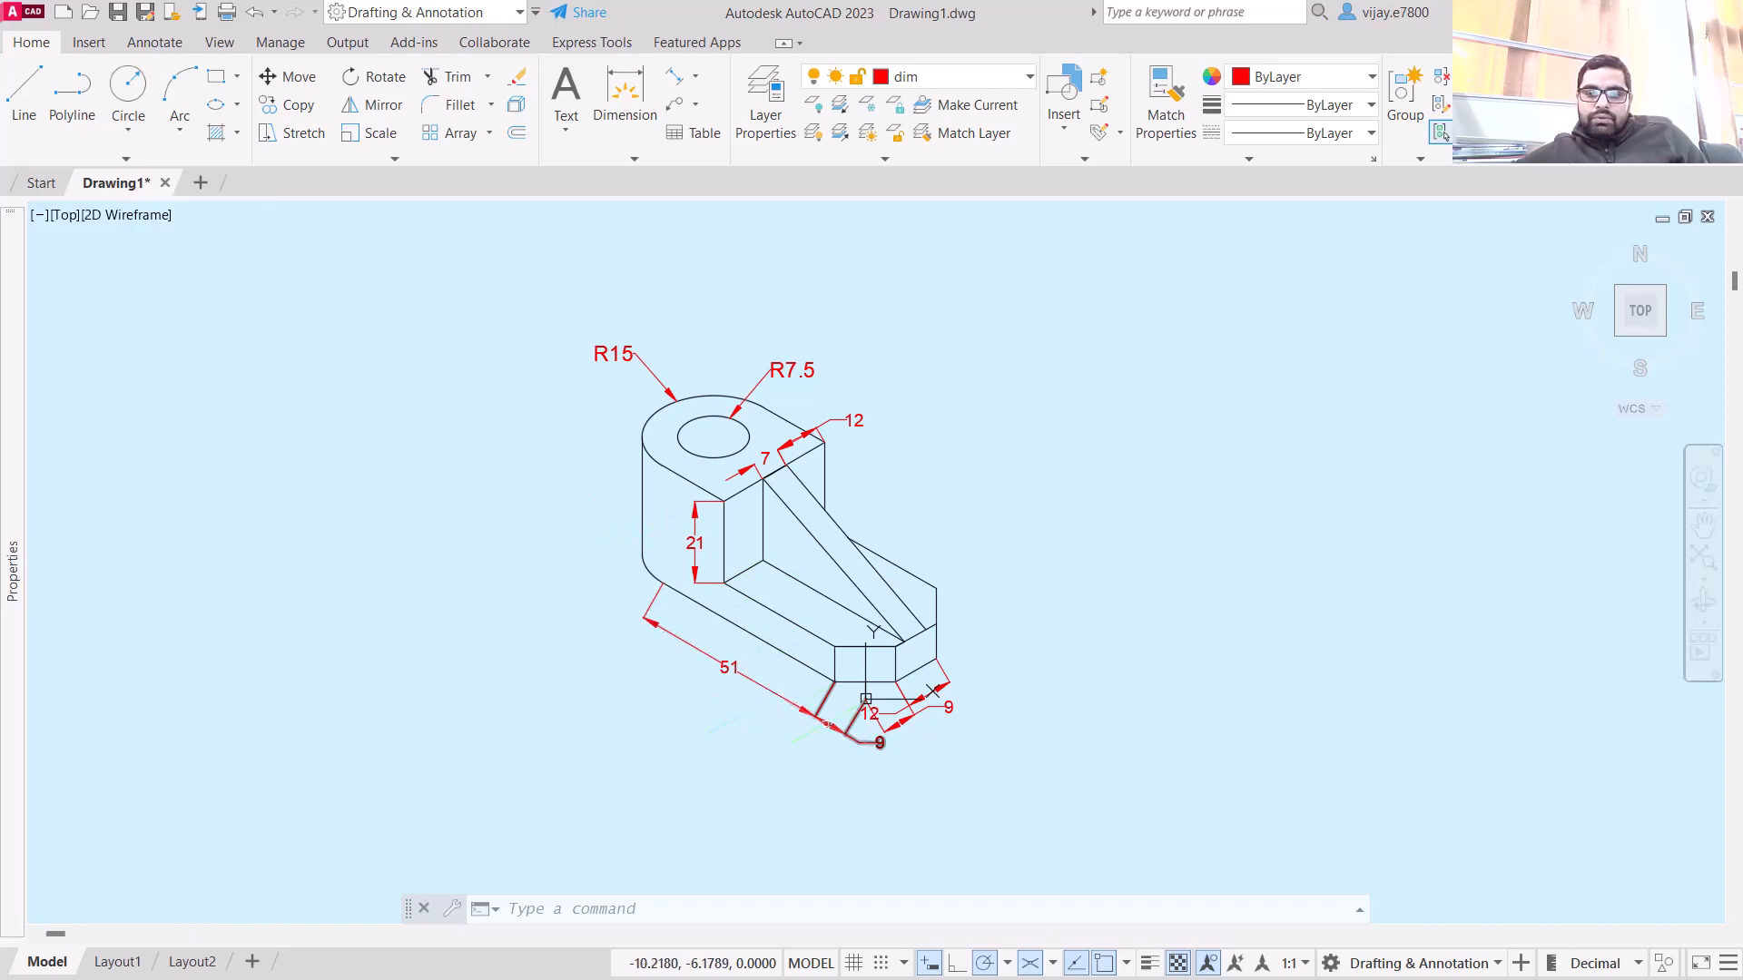
- Select the 51 dimension, its adjoining 9 and all similar dimensions, and oblique them along the isometric direction of the base's short end edge
click(856, 777)
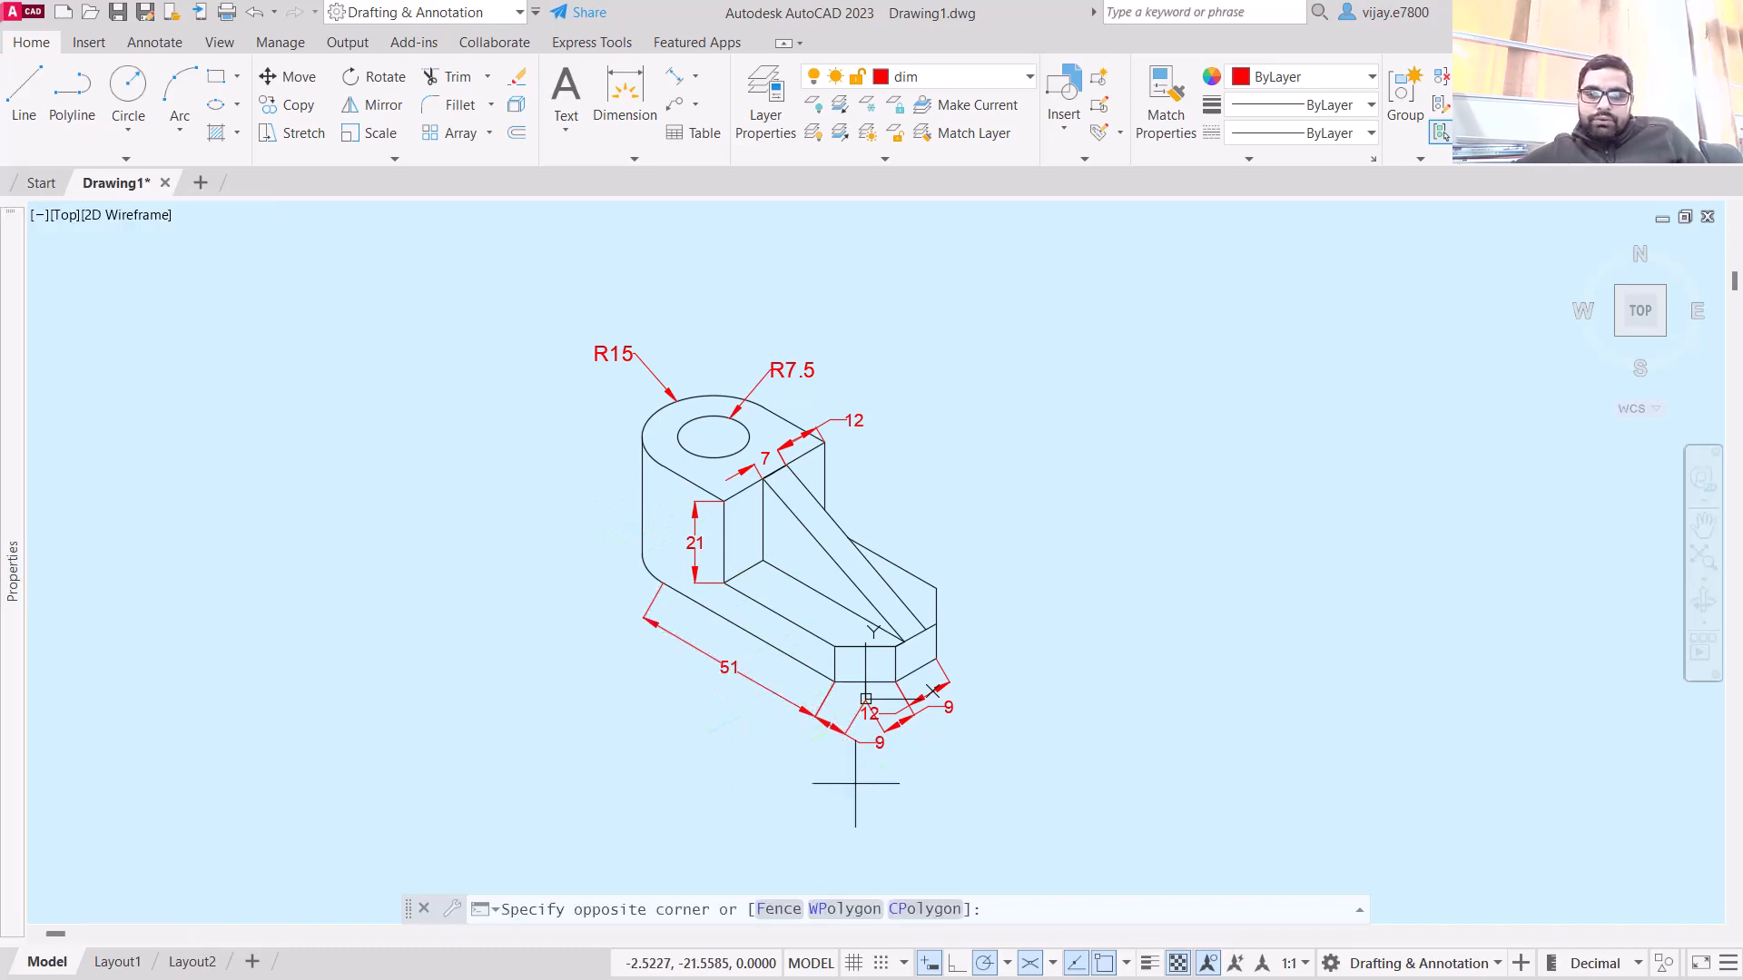
click(779, 711)
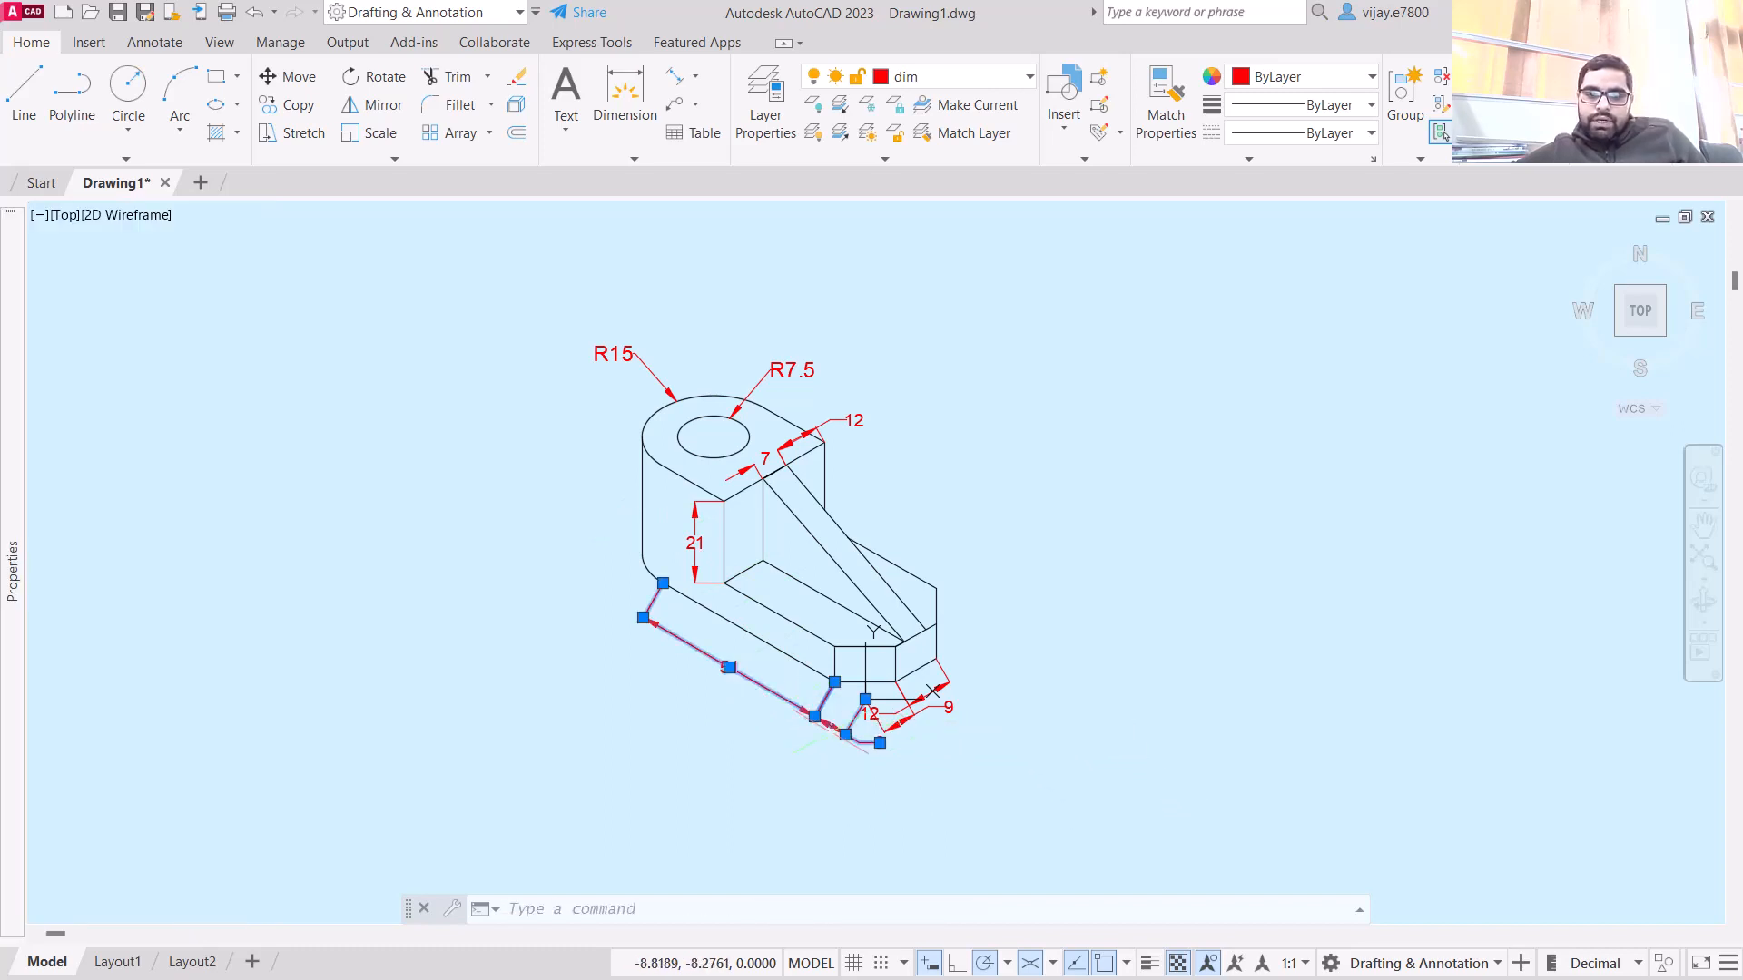
right_click(835, 729)
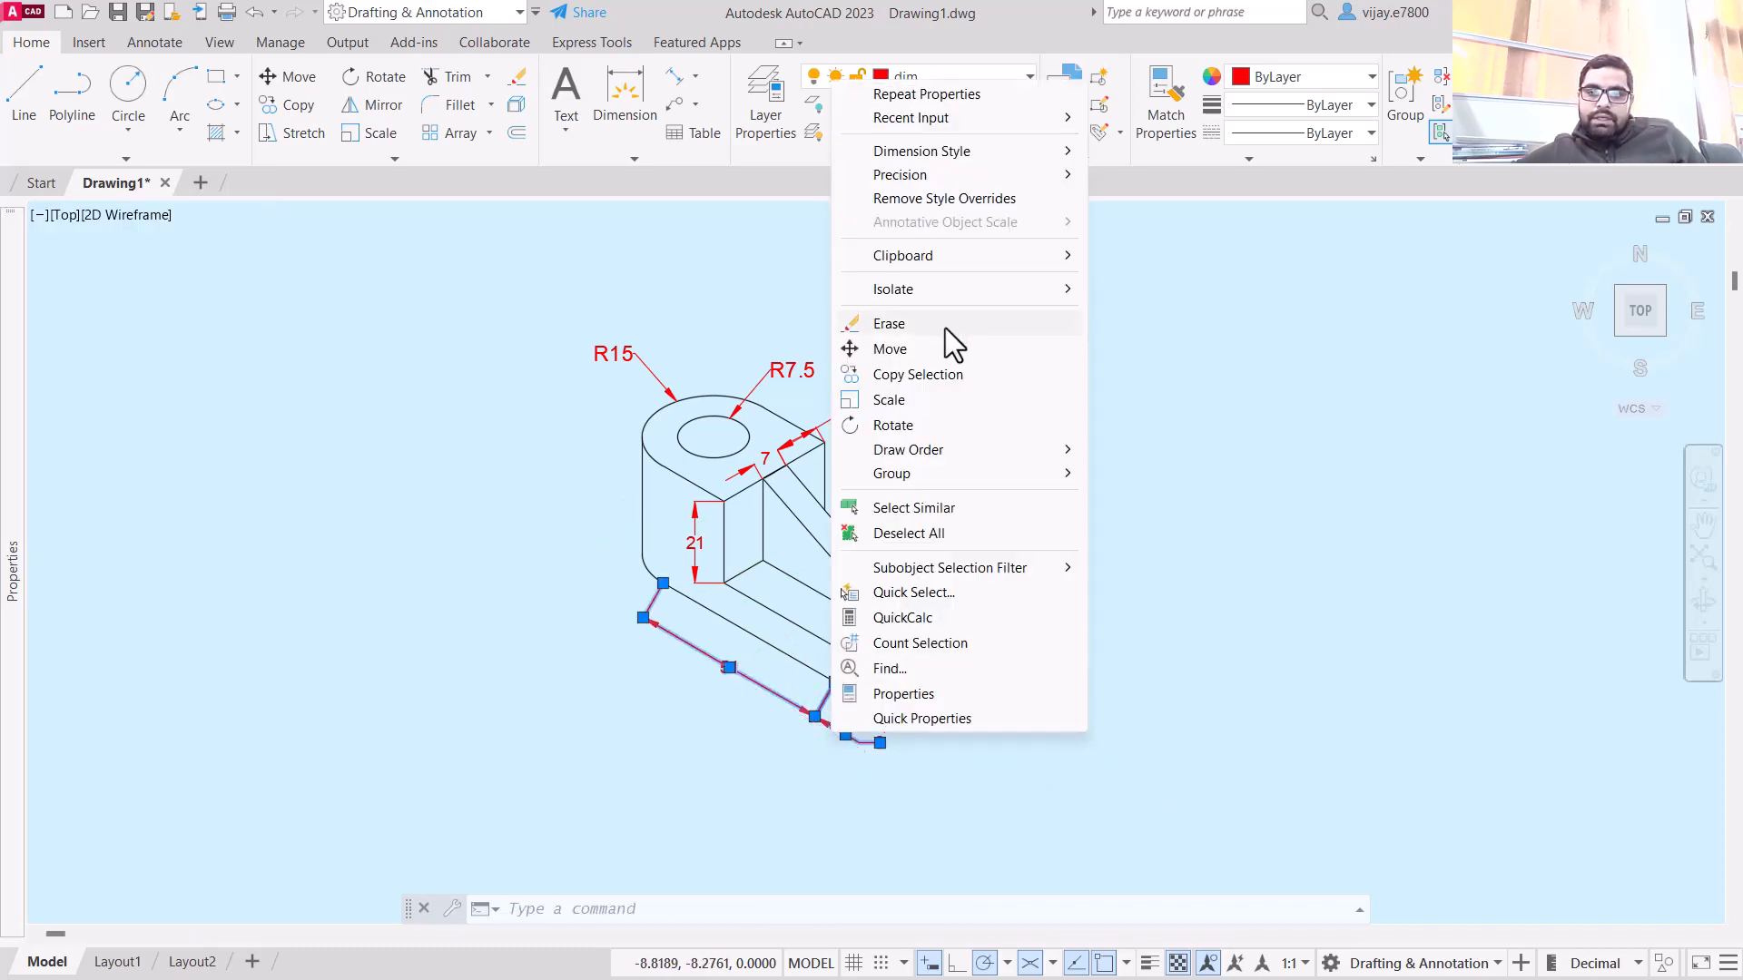
click(917, 509)
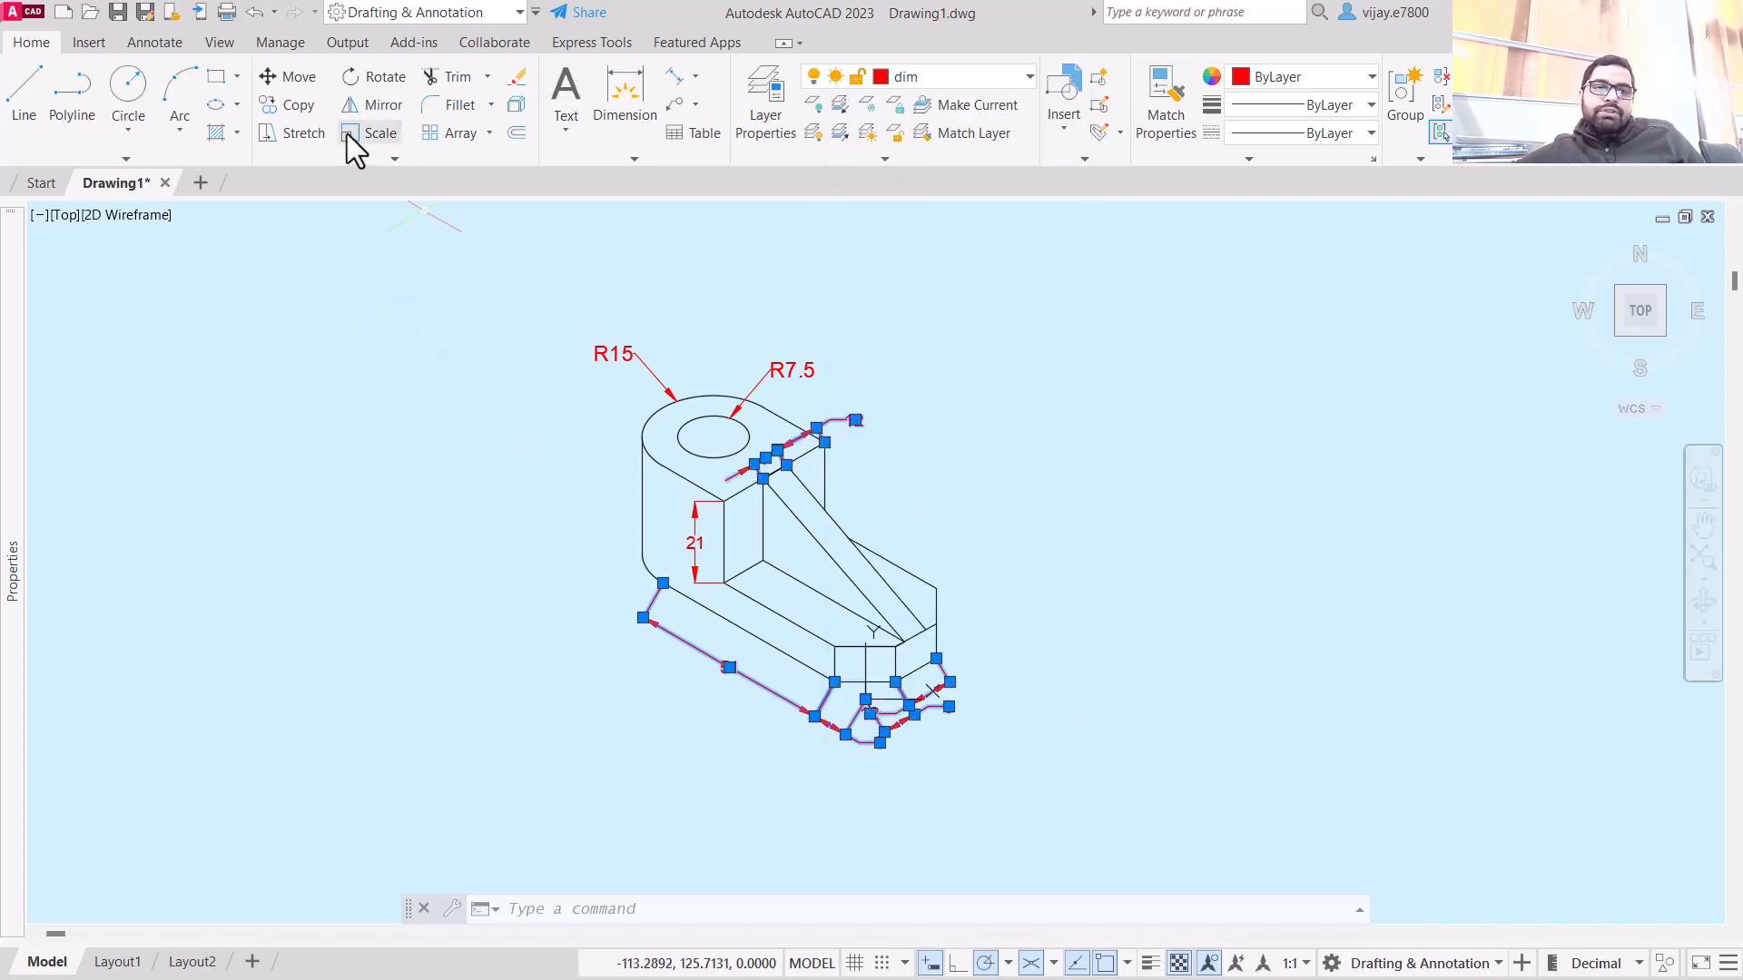
click(147, 45)
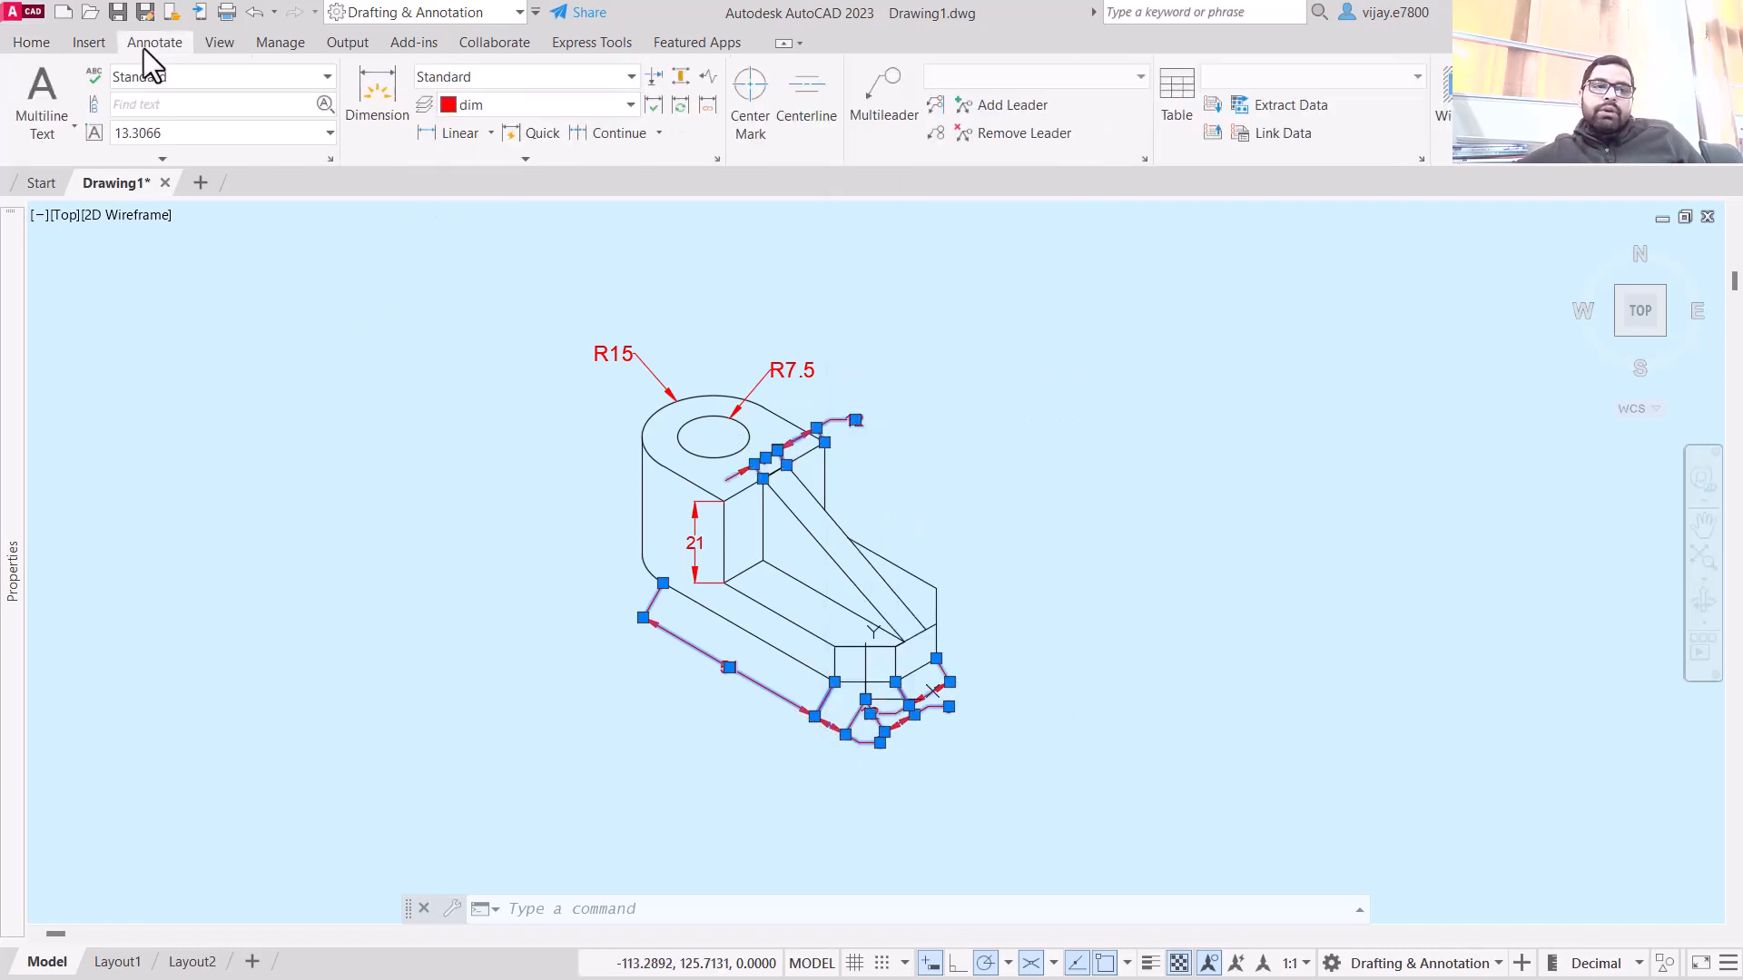
click(391, 157)
click(394, 181)
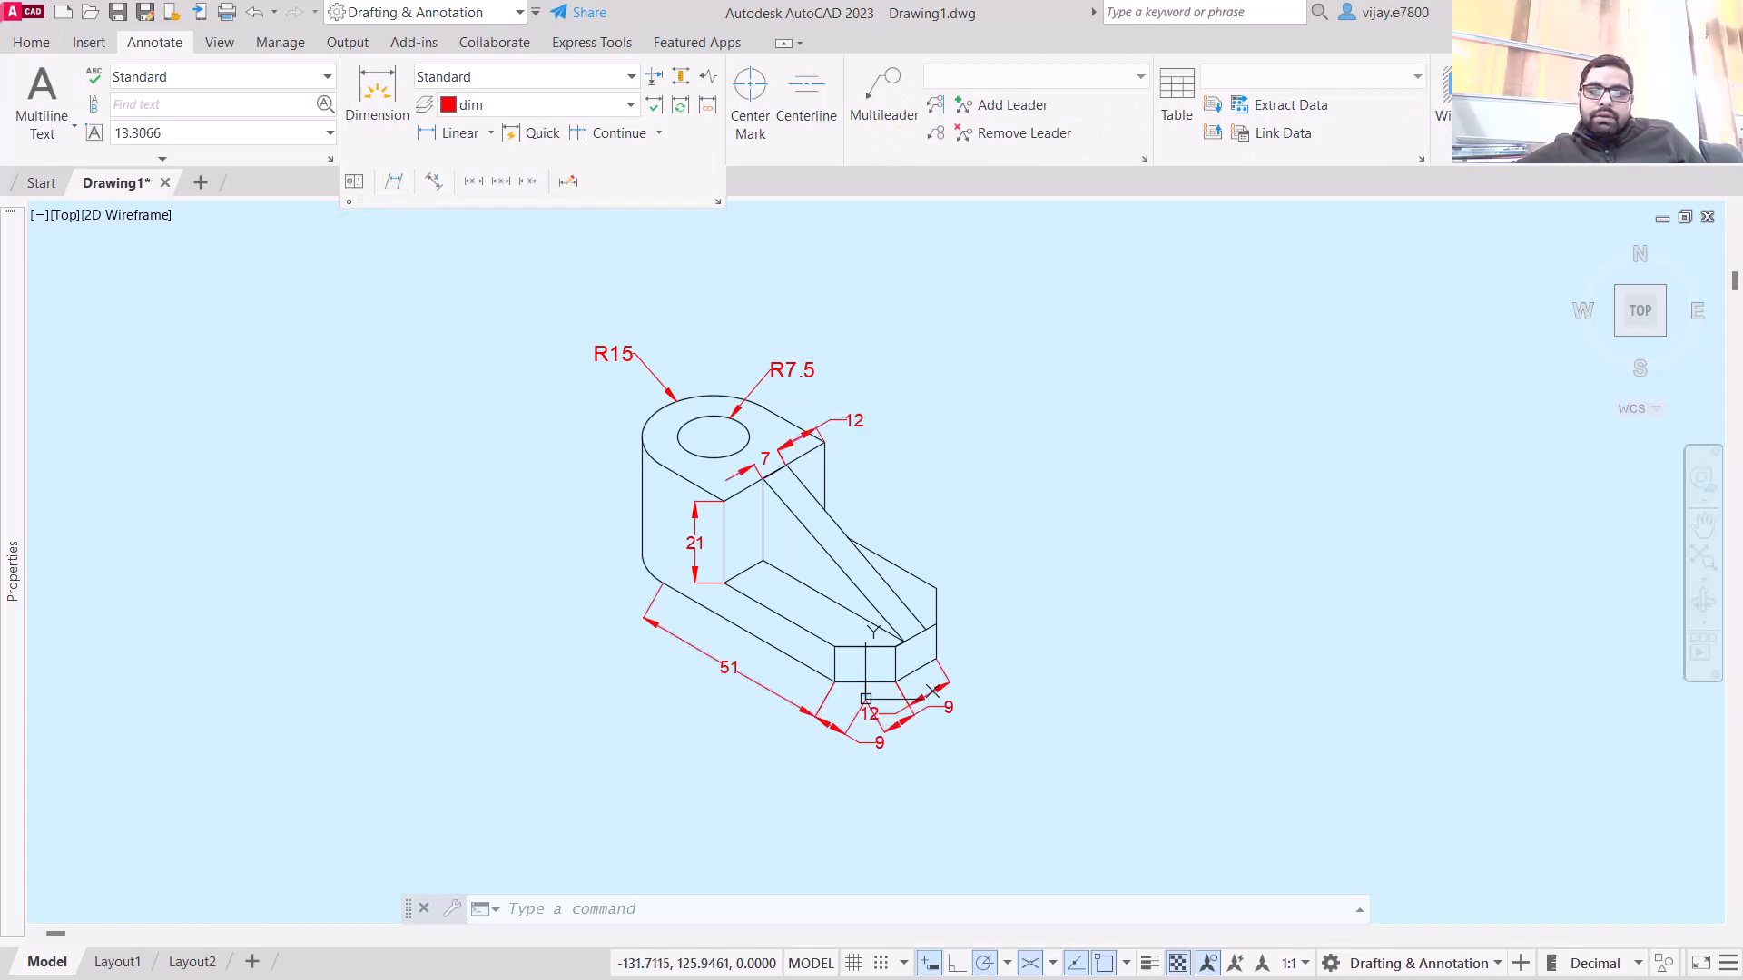
click(834, 682)
click(764, 724)
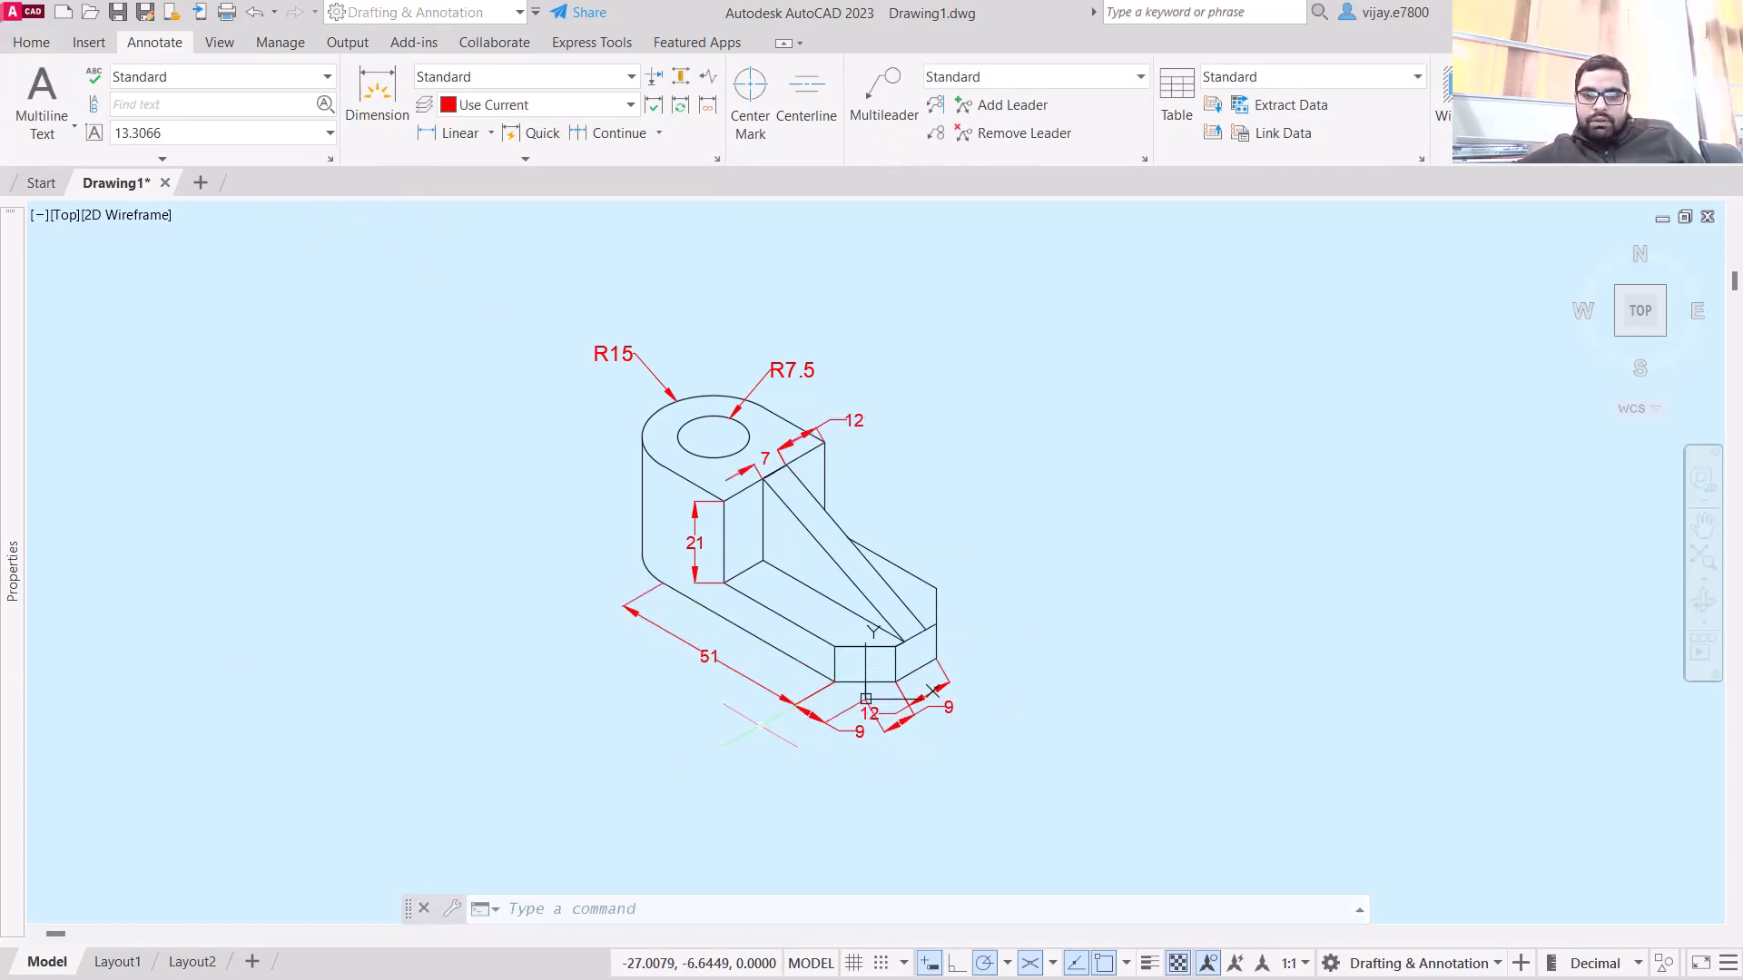
- Oblique the 12 and 9 dimensions at the base's chamfered end so their extension lines follow the direction of the base's long edge
scroll(908, 690, up, 2)
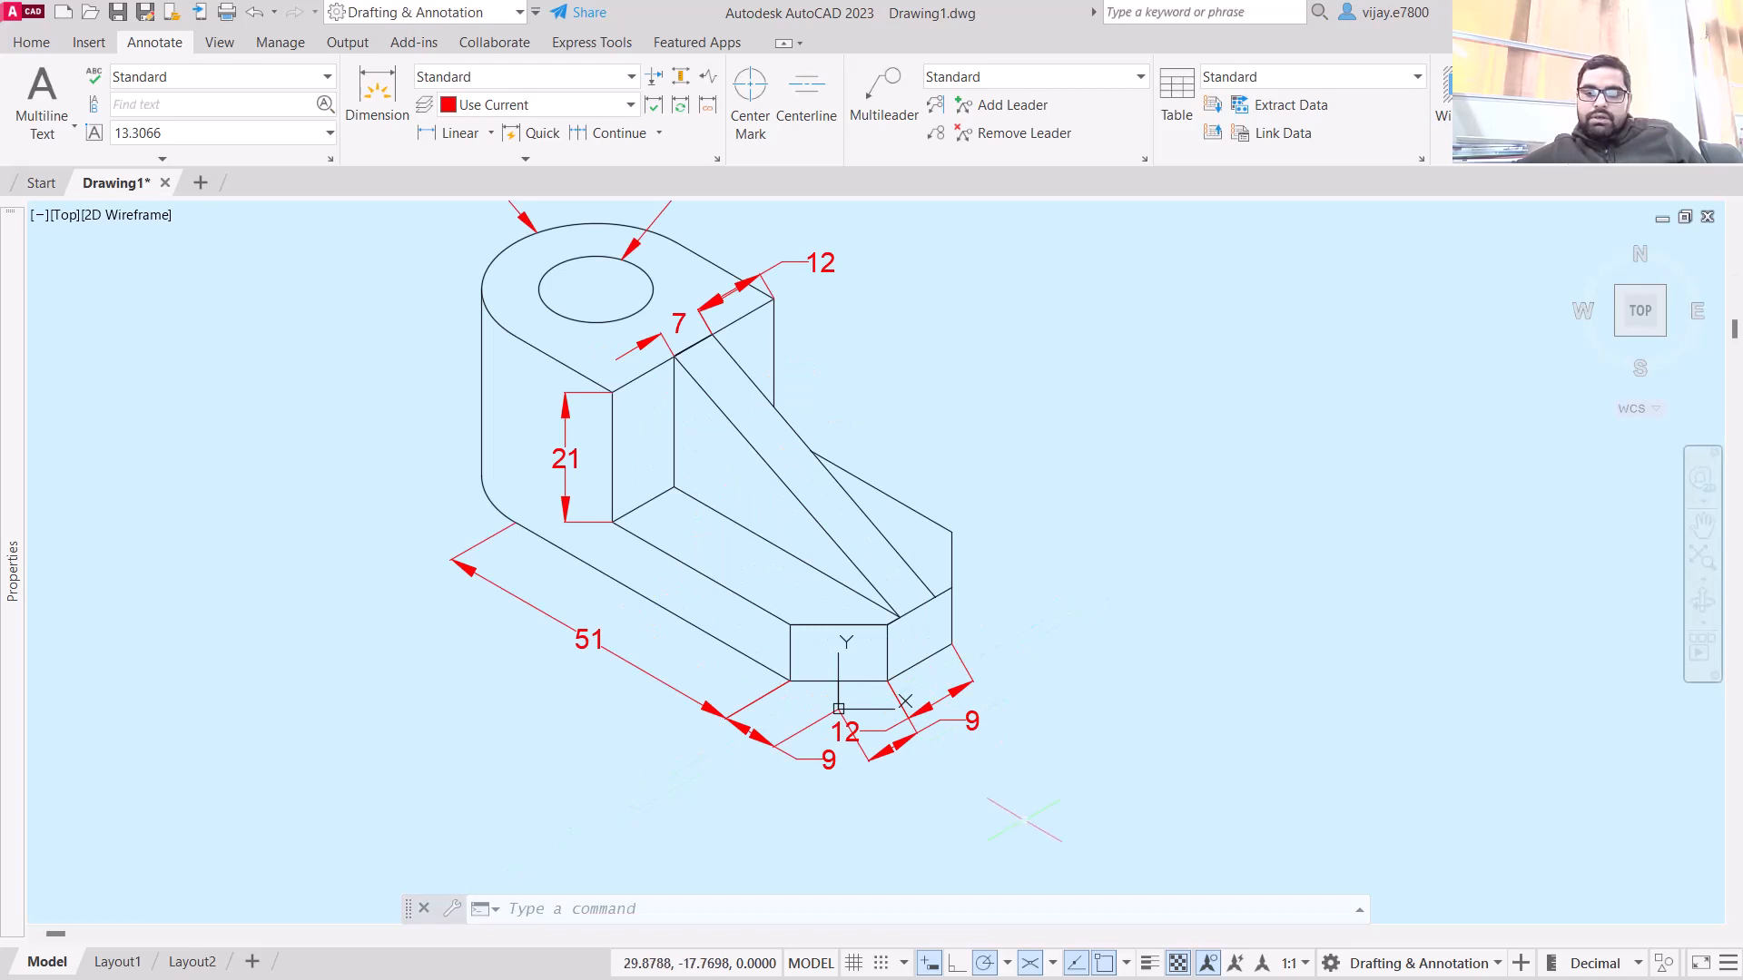
click(1024, 820)
click(908, 717)
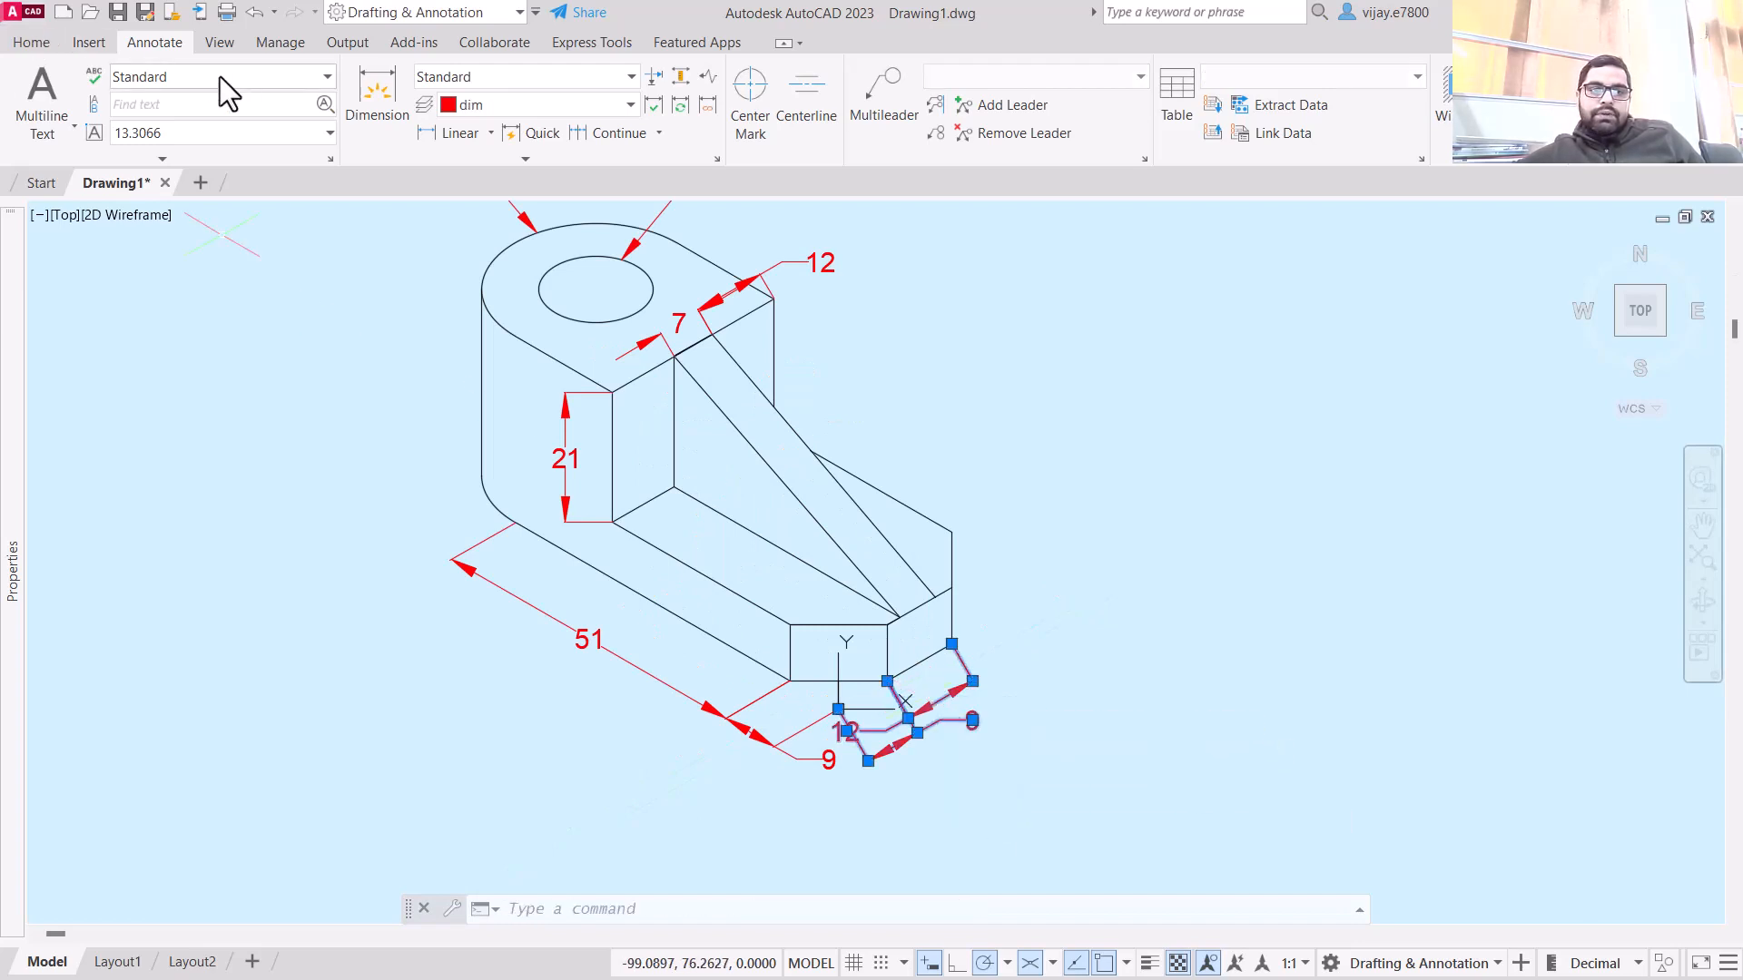
click(396, 157)
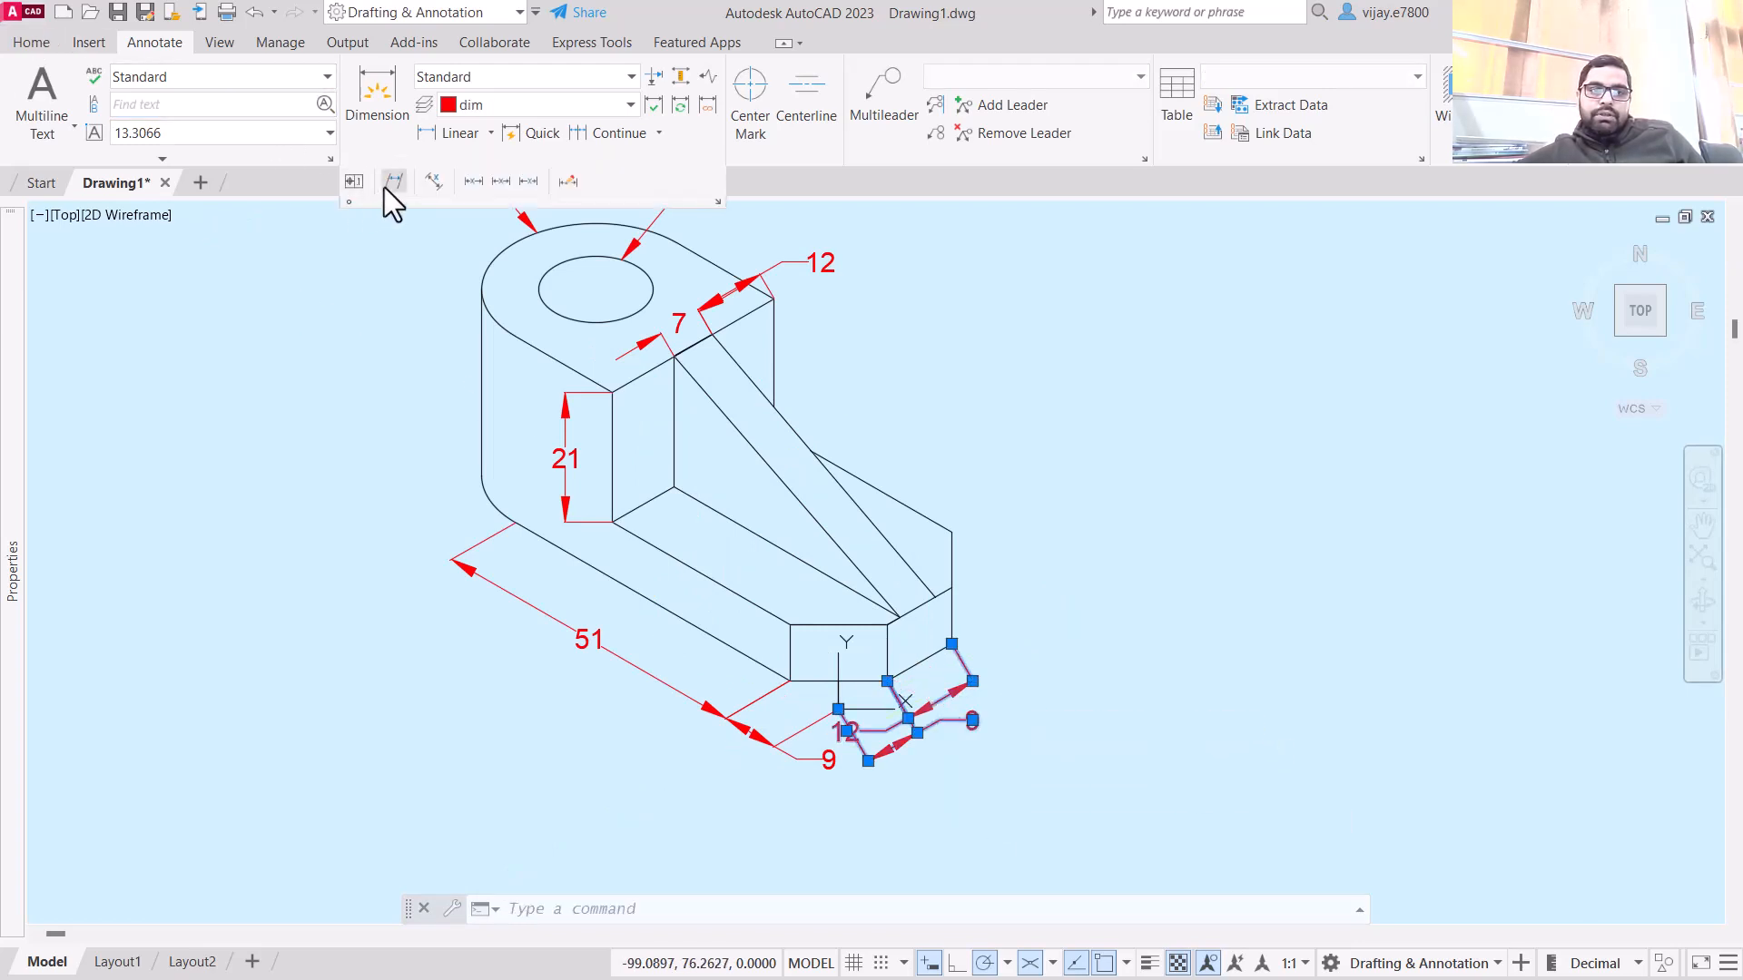
click(393, 182)
click(888, 681)
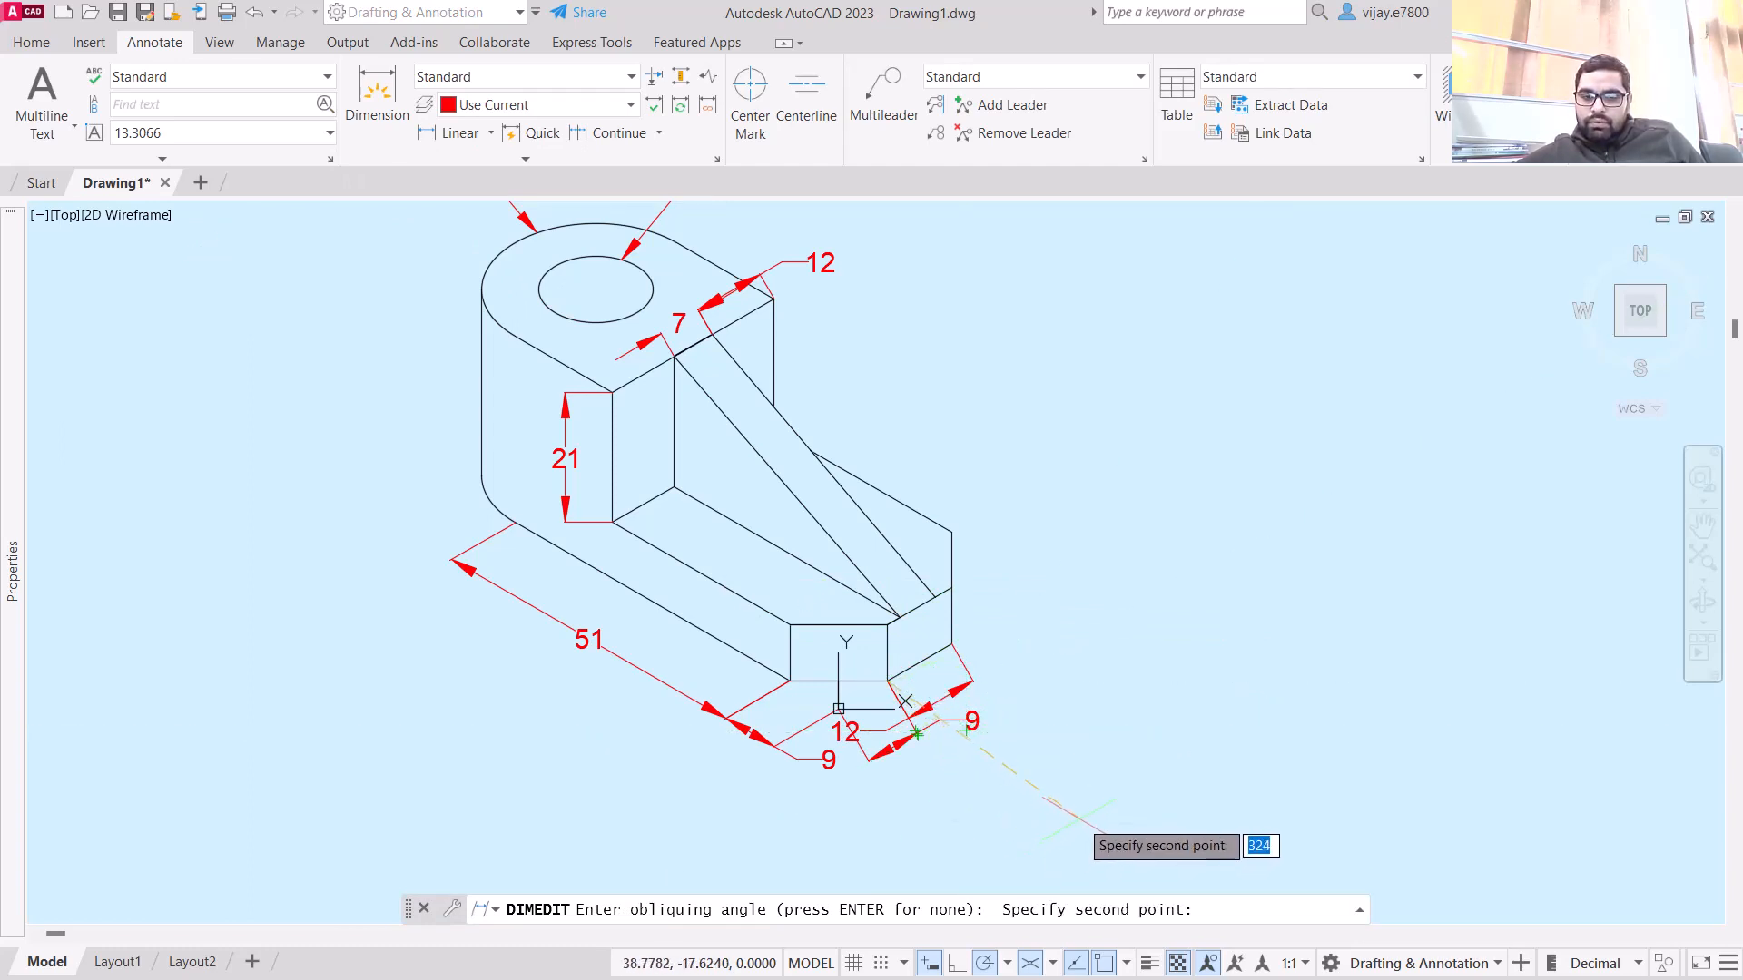
click(1086, 804)
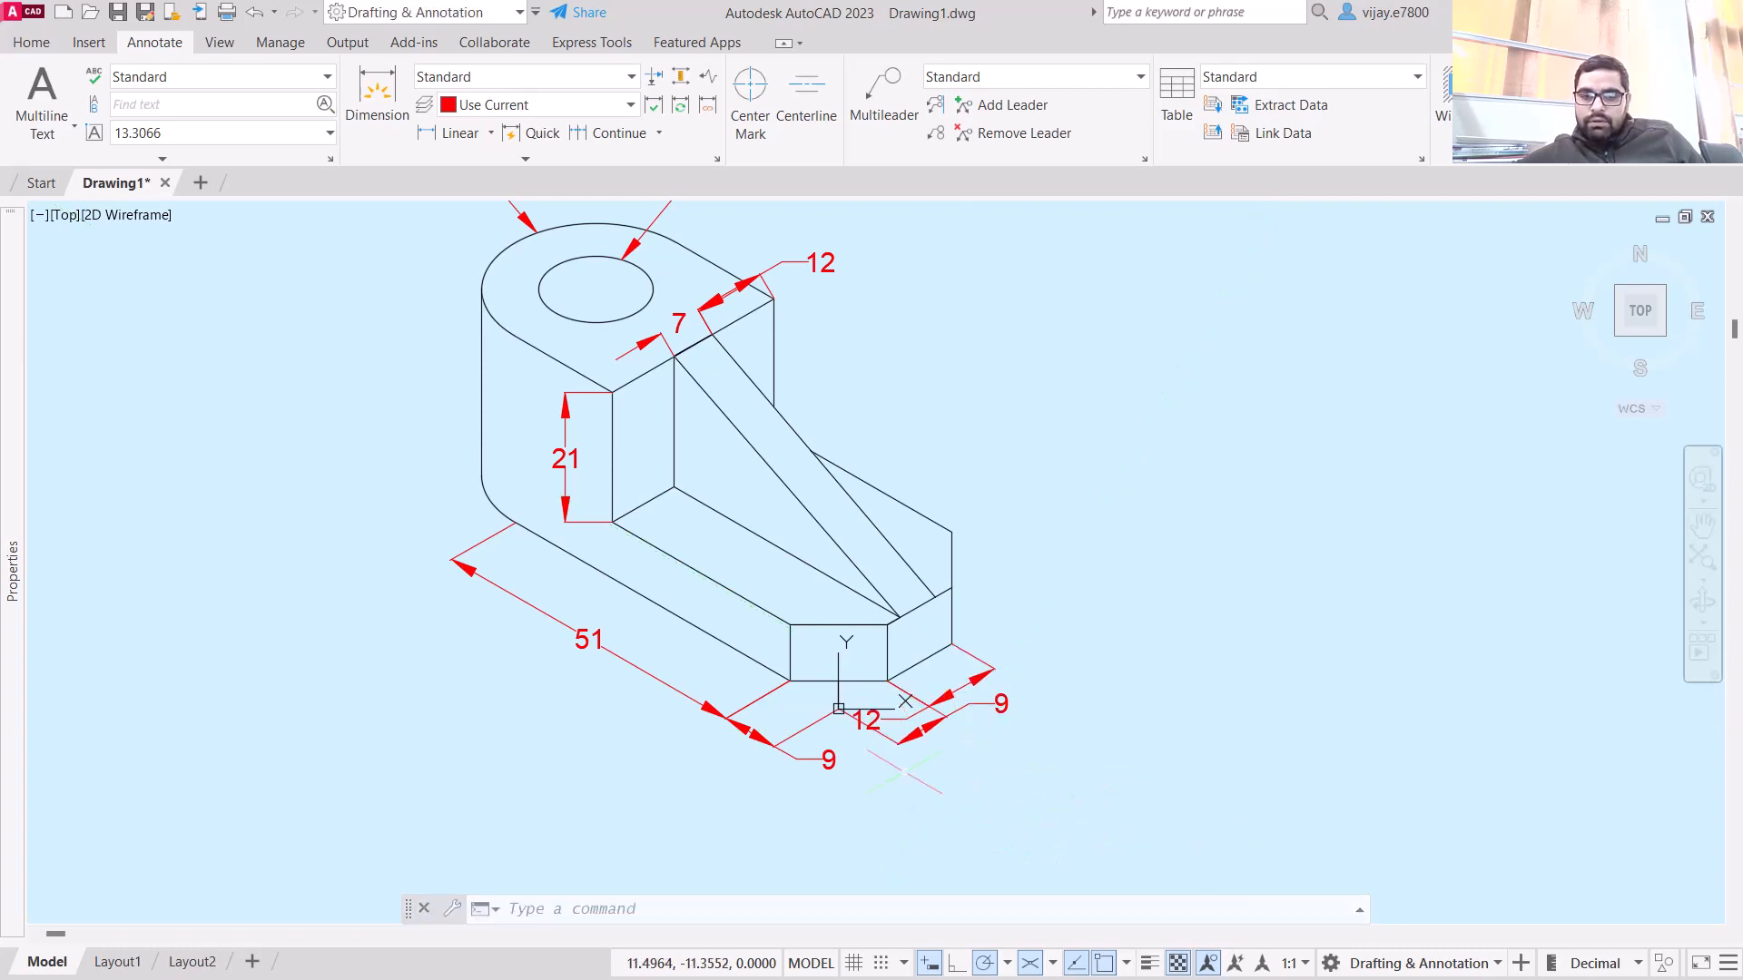
- Oblique the 7, 12 and 21 dimensions on the upright block so their extension lines follow the direction of the base's long edge
scroll(905, 771, up, 3)
scroll(1099, 695, down, 4)
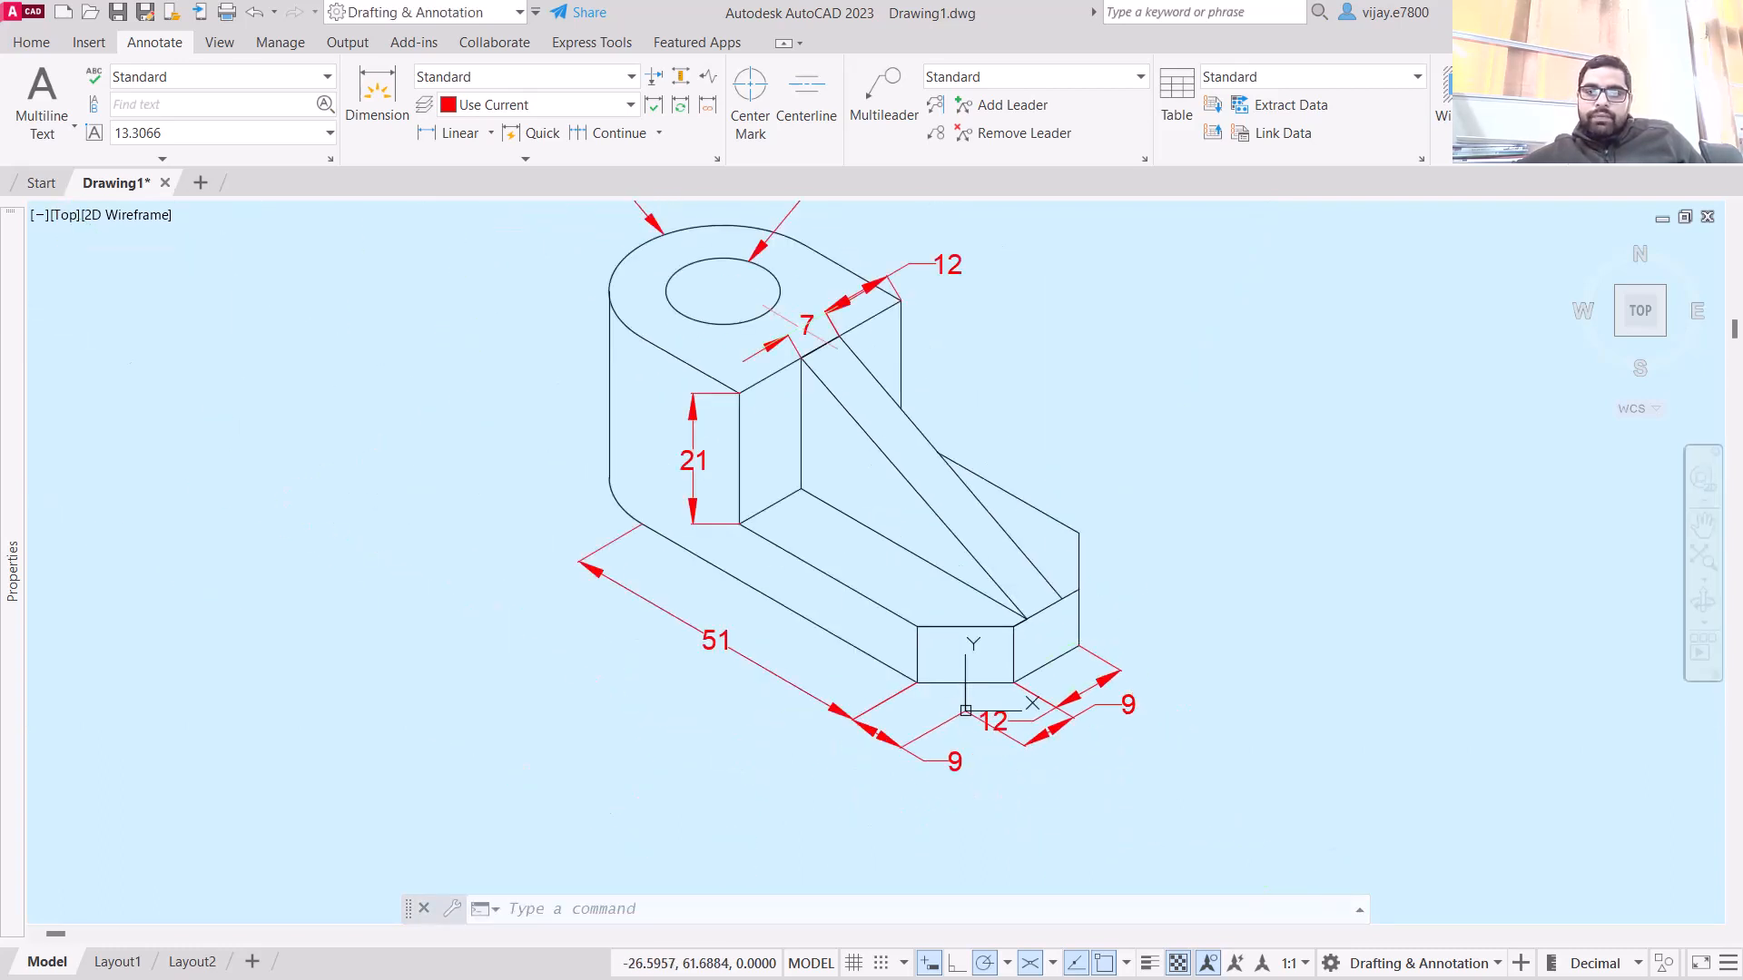
click(843, 307)
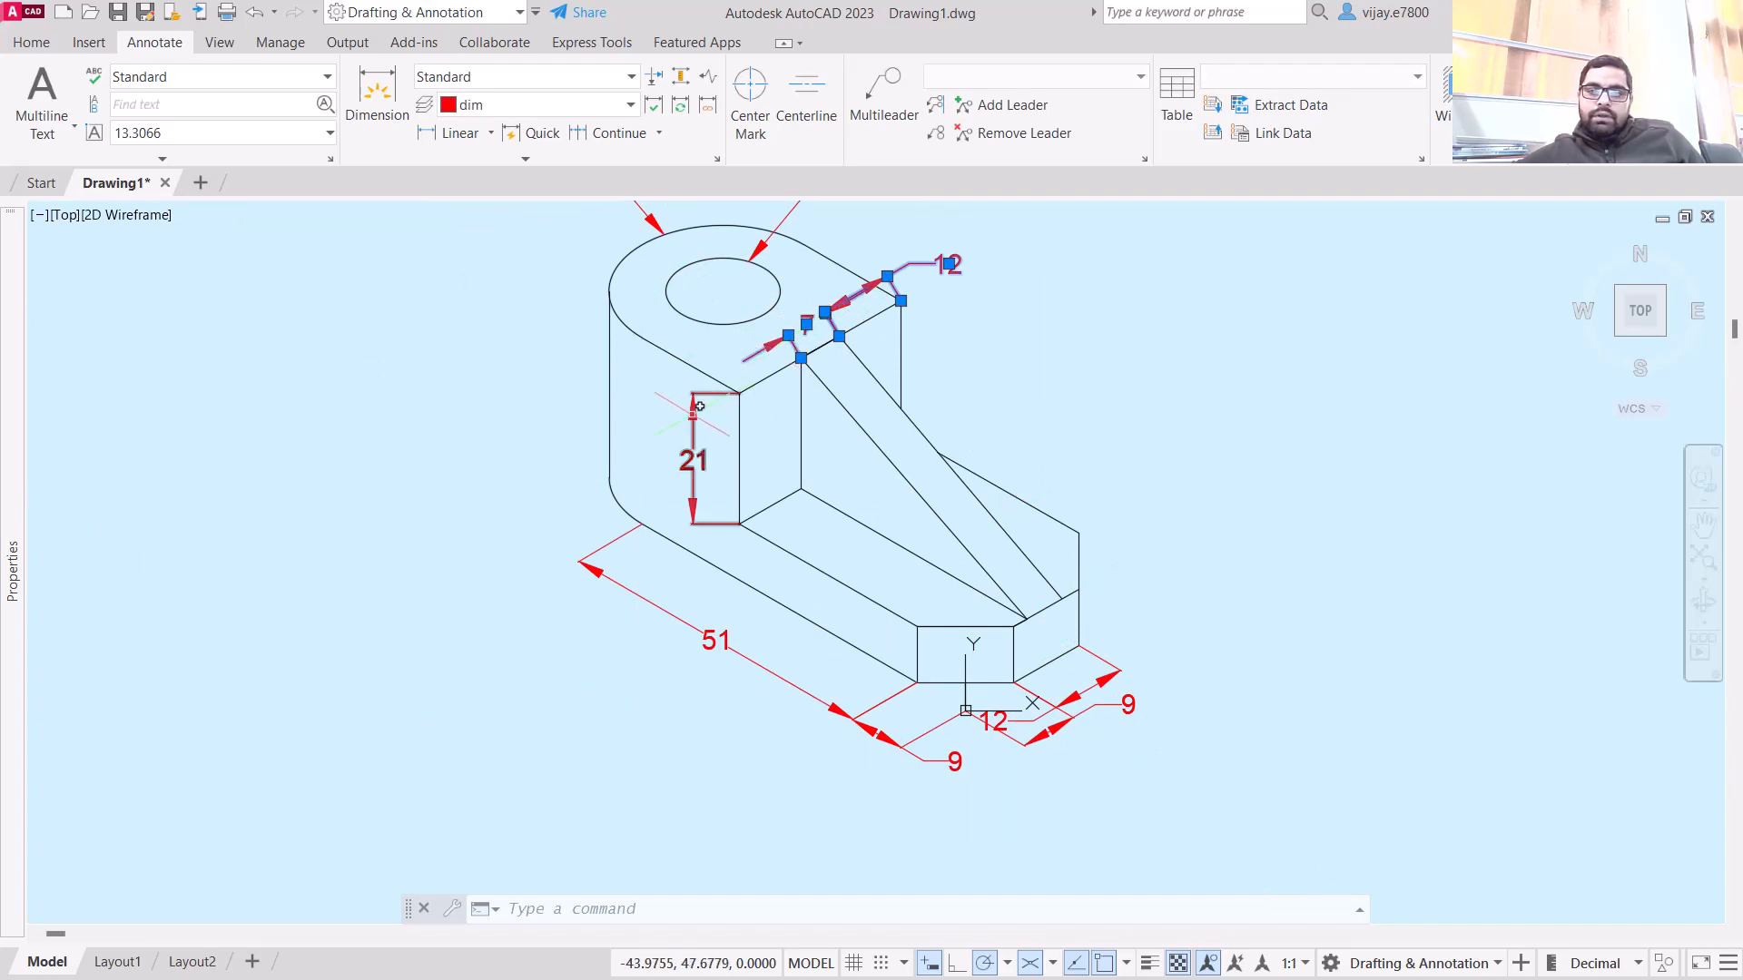
click(442, 161)
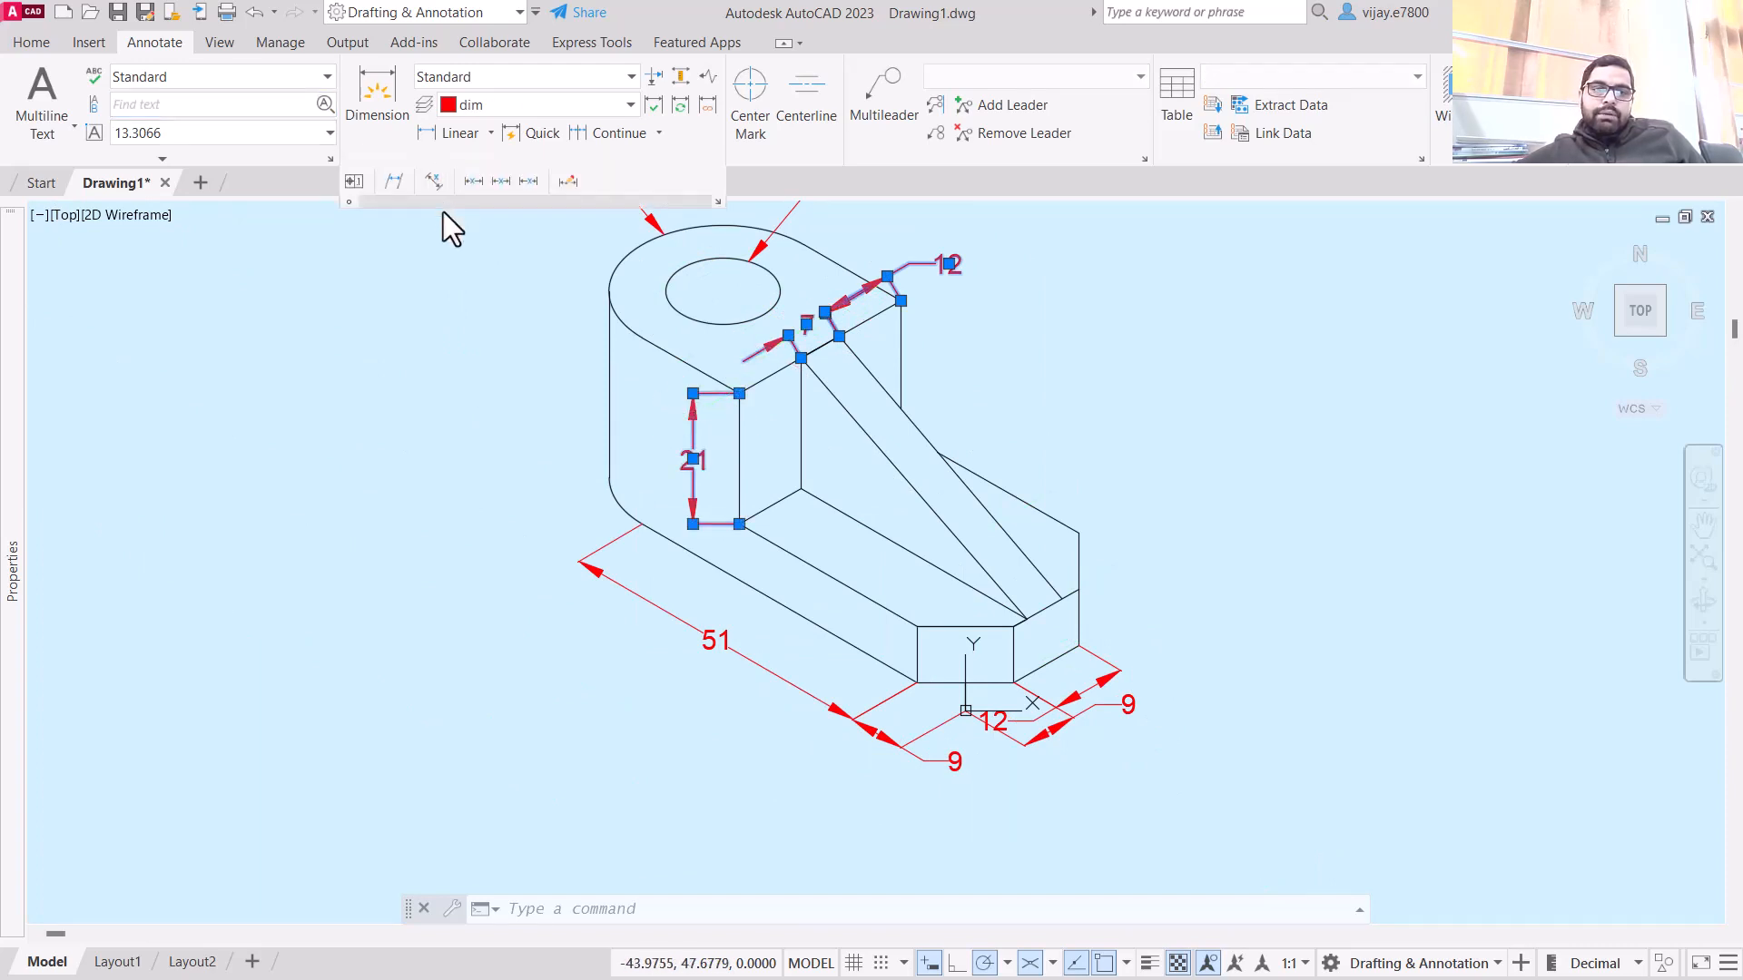
click(393, 182)
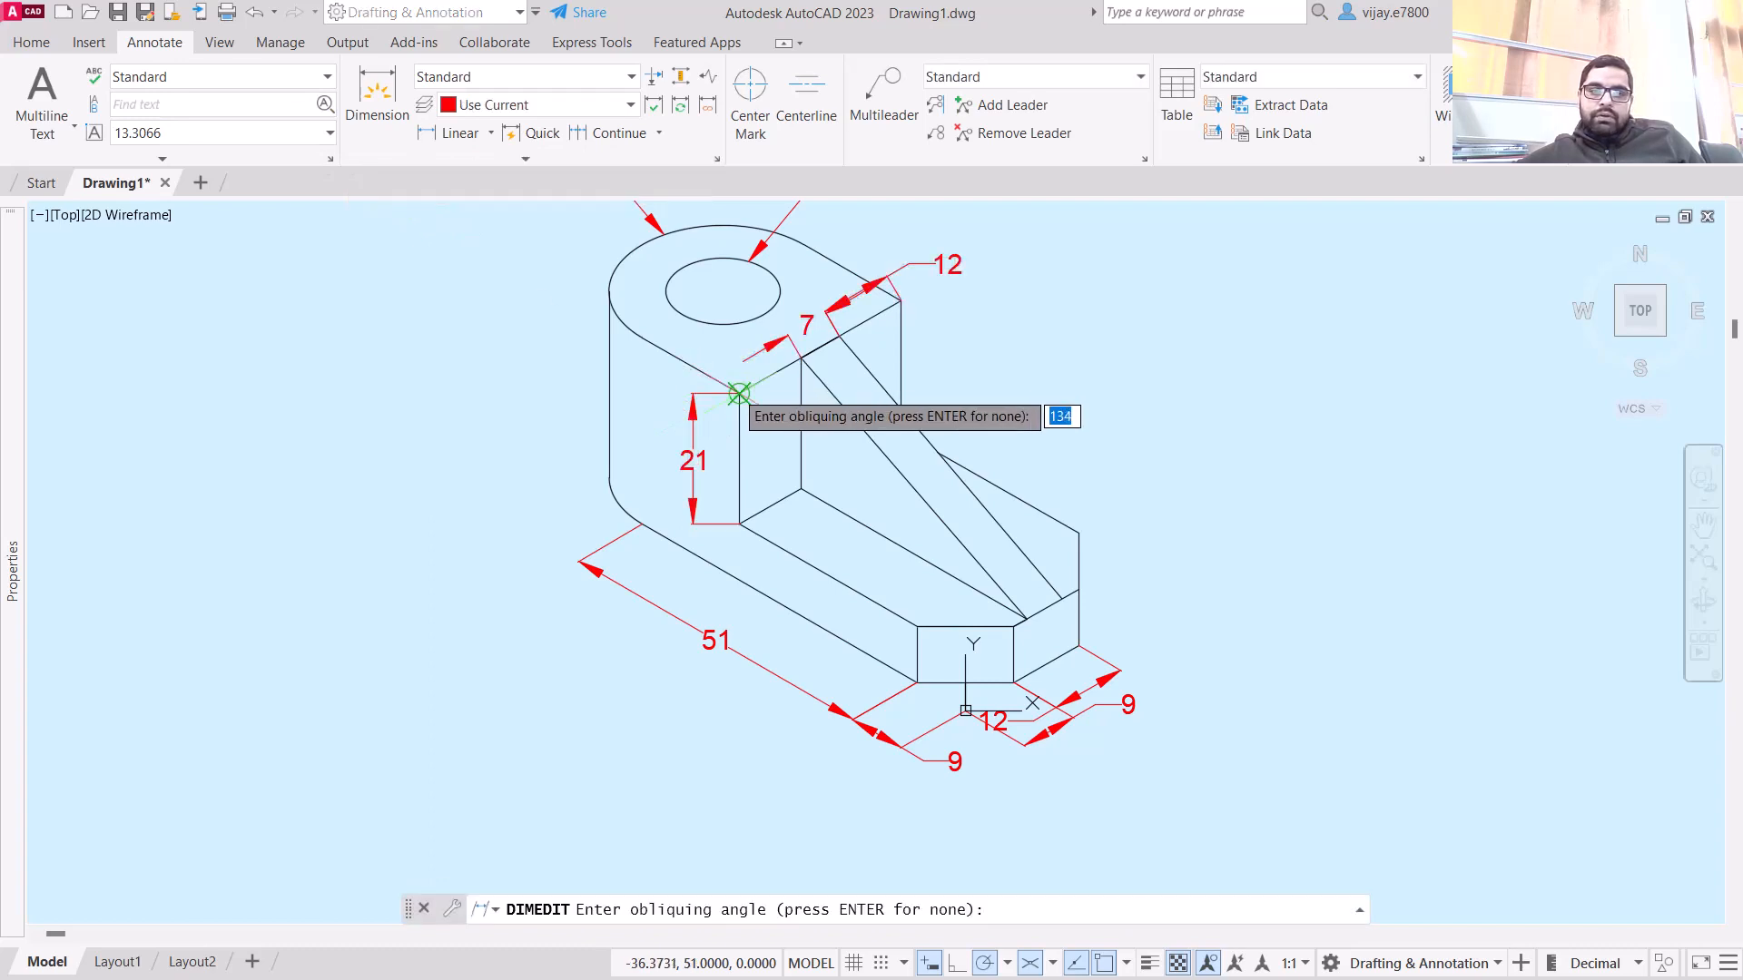
click(722, 382)
click(690, 365)
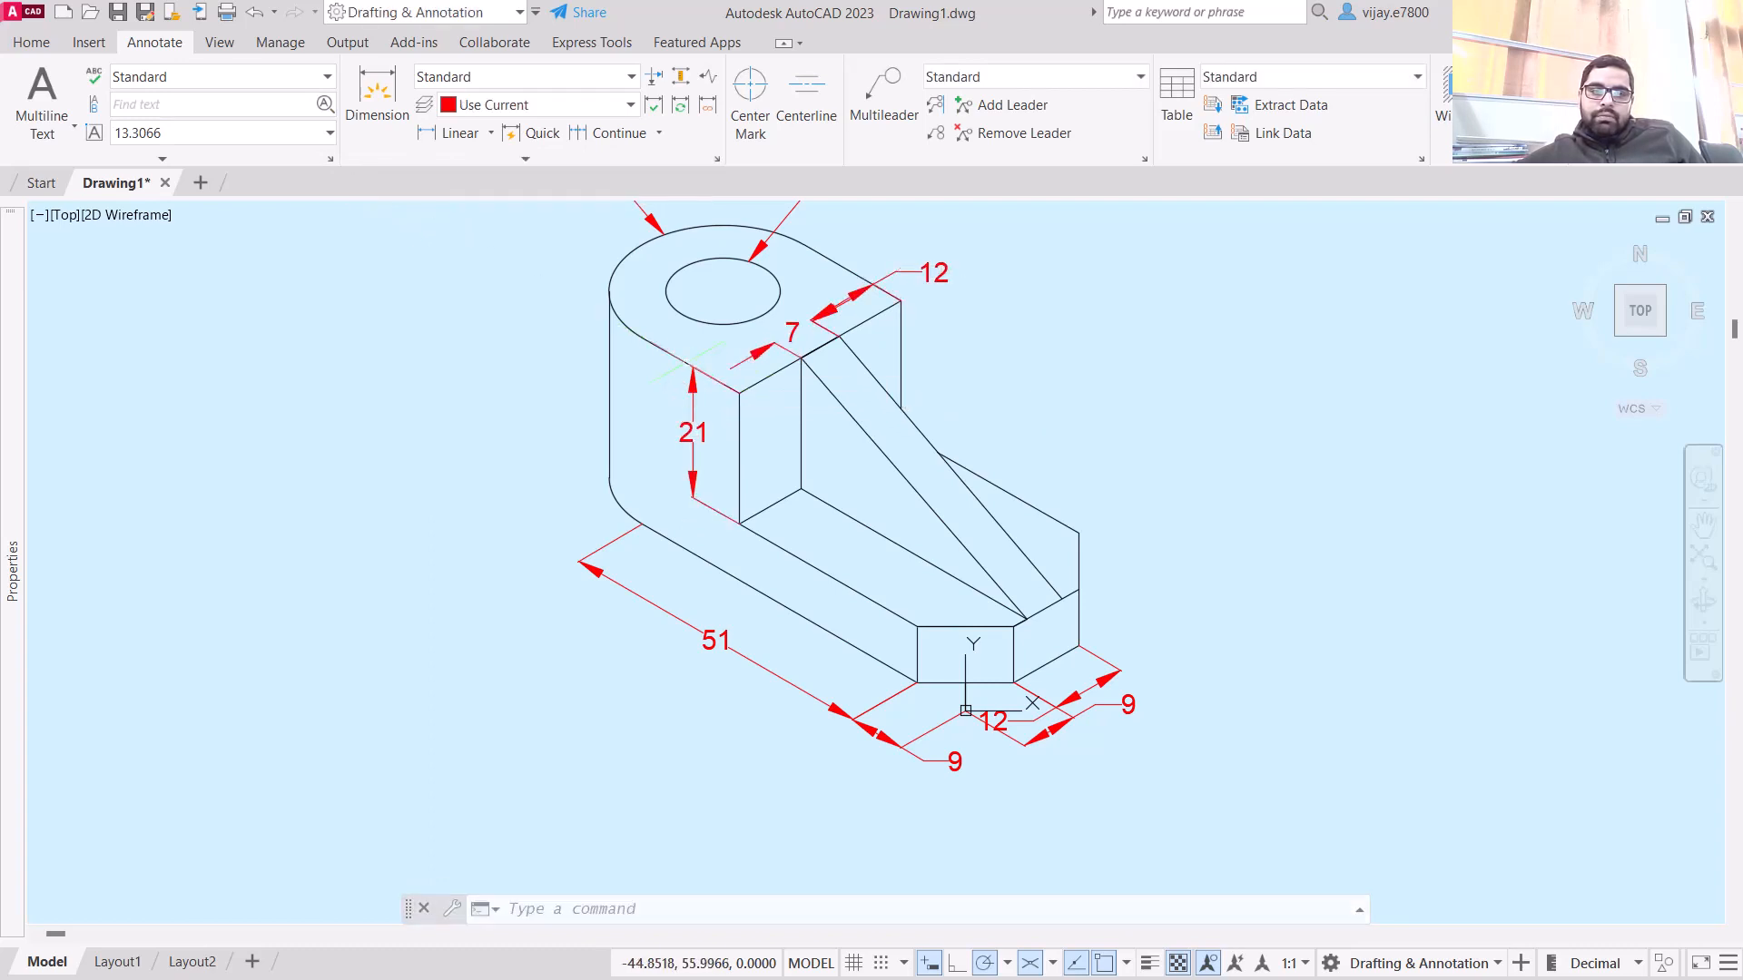
- Shift the 9 dimension beside the 12 at the base's chamfered end and place its text on the opposite side of its arrows
scroll(1050, 425, down, 2)
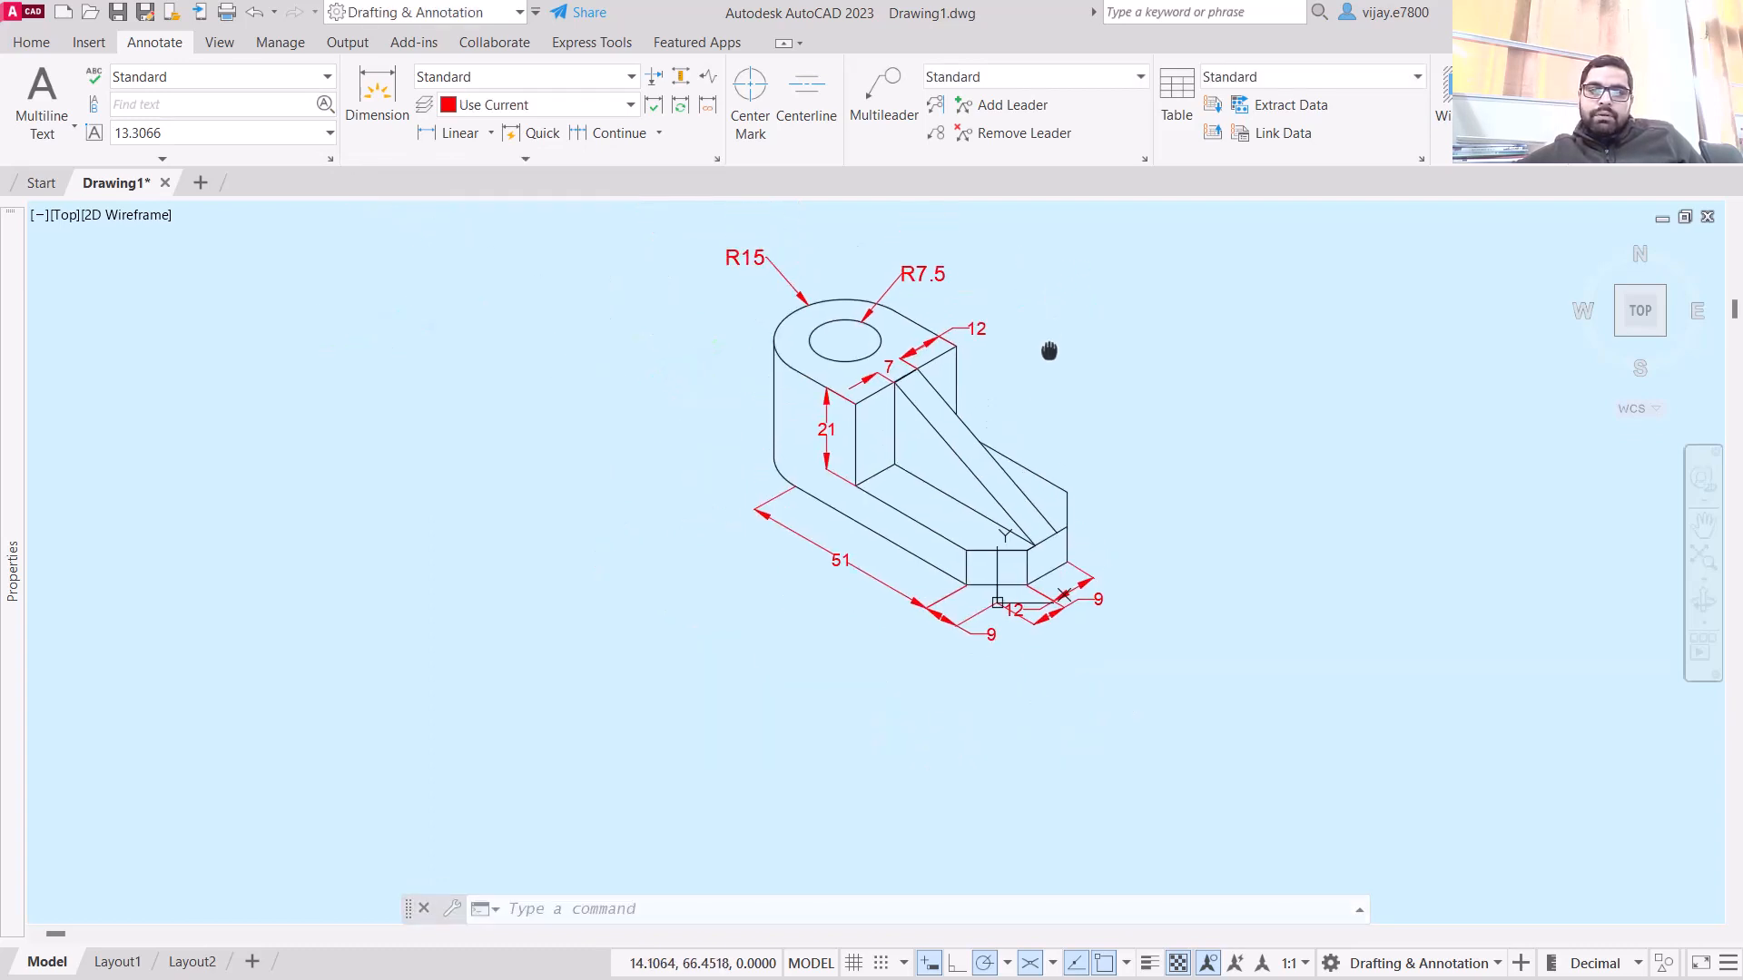
scroll(1022, 427, up, 2)
scroll(804, 309, down, 4)
scroll(858, 486, up, 4)
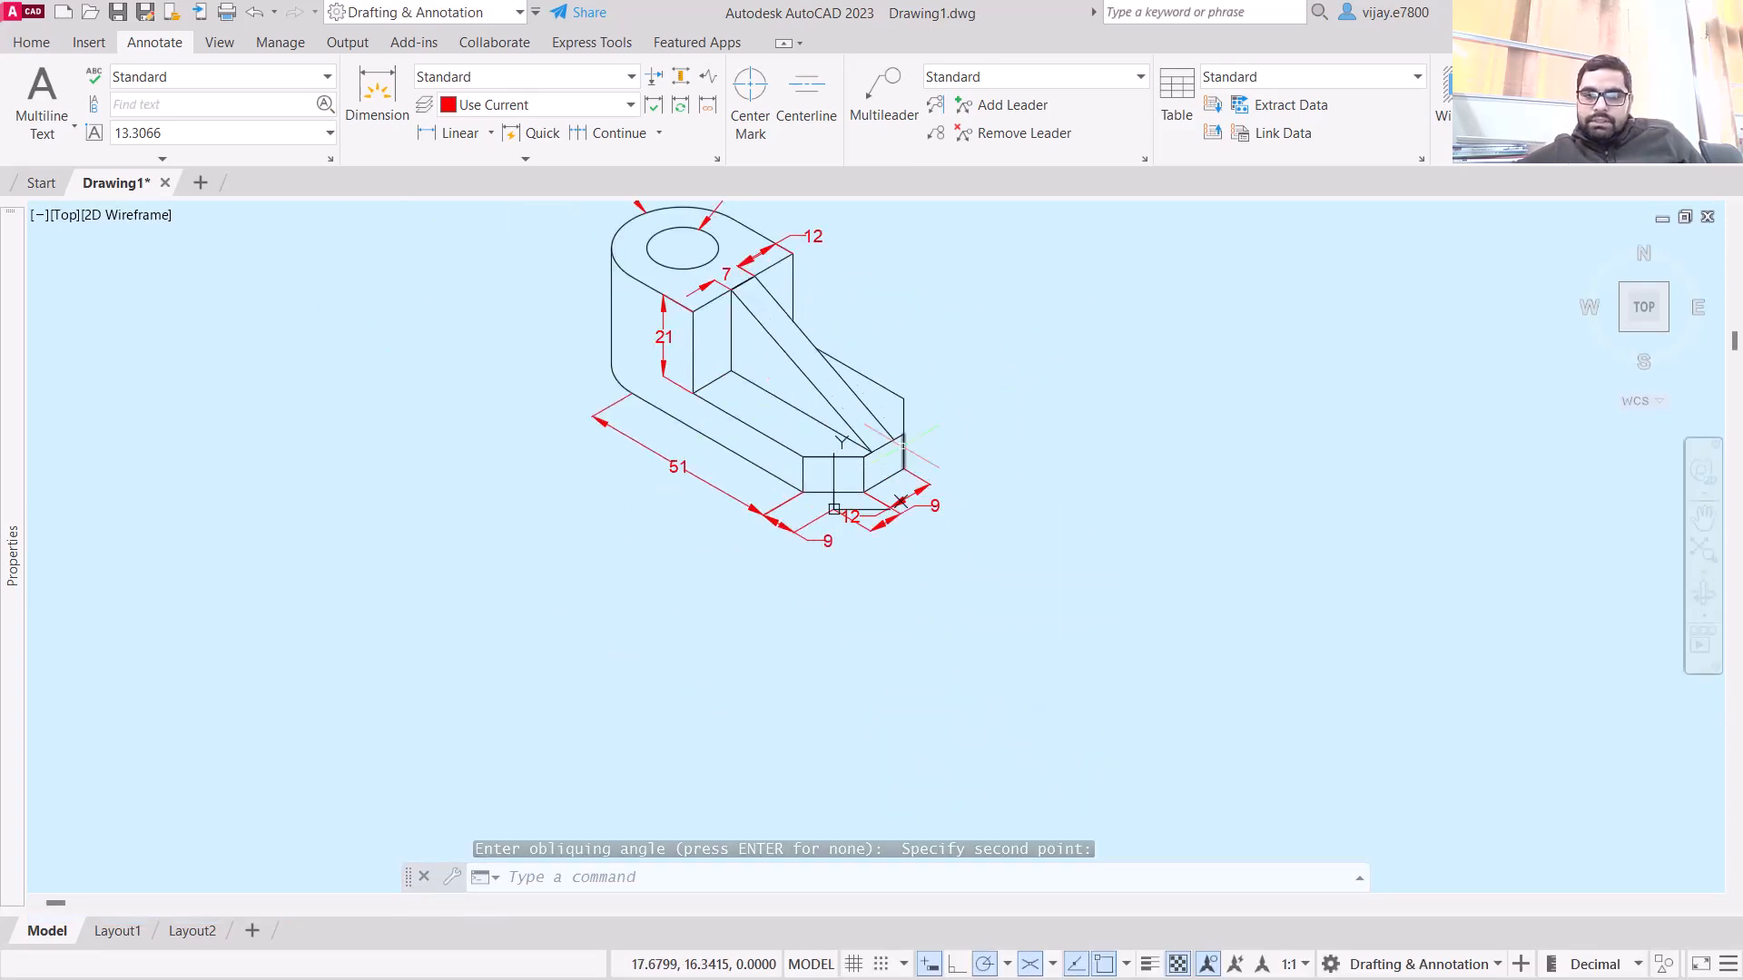
click(874, 567)
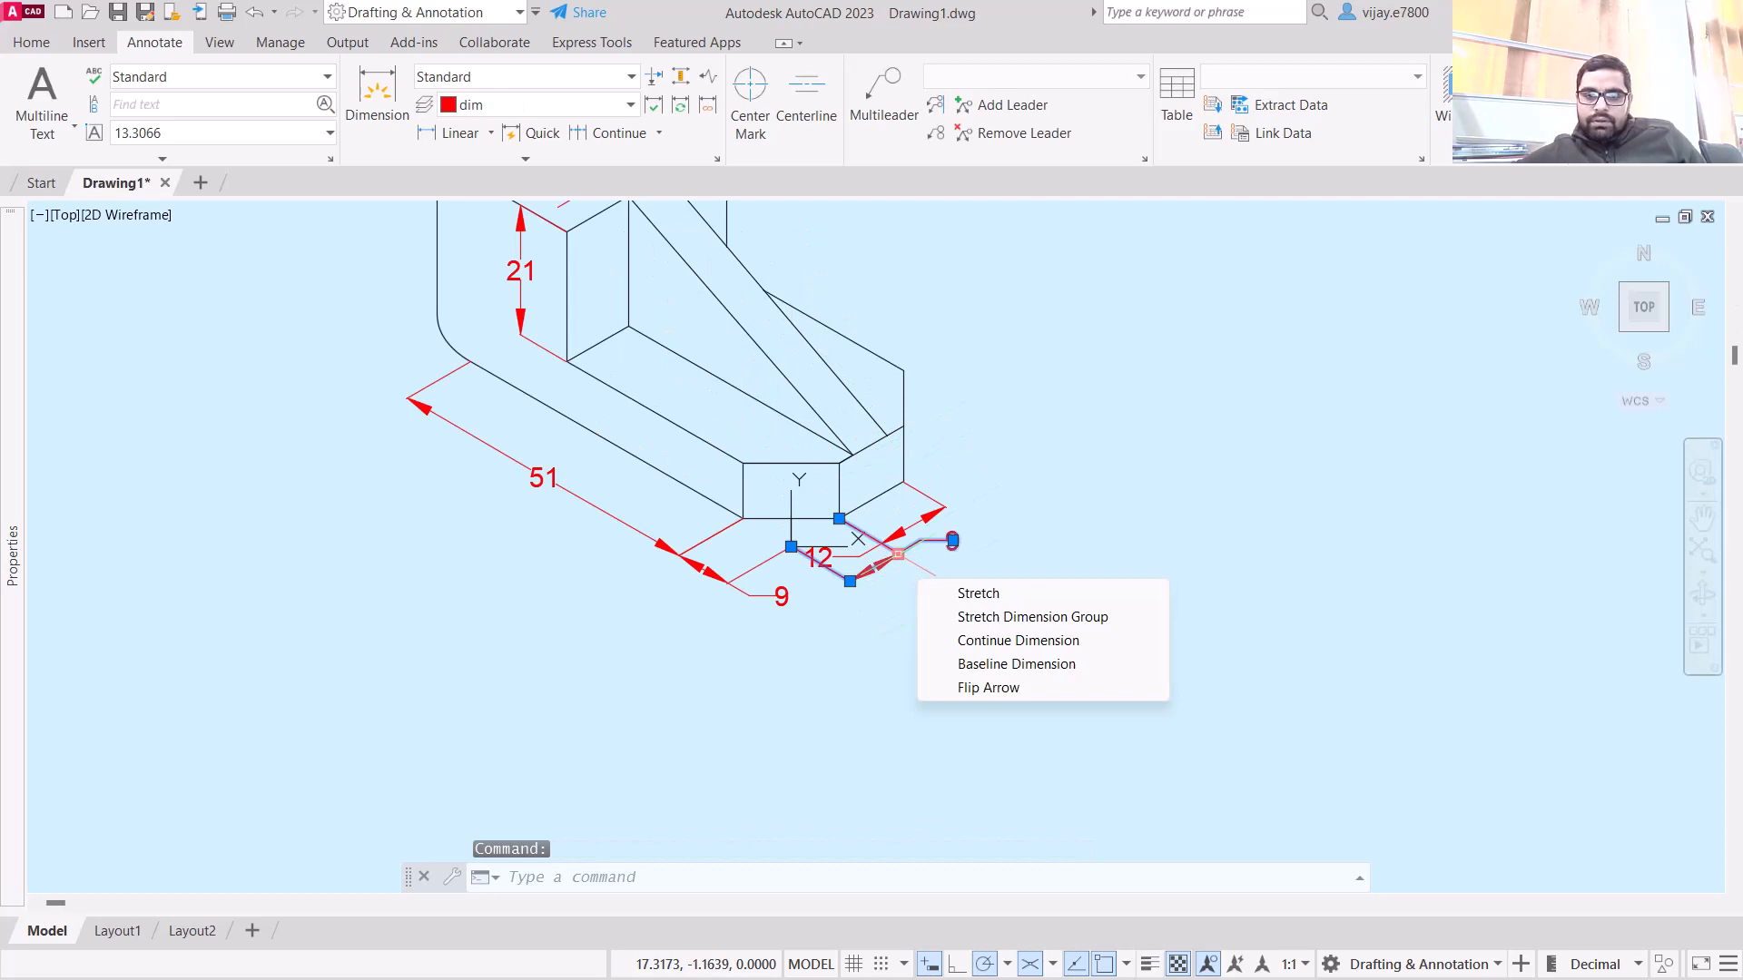
click(898, 554)
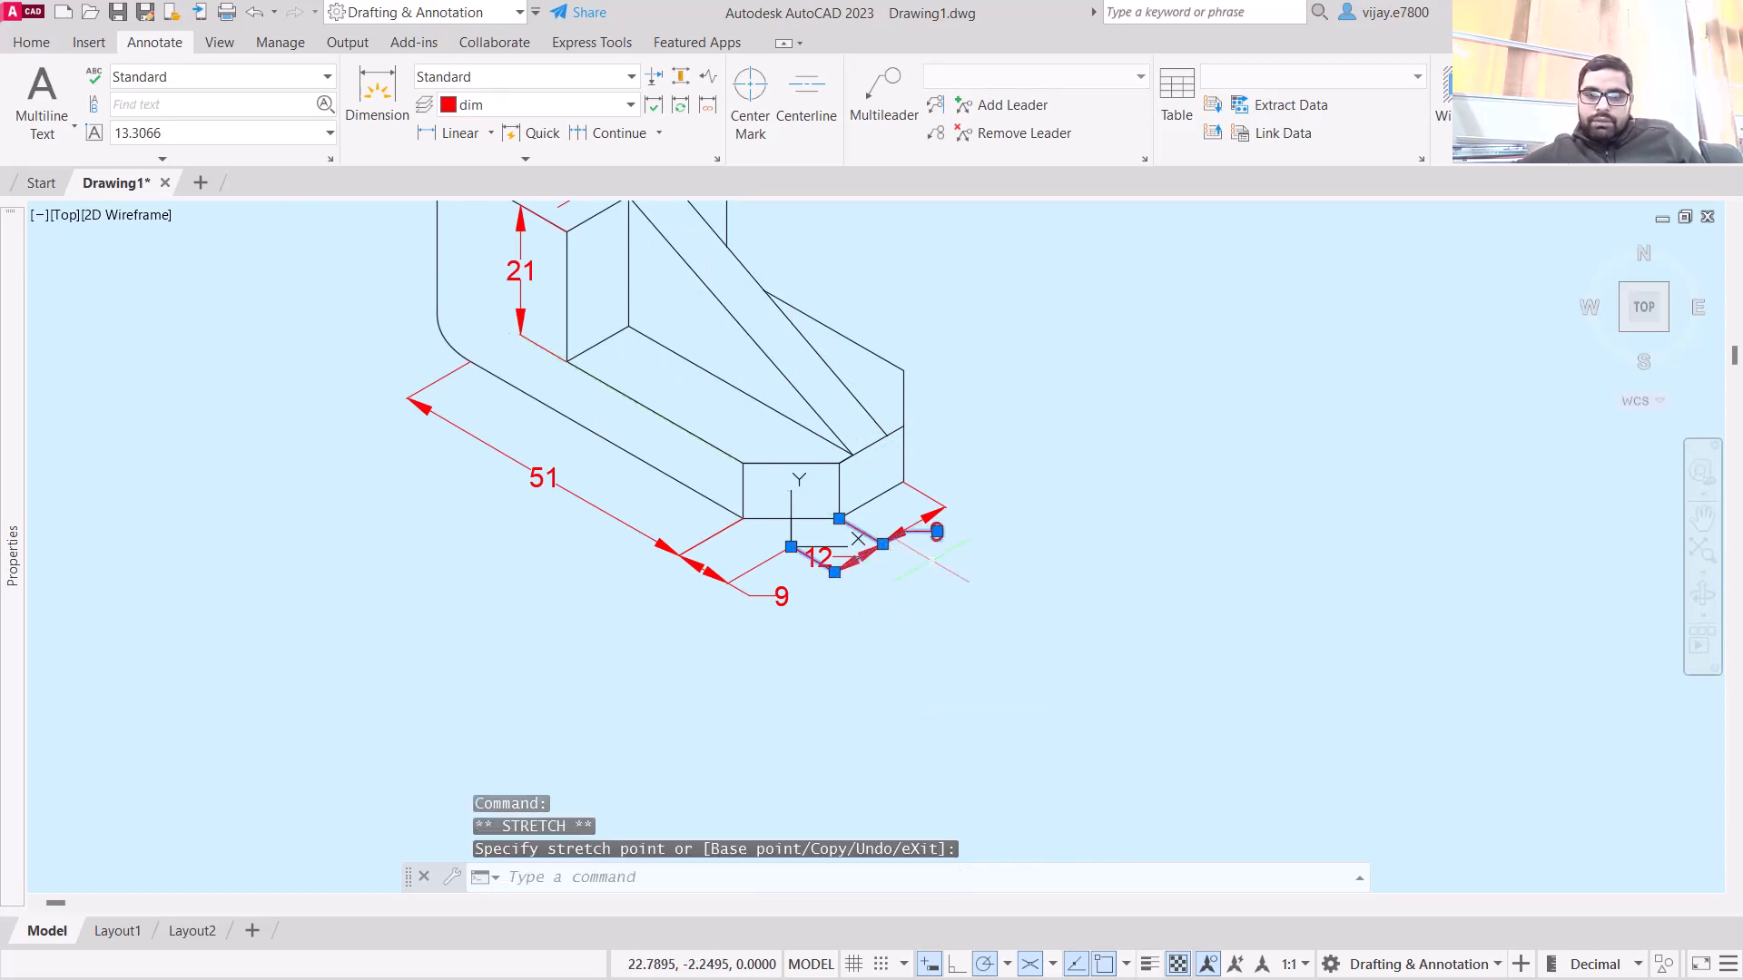
click(936, 532)
click(937, 532)
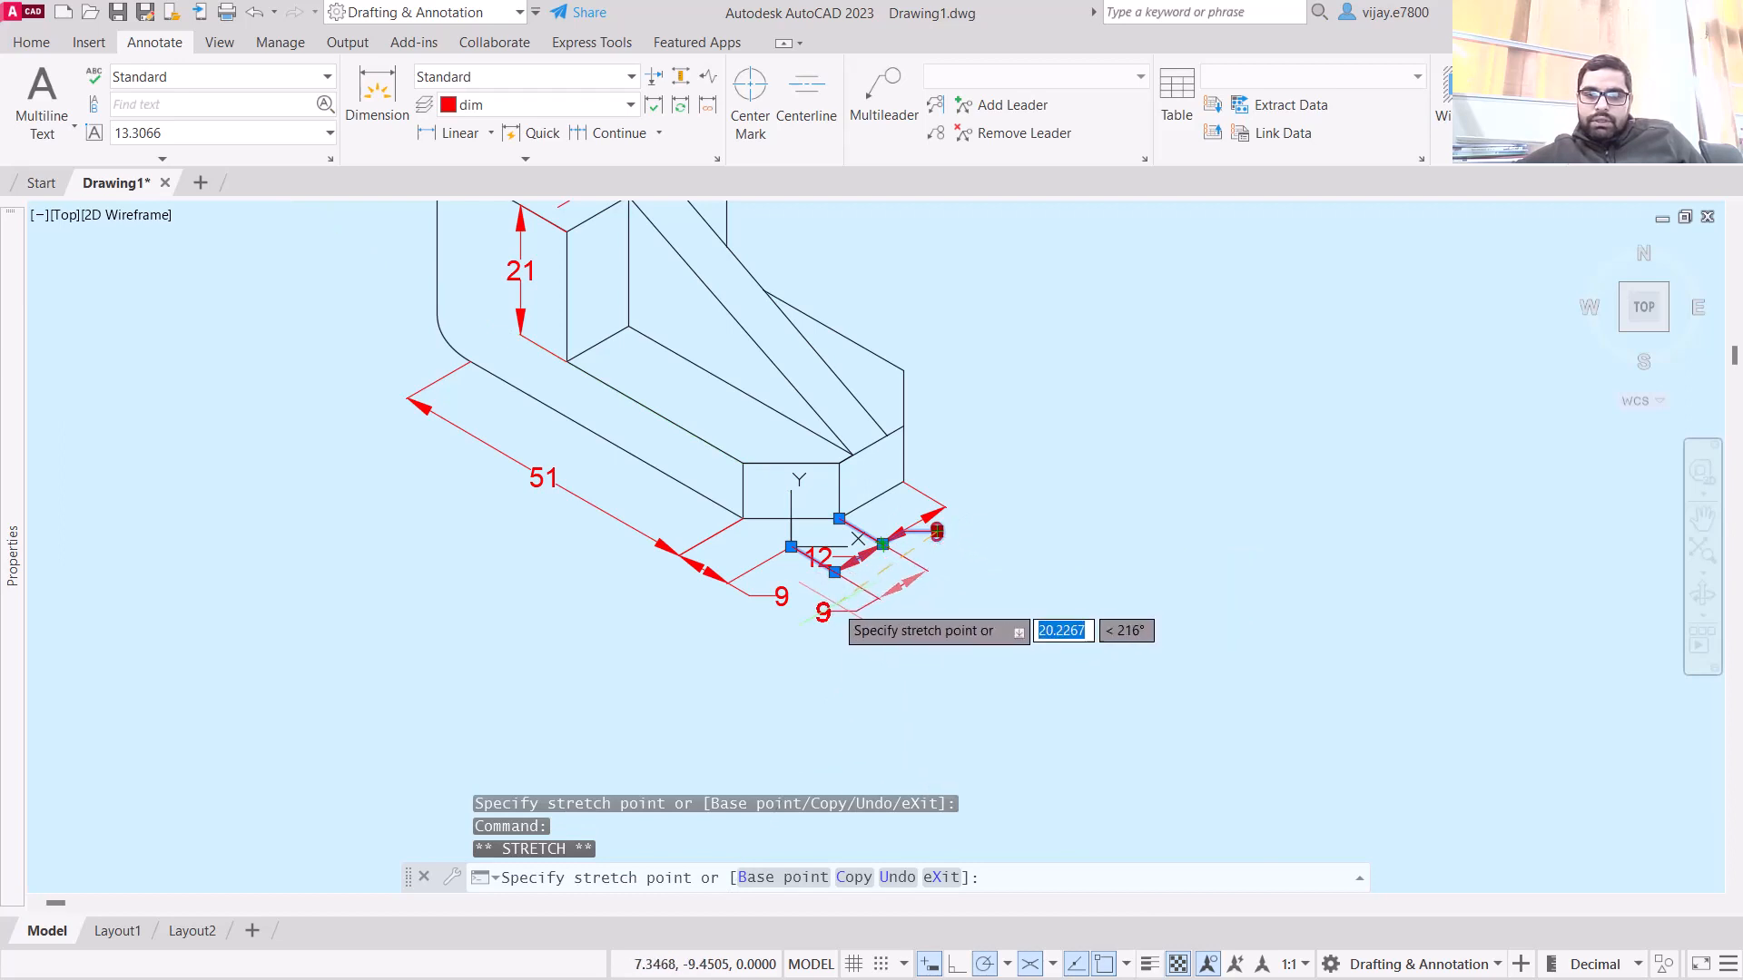
click(819, 610)
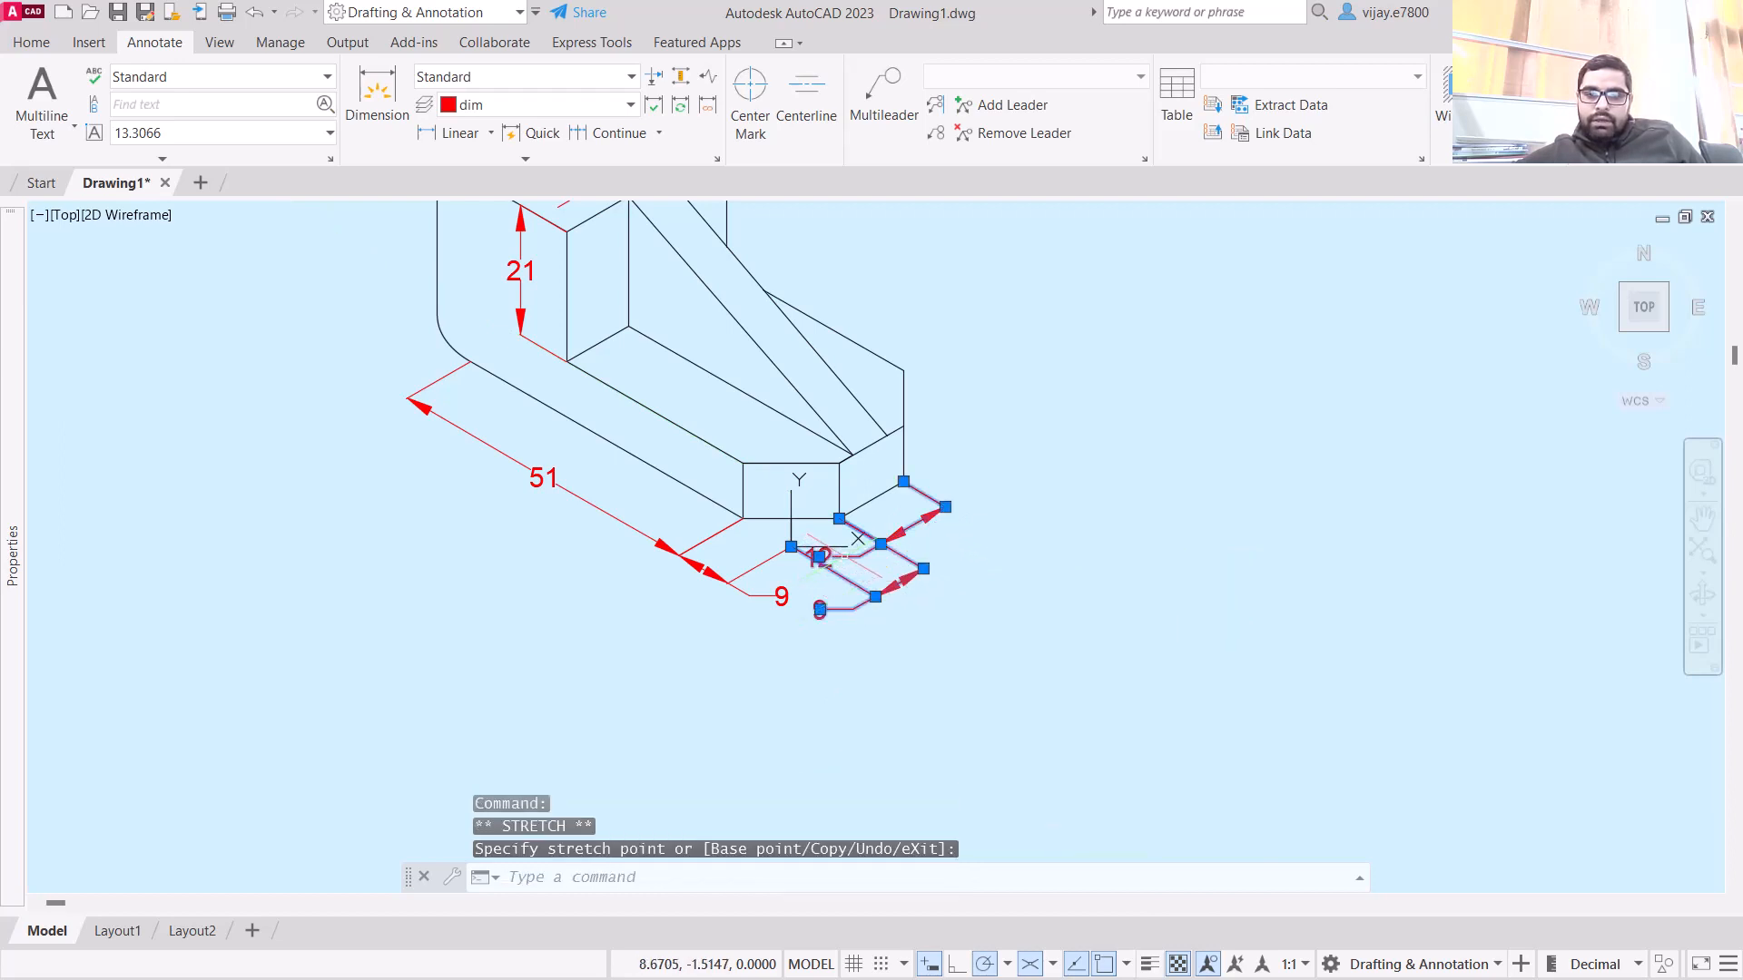
- Move the base-end 12 dimension's text beyond its outer arrow, line up the adjoining 9 dimension with it, and clear the selection
click(820, 556)
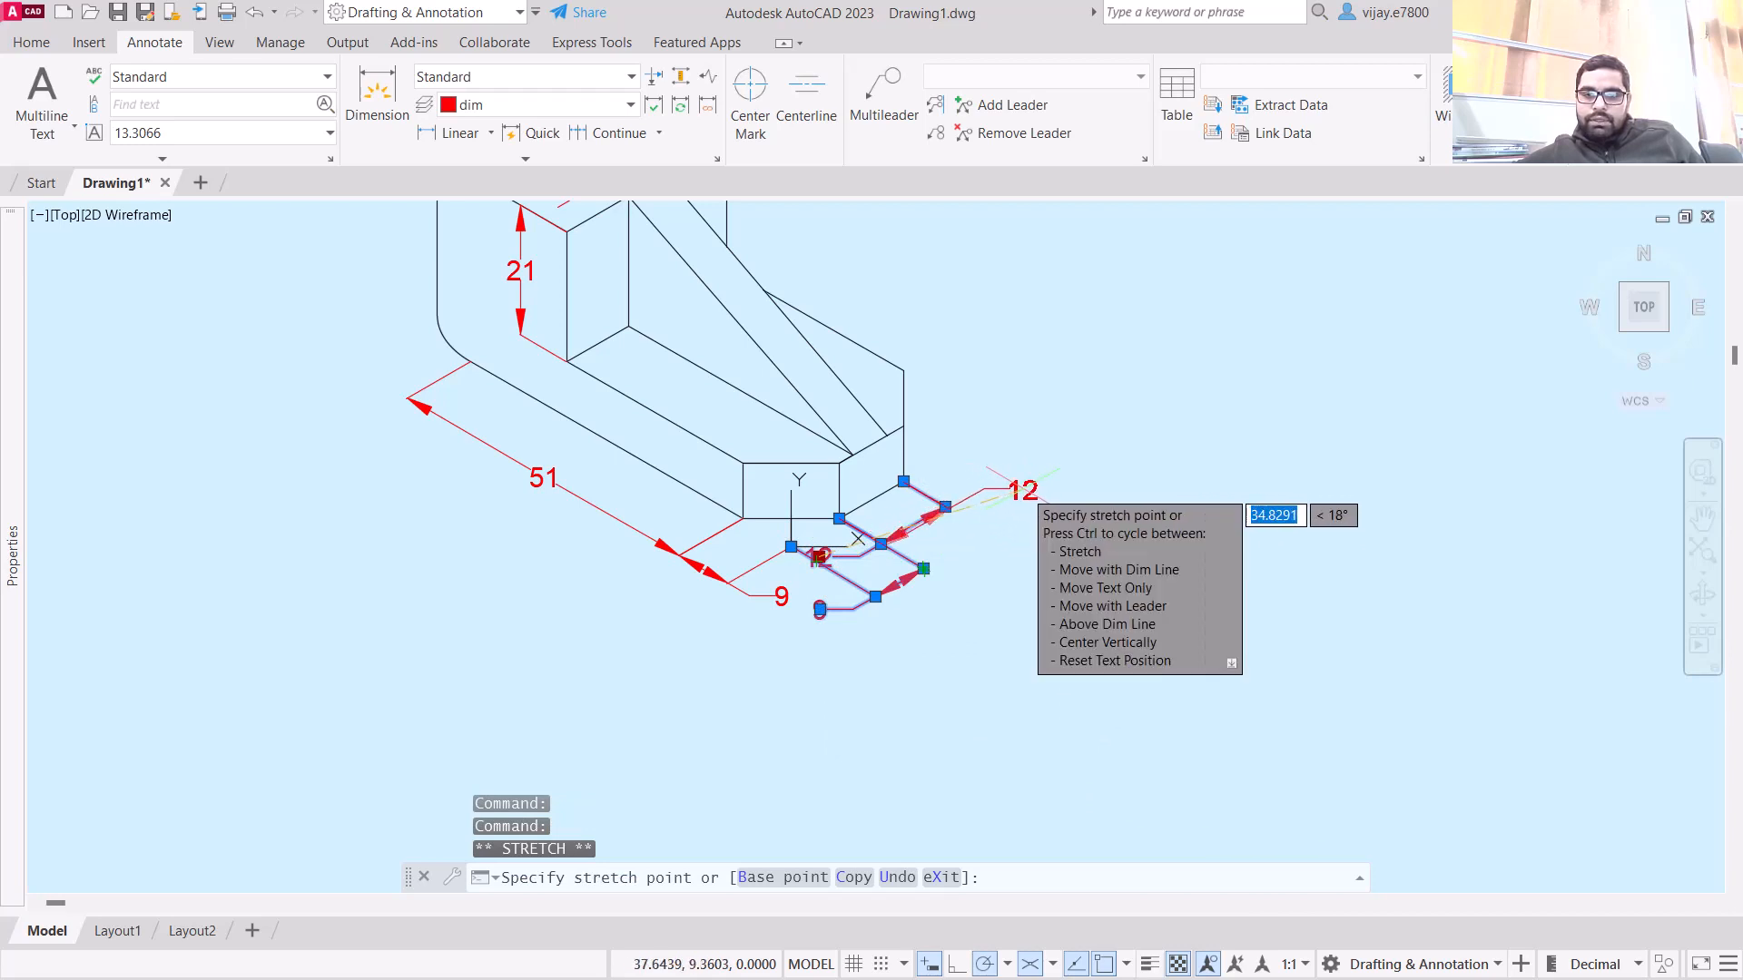
click(1023, 490)
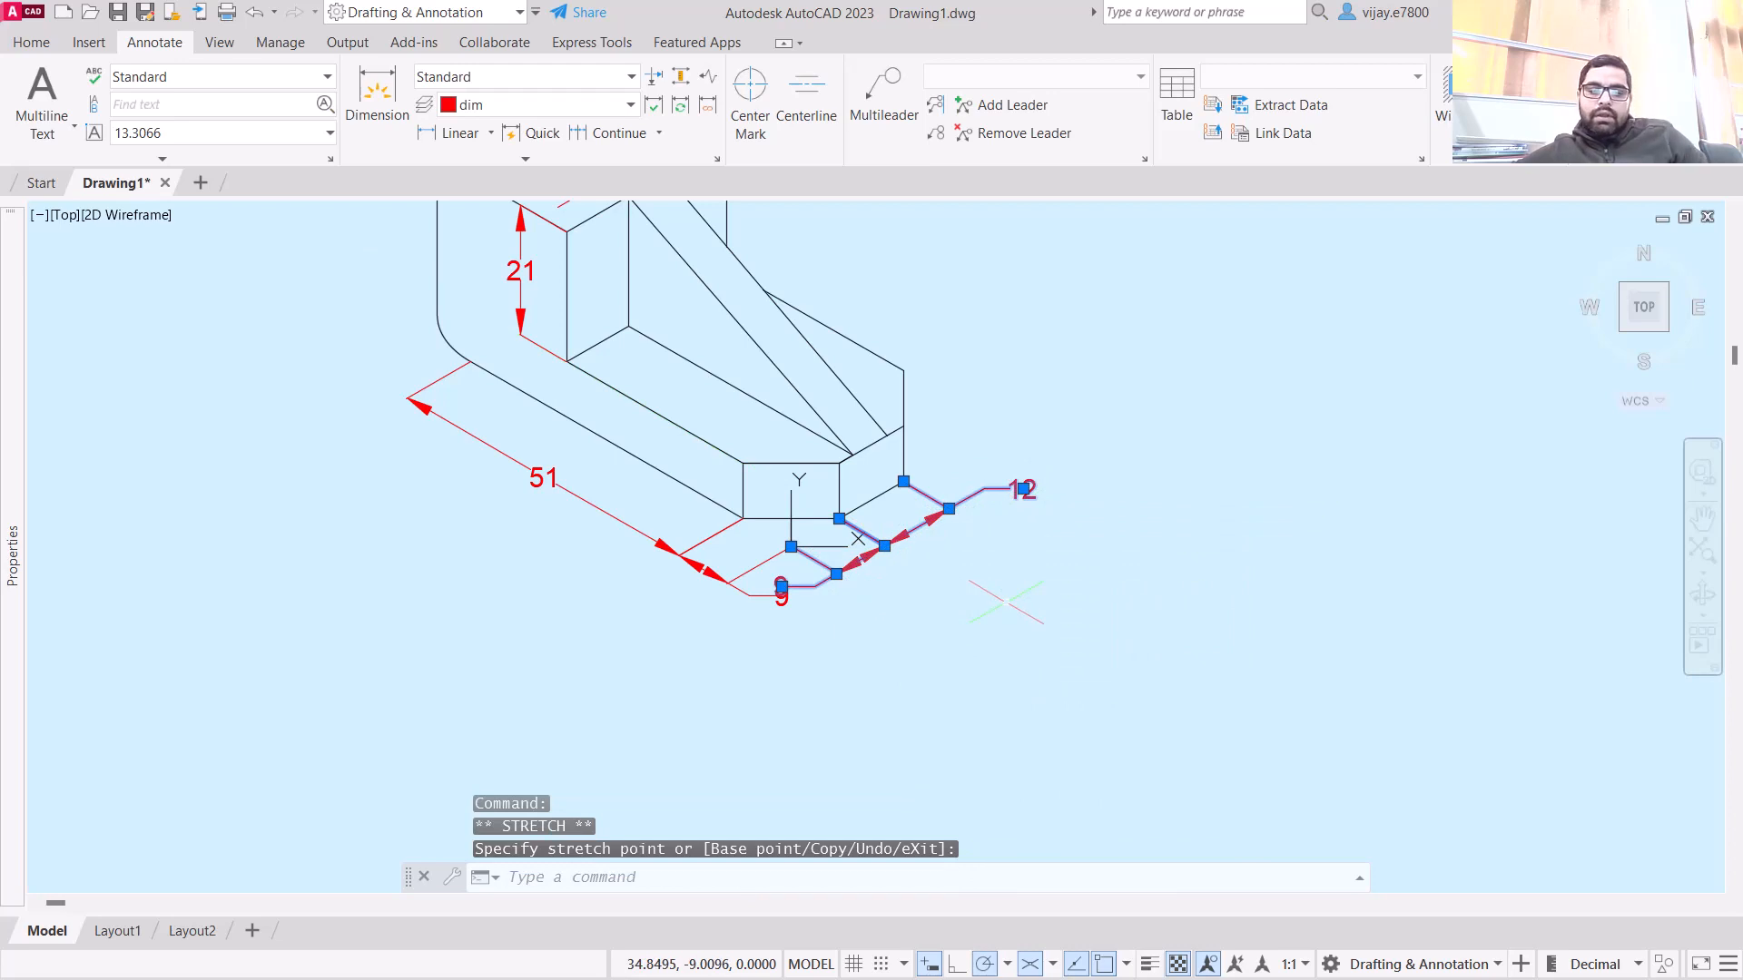
key(Escape)
- Move the text of the 9 dimension adjoining the 51 farther out along its dimension line, clear of the other 9, and deselect it
click(783, 595)
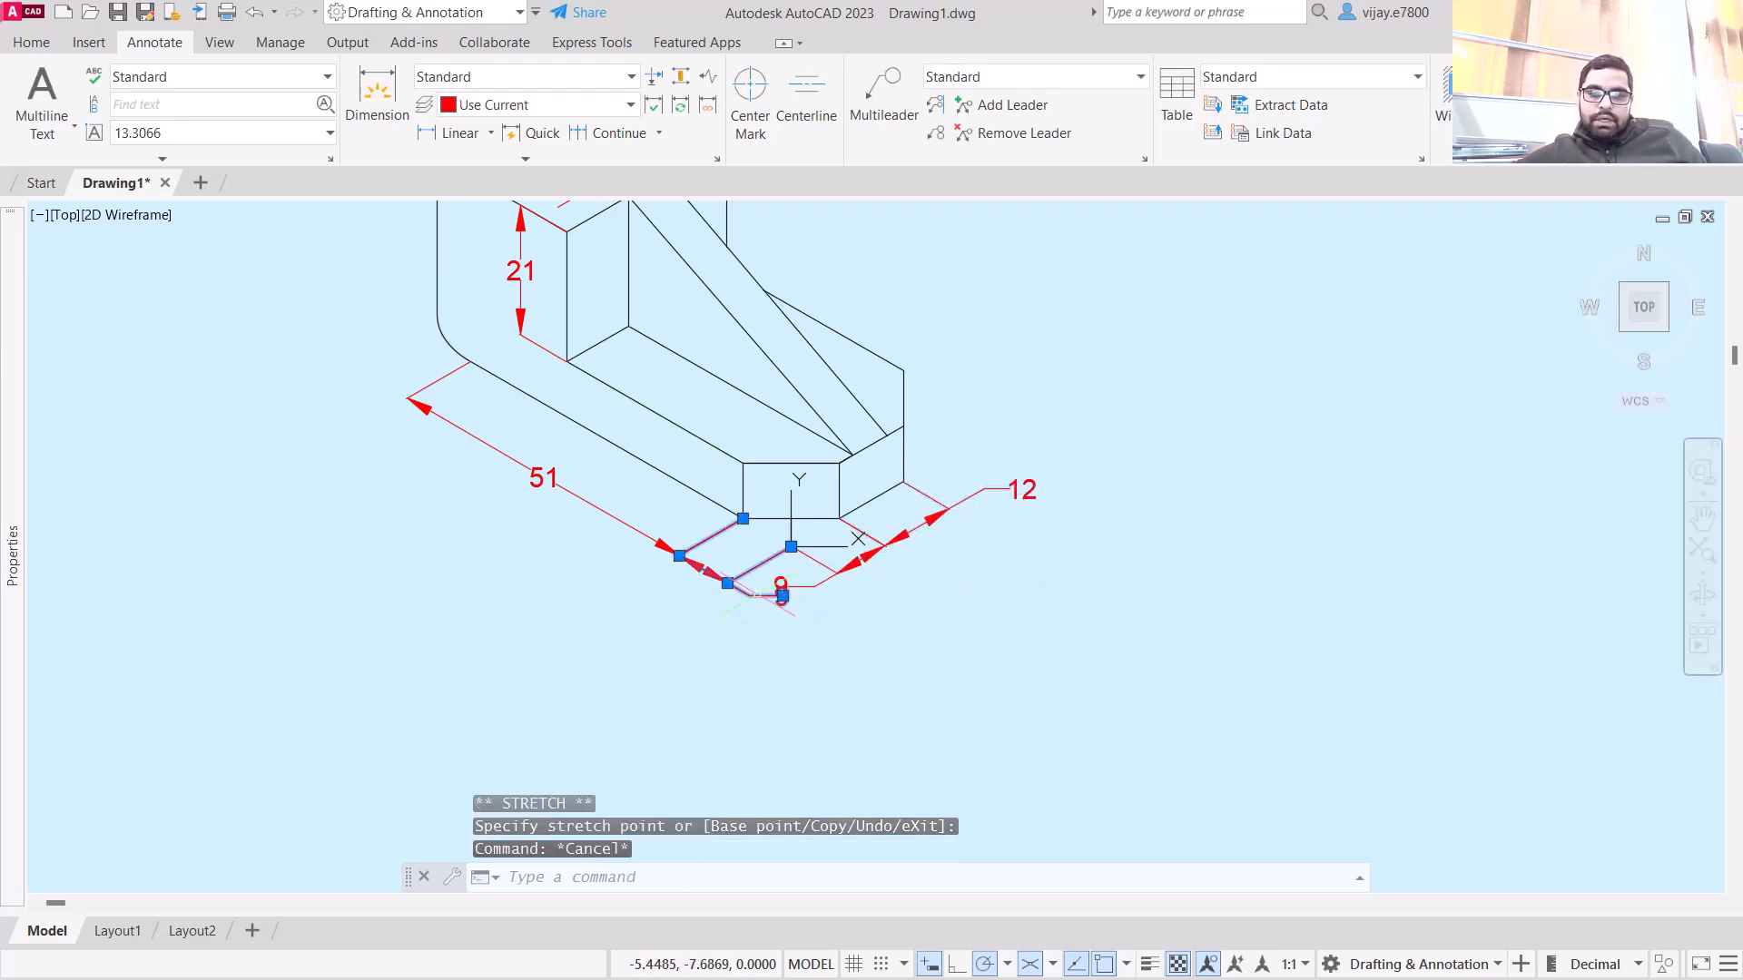
click(783, 595)
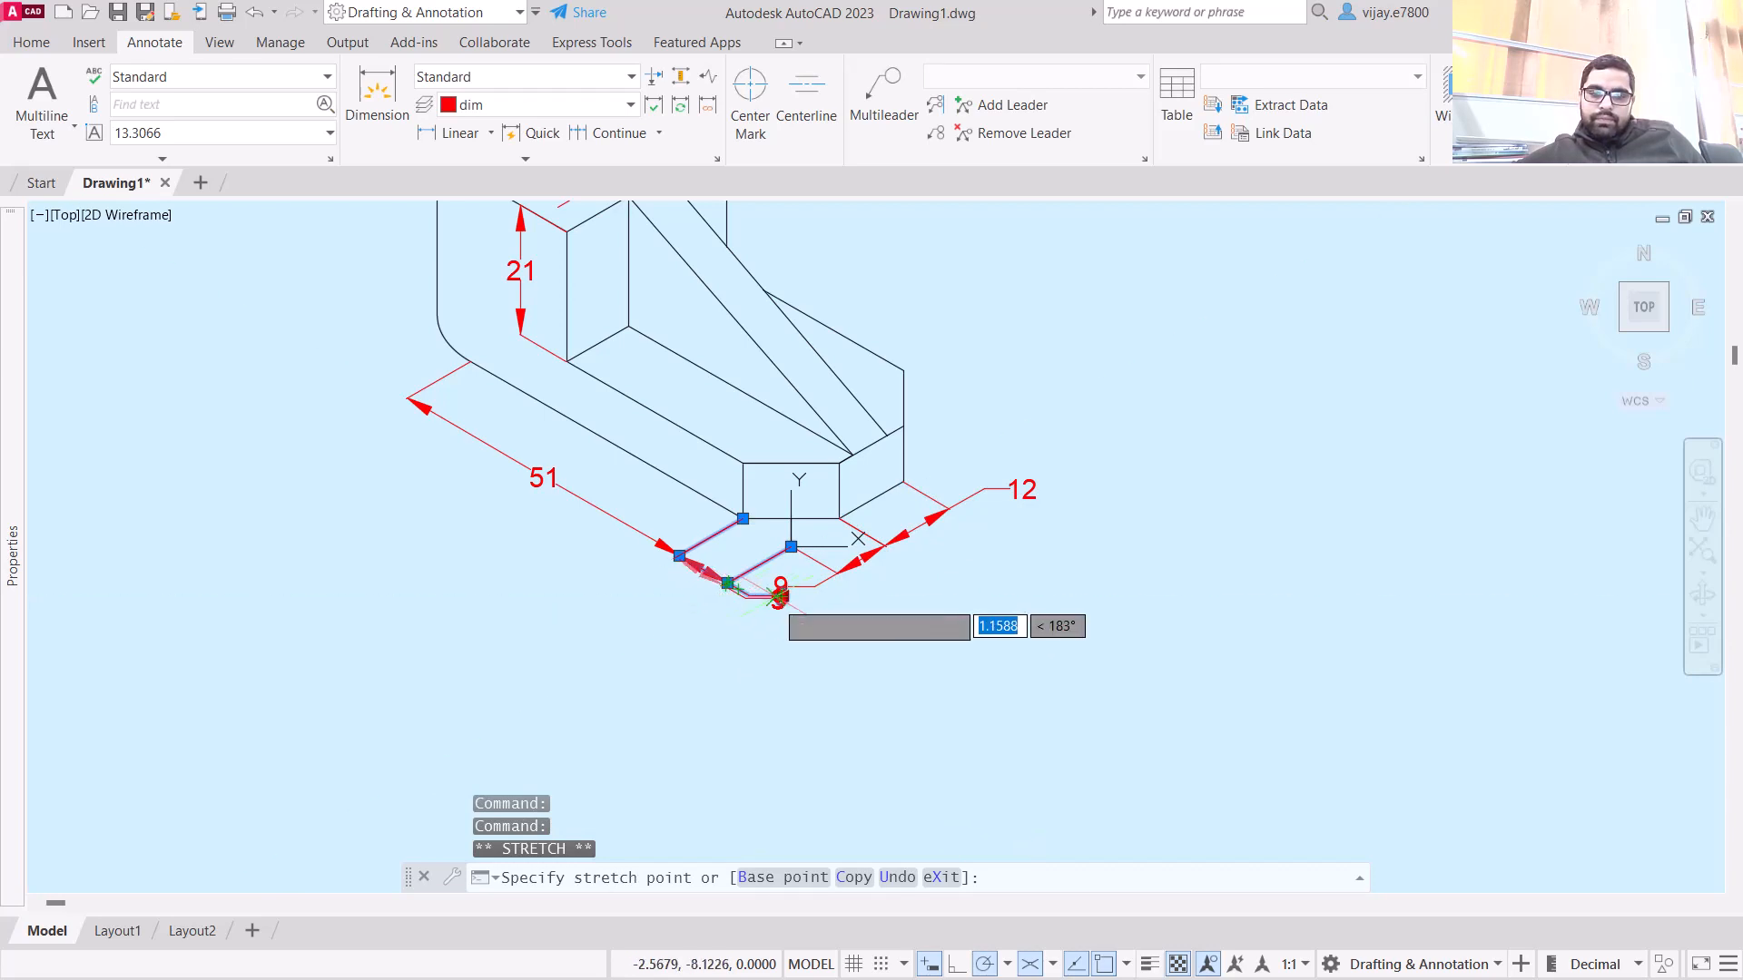
click(836, 627)
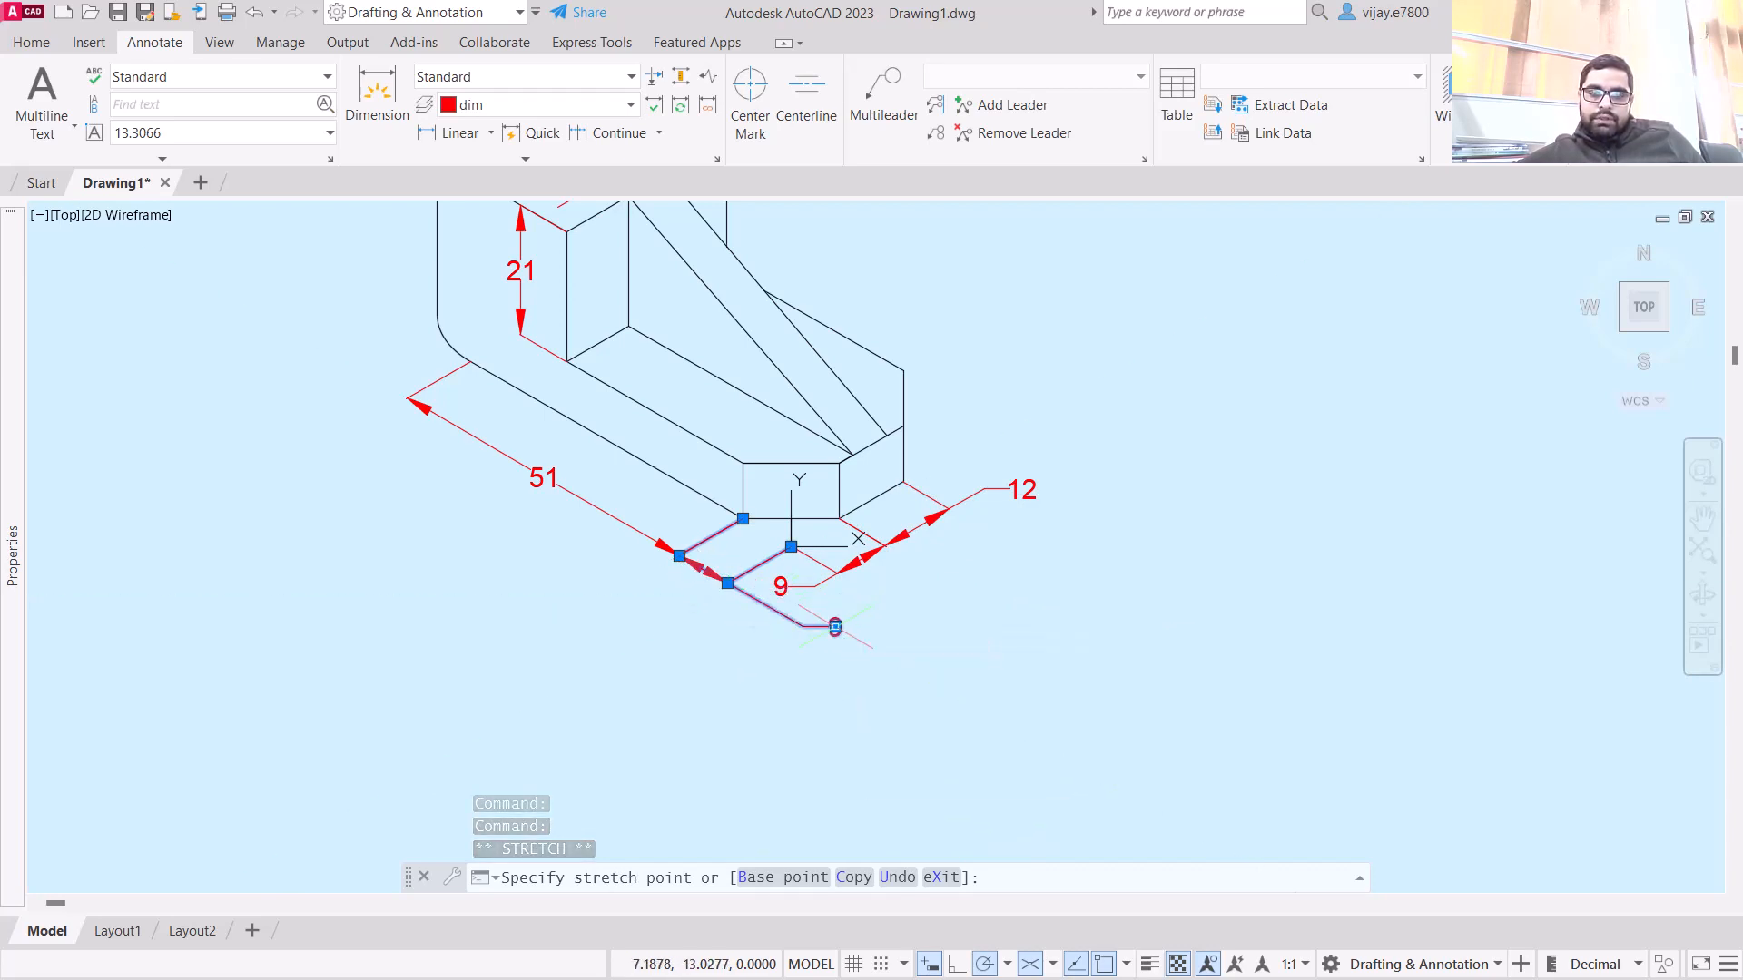
key(Escape)
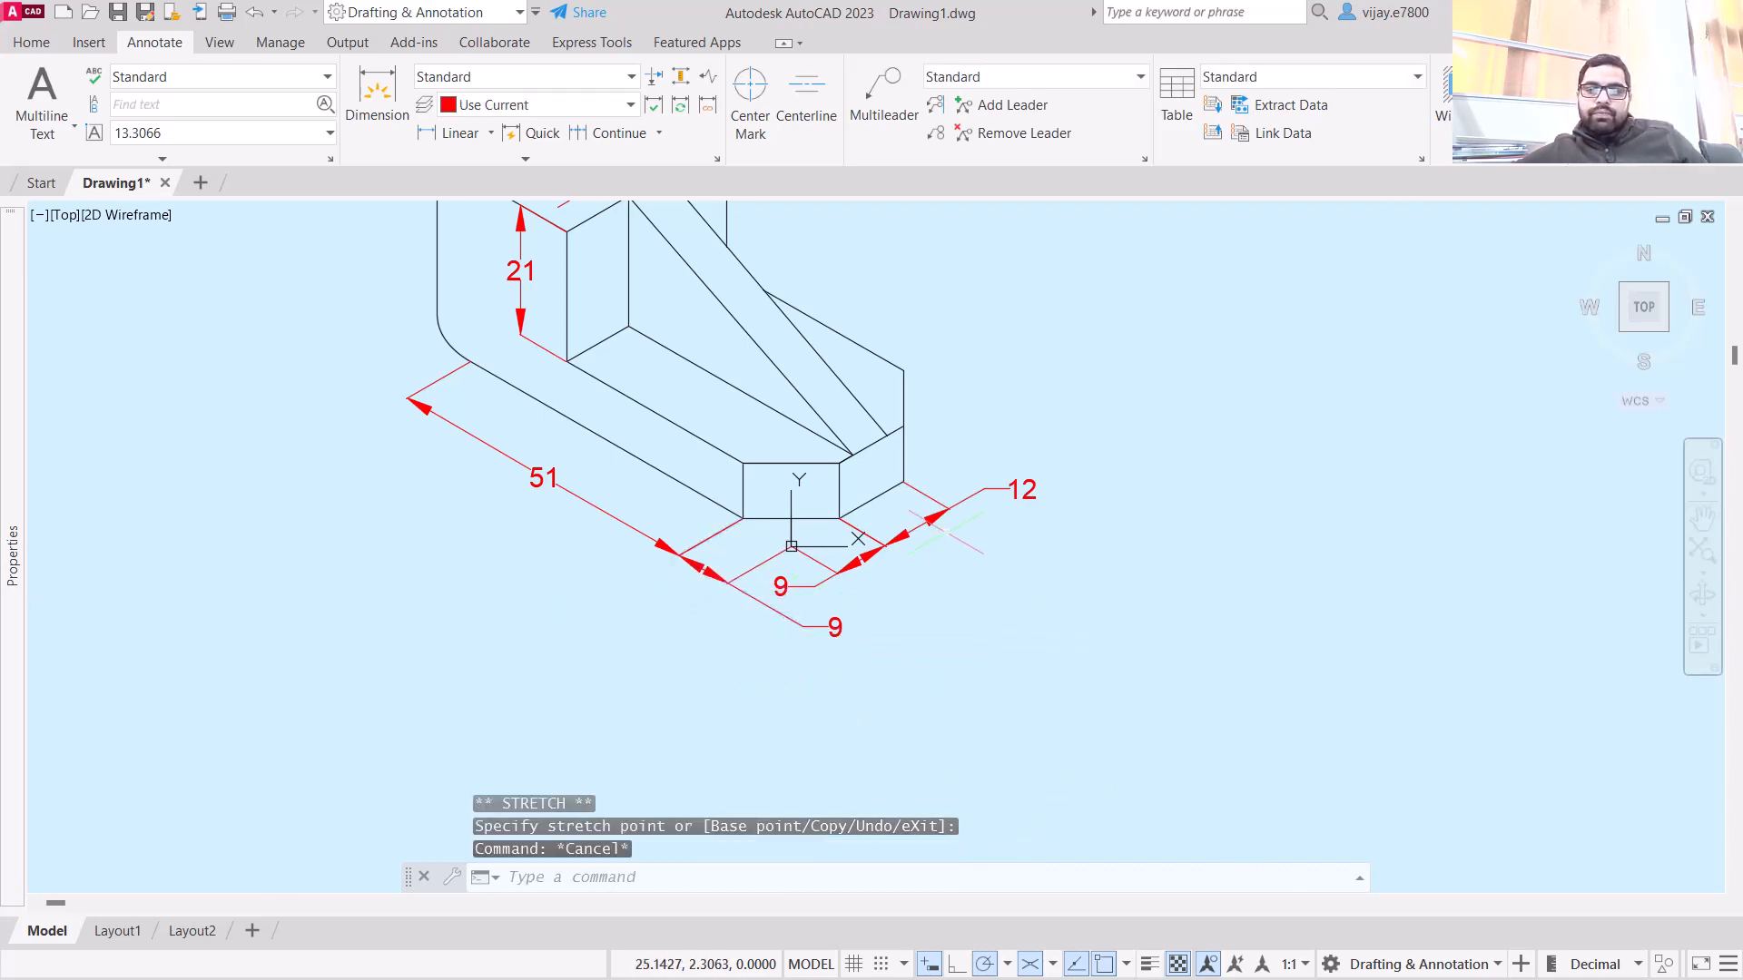
scroll(1018, 381, down, 3)
middle_drag(1018, 381, 1023, 462)
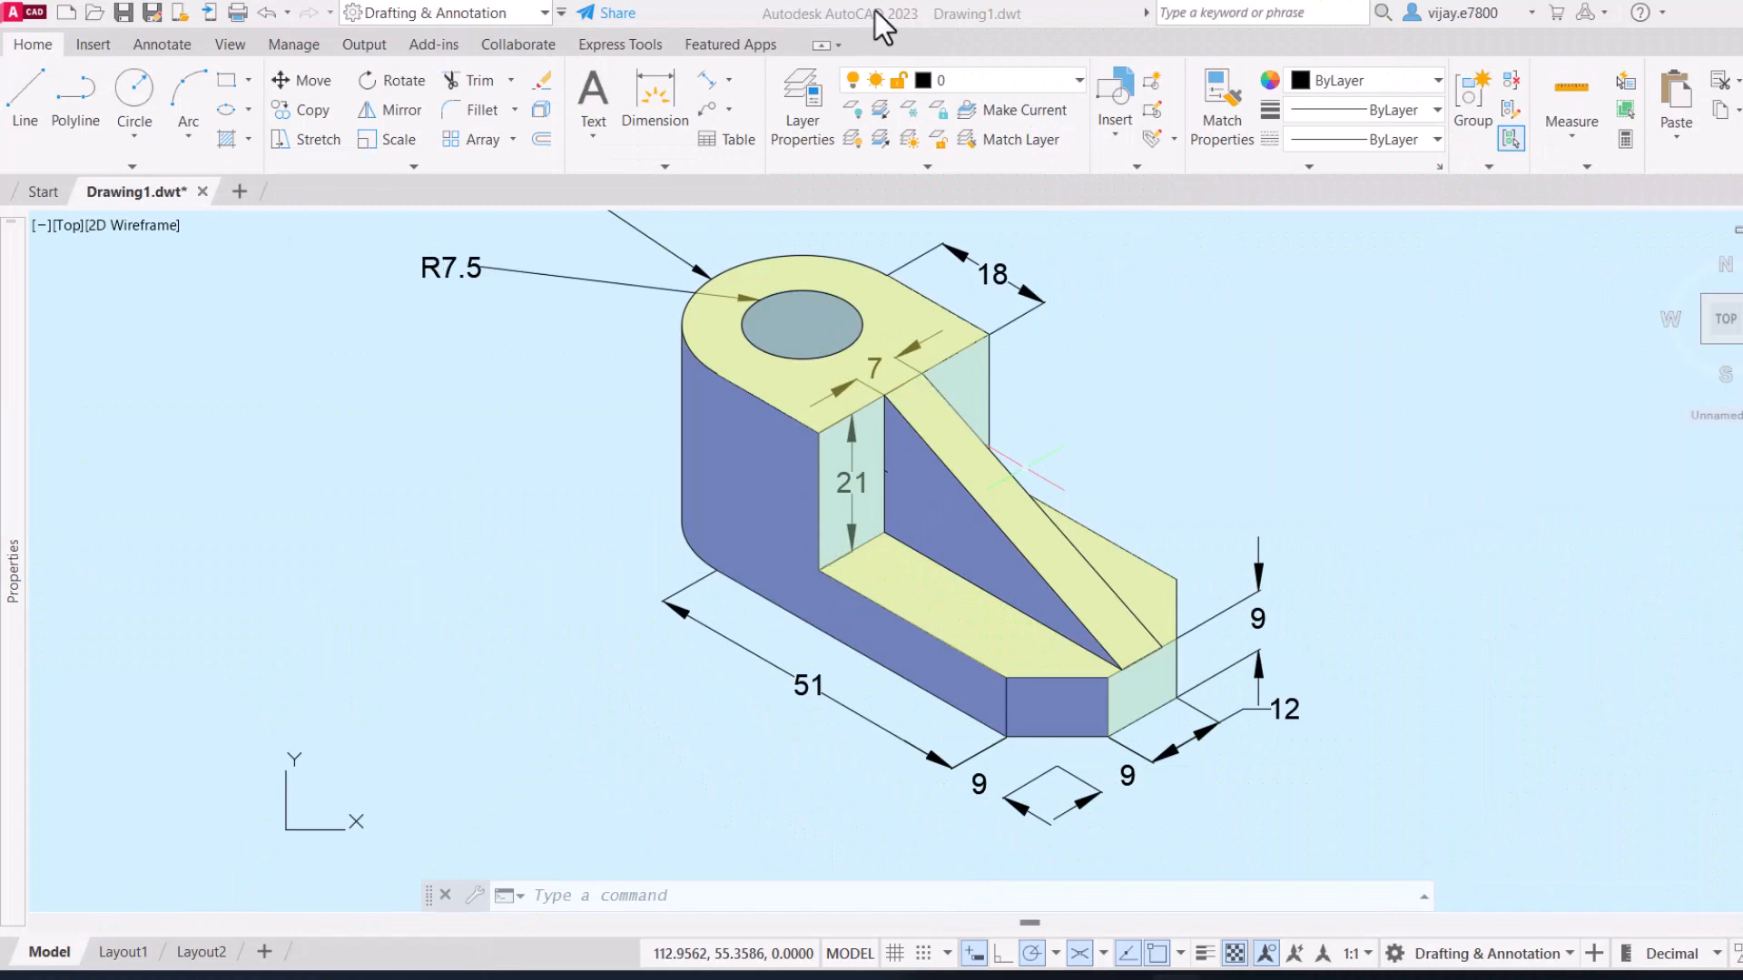
scroll(912, 403, down, 2)
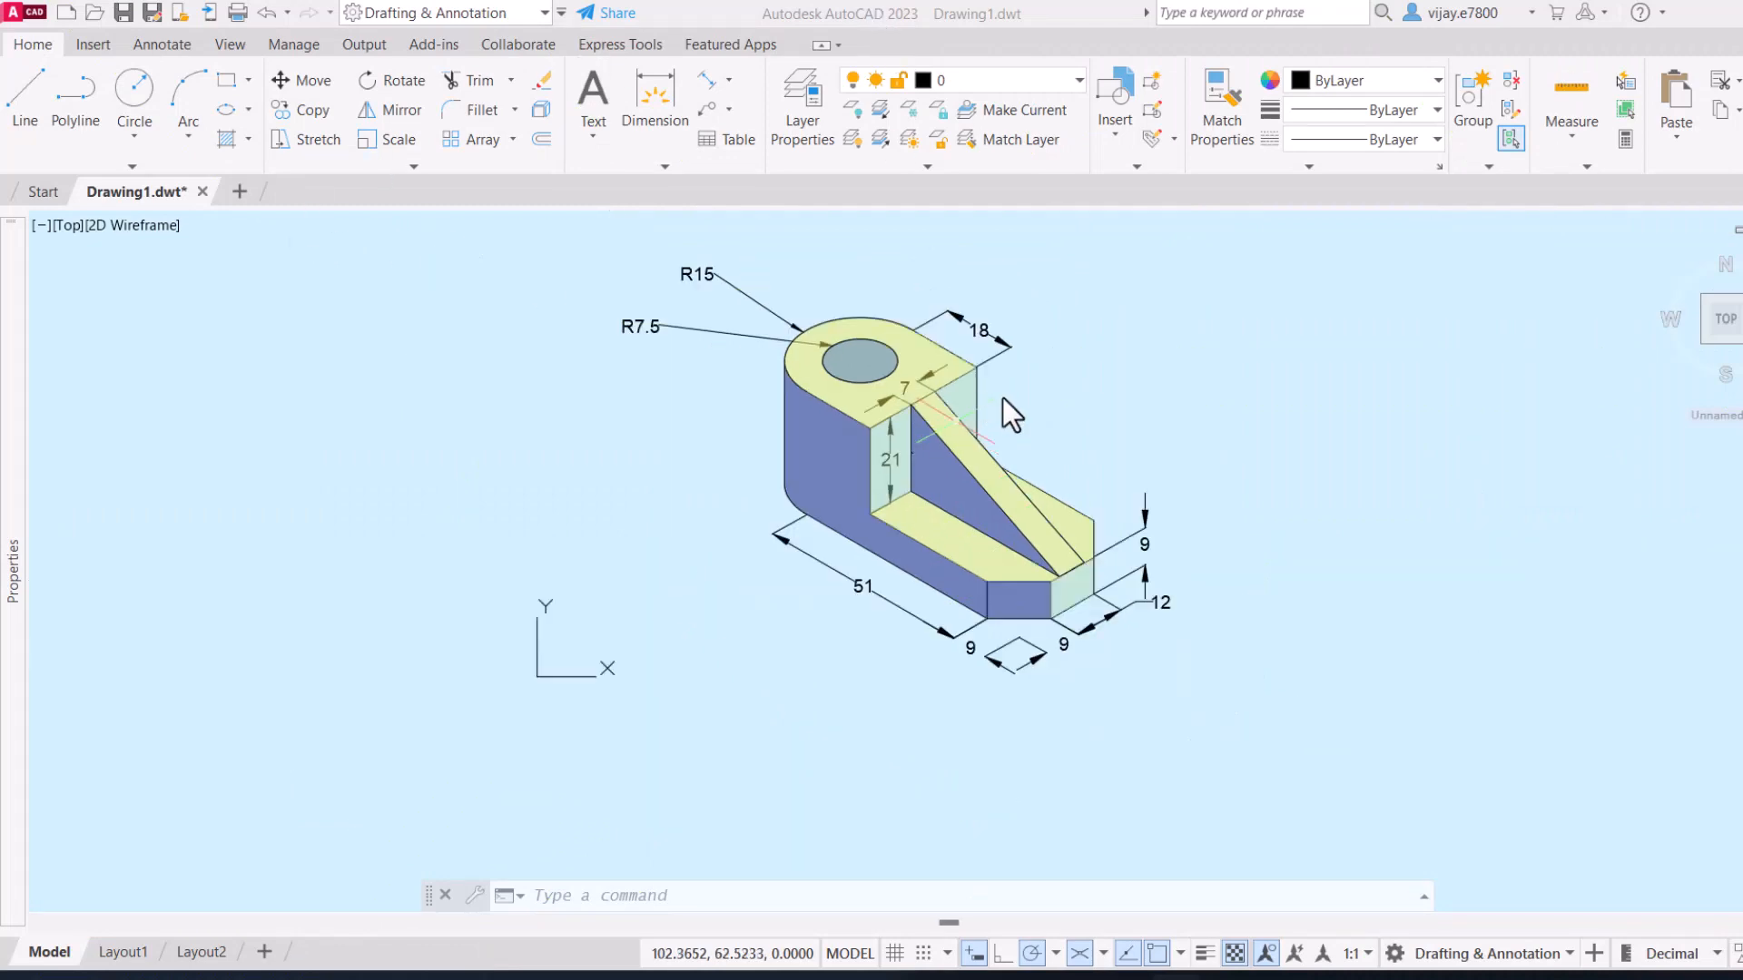
middle_drag(1167, 387, 1224, 437)
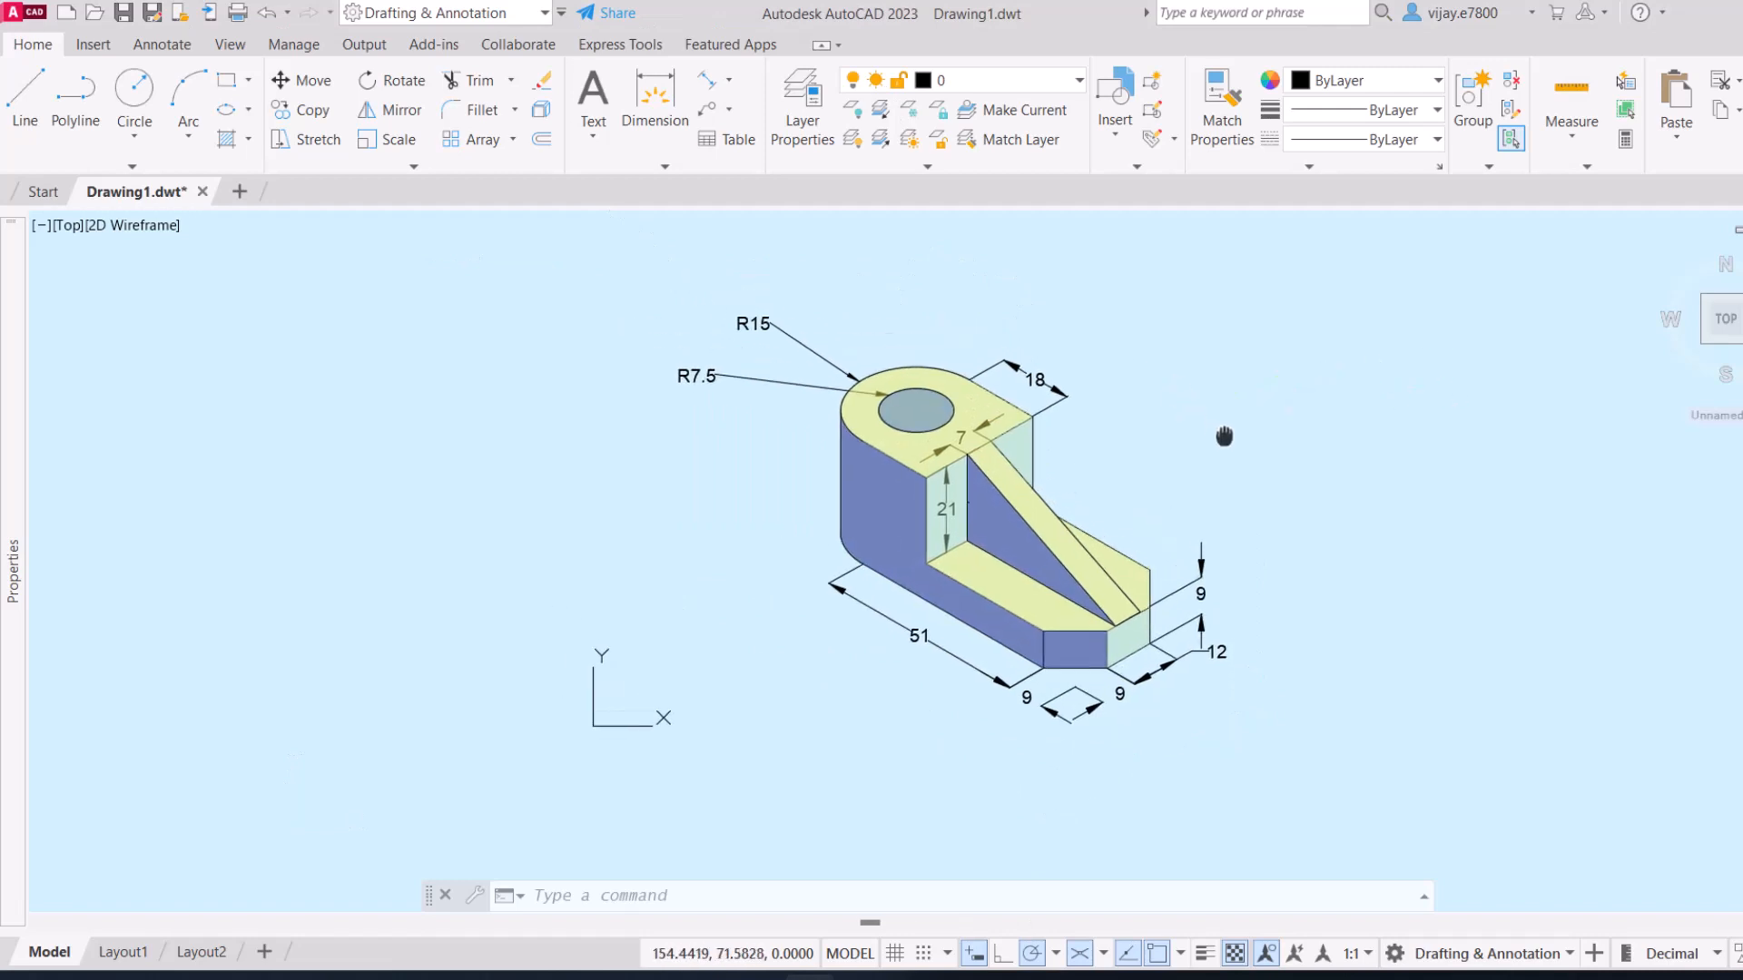
scroll(1107, 426, up, 2)
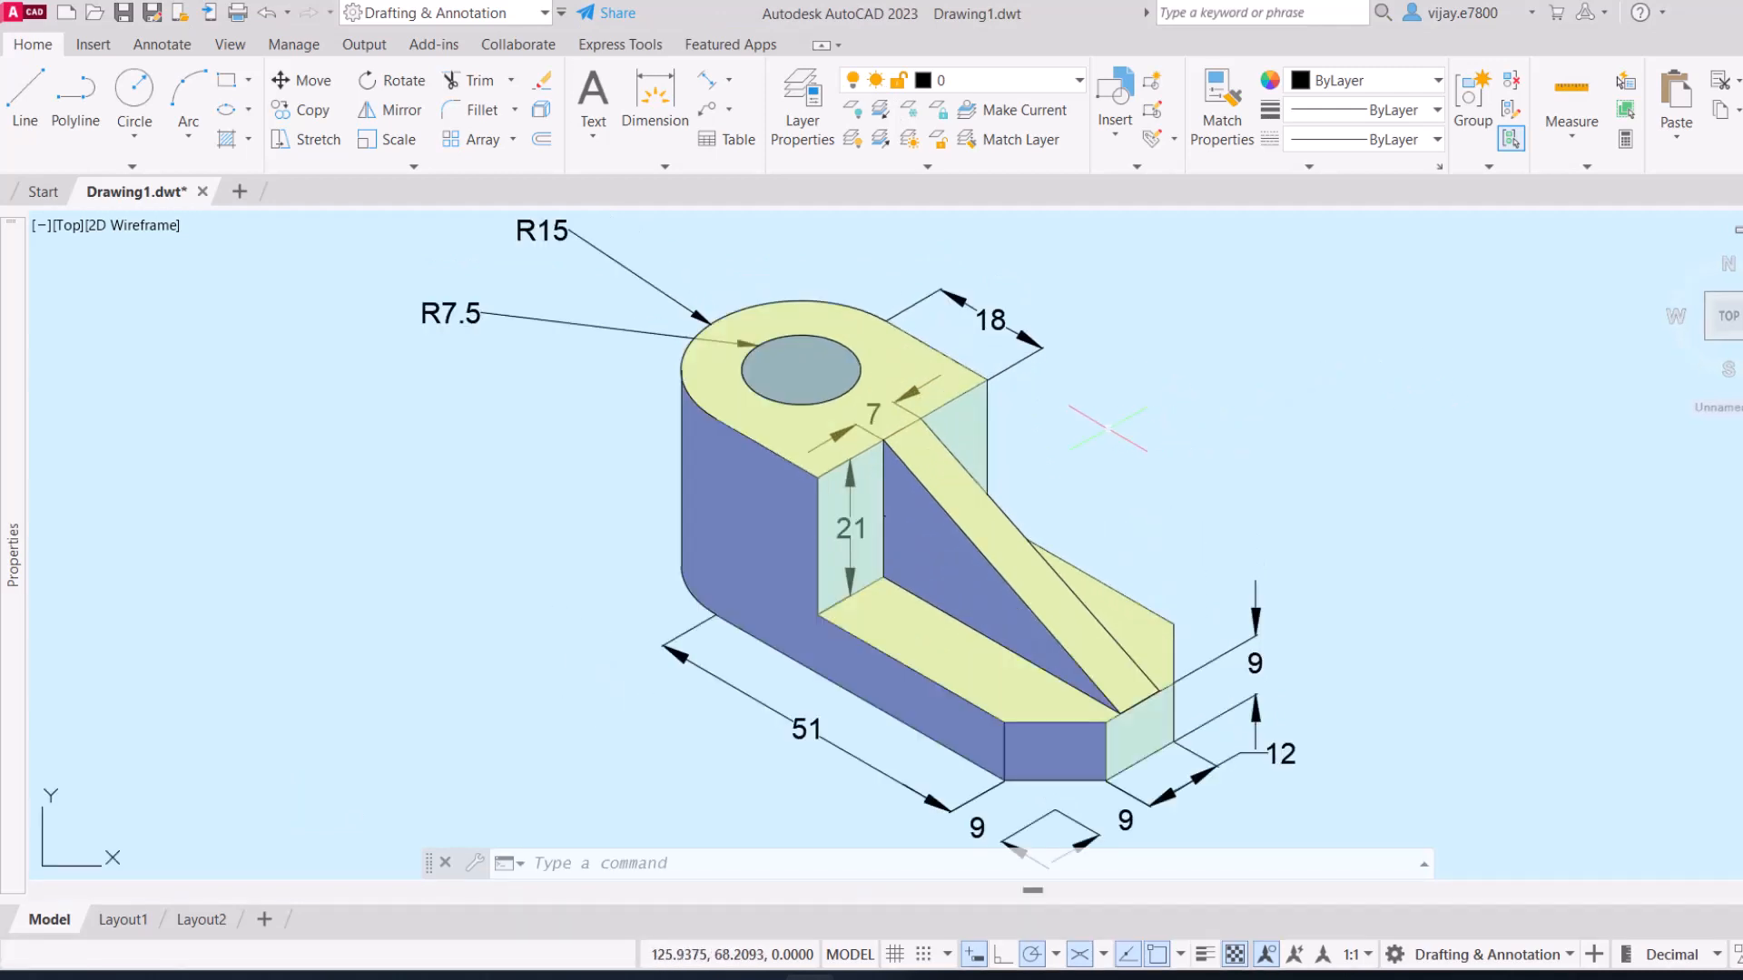
scroll(1144, 481, down, 2)
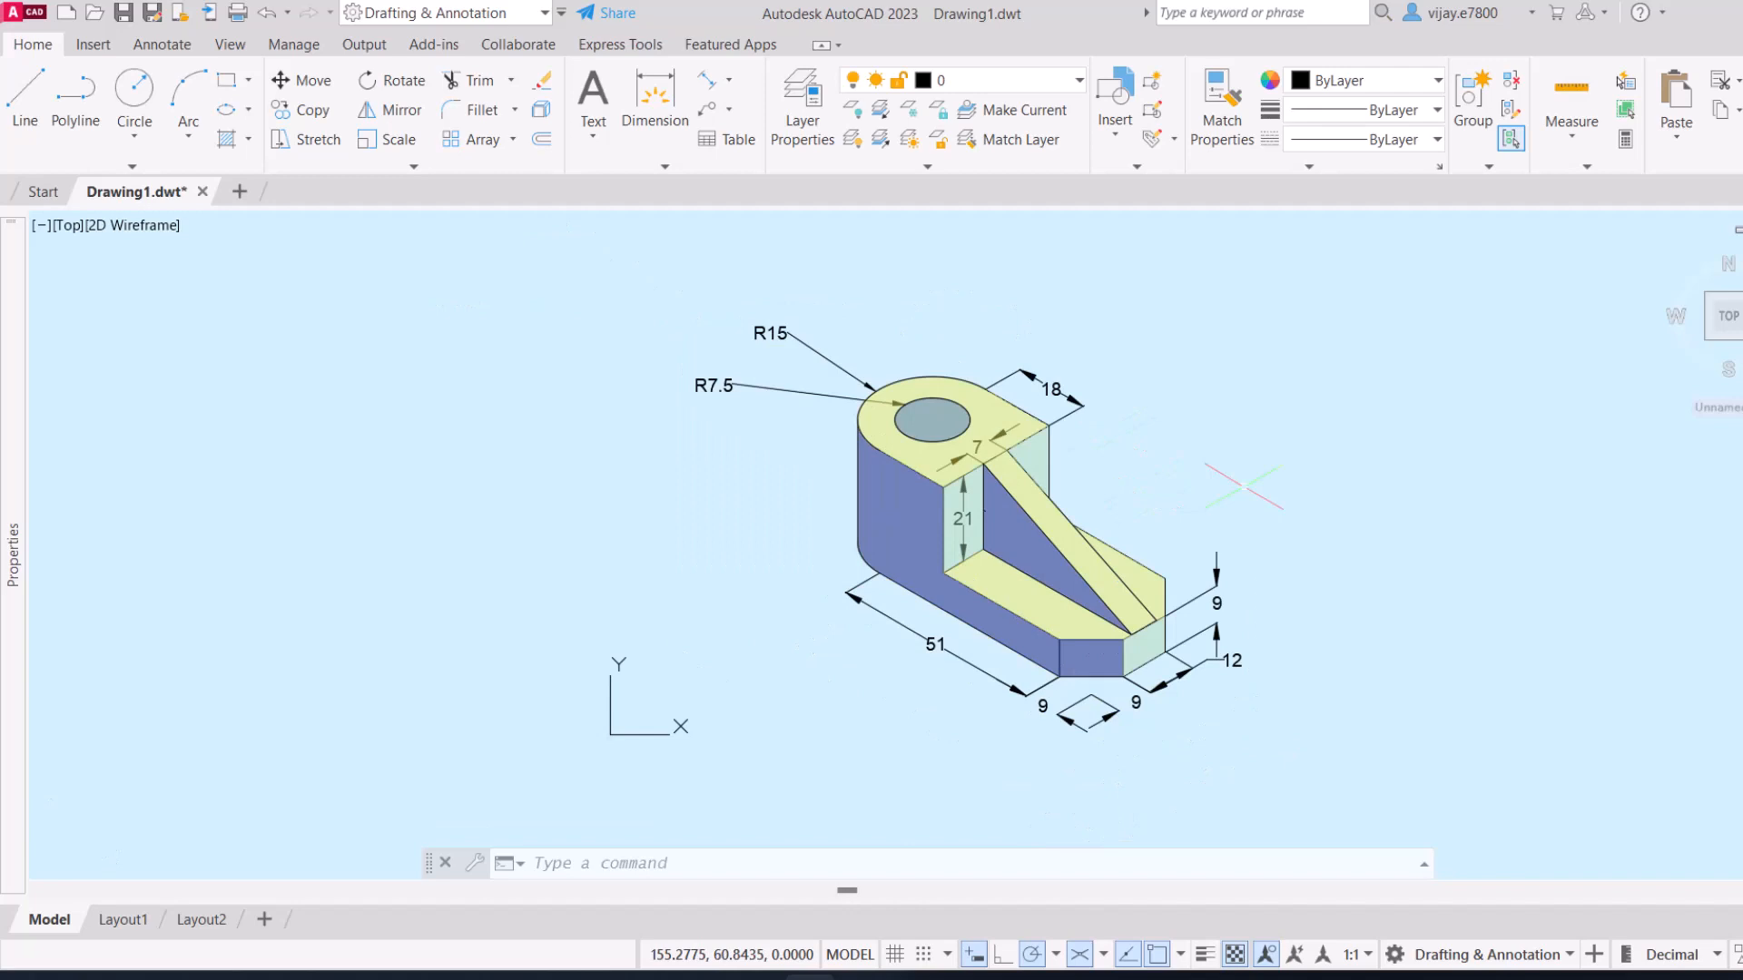